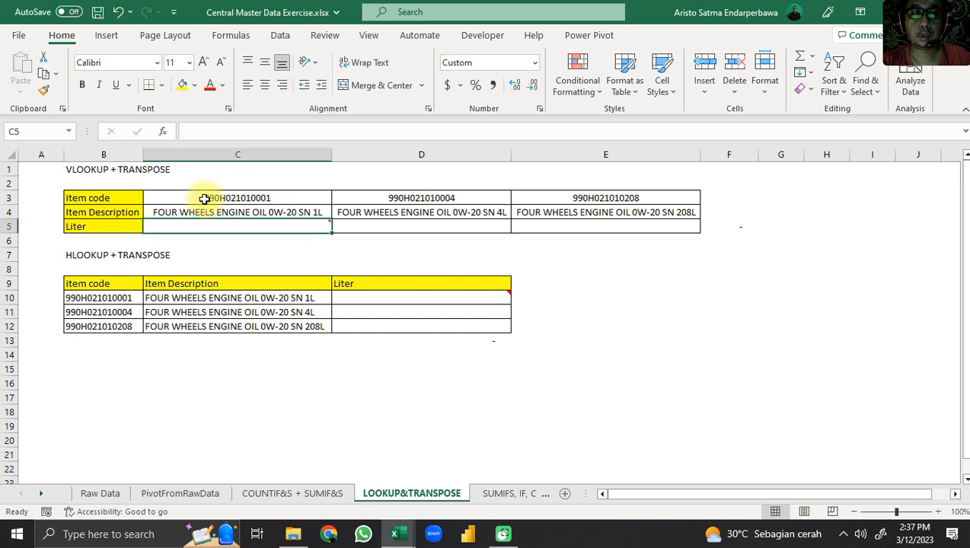
Step: Examine the two lookup tables, their source data on the COUNTIF&S + SUMIF&S sheet, and the notes on cells C5 and D10
mouse_move(195, 226)
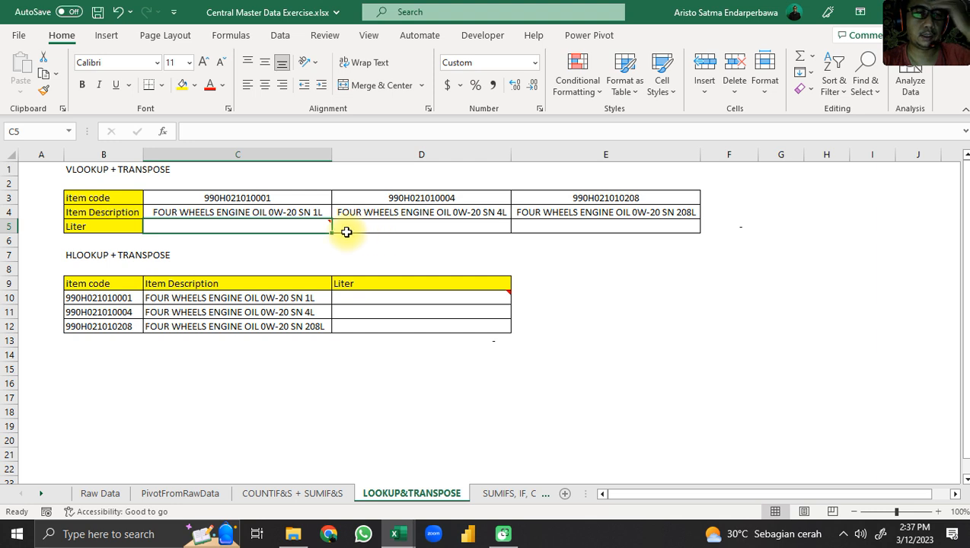
click(100, 197)
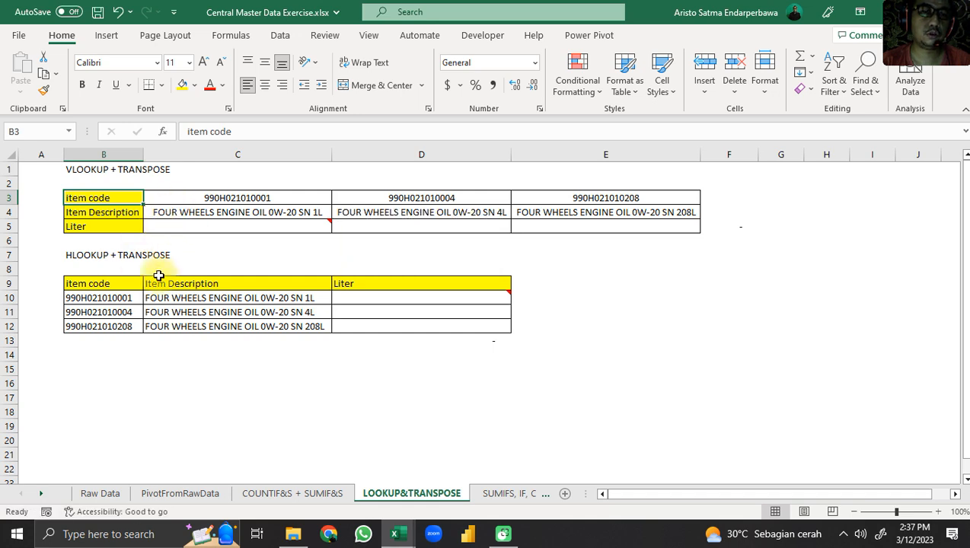
click(266, 493)
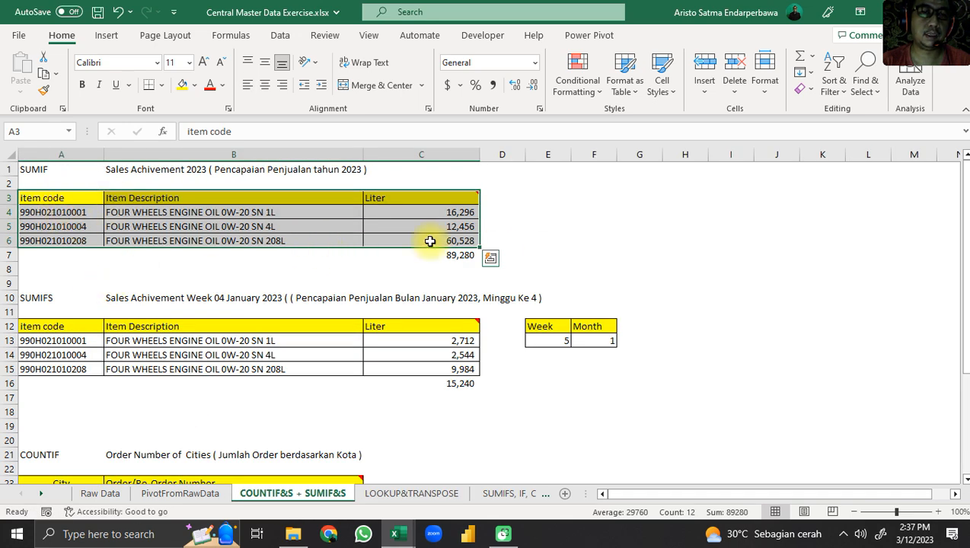
click(411, 493)
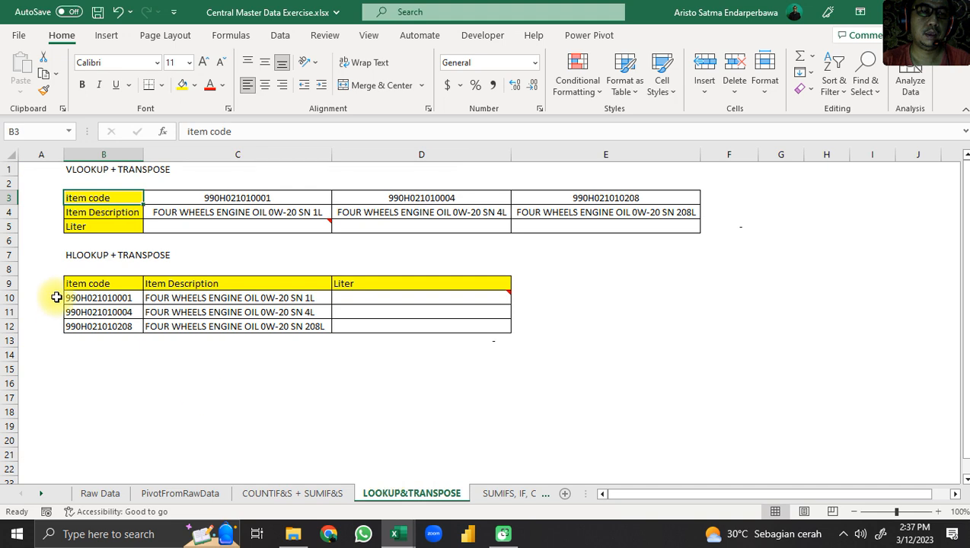
click(216, 312)
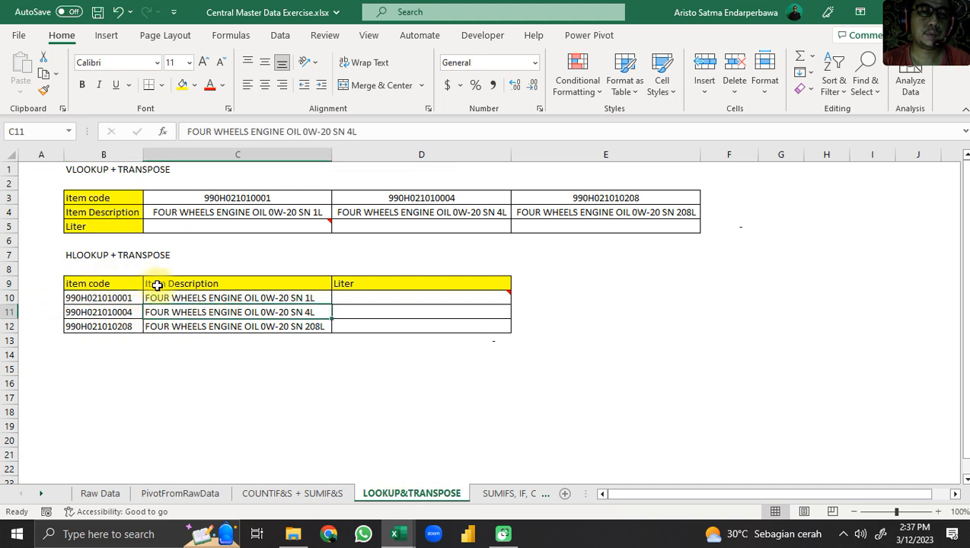
click(262, 284)
click(180, 308)
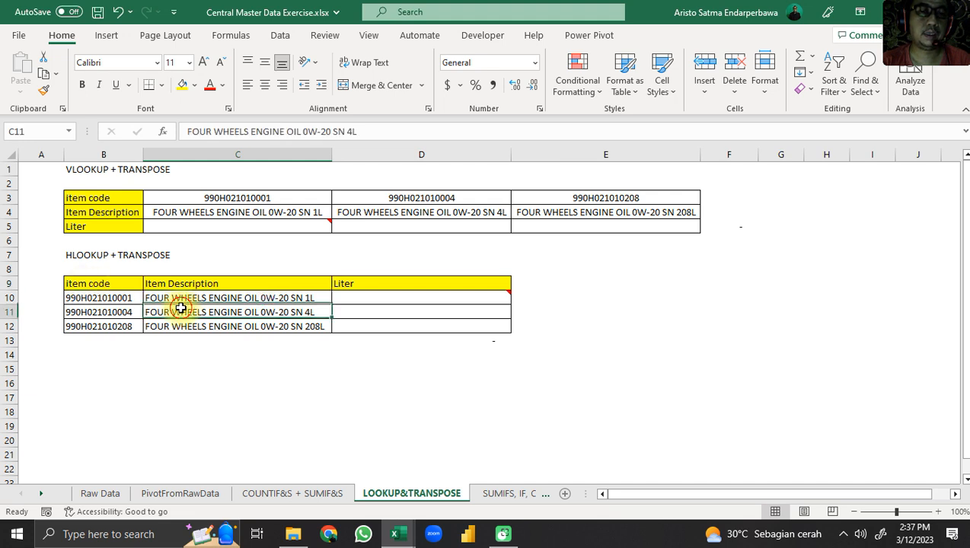
click(361, 312)
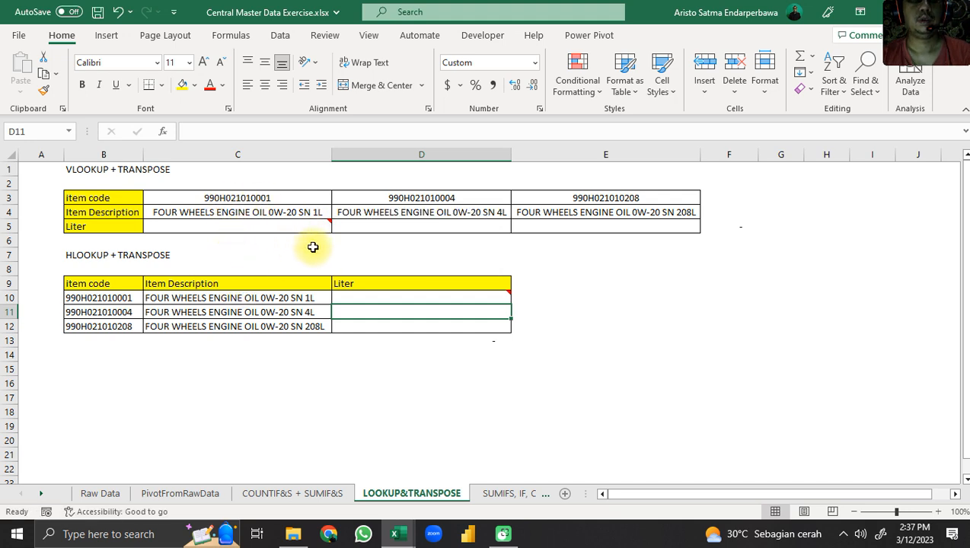
mouse_move(303, 224)
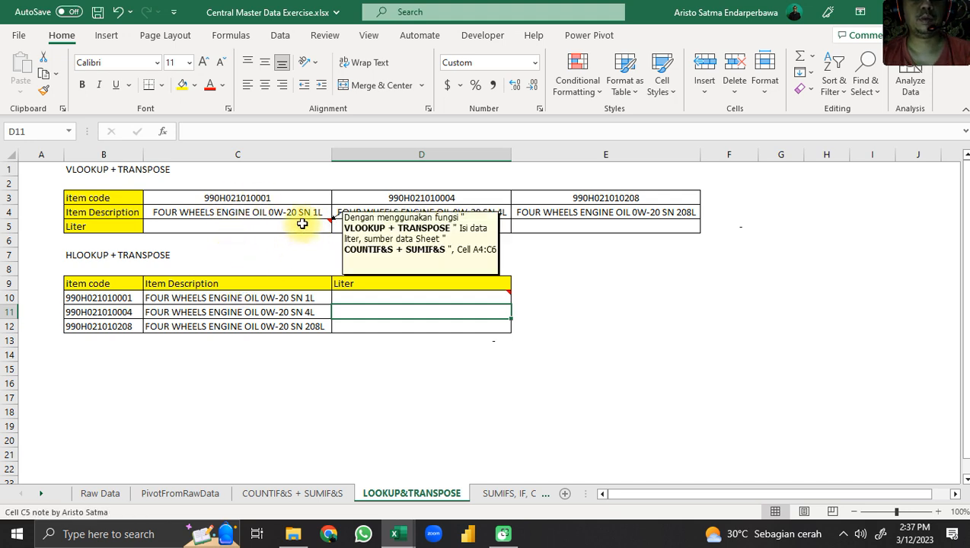
mouse_move(495, 293)
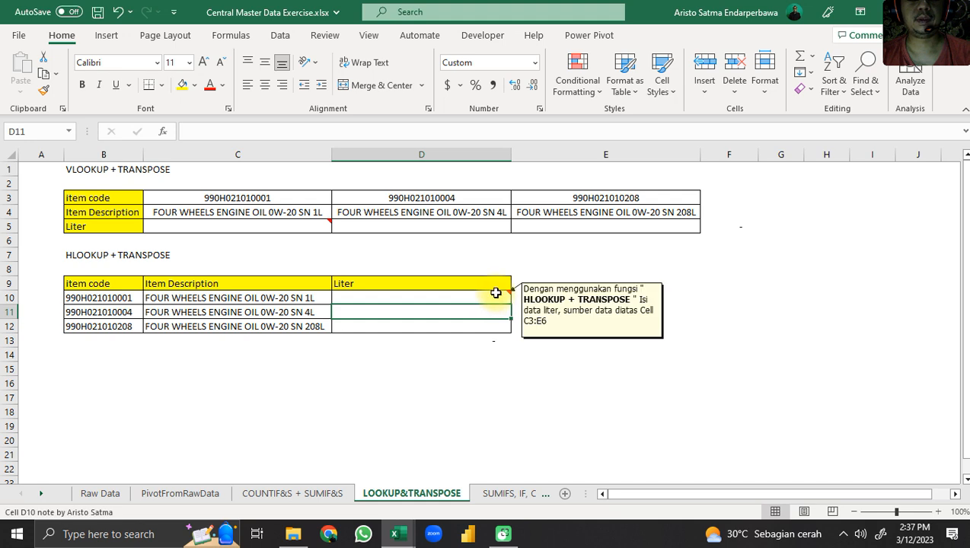
Step: Begin a VLOOKUP formula in C5 with TRANSPOSE(C3) as its lookup value
click(236, 226)
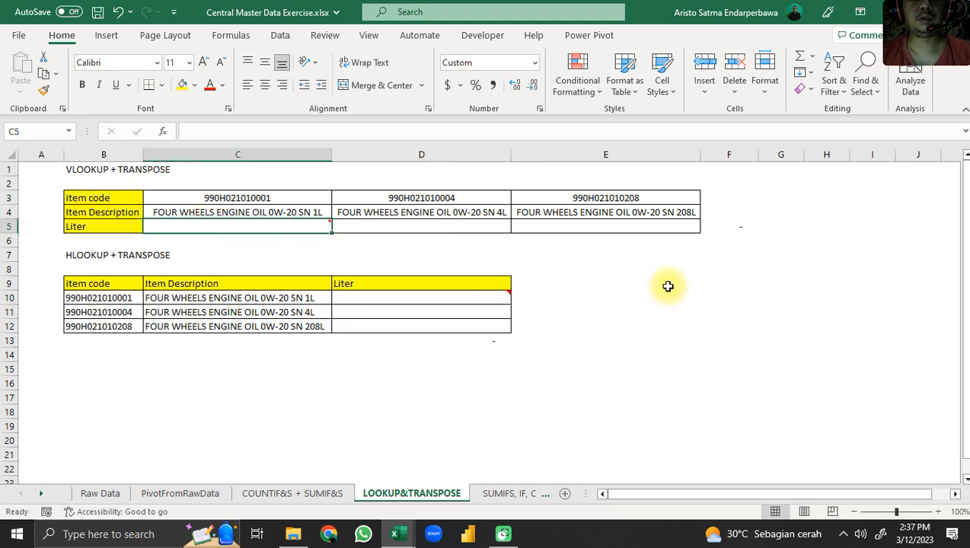
text(=)
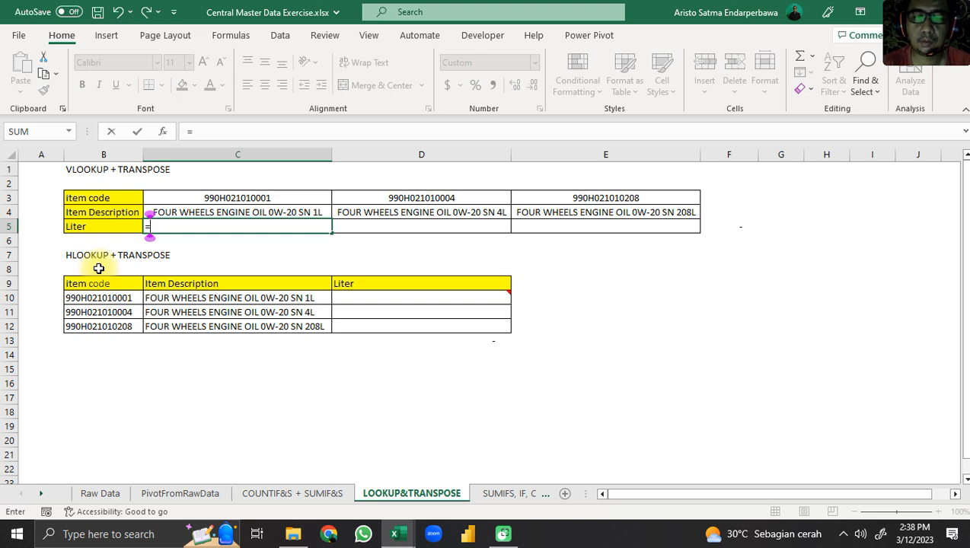
text(v)
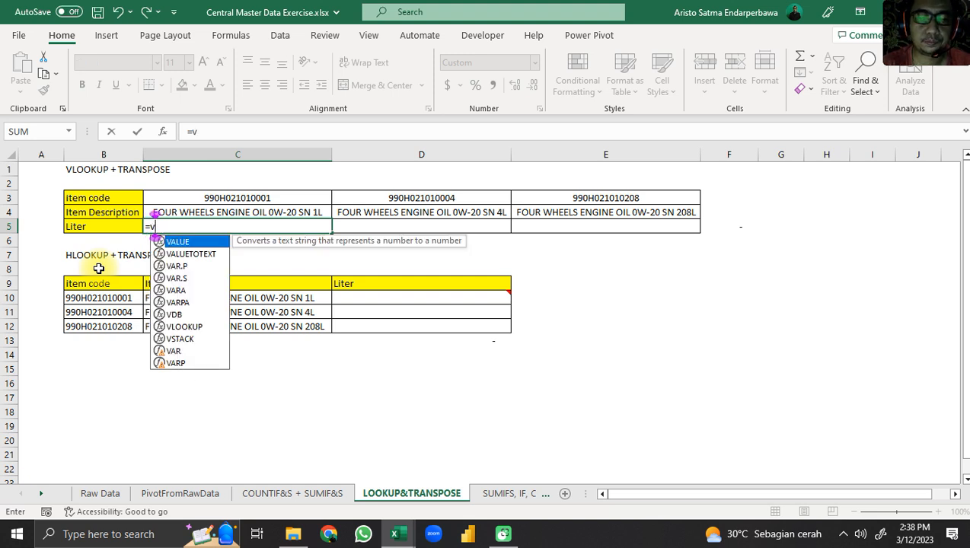
text(lookup()
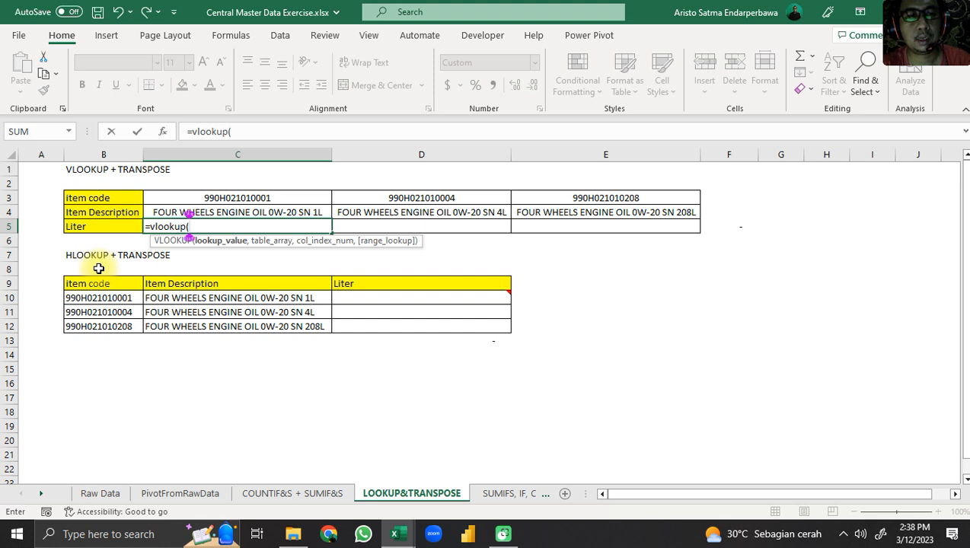
text(tr)
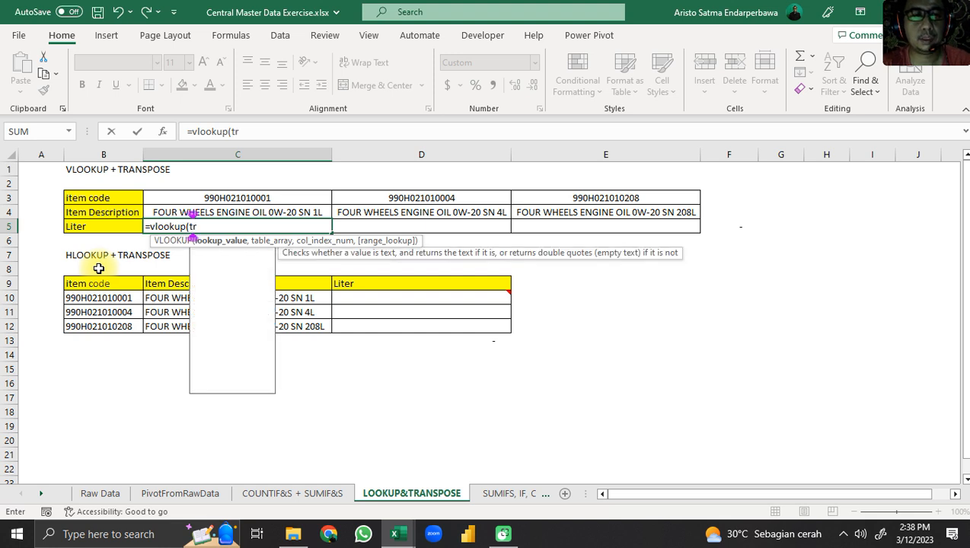
text(anpose)
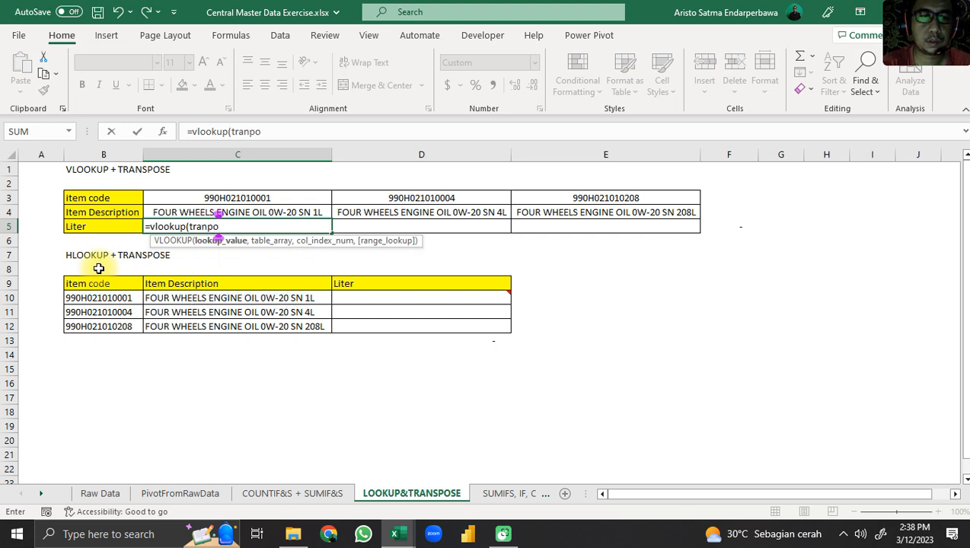
key(BackSpace)
key(BackSpace)
key(BackSpace)
key(BackSpace)
text(s)
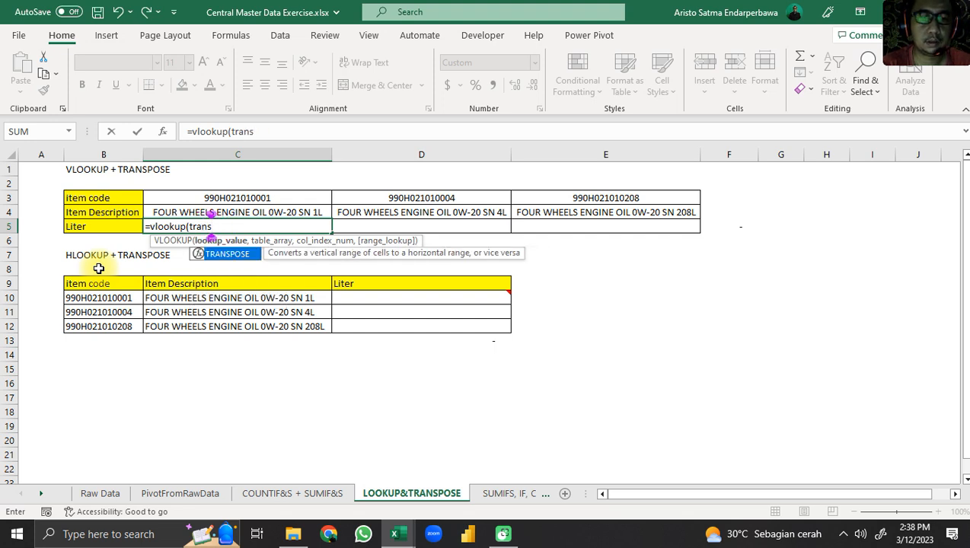
text(pose()
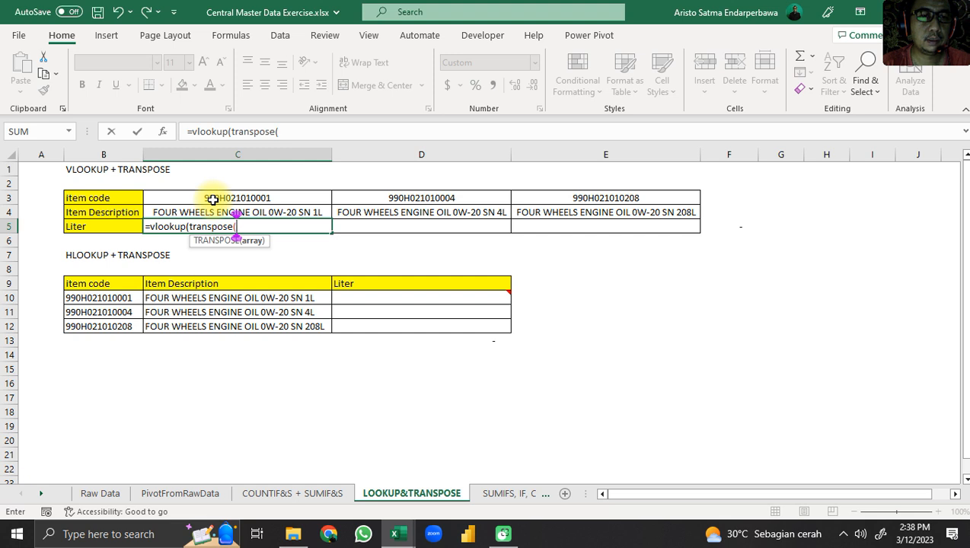
click(214, 200)
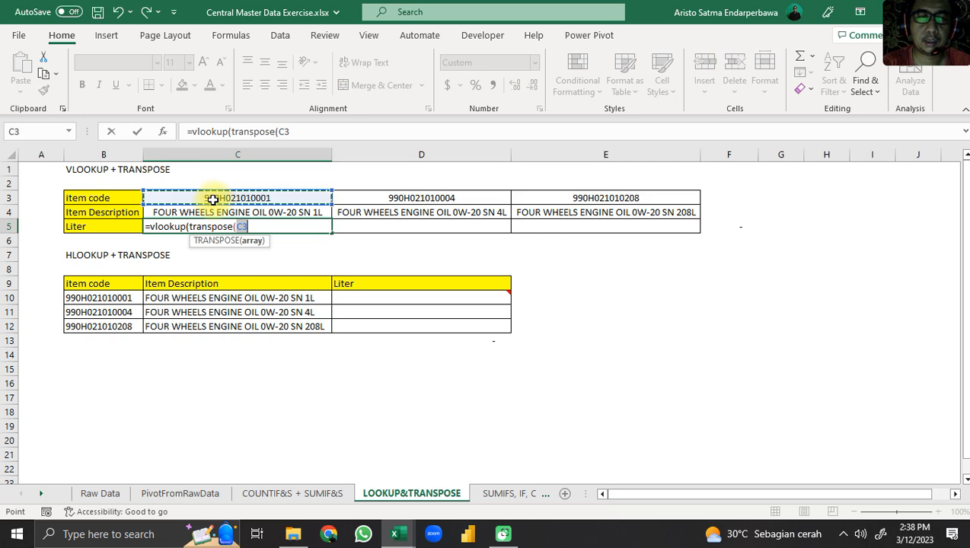
text(),)
Step: Set the VLOOKUP's table array to the absolute range $A$4:$C$6 on the COUNTIF&S + SUMIF&S sheet
click(280, 497)
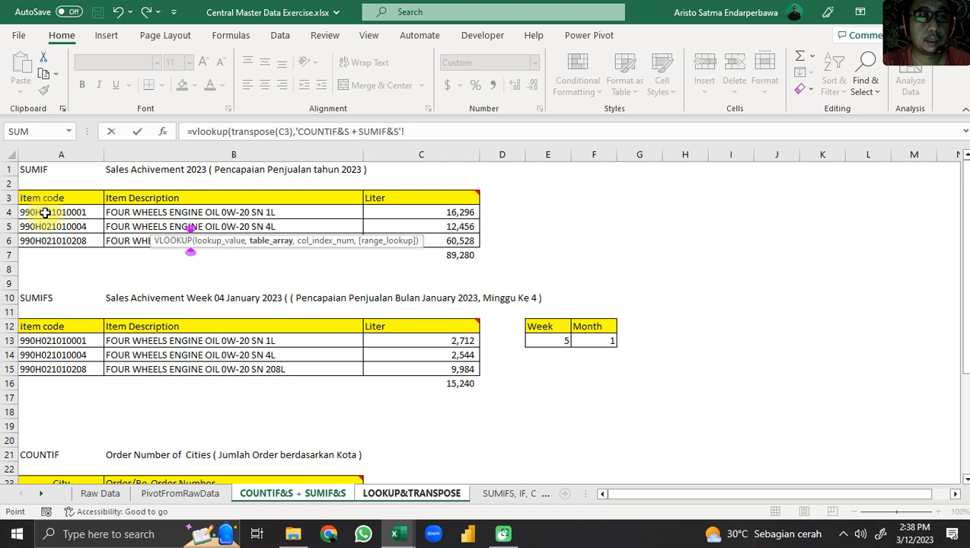
drag(44, 212, 418, 244)
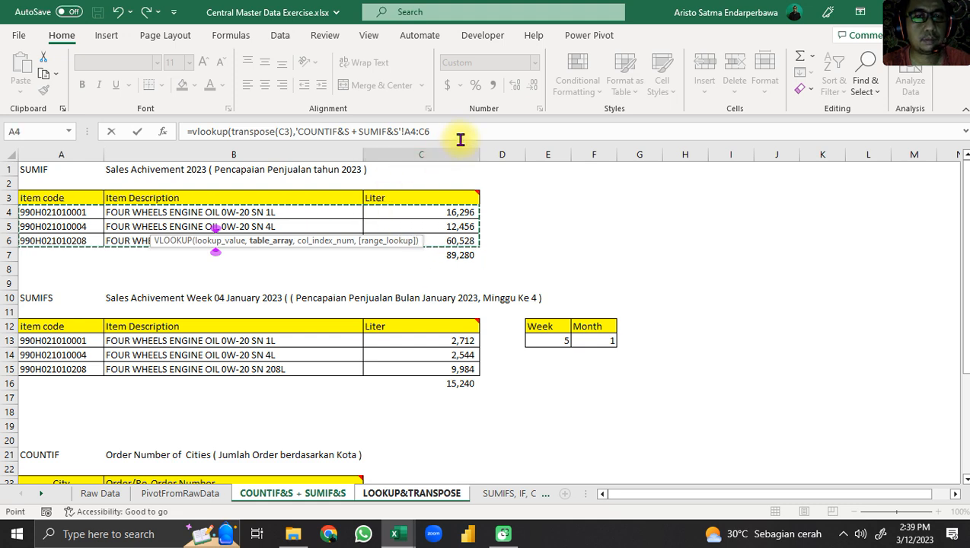
drag(436, 132, 400, 138)
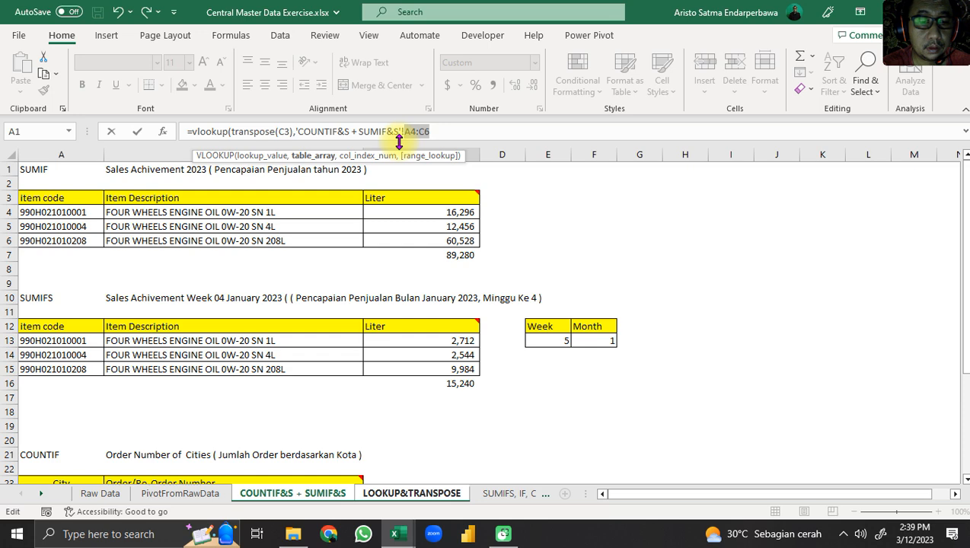
key(F4)
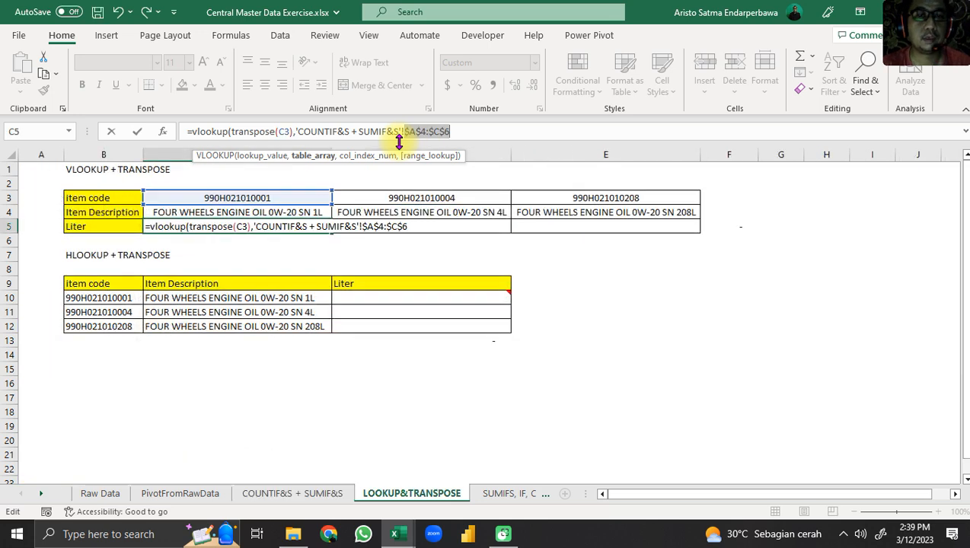
Step: Complete the VLOOKUP in C5 with column index 3 and FALSE for an exact match
click(481, 127)
text(,3,)
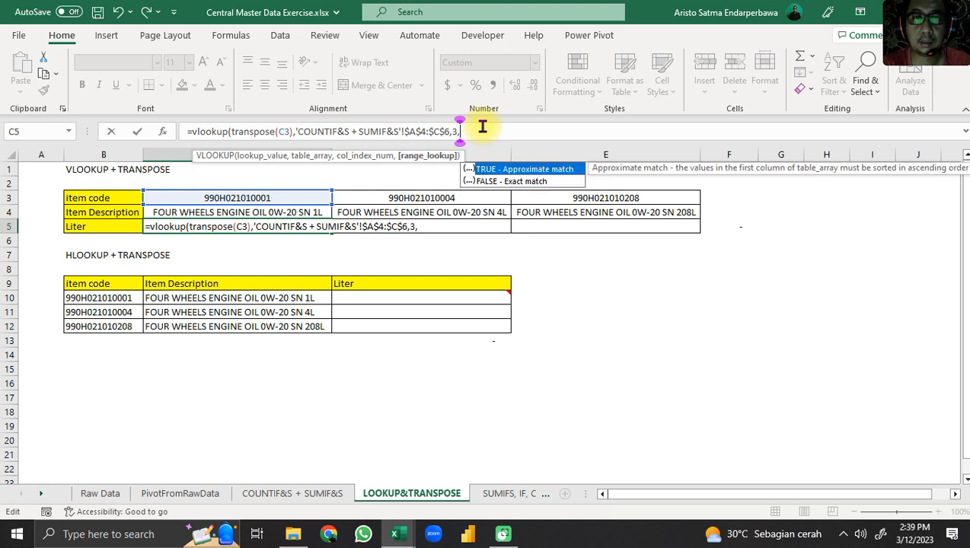
text(false)
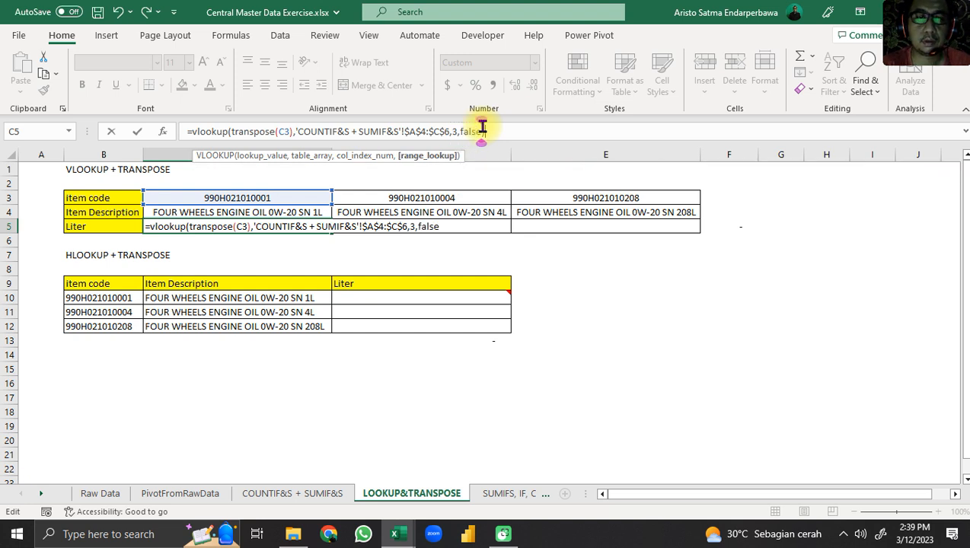
key(Return)
Step: Copy the C5 formula across the Liter row to D5 and E5, using Paste Special with Formulas only
key(Up)
key(ctrl+c)
key(shift+Right)
key(shift+Right)
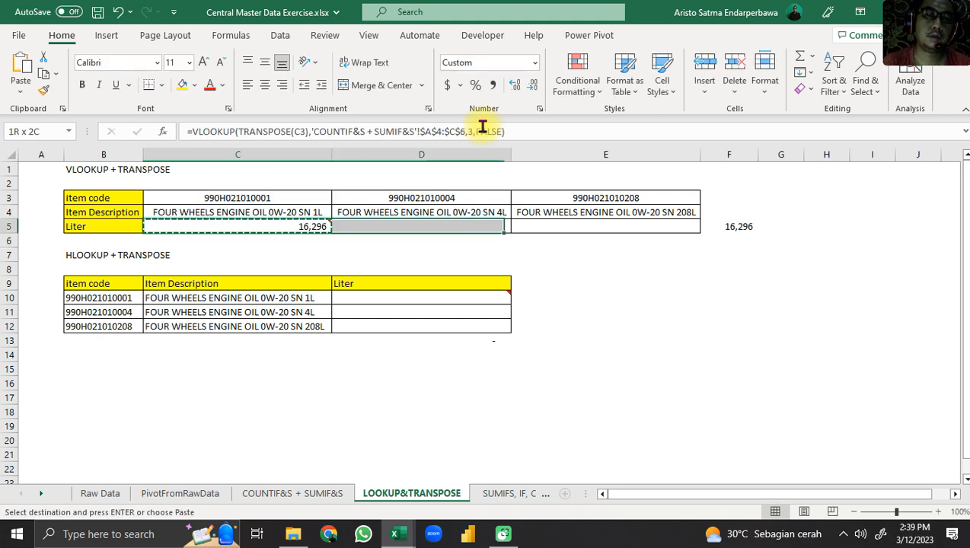
right_click(397, 231)
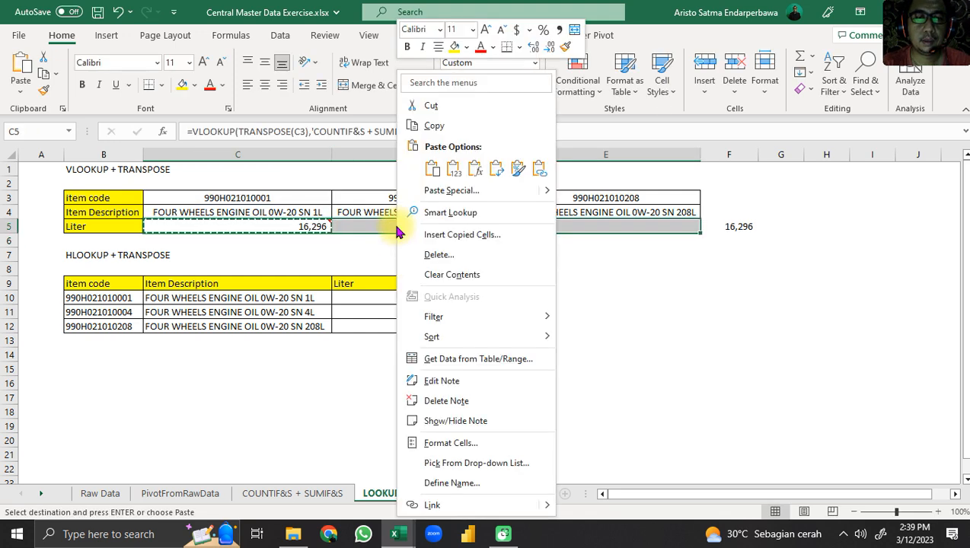
click(446, 192)
click(336, 153)
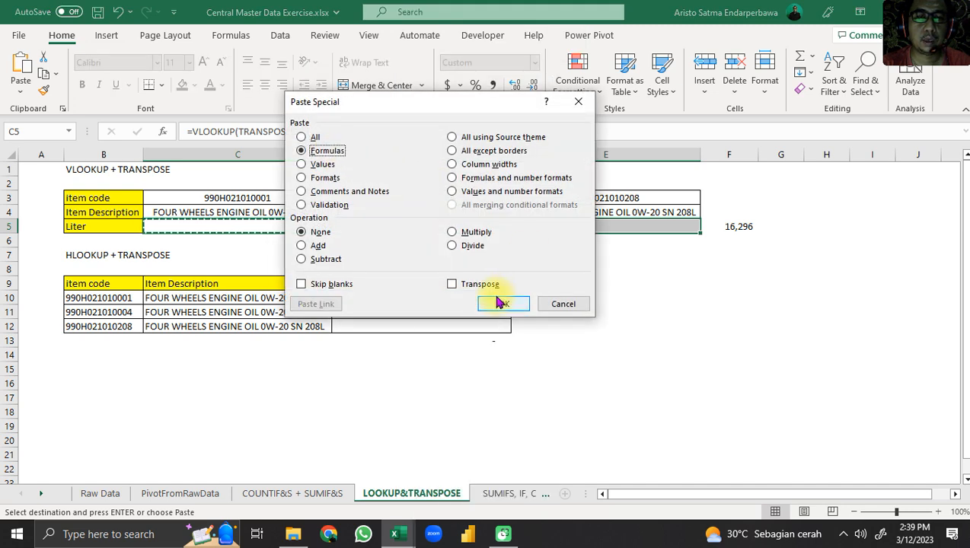
click(503, 304)
Step: Check the VLOOKUP formulas in Liter cells D5, E5 and C5
click(448, 228)
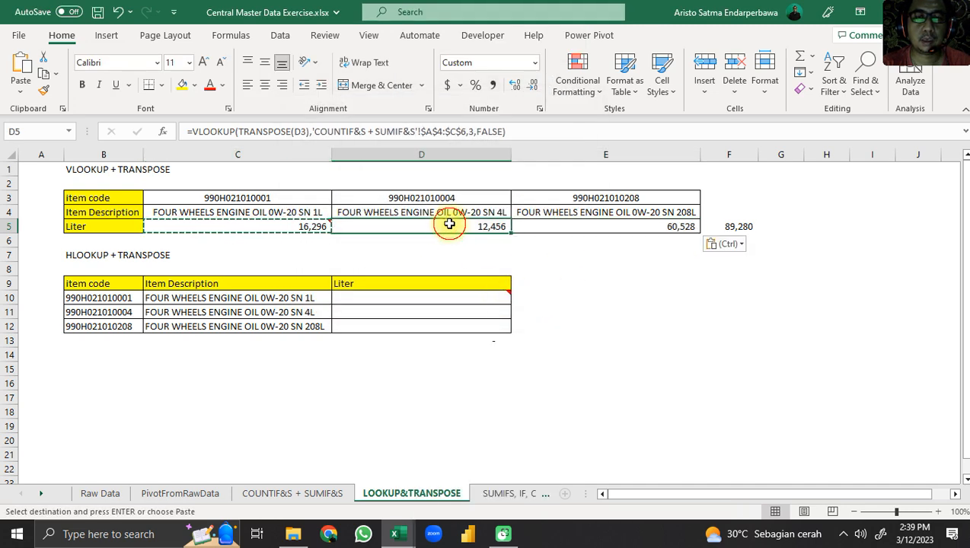
click(556, 224)
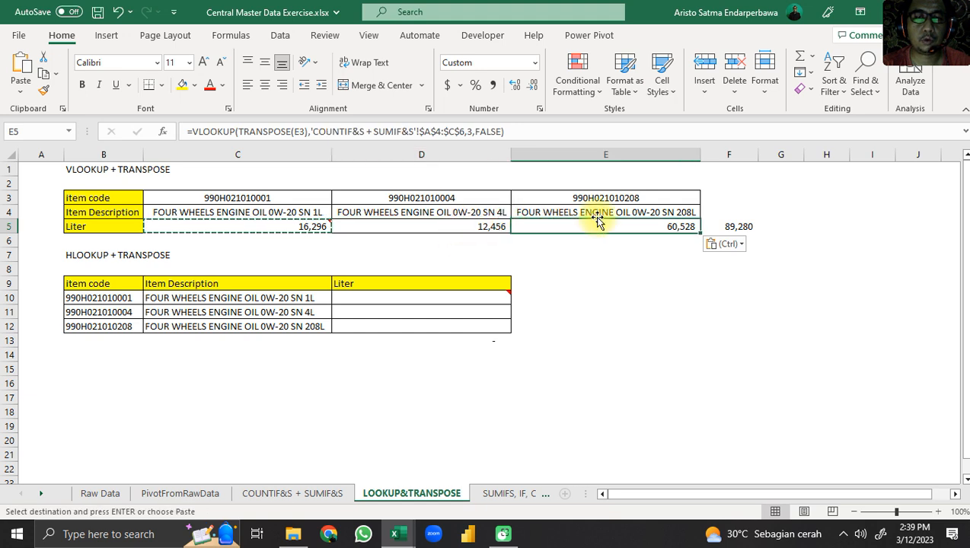
click(320, 226)
mouse_move(310, 229)
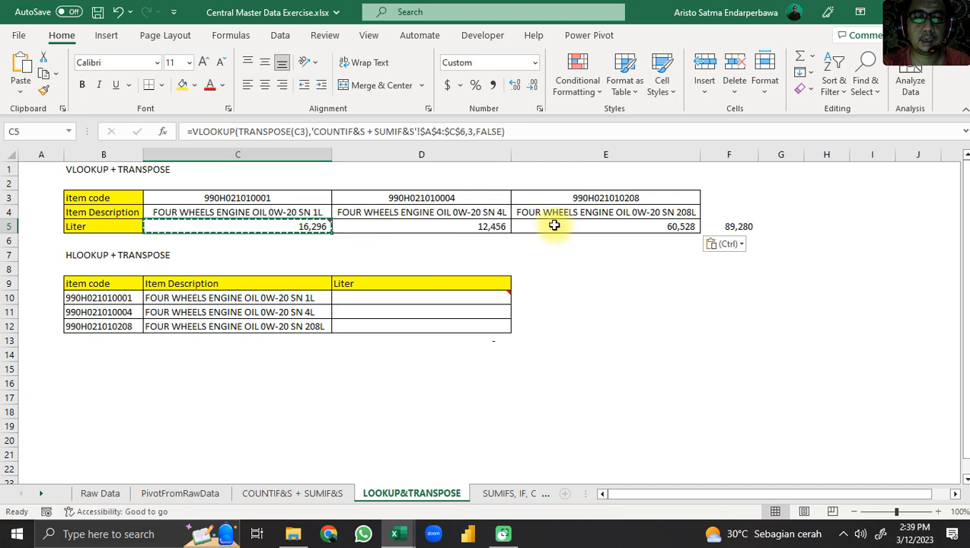
drag(592, 307, 567, 303)
Step: Start an HLOOKUP formula in Liter cell D10 with TRANSPOSE(B10) as the lookup value
click(417, 301)
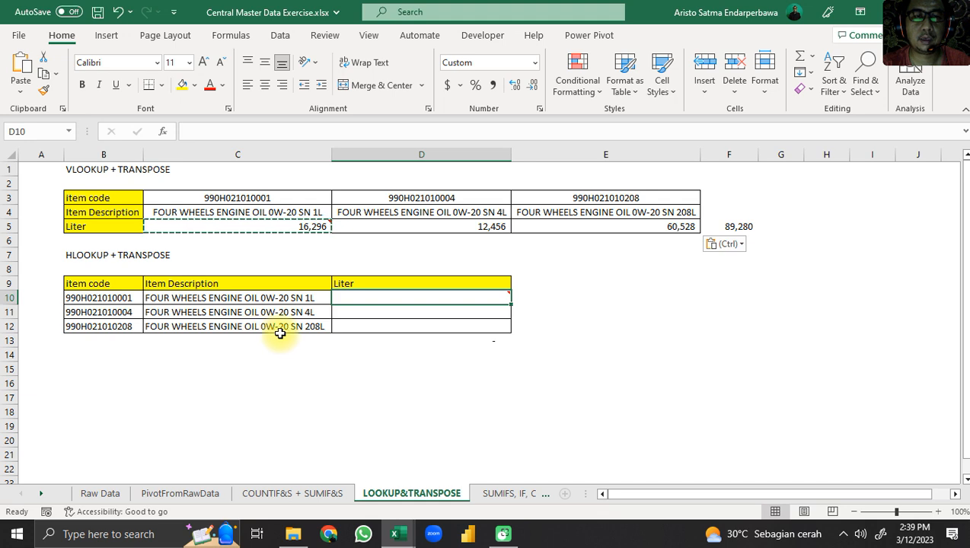
mouse_move(384, 300)
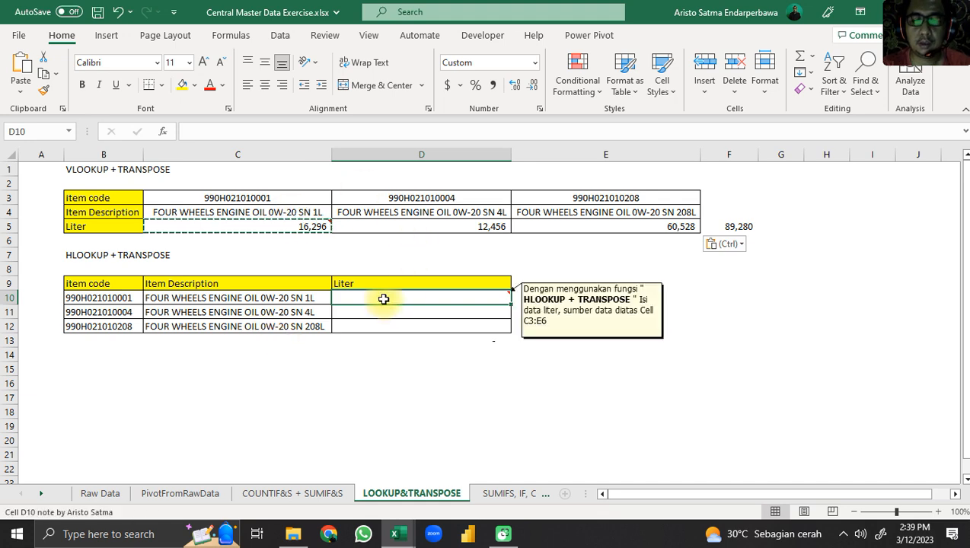
text(=)
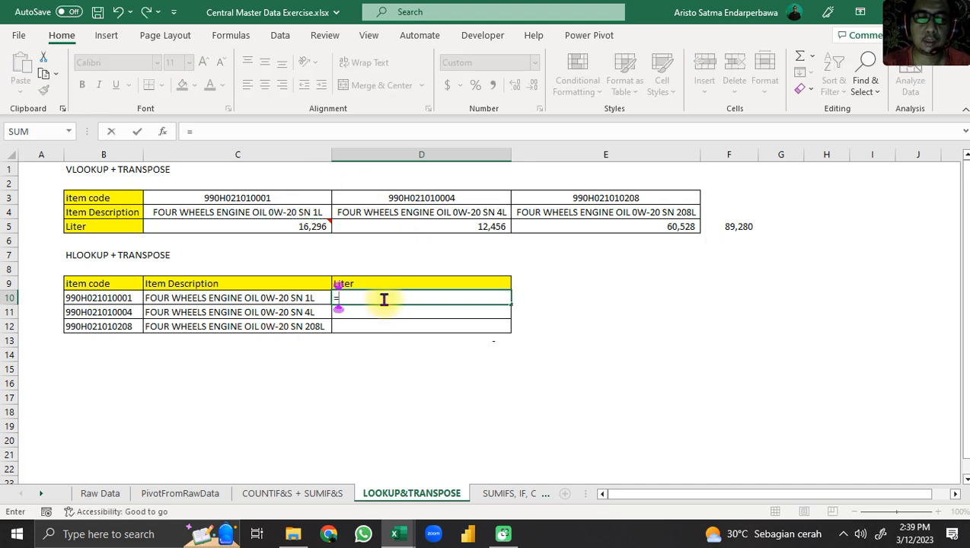
text(h)
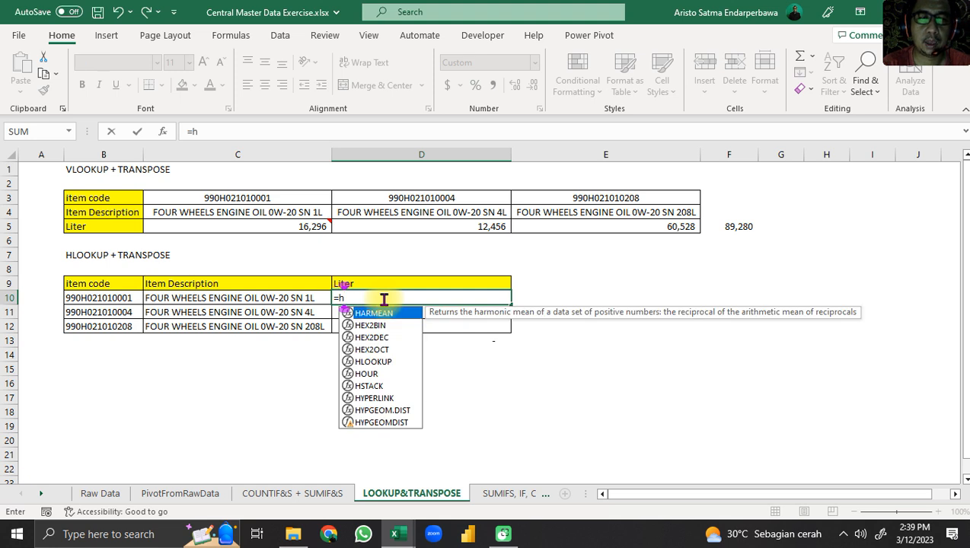
text(lookup)
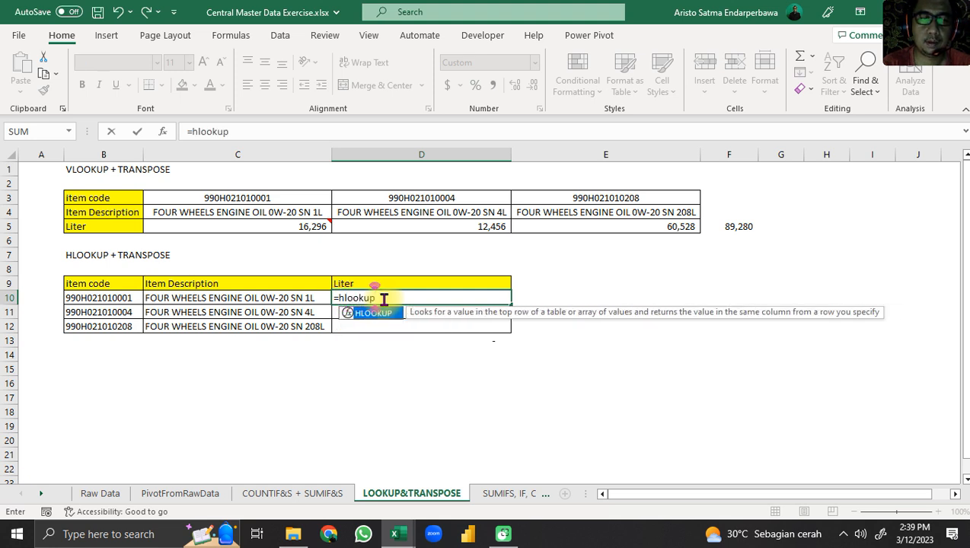
text((transp)
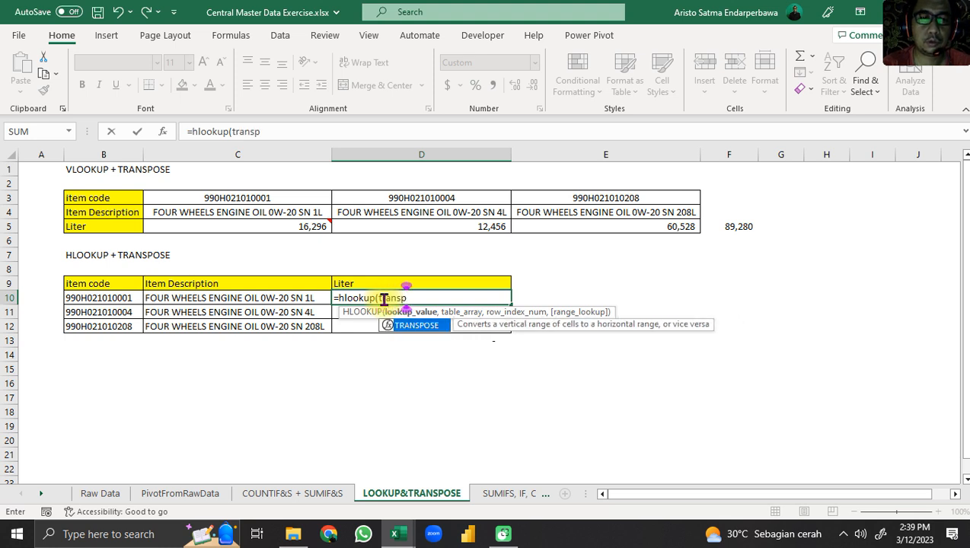
text(ose()
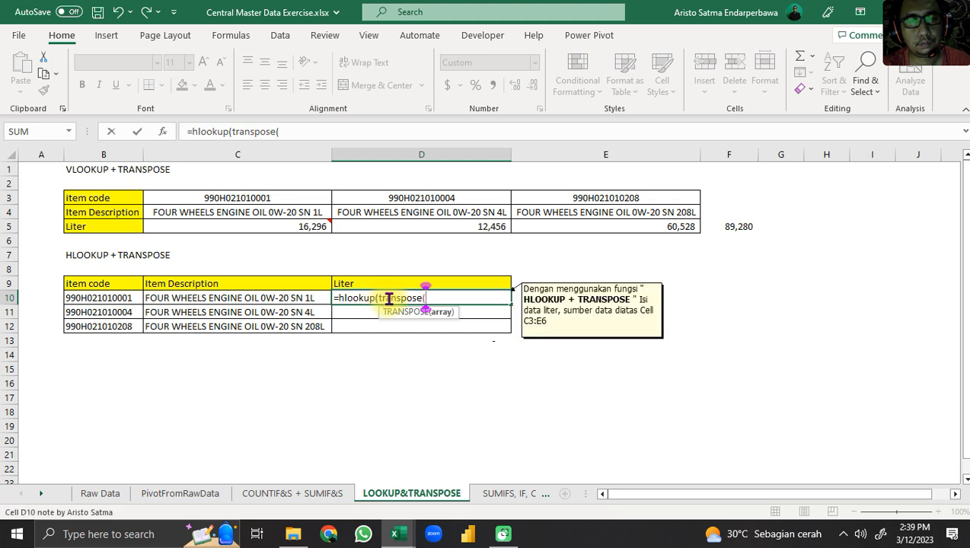
click(104, 303)
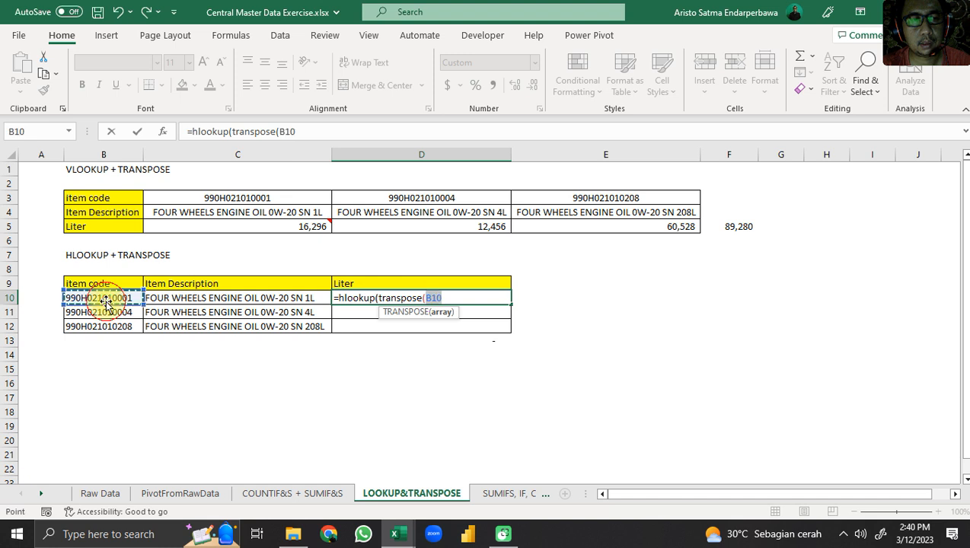
click(302, 132)
text(),)
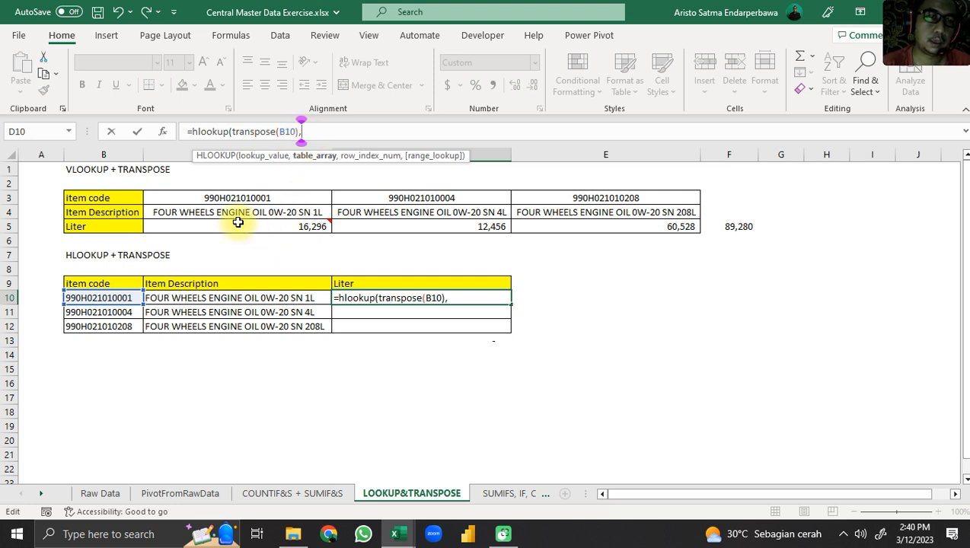
Step: Complete the D10 HLOOKUP with table array C3:E5, row index 3 and FALSE for an exact match
drag(216, 197, 599, 220)
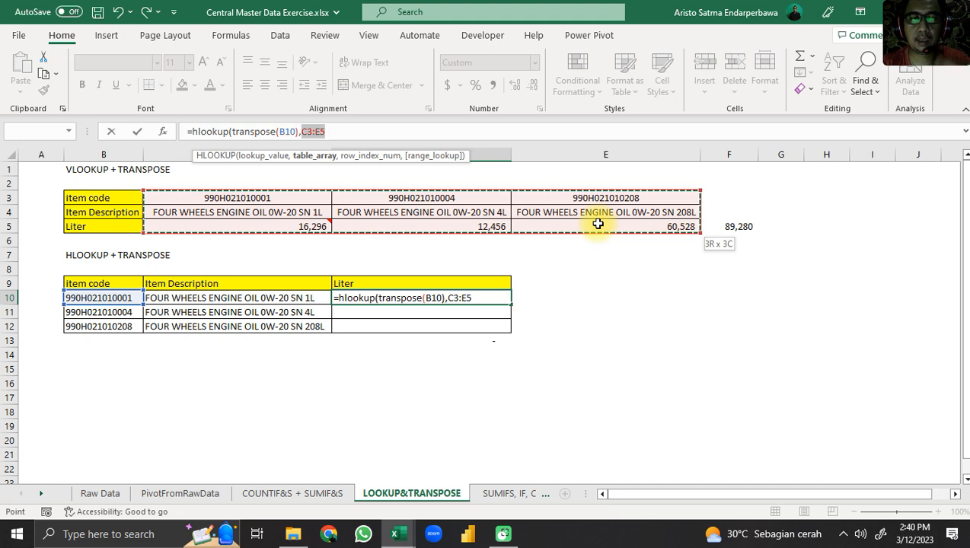
drag(598, 224, 598, 224)
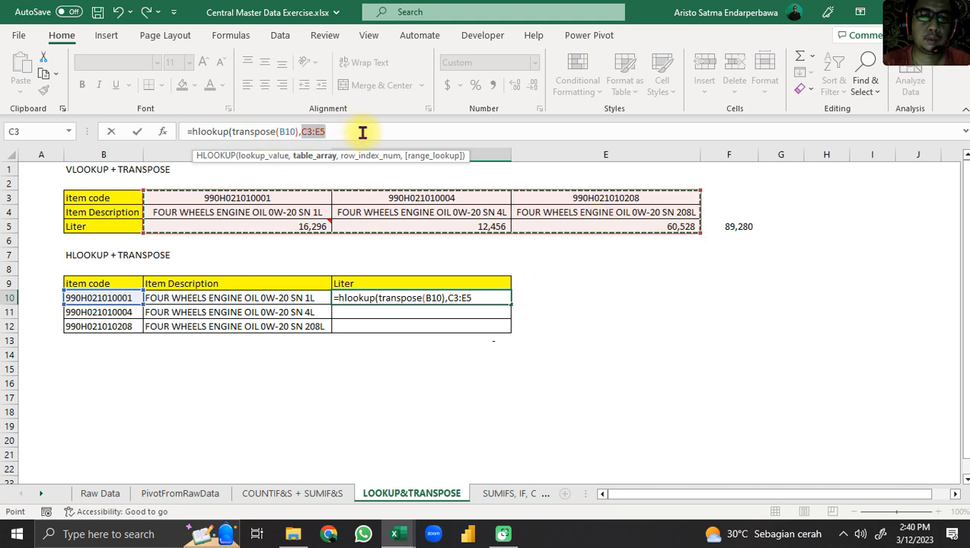
click(362, 132)
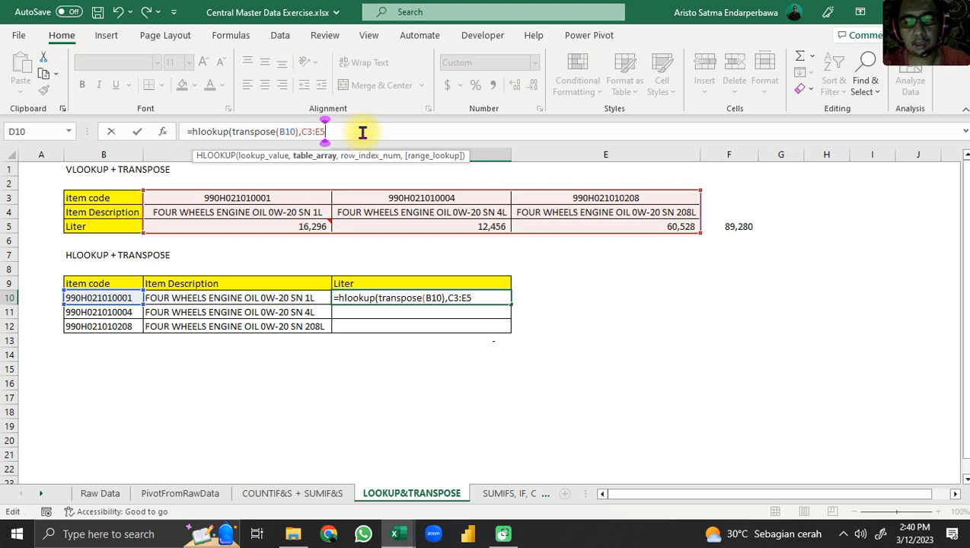
text(,3)
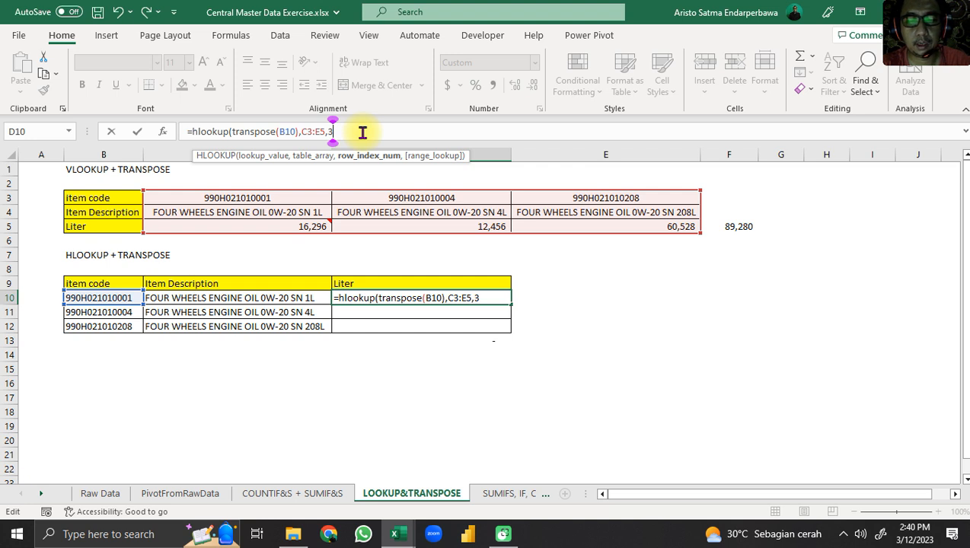
text(,f)
text(alse)
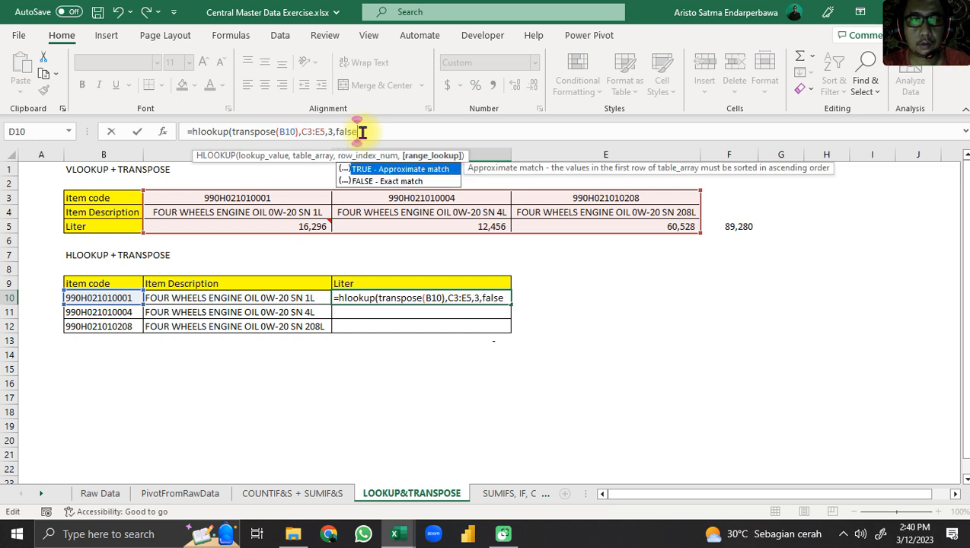
text())
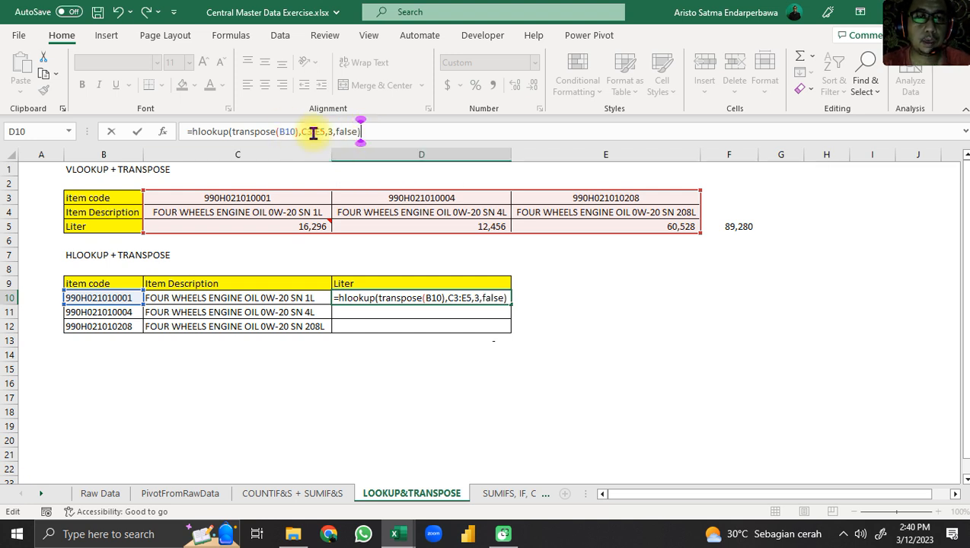
Step: Make the HLOOKUP's table array absolute as $C$3:$E$5 and enter the formula in D10
drag(302, 132, 318, 131)
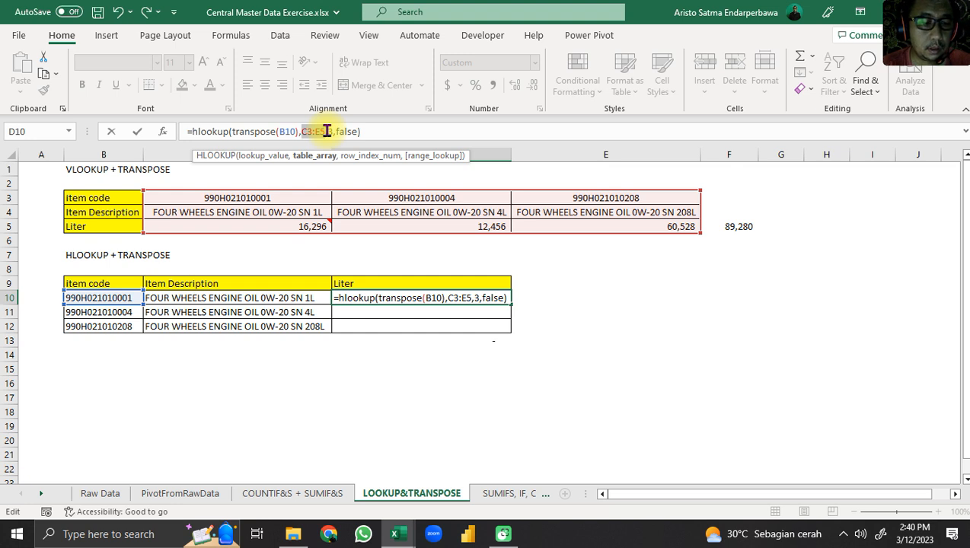
key(F4)
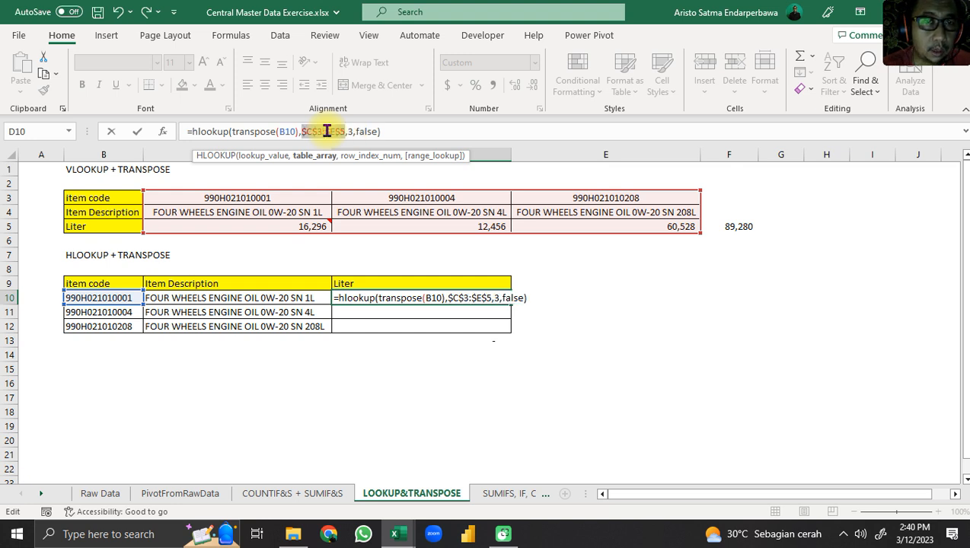
key(Return)
Step: Copy the D10 HLOOKUP formula down the Liter column to D11 and D12
key(Up)
key(ctrl+c)
key(shift+Down)
key(shift+Down)
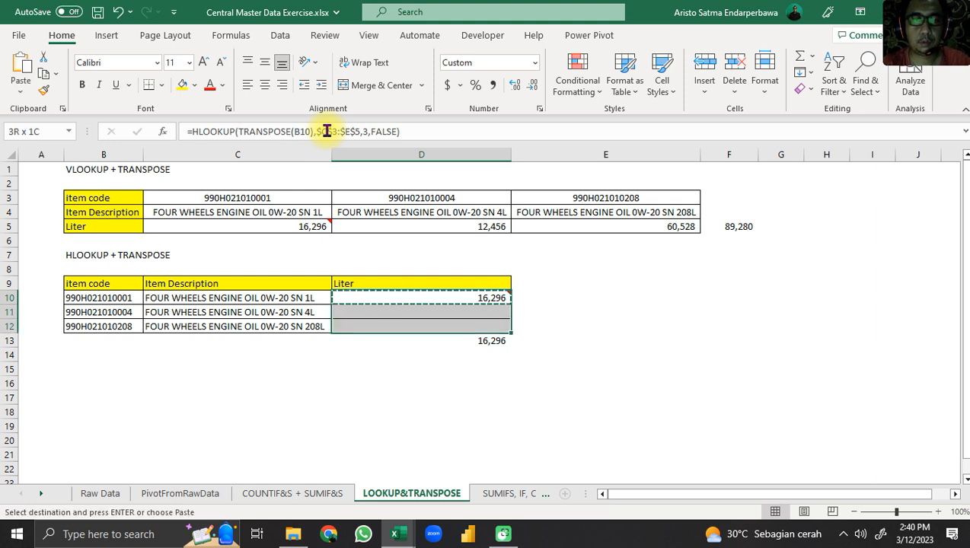
right_click(403, 300)
click(450, 195)
click(333, 149)
click(511, 302)
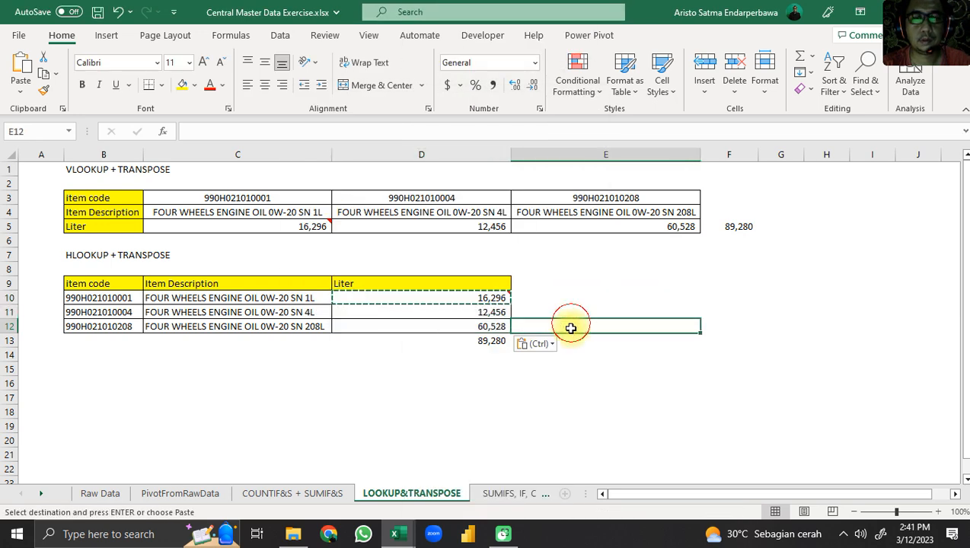
Step: Compare the Liter totals in D13 and F5 with the source figures on the COUNTIF&S + SUMIF&S sheet
click(467, 342)
click(737, 229)
click(643, 226)
click(263, 493)
click(391, 227)
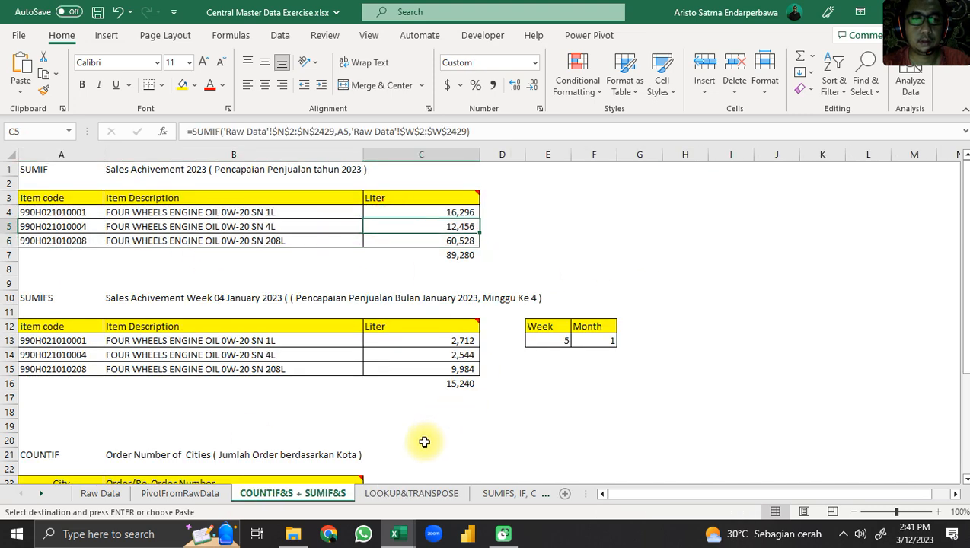
click(396, 493)
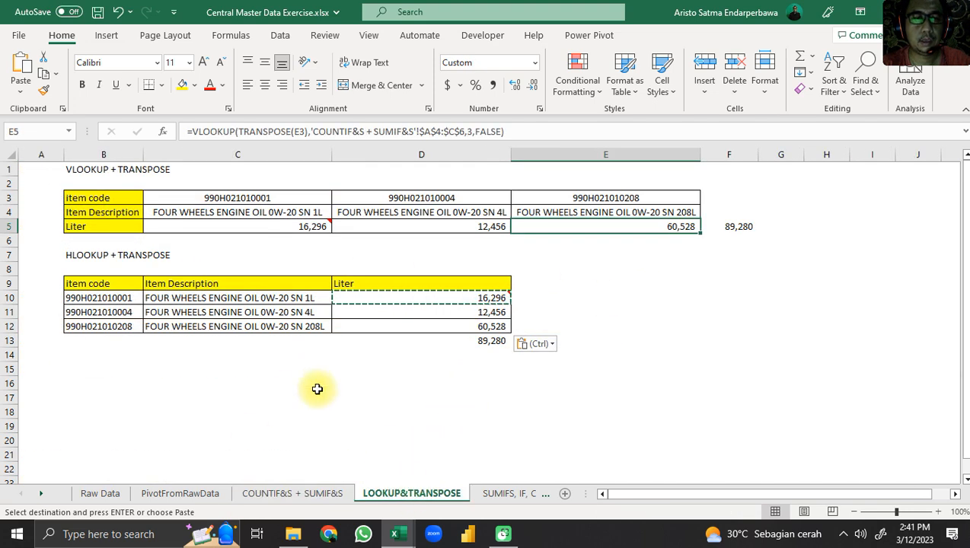
click(107, 366)
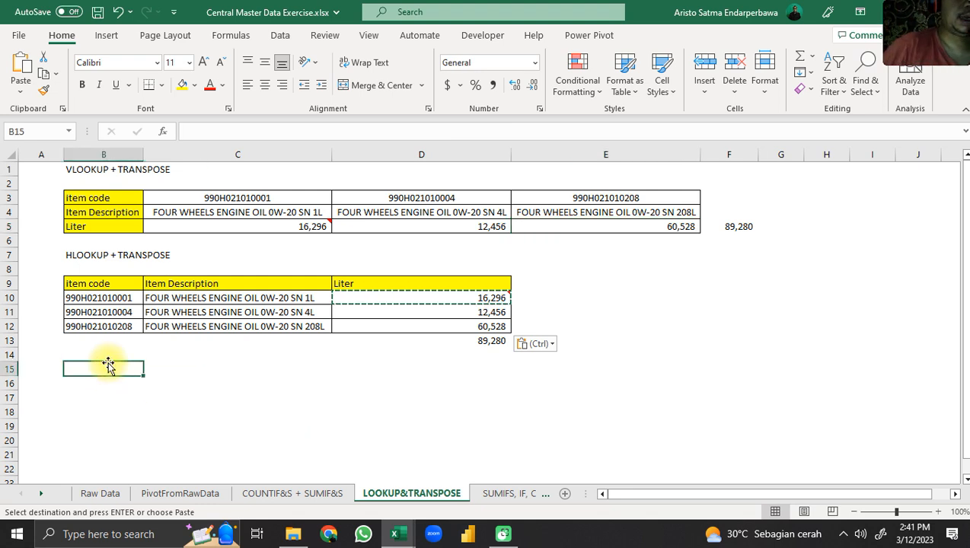
text(=)
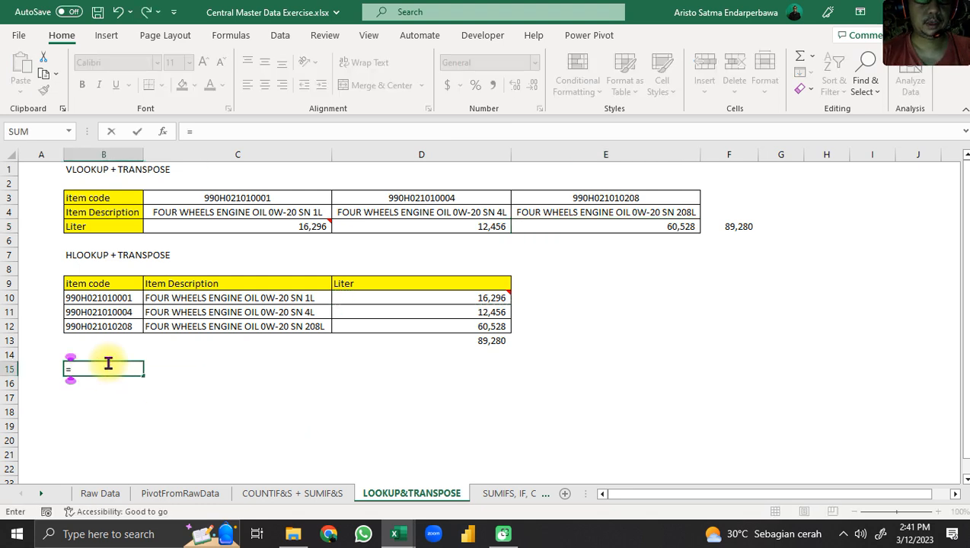
text(tar)
key(BackSpace)
key(BackSpace)
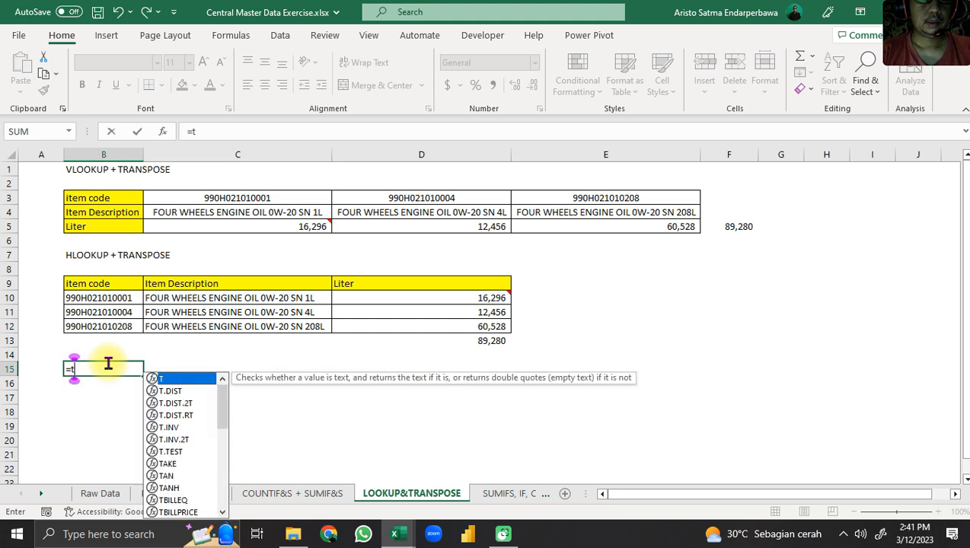
text(ras)
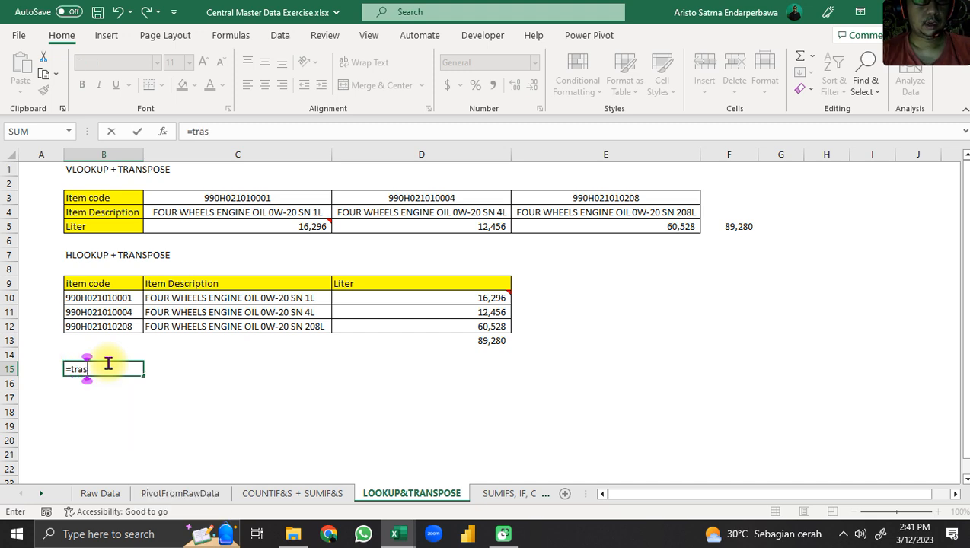
key(BackSpace)
key(BackSpace)
key(BackSpace)
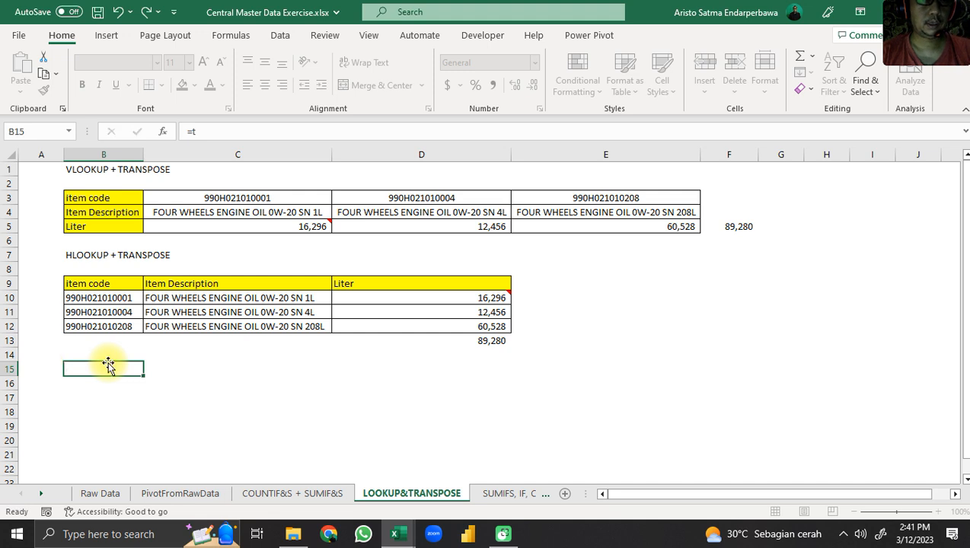
key(Escape)
Step: Copy item codes B10:B12 and paste them at B16 using Paste Special with Values and Transpose
drag(96, 297, 101, 328)
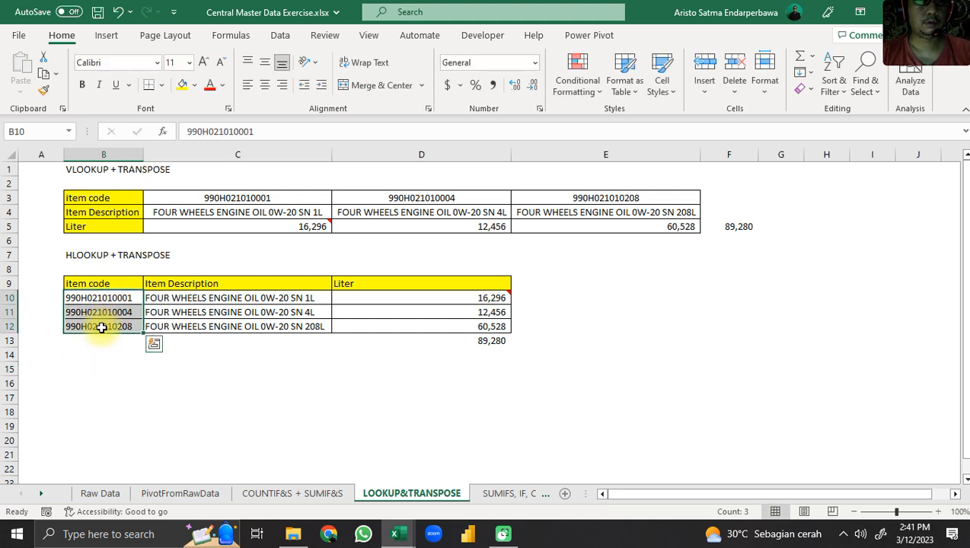
key(ctrl+c)
click(88, 383)
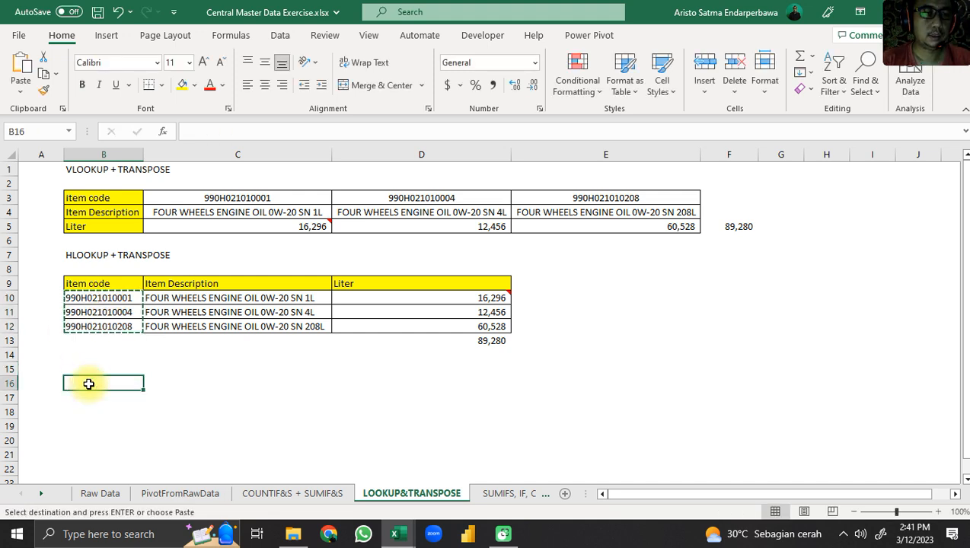
right_click(88, 384)
click(146, 216)
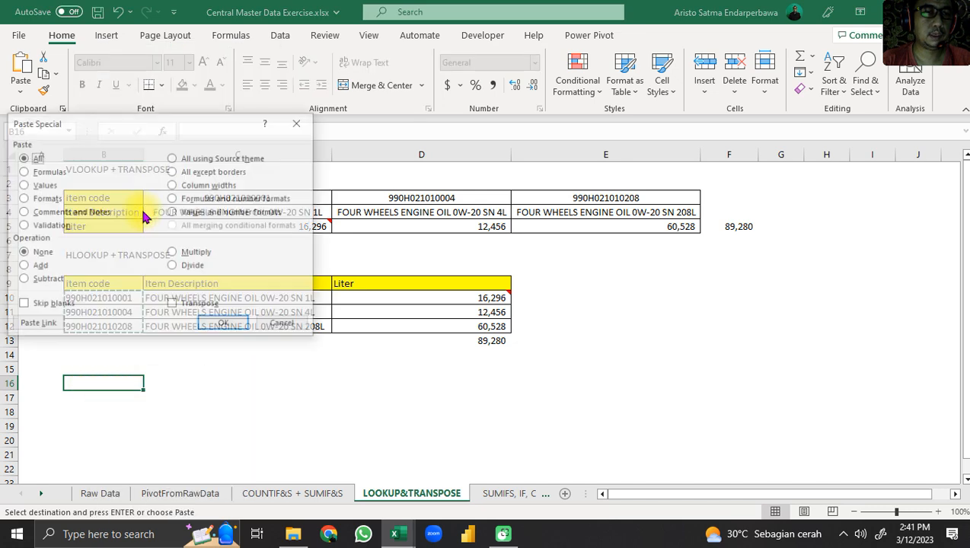
click(40, 185)
click(200, 305)
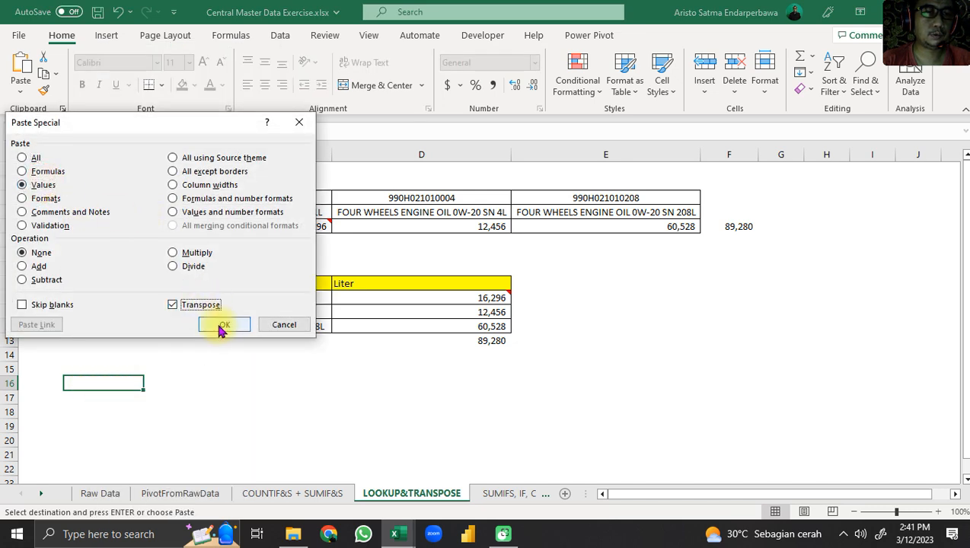
click(221, 326)
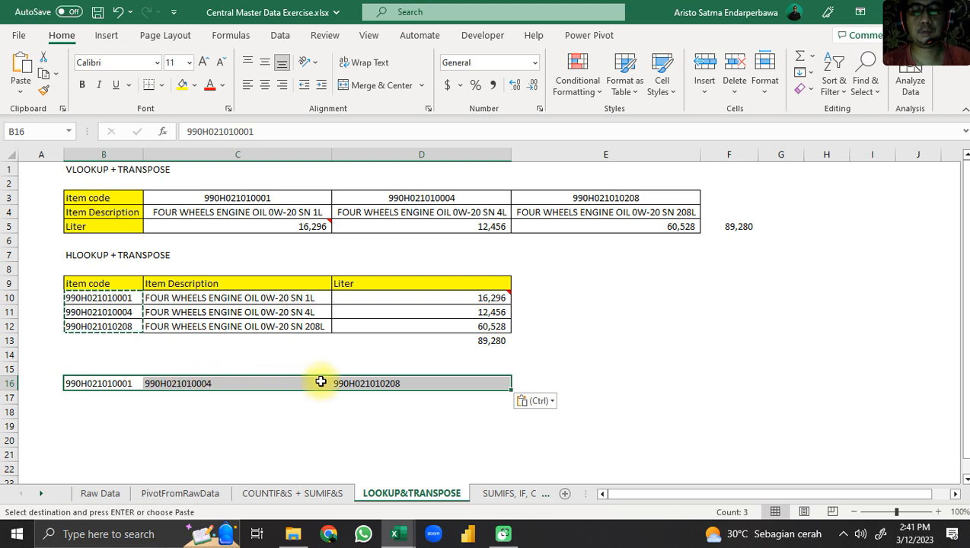
Step: Delete the transposed item codes from B16:D16
key(Delete)
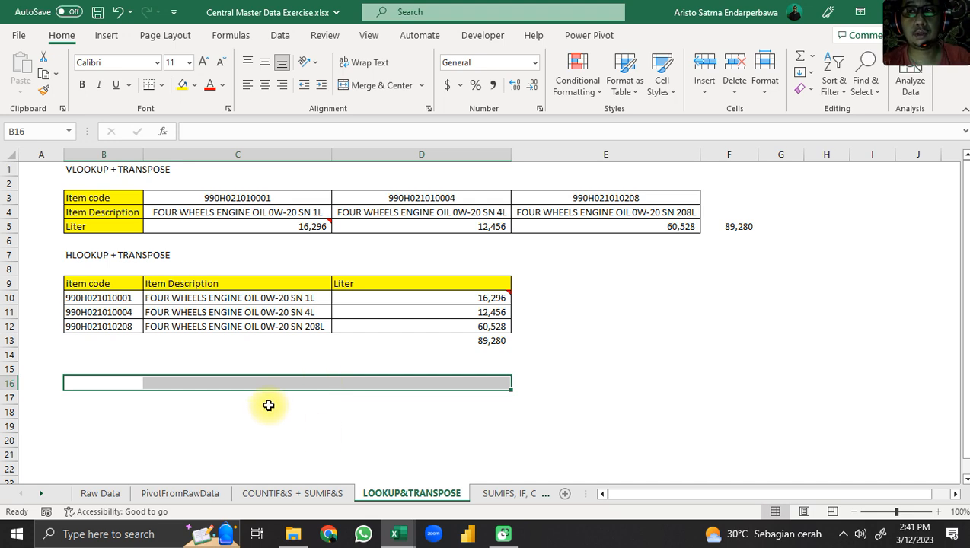
click(134, 355)
Step: Review the completed HLOOKUP and TRANSPOSE formula in Liter cell D10
click(312, 312)
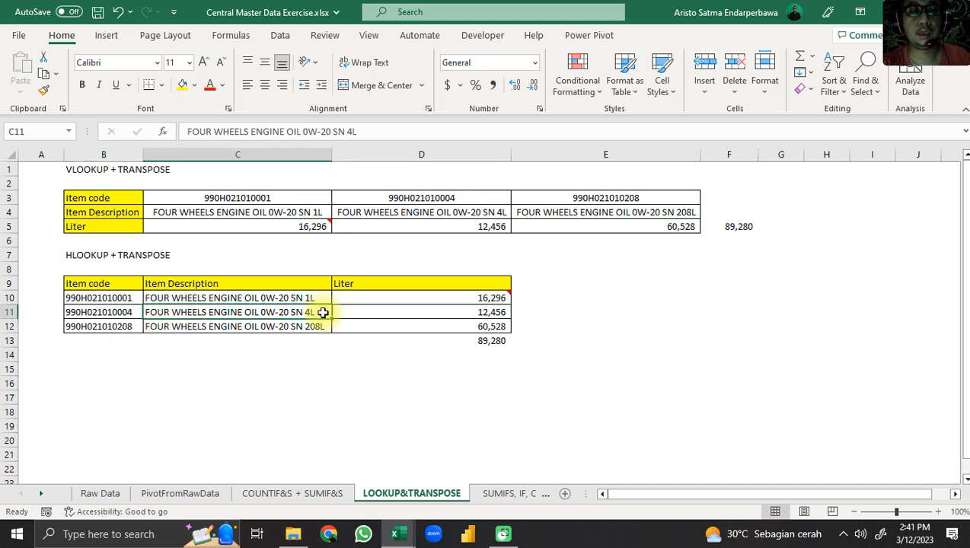
click(369, 303)
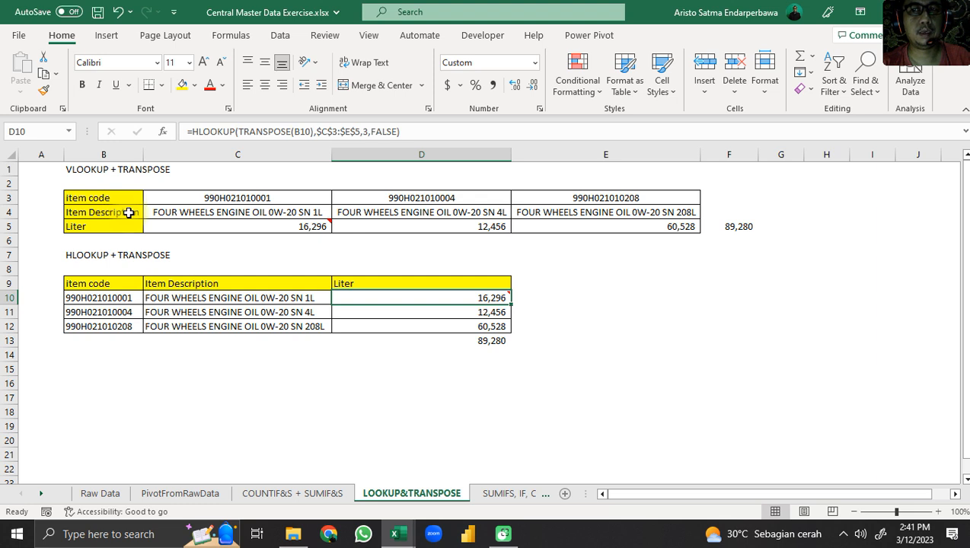
mouse_move(196, 225)
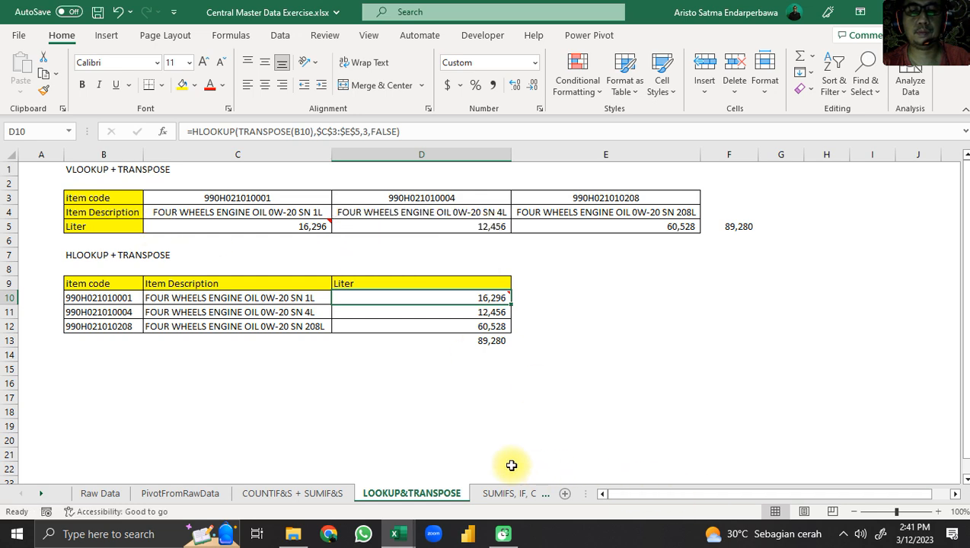
Step: Open the SUMIFS, IF, Conditional Format sheet and read the note on the Actual PO header
click(443, 448)
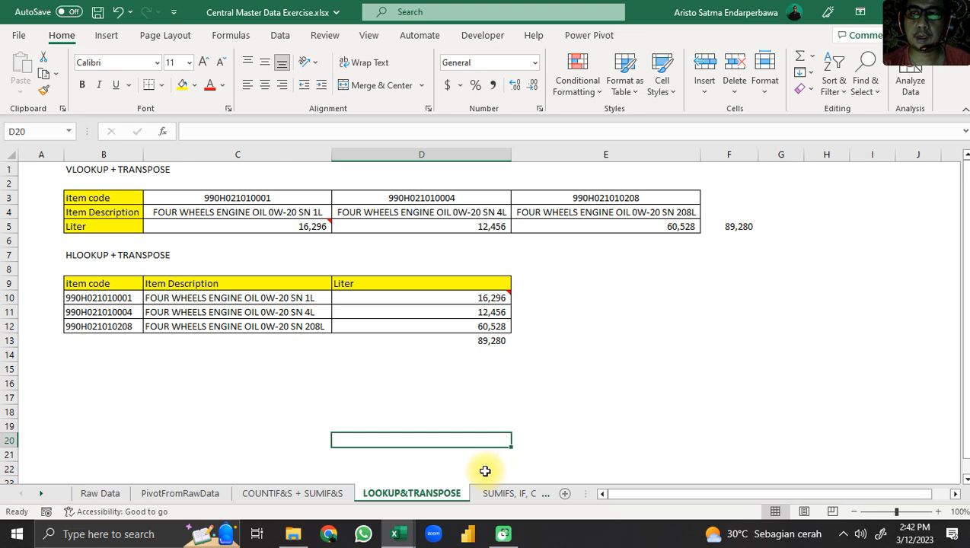
click(518, 494)
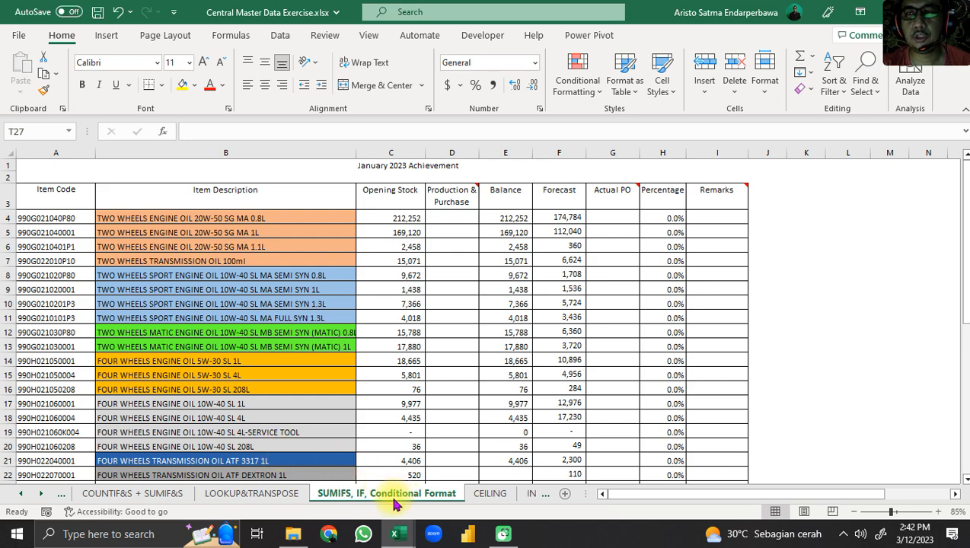
scroll(388, 499, down, 3)
scroll(388, 498, up, 3)
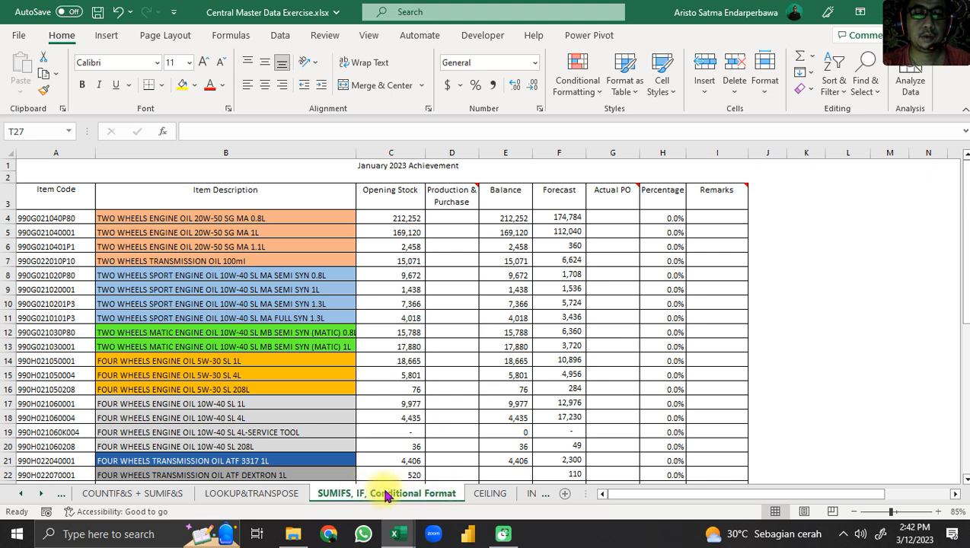
mouse_move(444, 190)
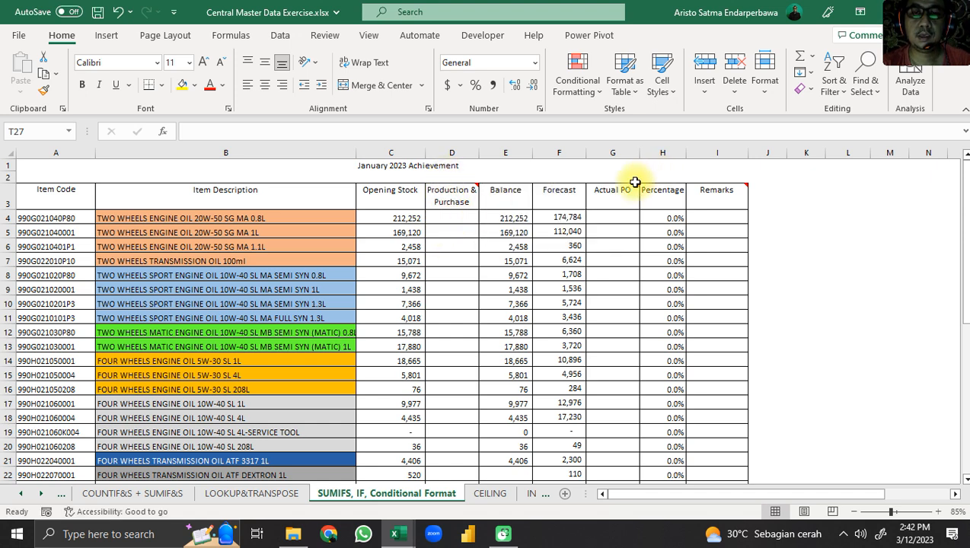
mouse_move(615, 196)
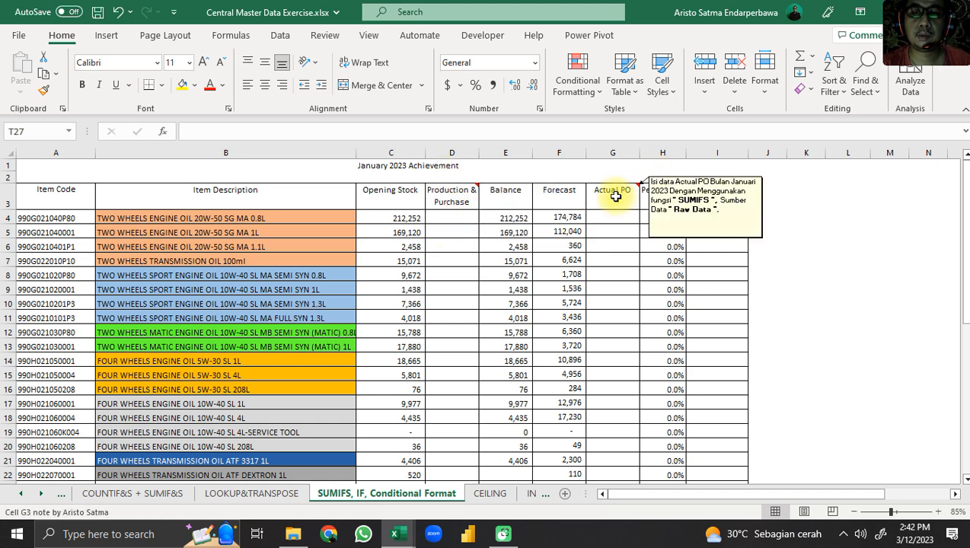
Step: View the Raw Data sheet as the SUMIFS source, and return to the SUMIFS, IF, Conditional Format sheet
click(20, 493)
click(20, 493)
click(100, 493)
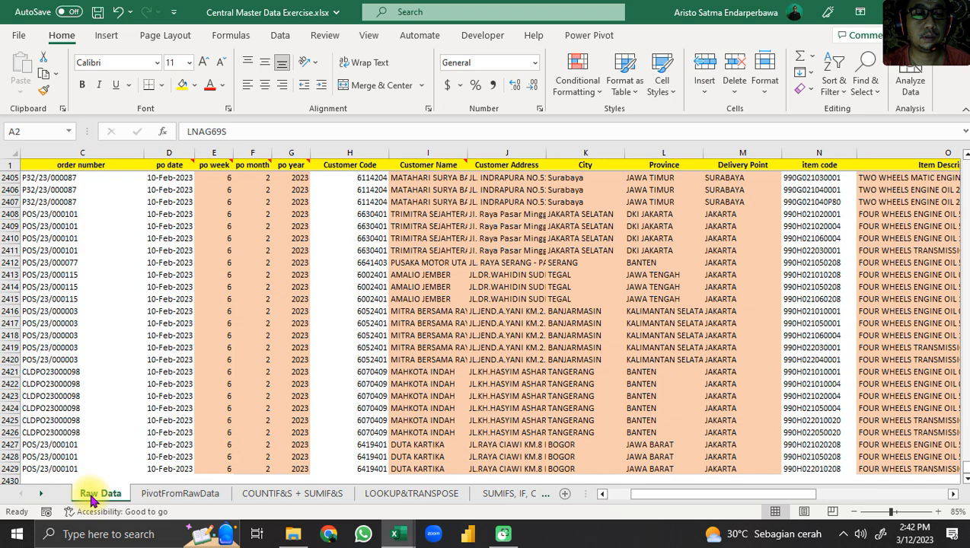
click(38, 495)
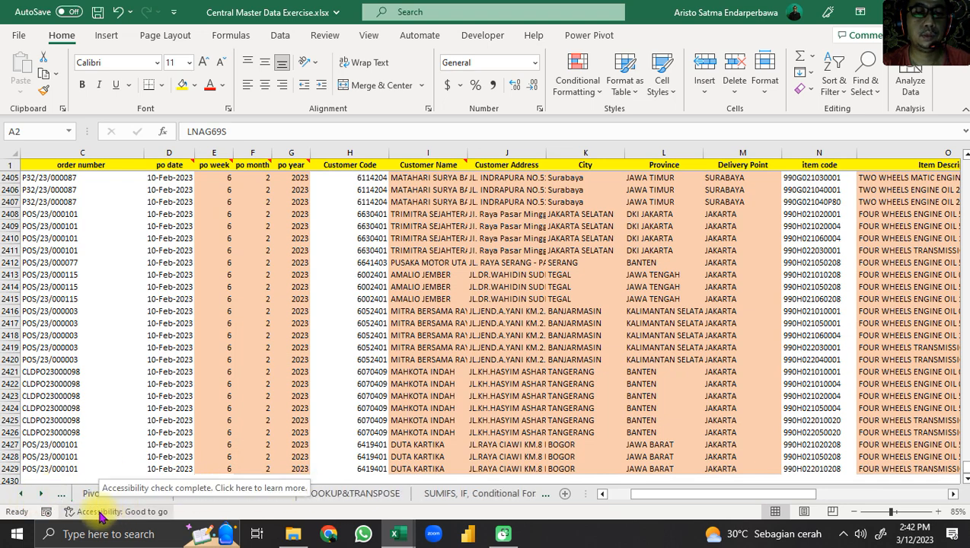
click(421, 497)
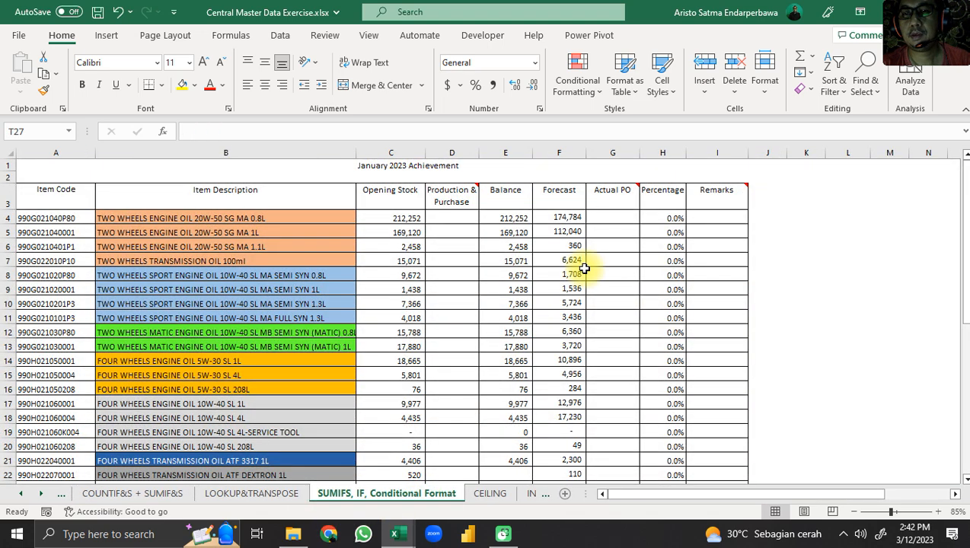
Step: Examine the January 2023 Achievement title, the Production & Purchase and Actual PO columns, and the item codes down column A
click(614, 218)
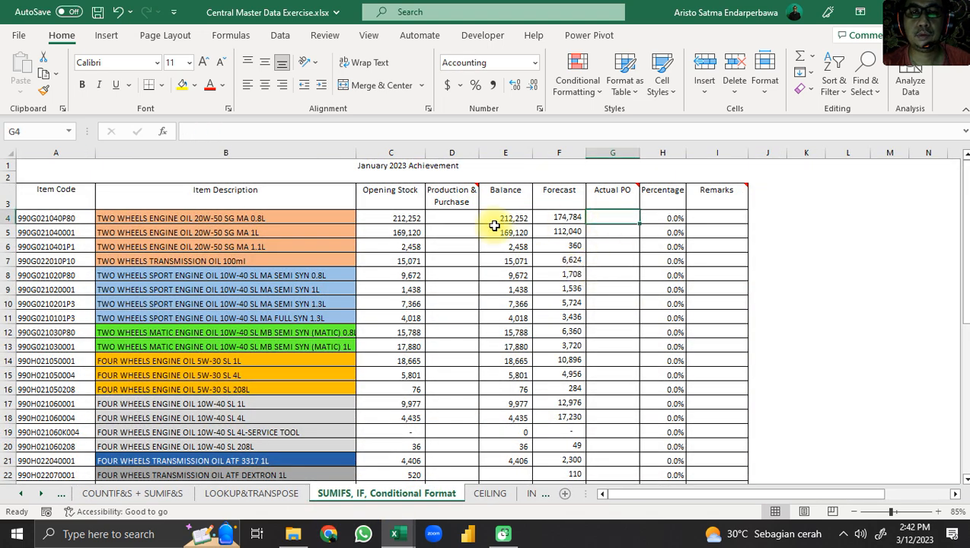
click(444, 219)
click(611, 216)
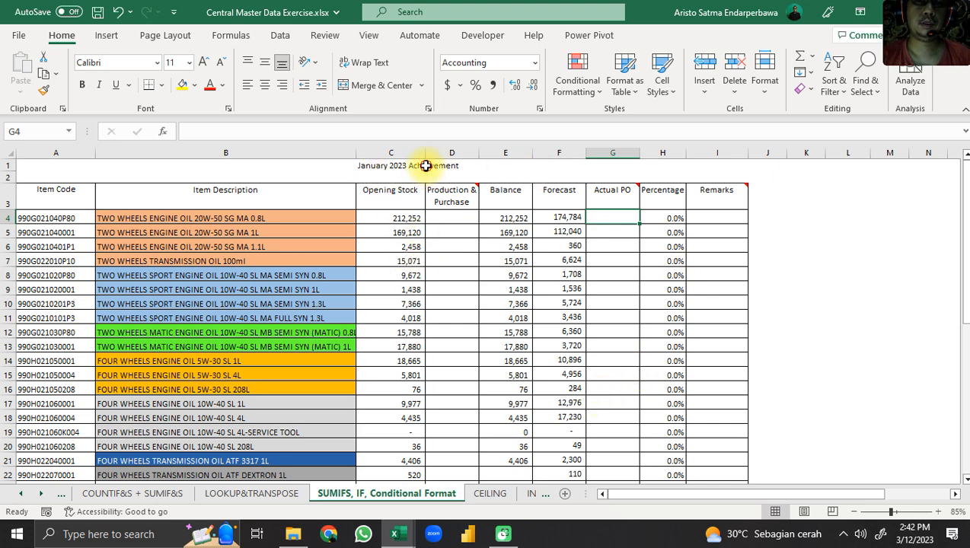
click(372, 166)
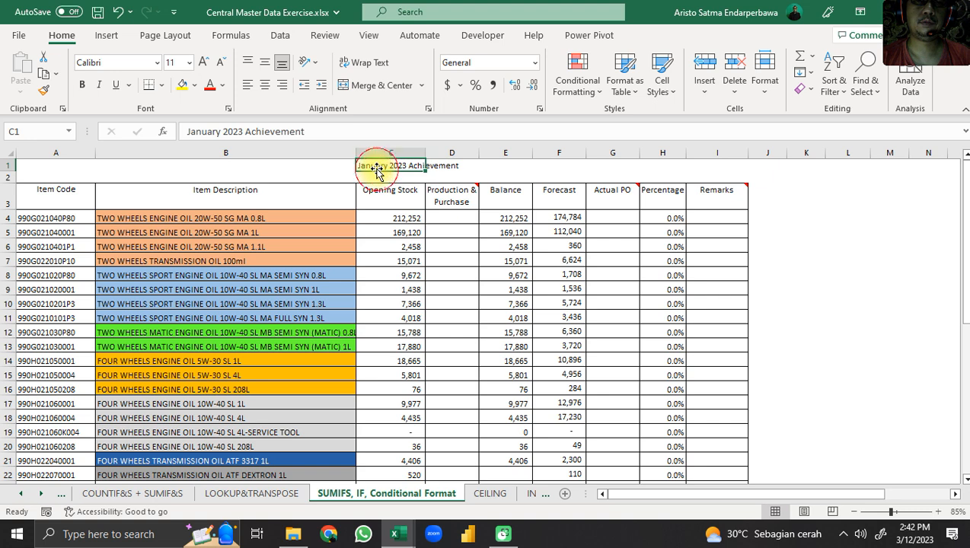
click(611, 219)
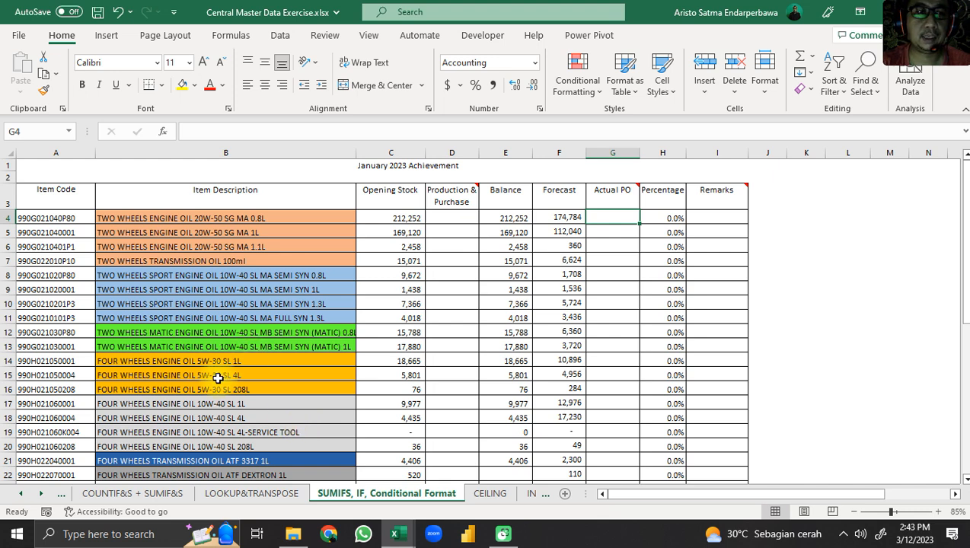
click(38, 260)
click(38, 304)
click(38, 374)
click(51, 418)
scroll(51, 418, down, 6)
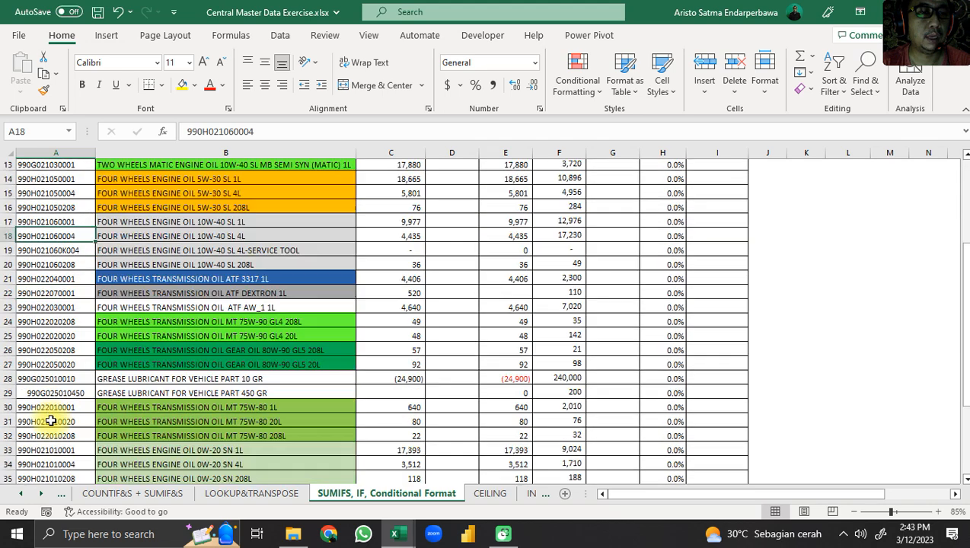
scroll(47, 412, up, 6)
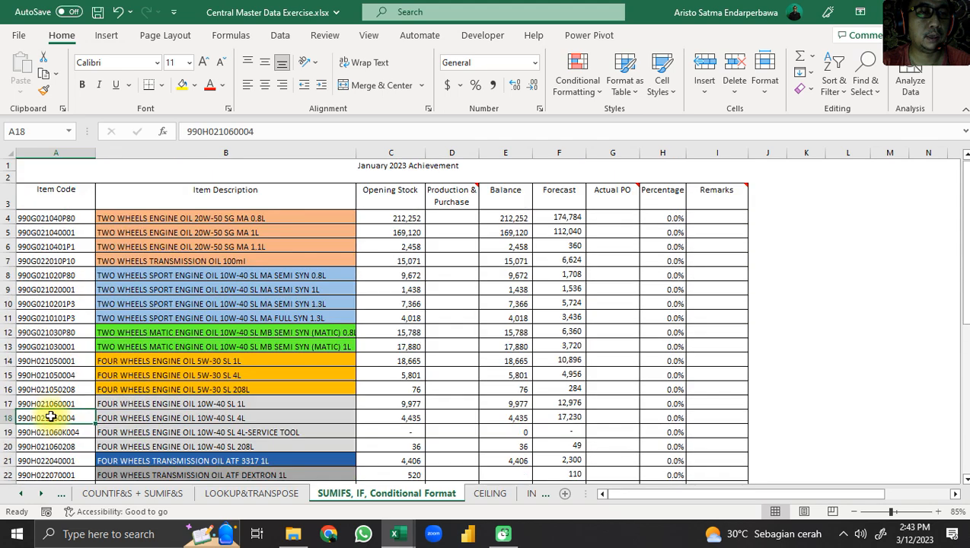
Step: Start a SUMIFS formula in Actual PO cell G4 and open its Function Arguments dialog
click(614, 218)
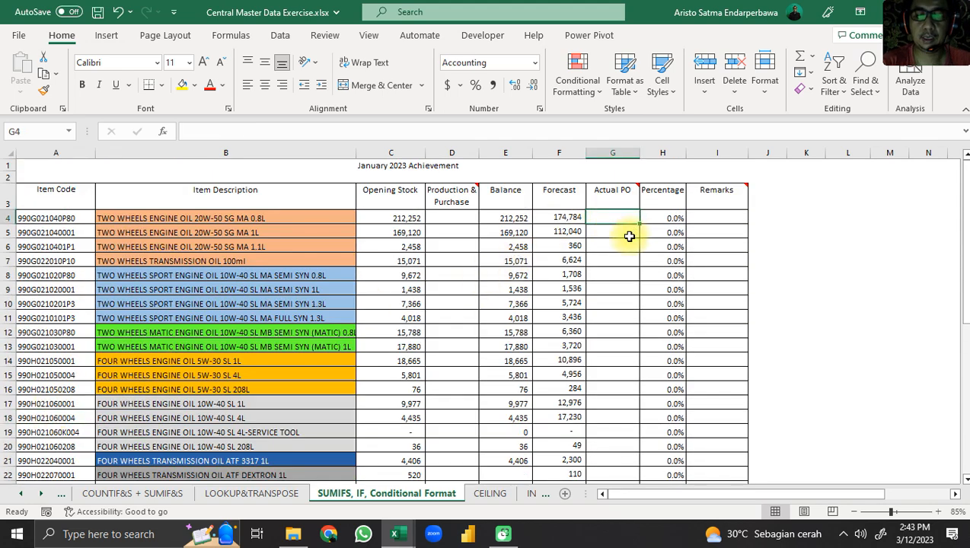
text(=sum)
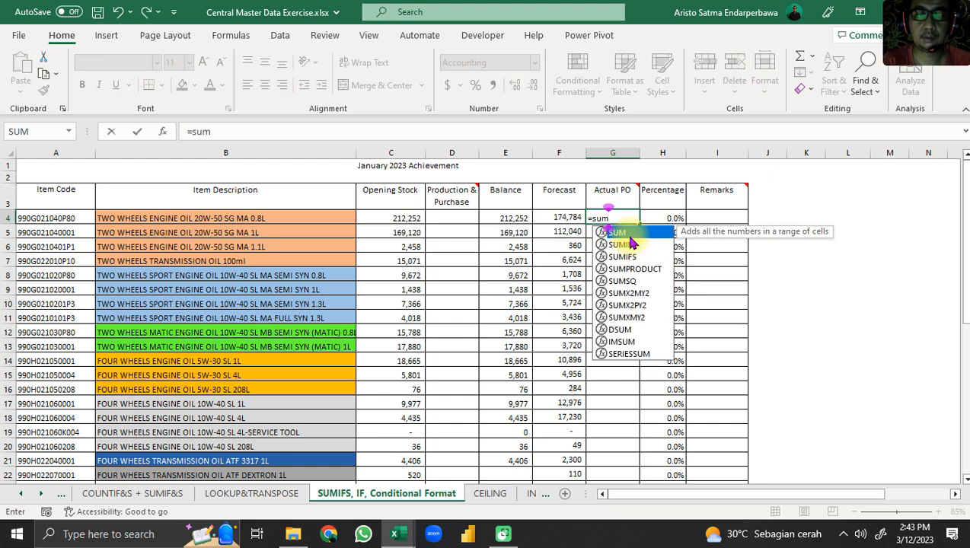
text(ifs)
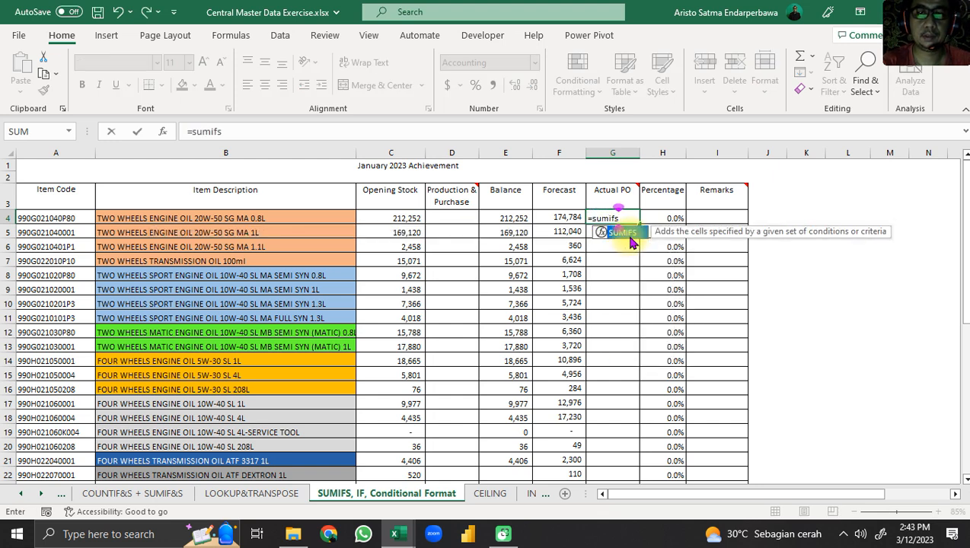
text(()
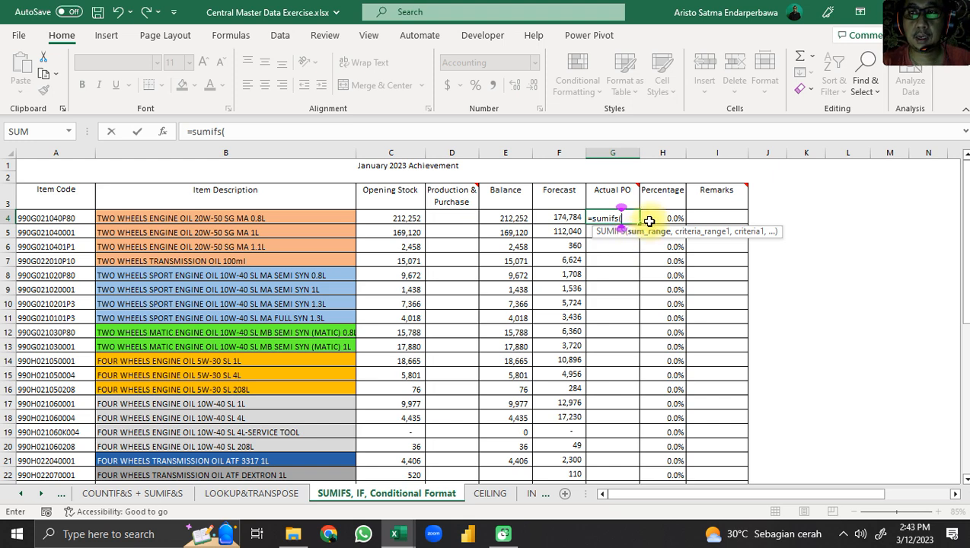
click(193, 131)
click(172, 133)
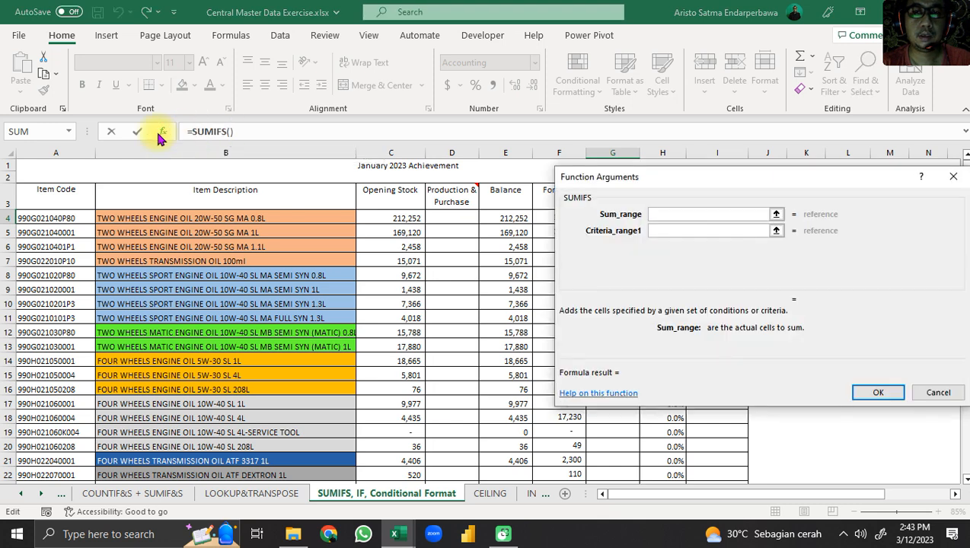
Step: Set the SUMIFS Sum_range to the qty column on the Raw Data sheet, R2:R2429
click(21, 493)
drag(654, 179, 638, 244)
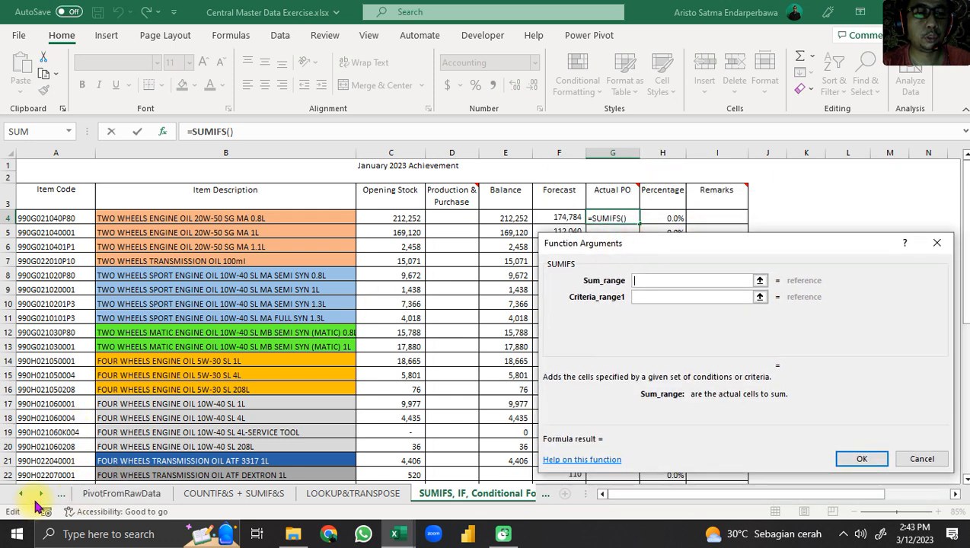
mouse_move(630, 254)
mouse_down()
mouse_move(678, 264)
mouse_move(632, 275)
mouse_move(618, 199)
mouse_move(618, 242)
mouse_up()
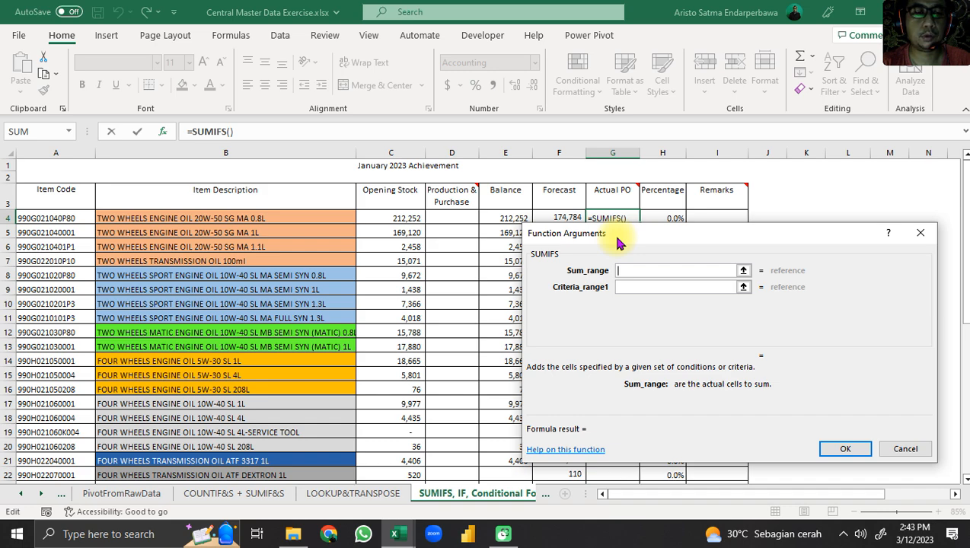
click(21, 494)
click(90, 494)
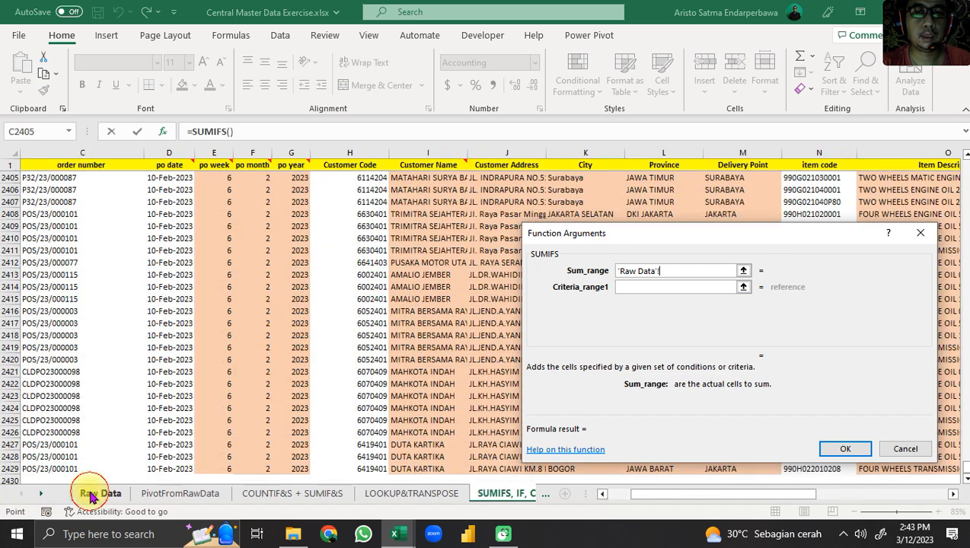
drag(639, 233, 76, 169)
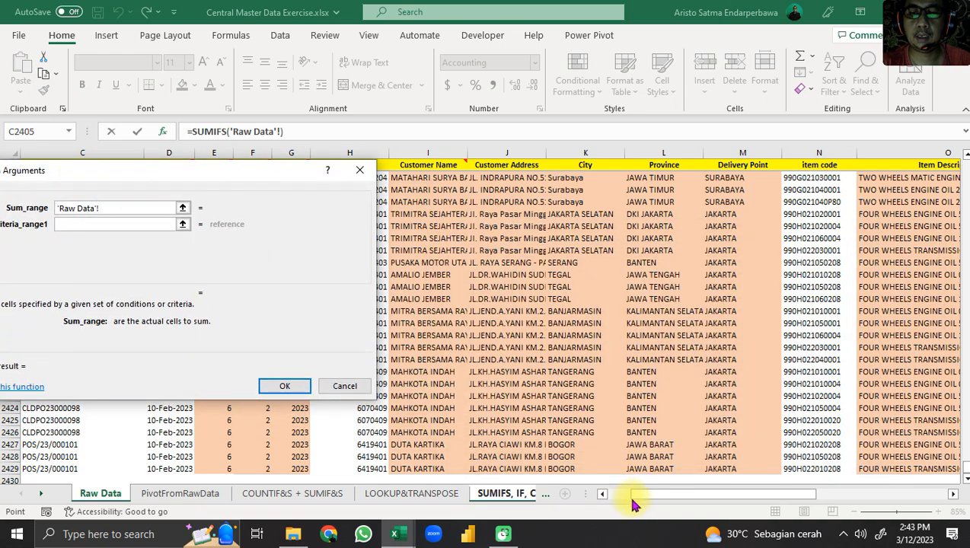
drag(641, 494, 750, 504)
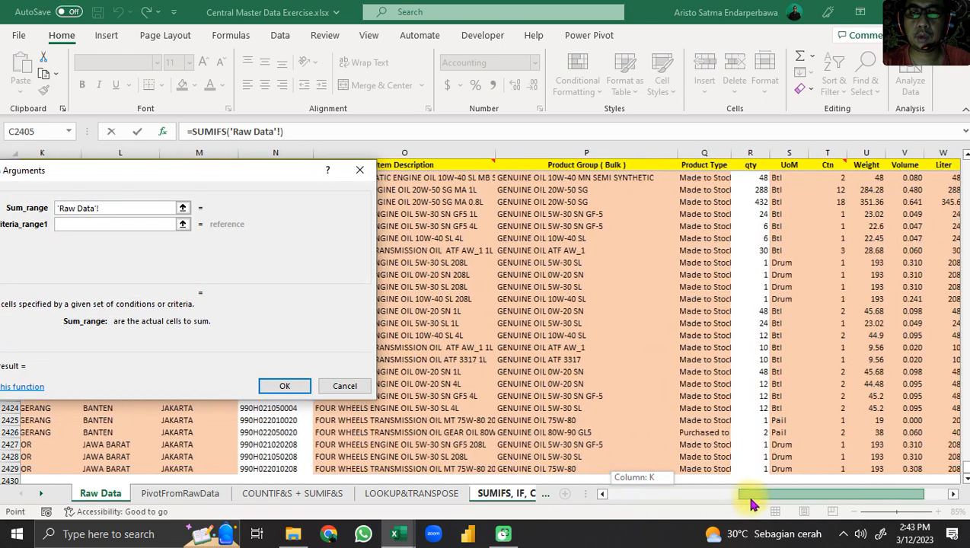
scroll(754, 271, up, 18)
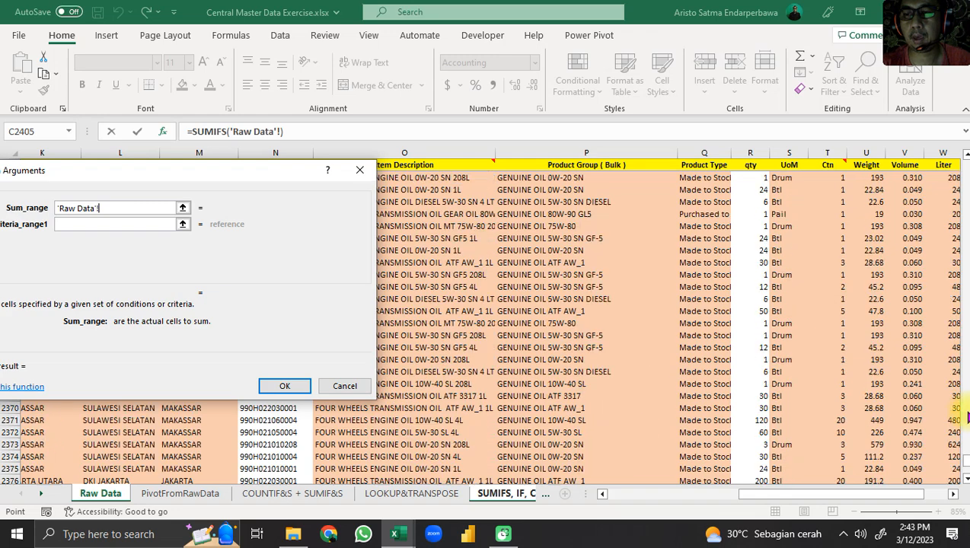
drag(966, 459, 966, 90)
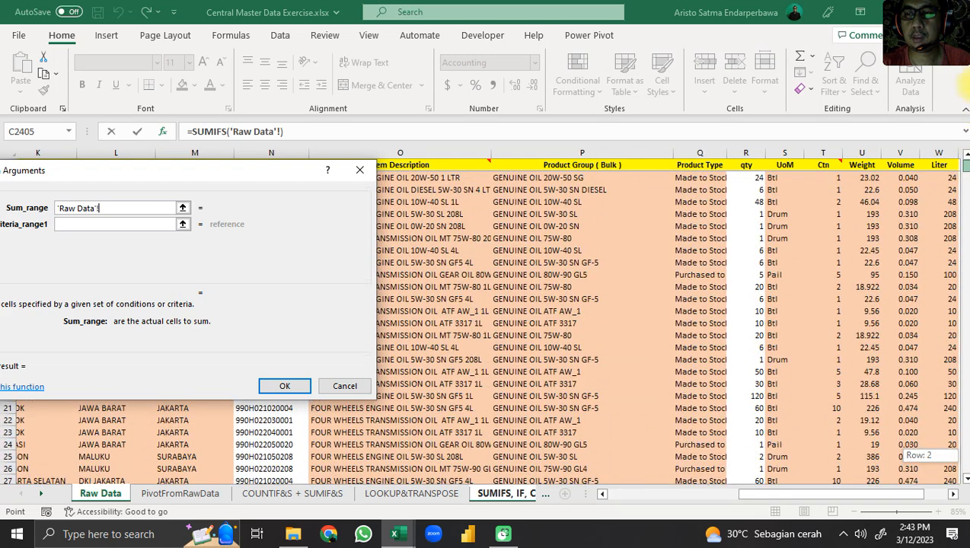
click(748, 178)
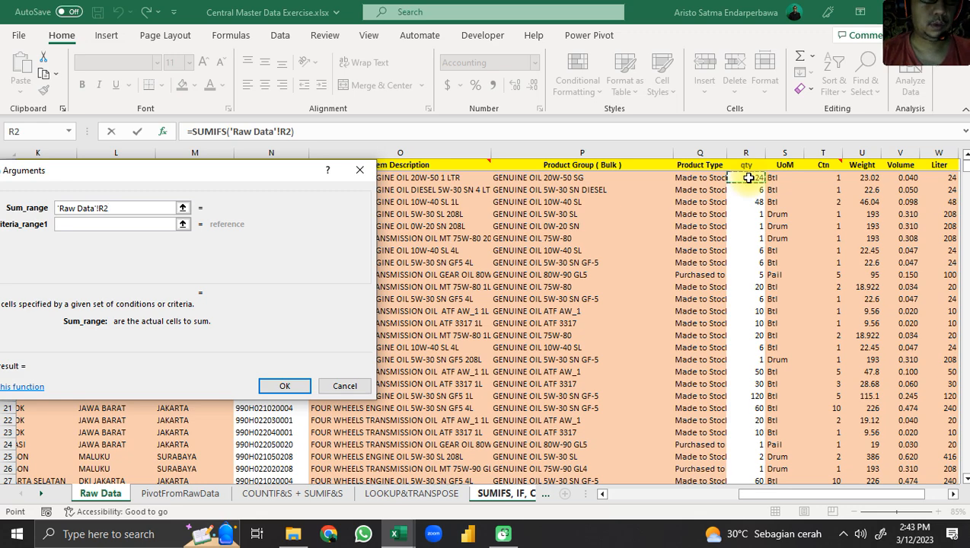
key(ctrl+shift+Down)
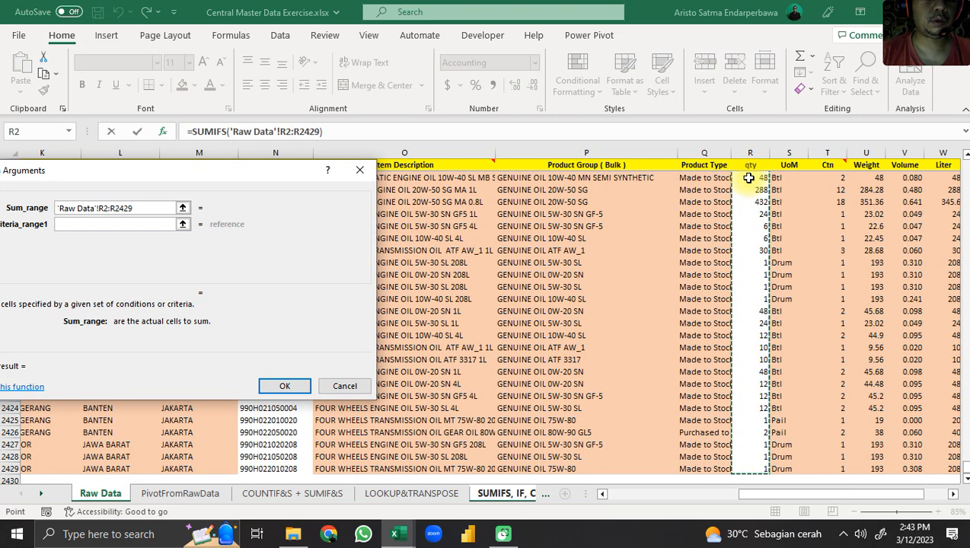
Step: Extend the sum range in the SUMIFS formula to R2:R10000
click(318, 131)
text())
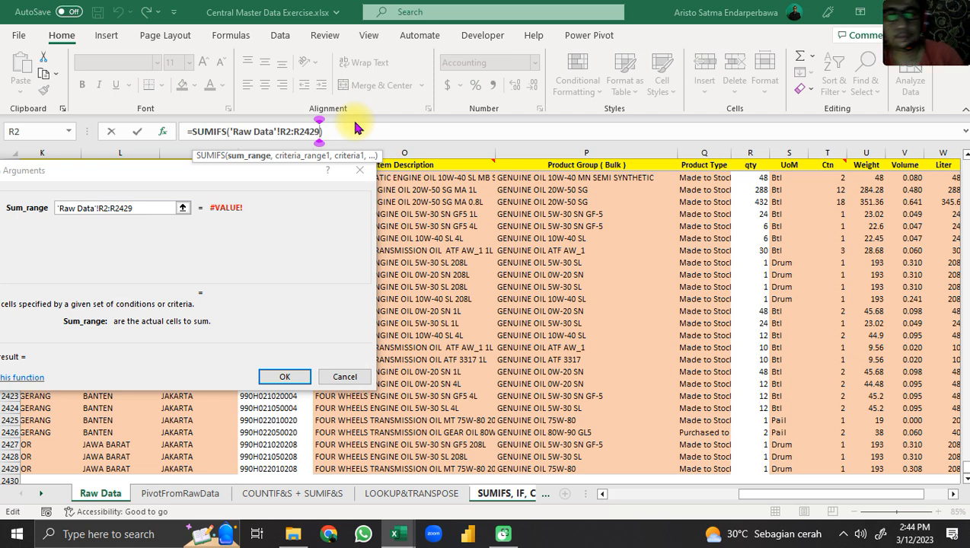
key(BackSpace)
key(BackSpace)
key(BackSpace)
key(BackSpace)
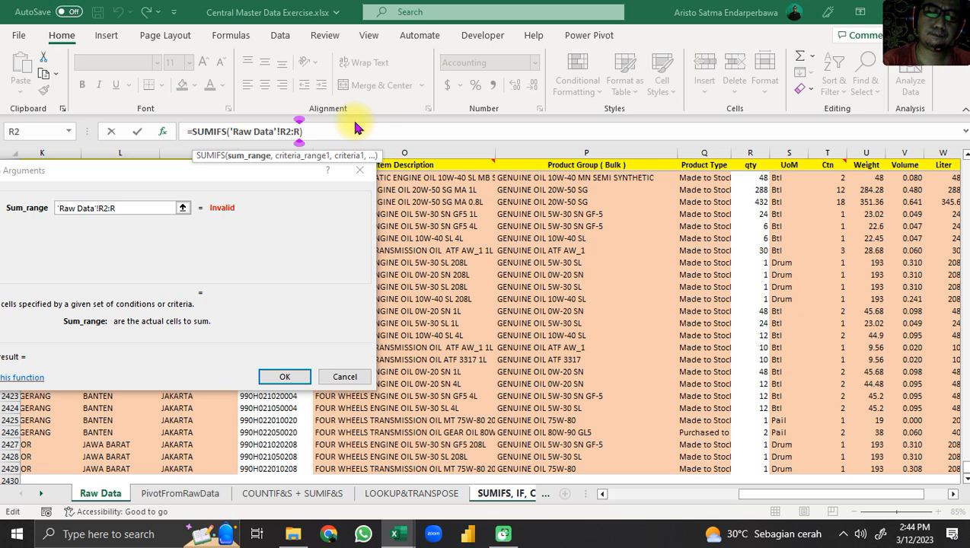
text(100)
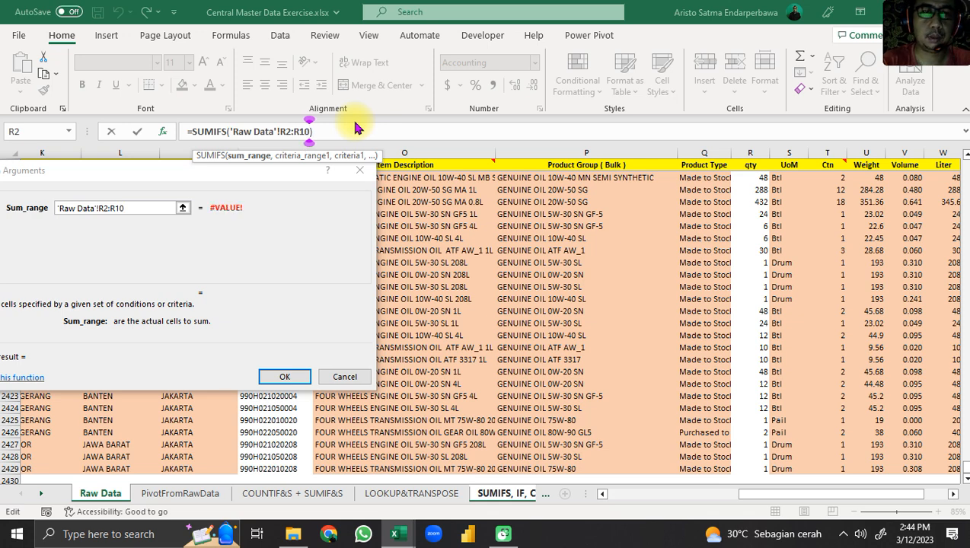
text(00)
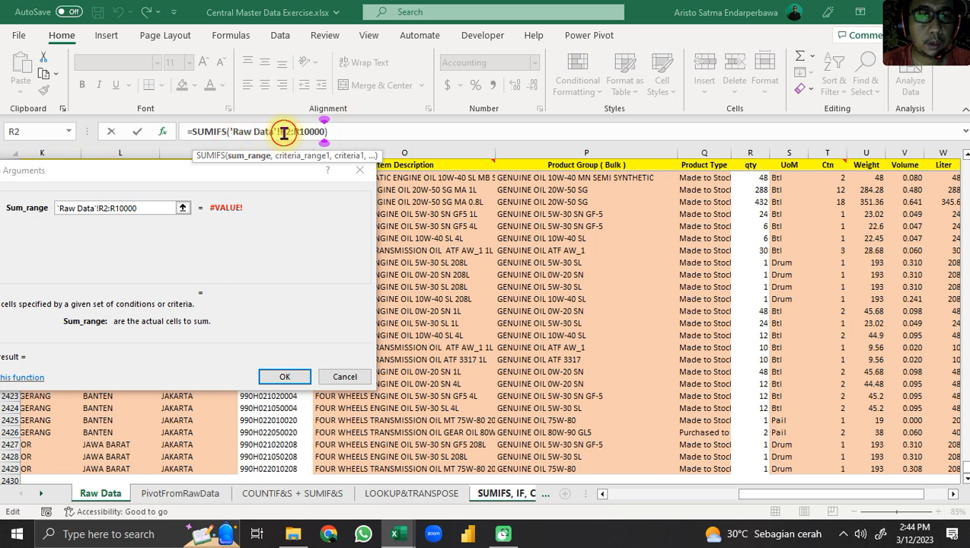
Step: Make the sum range absolute as $R$2:$R$10000 and advance to the Criteria_range1 argument
drag(284, 133, 325, 131)
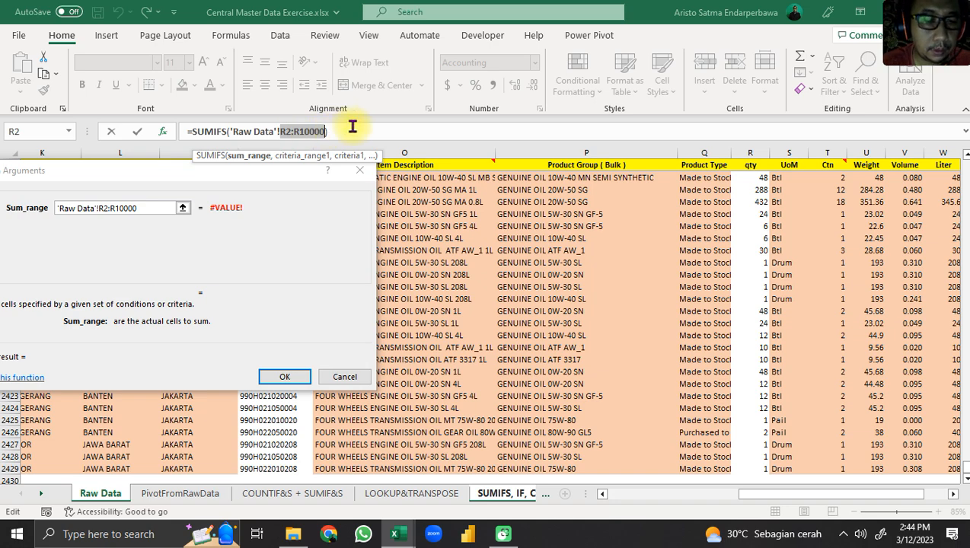
key(F4)
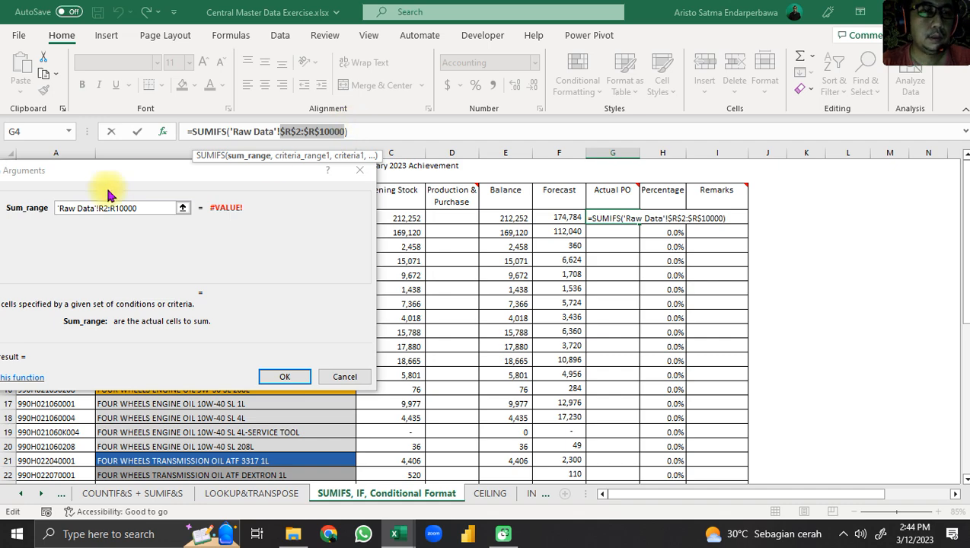
drag(136, 174, 585, 152)
key(Tab)
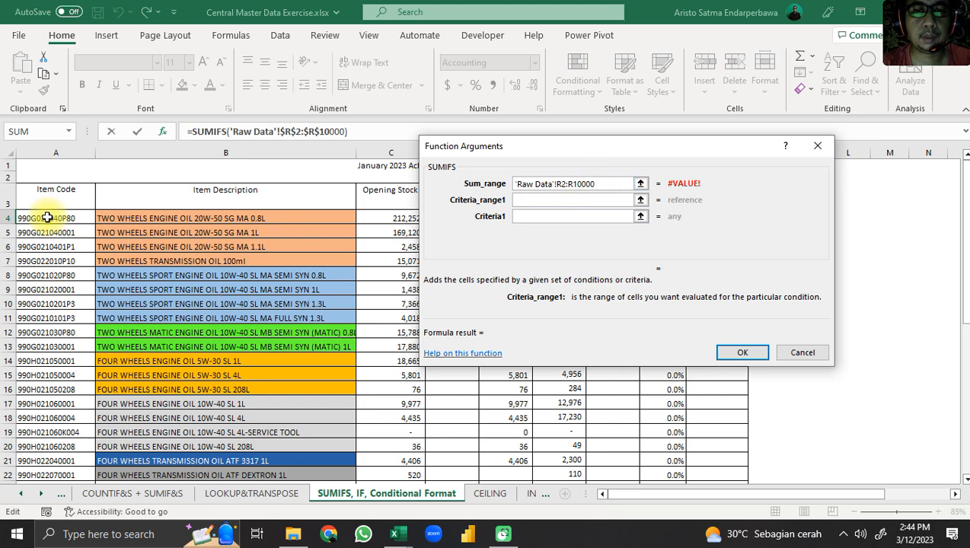
Step: Set Criteria1 to item code cell A4 and Criteria_range1 to the item code column on the Raw Data sheet, N2:N2429
click(519, 216)
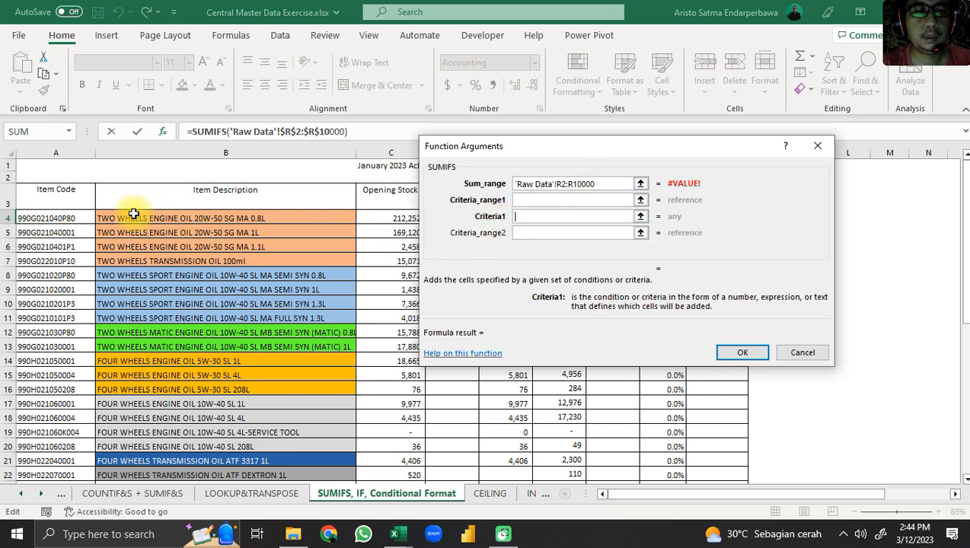
click(64, 217)
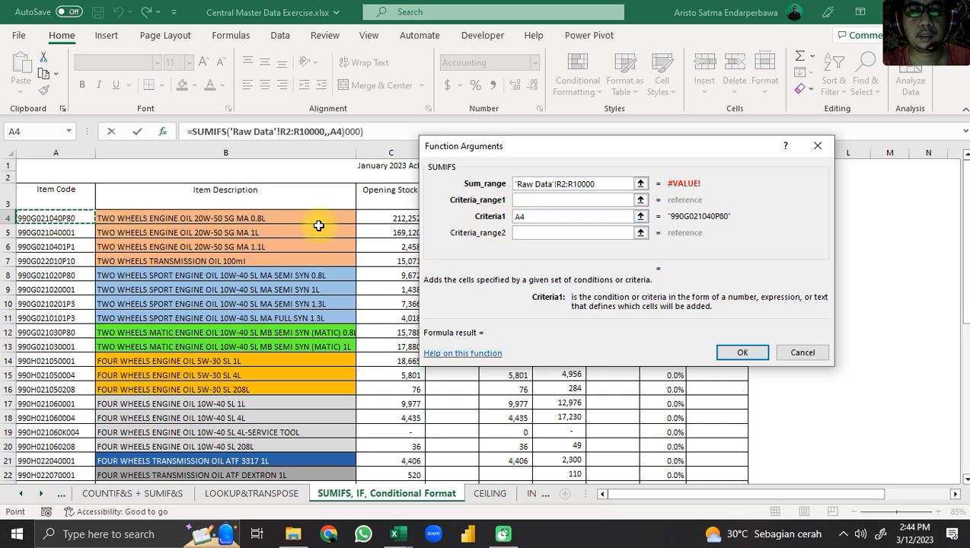
click(534, 199)
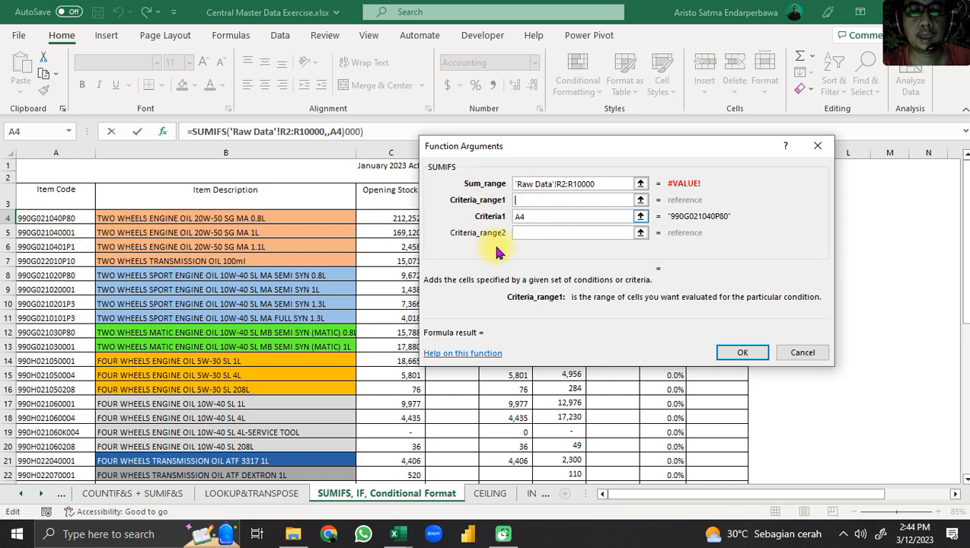
click(21, 495)
click(106, 494)
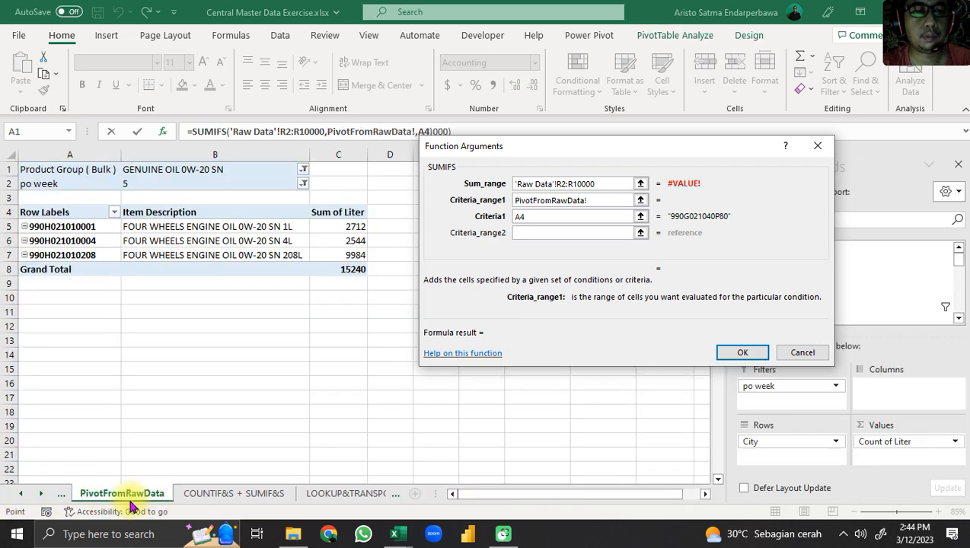
click(21, 494)
click(93, 493)
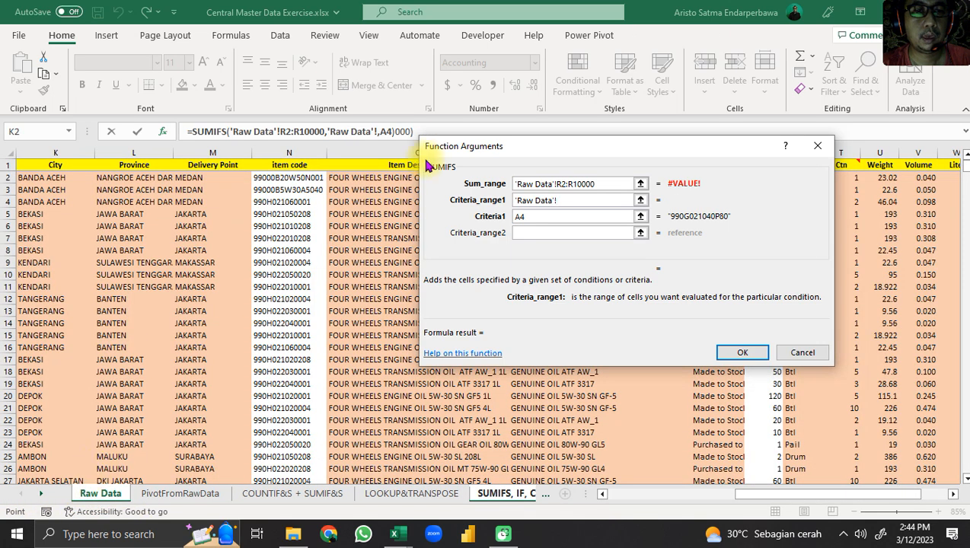
click(284, 180)
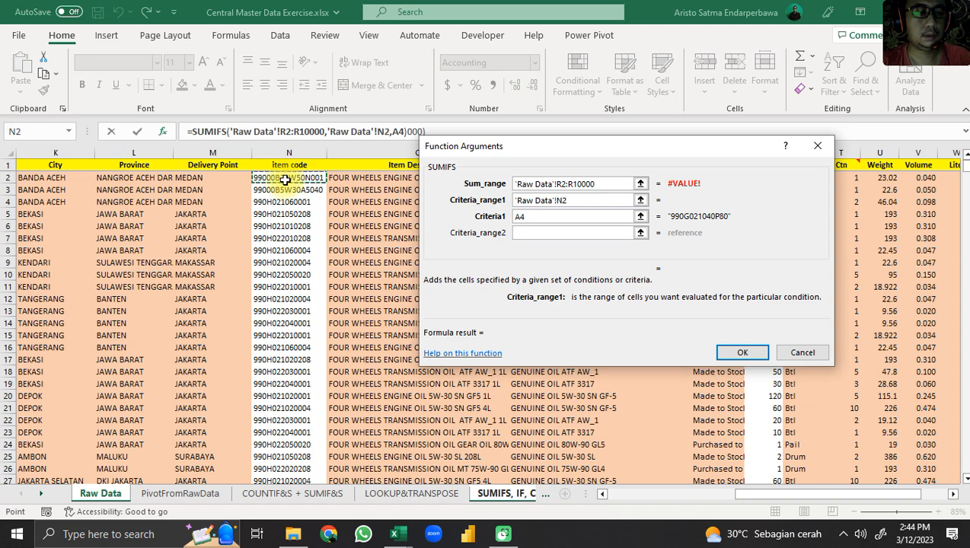
key(ctrl+shift+Down)
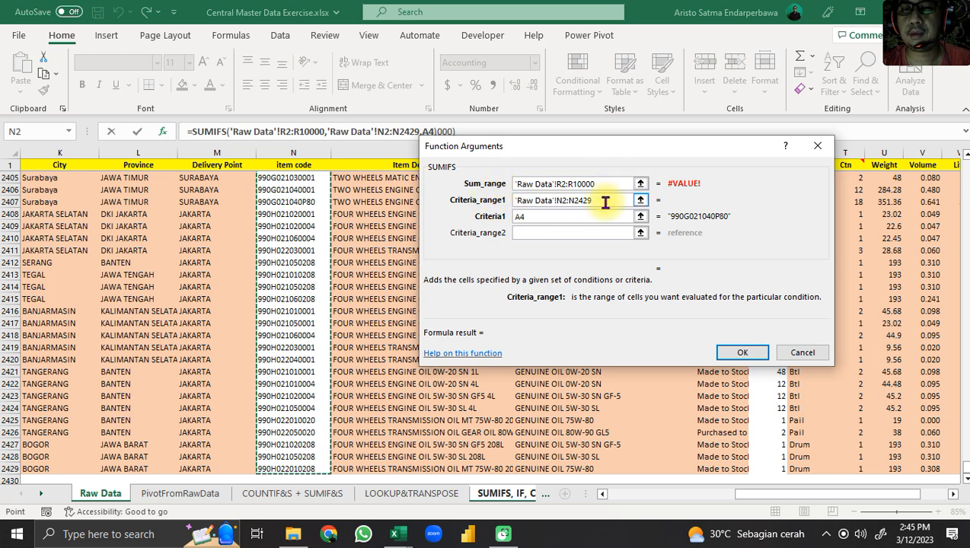
Step: Extend Criteria_range1 to row 10000 and make it absolute as $N$2:$N$10000
click(605, 201)
key(BackSpace)
key(BackSpace)
key(BackSpace)
key(BackSpace)
text(1000)
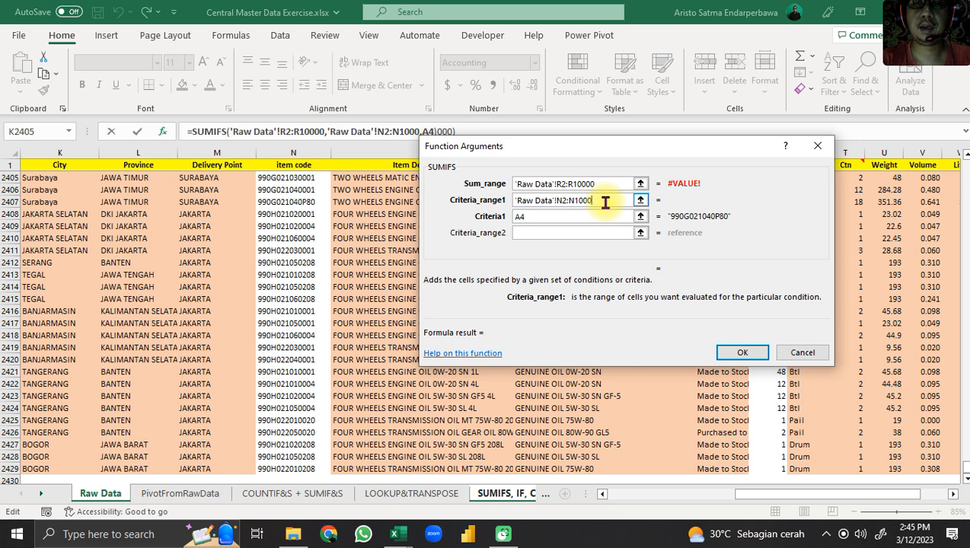
text(0)
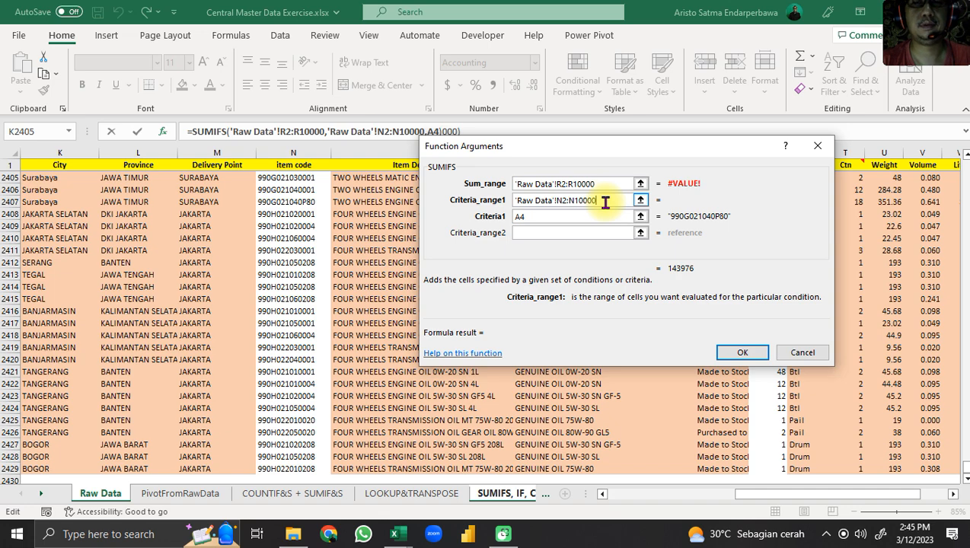
drag(601, 198, 557, 200)
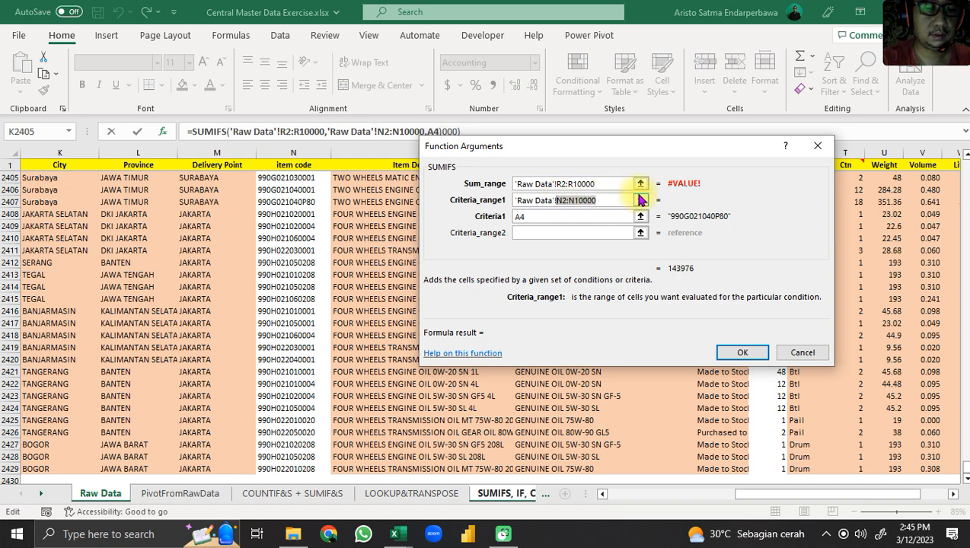
key(F4)
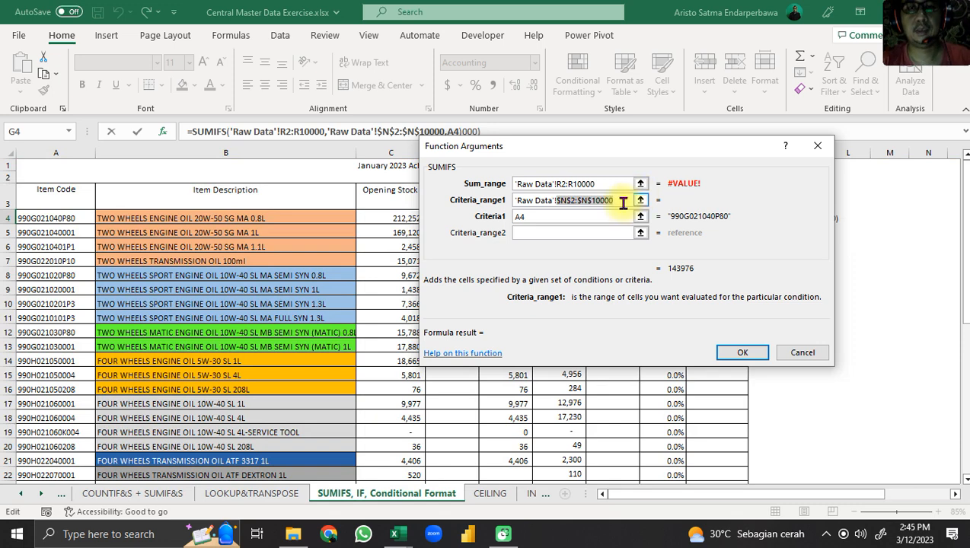
click(555, 217)
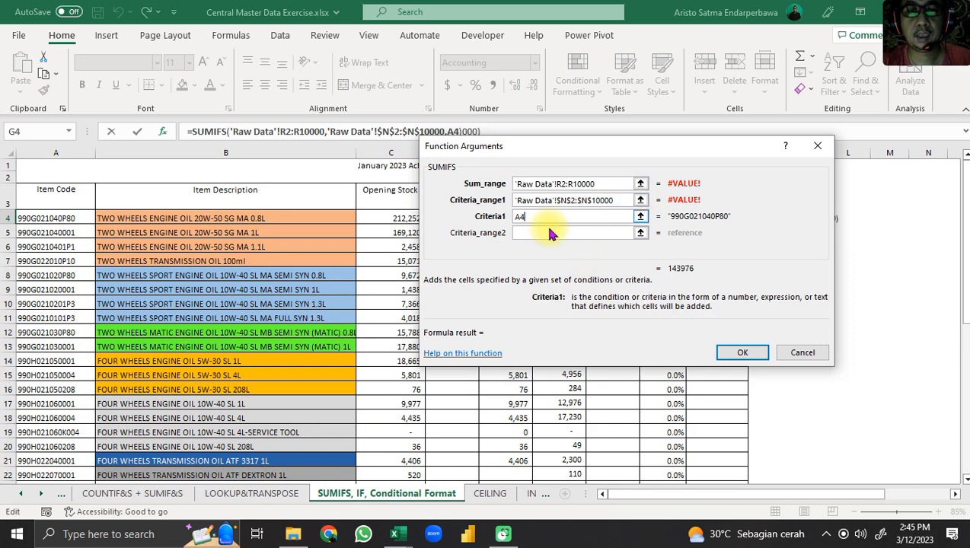
Step: Activate the Criteria_range2 argument, point it to the Raw Data sheet, and move the dialog clear of the columns
click(545, 232)
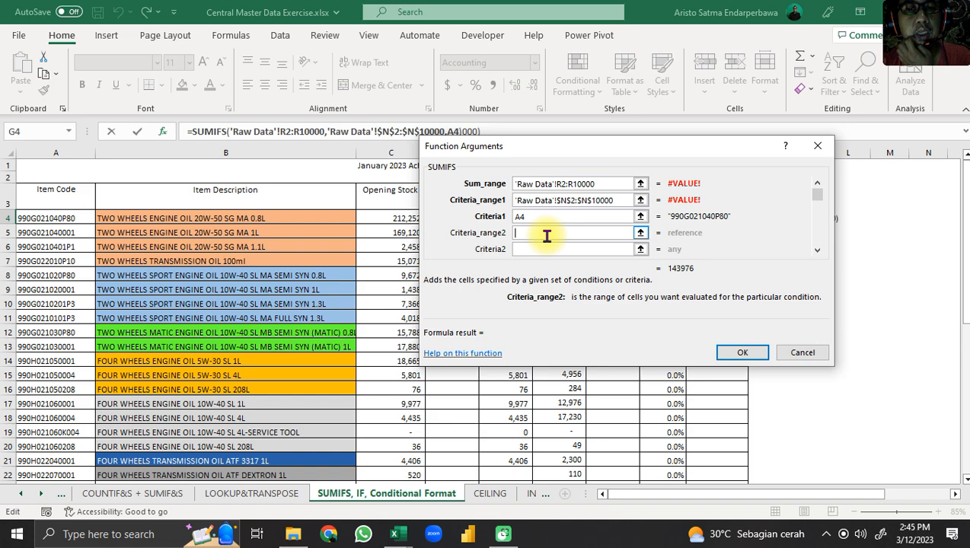
drag(567, 150, 541, 196)
click(21, 494)
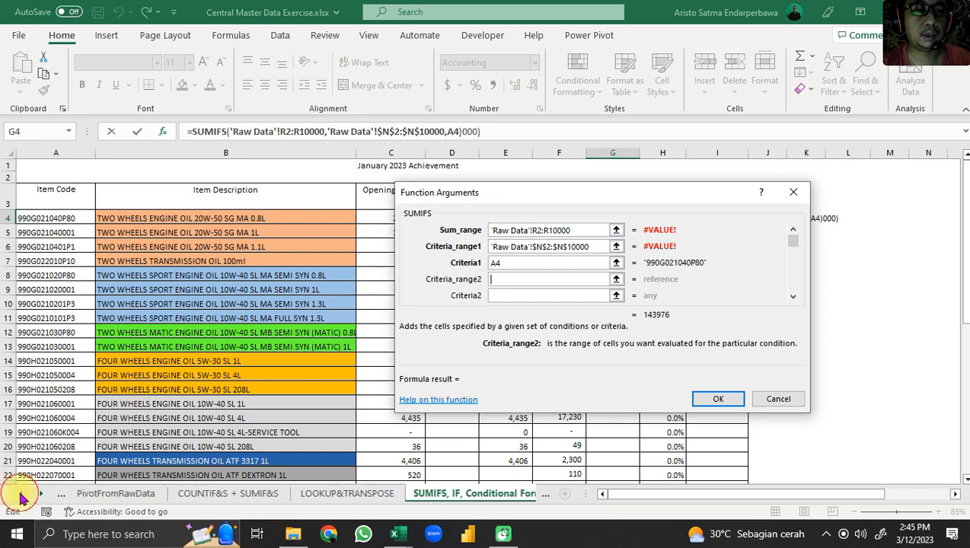
click(79, 495)
click(21, 494)
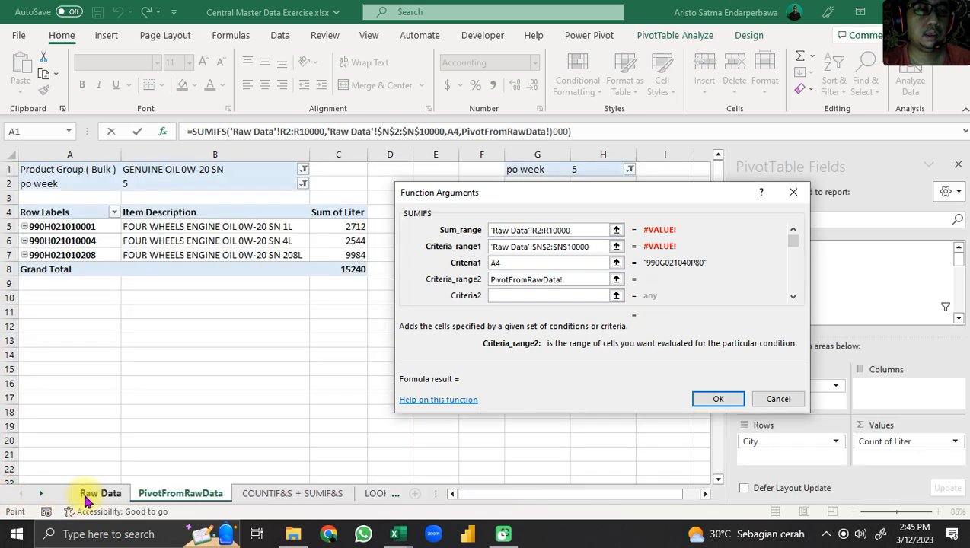
click(98, 493)
drag(560, 210, 740, 215)
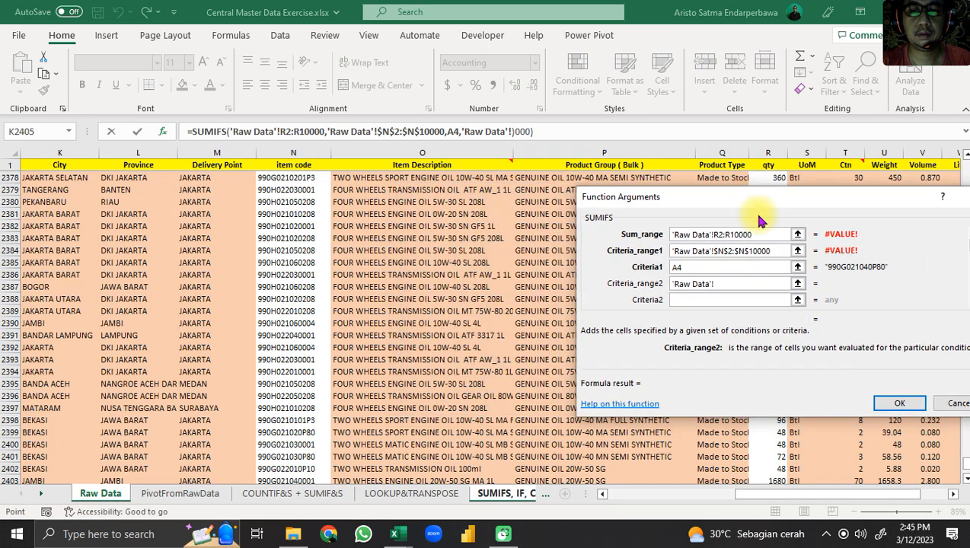
Step: Select the po month column F2:F2429 on the Raw Data sheet as Criteria_range2
drag(763, 493, 738, 491)
click(601, 494)
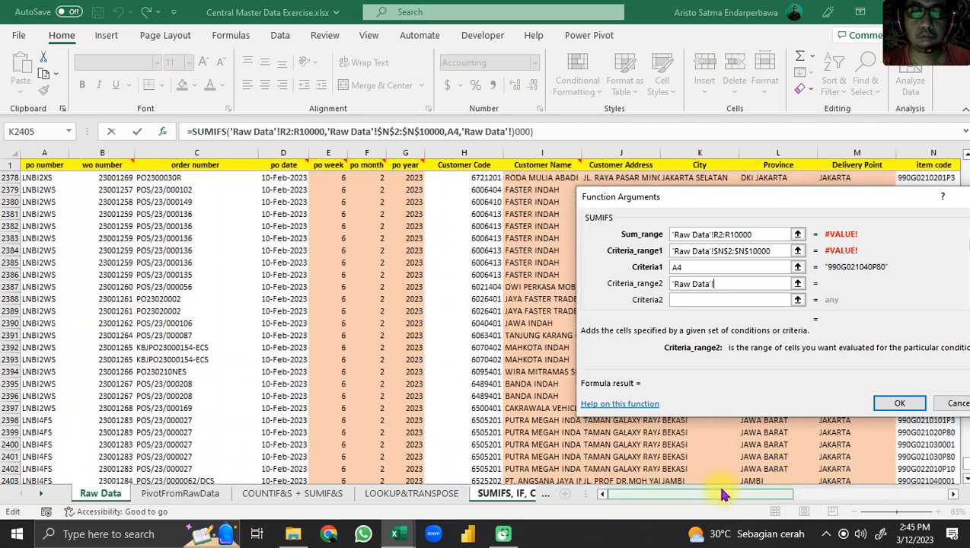
scroll(190, 336, up, 10)
click(317, 234)
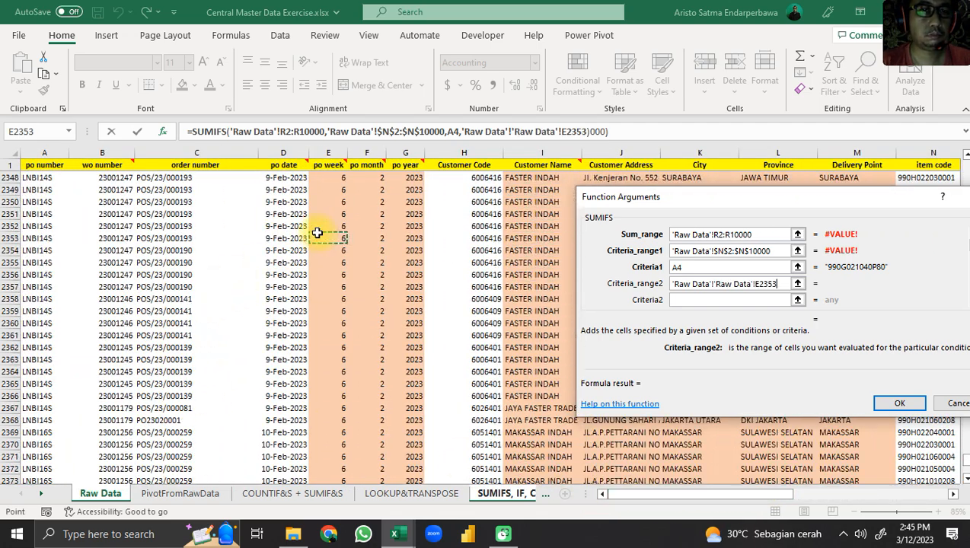
key(ctrl+Up)
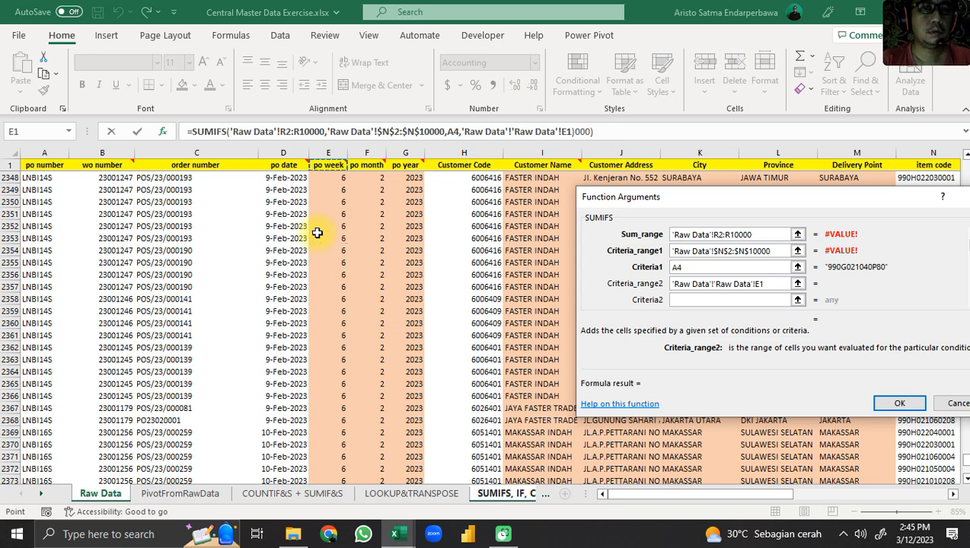
key(Right)
key(Down)
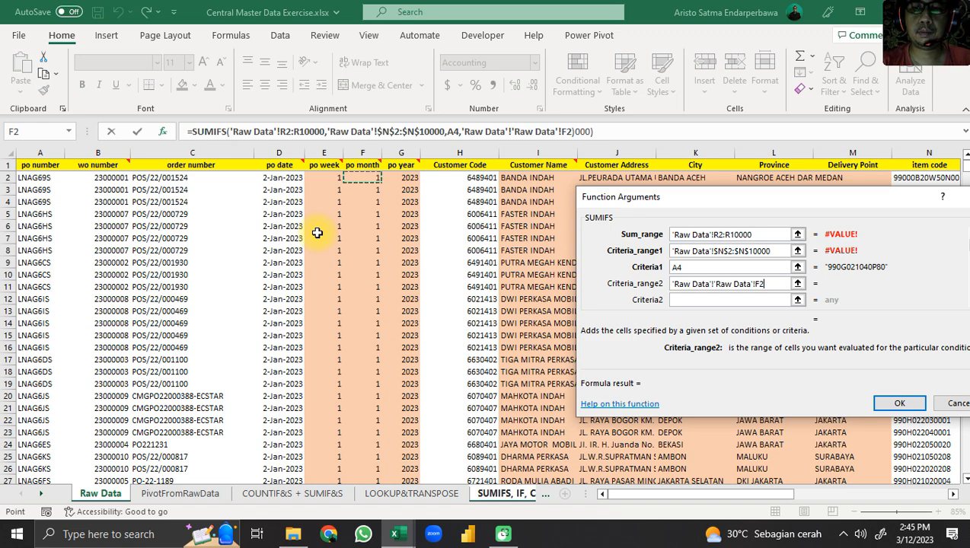
key(ctrl+shift+Down)
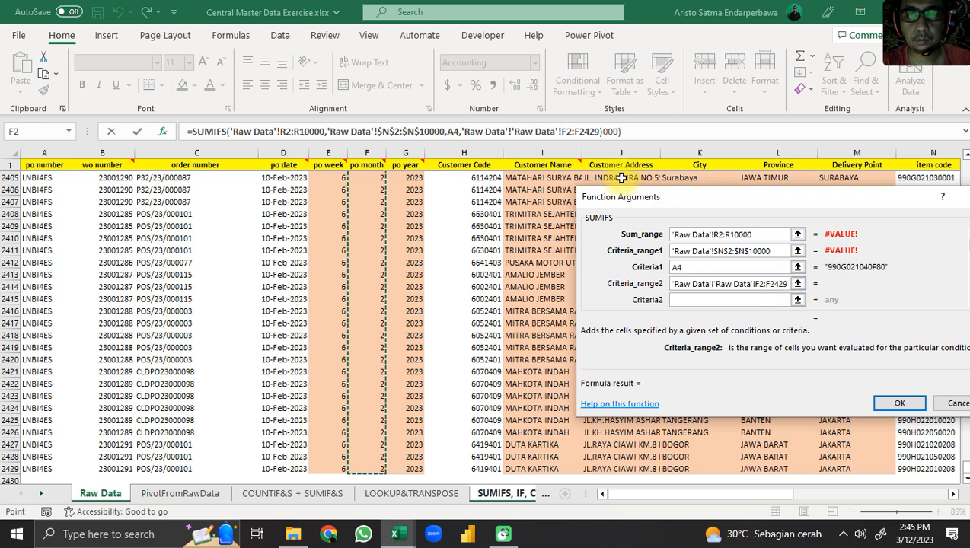
Step: Extend the po month range in Criteria_range2 to F2:F10000
drag(738, 283, 835, 287)
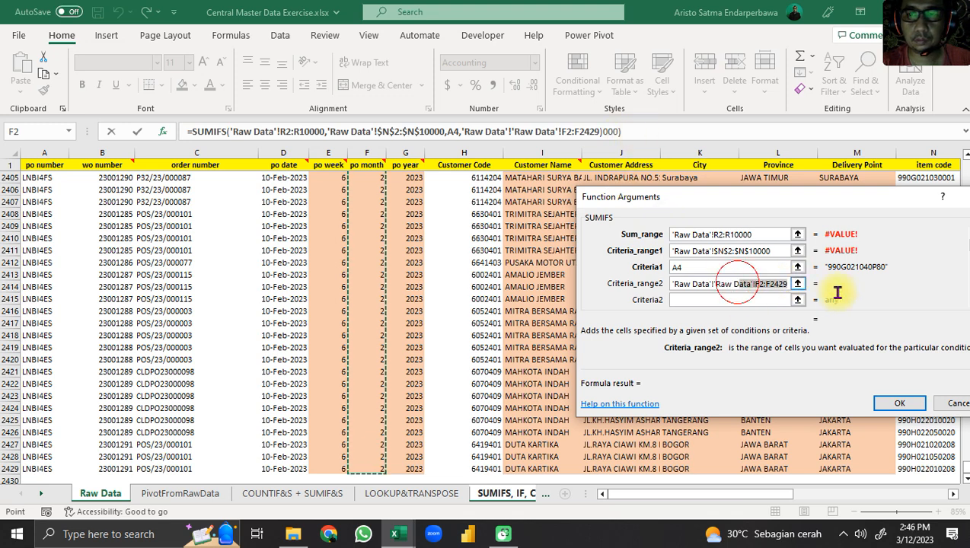
click(788, 284)
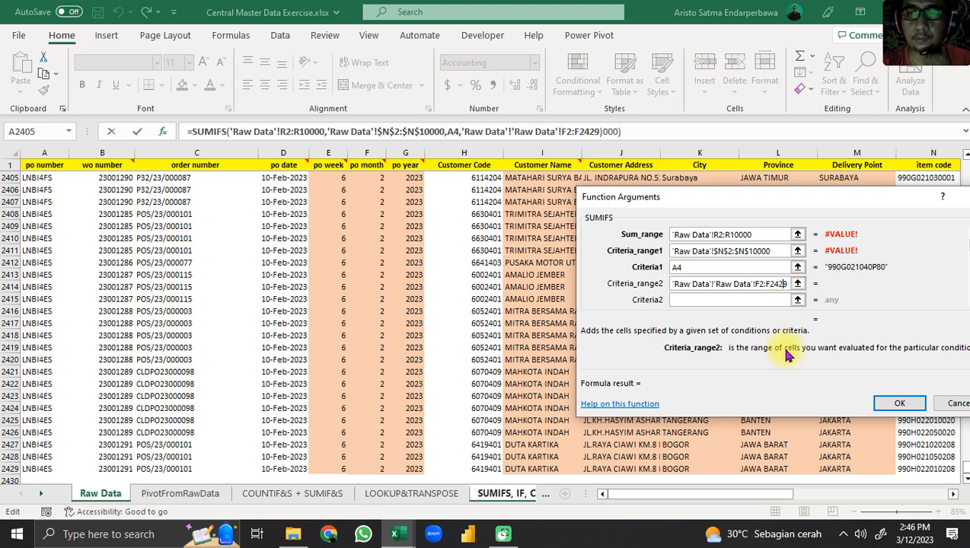
key(BackSpace)
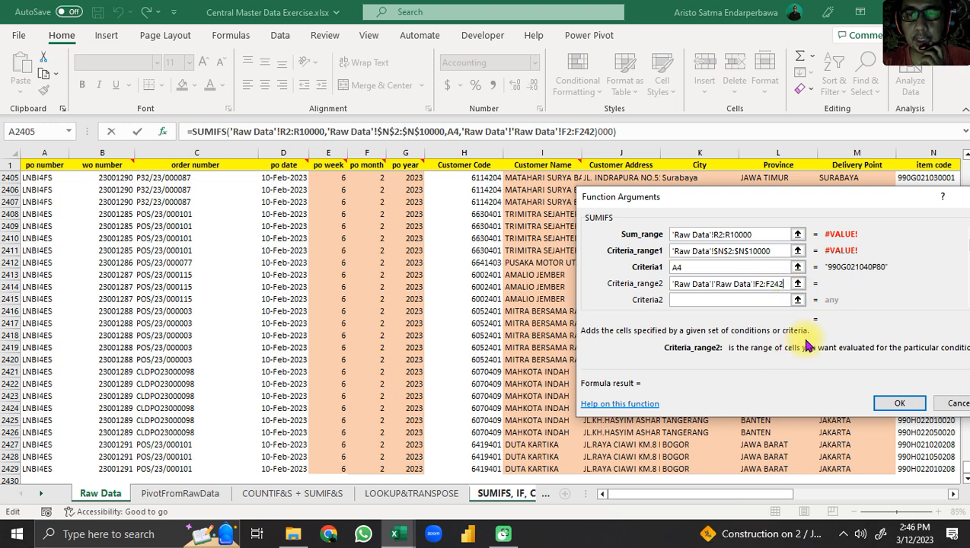
key(BackSpace)
key(BackSpace)
key(BackSpace)
text(1000)
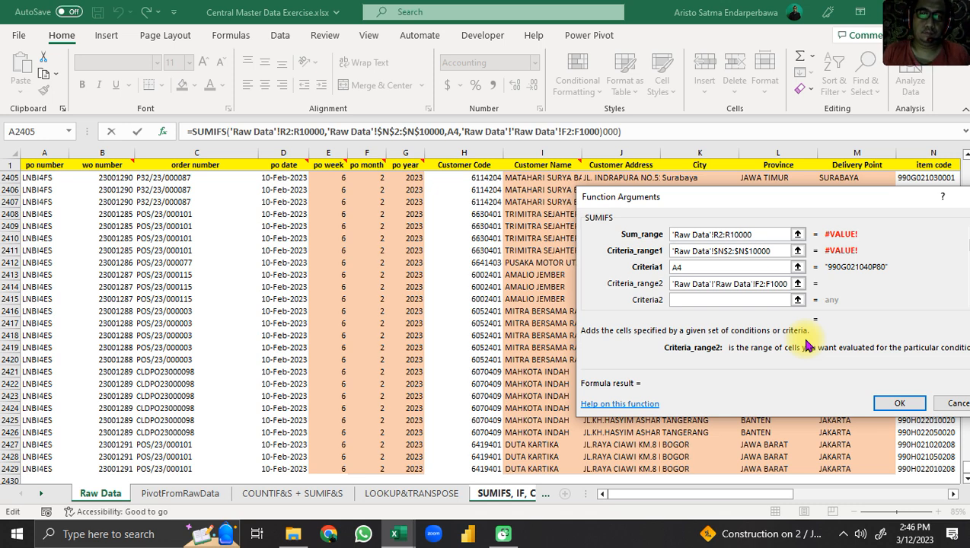
text(0)
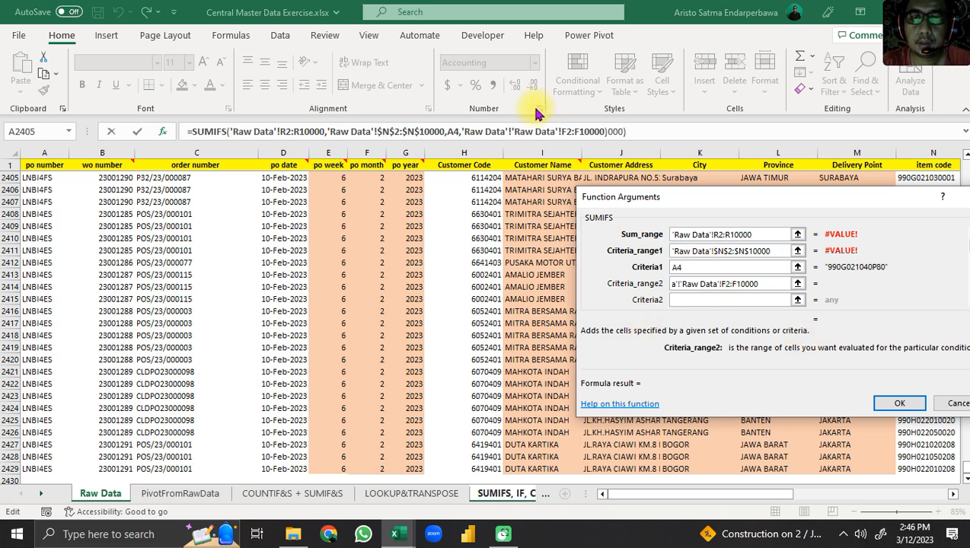
Step: Make the po month range in the SUMIFS formula absolute as $F$2:$F$10000
click(566, 134)
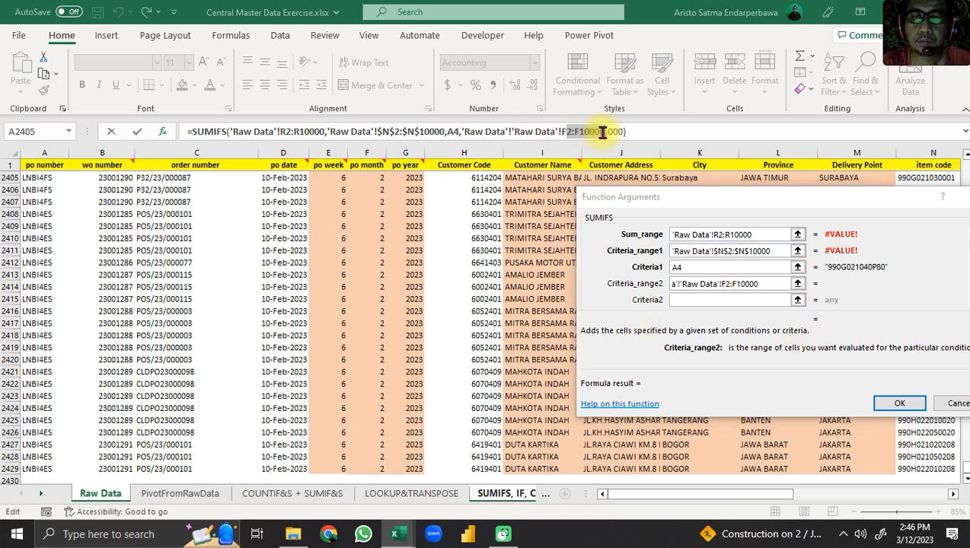
click(601, 132)
drag(604, 132, 562, 135)
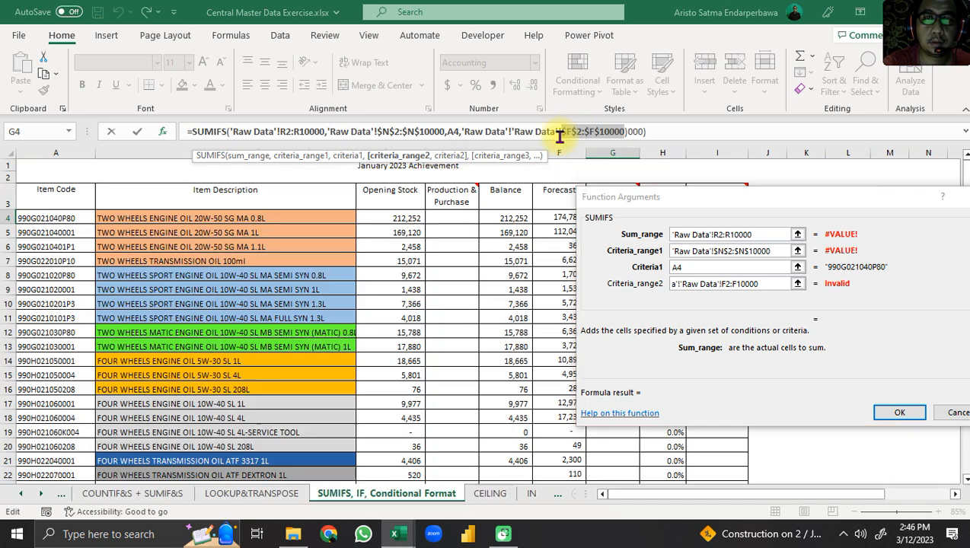
key(F4)
Step: Remove the stray characters at the formula's end and add a comma after $F$10000 for the next argument
click(663, 134)
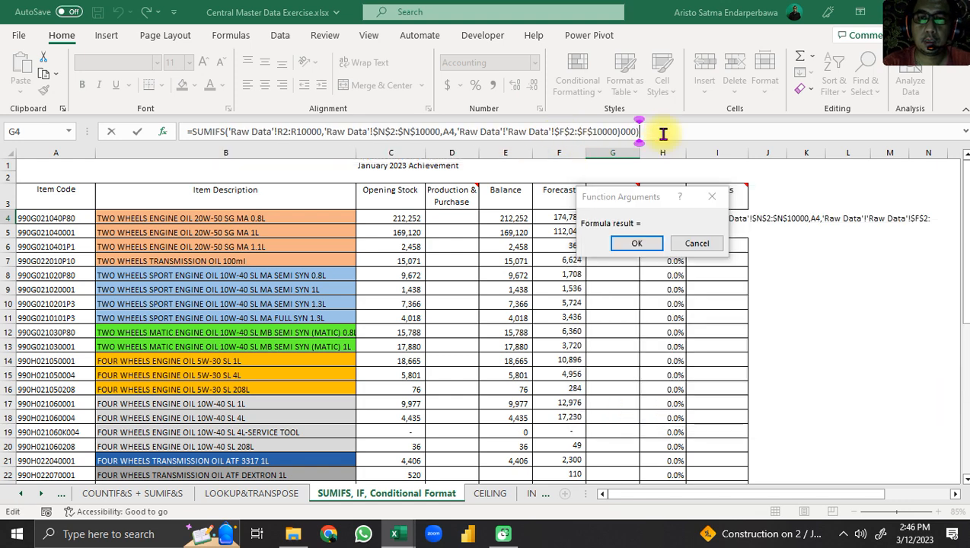
key(BackSpace)
key(BackSpace)
key(BackSpace)
key(BackSpace)
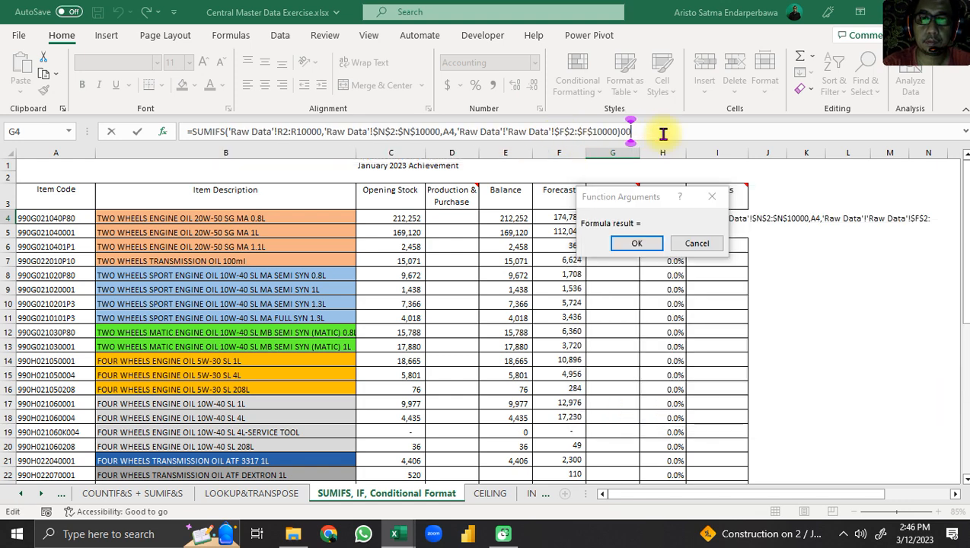
key(BackSpace)
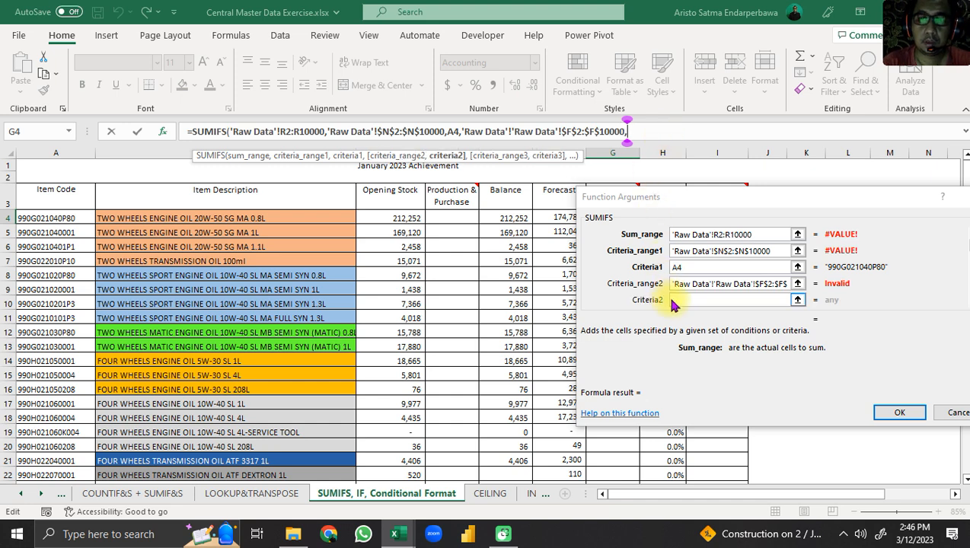
Step: Set Criteria2 to 1, try to confirm the SUMIFS formula, and dismiss the message
click(678, 298)
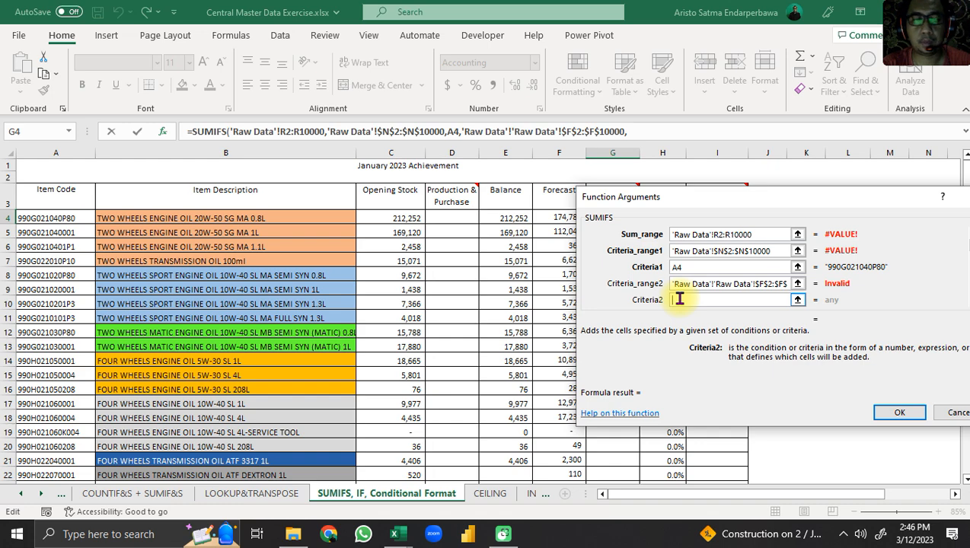
text(1)
key(Return)
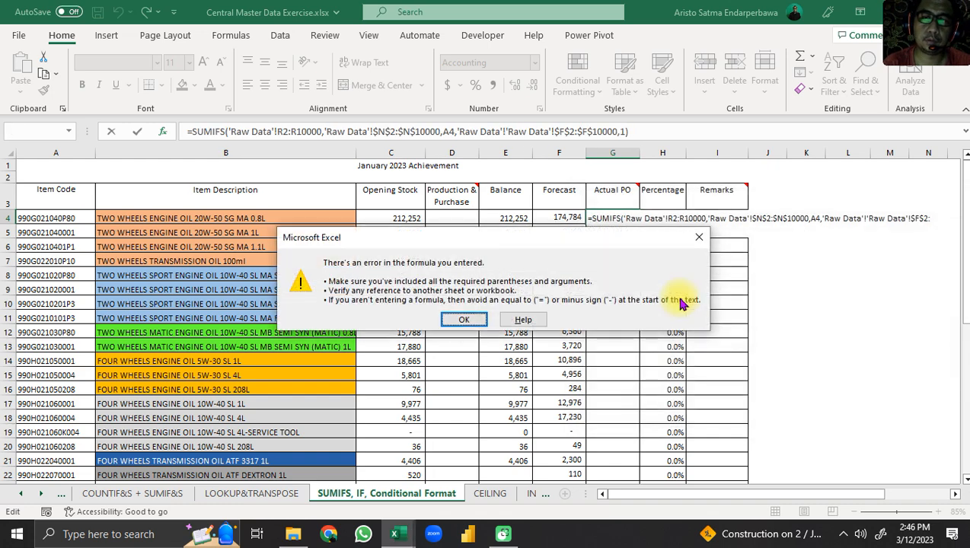
key(Return)
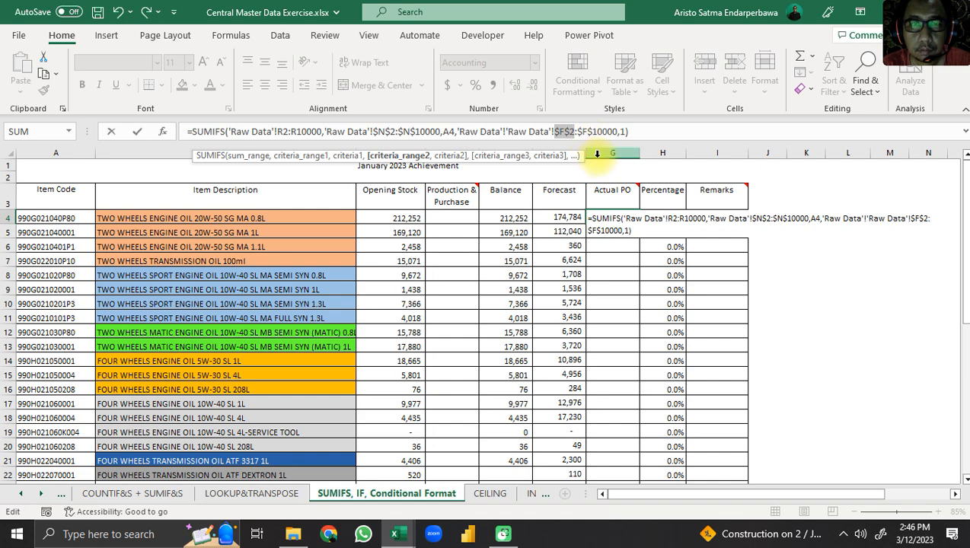
Step: Remove the duplicated 'Raw Data'! reference from Criteria_range2 of the Actual PO SUMIFS formula and confirm the function arguments
click(204, 131)
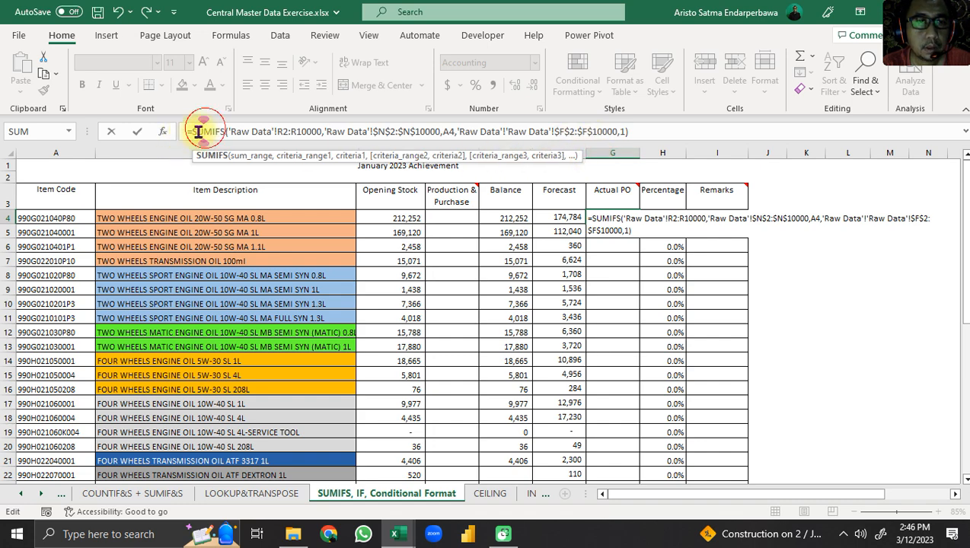
click(172, 134)
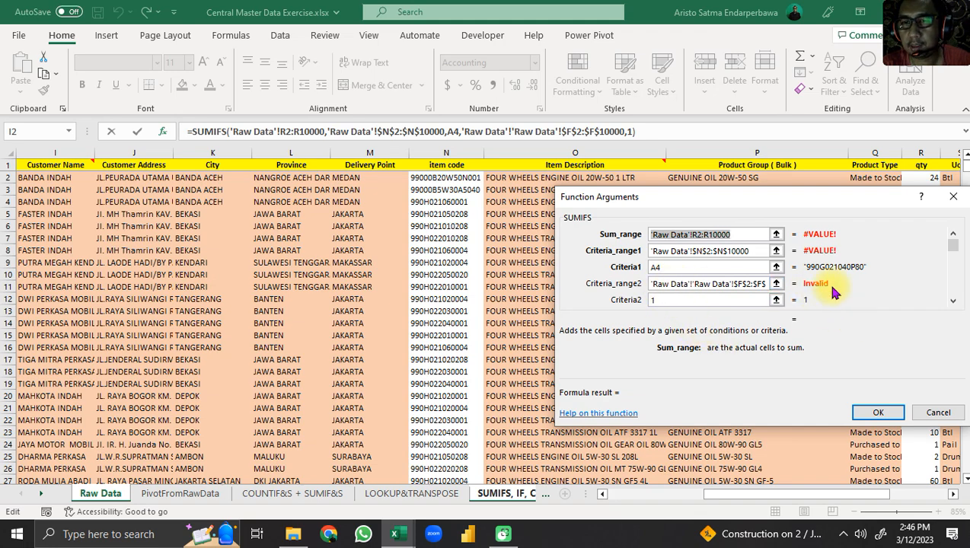
click(662, 283)
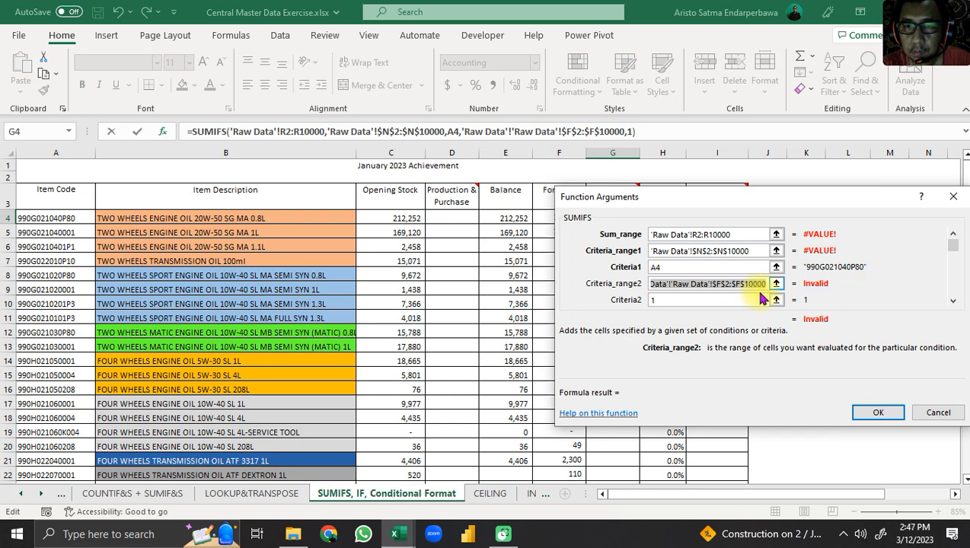
drag(715, 283, 603, 286)
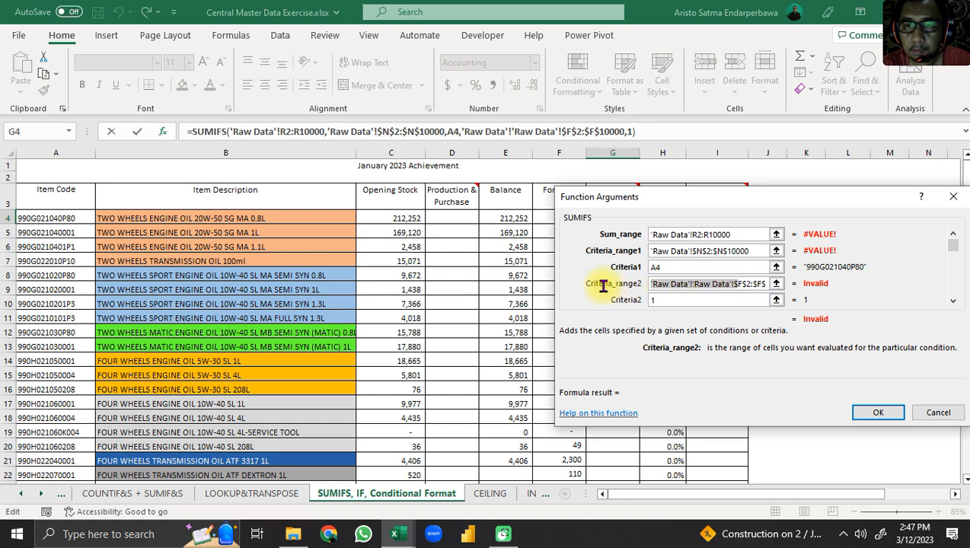
click(694, 284)
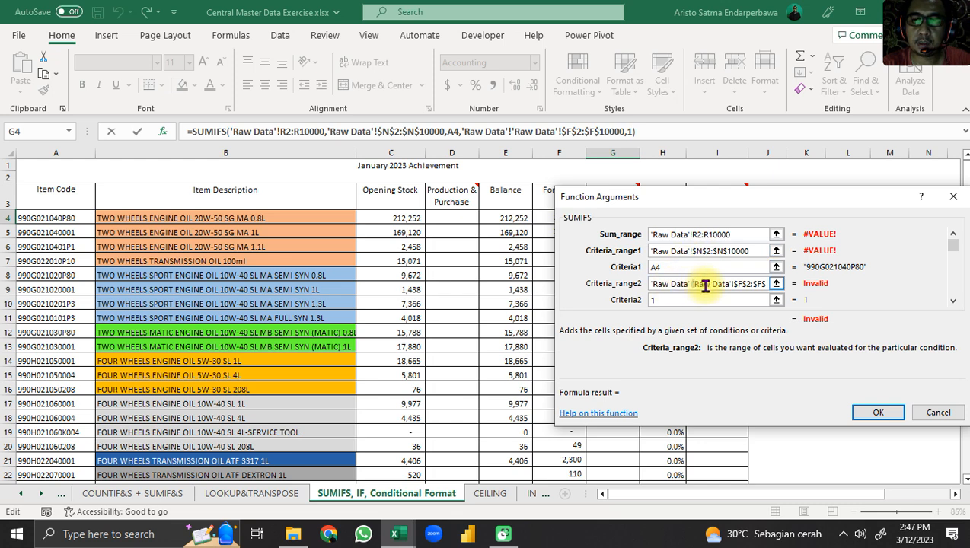
click(691, 284)
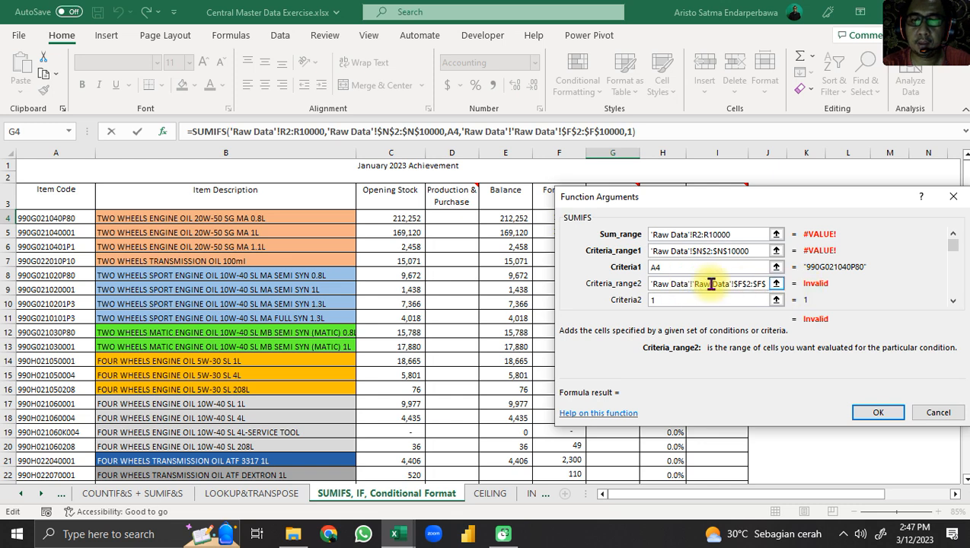
key(BackSpace)
key(BackSpace)
key(BackSpace)
key(BackSpace)
key(BackSpace)
key(BackSpace)
key(BackSpace)
key(BackSpace)
key(BackSpace)
key(BackSpace)
key(BackSpace)
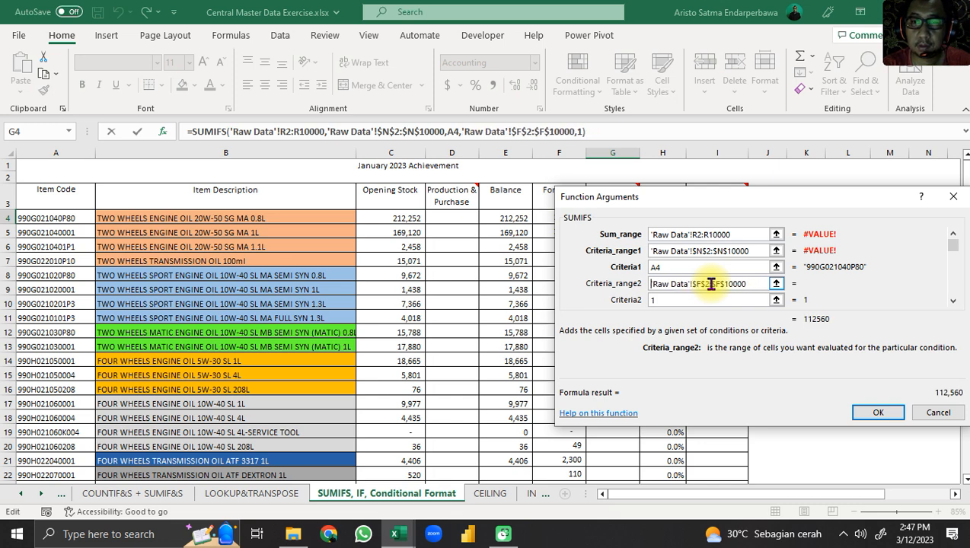
click(882, 413)
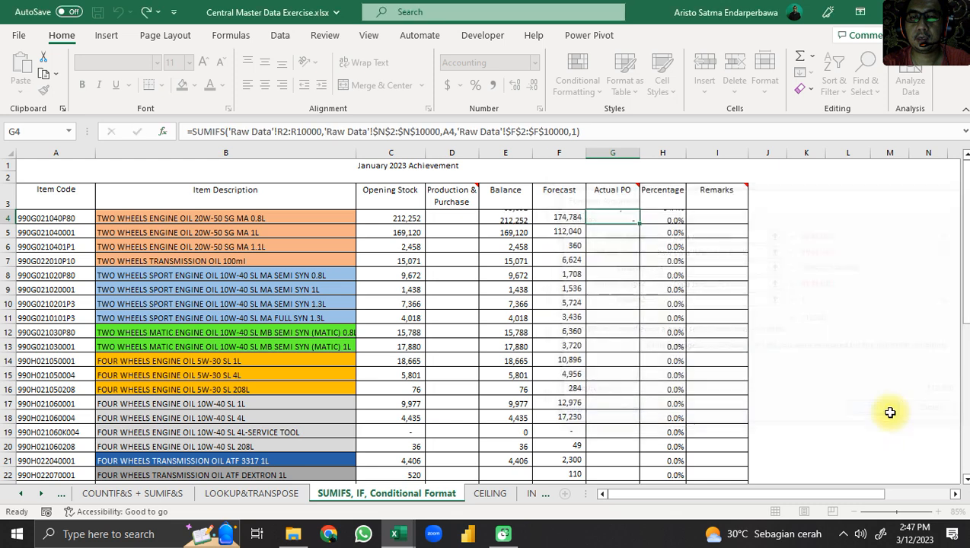
Step: Fill the SUMIFS formula down the Actual PO column to the last item row and check the filled rows
double_click(640, 222)
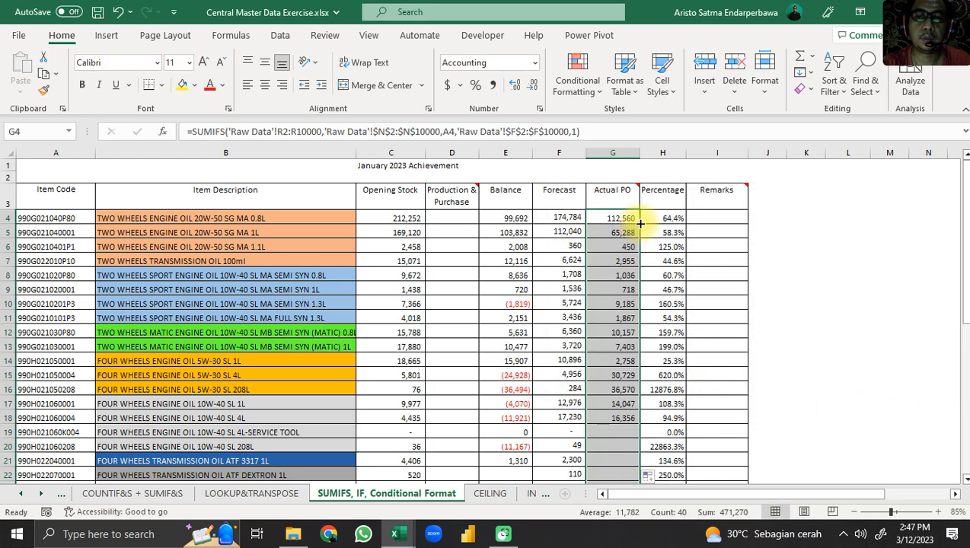
scroll(639, 228, down, 7)
scroll(639, 227, down, 4)
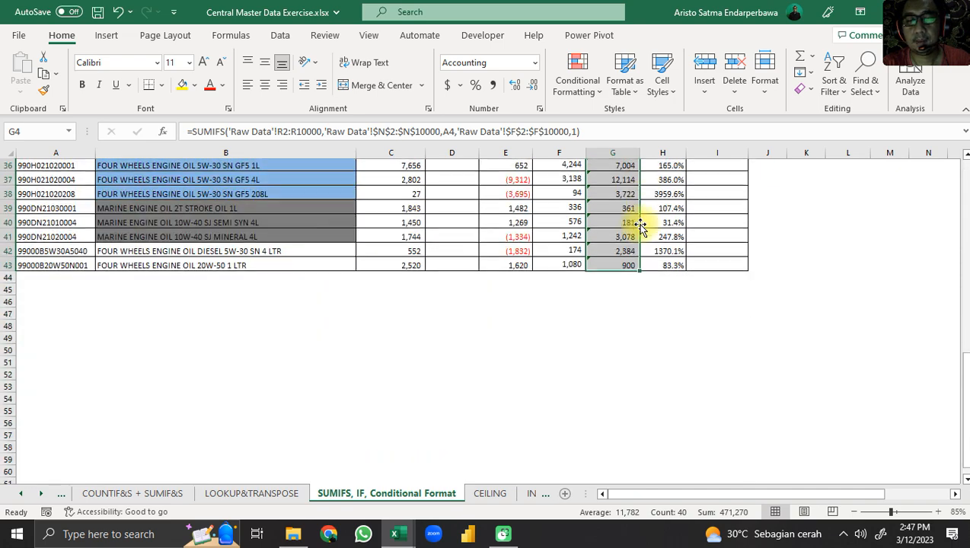
scroll(640, 224, up, 12)
Step: Examine the first item's Actual PO, Forecast and Percentage cells and the empty Production & Purchase column
click(614, 218)
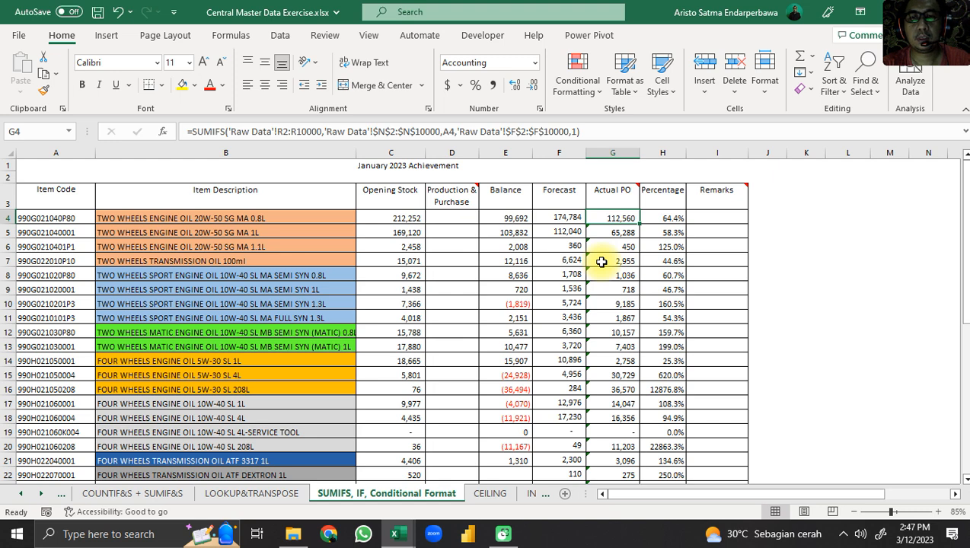
click(552, 221)
click(661, 218)
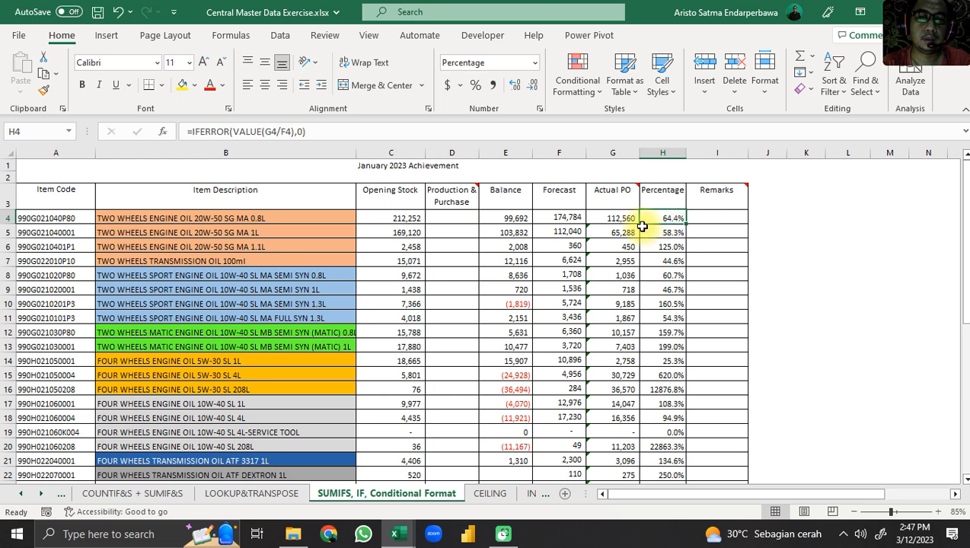
click(449, 220)
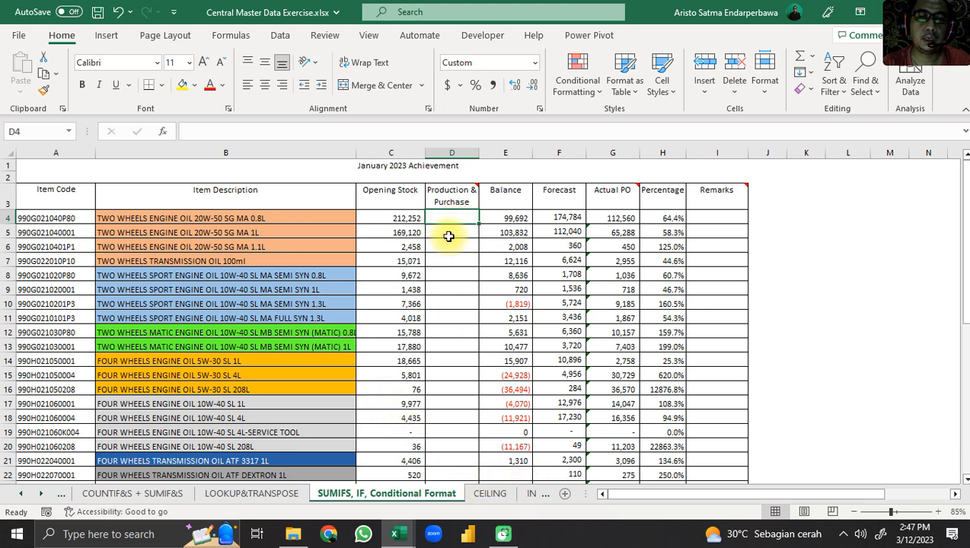
mouse_move(459, 197)
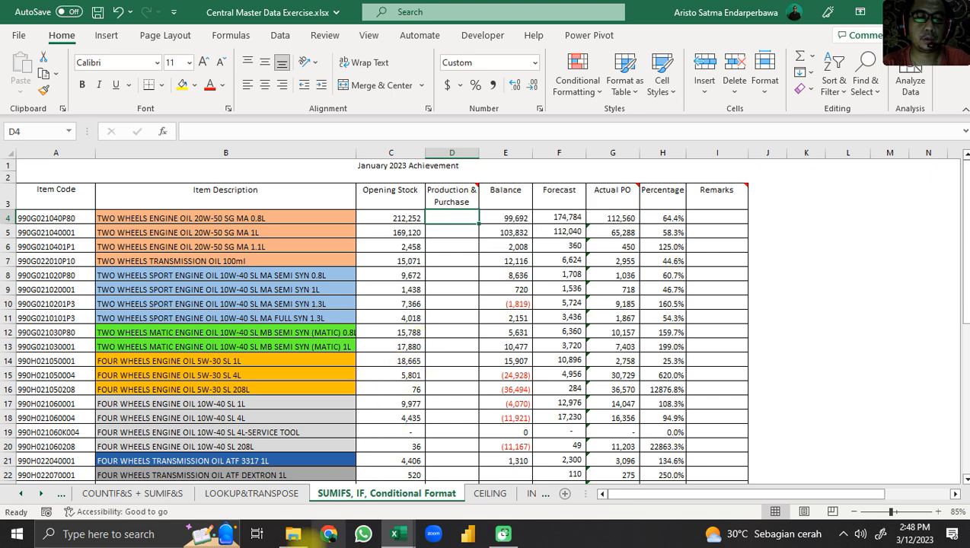
Step: In File Explorer, open the EXERCISE 1 GET FAMILIAR WITH SOME FUNCTIONS AND PIVOTTABLE folder under Desktop, My Learning Path, Ms Excel for Specific Purpose Presentation
click(293, 533)
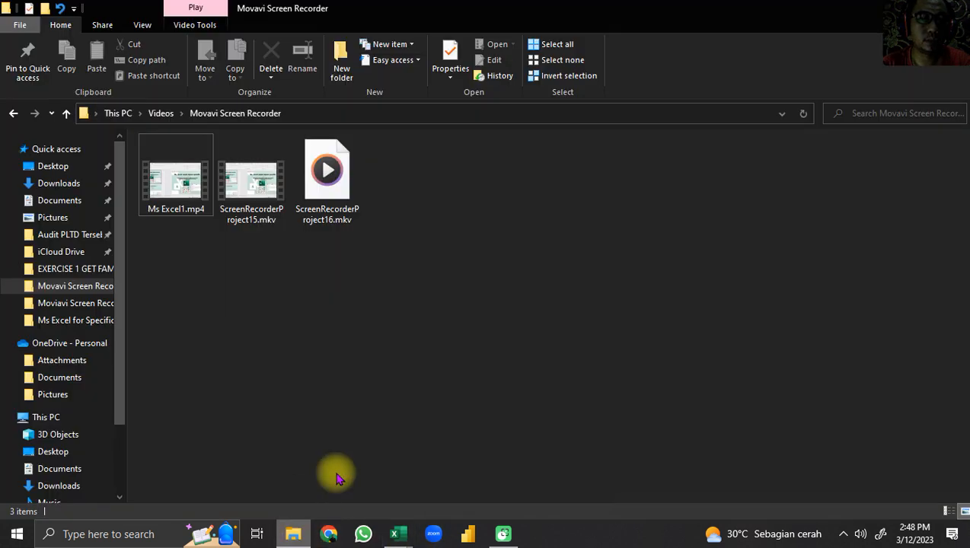
click(67, 184)
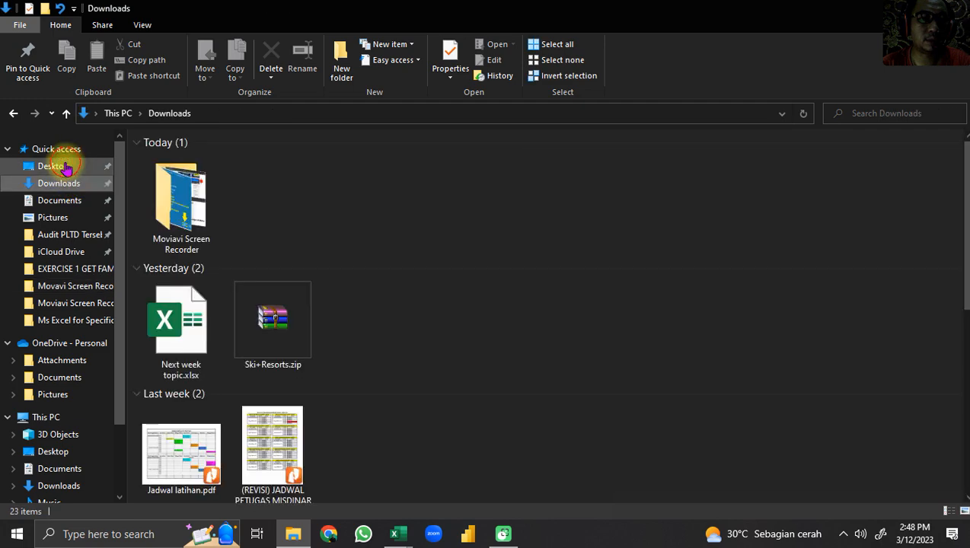
click(53, 166)
click(197, 180)
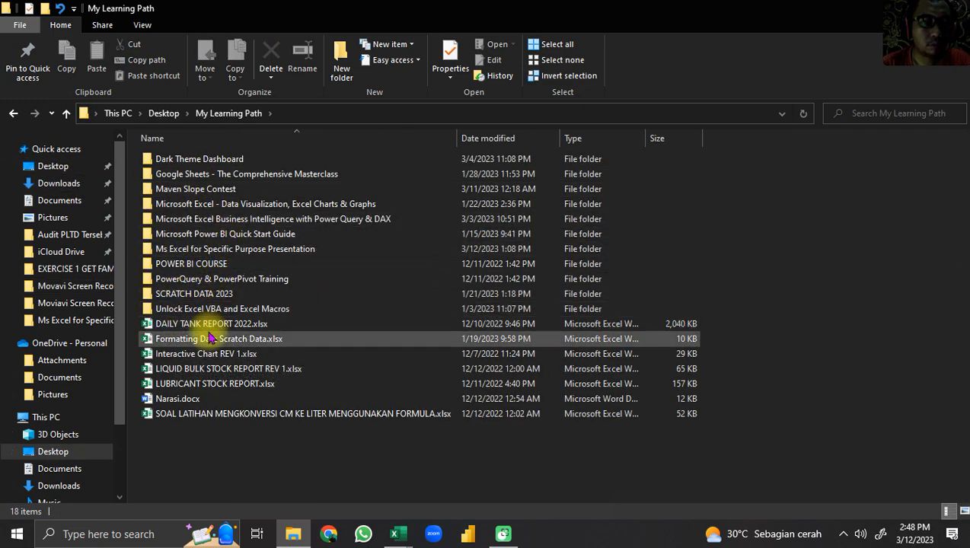
double_click(258, 253)
double_click(238, 158)
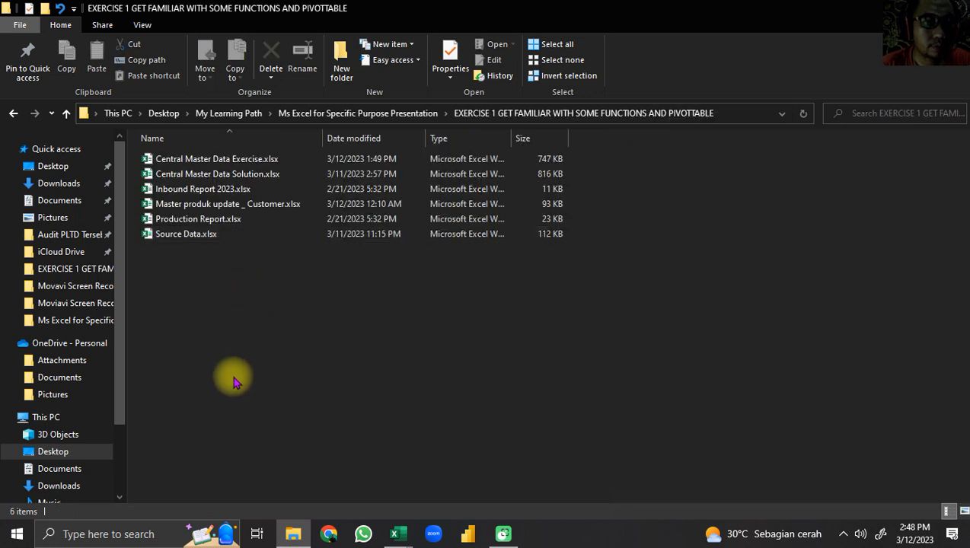
Step: Open both Production Report.xlsx and Inbound Report 2023.xlsx from the exercise folder
click(190, 218)
ctrl+click(203, 196)
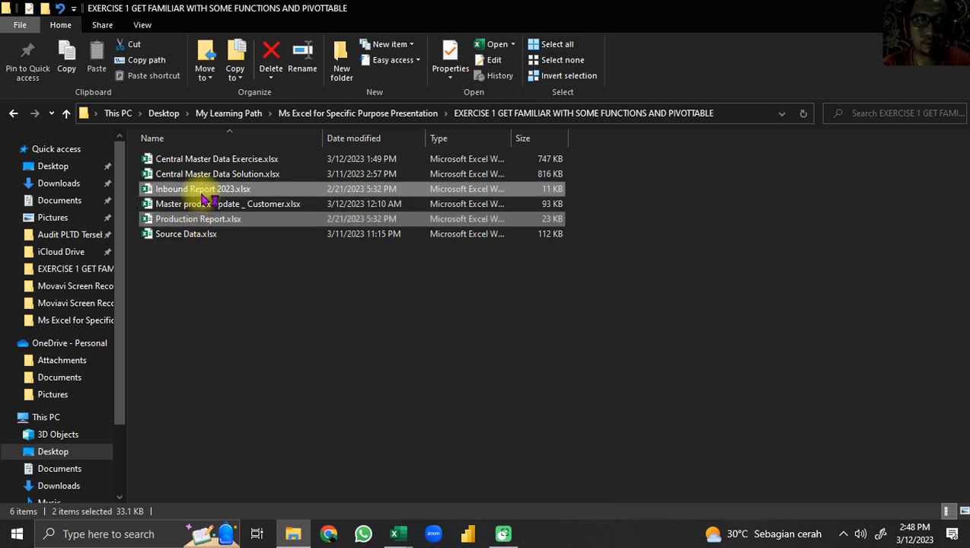
key(alt+Tab)
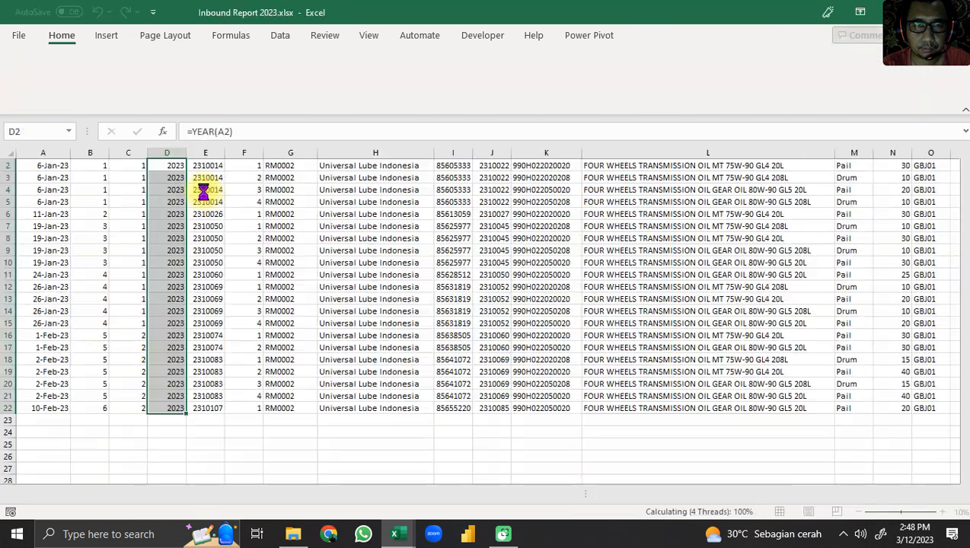
scroll(384, 248, up, 1)
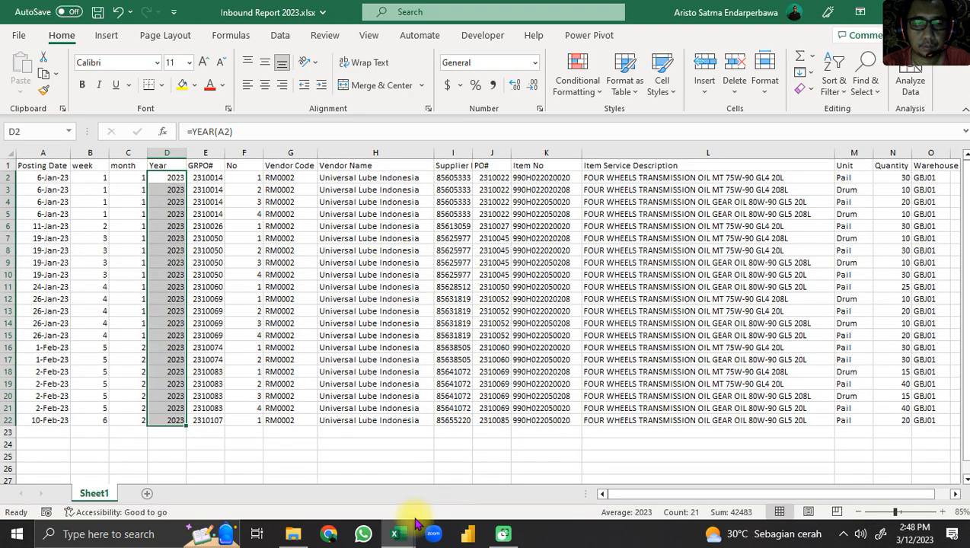
Step: Switch to the Master produk update _ Customer.xlsx workbook and close it
mouse_move(396, 540)
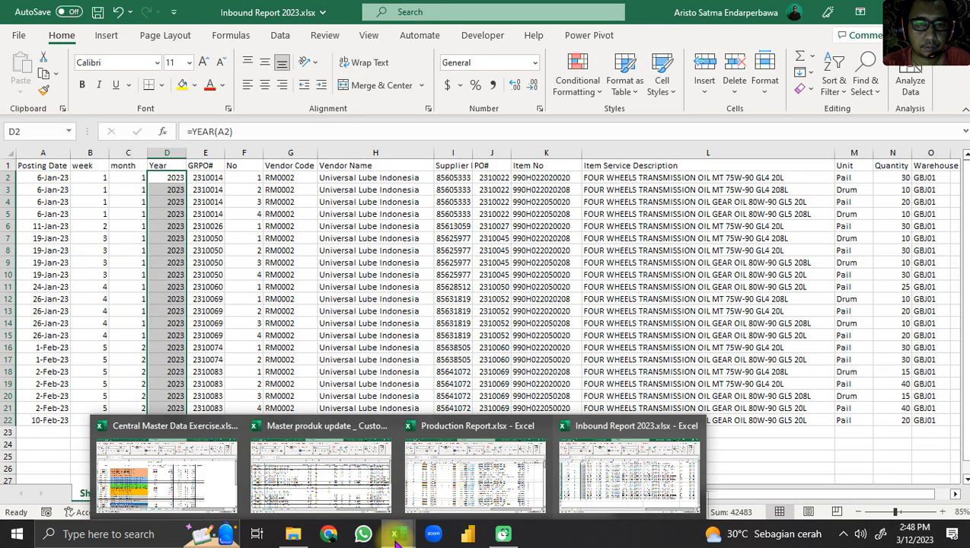
mouse_move(468, 510)
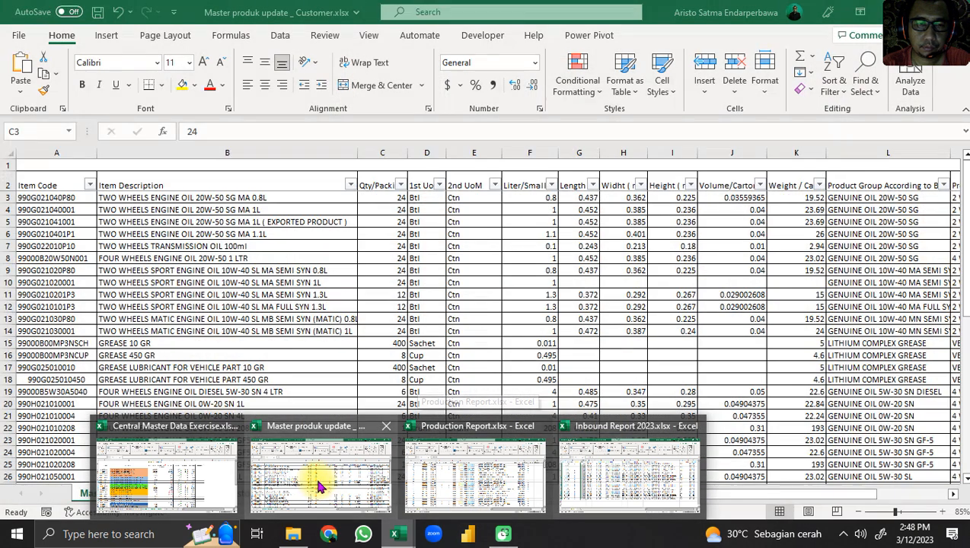
click(318, 495)
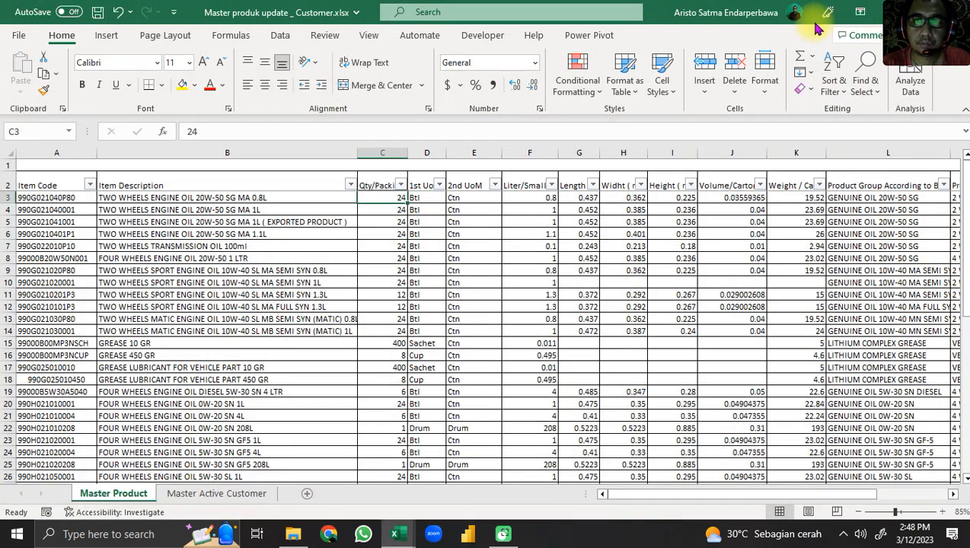
drag(738, 19, 609, 83)
click(609, 84)
click(433, 295)
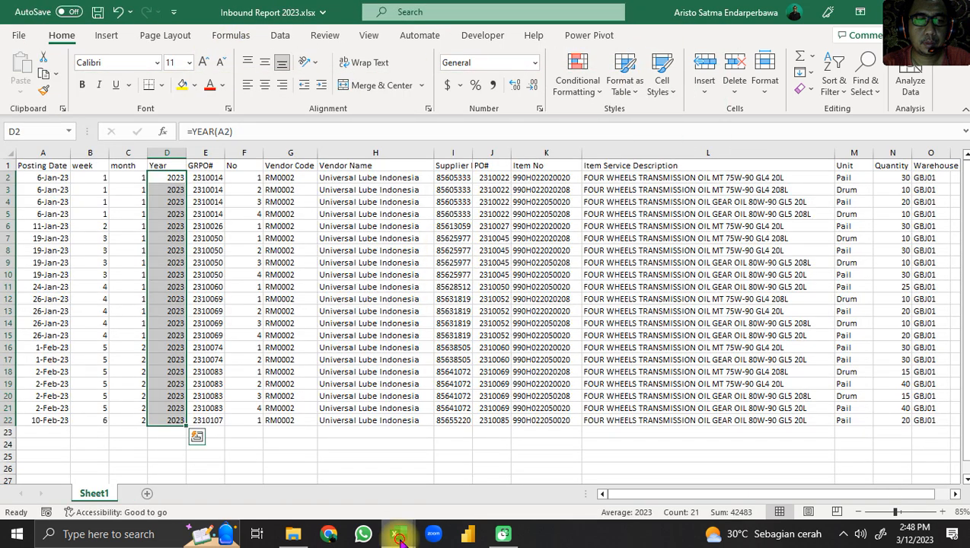
Step: Look over the open Production Report and Inbound Report 2023 workbooks and return to Central Master Data Exercise.xlsx
mouse_move(405, 535)
click(398, 487)
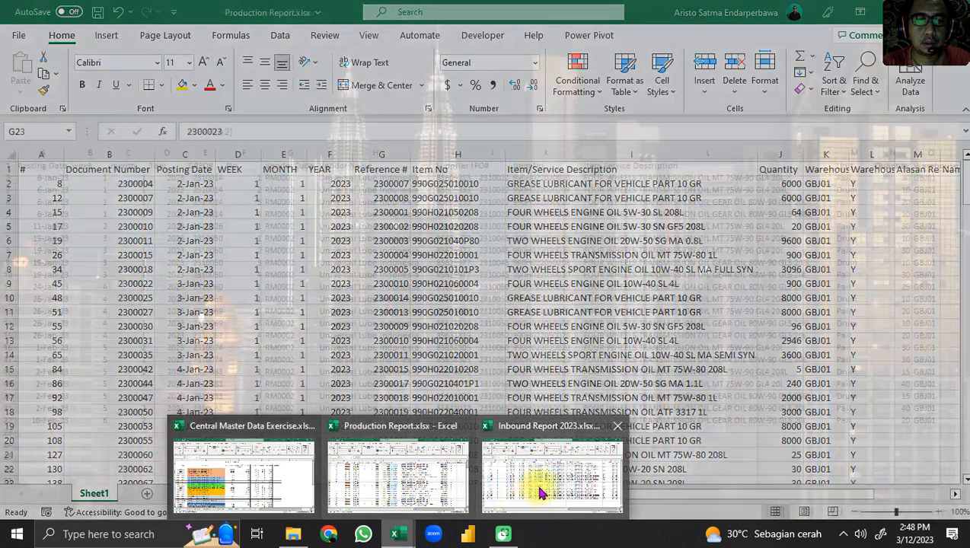
click(533, 479)
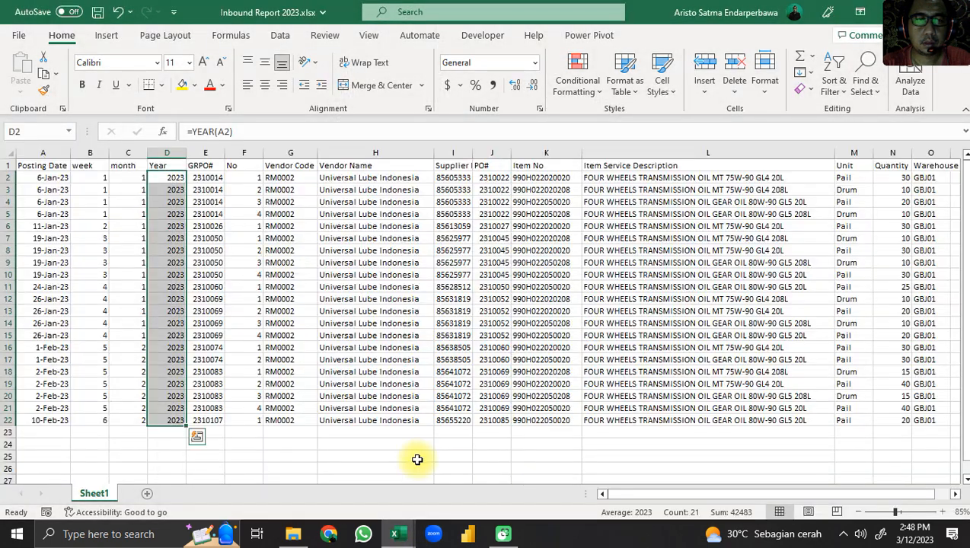
click(399, 535)
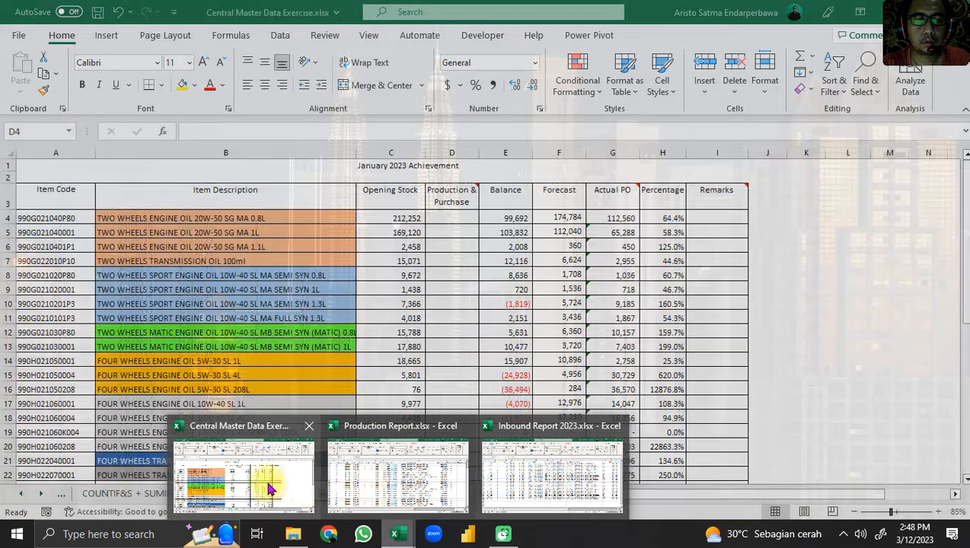
click(268, 483)
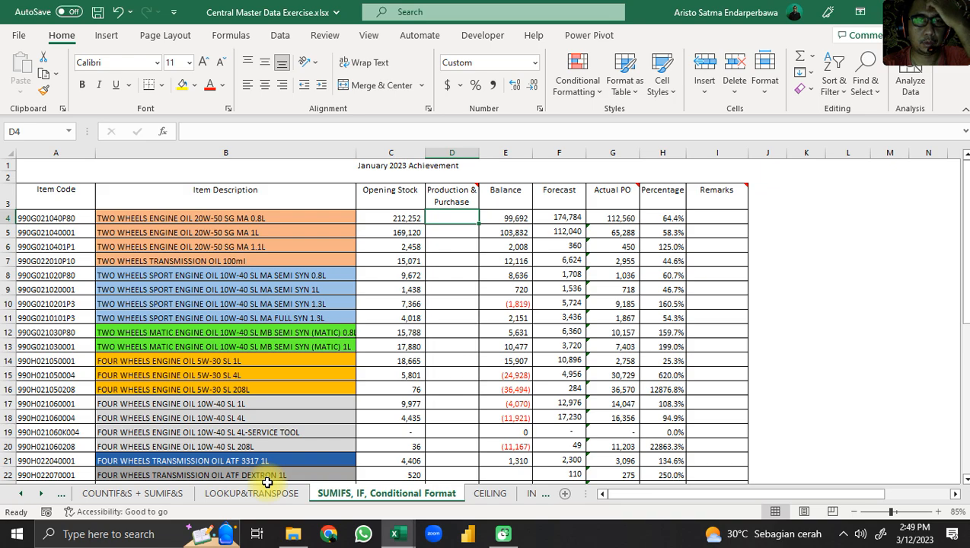
click(394, 534)
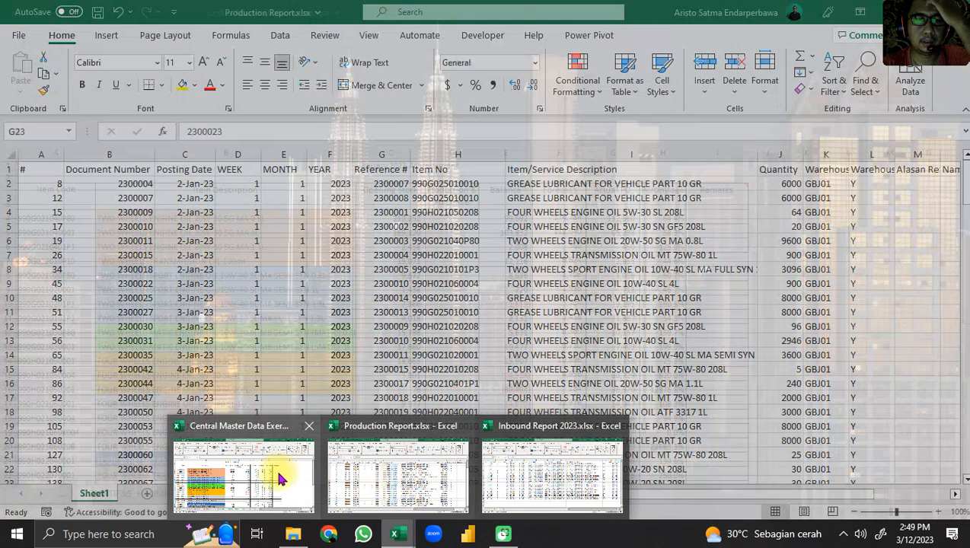
click(281, 481)
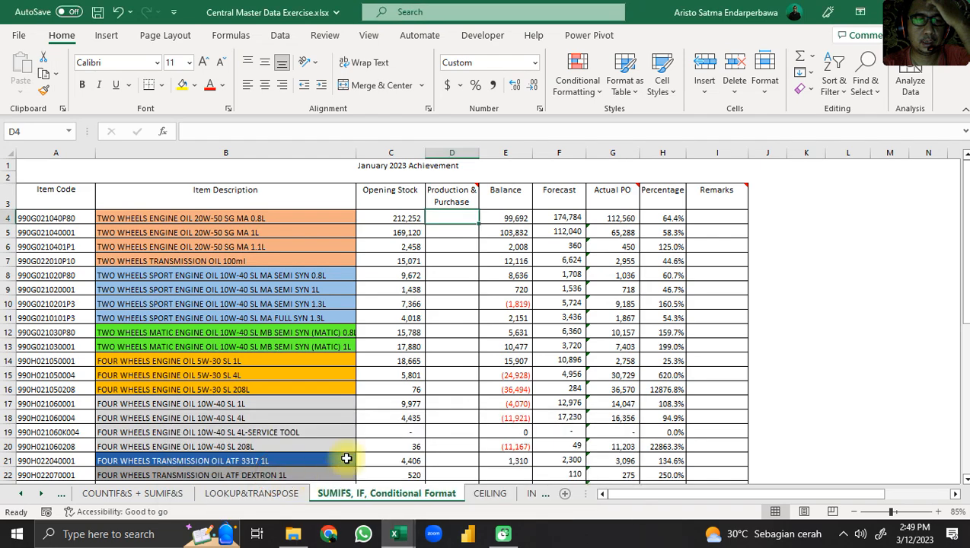
Step: Go to the Raw Data sheet and examine the Product Type column for made-to-stock and purchased items
click(20, 495)
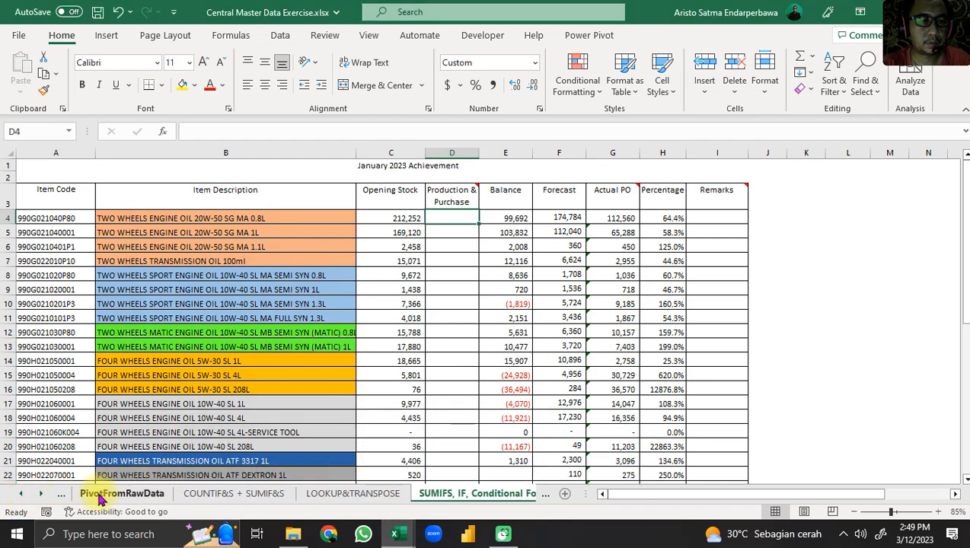
click(20, 495)
click(80, 493)
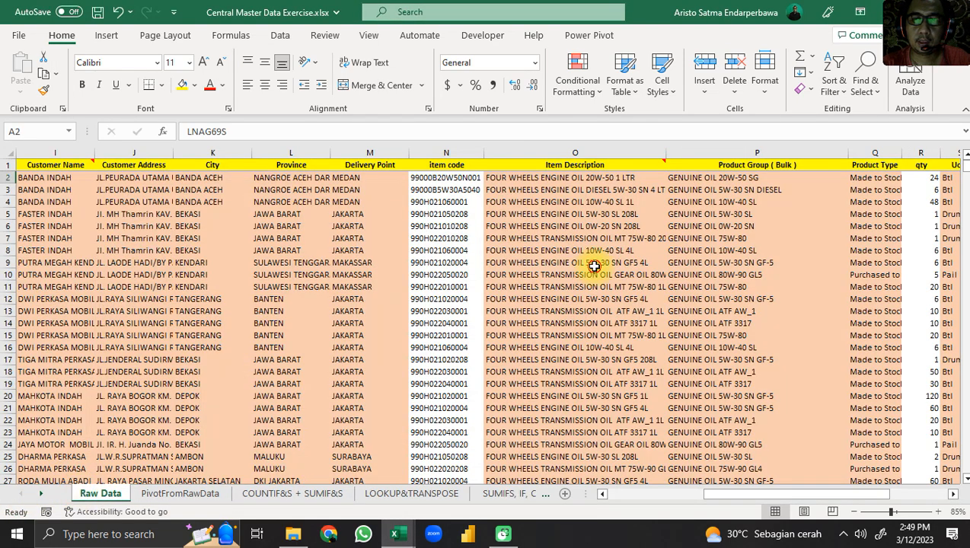
click(595, 264)
key(Right)
key(Right)
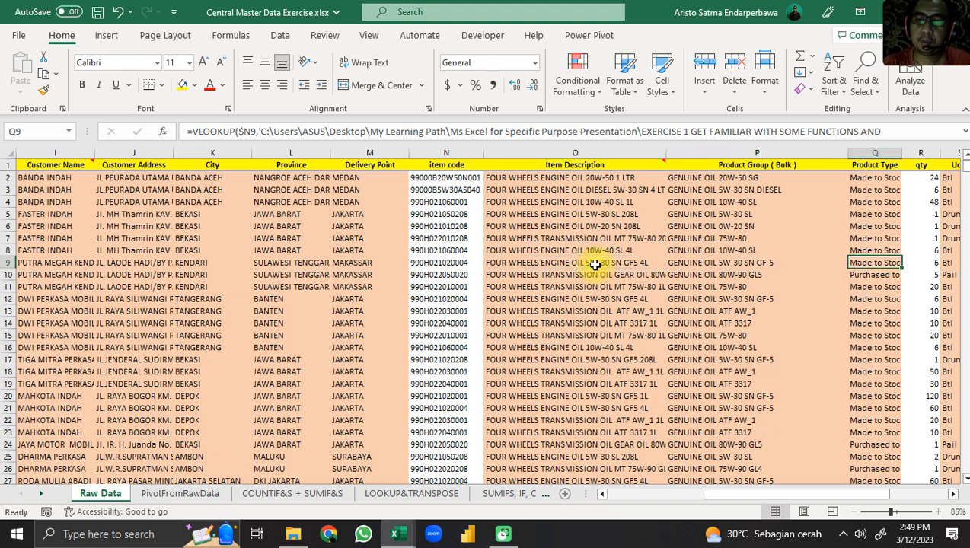
scroll(797, 319, down, 4)
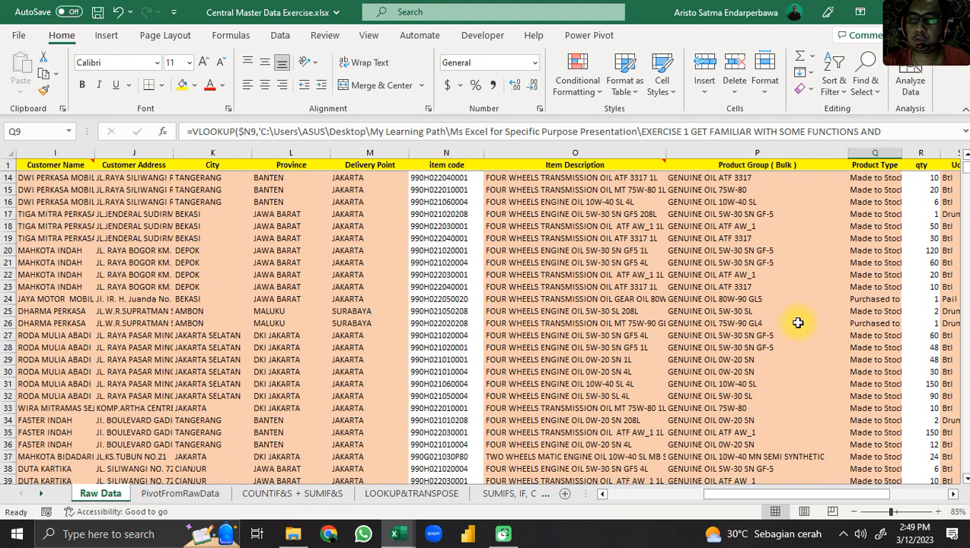
Step: Return to the SUMIFS, IF, Conditional Format sheet and select the first Production & Purchase cell, D4
click(873, 298)
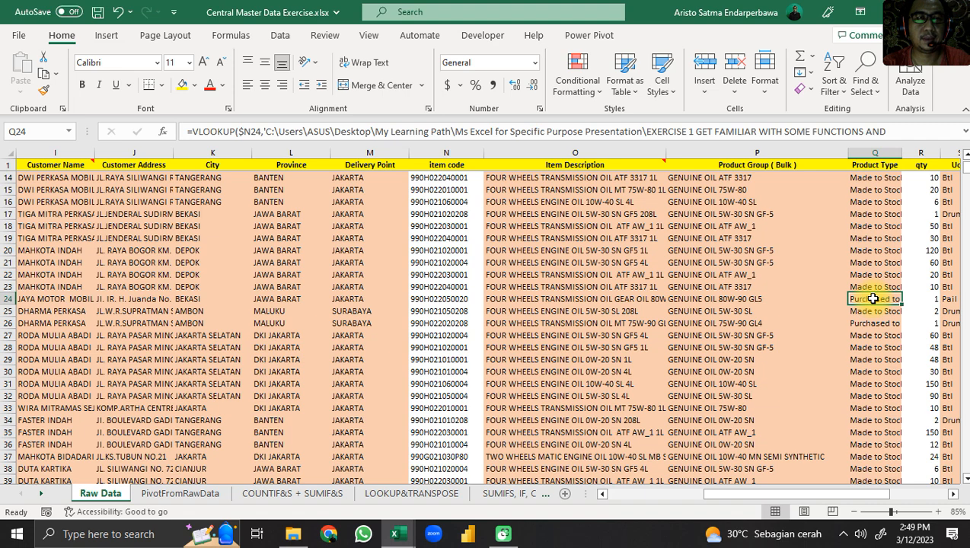
scroll(873, 298, up, 4)
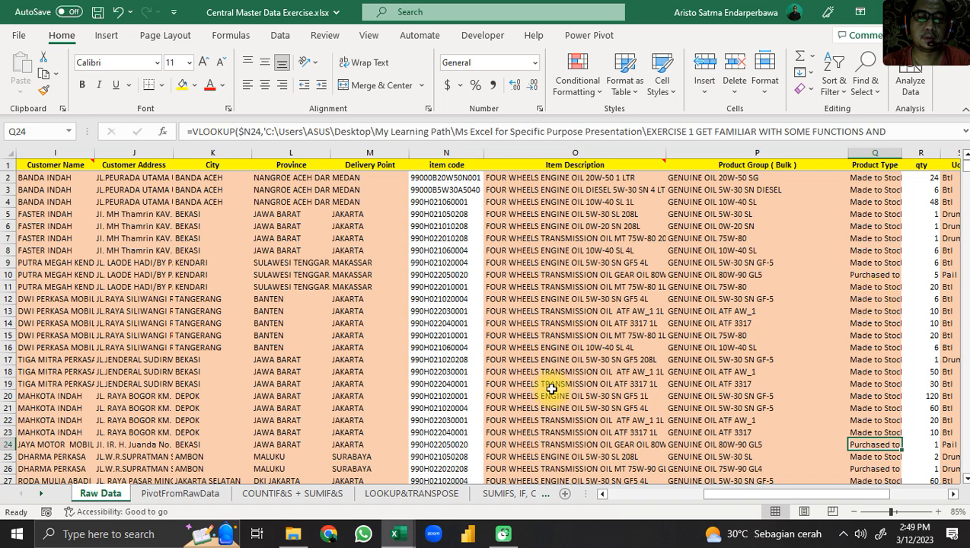
click(487, 494)
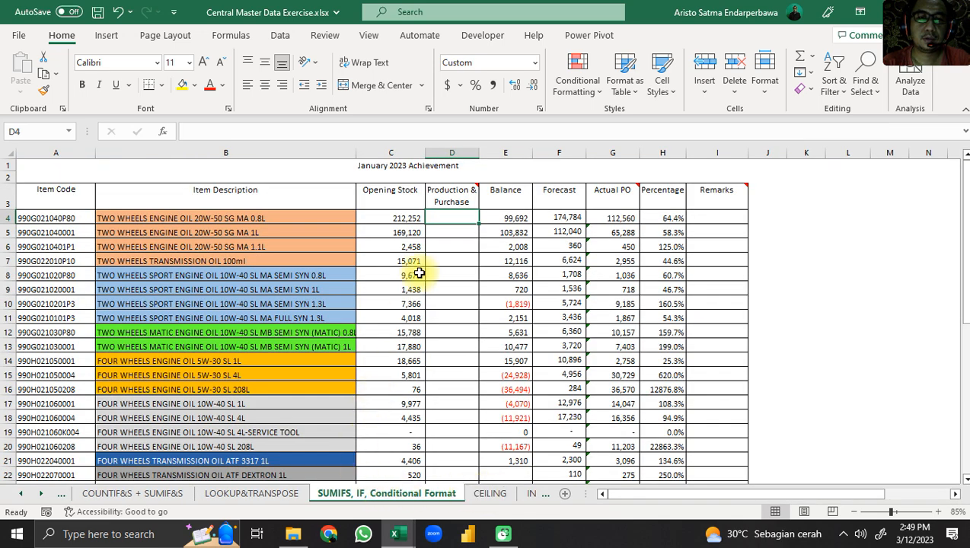
click(440, 258)
click(446, 213)
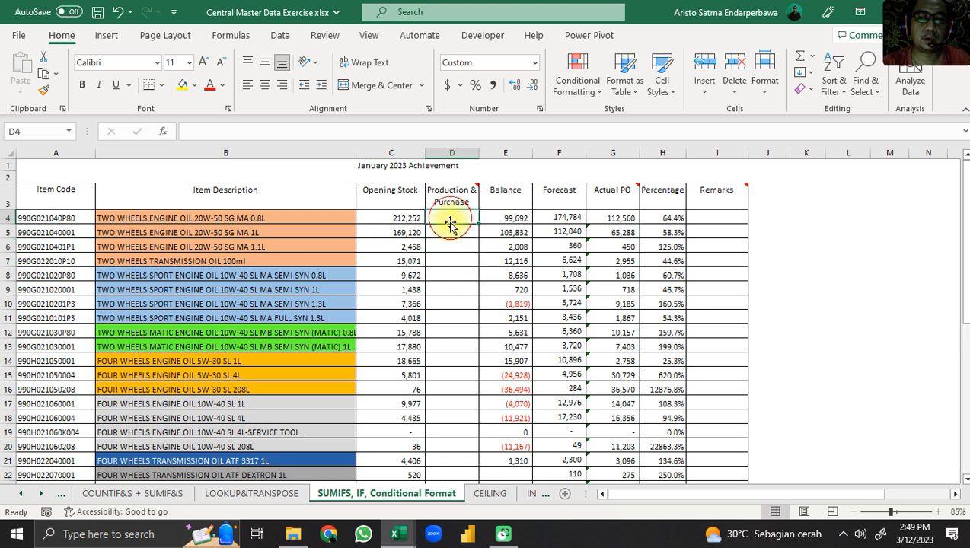
scroll(450, 241, down, 4)
scroll(450, 240, up, 4)
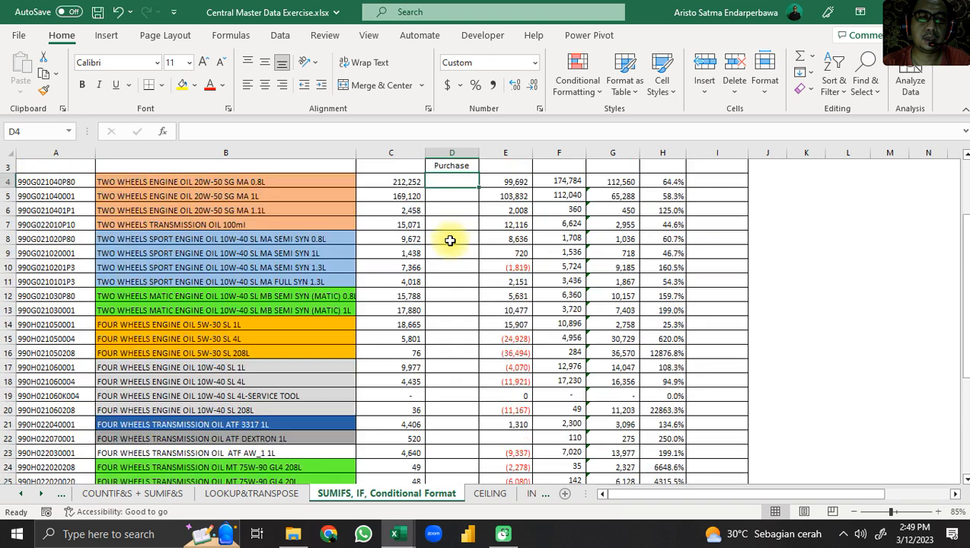
click(450, 244)
click(451, 217)
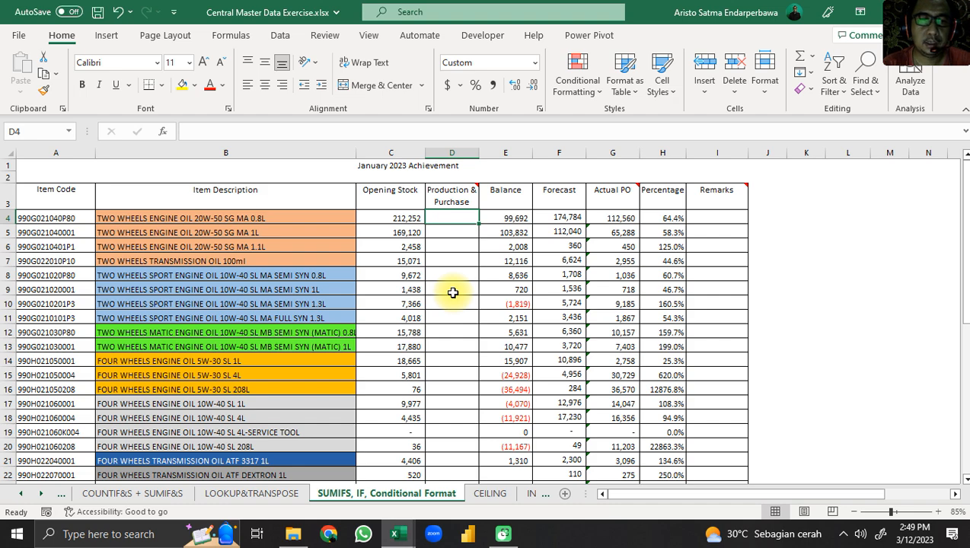
mouse_move(395, 534)
mouse_move(385, 436)
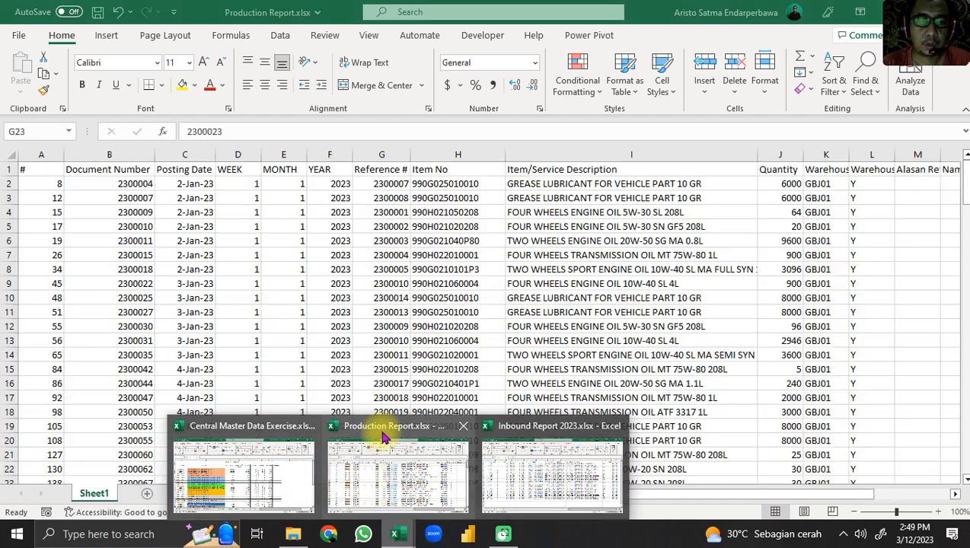
mouse_move(515, 432)
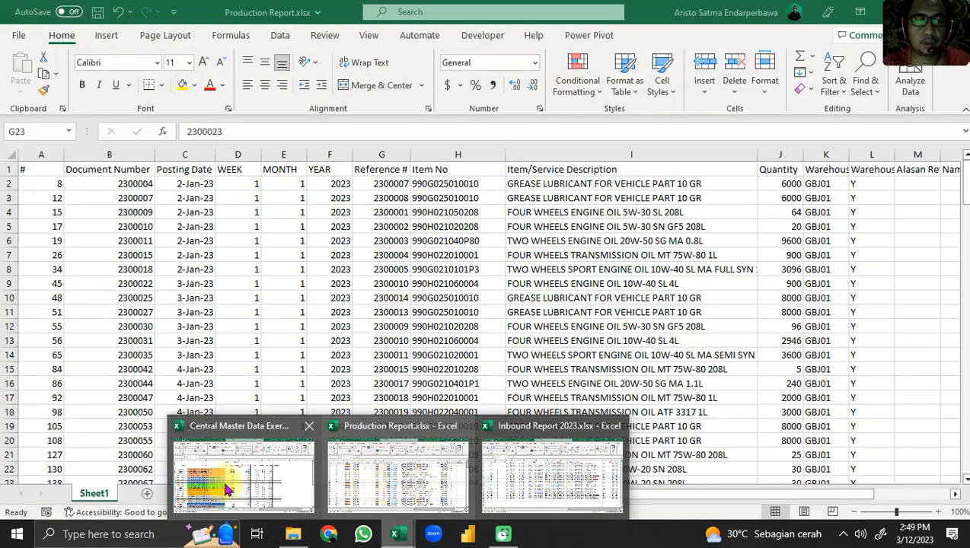
click(228, 476)
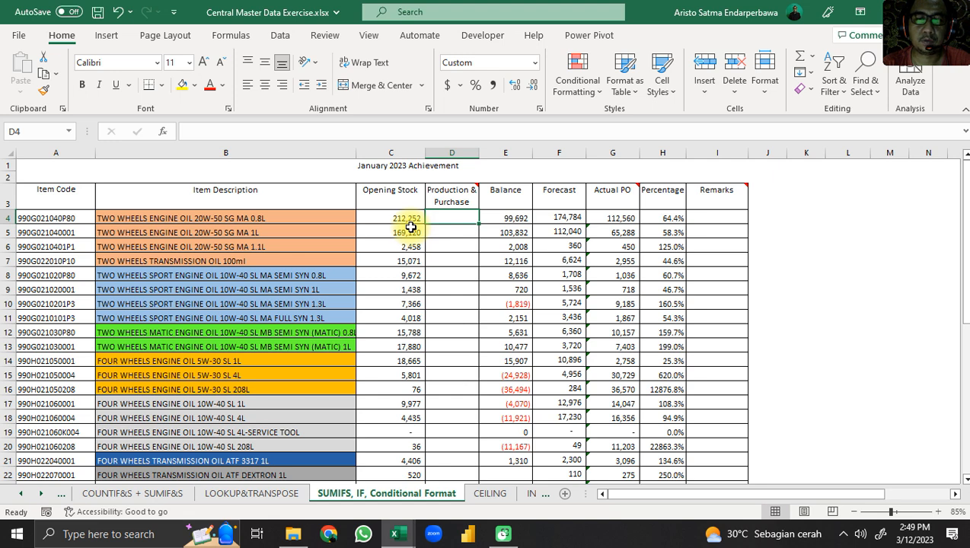
Step: Start a SUMIFS formula in D4 with the Quantity range $J$2:$J$1000 on Sheet1 of Production Report.xlsx as the sum range
text(=sum)
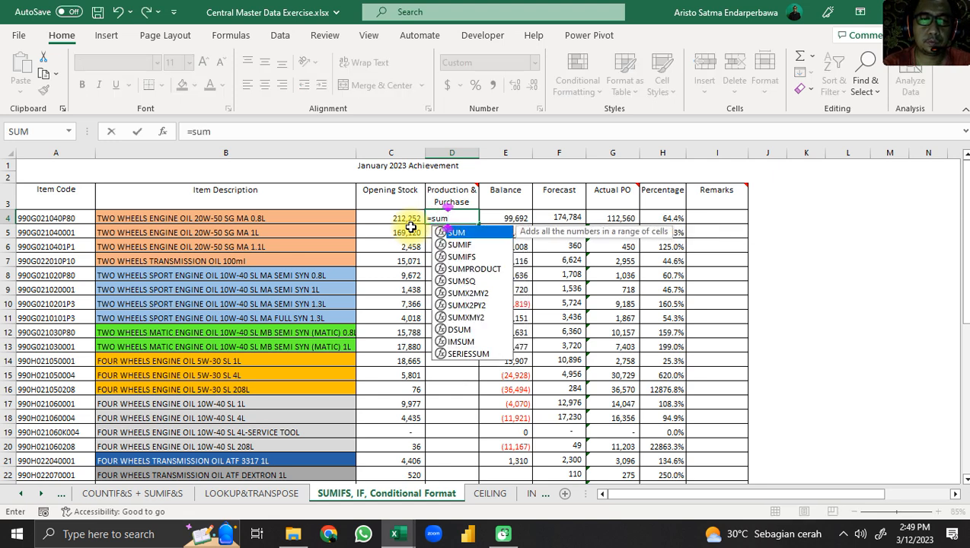
text(ifs()
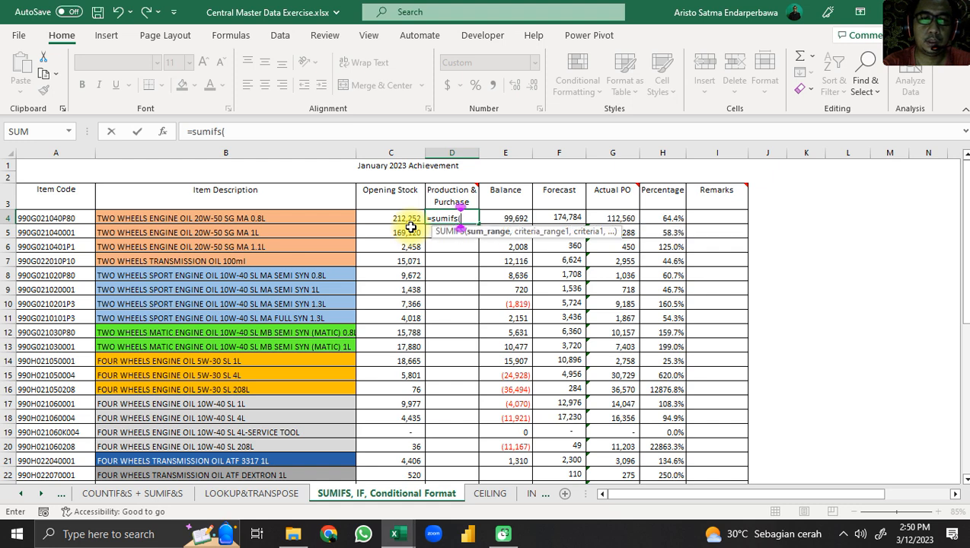
click(162, 130)
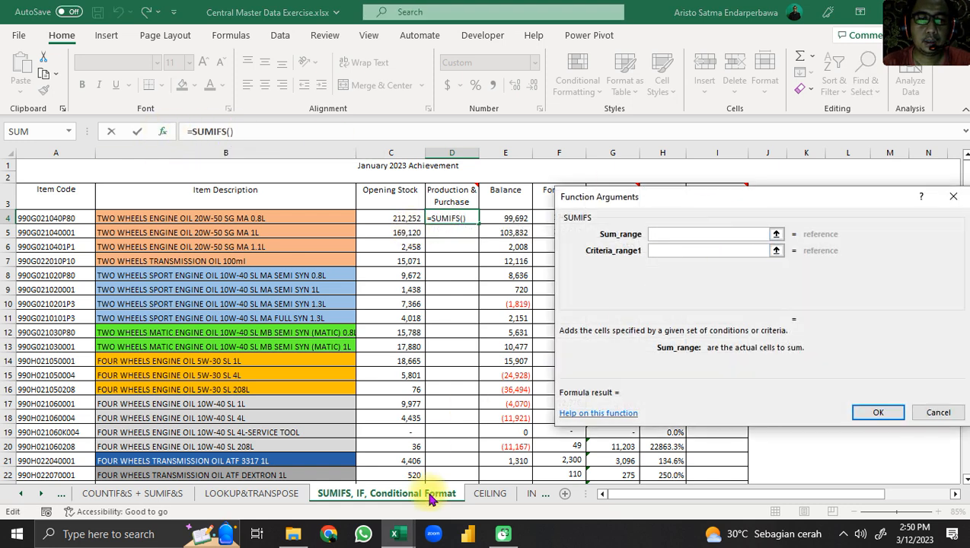
mouse_move(395, 533)
click(385, 491)
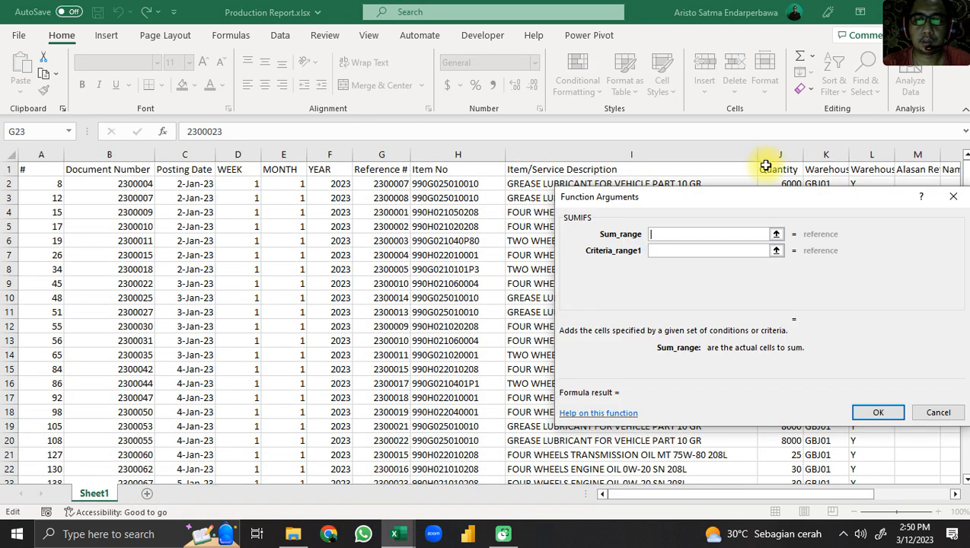
drag(794, 198, 287, 141)
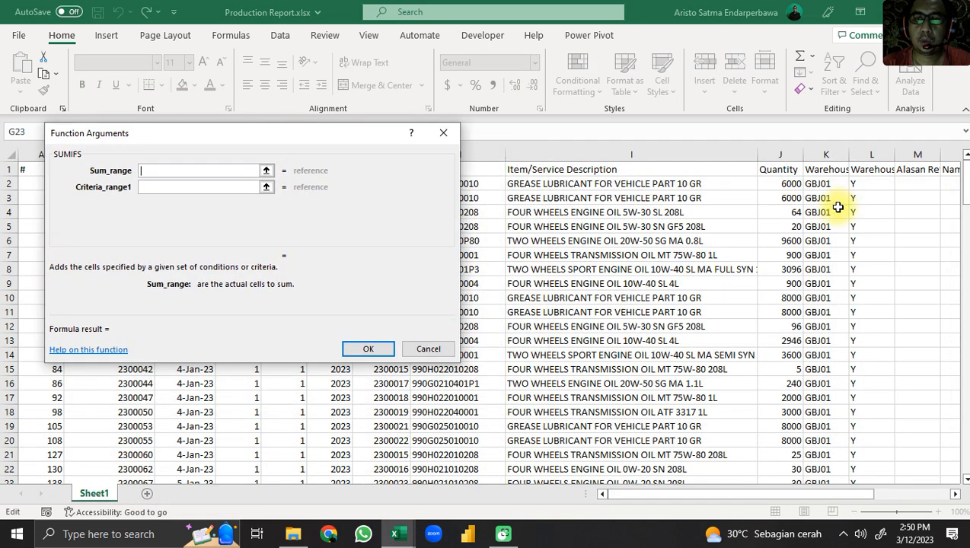
click(774, 180)
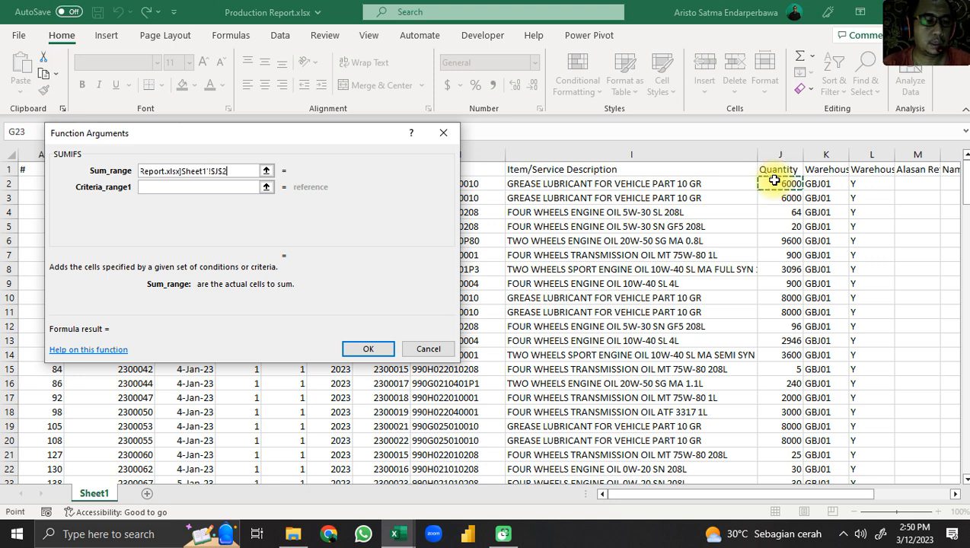
key(ctrl+shift+Down)
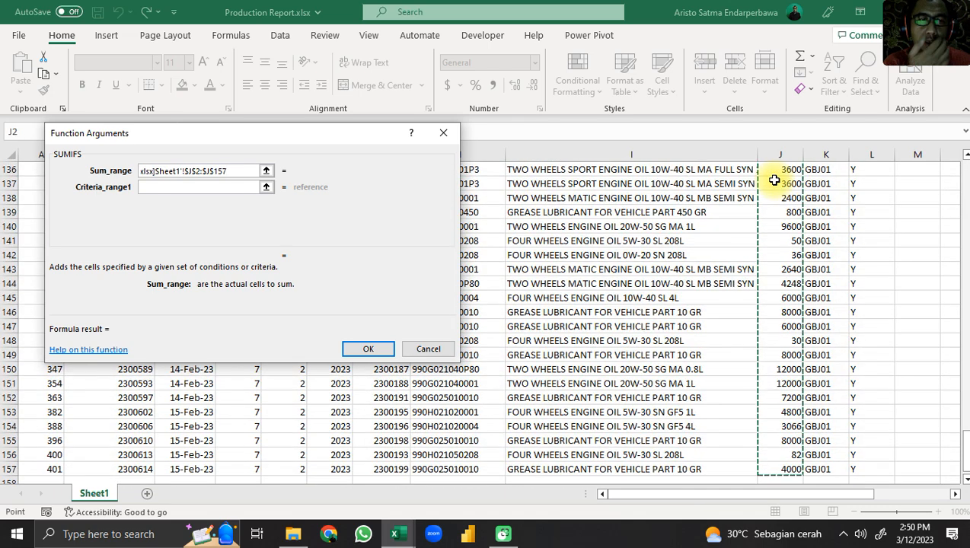
key(BackSpace)
key(BackSpace)
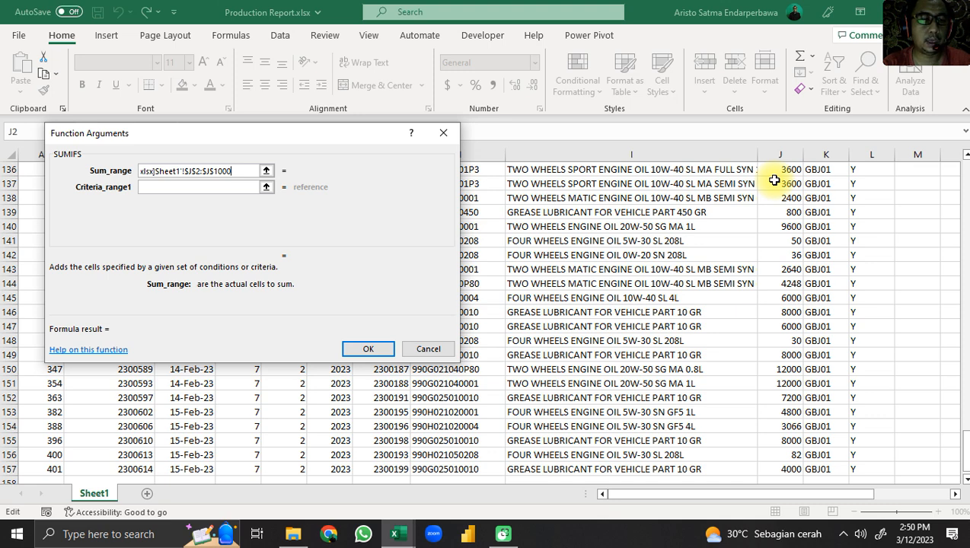
key(Tab)
Step: Set the first SUMIFS criterion to the item code in A4 of the January 2023 Achievement table
drag(293, 134, 769, 41)
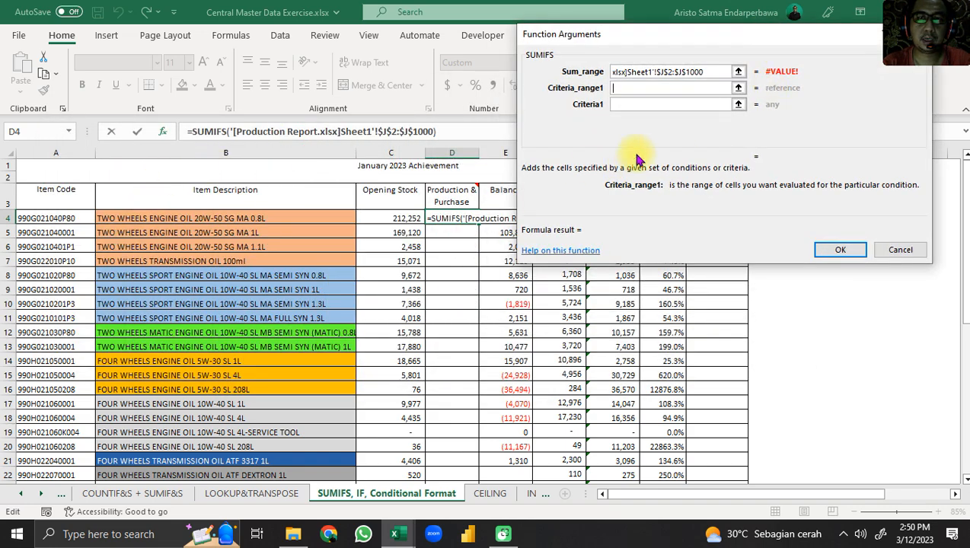
click(648, 104)
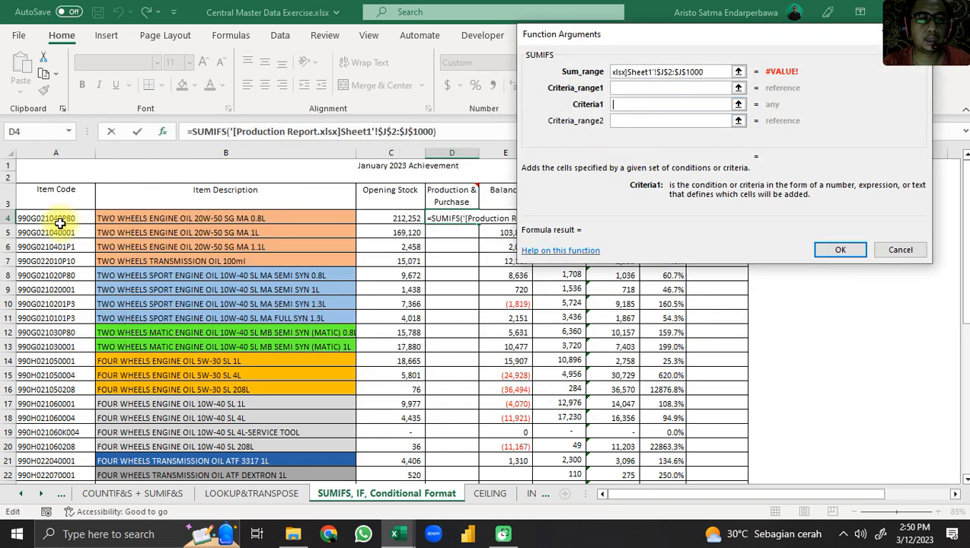
click(55, 218)
Step: Set the first SUMIFS criteria range to the Item No range $H$2:$H$1000 on Sheet1 of Production Report.xlsx
click(685, 87)
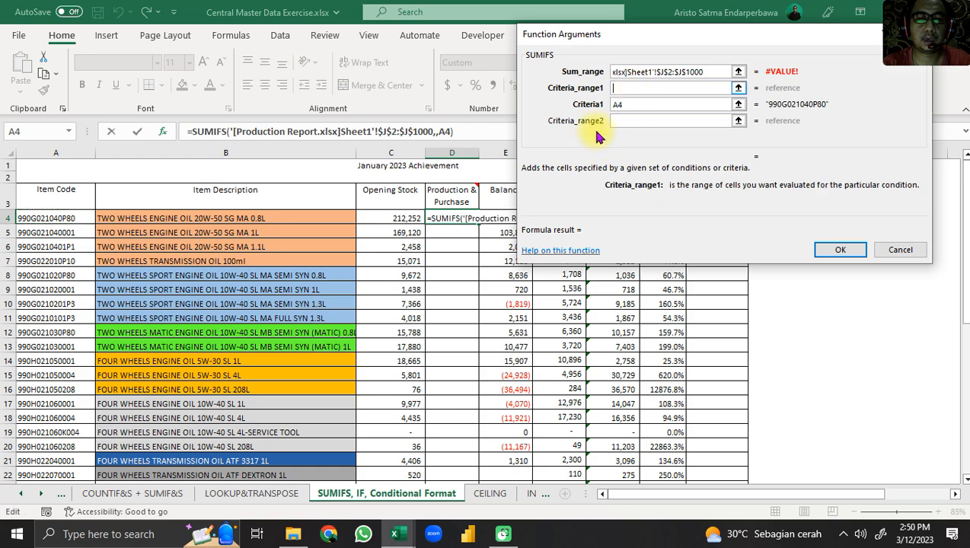
mouse_move(393, 539)
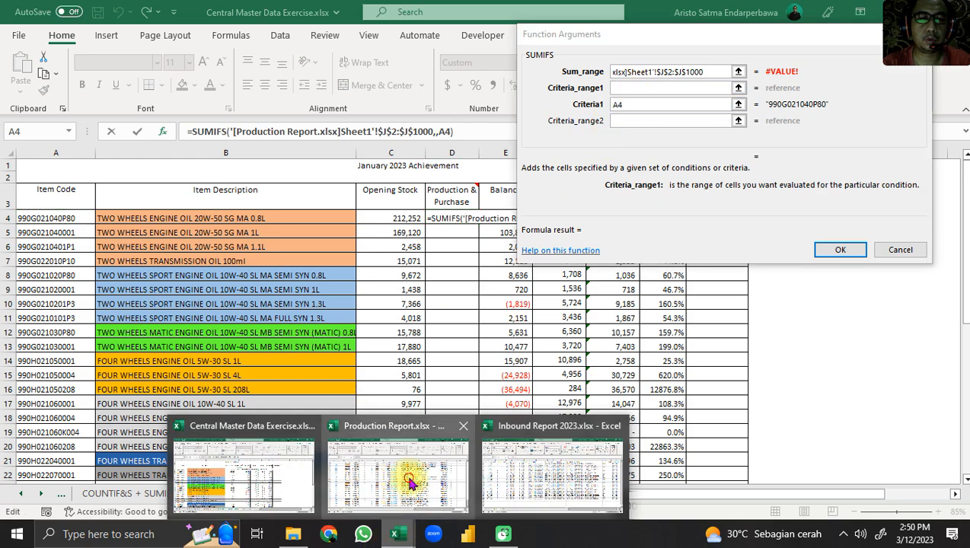
click(389, 501)
scroll(345, 431, up, 3)
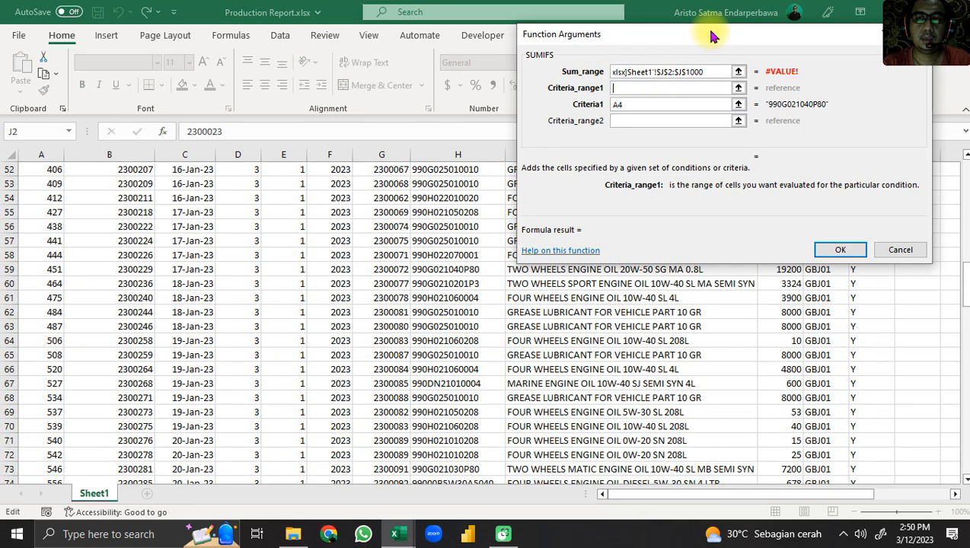
drag(710, 35, 196, 86)
drag(965, 289, 962, 164)
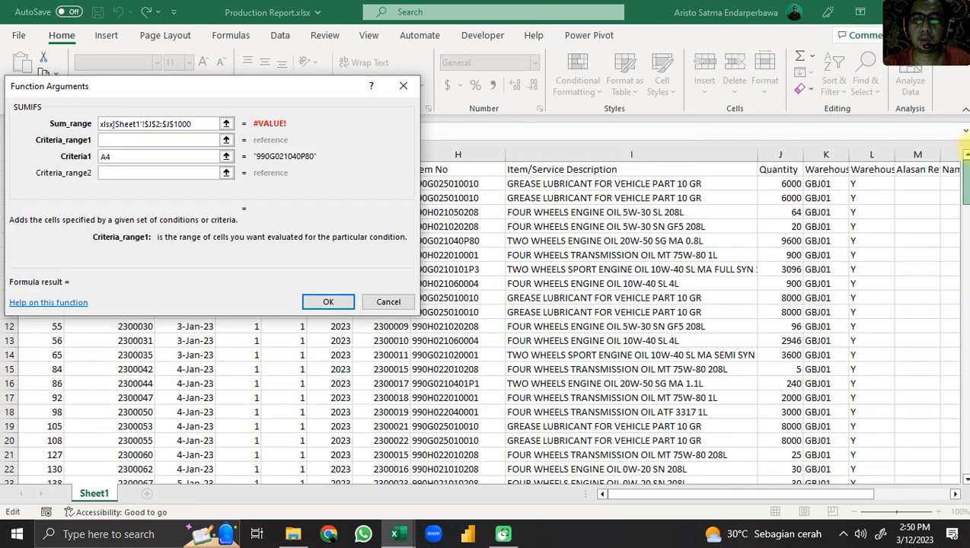
drag(307, 89, 246, 86)
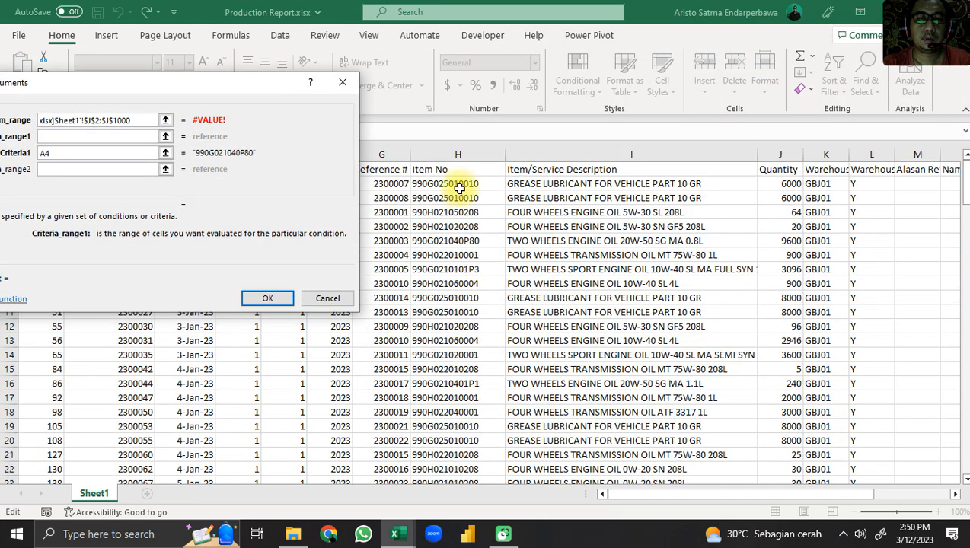
click(460, 185)
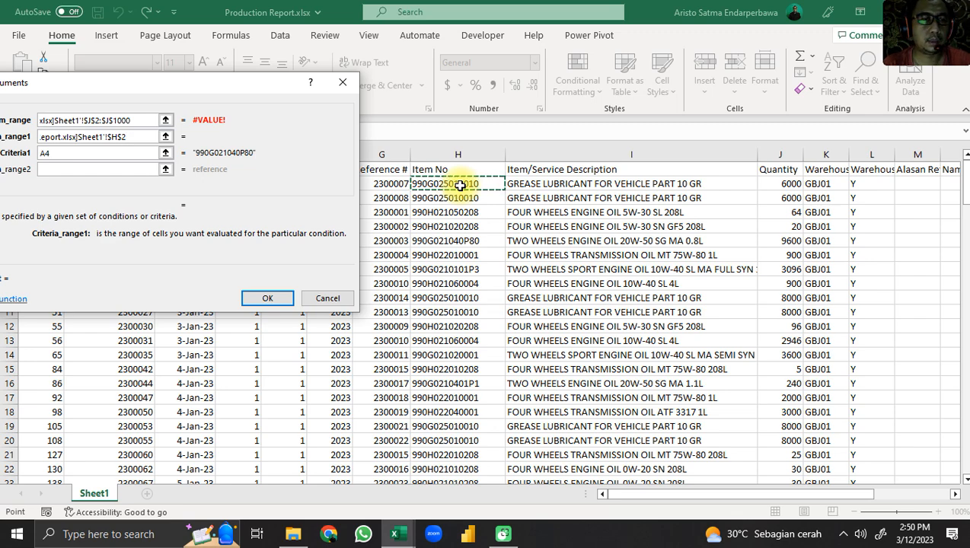
key(ctrl+shift+Down)
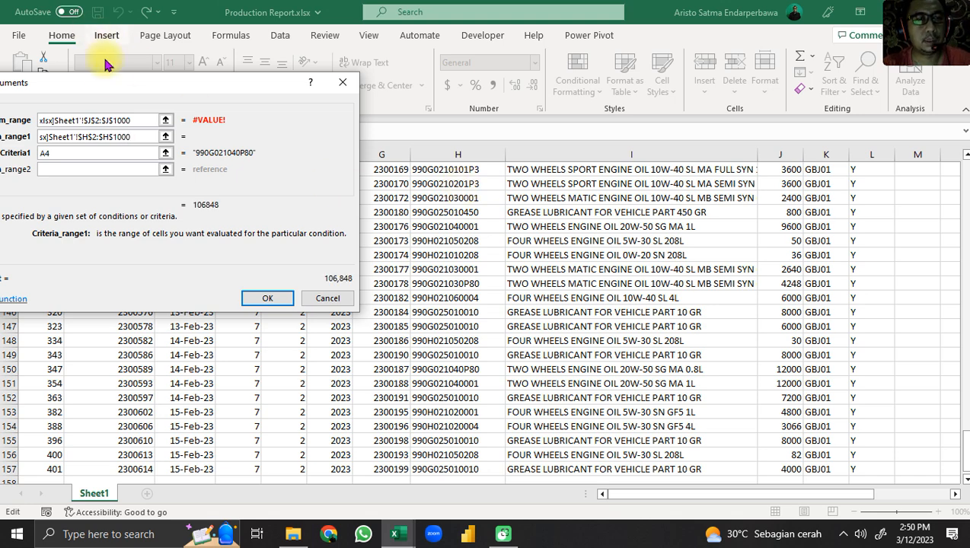
Step: Set the second SUMIFS criterion to 1
drag(105, 82, 335, 59)
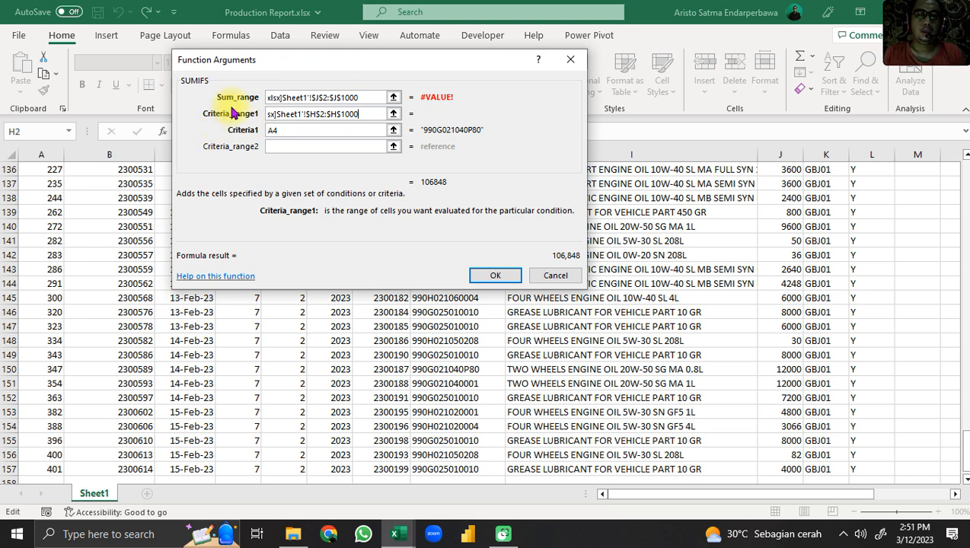
click(336, 146)
drag(289, 68, 622, 131)
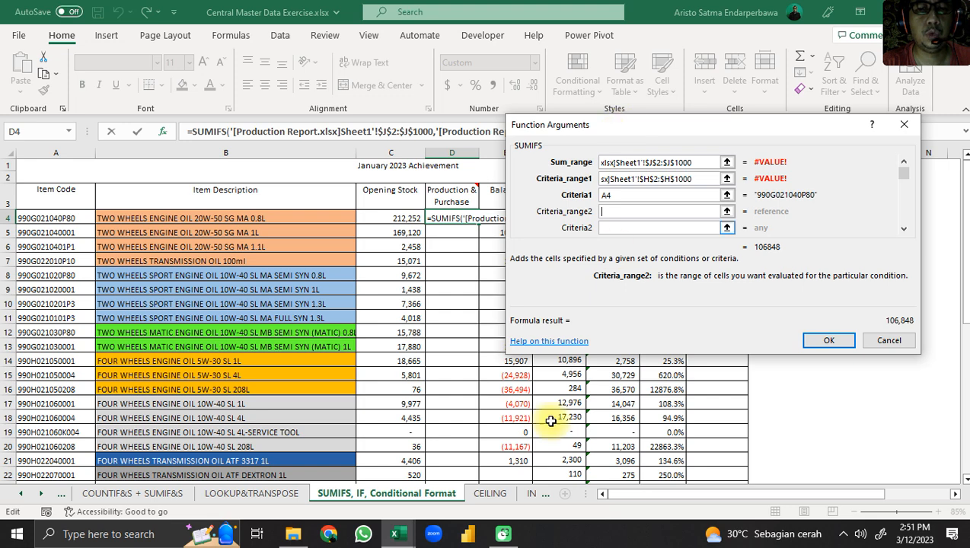
click(397, 535)
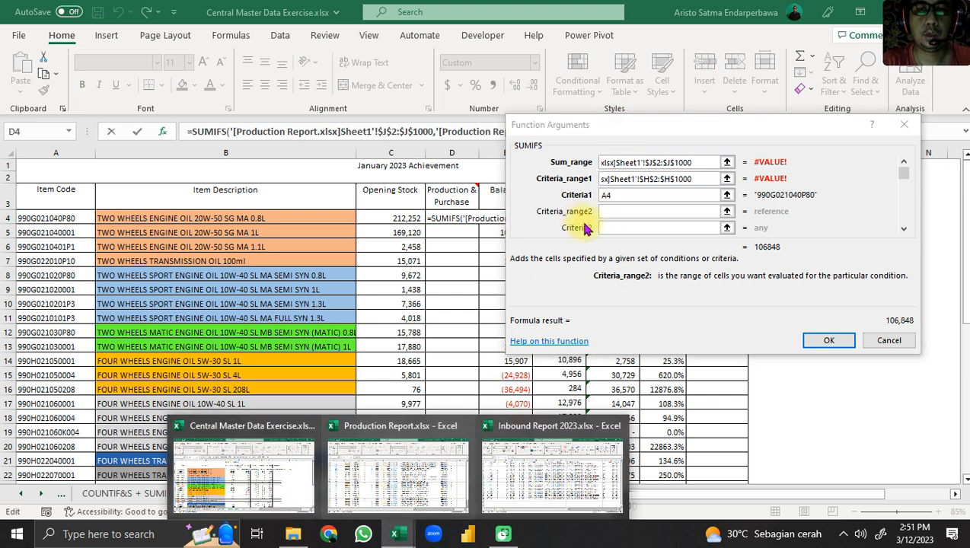
click(618, 228)
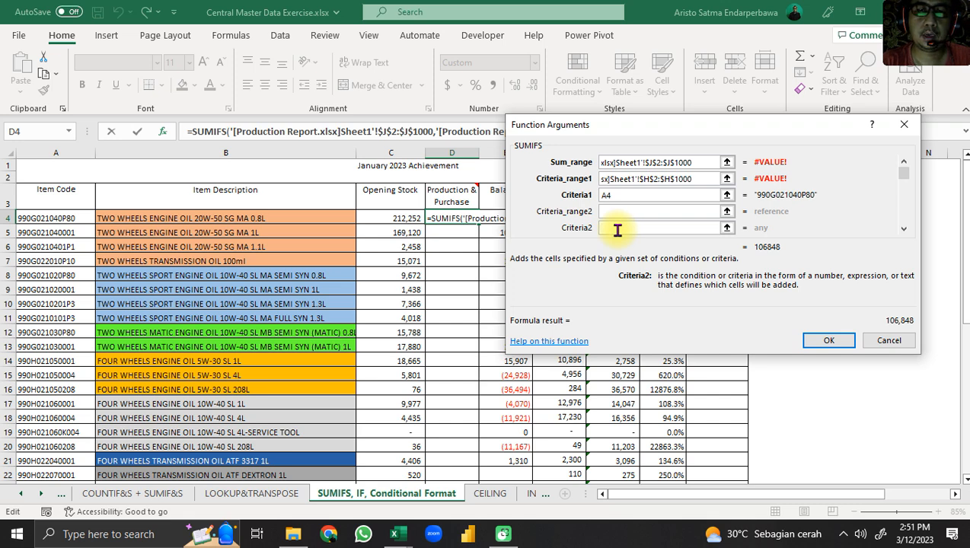
click(402, 537)
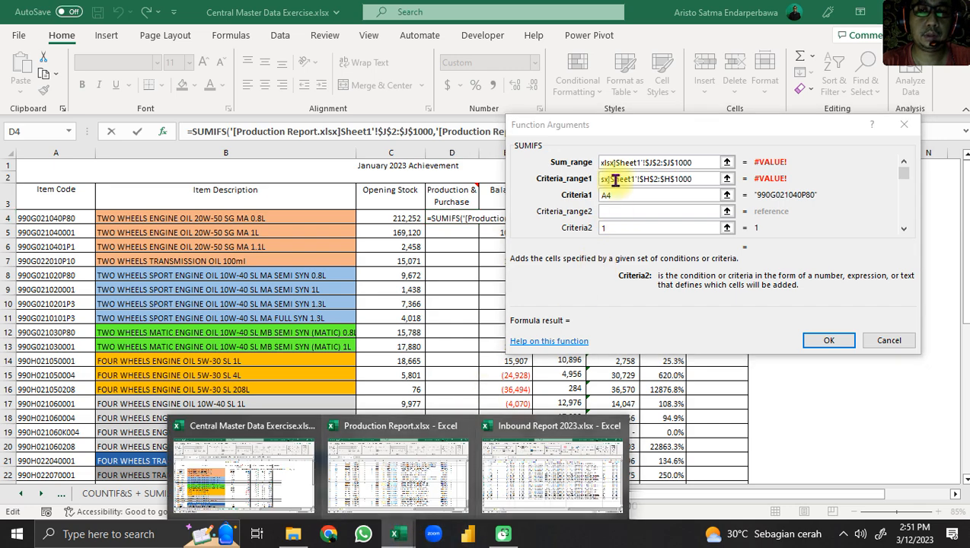
Step: Set the second SUMIFS criteria range to the MONTH range $E$2:$E$1000 on Sheet1 of Production Report.xlsx and complete the formula
click(615, 212)
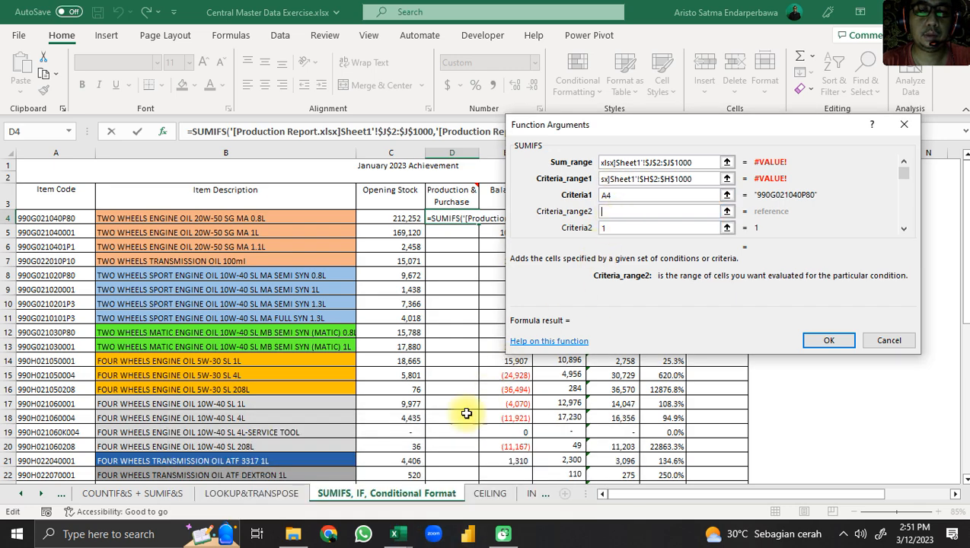
click(396, 535)
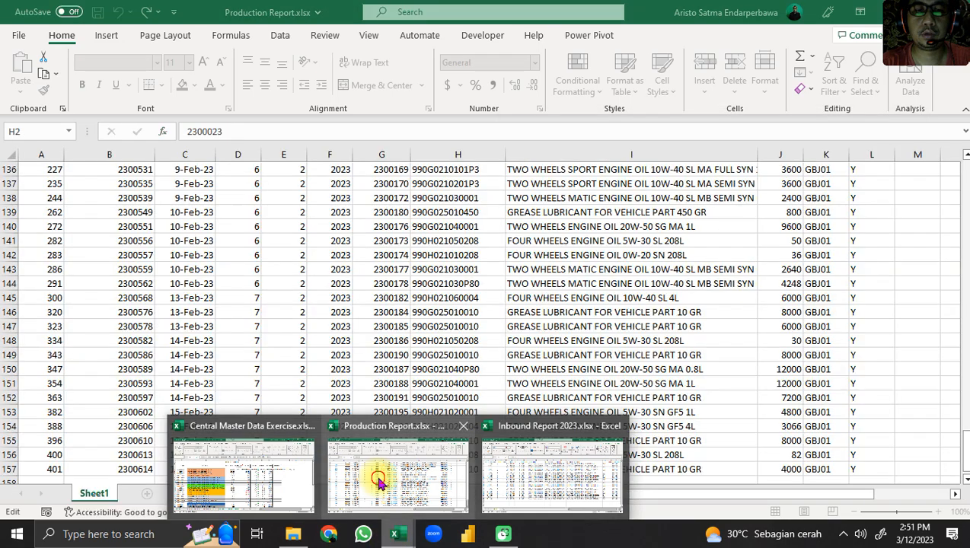
click(380, 481)
scroll(353, 455, up, 20)
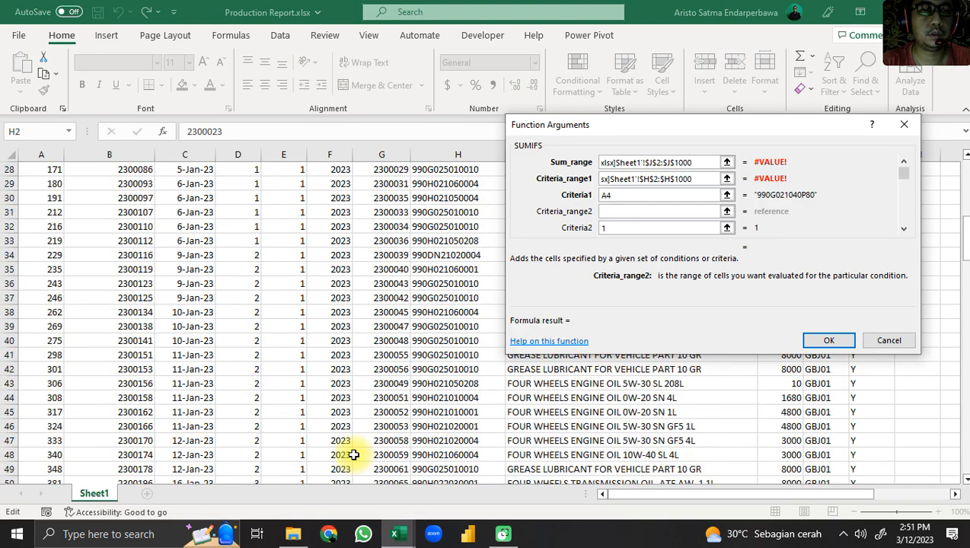
scroll(353, 455, up, 9)
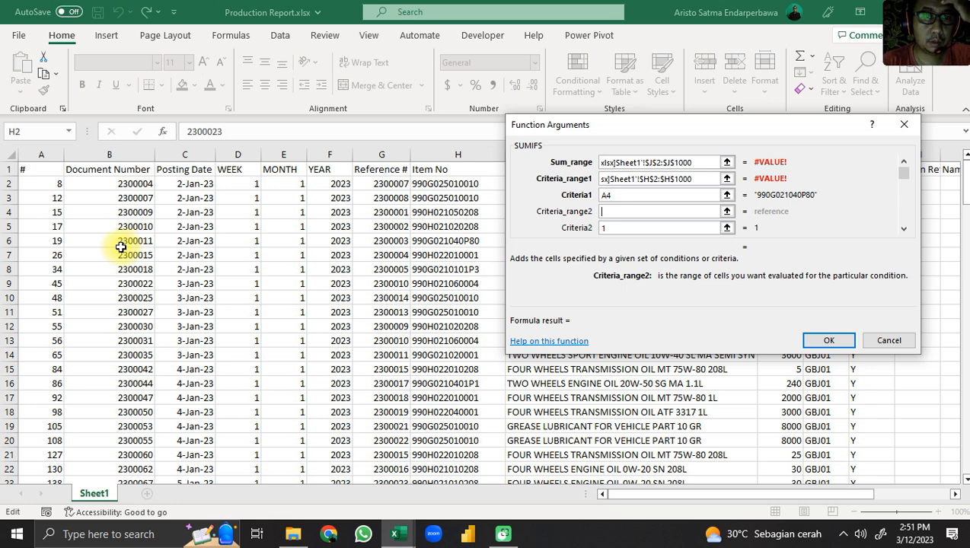
click(277, 184)
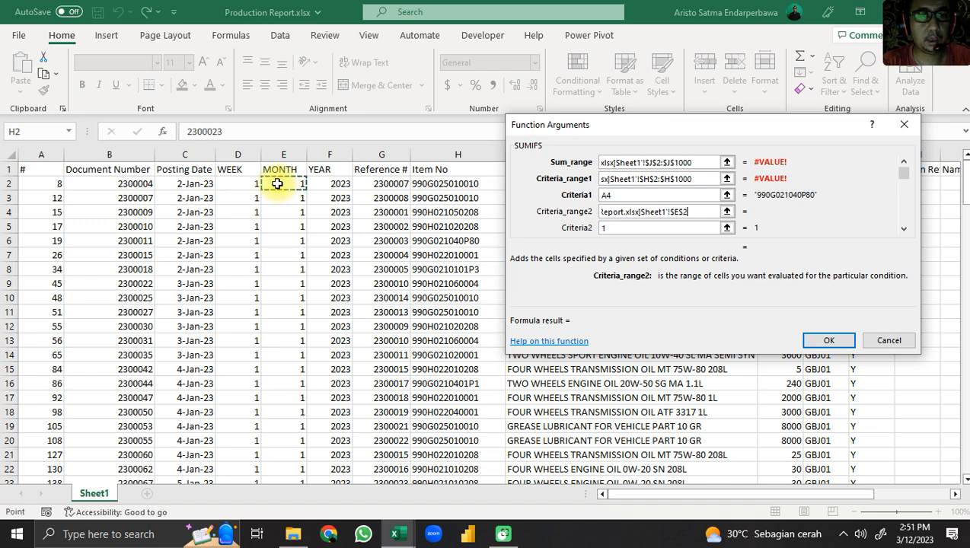
key(ctrl+shift+Down)
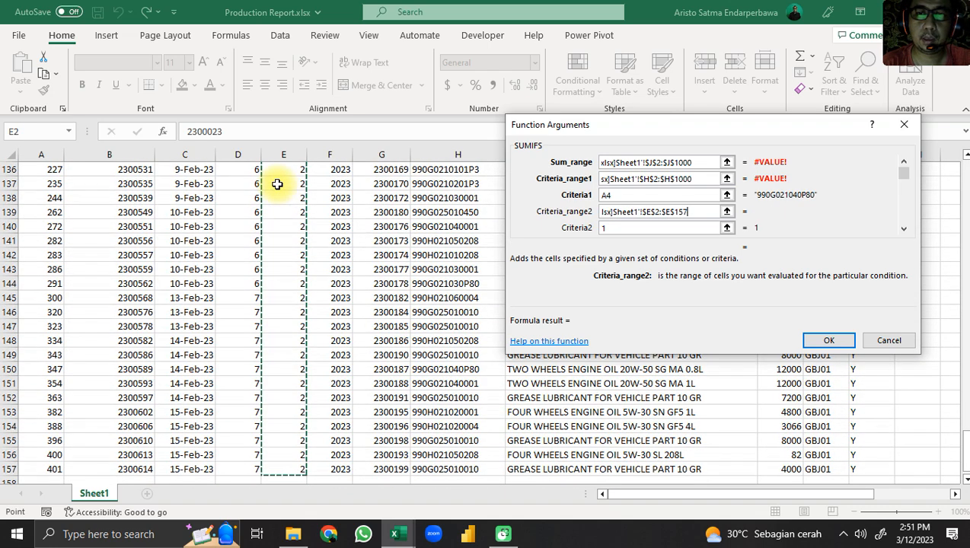
key(BackSpace)
key(BackSpace)
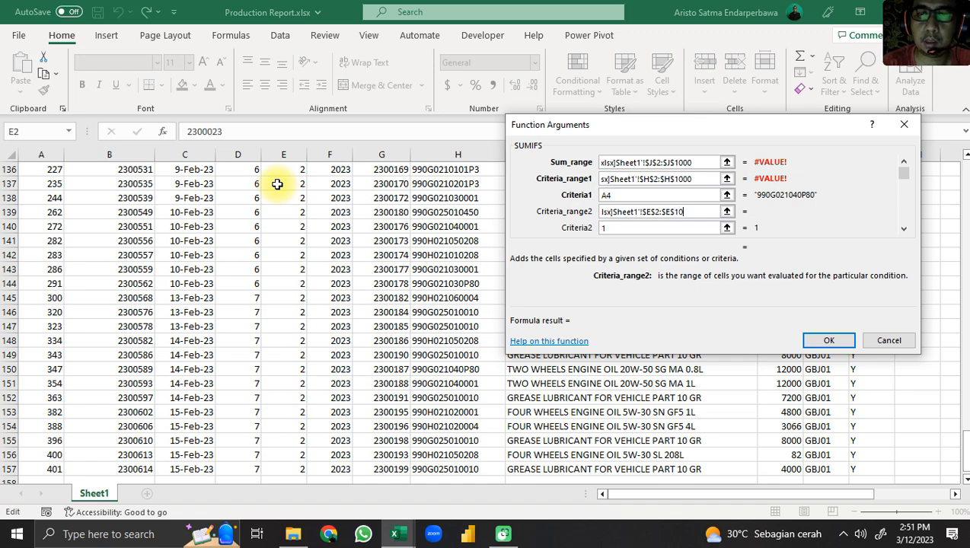
key(Return)
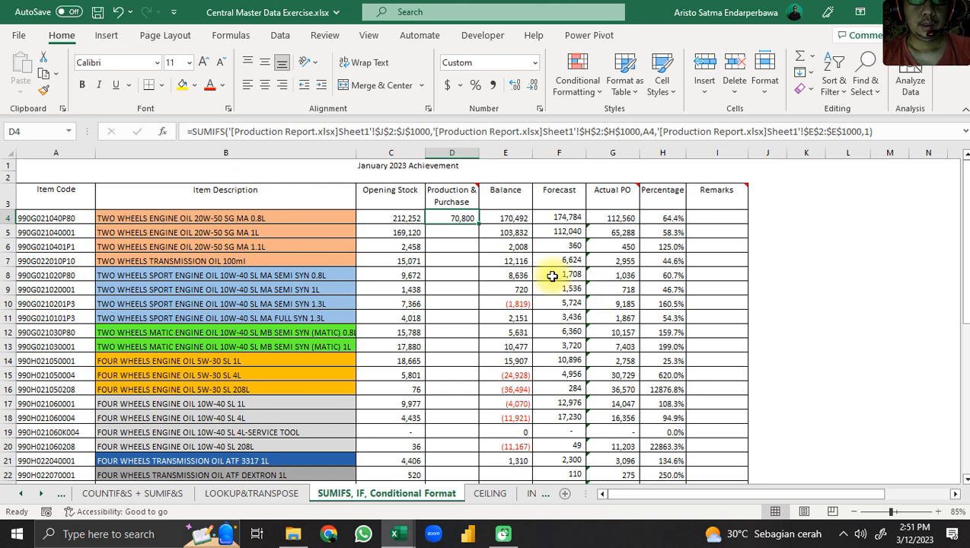
Step: Fill the D4 formula down the Production & Purchase column and check the row for MT 75W-90 GL4 208L
double_click(478, 224)
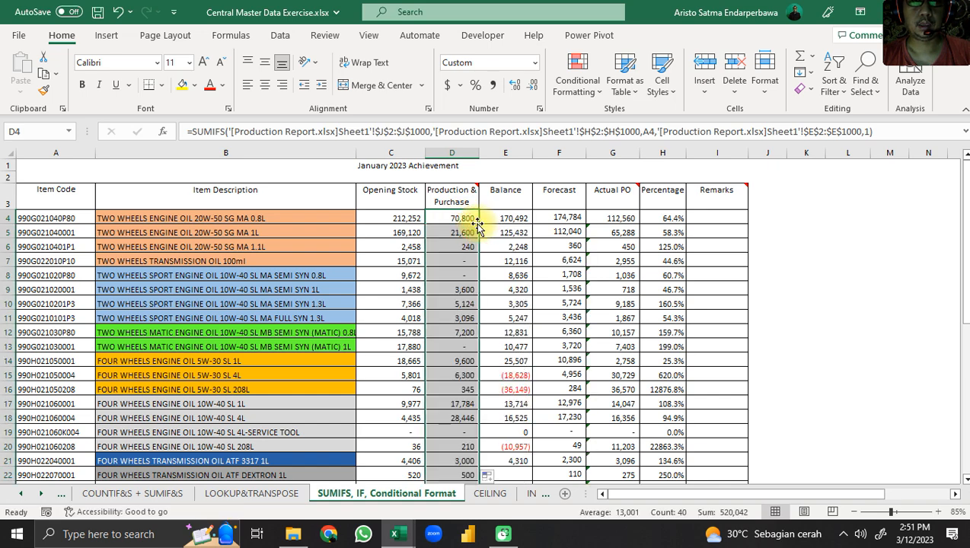
scroll(472, 221, down, 5)
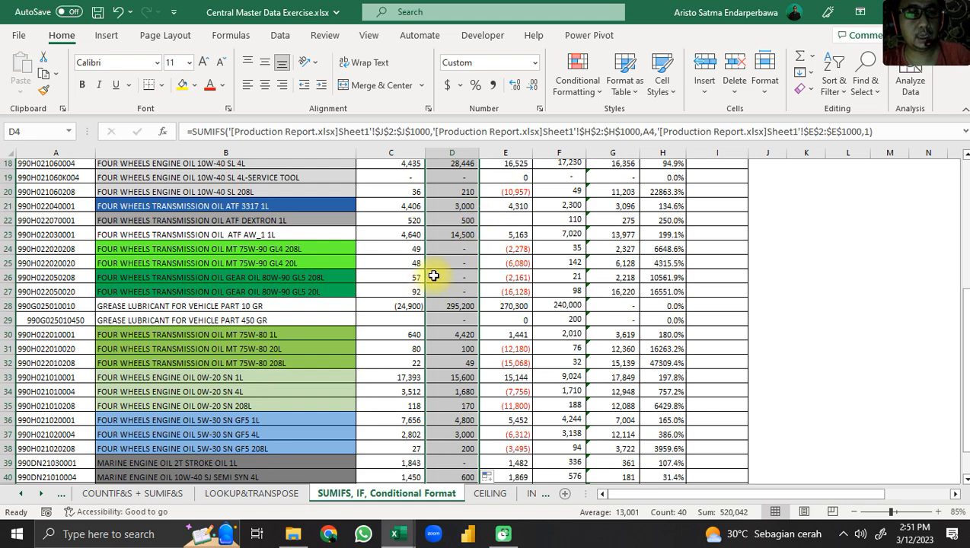
click(449, 250)
click(276, 249)
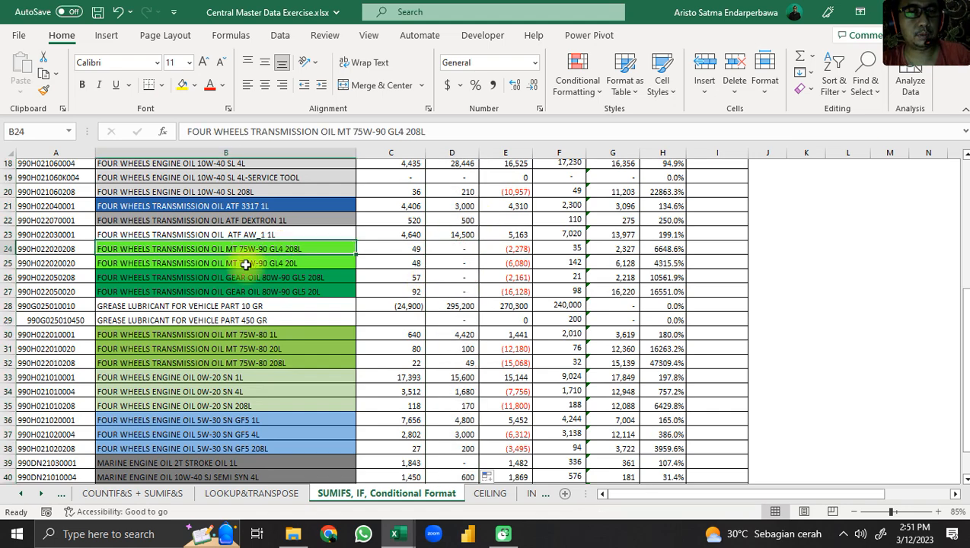
Step: Copy the item code 990H022020208 from A24 and search for it in Production Report.xlsx
click(74, 249)
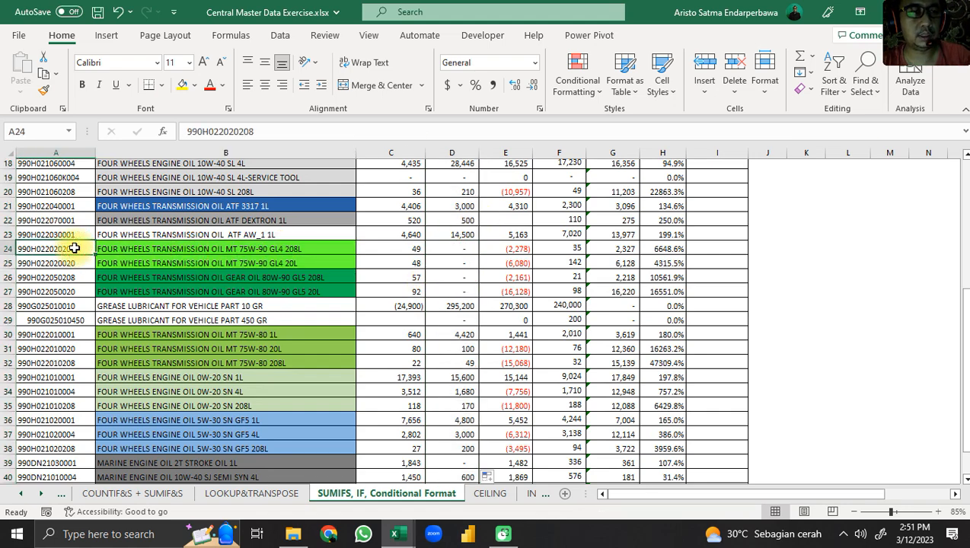
key(ctrl+c)
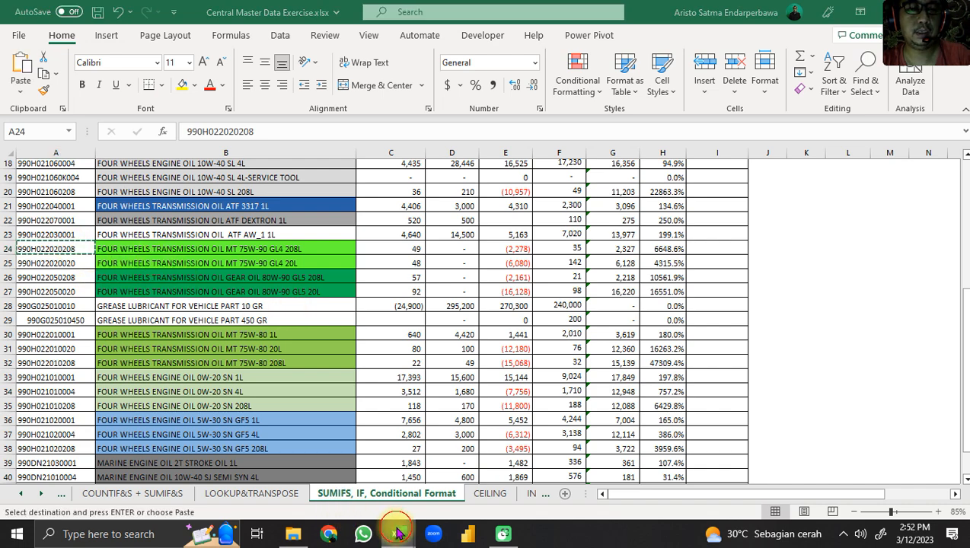
mouse_move(395, 534)
click(390, 487)
scroll(172, 312, up, 9)
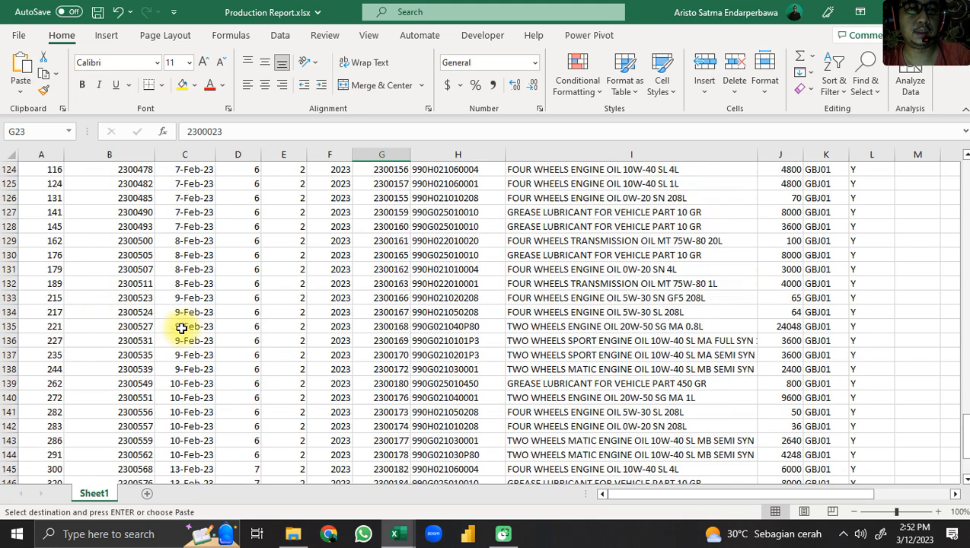
key(ctrl+f)
key(ctrl+v)
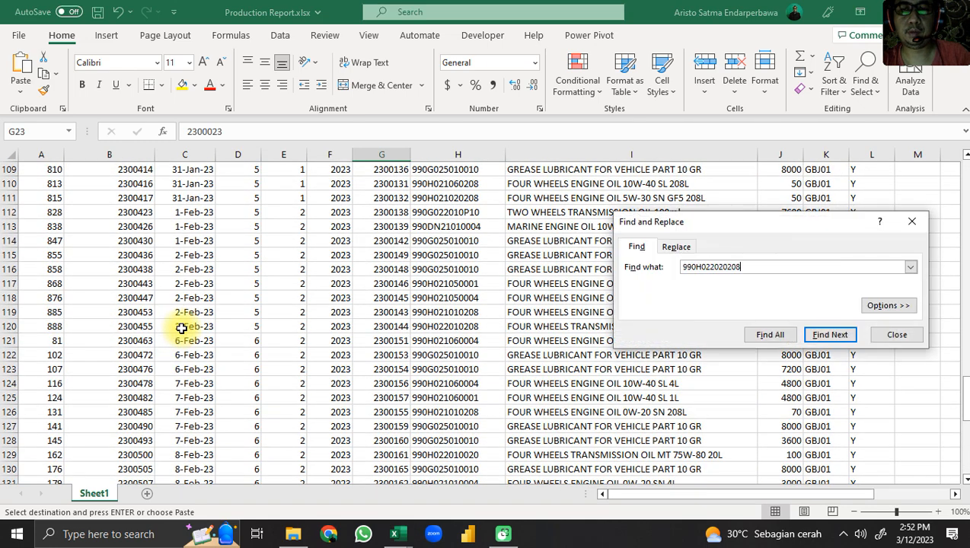
key(Return)
key(Return)
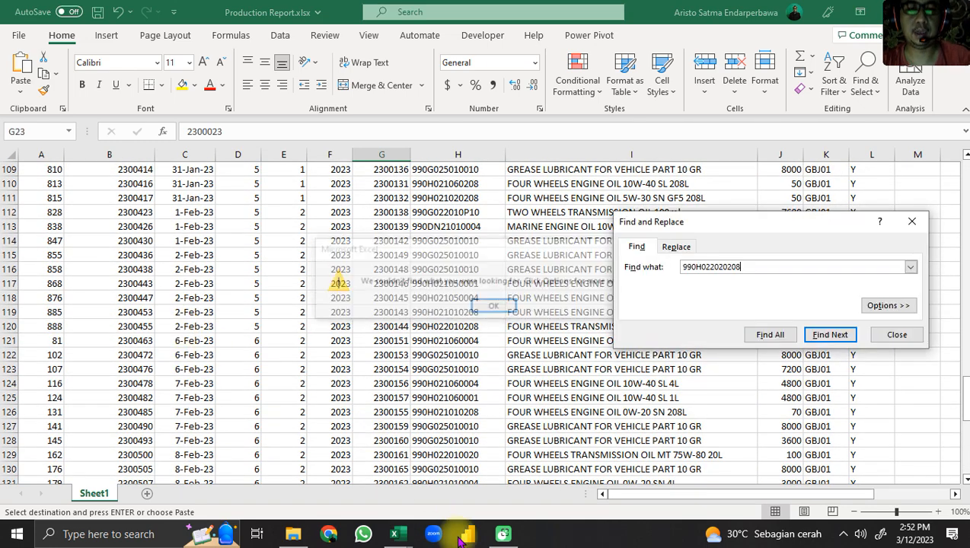
Step: Search Inbound Report 2023.xlsx for item code 990H022020208, and close the search
mouse_move(392, 538)
mouse_move(528, 502)
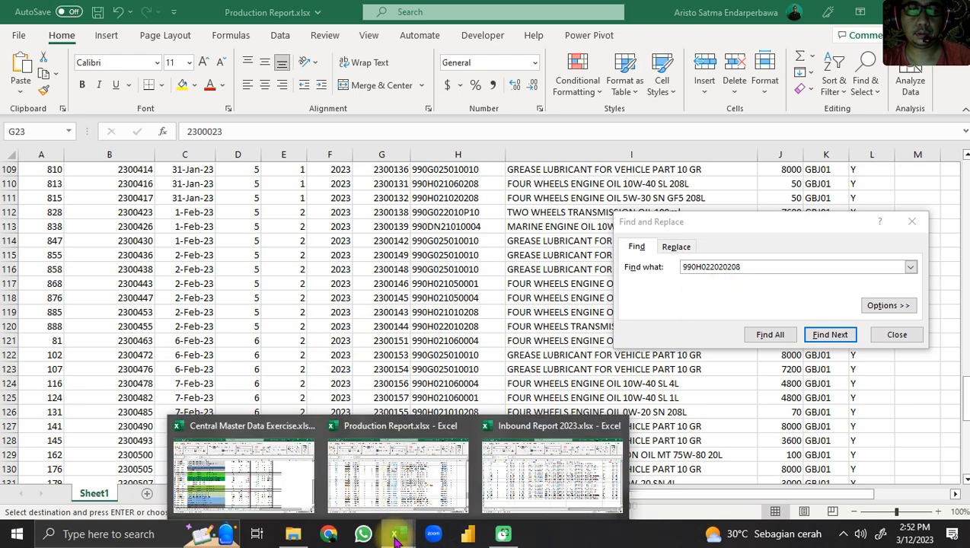
click(521, 494)
click(751, 266)
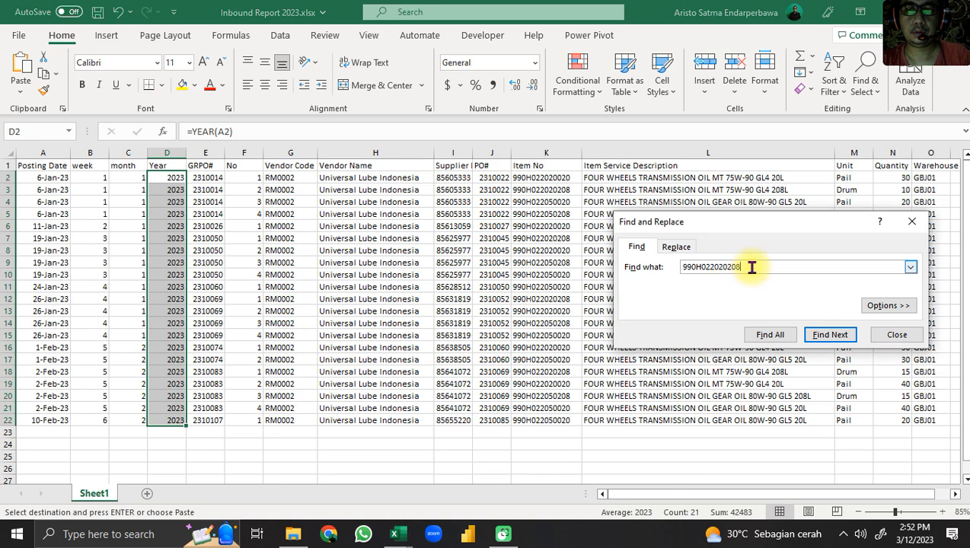
click(284, 286)
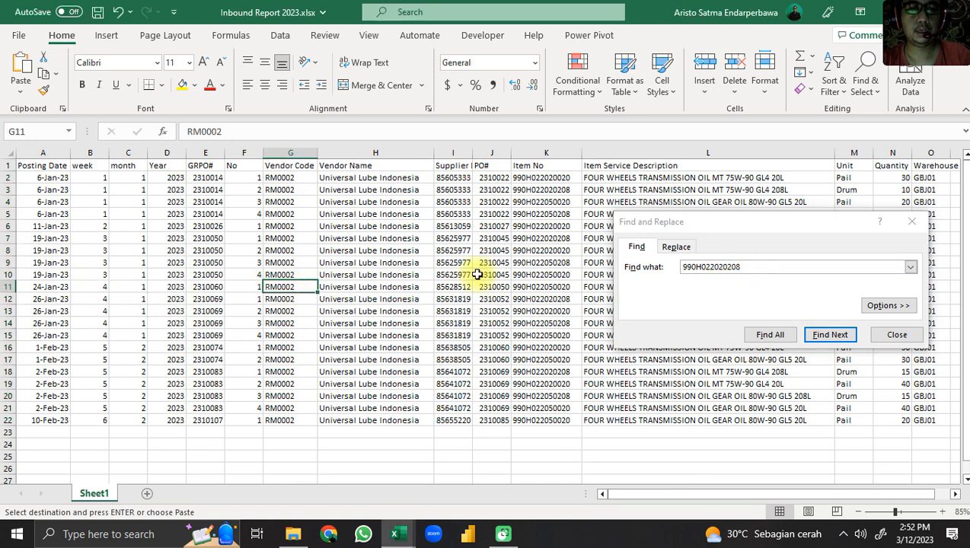
click(763, 268)
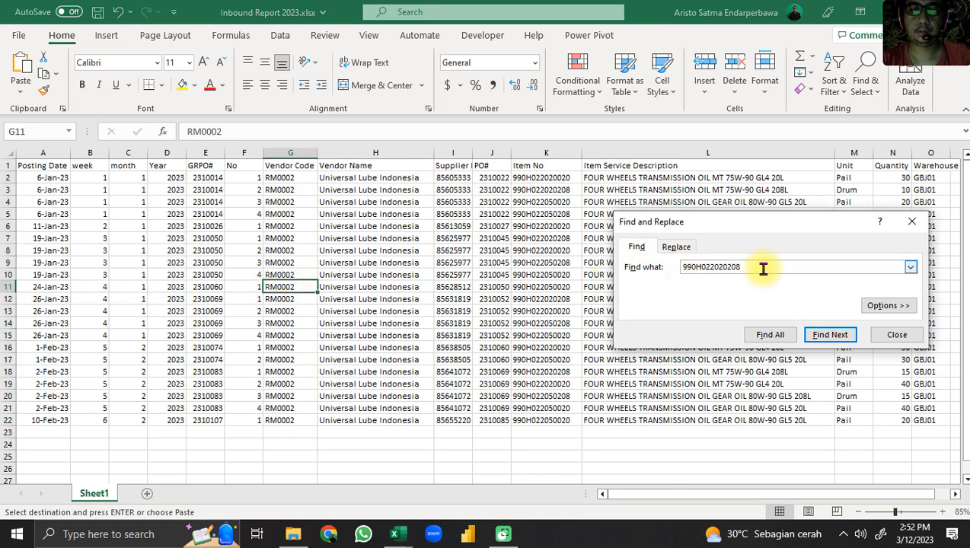
key(Return)
key(Escape)
key(Escape)
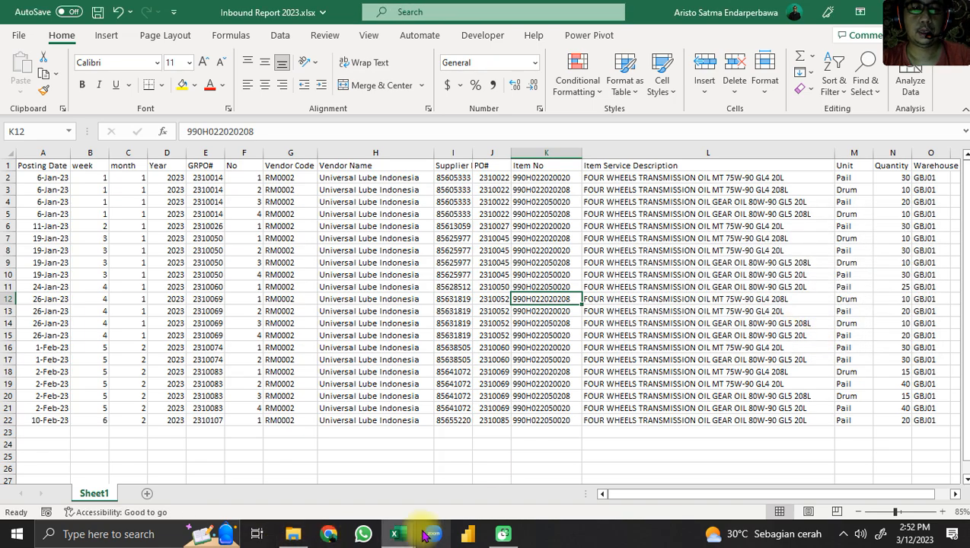
Step: Return to Central Master Data Exercise.xlsx and append a plus sign to the end of the SUMIFS formula in D4
mouse_move(401, 527)
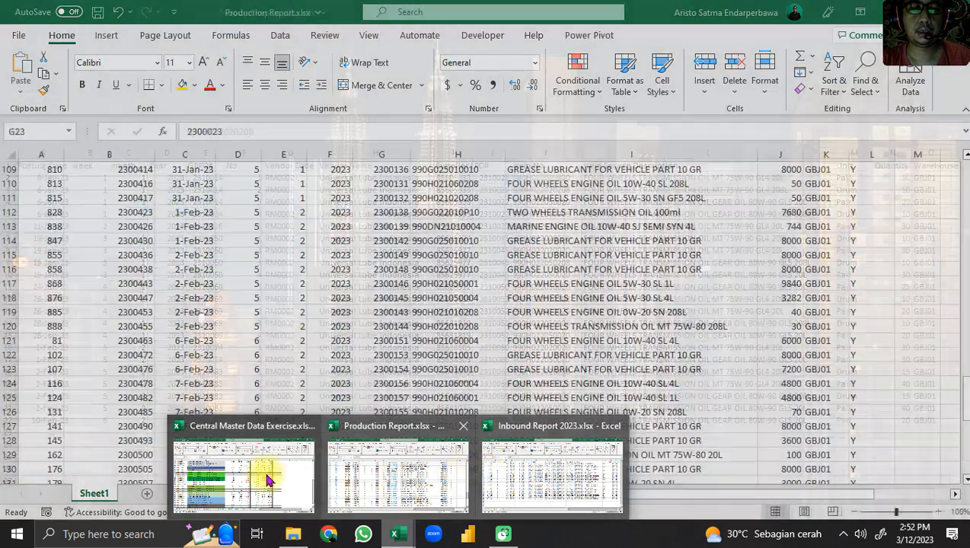
click(267, 479)
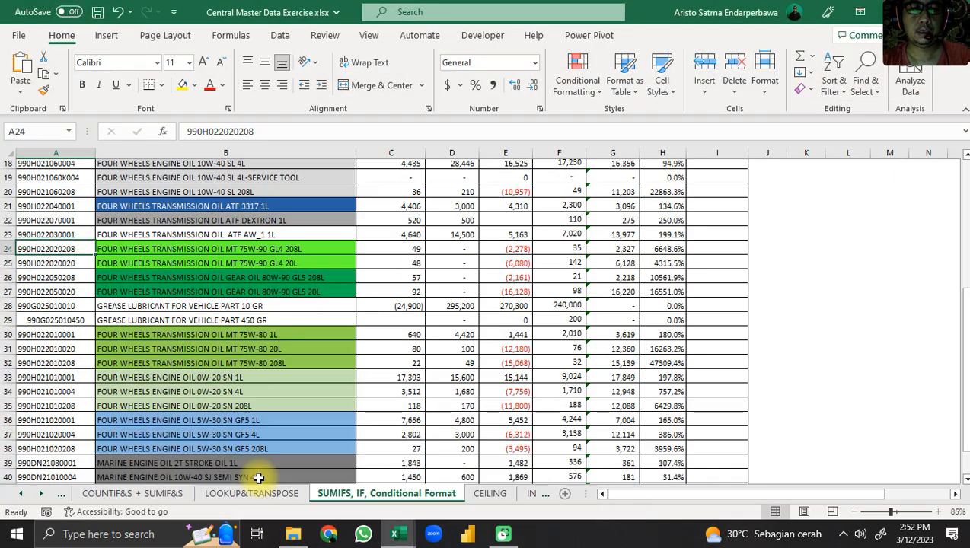
click(449, 249)
scroll(806, 186, up, 6)
click(445, 218)
click(964, 133)
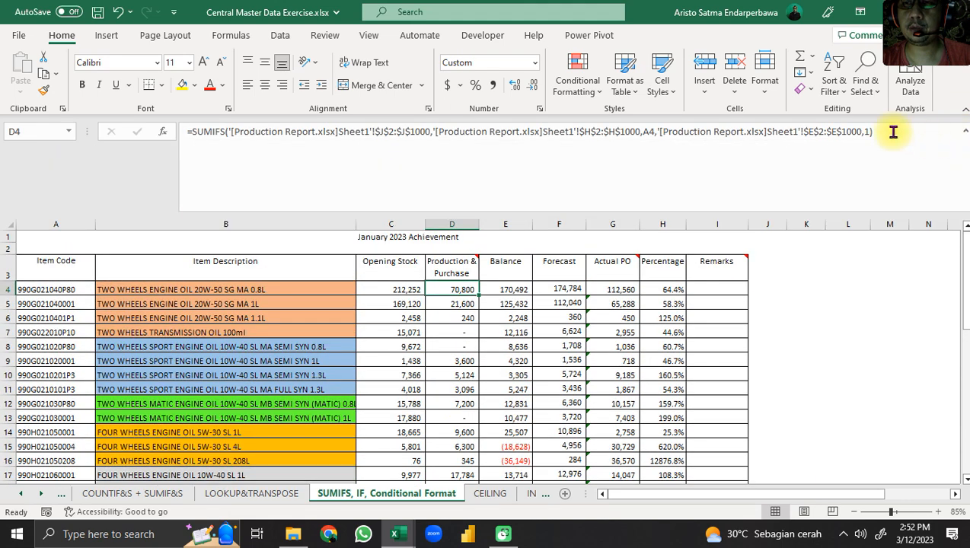
click(893, 131)
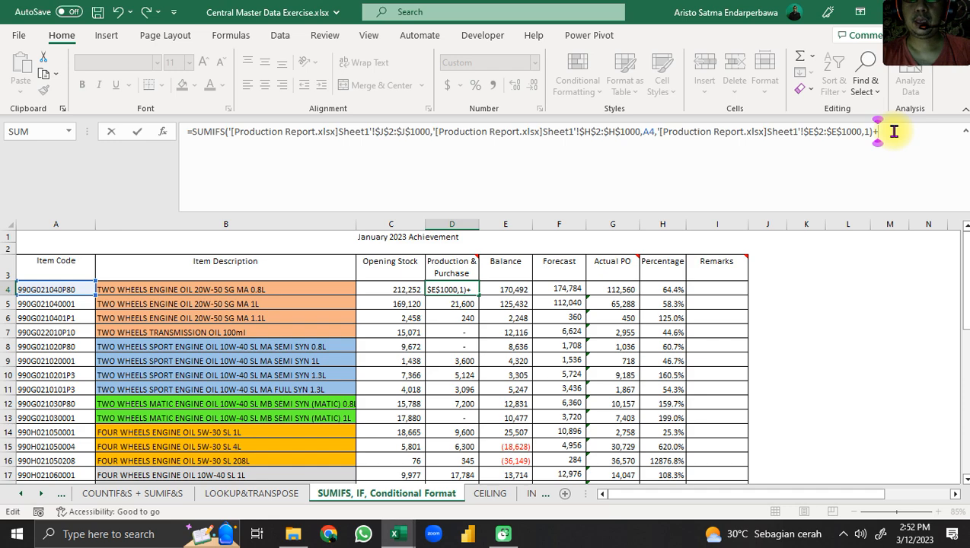
scroll(422, 363, down, 6)
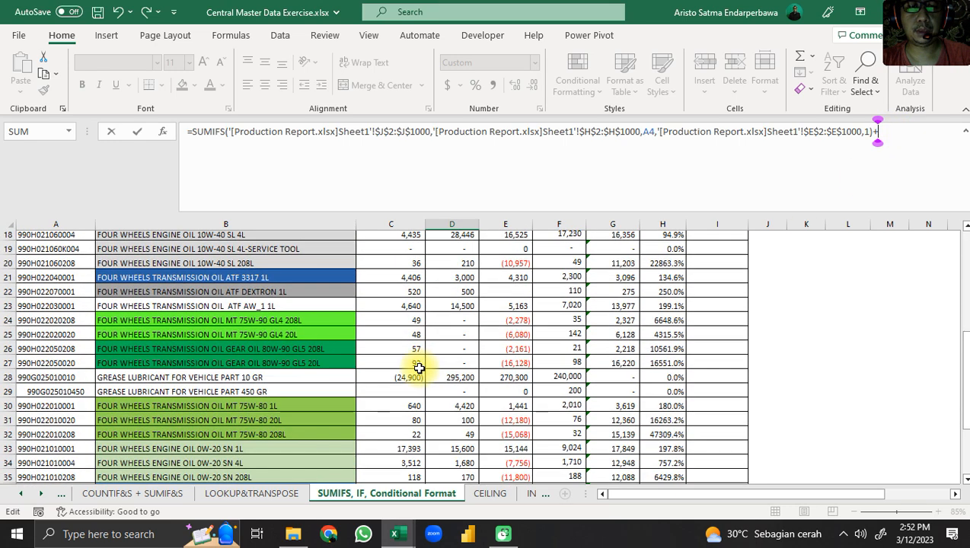
scroll(418, 369, up, 6)
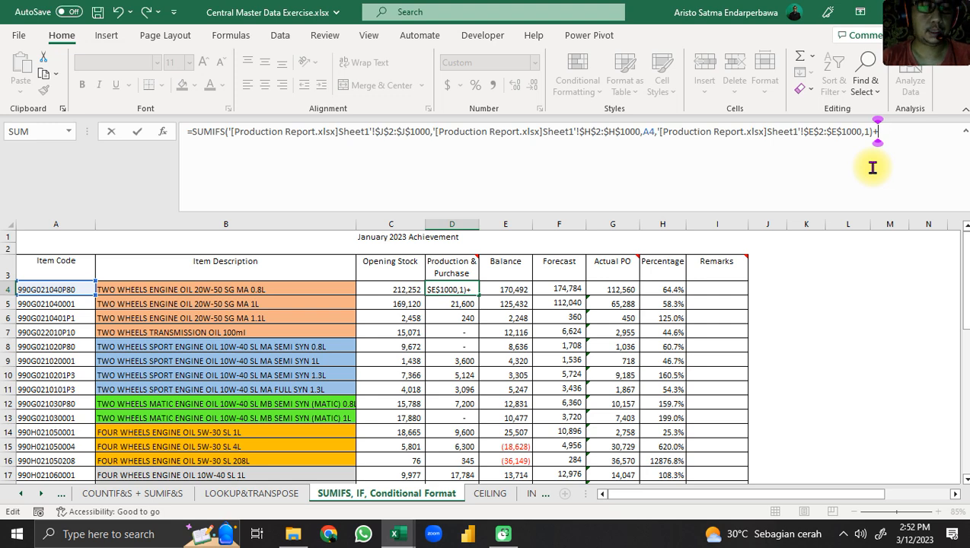
Step: Start a second SUMIFS function after the plus sign in D4's formula
text(USM)
key(BackSpace)
key(BackSpace)
text(SUM)
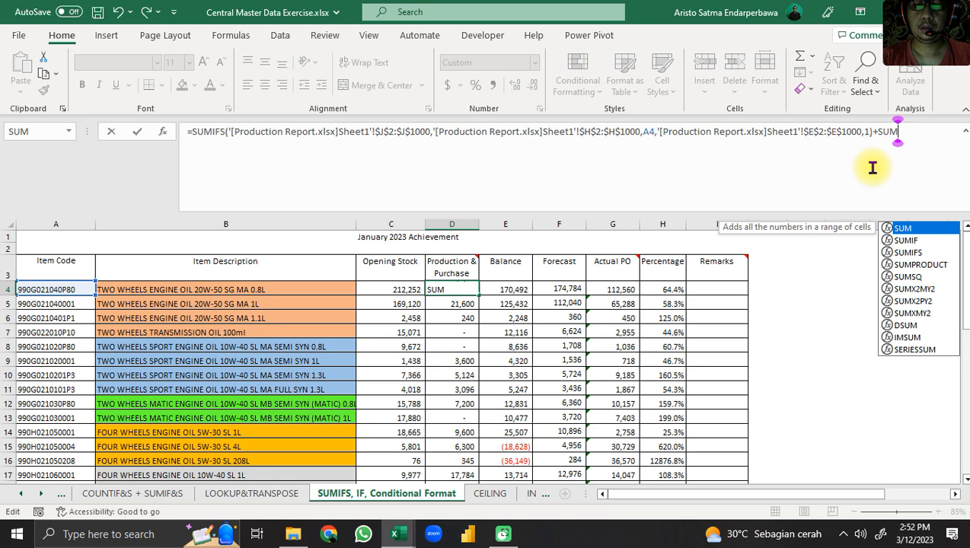
text(IFS()
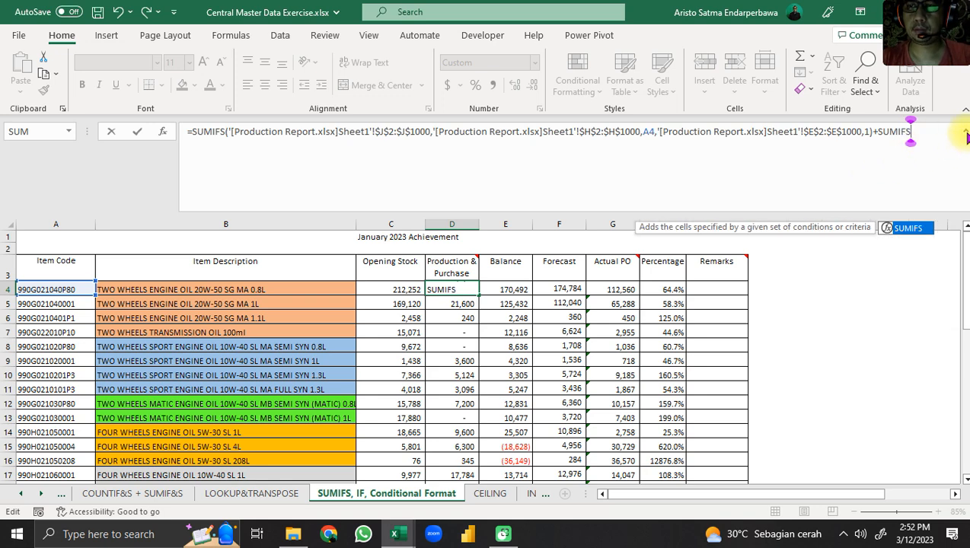
click(965, 135)
text(()
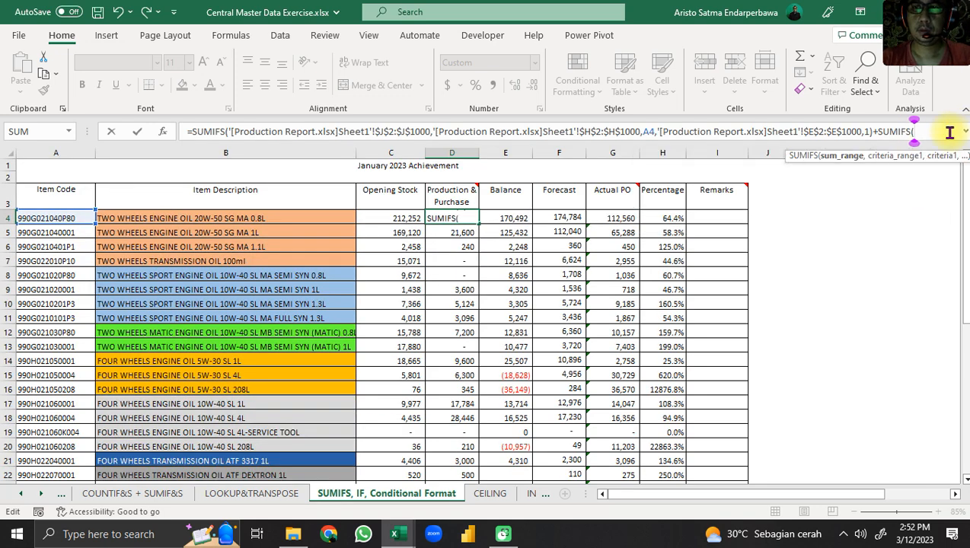
Step: Use the Quantity cells N2:N22 in Inbound Report 2023.xlsx as the second SUMIFS function's sum range
click(398, 537)
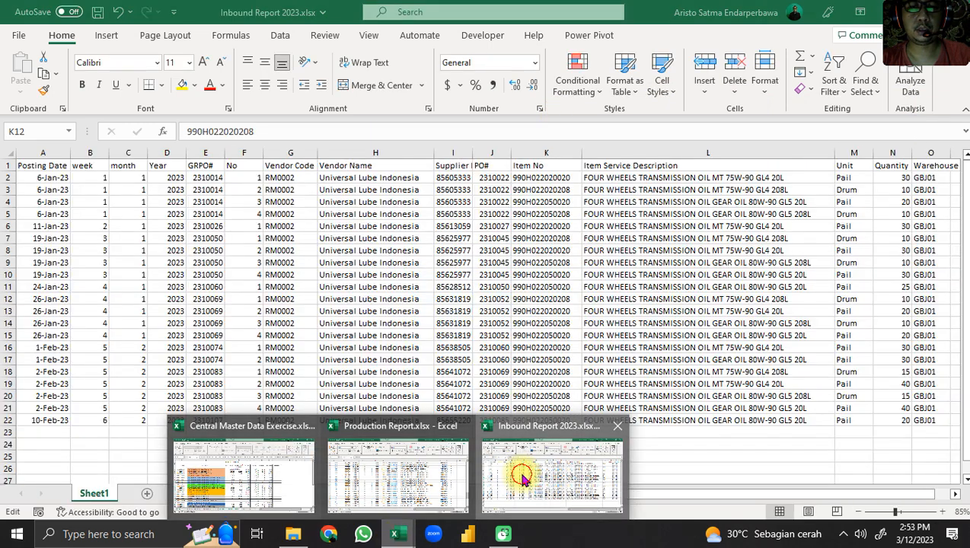
click(524, 475)
click(891, 178)
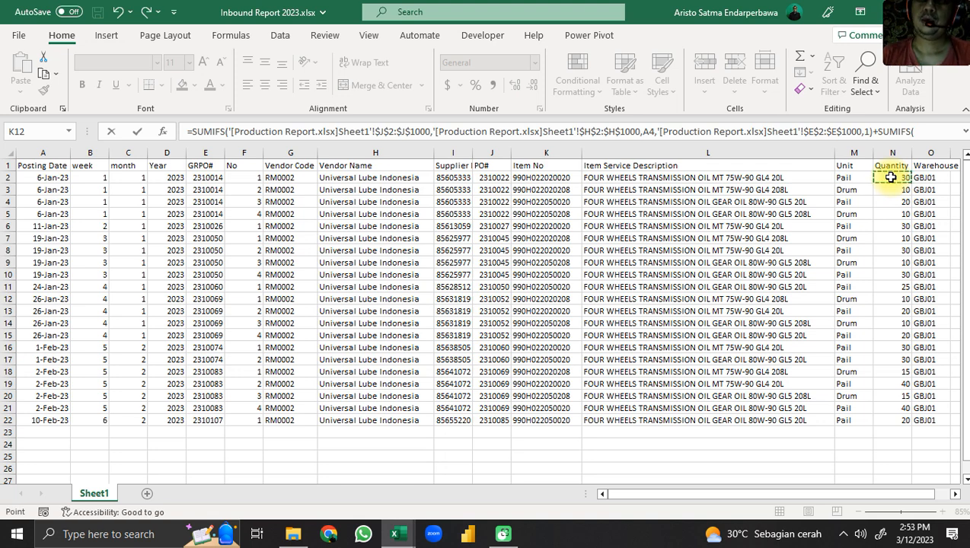
key(ctrl+shift+Down)
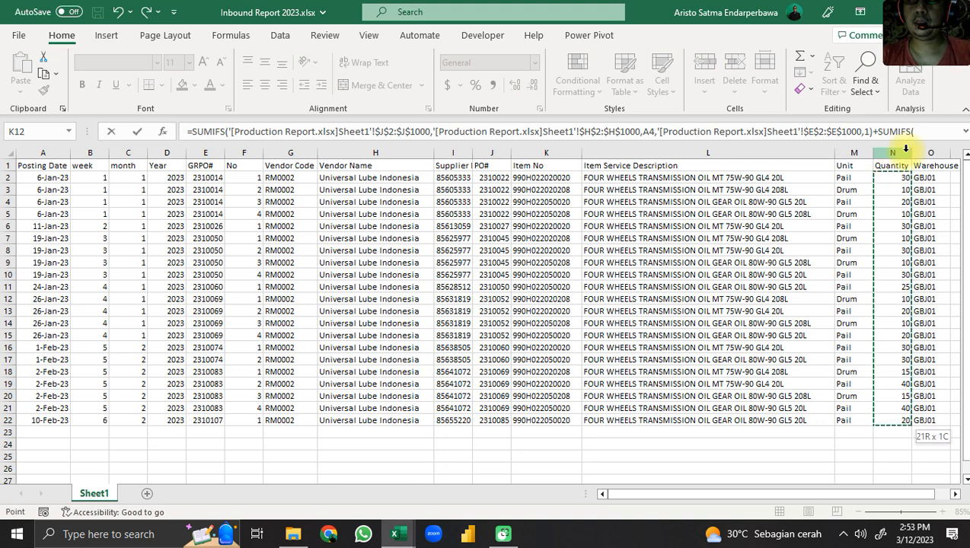
click(963, 131)
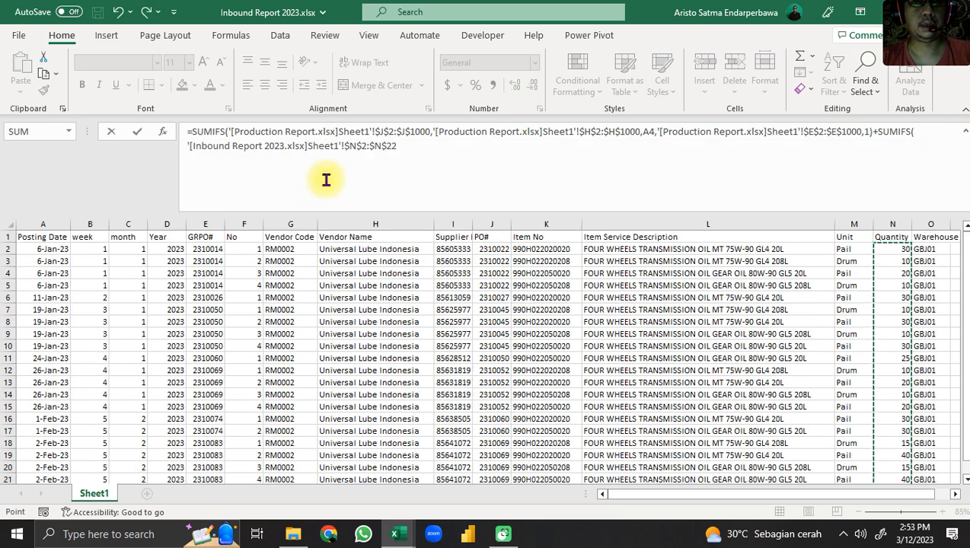
click(420, 148)
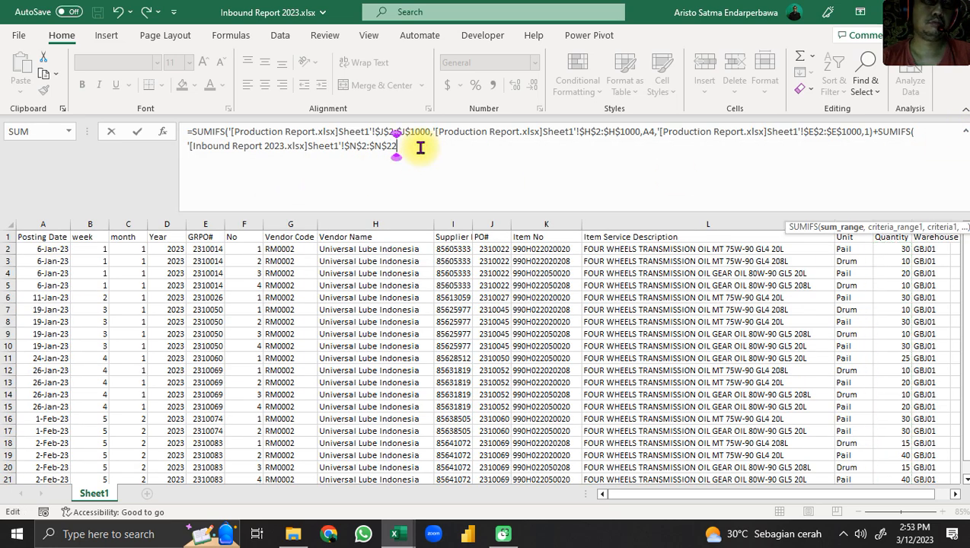
Step: Open the second SUMIFS function's arguments and extend its sum range to $N$2:$N$200
click(162, 131)
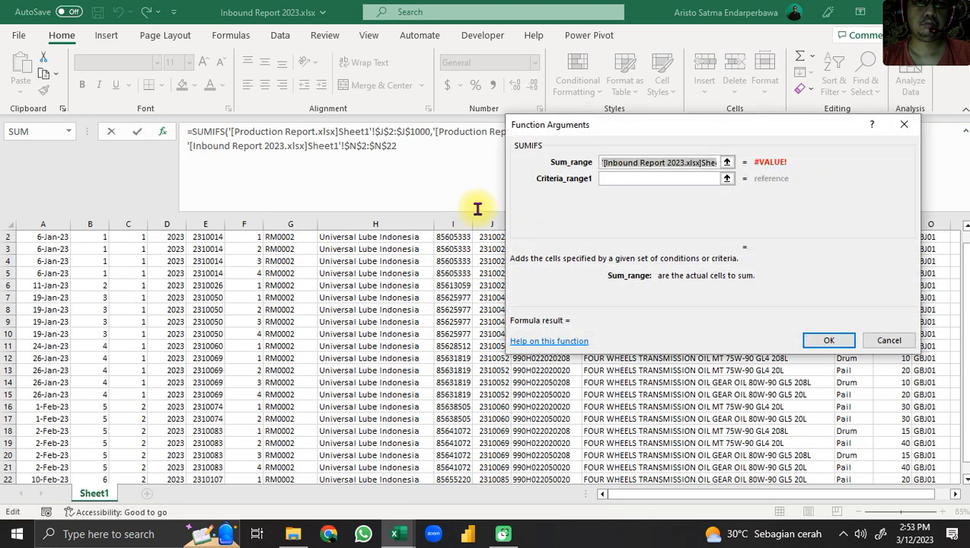
drag(676, 163, 844, 160)
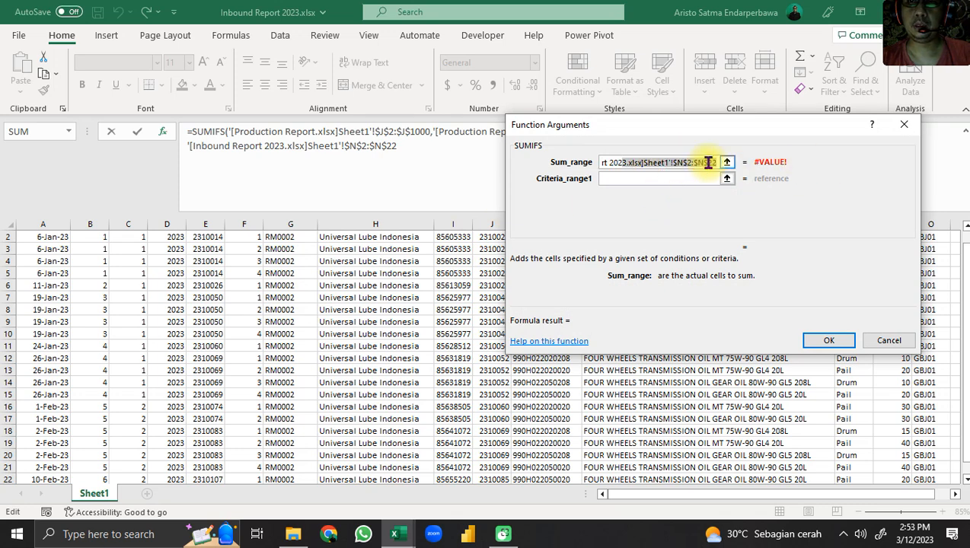
drag(708, 162, 788, 169)
key(BackSpace)
text(00)
key(Tab)
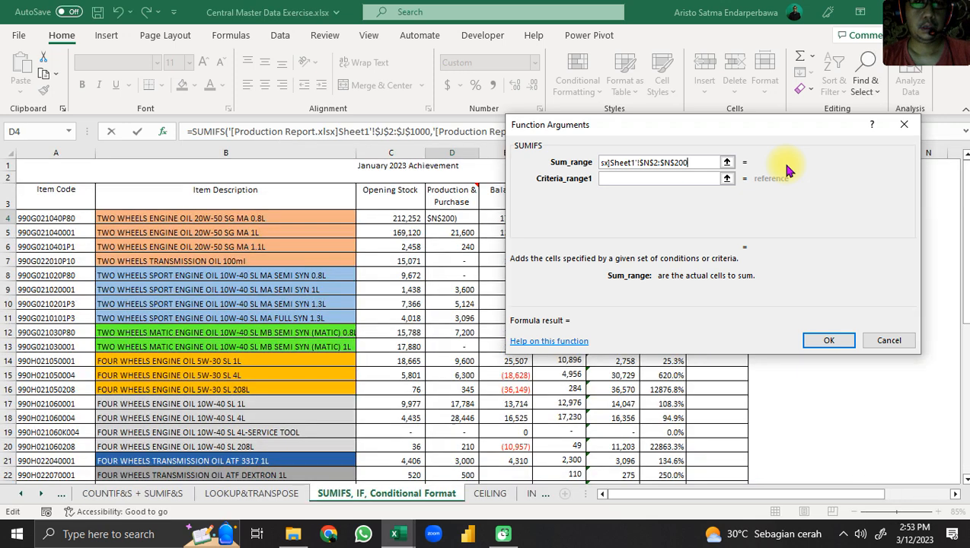
Step: Set the first criterion to A4 and its criteria range to the Item No cells $K$2:$K$200 in Inbound Report 2023.xlsx
click(618, 195)
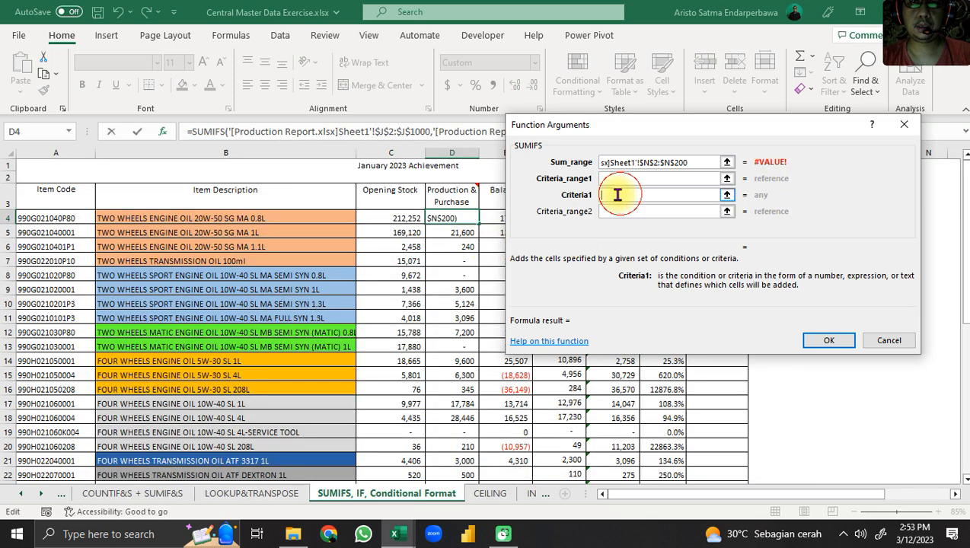
click(47, 218)
click(618, 178)
click(395, 533)
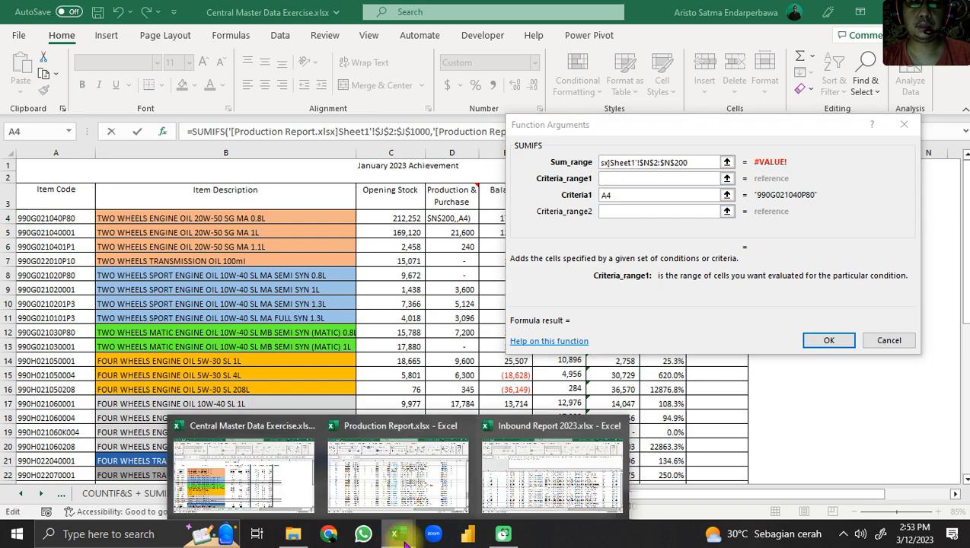
click(543, 491)
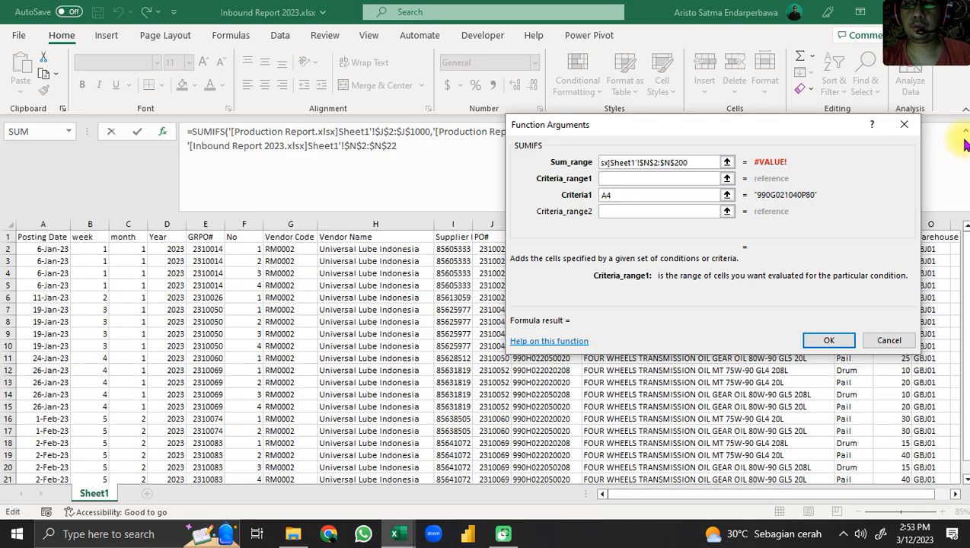
drag(750, 133, 460, 356)
click(557, 181)
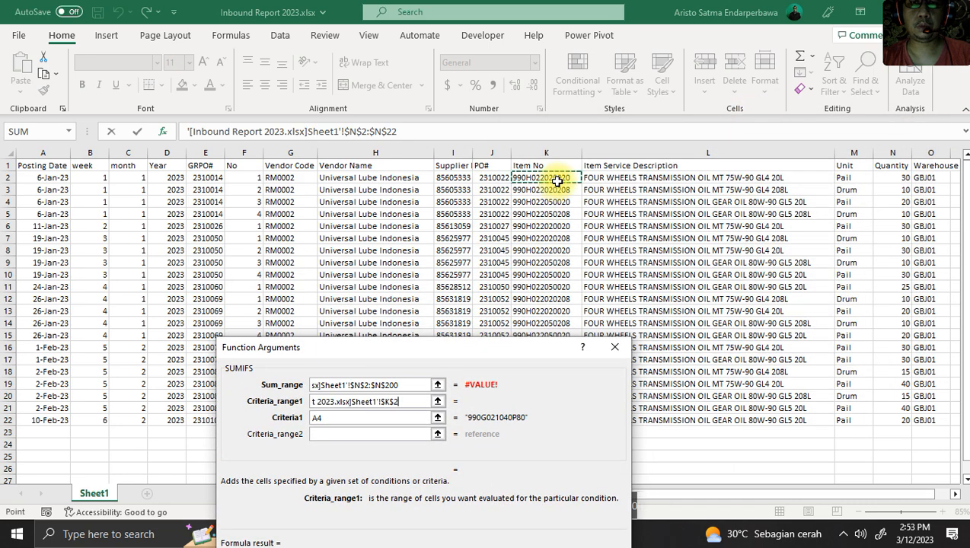
key(ctrl+shift+Down)
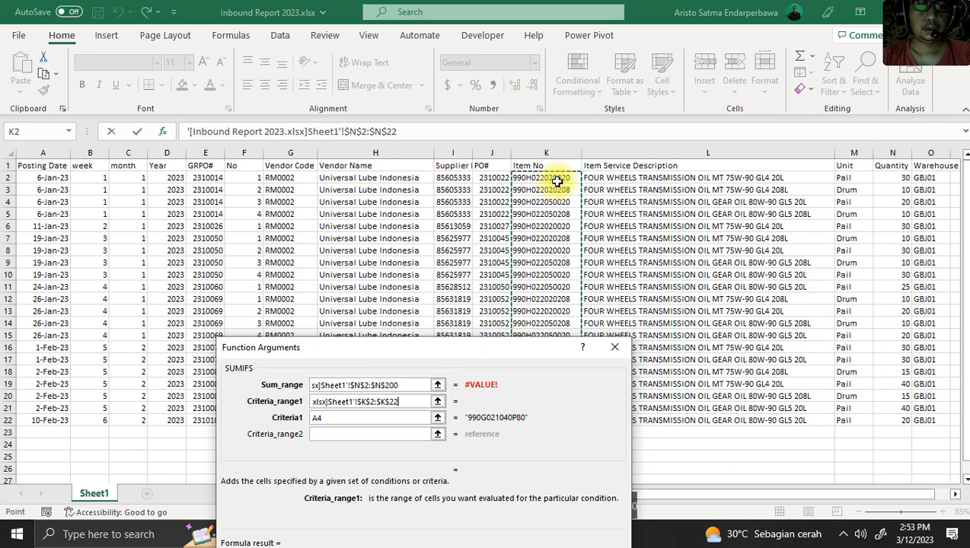
key(BackSpace)
key(BackSpace)
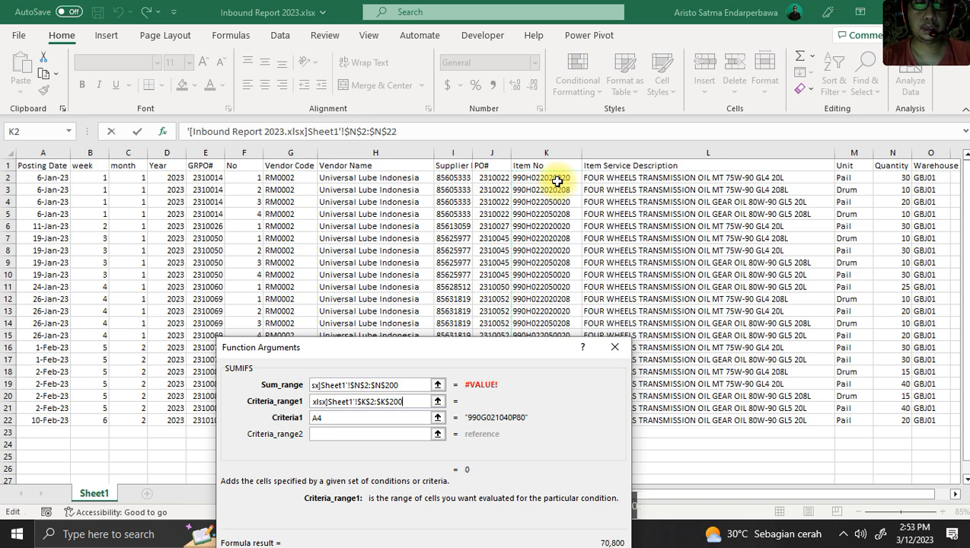
key(Tab)
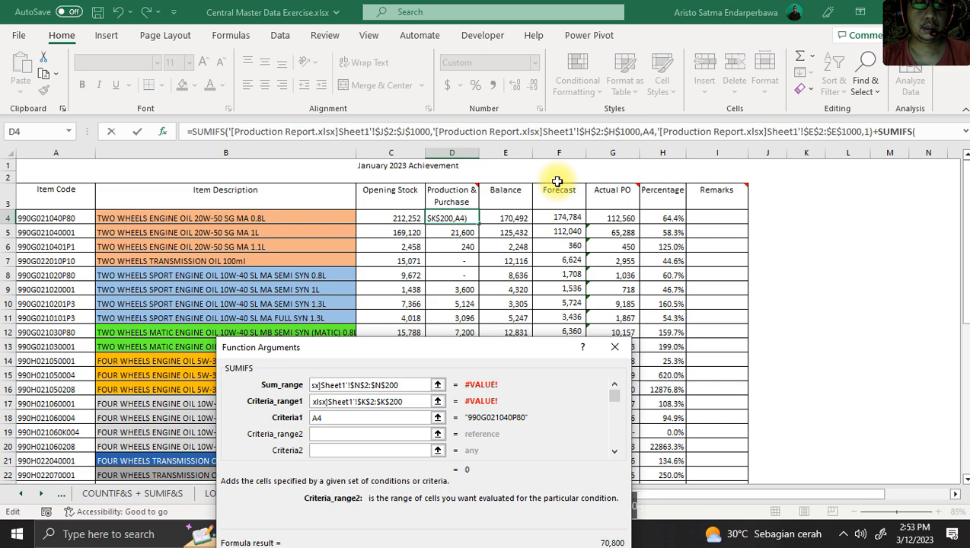
Step: Add the month cells $C$2:$C$200 of Inbound Report 2023.xlsx as the second criteria range with criterion 1, and confirm the formula
drag(385, 348, 708, 163)
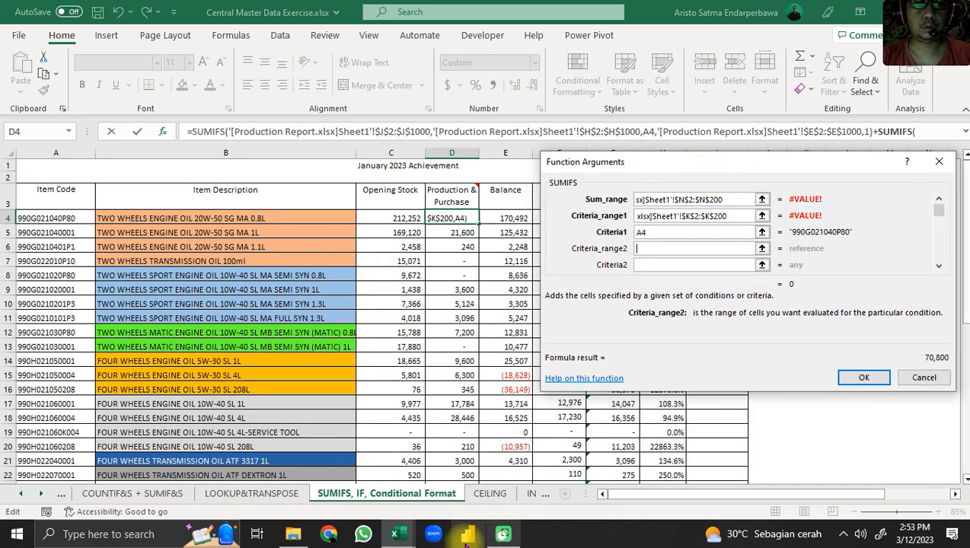
mouse_move(395, 534)
click(586, 466)
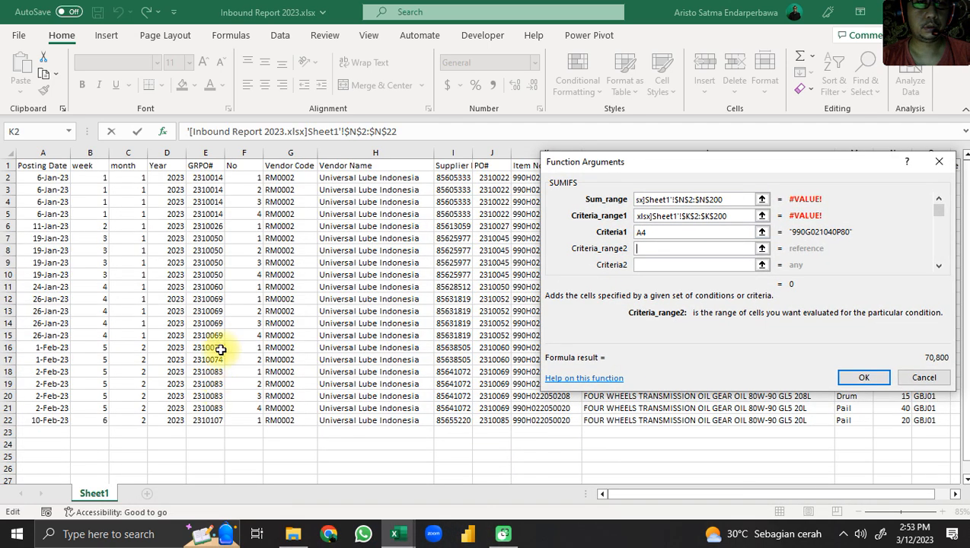
click(127, 178)
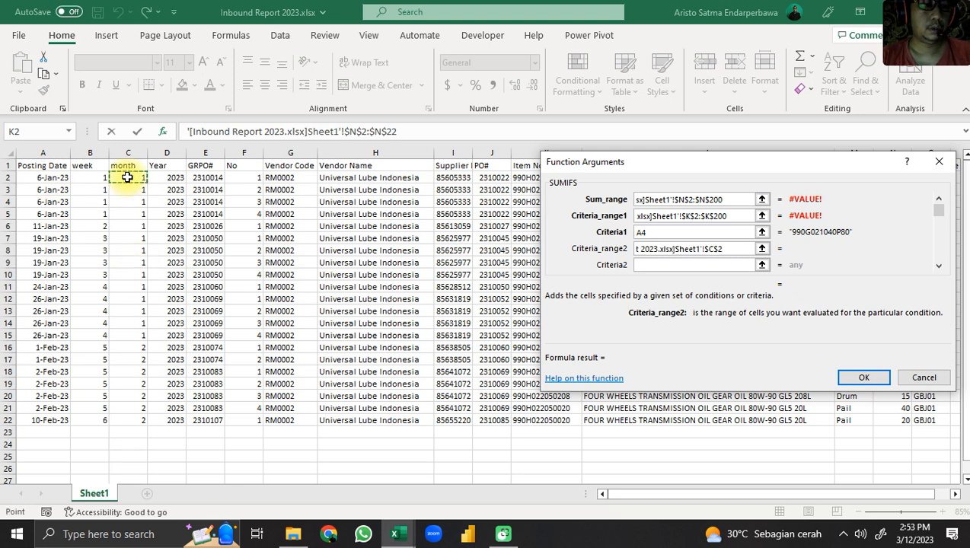
key(ctrl+shift+Down)
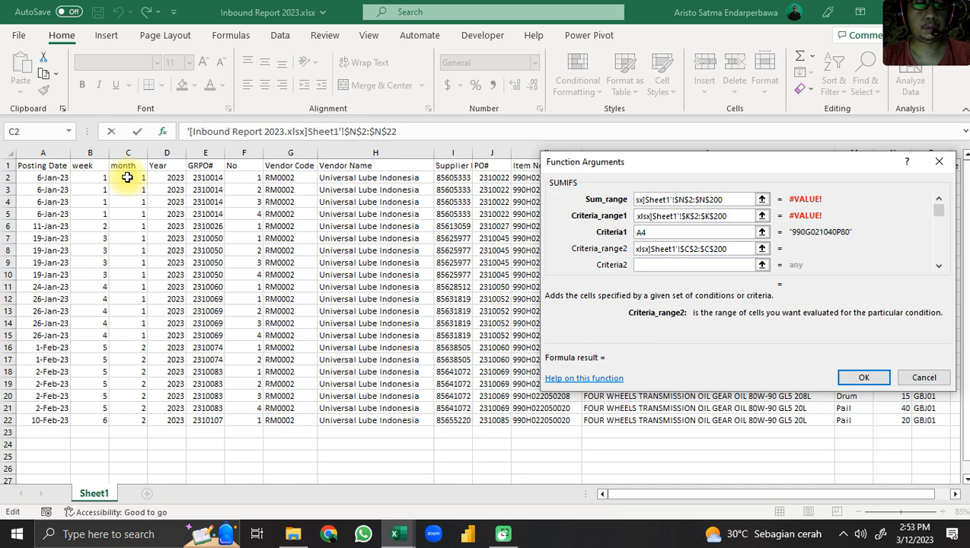
key(Tab)
text(1)
key(Return)
Step: Fill the combined SUMIFS formula from D4 down the Production & Purchase column
scroll(530, 265, down, 1)
scroll(530, 265, up, 2)
scroll(319, 356, down, 2)
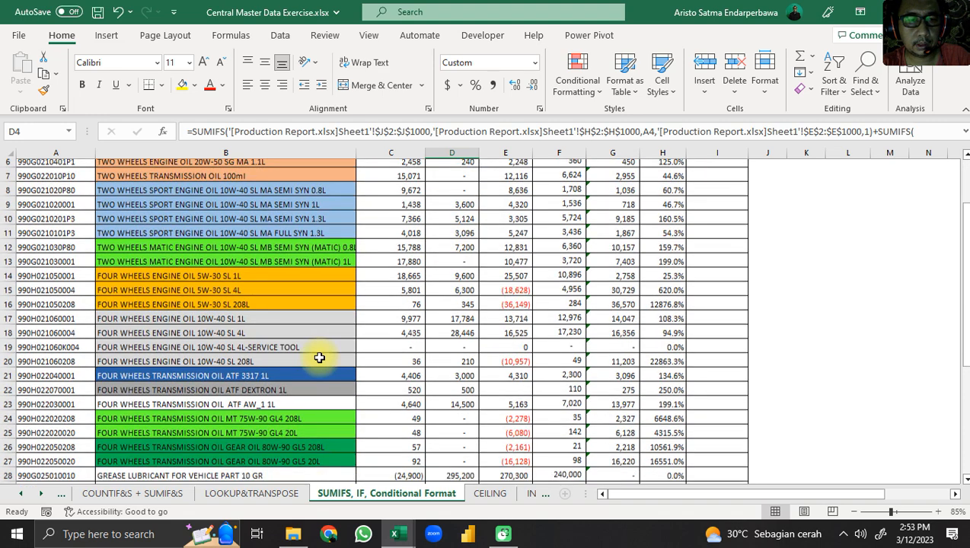
scroll(320, 357, down, 1)
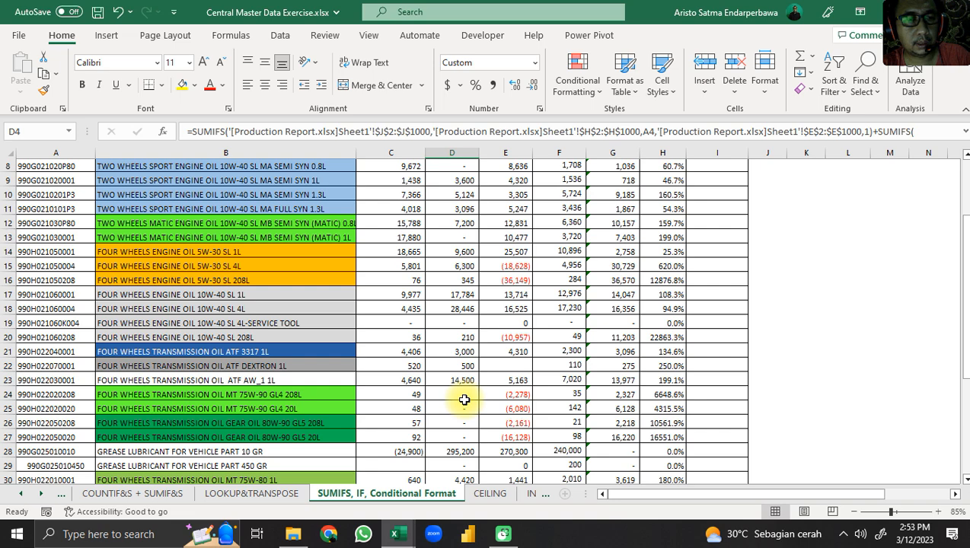
scroll(453, 439, up, 3)
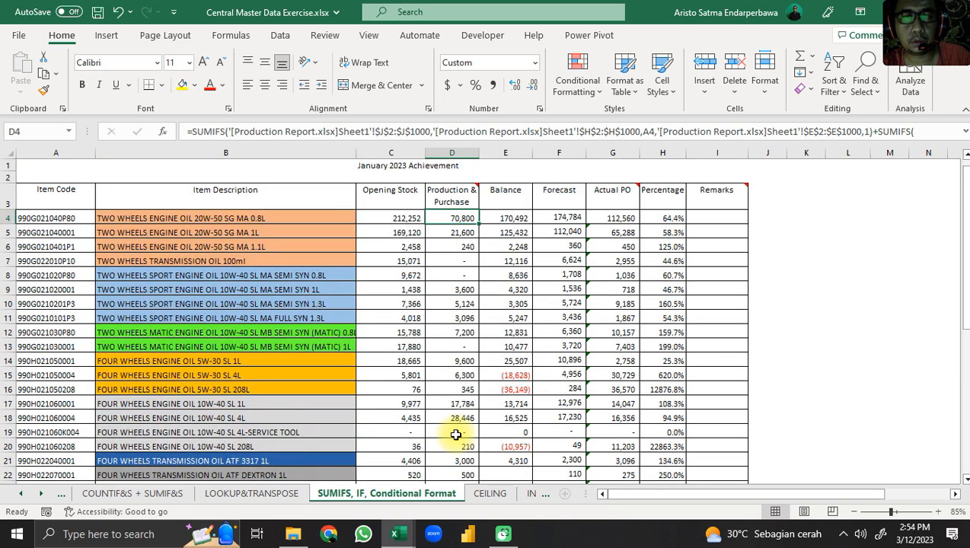
double_click(479, 226)
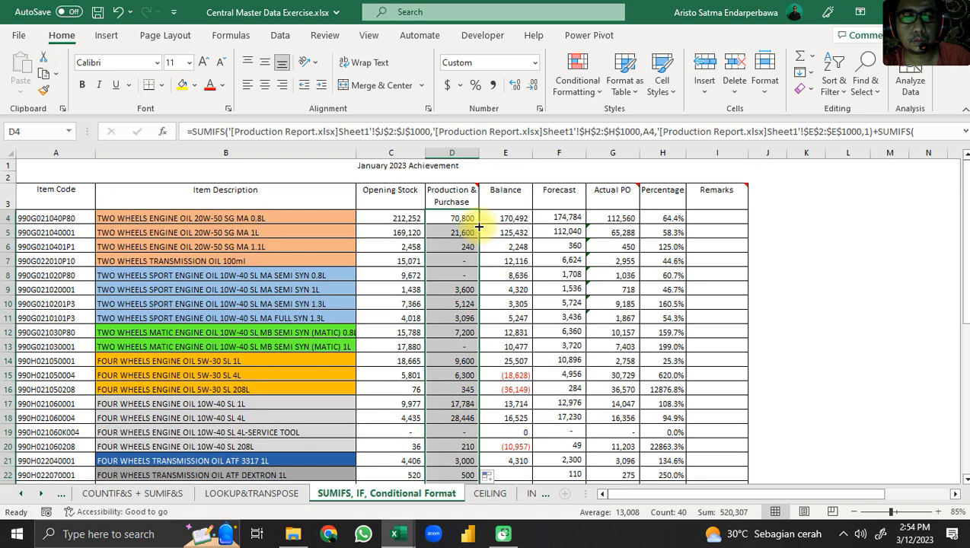
Step: Review the filled Production & Purchase values, including the transmission oil items in rows 24 to 27
scroll(479, 227, down, 9)
scroll(478, 228, up, 2)
scroll(477, 229, up, 2)
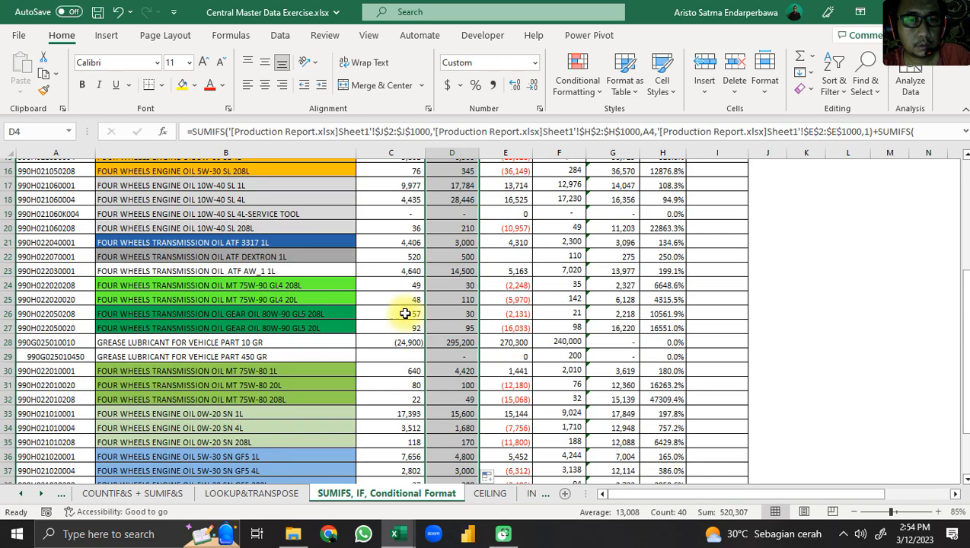
click(448, 293)
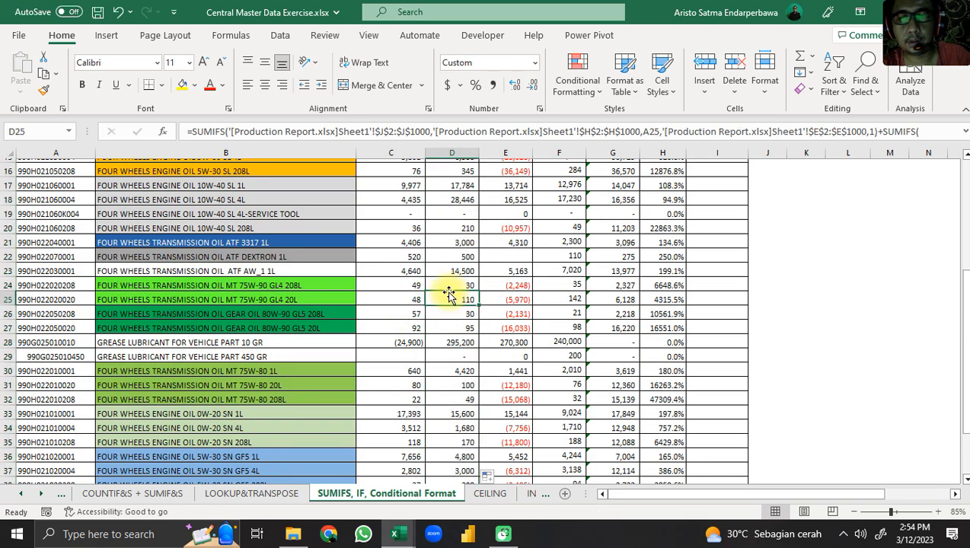
scroll(449, 291, up, 5)
scroll(448, 292, down, 2)
scroll(449, 293, up, 2)
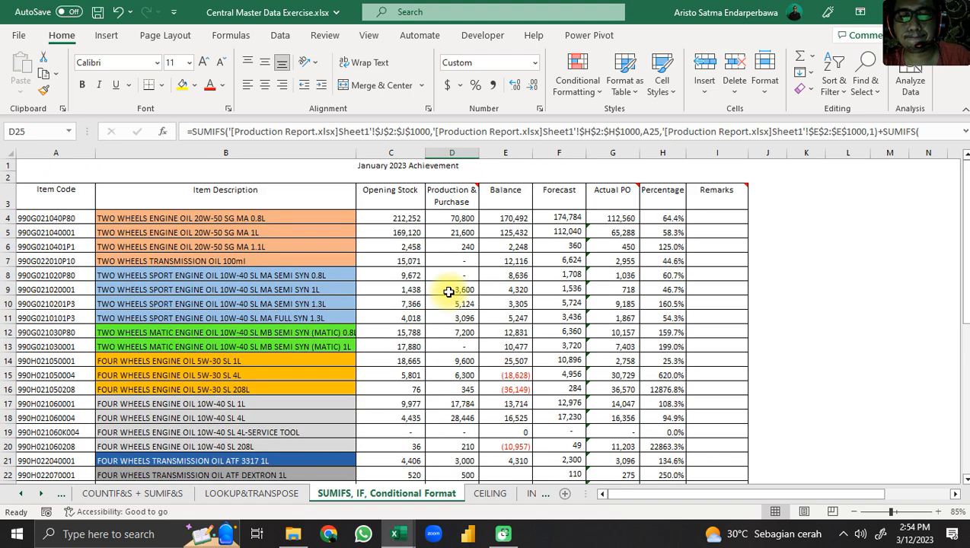
scroll(448, 292, down, 3)
scroll(449, 292, down, 3)
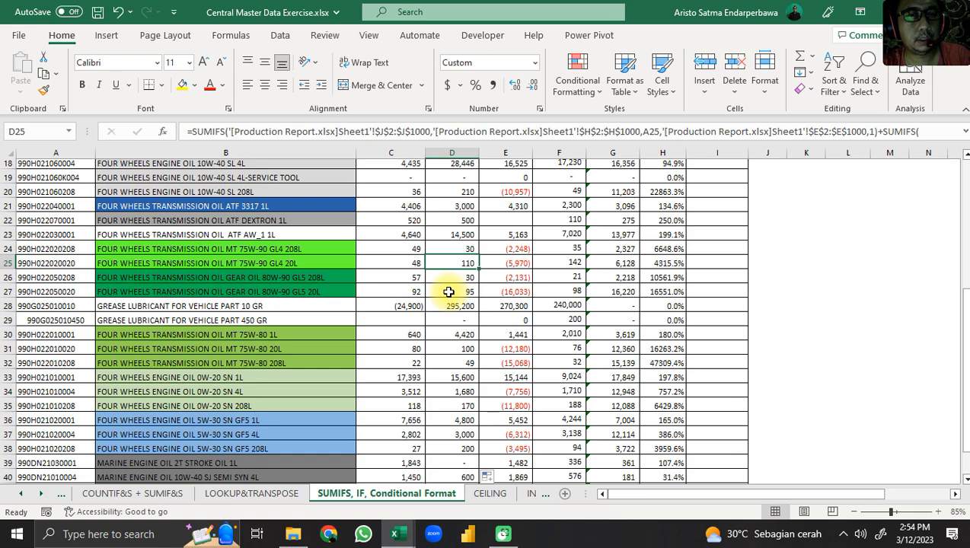
scroll(448, 292, up, 6)
click(456, 219)
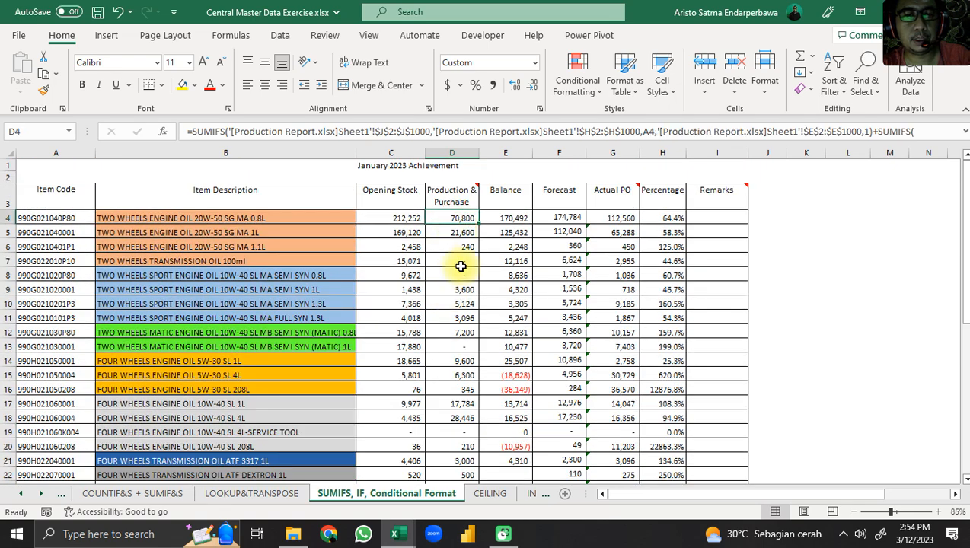
click(457, 333)
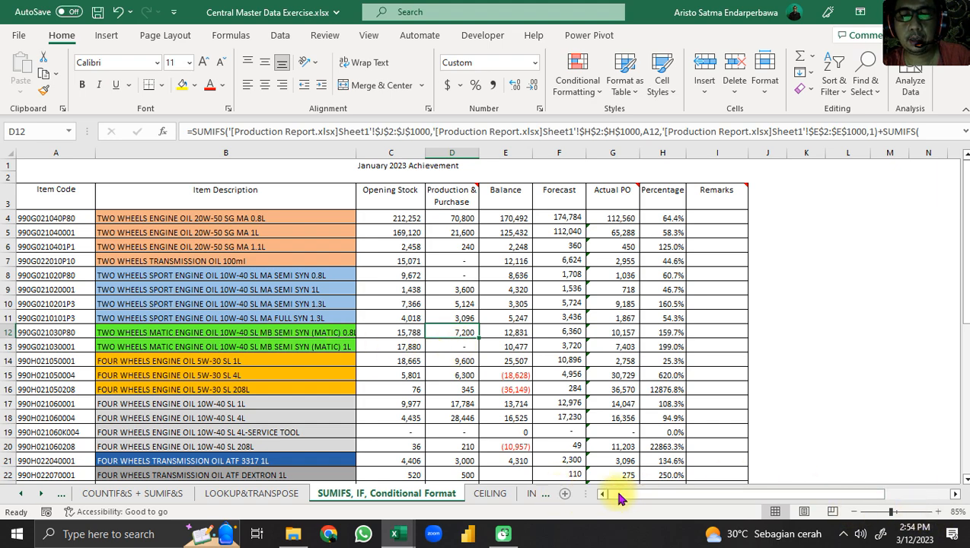
Step: Read the instruction note attached to the Remarks header in I3
drag(622, 495, 761, 497)
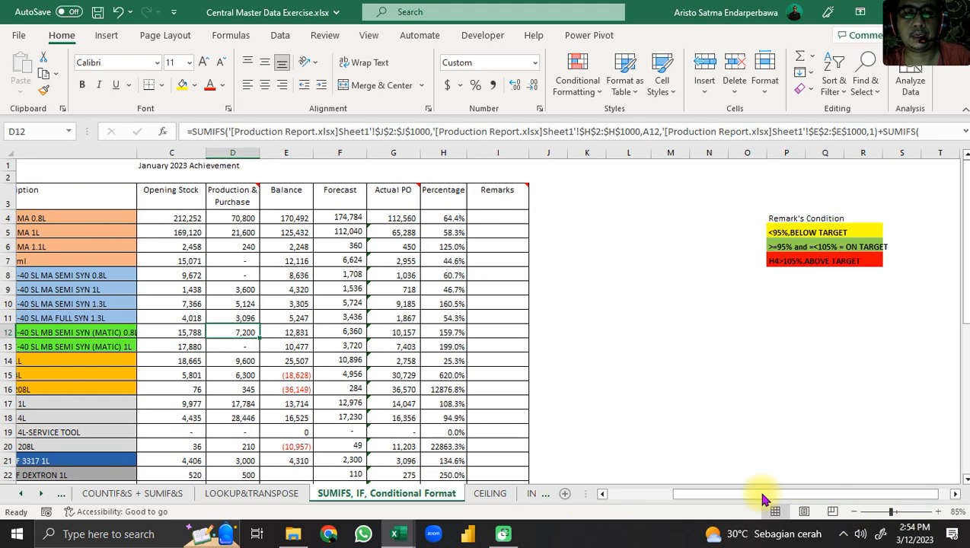
click(481, 202)
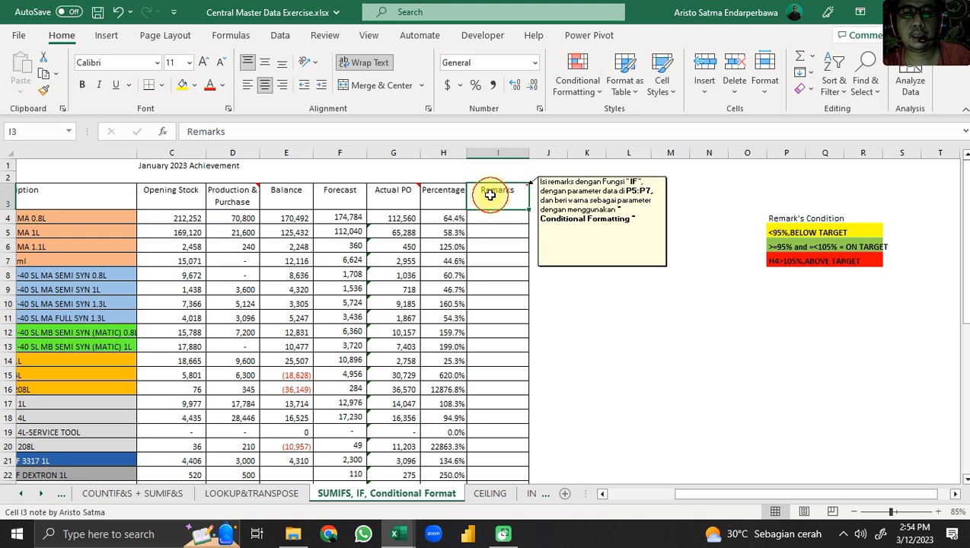
click(493, 243)
click(500, 197)
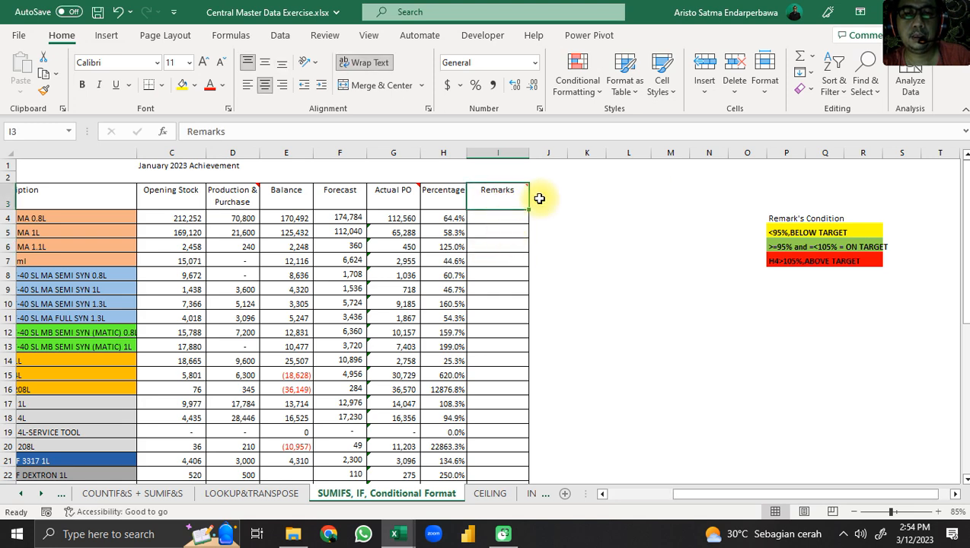
mouse_move(506, 202)
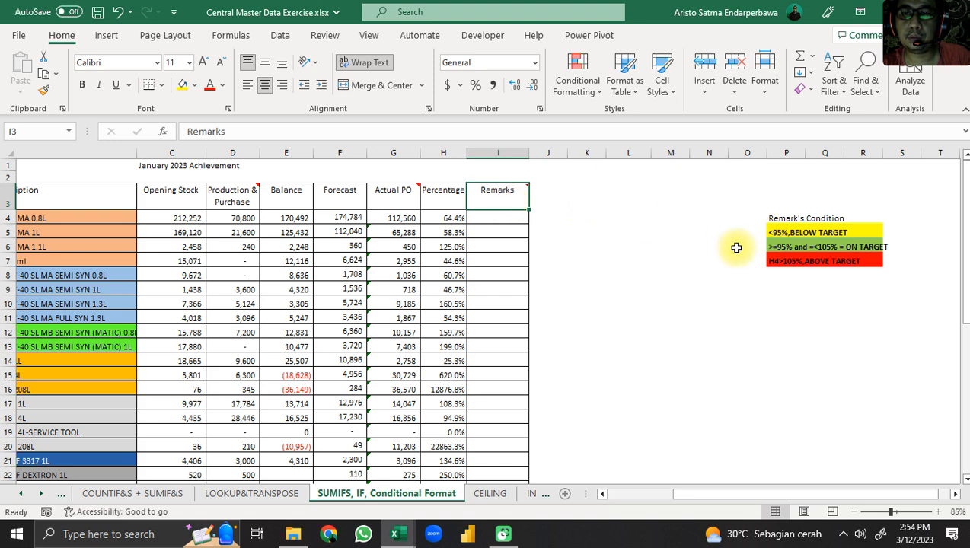
Step: Examine the three Remark's Condition rules in P5:P7
drag(784, 232, 789, 260)
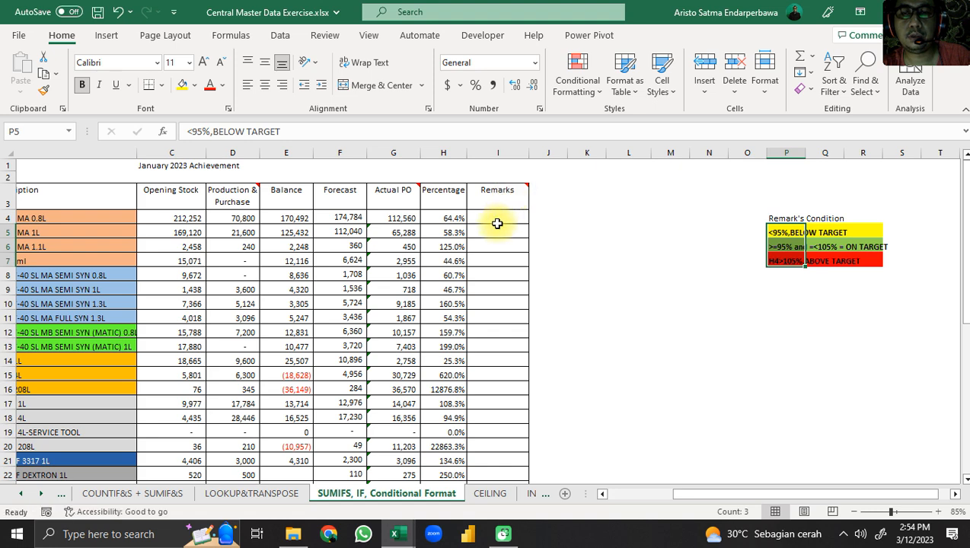
click(826, 246)
click(783, 235)
click(785, 247)
click(784, 274)
click(793, 249)
click(796, 232)
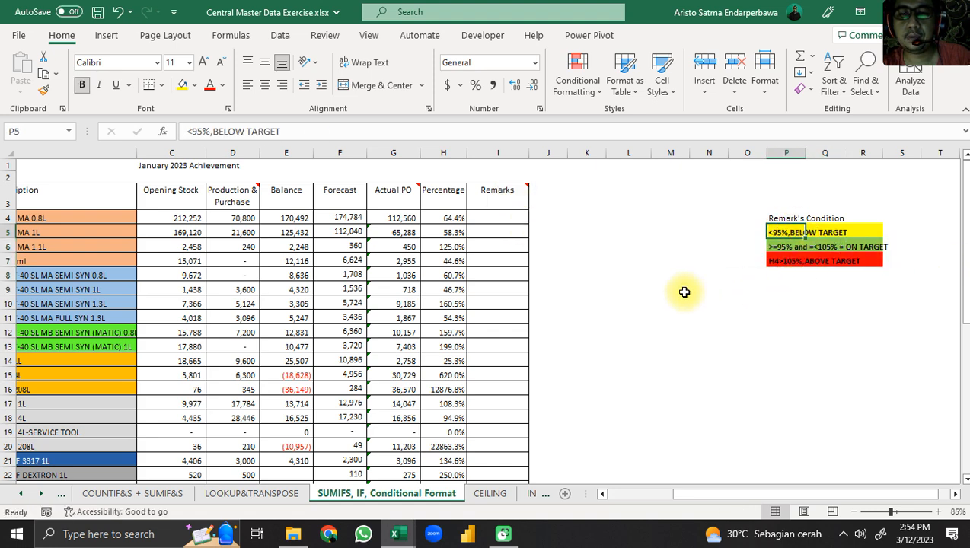
Step: Compare the January 2023 percentage in H4 with the below, on and above target rules in P5:P7
click(434, 221)
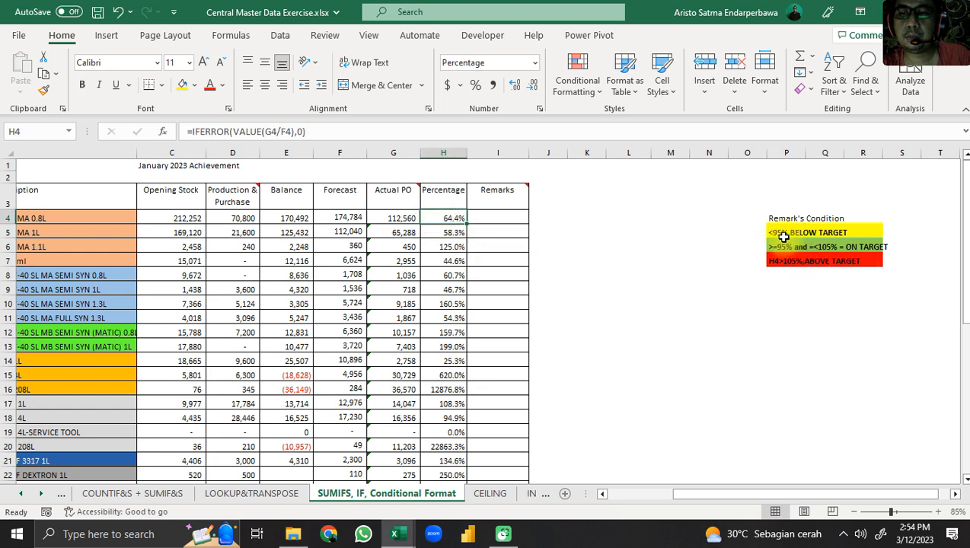
click(494, 220)
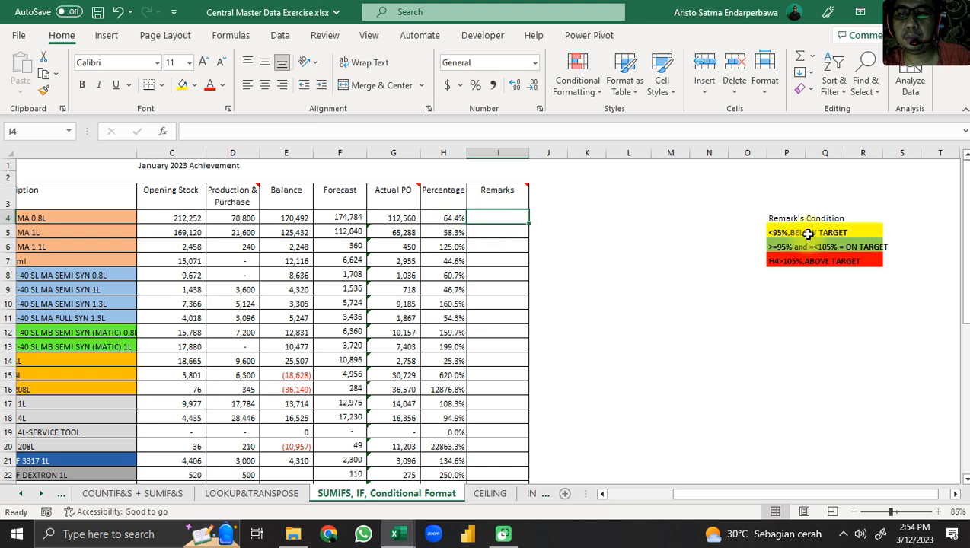
click(809, 234)
click(501, 219)
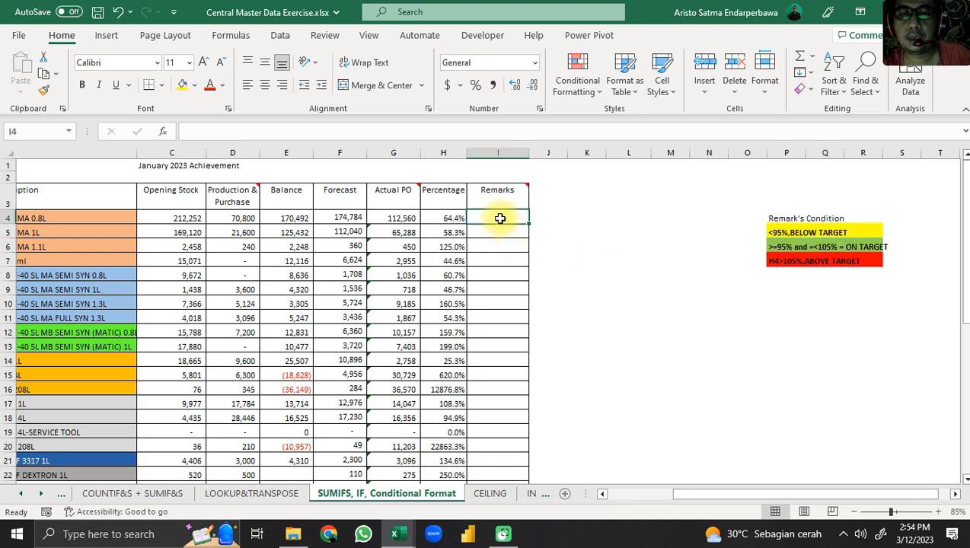
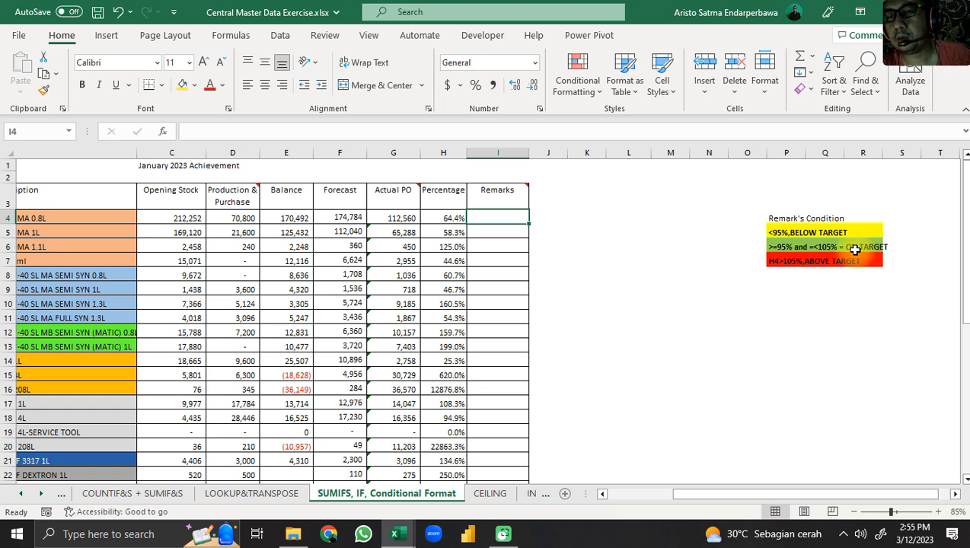
click(864, 247)
click(788, 248)
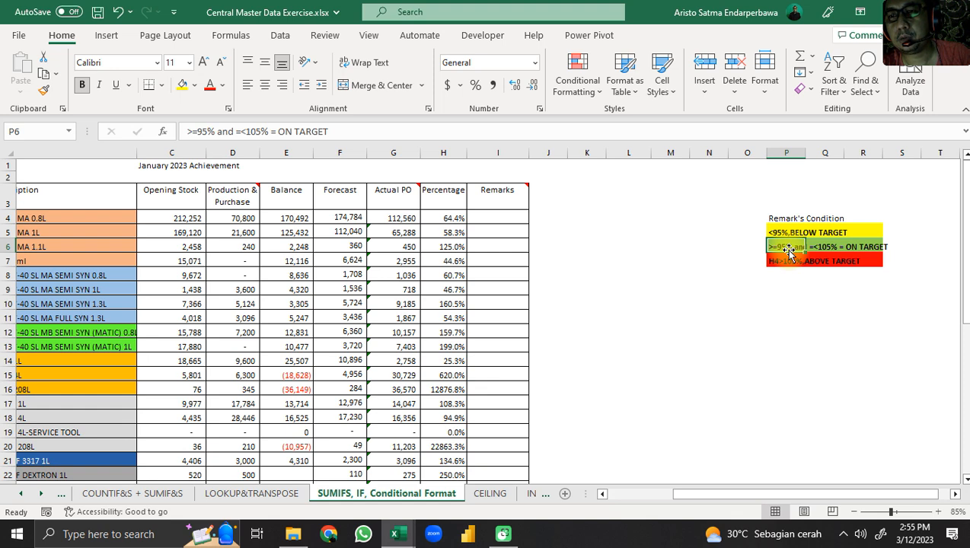
click(794, 262)
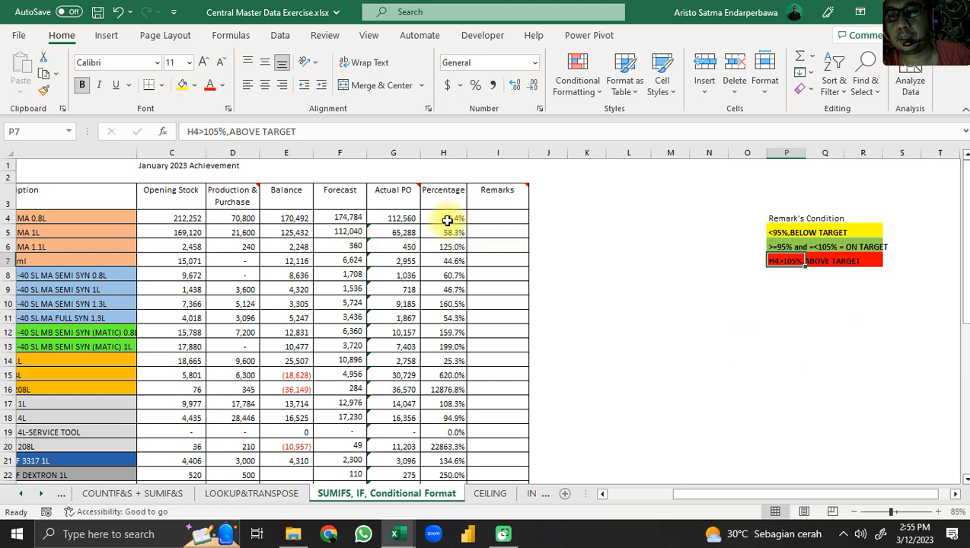
click(822, 264)
click(784, 264)
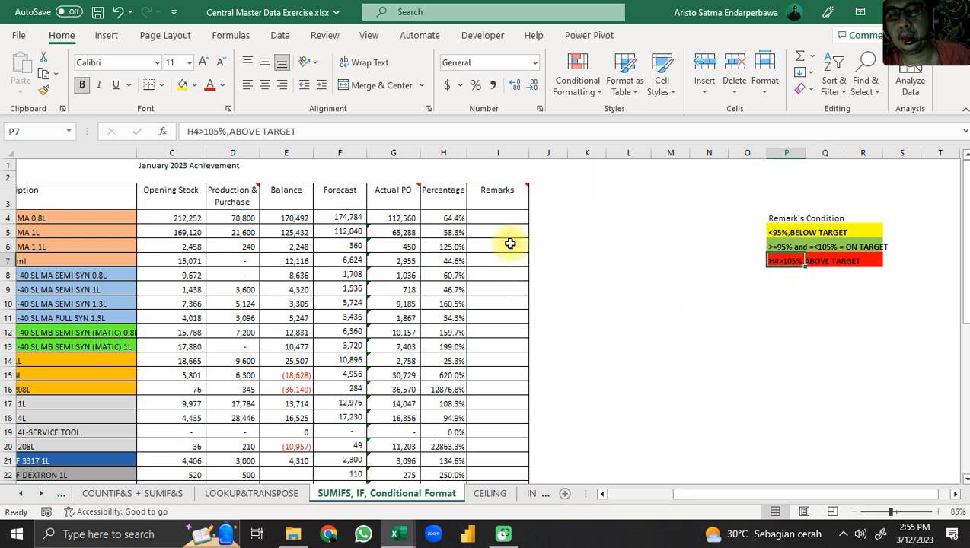
Step: Start an IF function in Remarks cell I4 with its arguments dialog clear of the rules, using H4<95% as the logical test
click(501, 220)
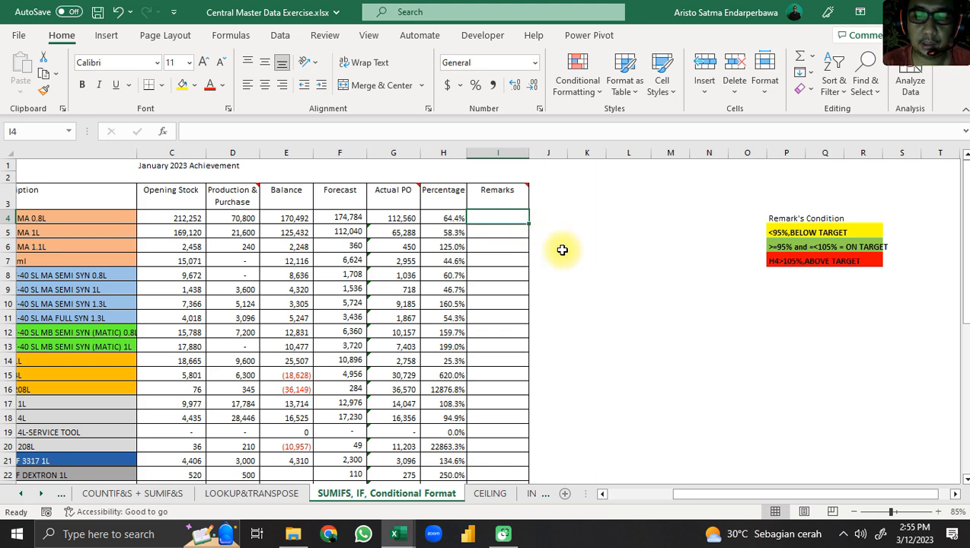
text(=)
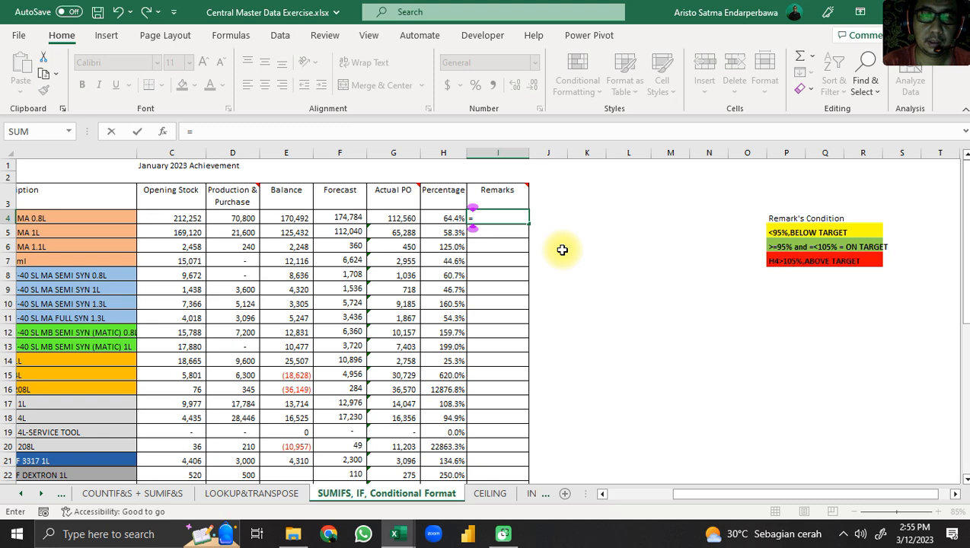
text(IF)
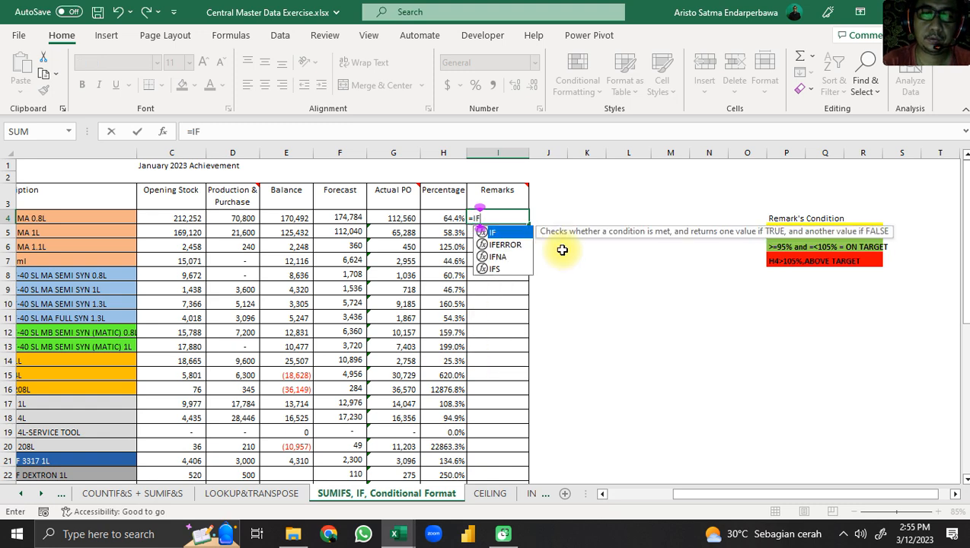
text(()
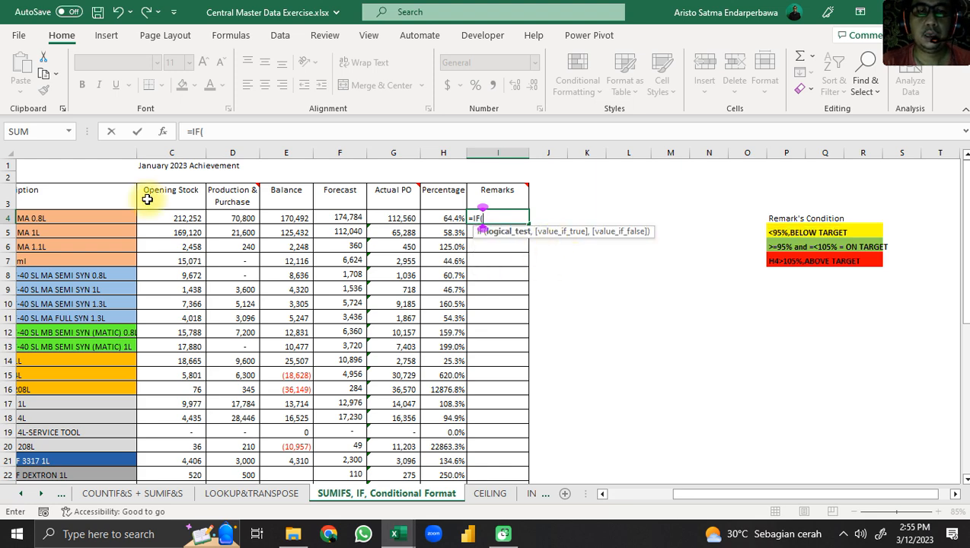
click(162, 135)
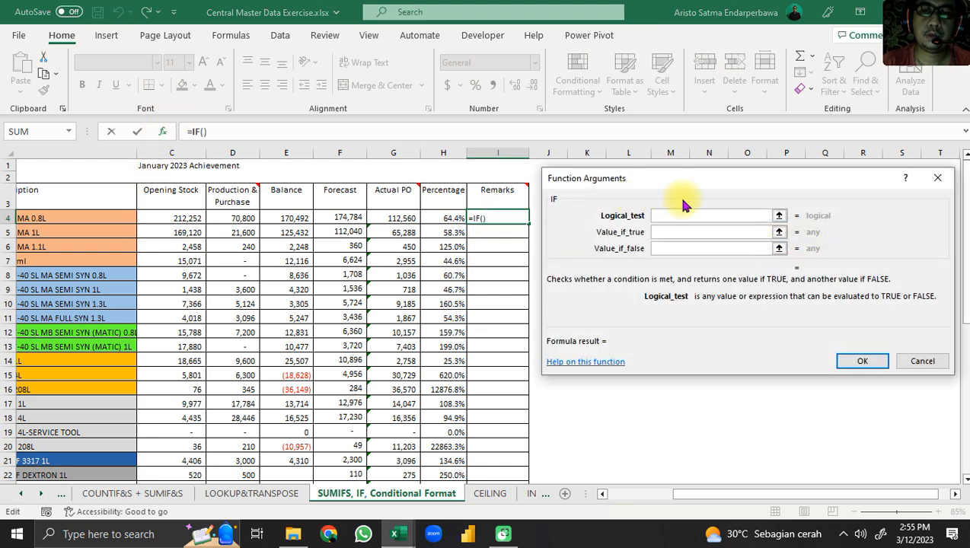
drag(703, 172, 753, 253)
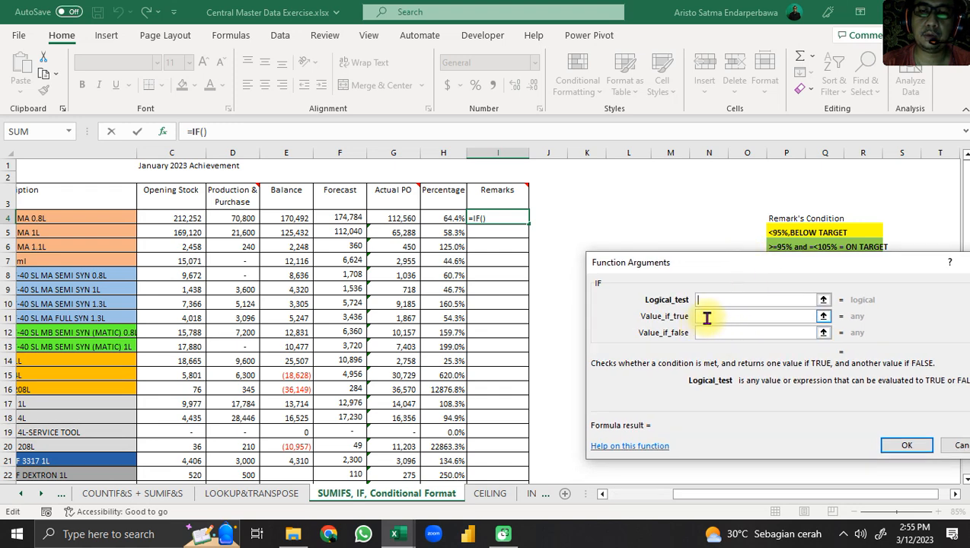
drag(728, 271, 760, 288)
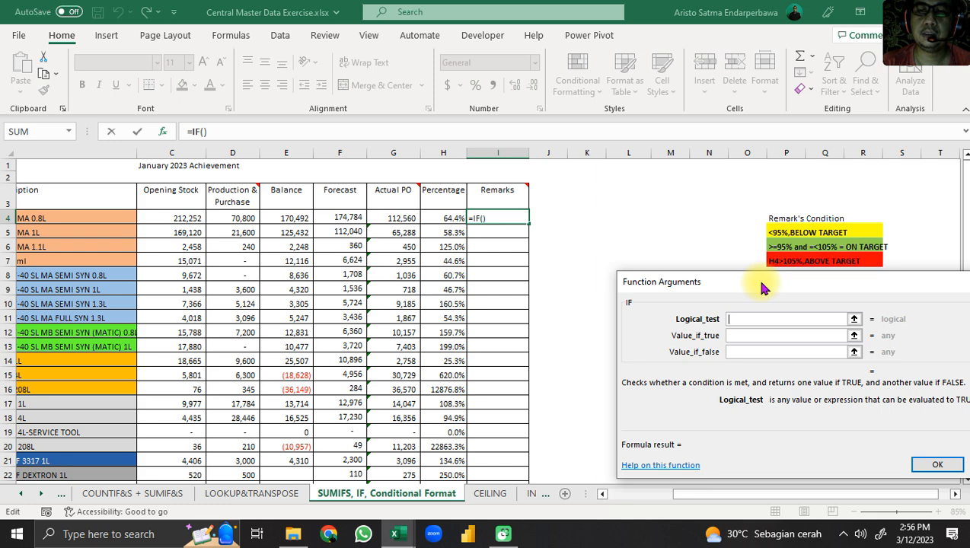
drag(762, 282, 752, 282)
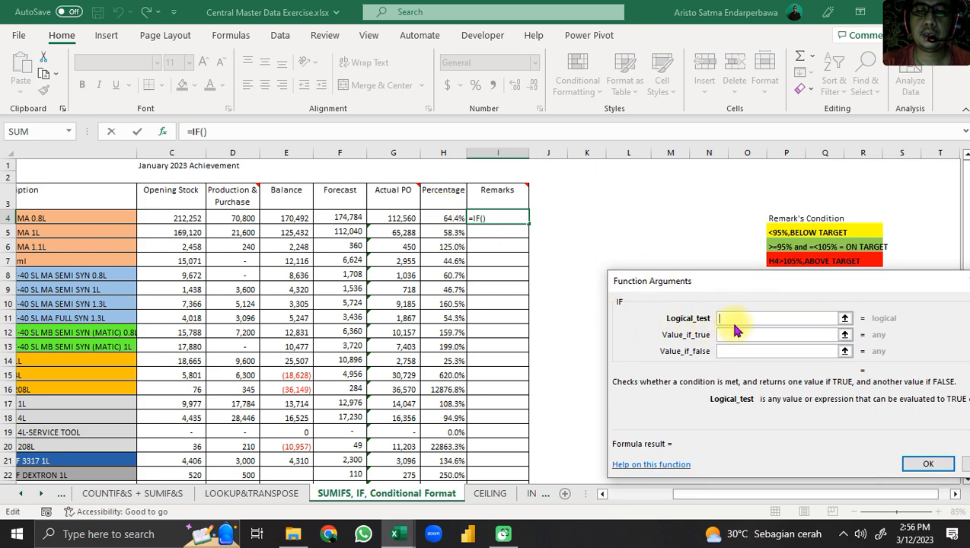
click(444, 217)
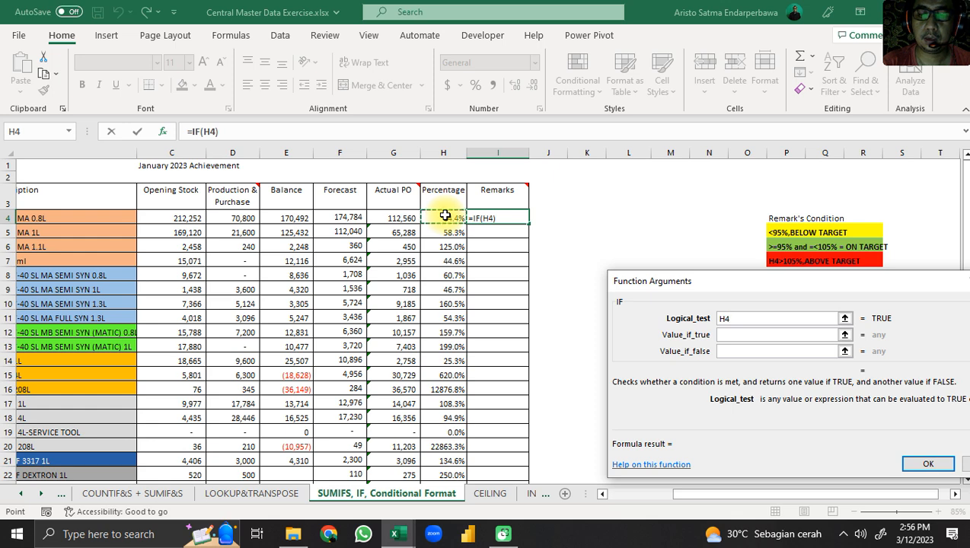
text(<)
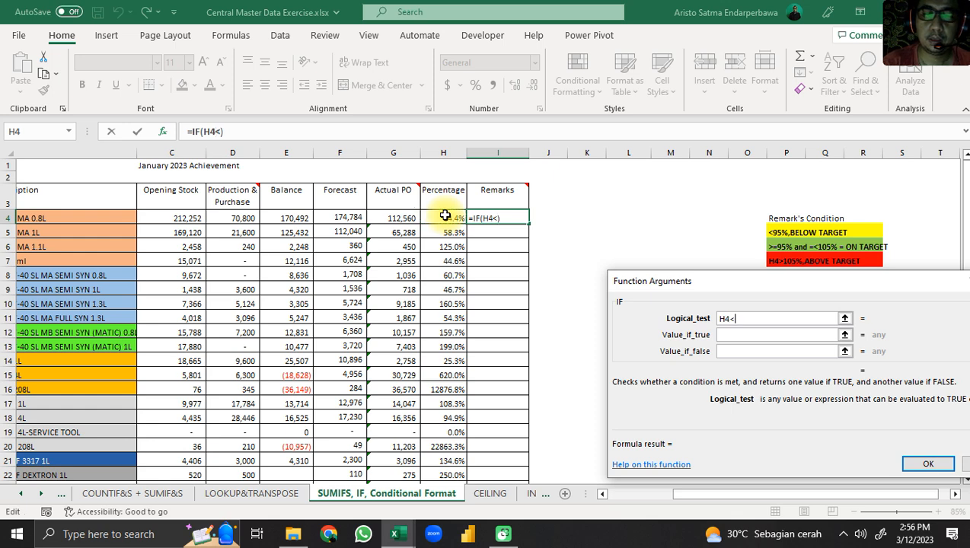
text(9)
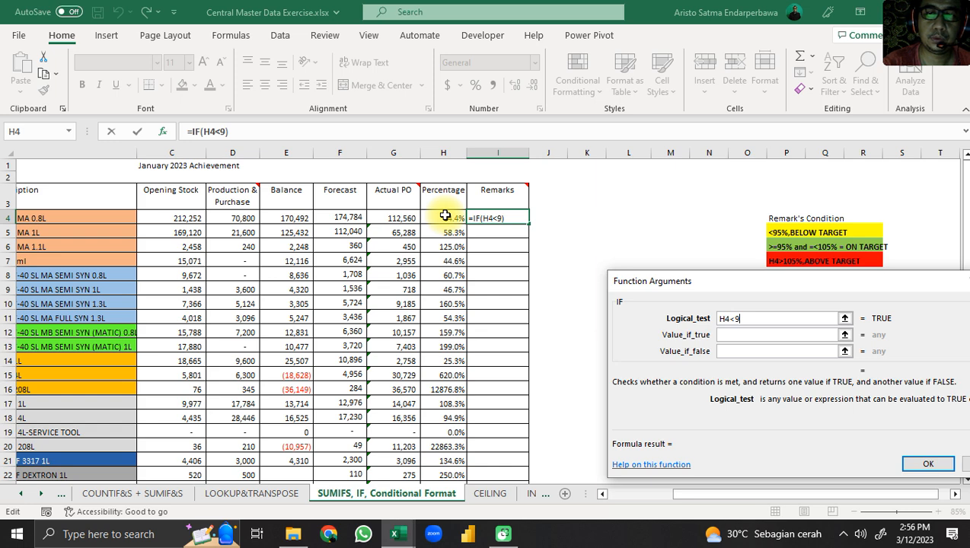
text(5)
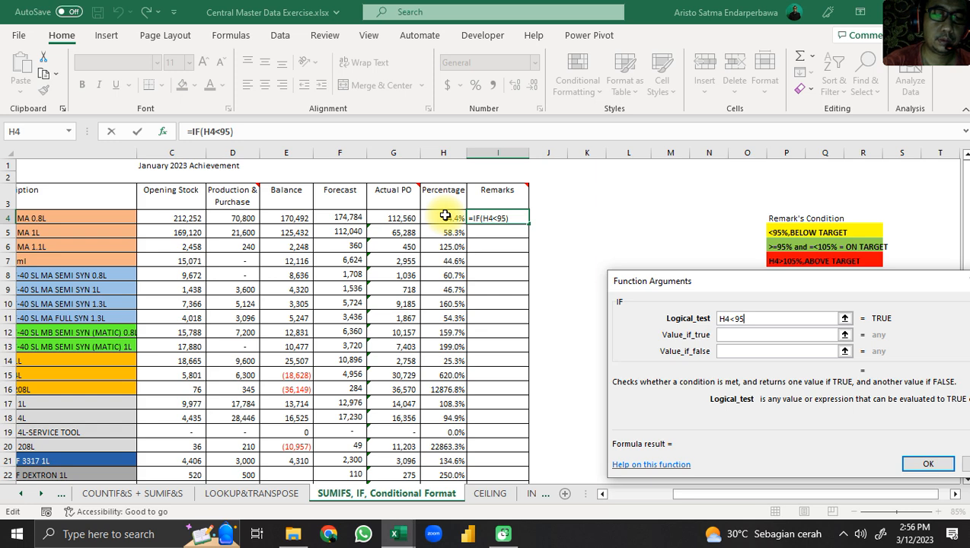
text(%)
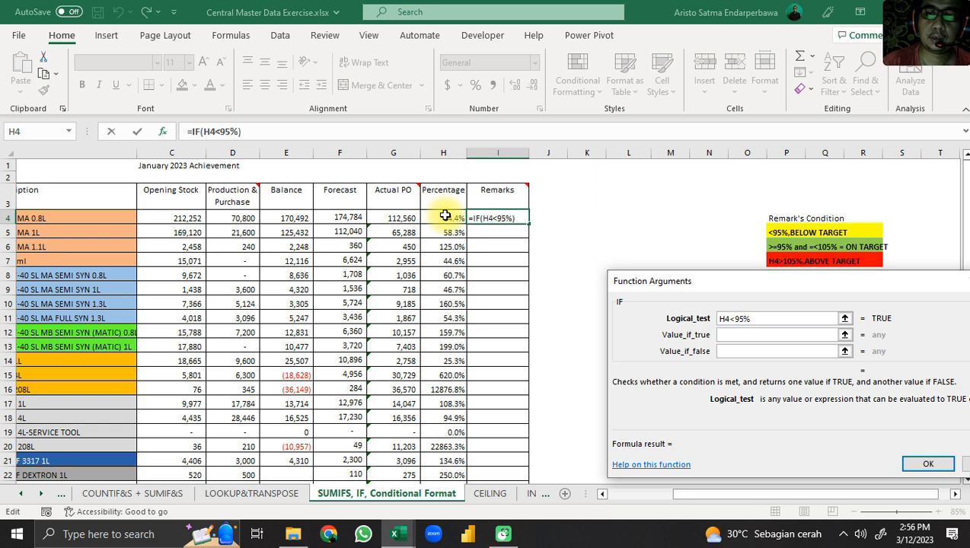
Step: Set the IF function's value if true to "BELOW TARGET" and enter the formula in I4
click(742, 335)
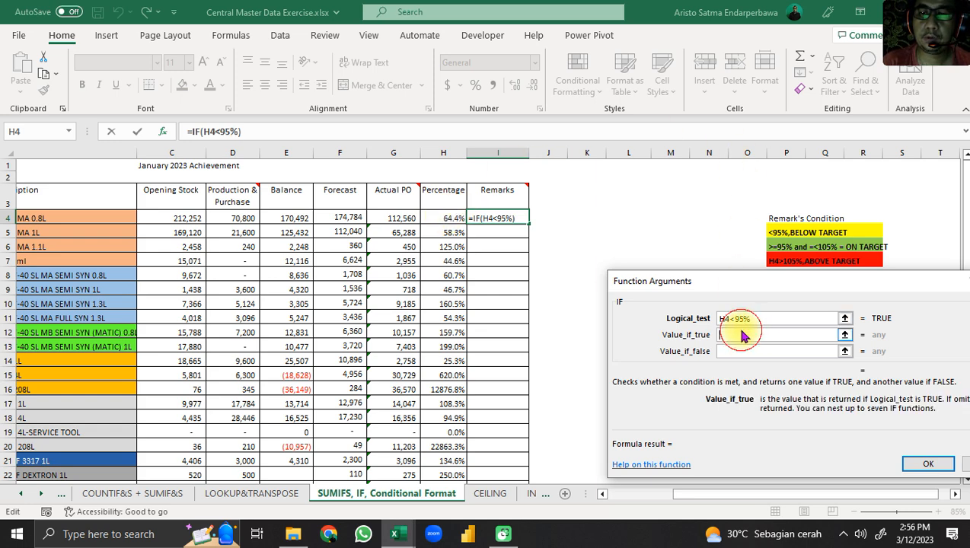
click(738, 335)
text("B)
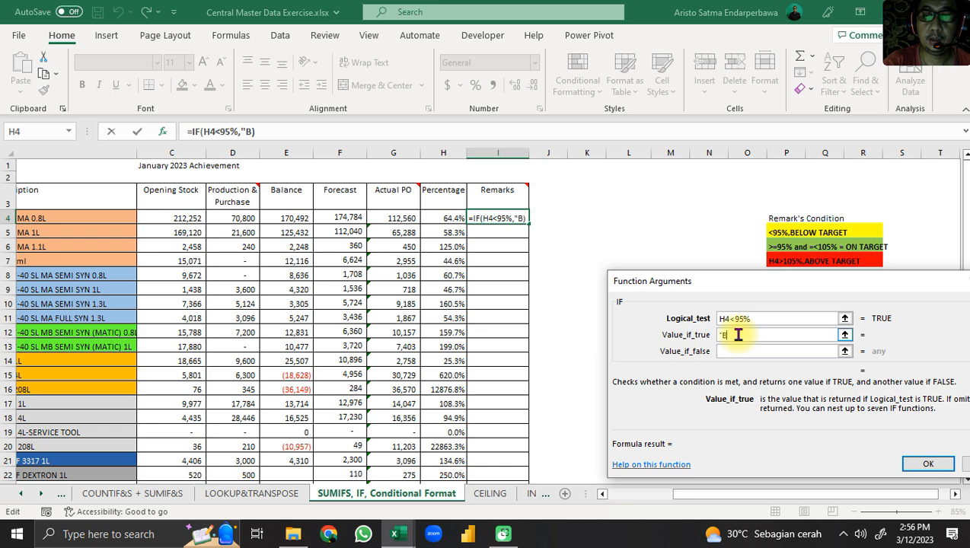
text(ELOW)
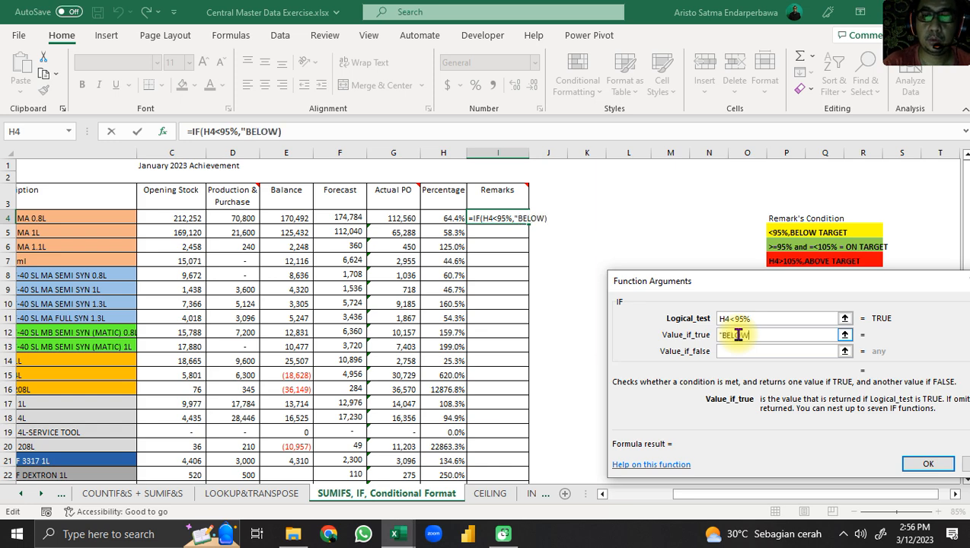
text( TARGET)
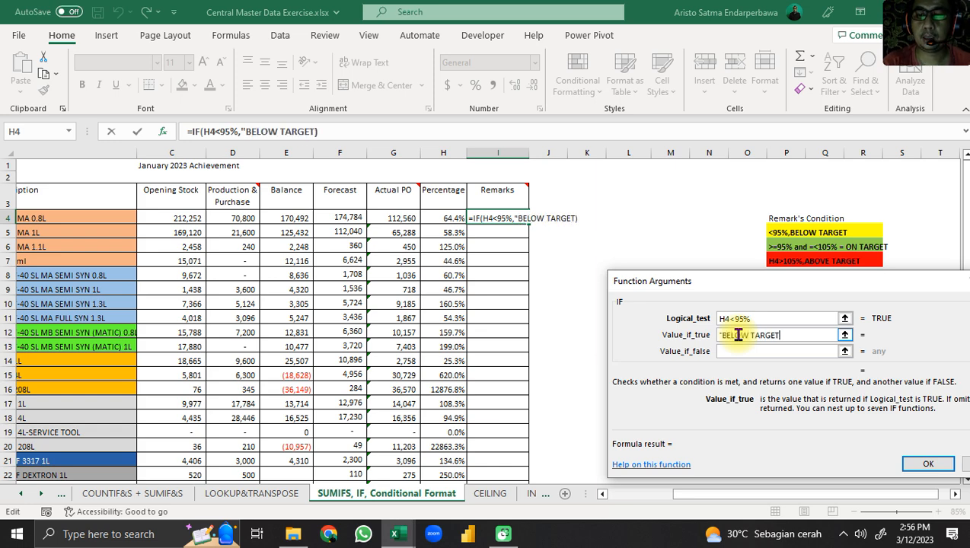
text(")
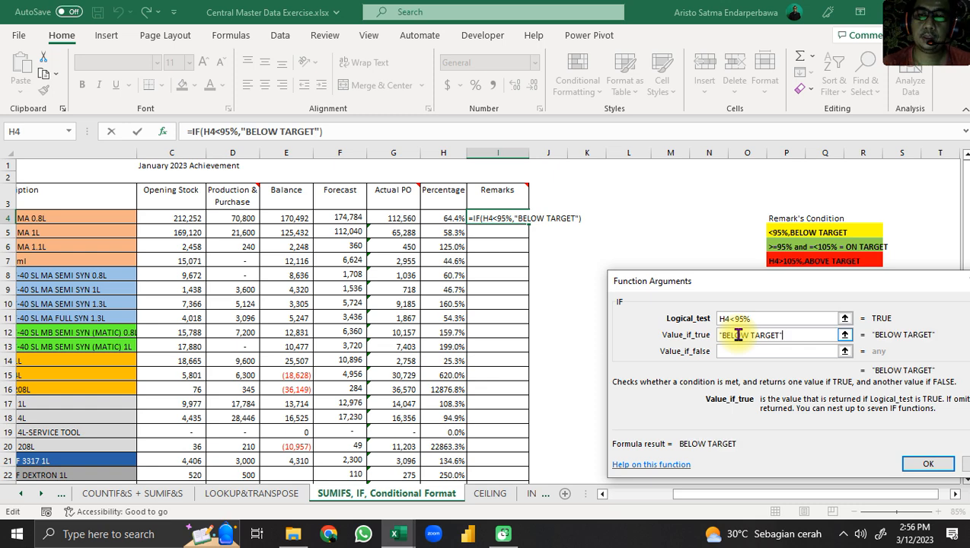
key(Return)
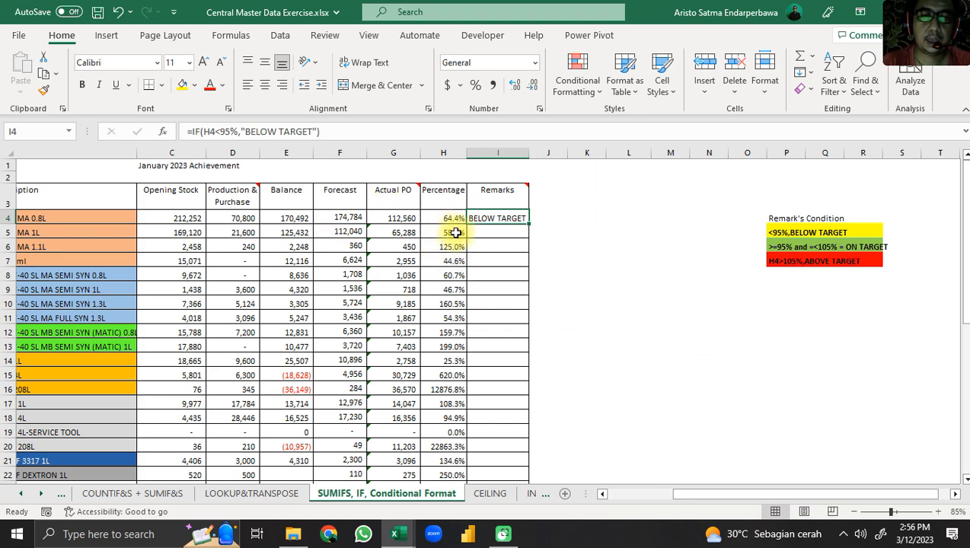
Step: Fill the IF formula from I4 down the Remarks column and check the results against the Percentage values
double_click(529, 226)
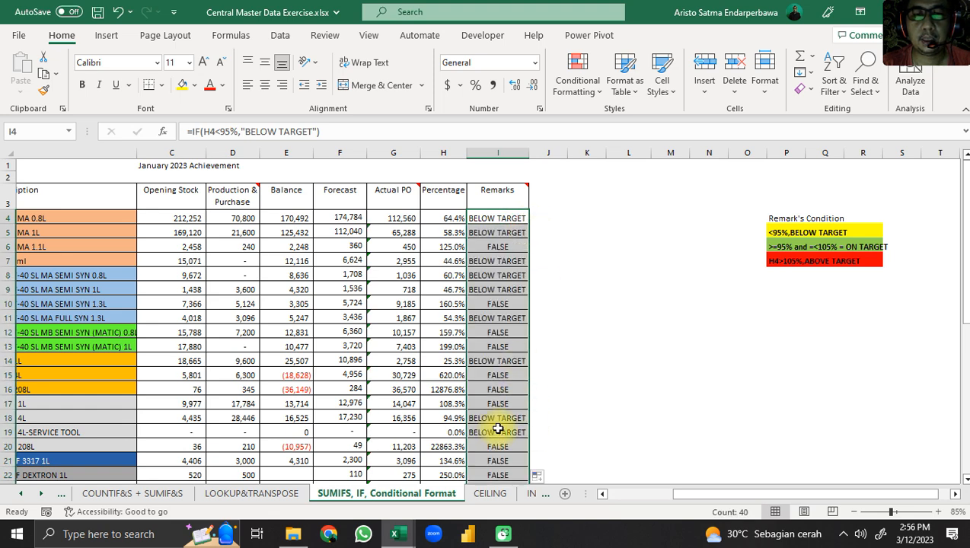
click(514, 238)
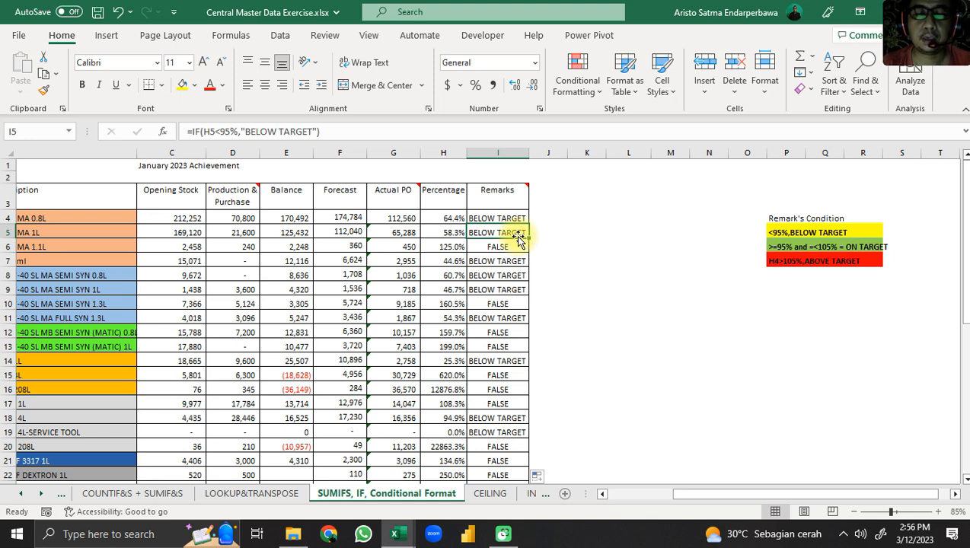
key(Left)
key(Down)
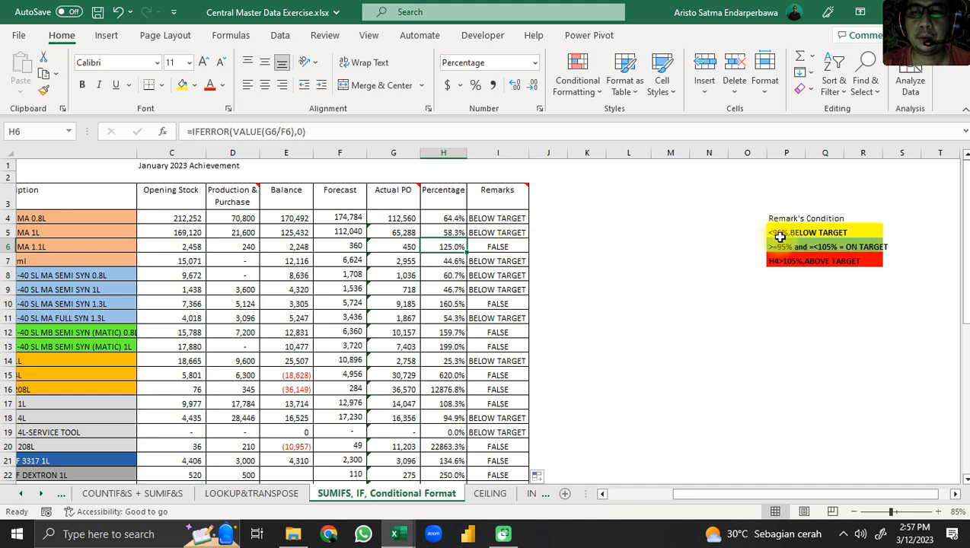
Step: Reopen the IF function's arguments for Remarks cell I4 and begin a nested IF( as its value if false
click(510, 219)
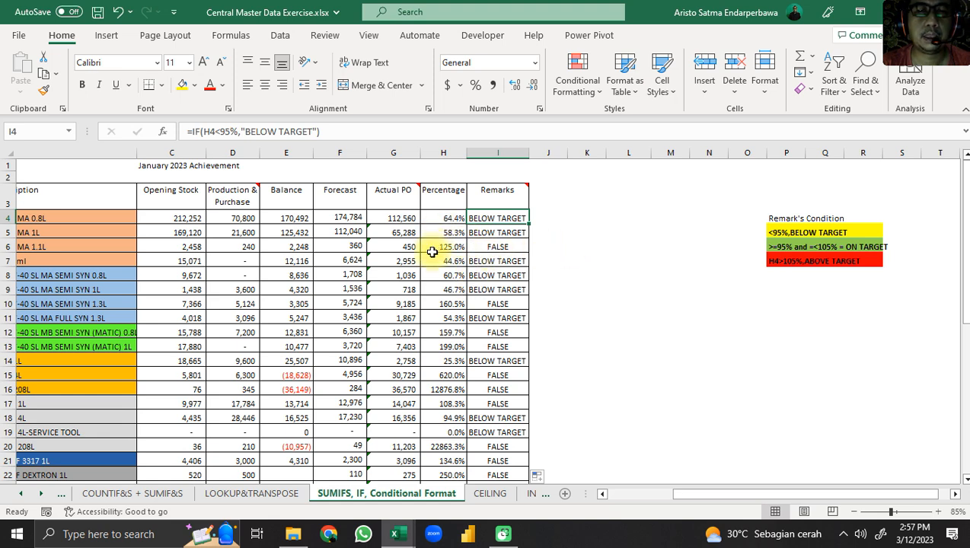
click(195, 131)
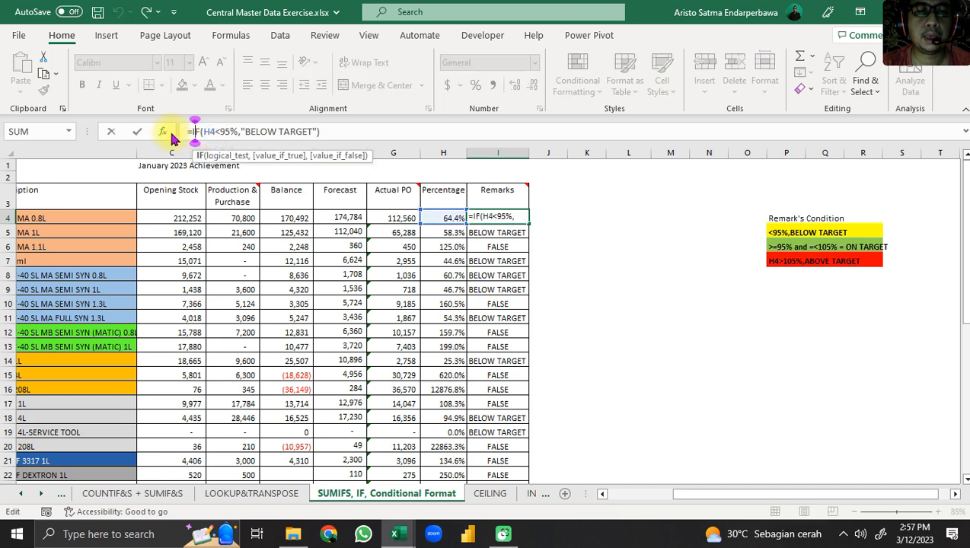
click(164, 133)
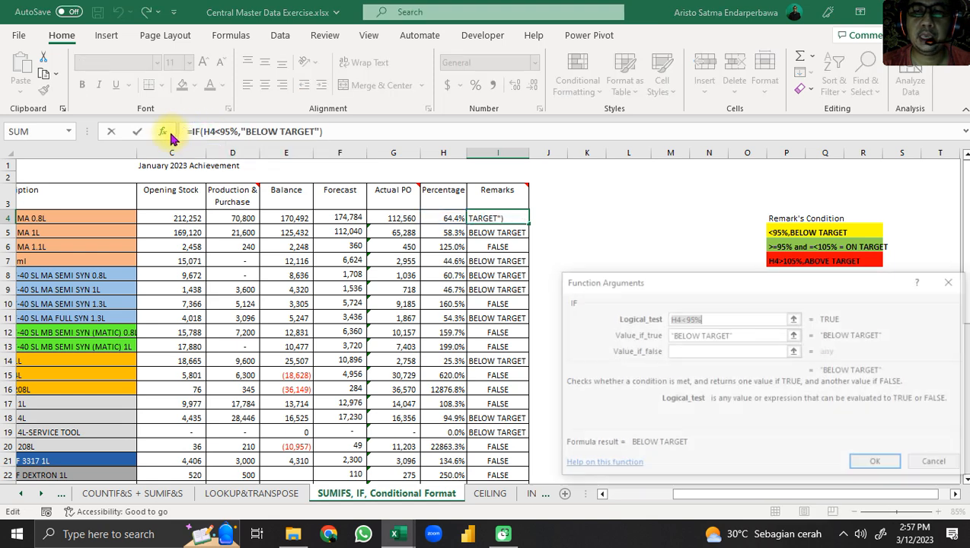
click(695, 354)
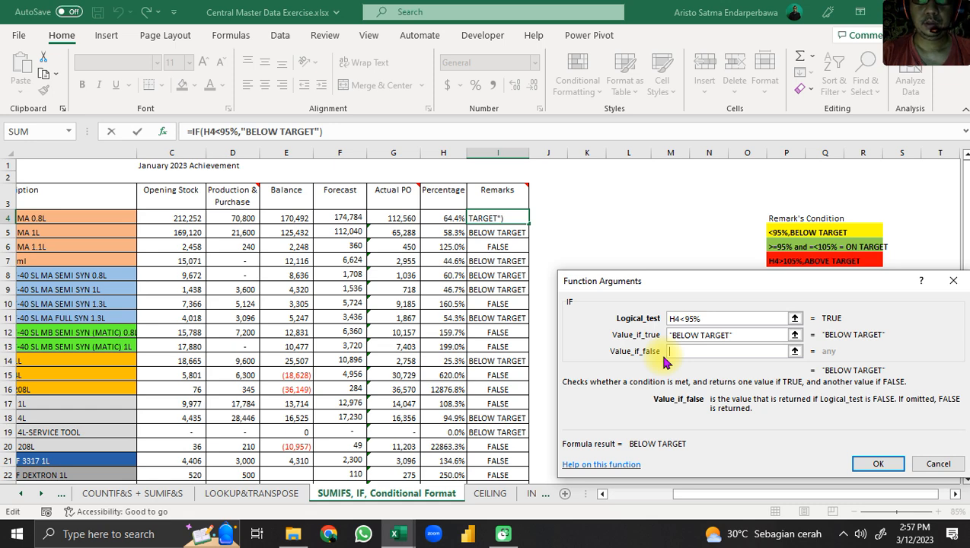
text(I)
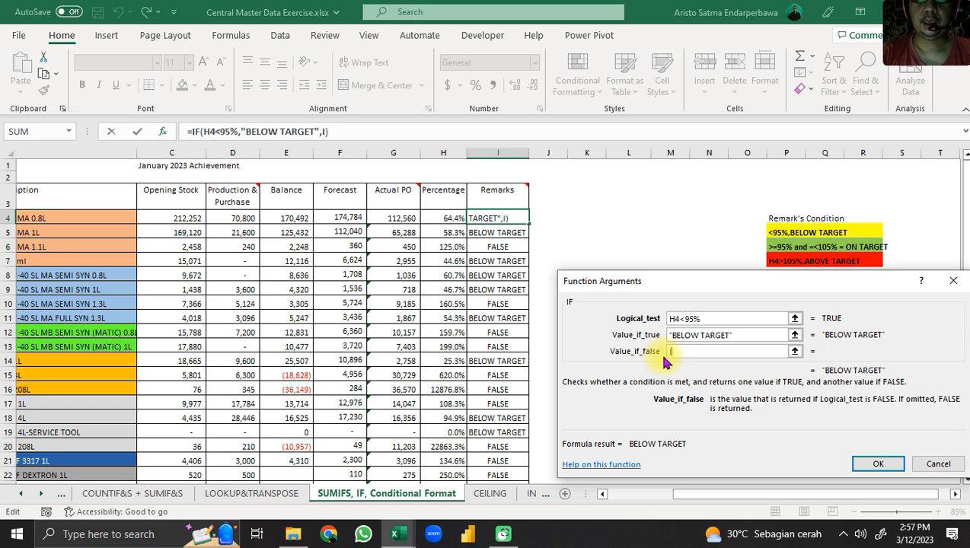
text(F()
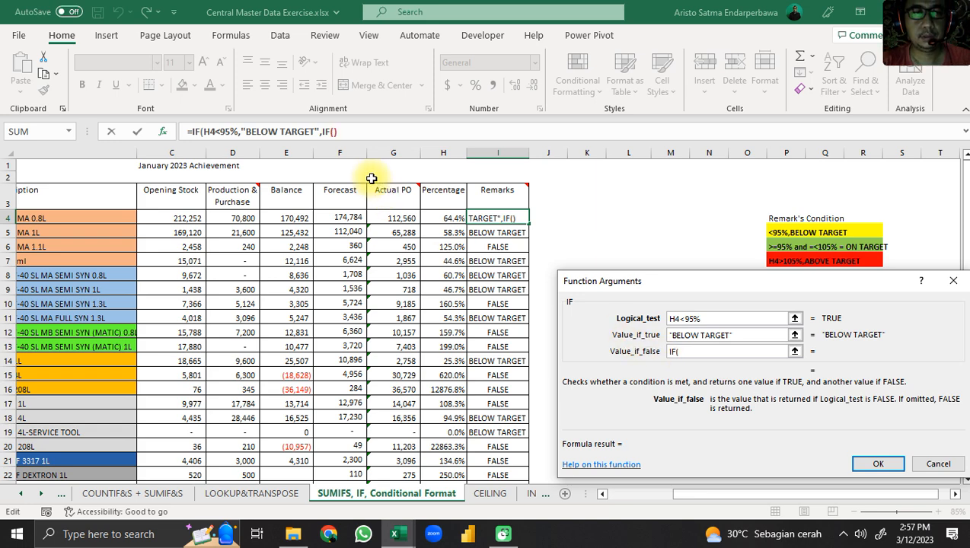
Step: Show the nested IF's own arguments, ready for its logical test, with the dialog moved further below the Remark's Condition rules
click(328, 132)
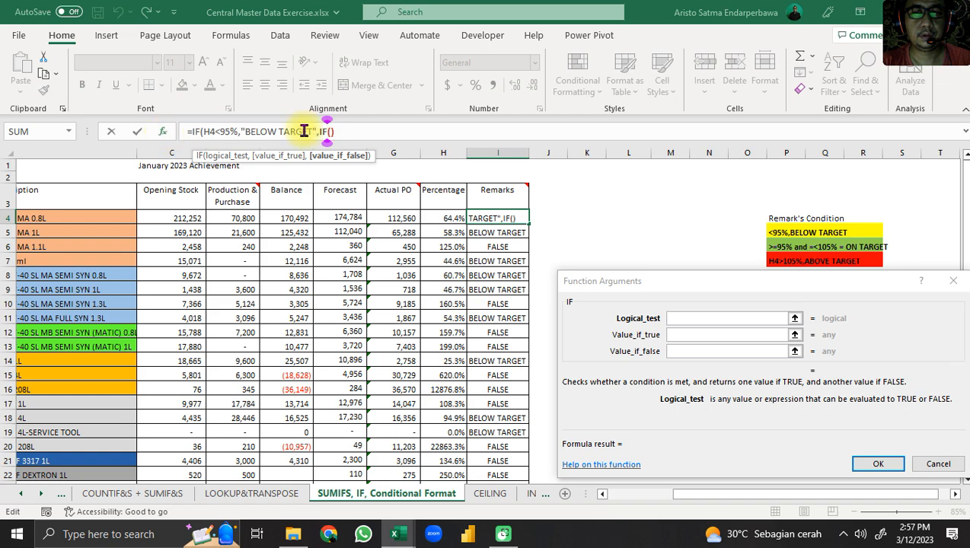
click(682, 281)
drag(683, 281, 689, 306)
click(677, 343)
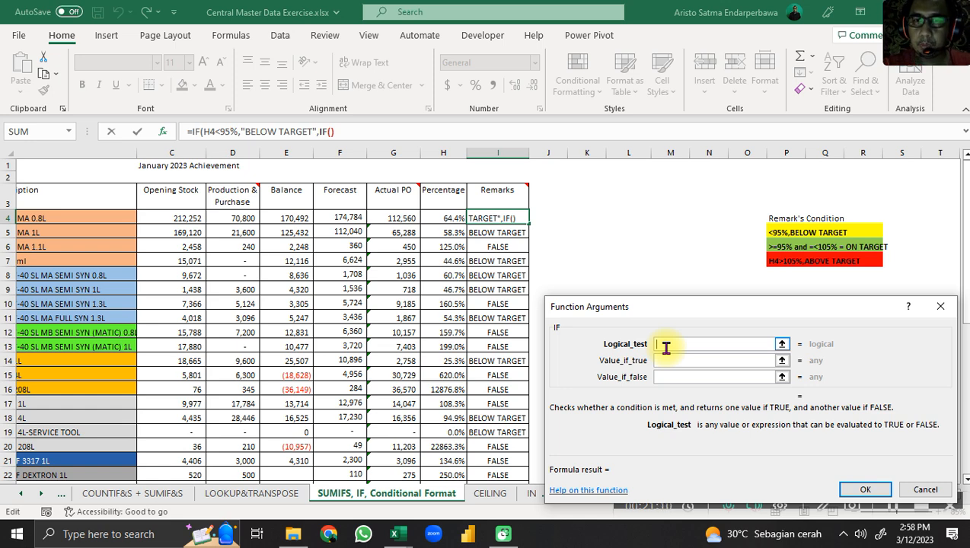
click(442, 220)
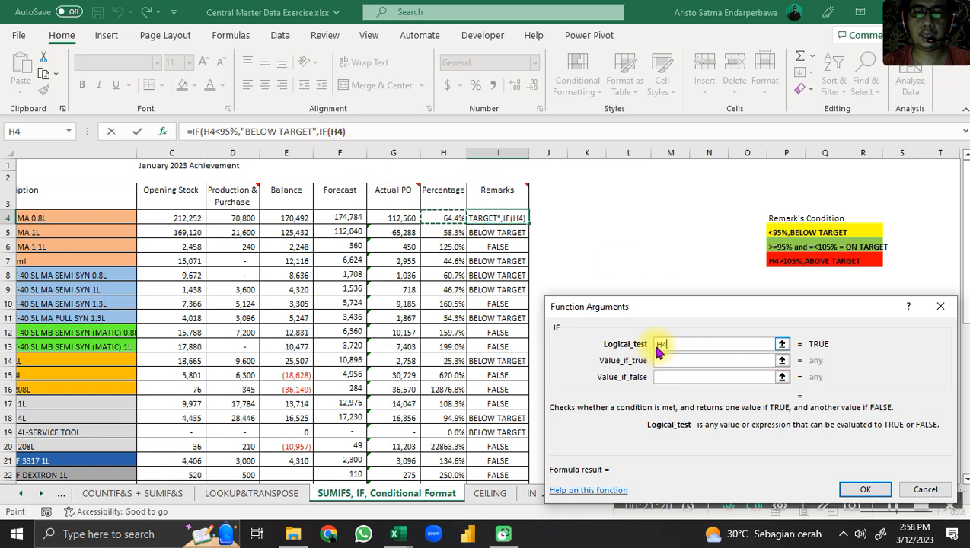
click(691, 344)
key(BackSpace)
key(BackSpace)
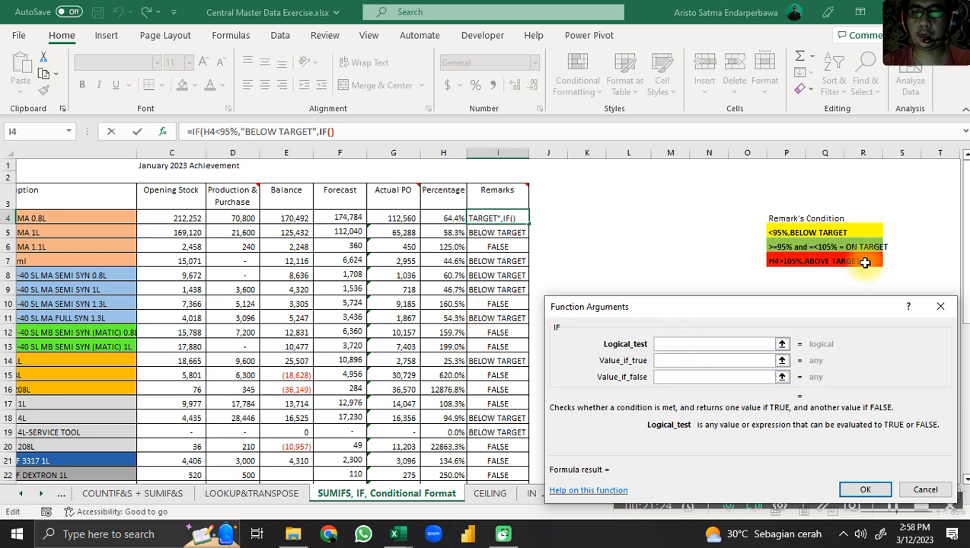
Step: Set the nested IF's logical test to AND(H4>=95%,H4=<105%)
text(AND()
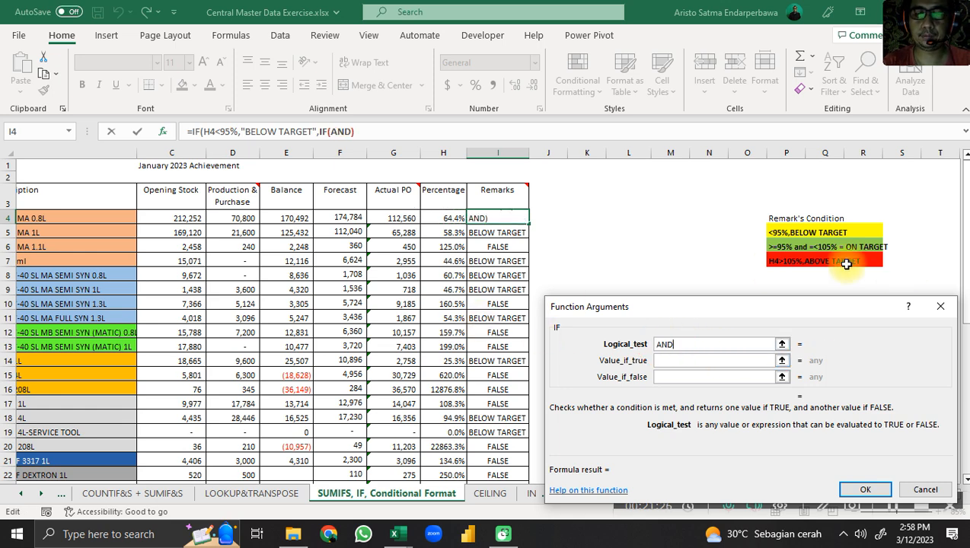
click(440, 218)
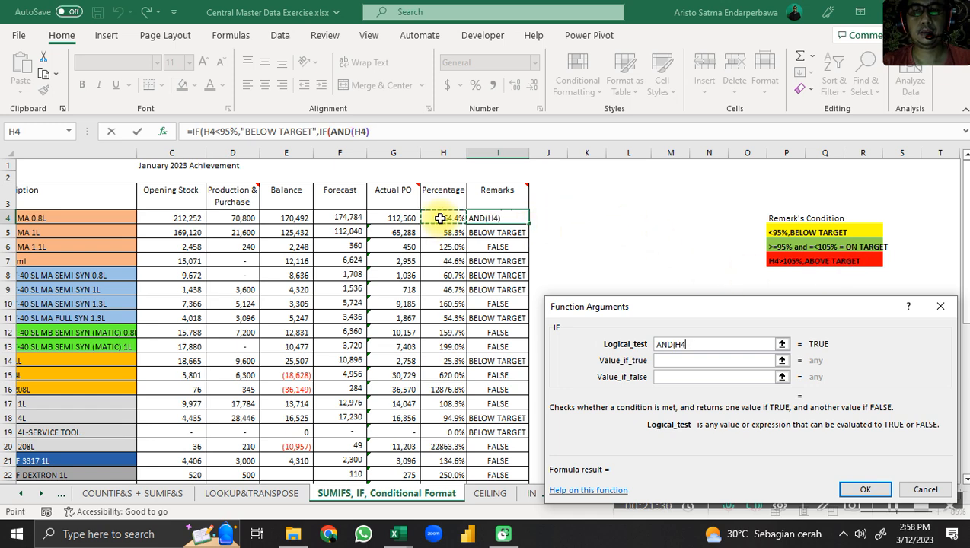
text(>)
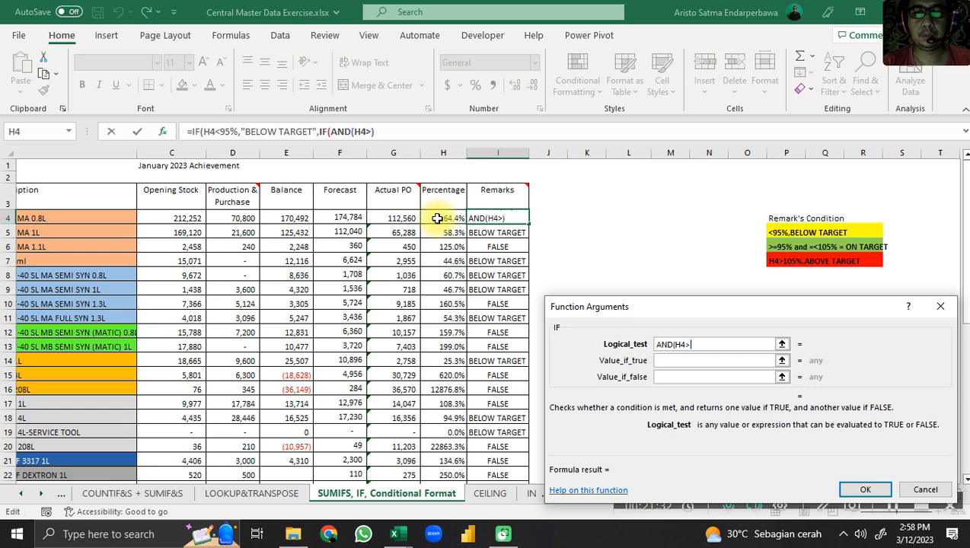
text(=)
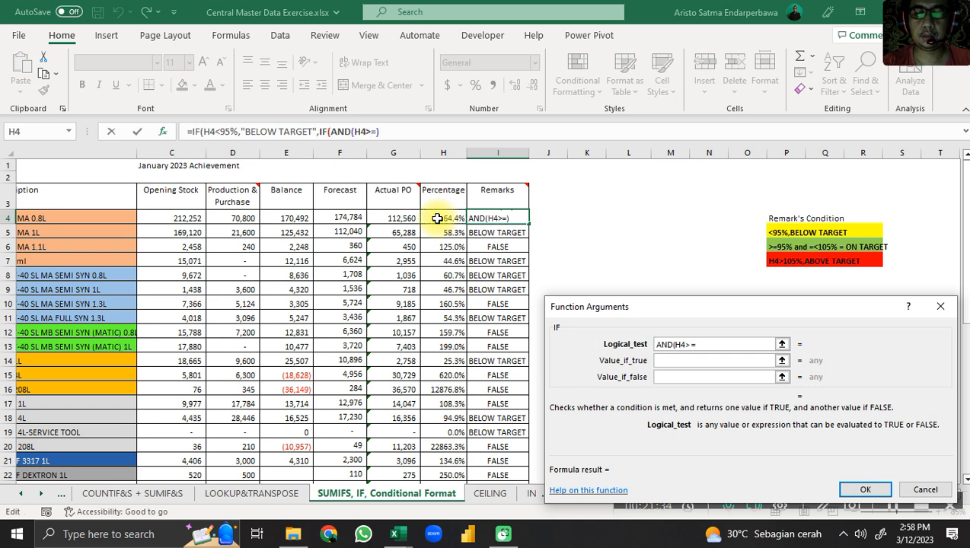
text(95%)
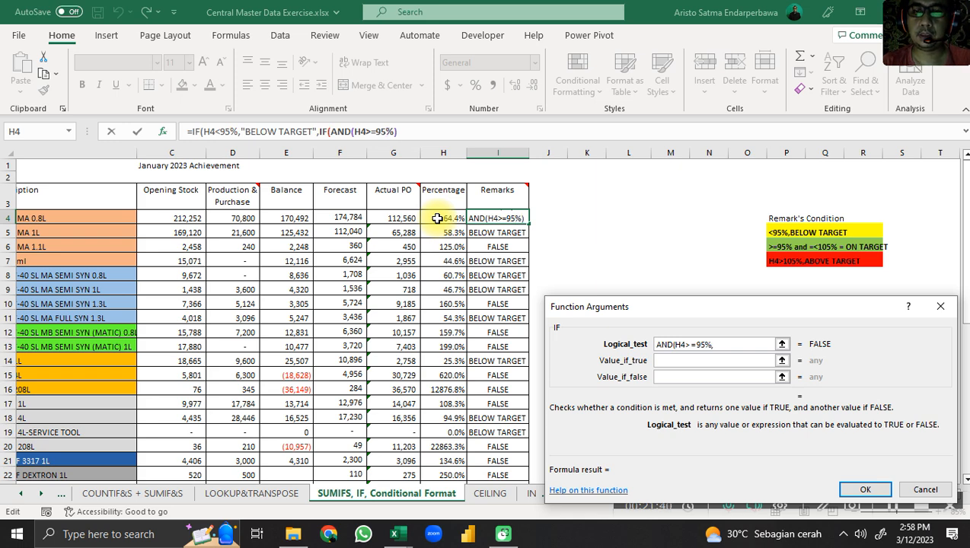
text(,)
click(437, 218)
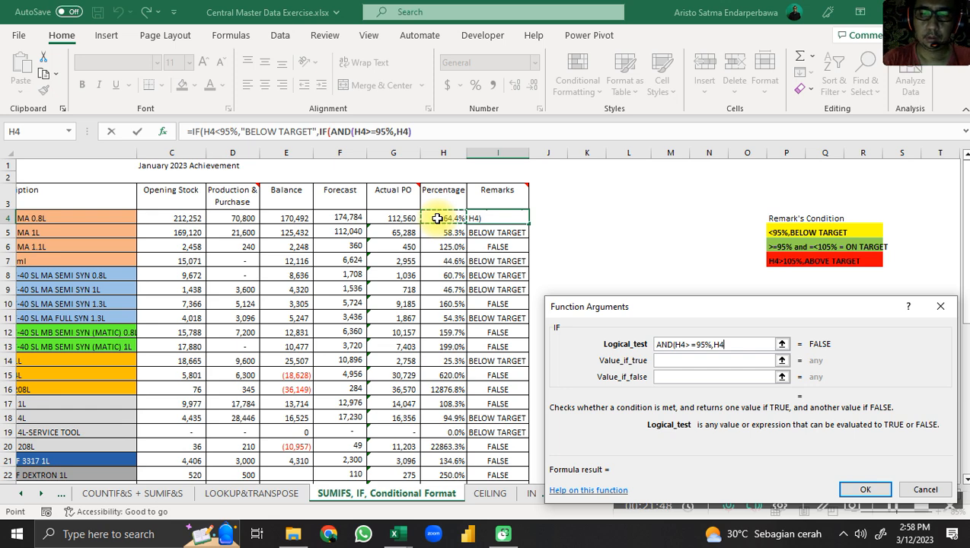
text(=)
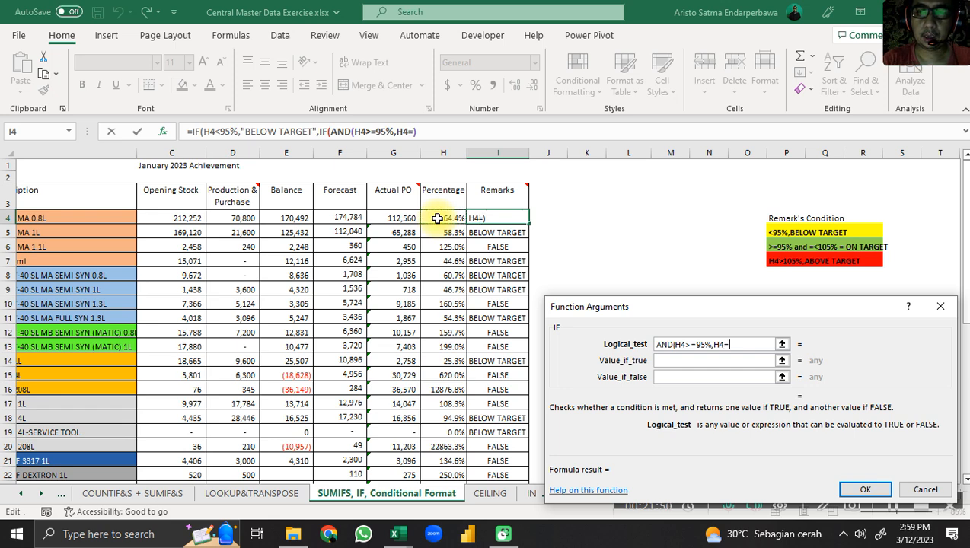
text(<)
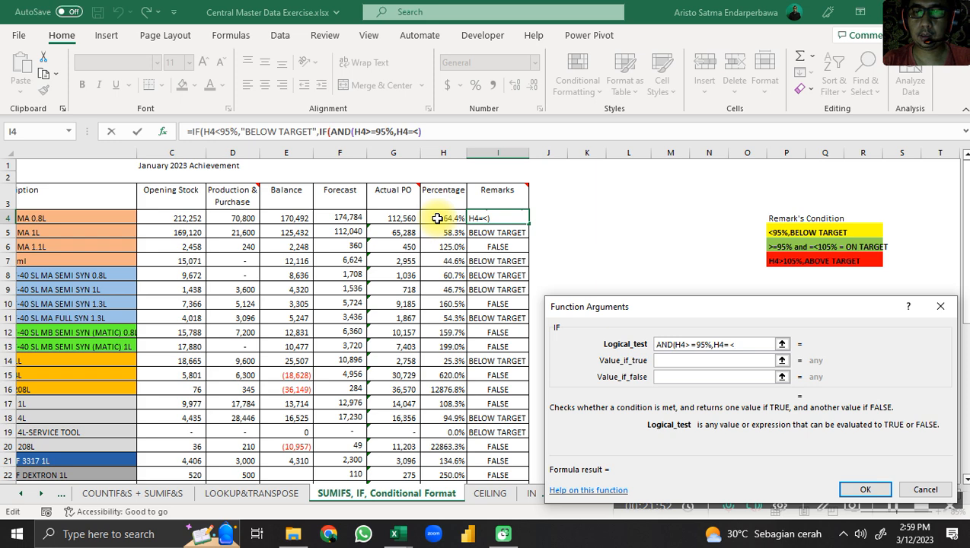
text(105%))
key(Tab)
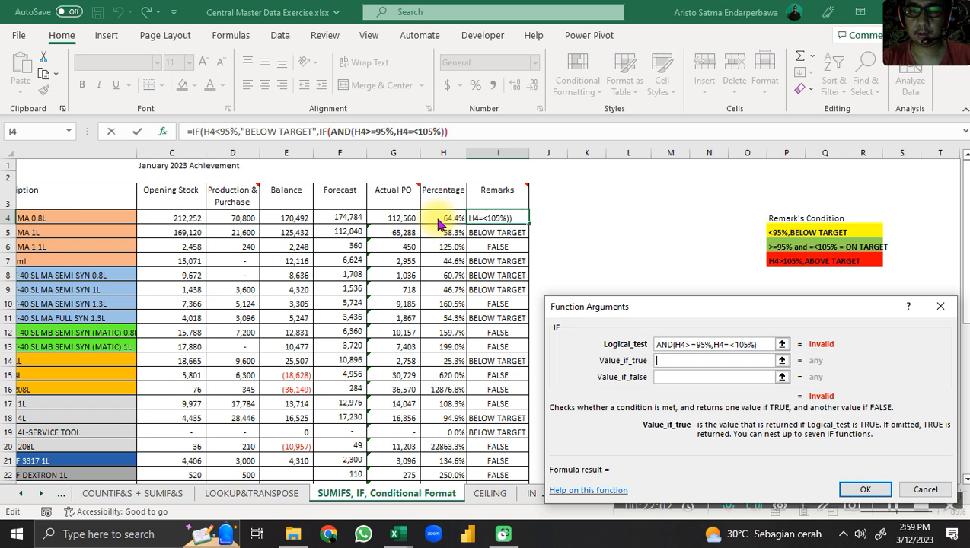
Step: Set the nested IF's value if true to "ON TARGET"
text(")
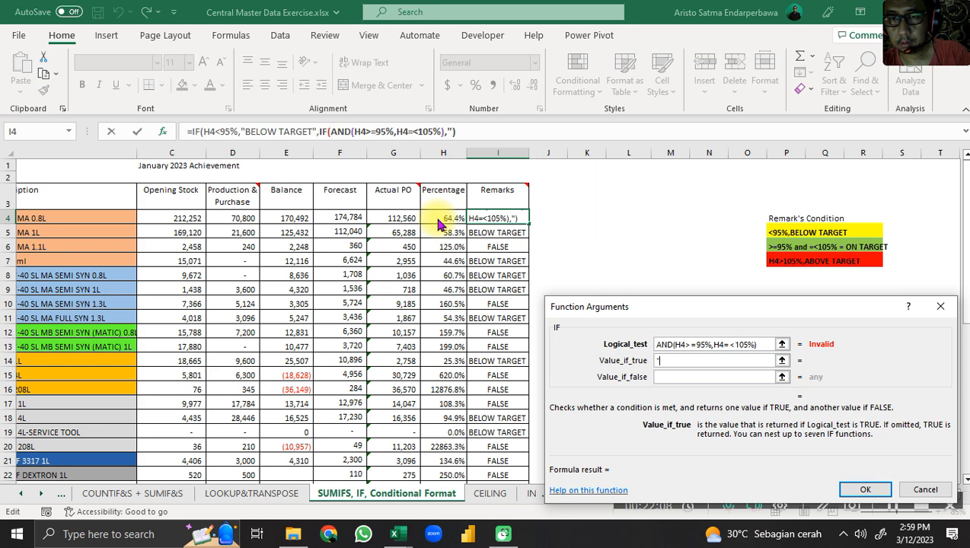
key(BackSpace)
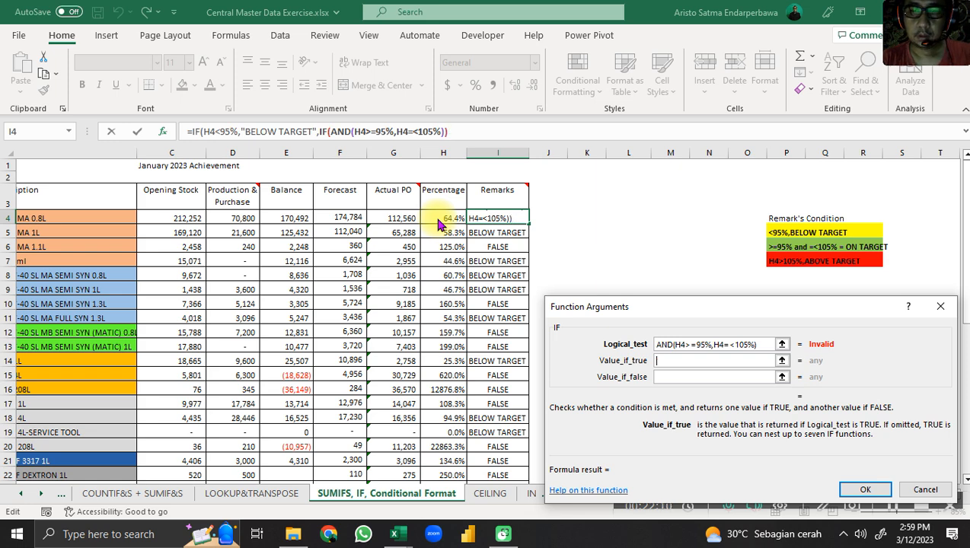
text(")
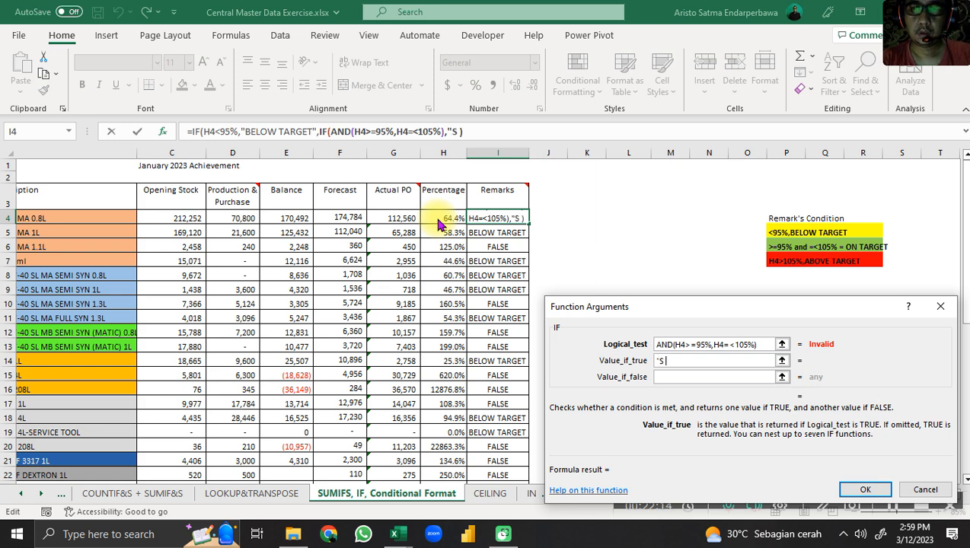
text(ON)
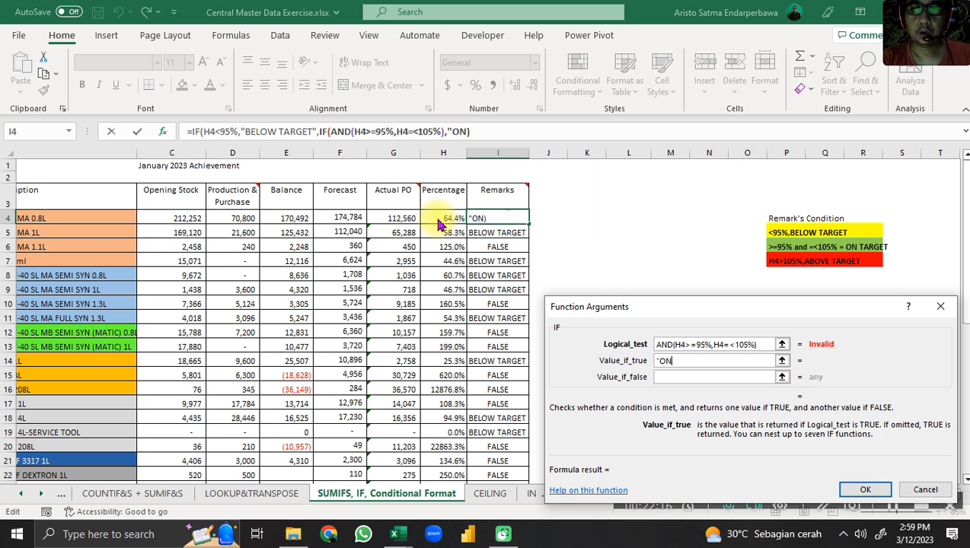
text( TARGET)
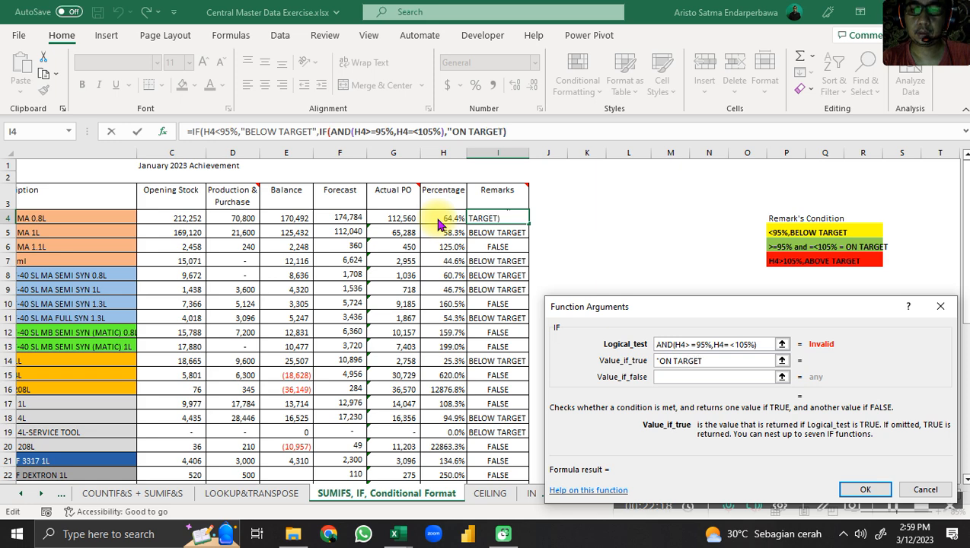
text(")
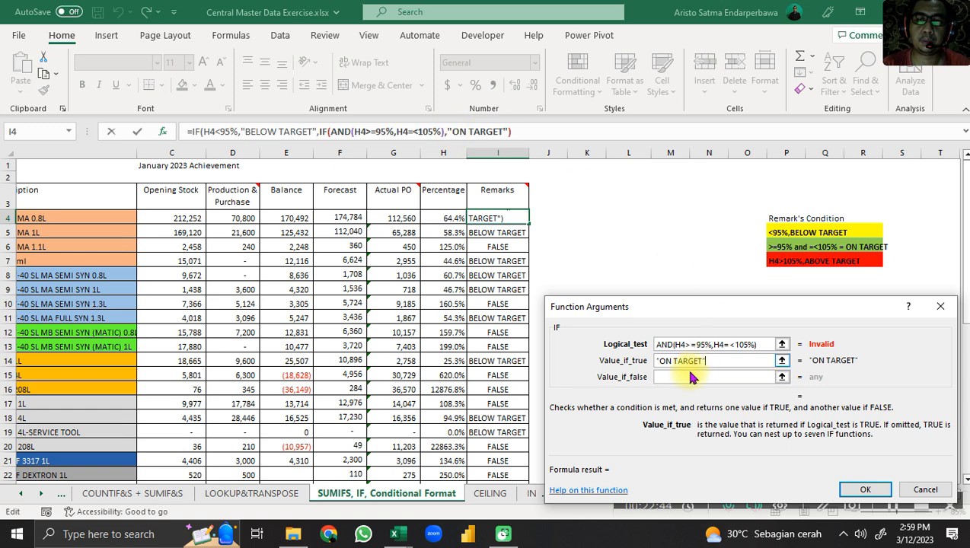
Step: Accept I4's IF formula with the condition corrected to H4<=105% and fill it down the Remarks column
click(865, 490)
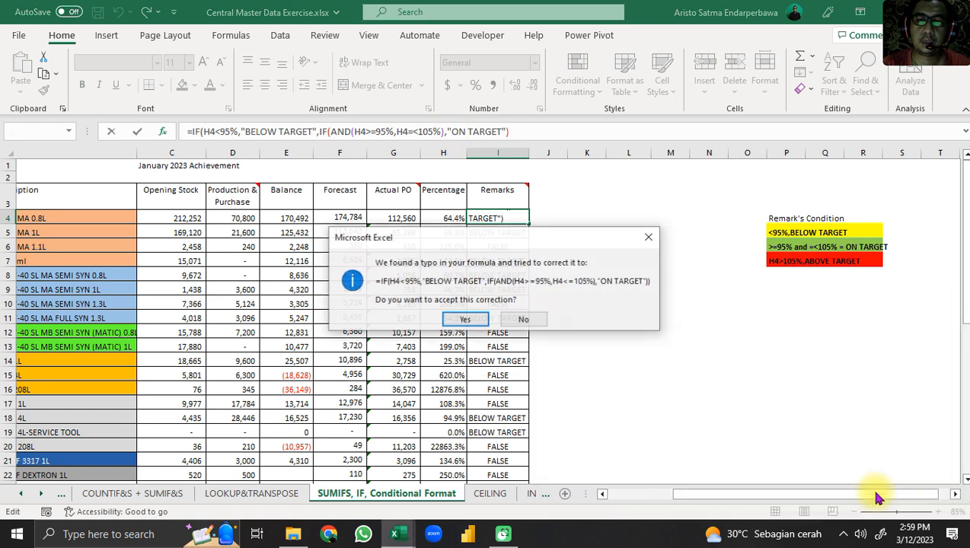
click(472, 319)
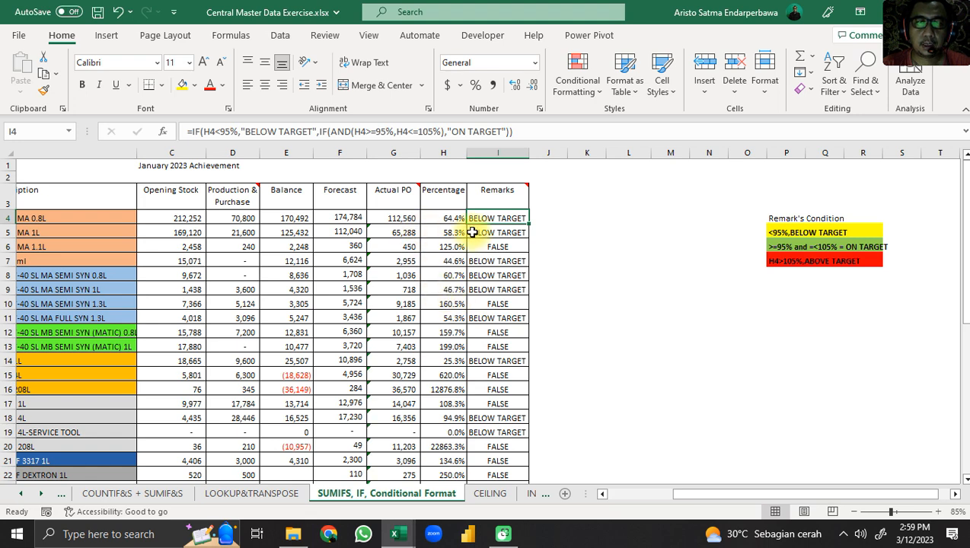
click(499, 233)
click(507, 214)
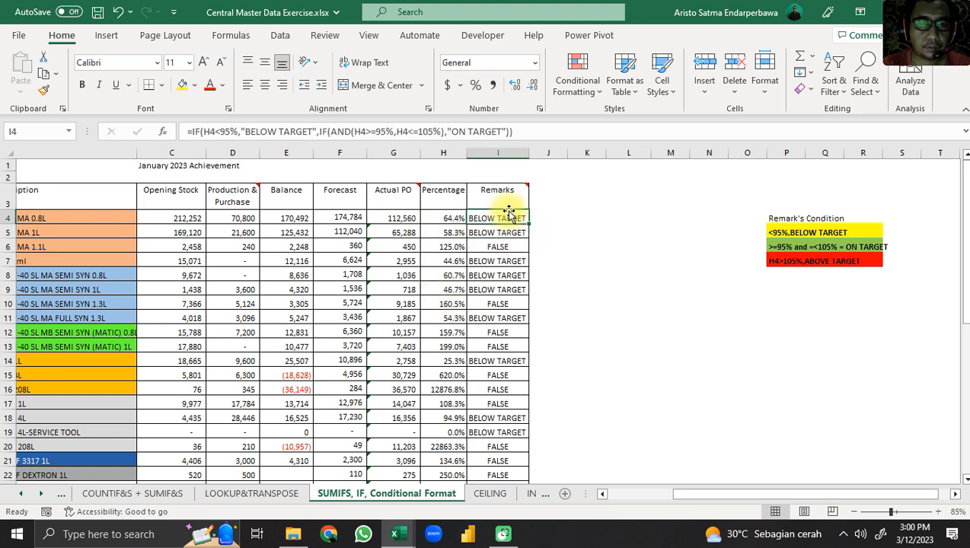
double_click(527, 225)
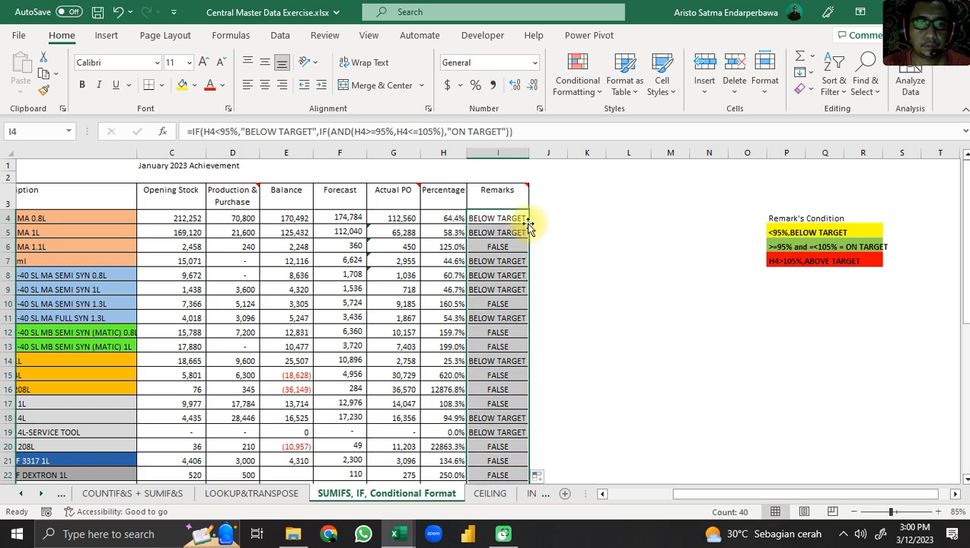
Step: Review the filled Remarks column against the percentages through the product rows
scroll(510, 223, down, 7)
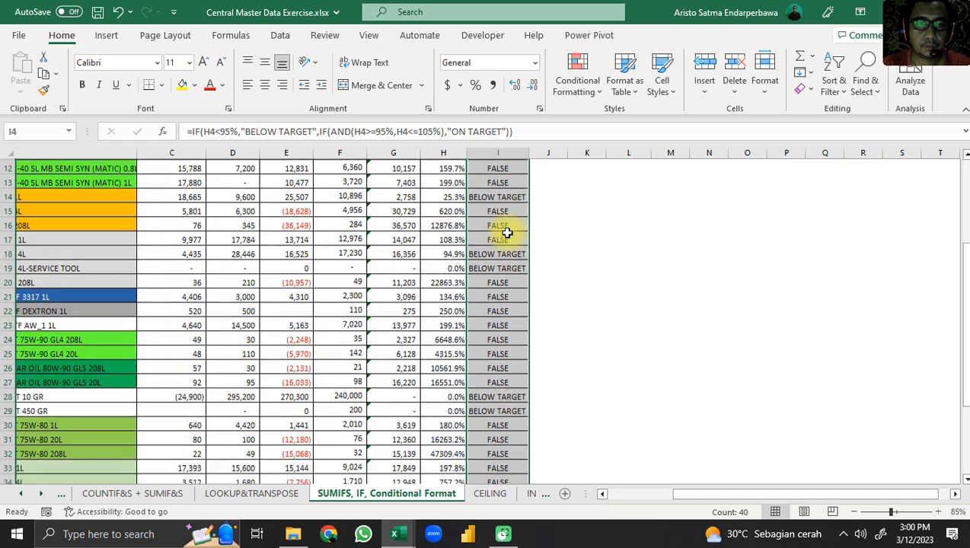
scroll(506, 233, up, 7)
click(507, 220)
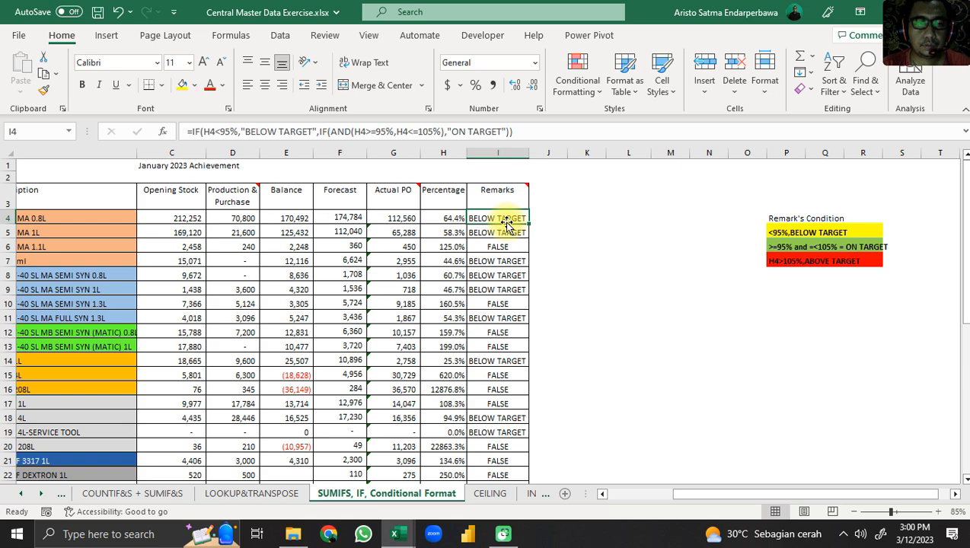
scroll(507, 223, down, 10)
scroll(507, 220, up, 4)
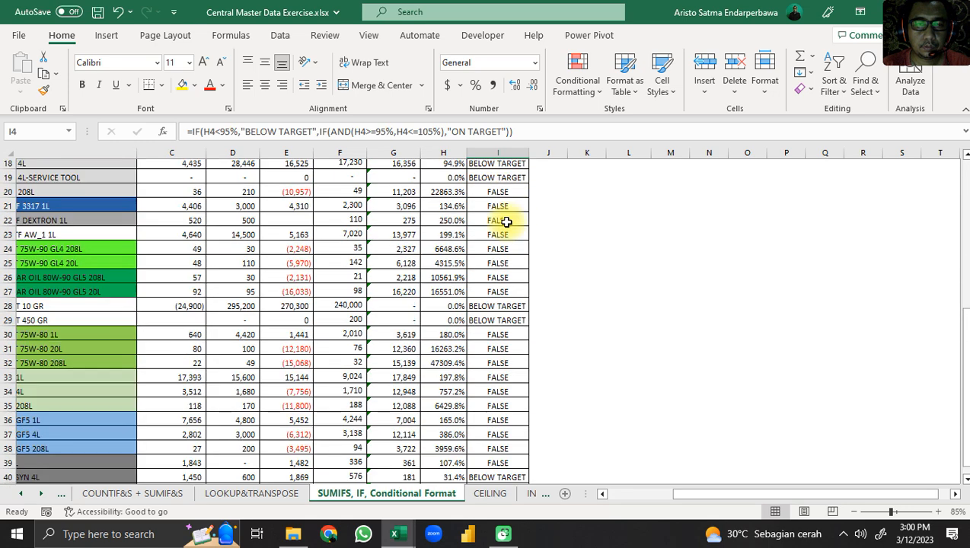
scroll(506, 221, up, 6)
Step: Inspect the arguments of the AND function and the second IF in I5's formula
click(507, 231)
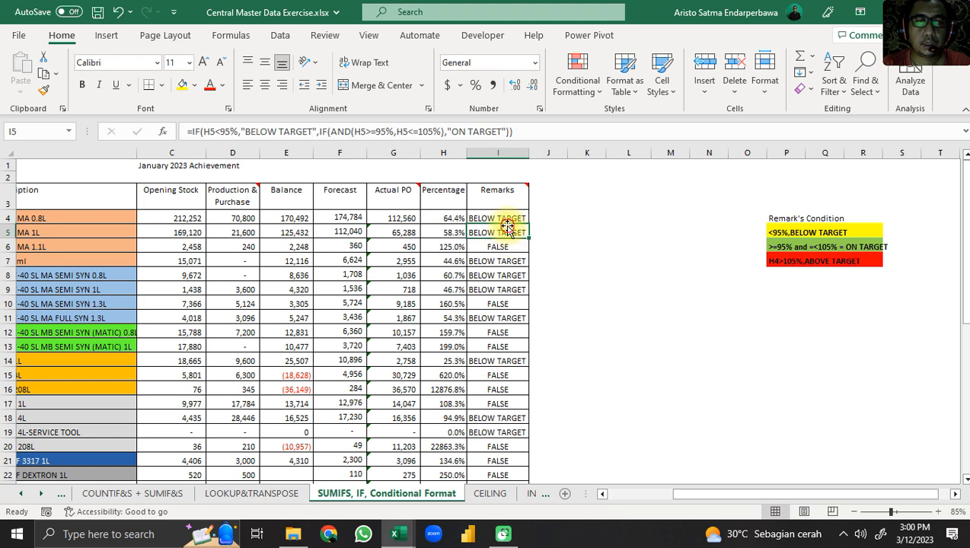
click(337, 132)
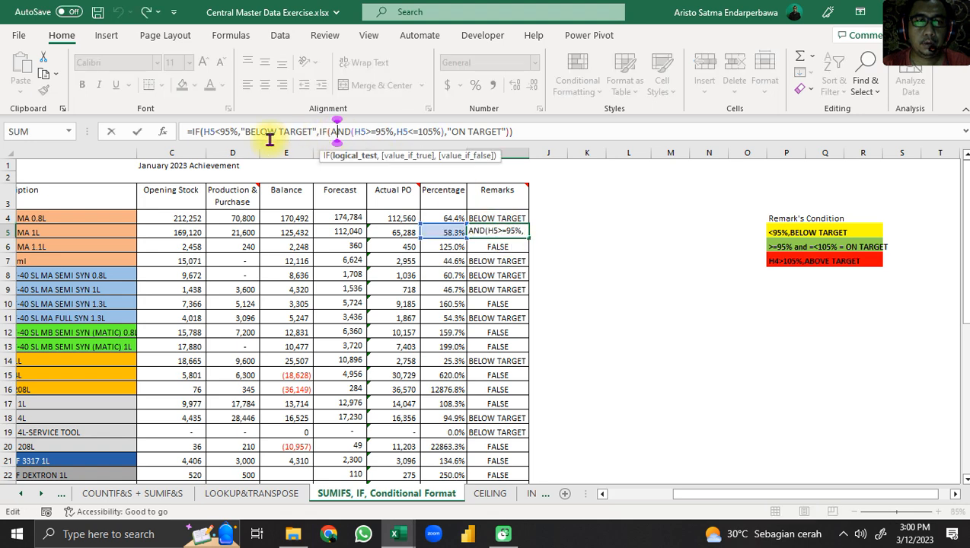
click(162, 132)
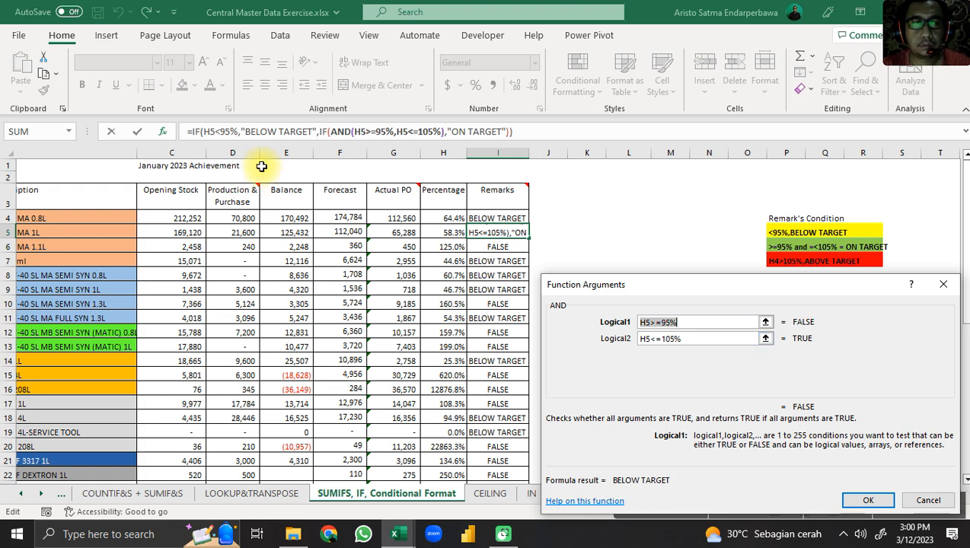
click(338, 131)
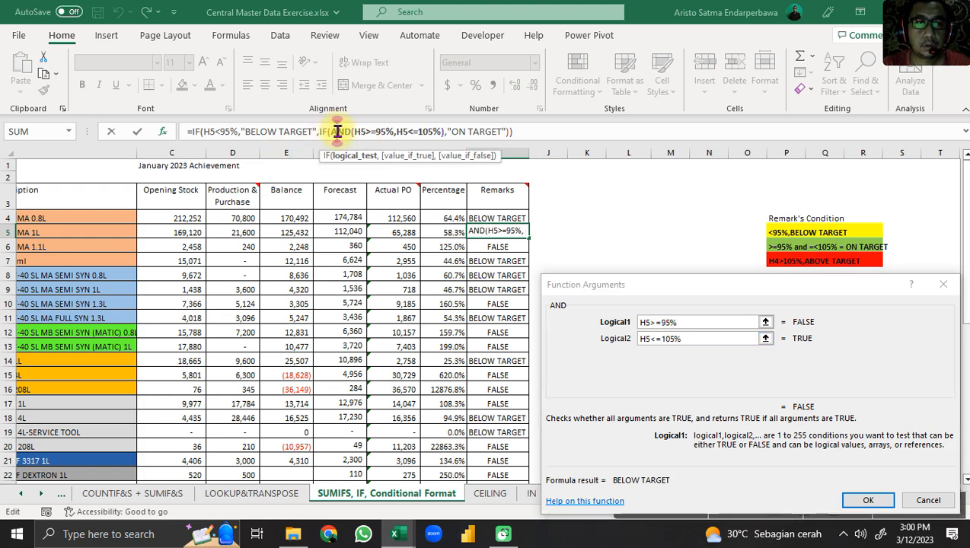
click(323, 131)
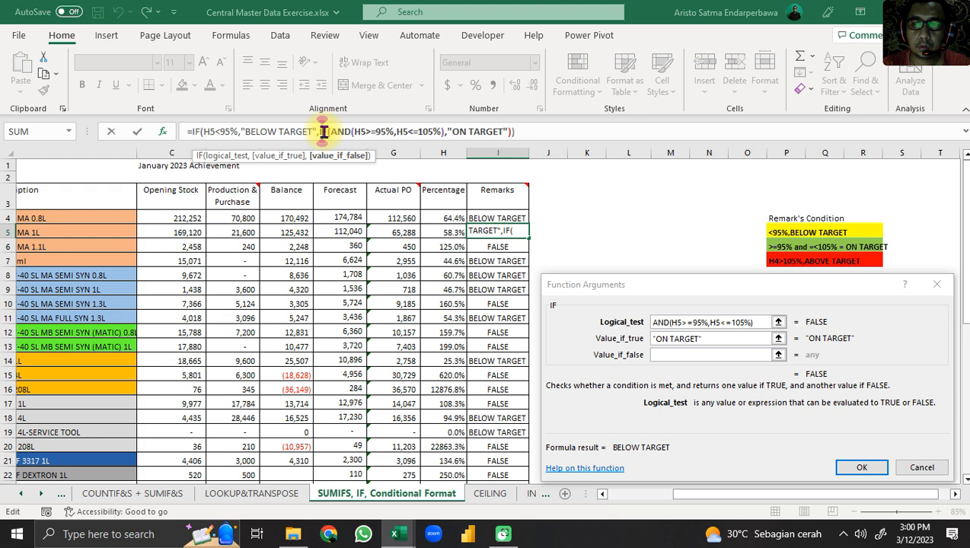
click(860, 467)
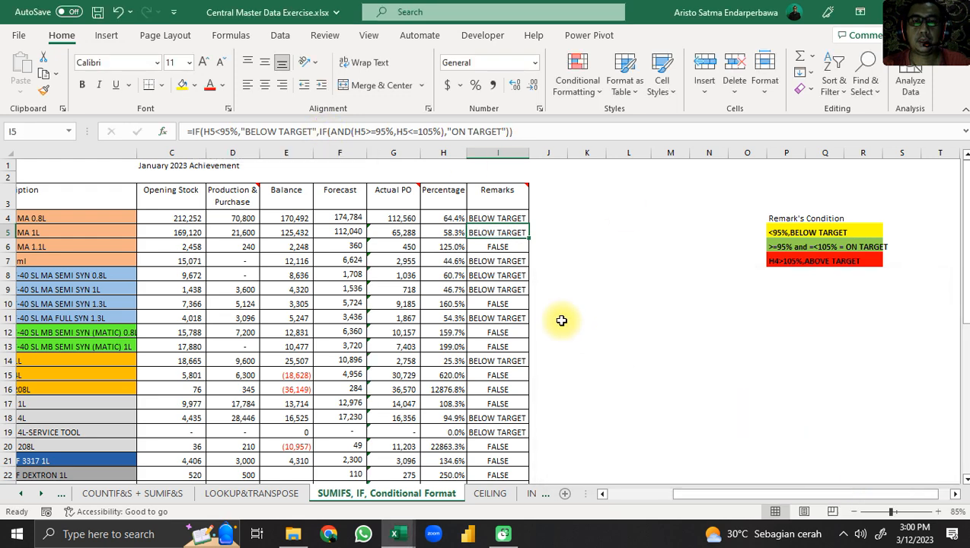
click(489, 218)
click(494, 232)
drag(499, 225, 501, 221)
key(Escape)
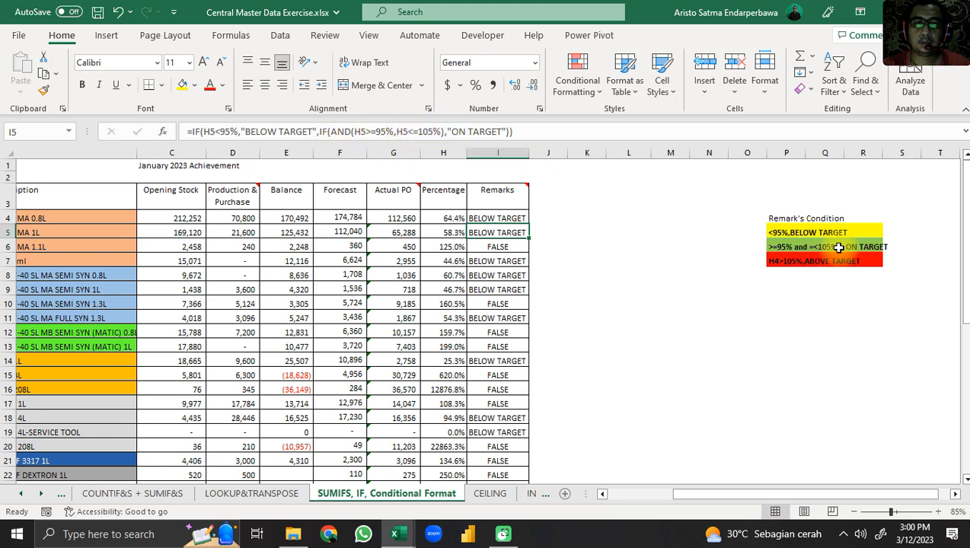
Step: Start a nested IF( as the value if false of the second IF in I4's formula
click(498, 218)
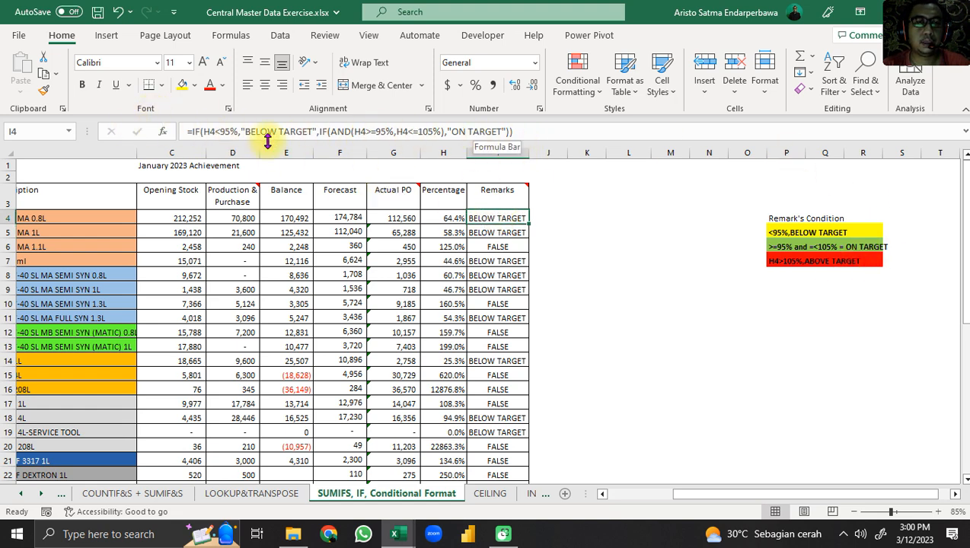
click(326, 131)
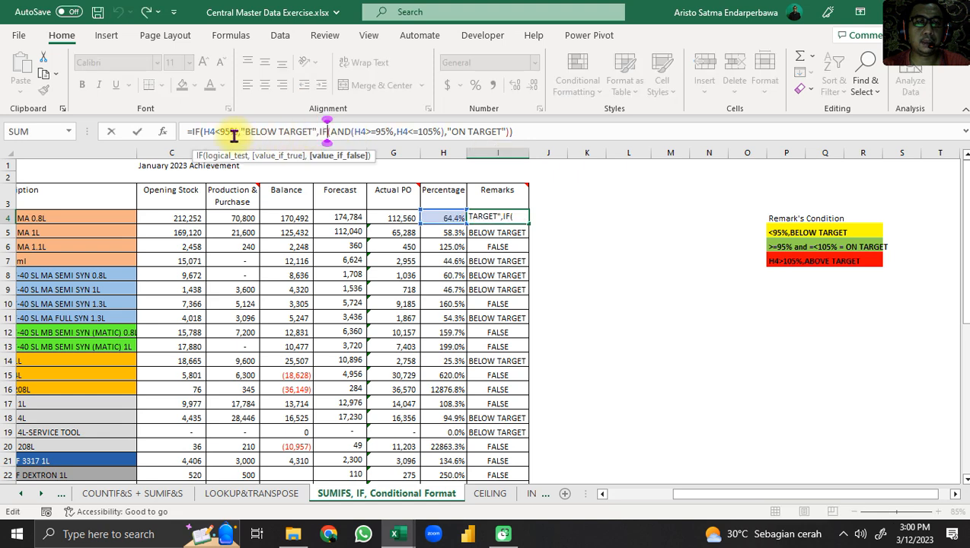
click(162, 131)
click(703, 358)
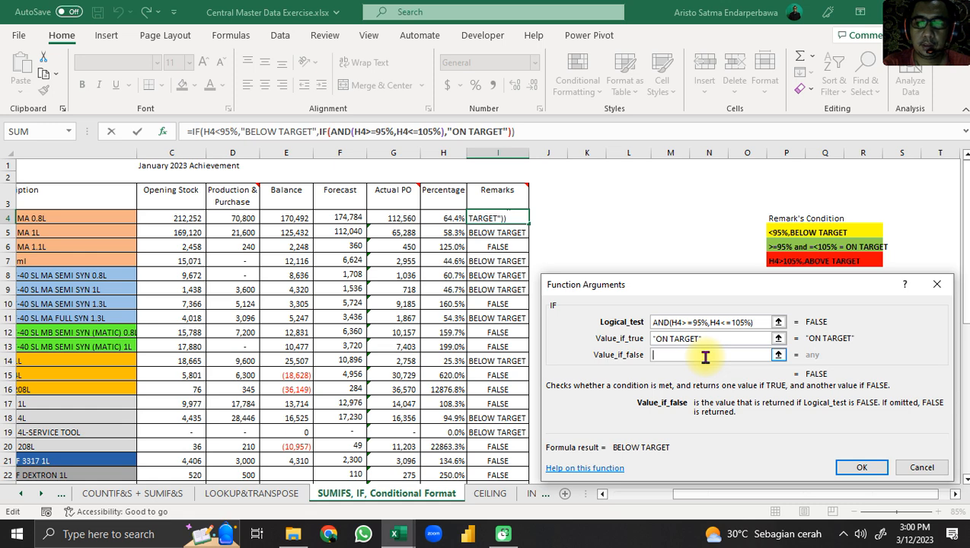
text(if)
key(BackSpace)
text(IF)
click(437, 219)
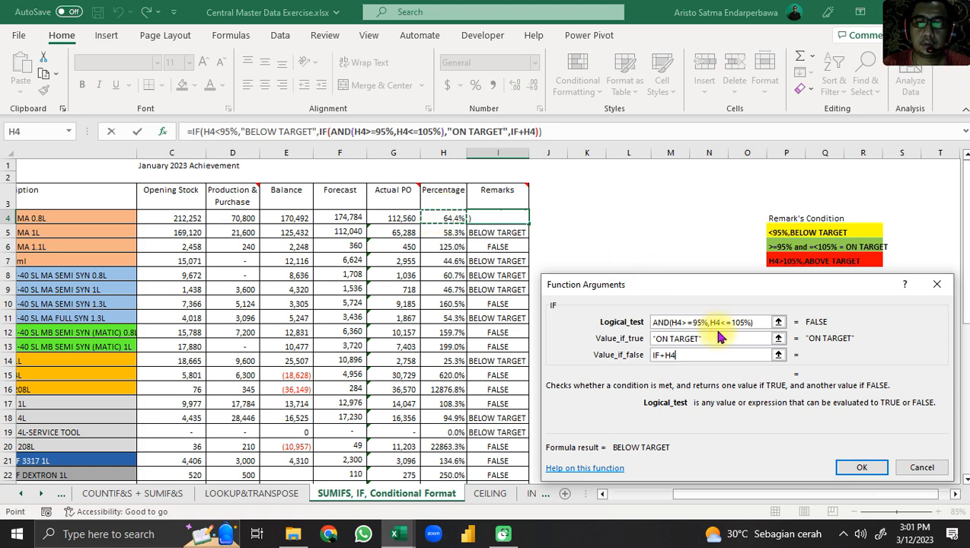
key(BackSpace)
key(BackSpace)
key(BackSpace)
text(()
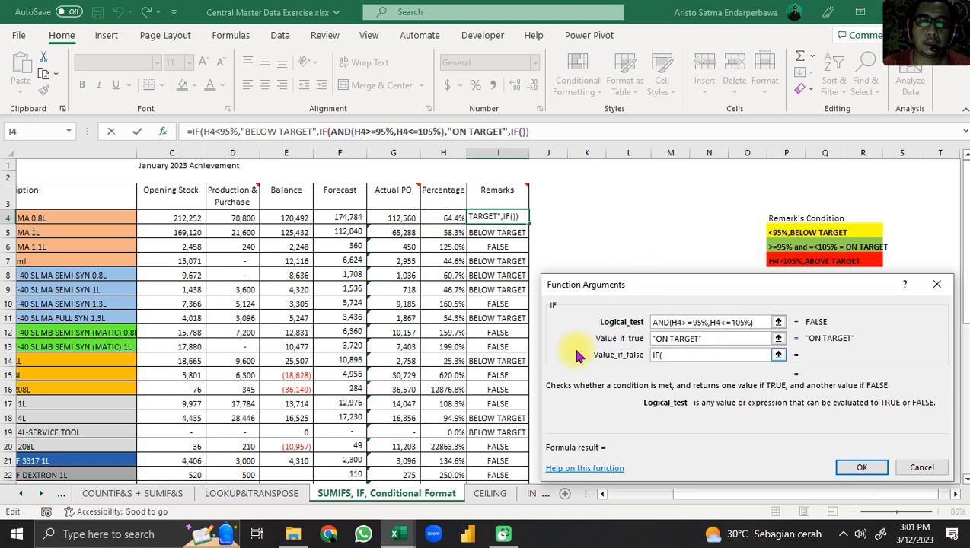
Step: Give the new nested IF in I4 the condition H4>105%
click(444, 219)
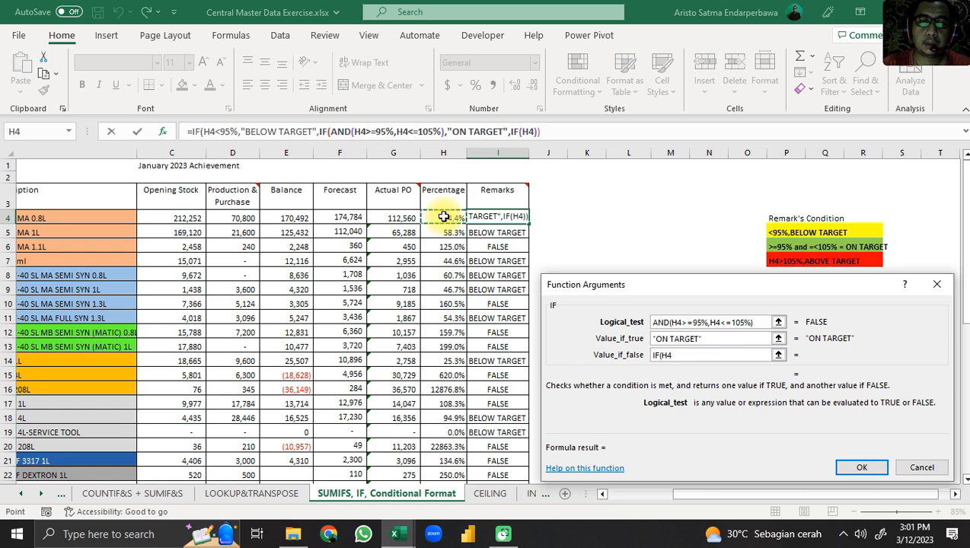
text(>105)
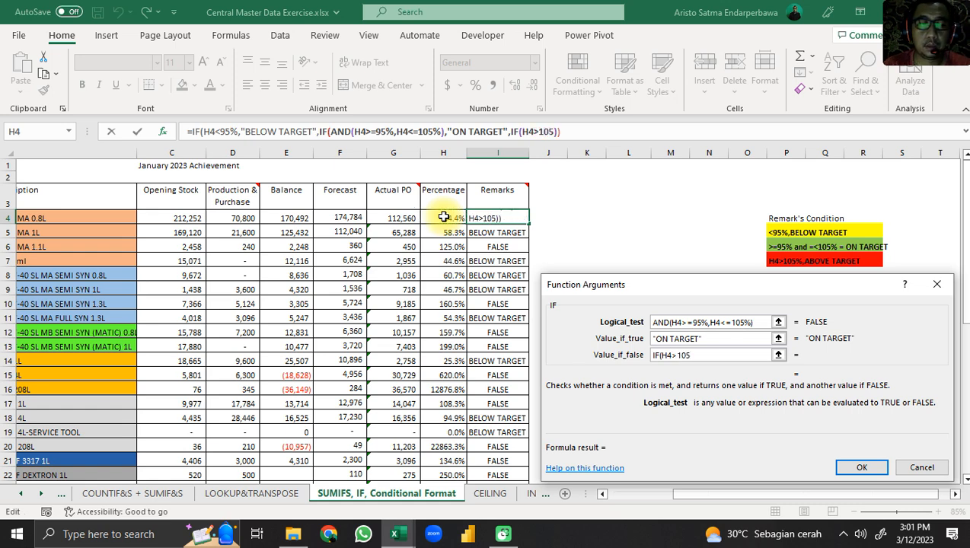
text(%)
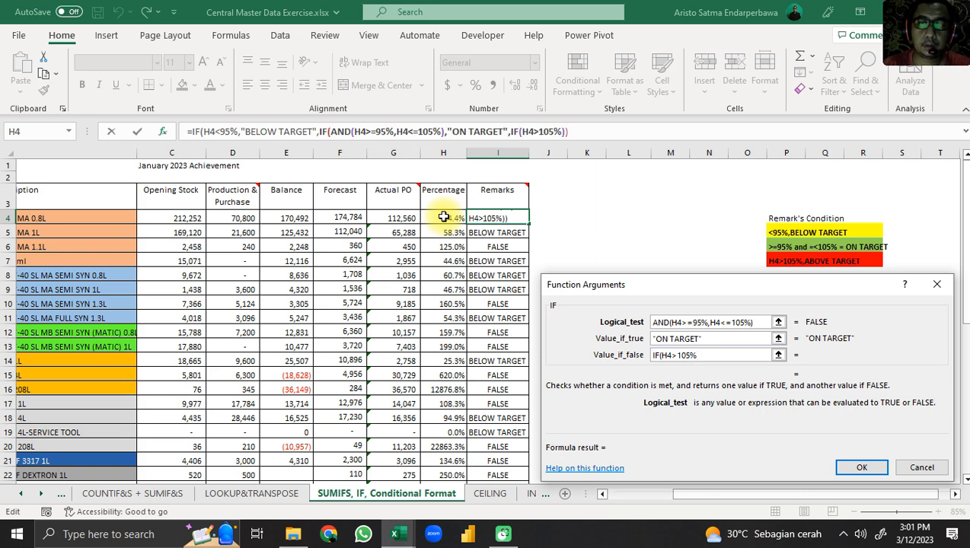
Step: Set the third IF in I4 to return "ABOVE TARGET" if true and an empty string "" if false
click(515, 131)
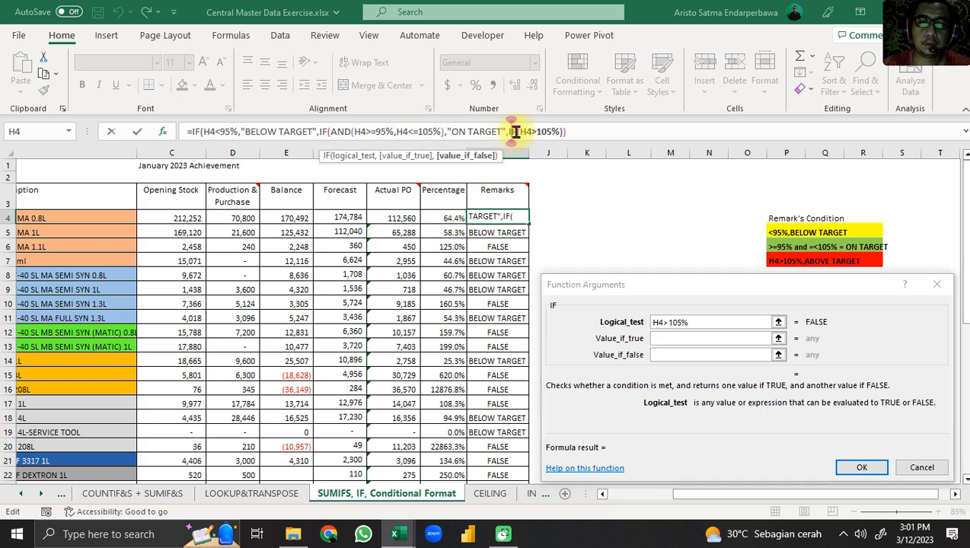
click(693, 338)
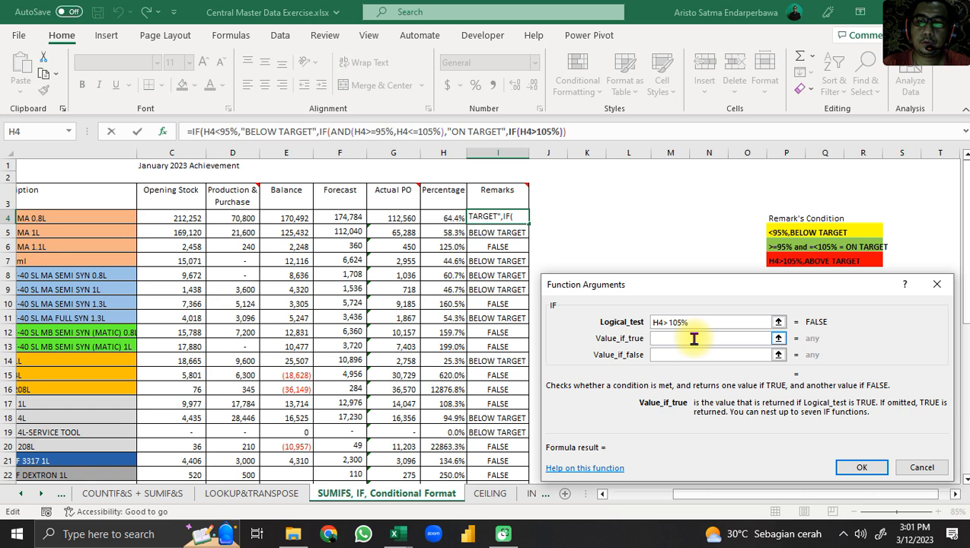
text(")
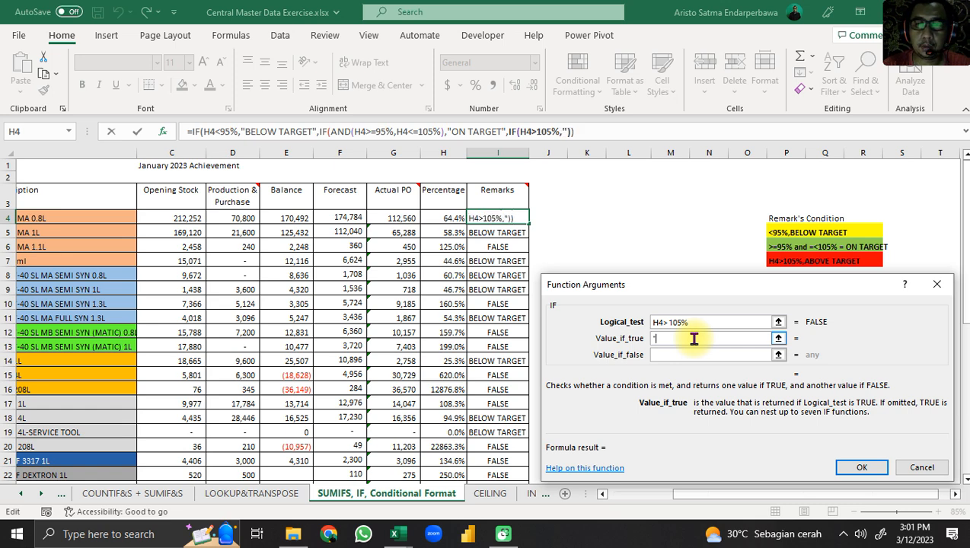
text(ABOVE TARGET)
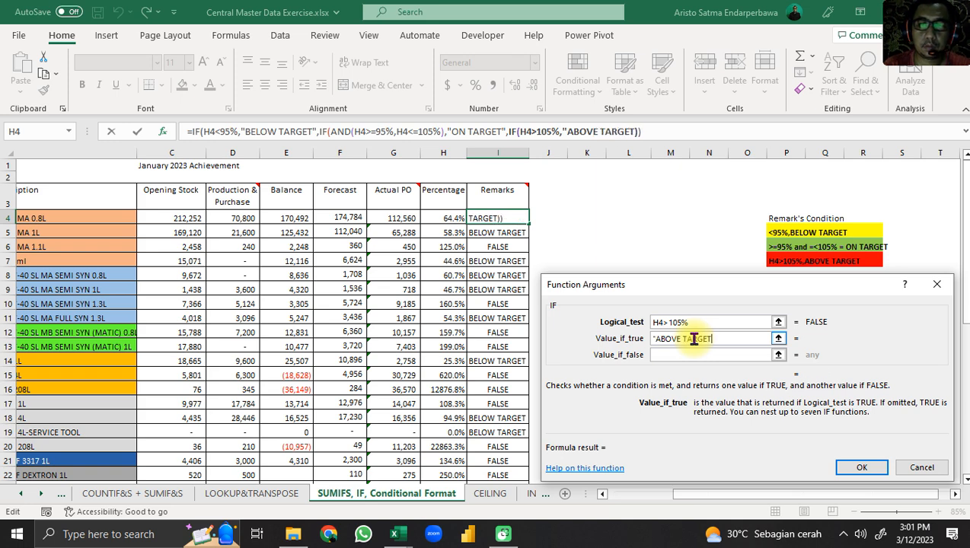
text(")
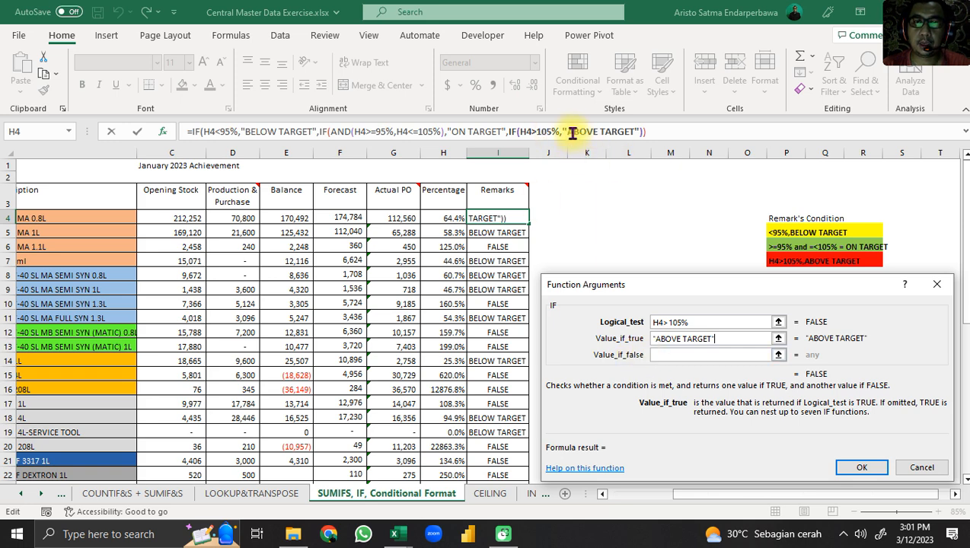
click(692, 359)
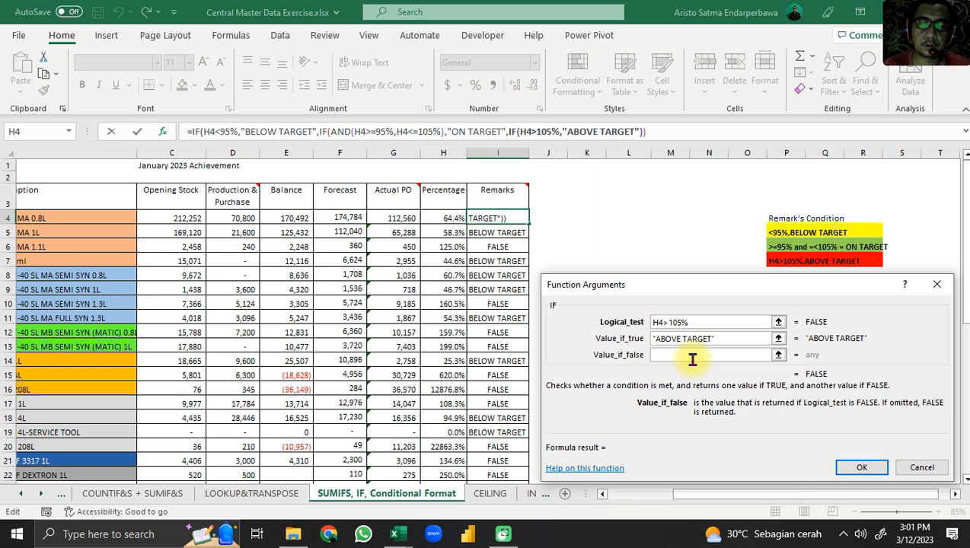
text("")
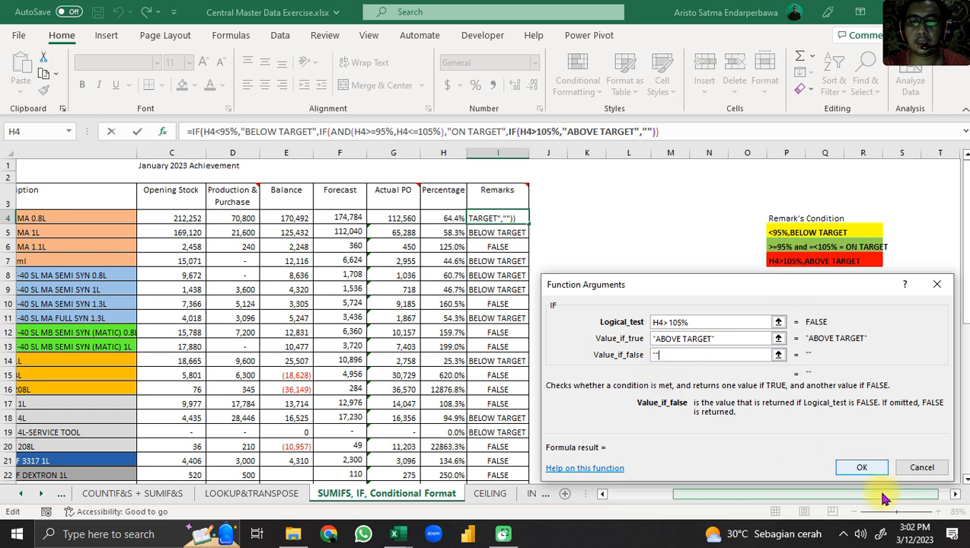
Step: Confirm the completed formula in I4 and fill it down the Remarks column
click(861, 467)
click(463, 320)
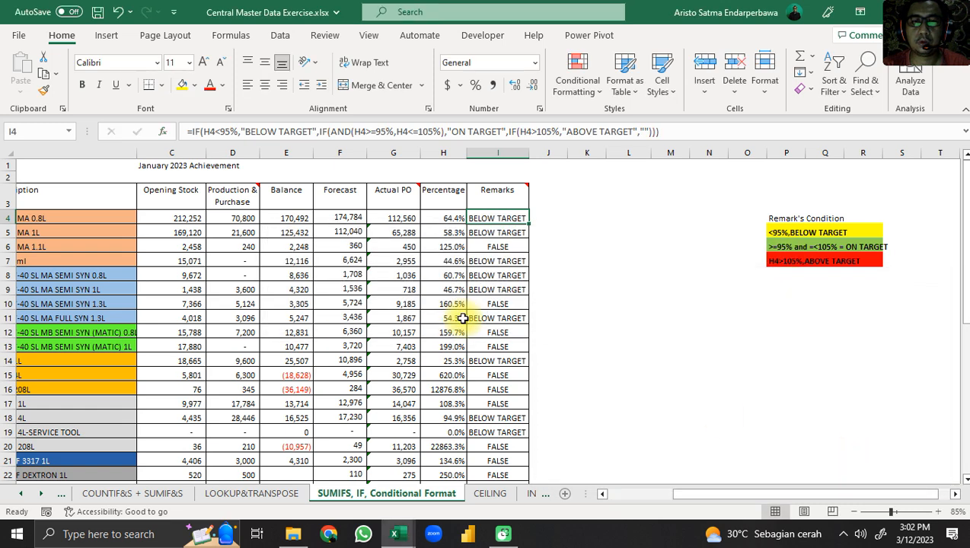
double_click(530, 225)
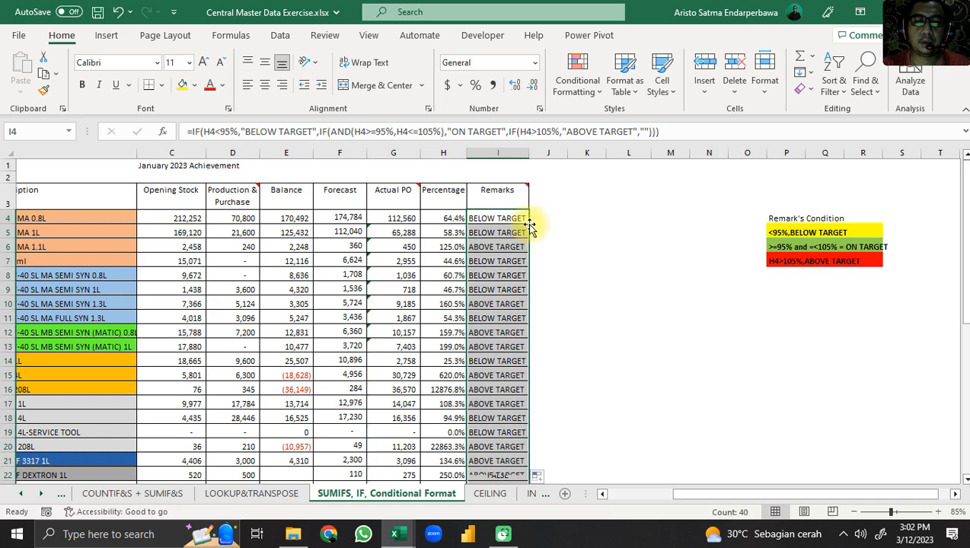
Step: Review the updated Remarks column from row 4 to row 43 against each row's percentage
scroll(530, 229, down, 7)
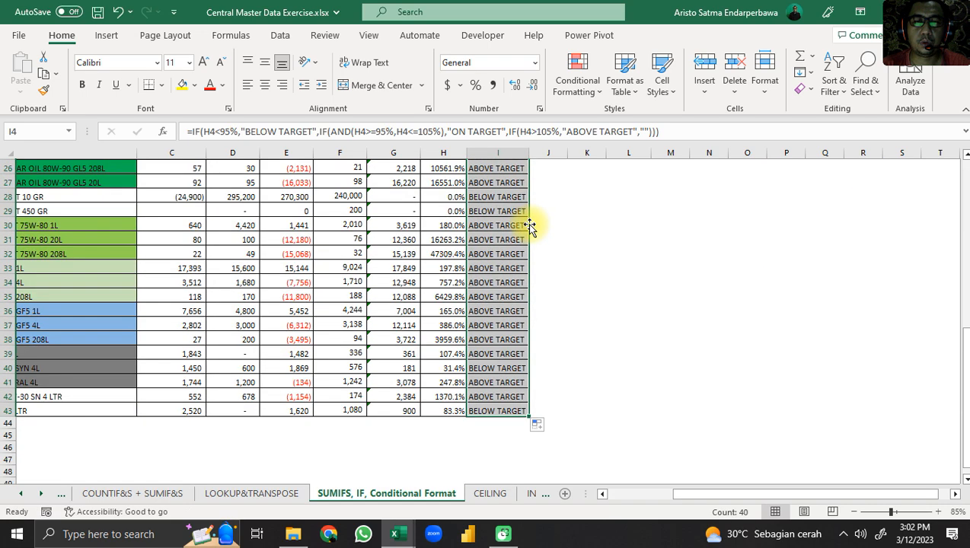
scroll(530, 227, up, 8)
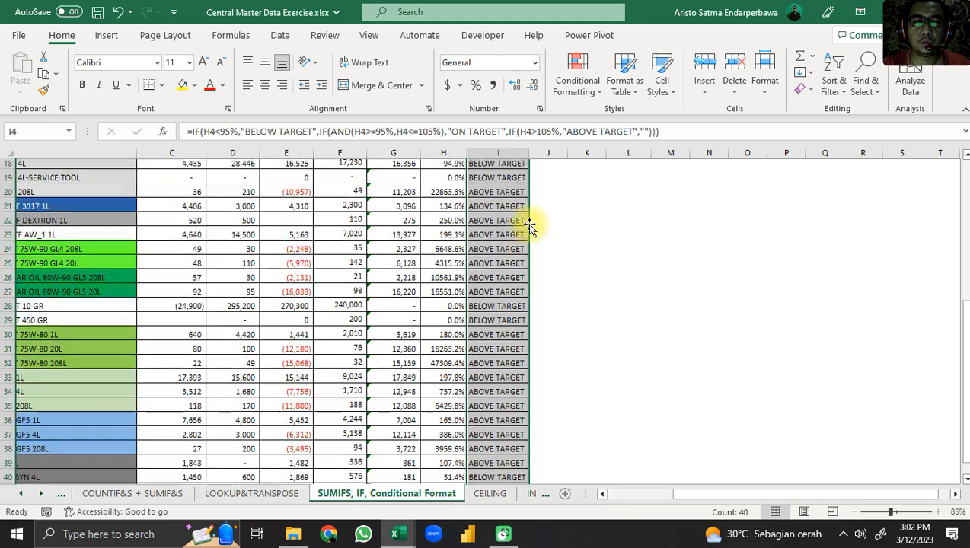
scroll(529, 227, down, 3)
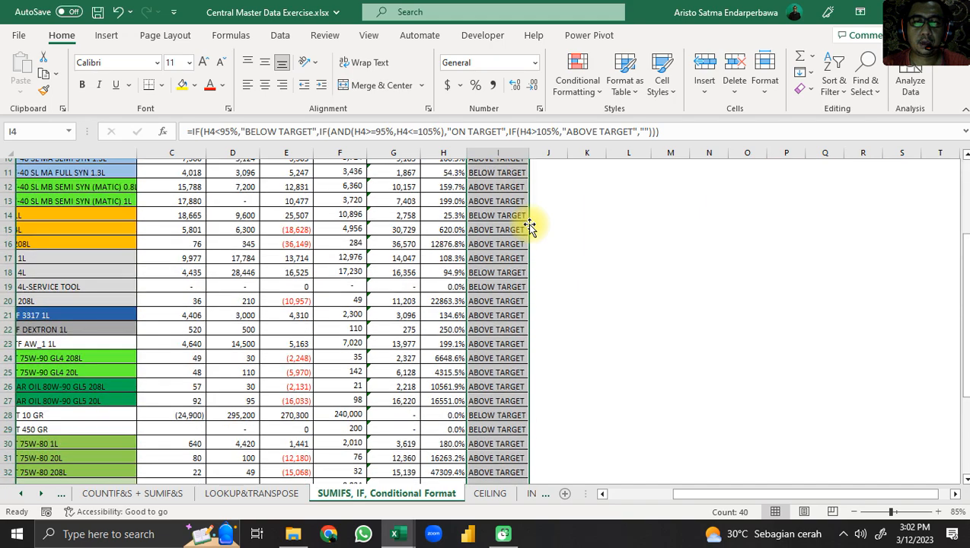
scroll(530, 227, down, 4)
scroll(530, 227, up, 7)
scroll(530, 227, down, 3)
scroll(529, 227, down, 4)
scroll(530, 227, down, 4)
scroll(527, 224, up, 11)
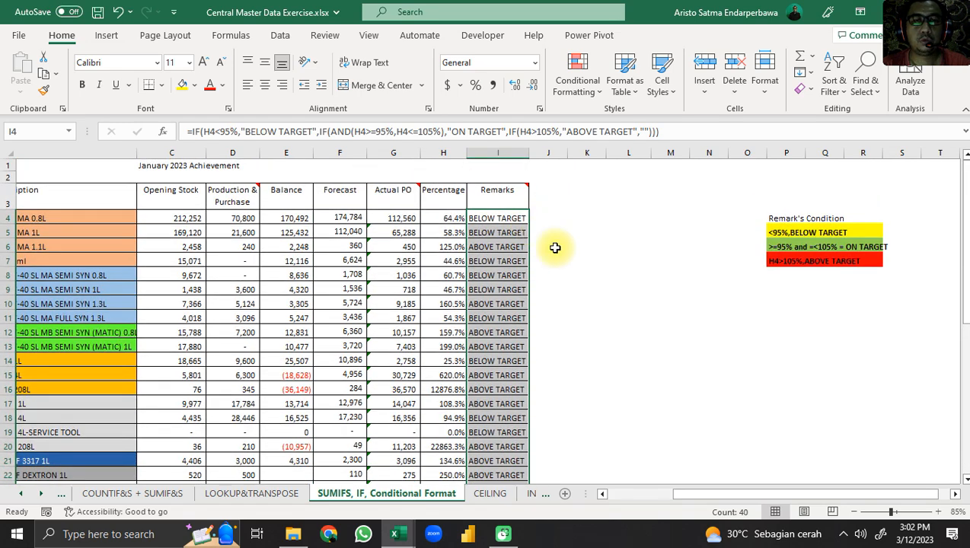
Step: Check the Remarks labels below I4 down to the end of the table against the percentage conditions
click(504, 262)
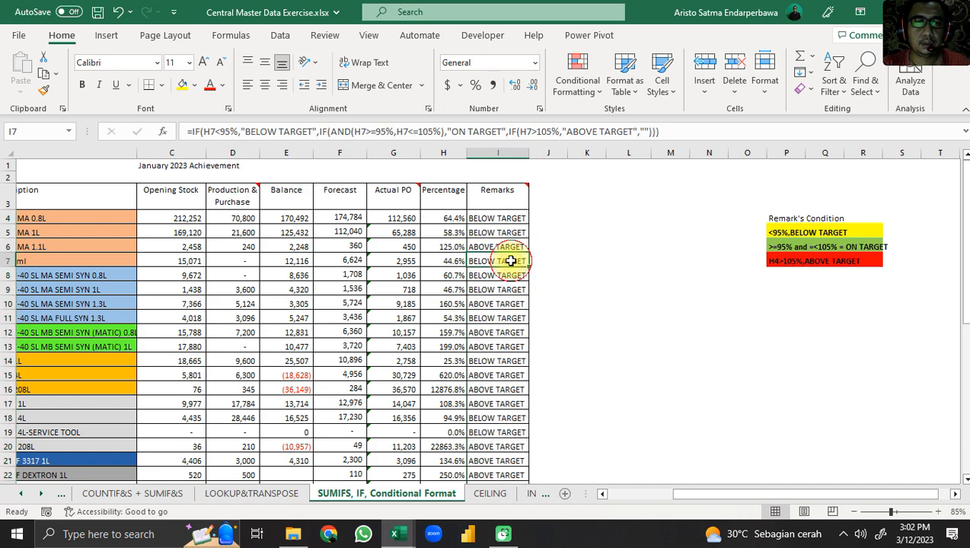
click(507, 219)
scroll(506, 219, down, 8)
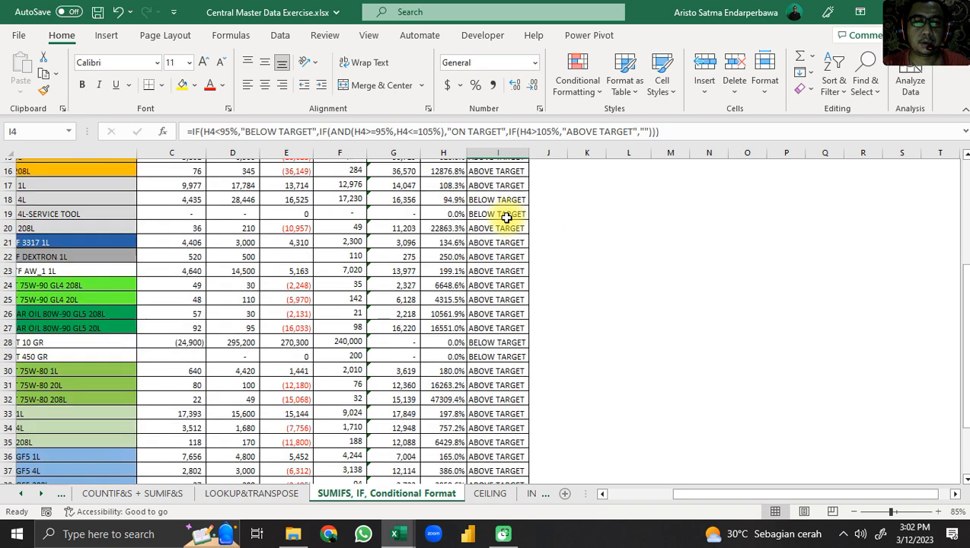
scroll(506, 218, up, 6)
scroll(506, 218, up, 3)
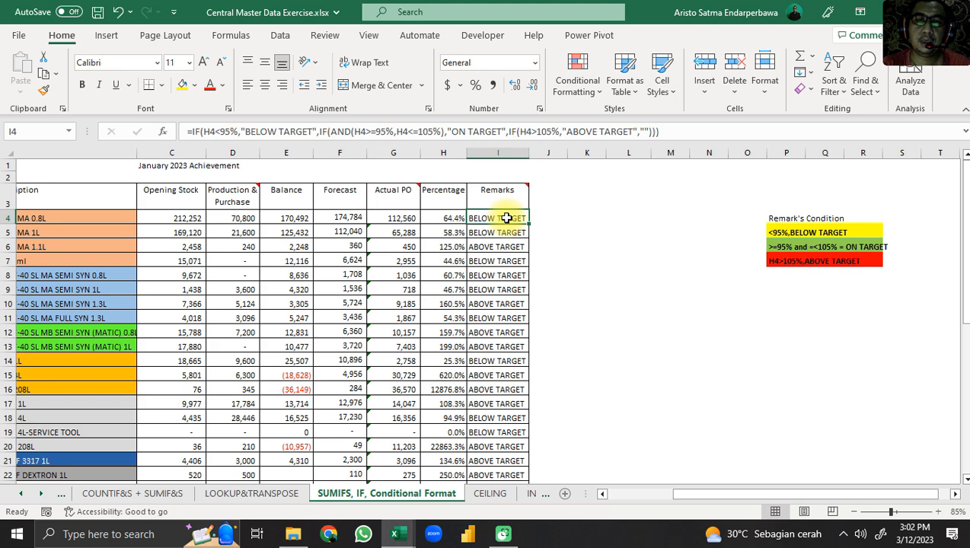
scroll(506, 219, down, 12)
scroll(507, 219, up, 11)
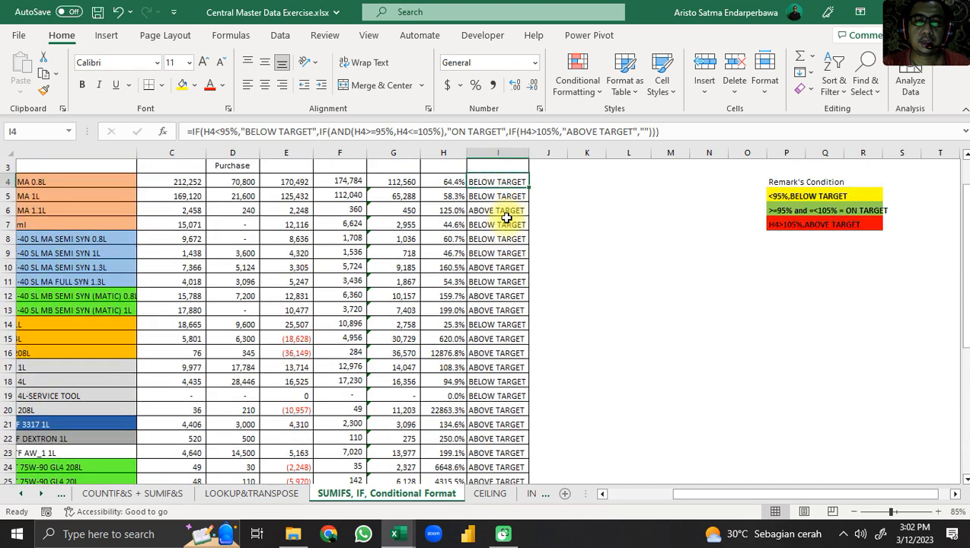
scroll(506, 218, up, 1)
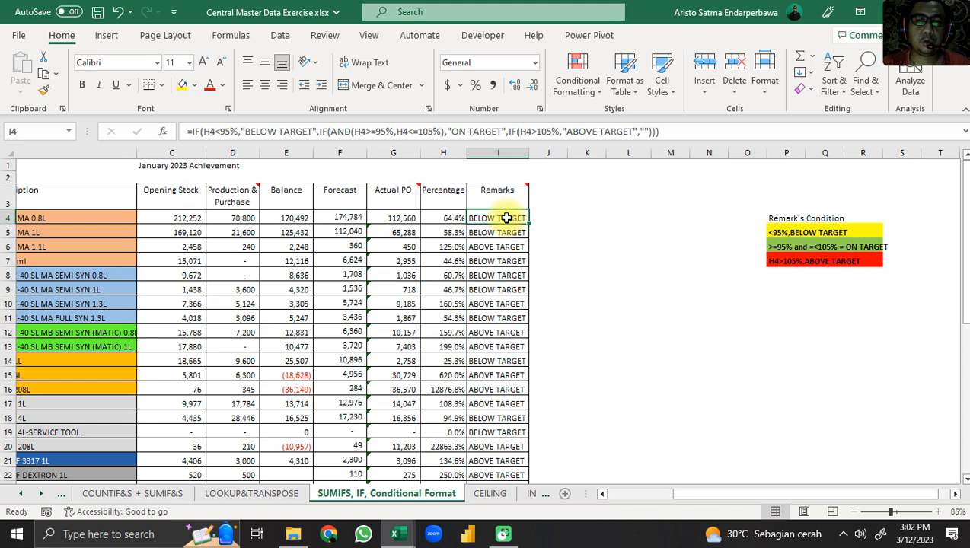
Step: Select the Remarks cells I4:I43 and open the Conditional Formatting Rules Manager for them
scroll(506, 218, down, 9)
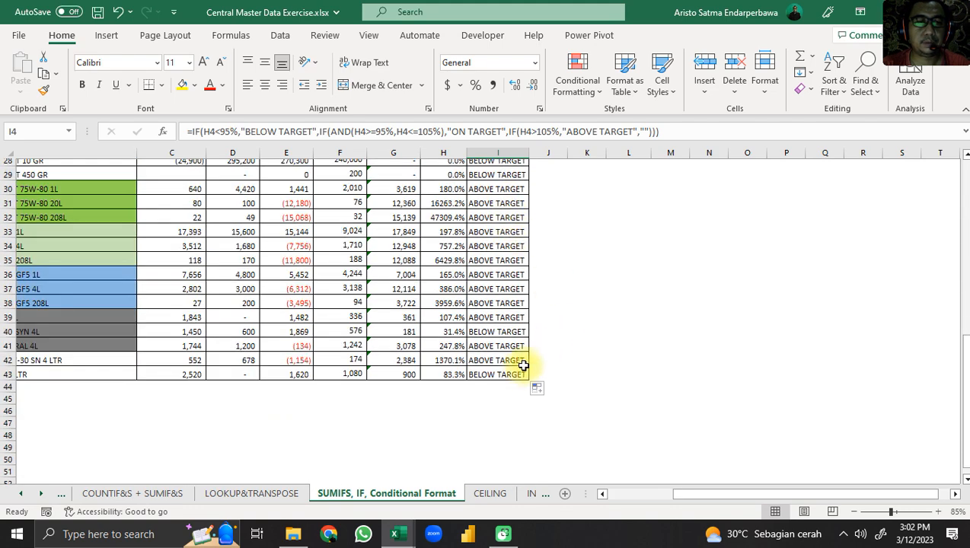
shift+click(493, 376)
scroll(498, 377, up, 9)
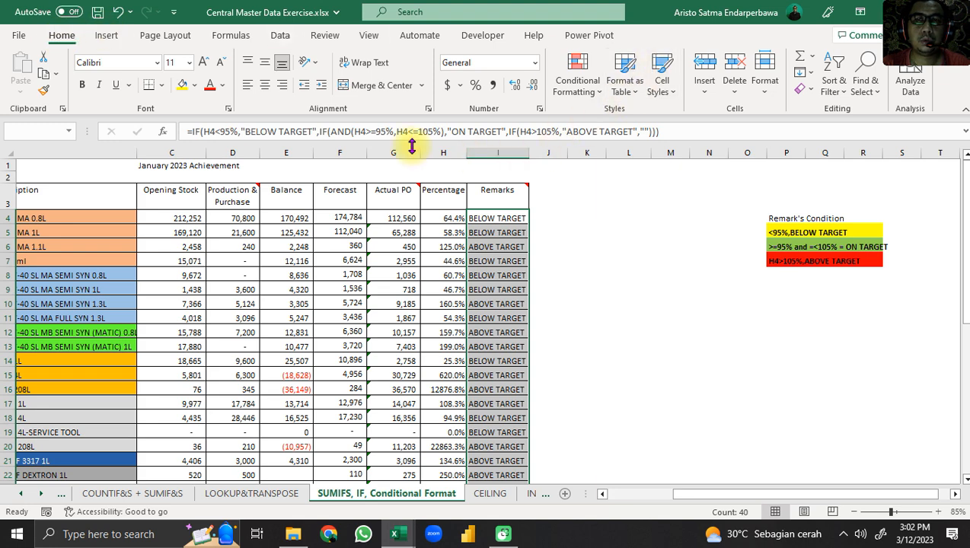
click(597, 98)
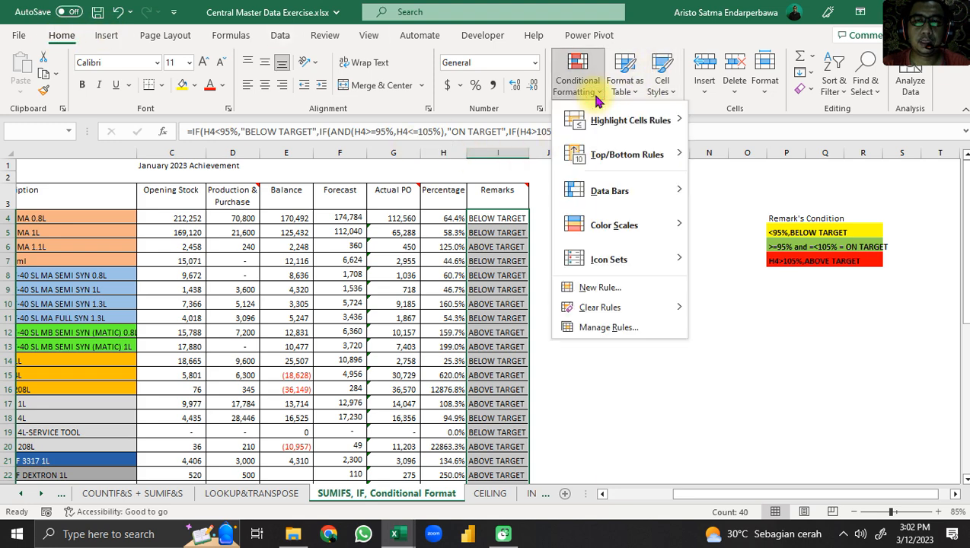
click(631, 329)
drag(600, 316, 710, 104)
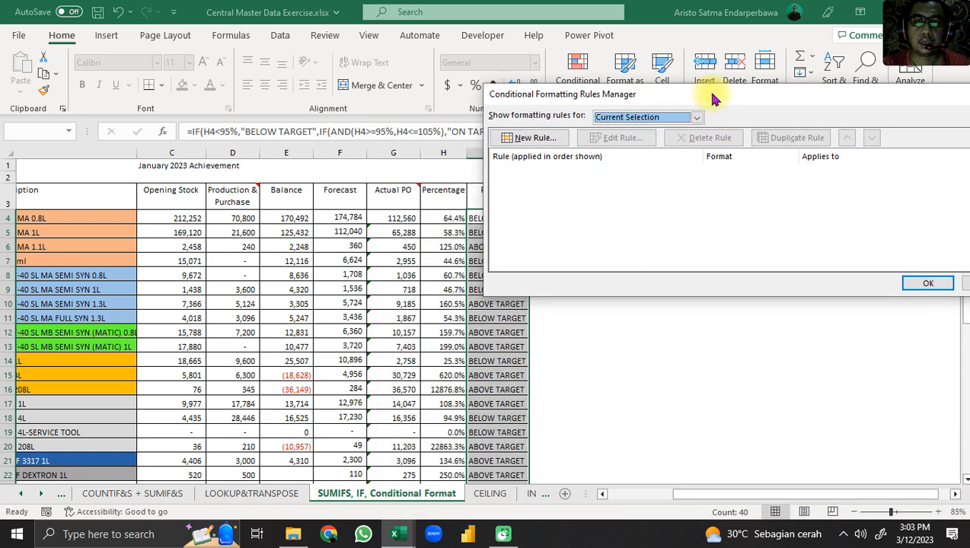
Step: Create a rule that formats only cells with specific text containing BELOW TARGET
click(560, 139)
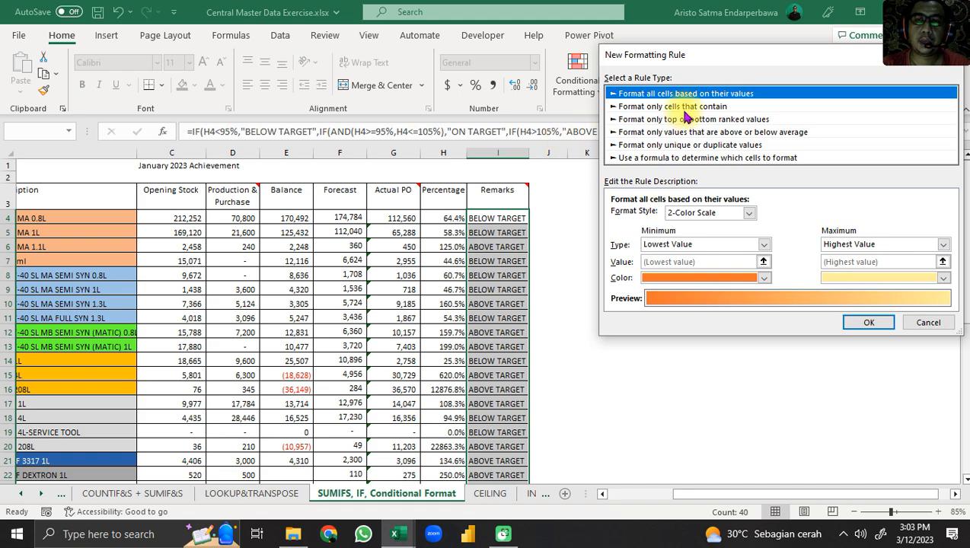
click(685, 108)
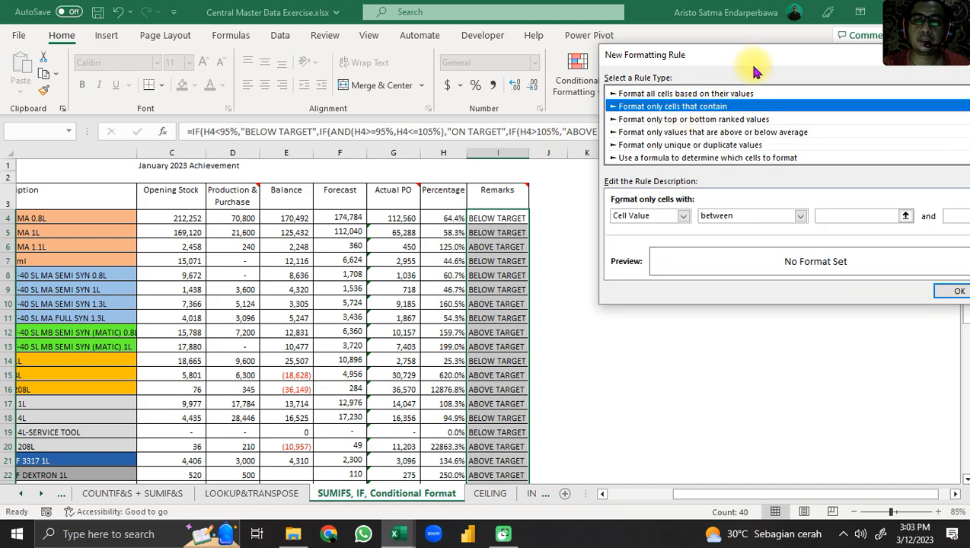
drag(754, 60, 373, 60)
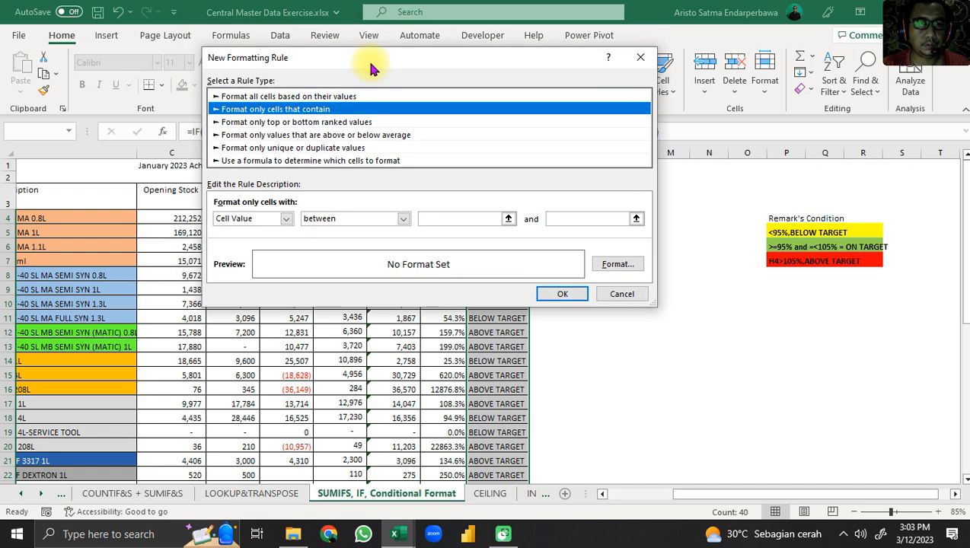
click(286, 219)
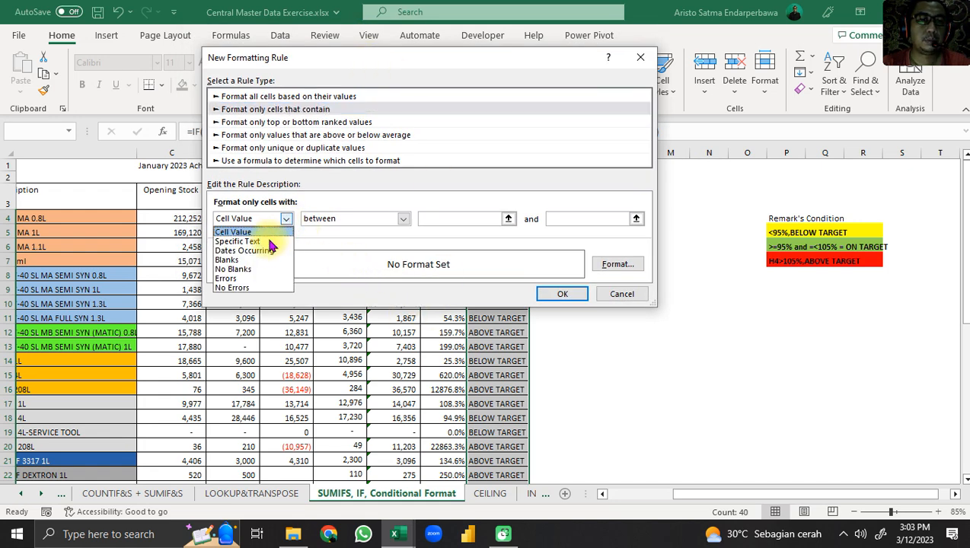
click(271, 241)
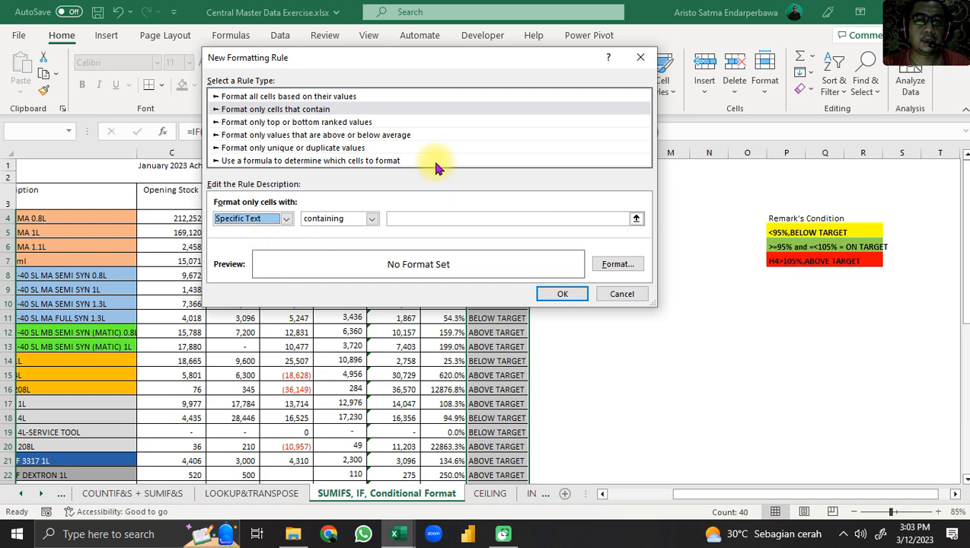
drag(444, 58, 731, 247)
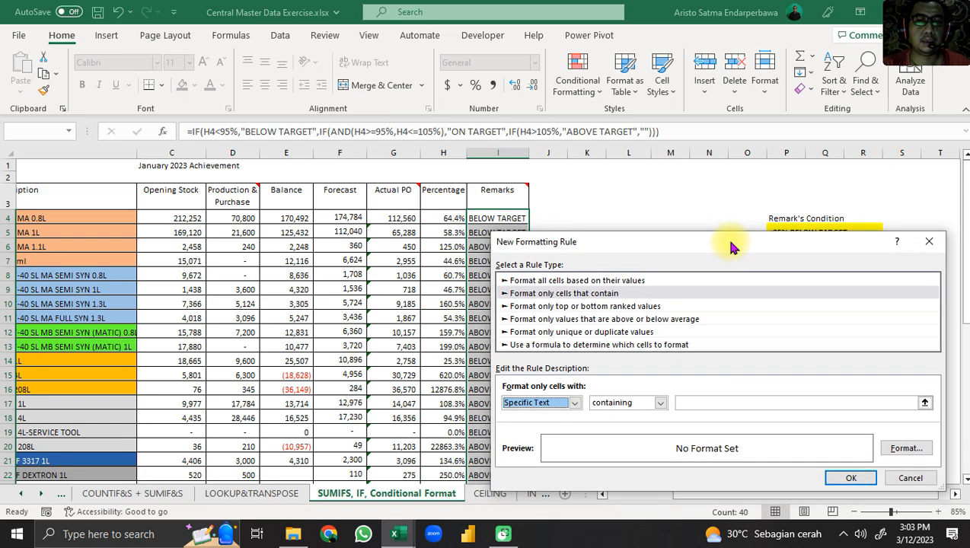
drag(731, 247, 298, 135)
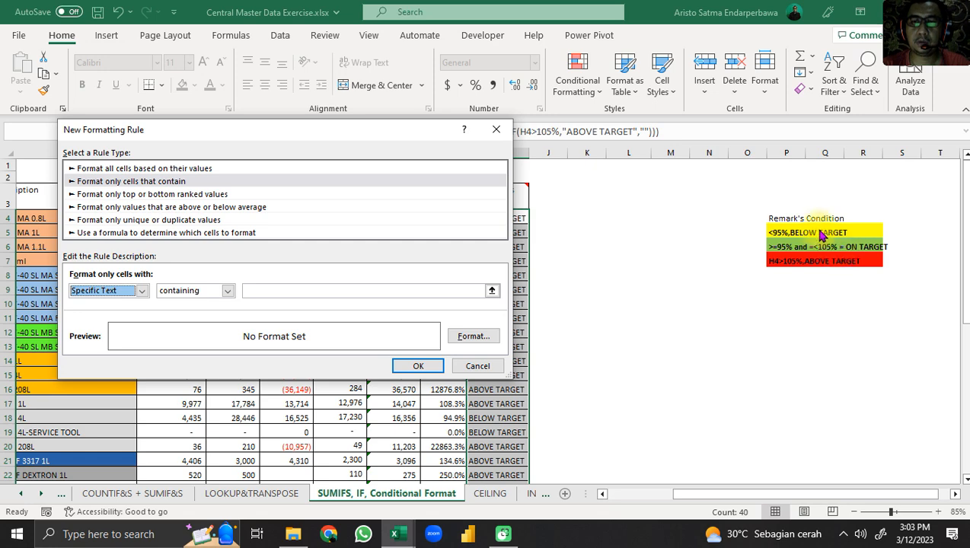
click(291, 291)
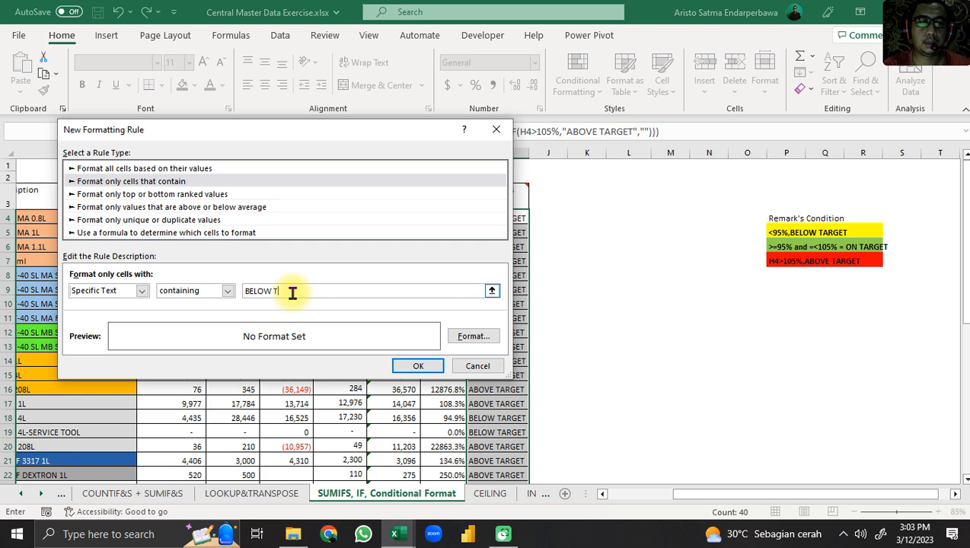
Step: Give the BELOW TARGET rule a yellow fill and add it to the rules list
click(472, 335)
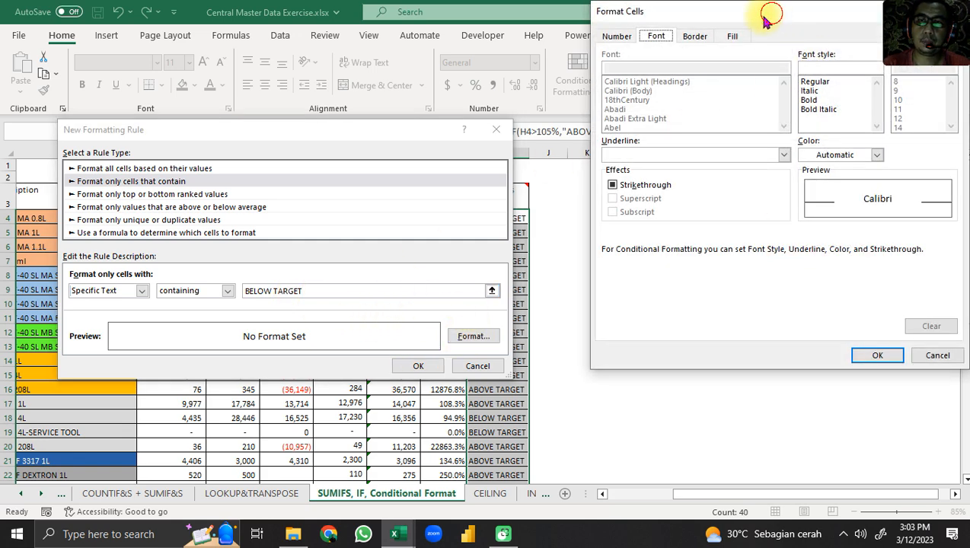
drag(768, 15, 634, 27)
click(597, 48)
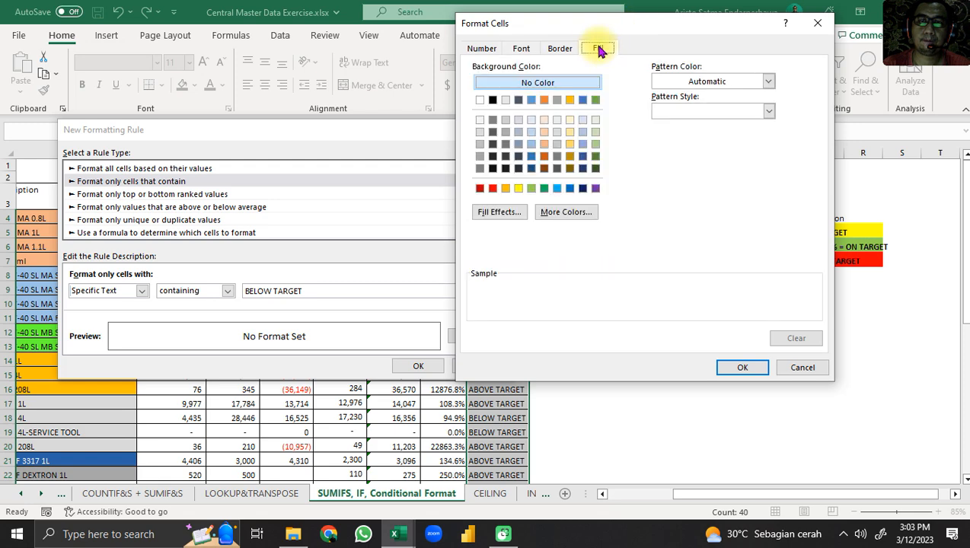
click(518, 188)
click(743, 367)
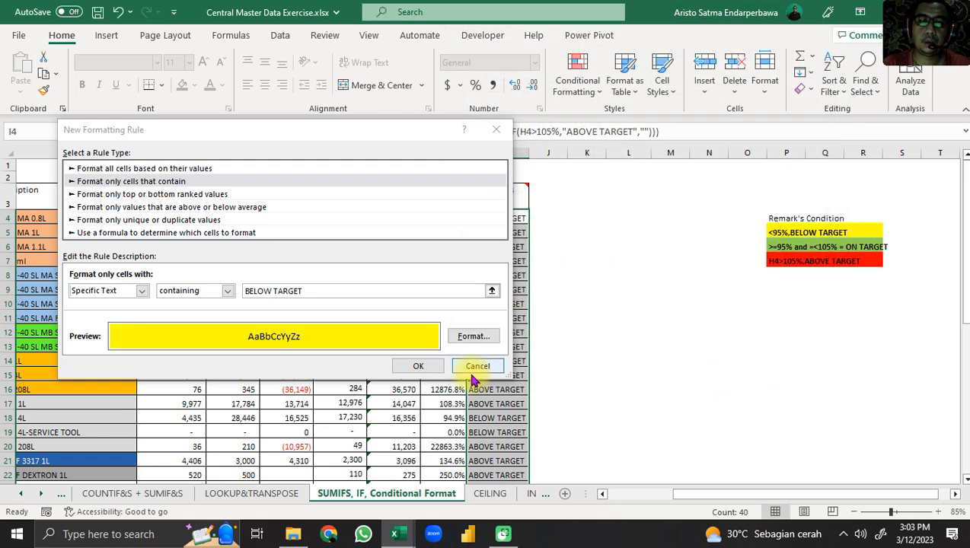
click(424, 368)
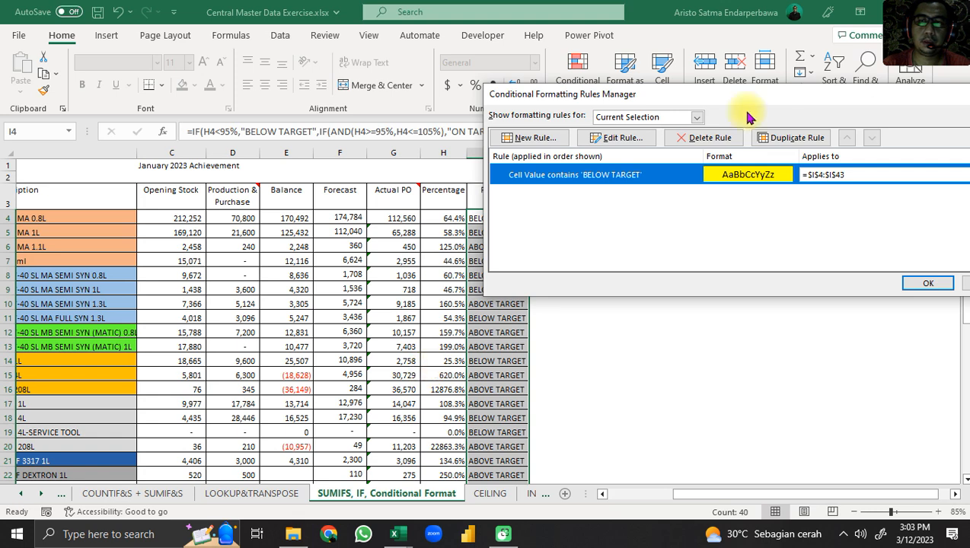
Step: Apply the BELOW TARGET rule to the Remarks cells, keeping the rules manager clear of the data
drag(784, 96, 613, 79)
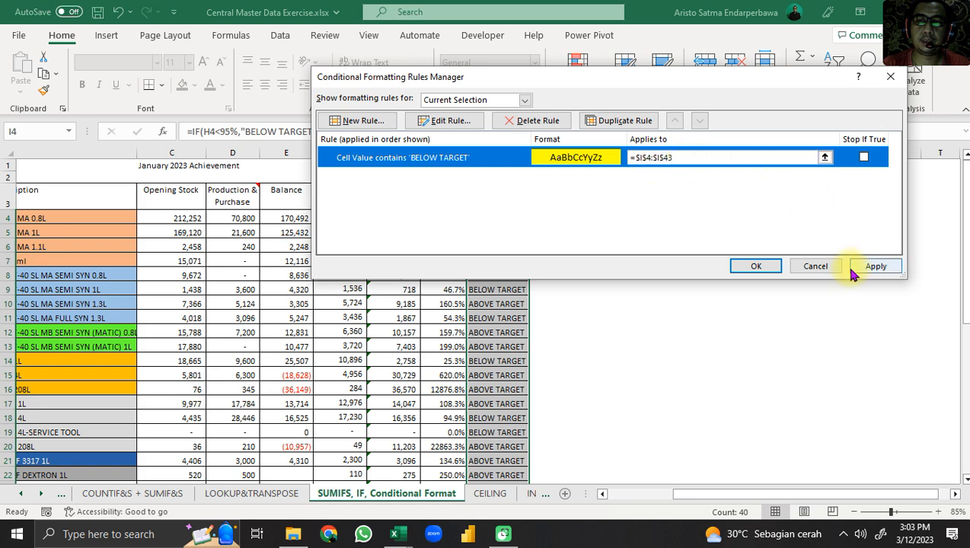
drag(708, 78, 359, 19)
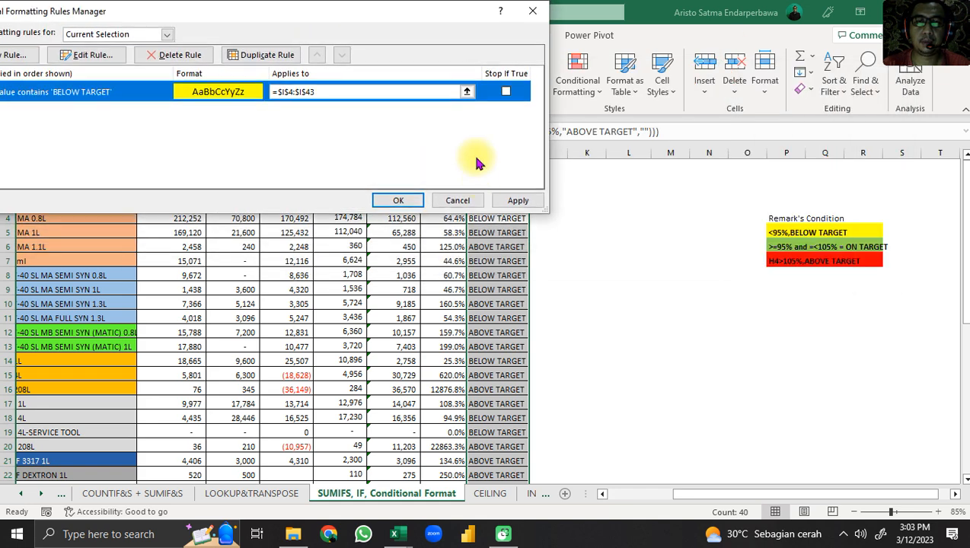
click(517, 201)
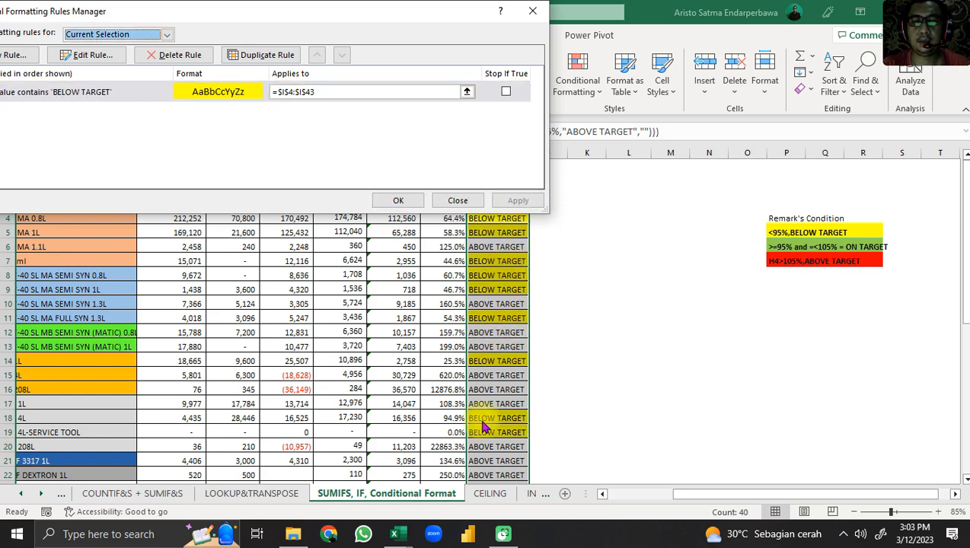
drag(430, 101, 342, 22)
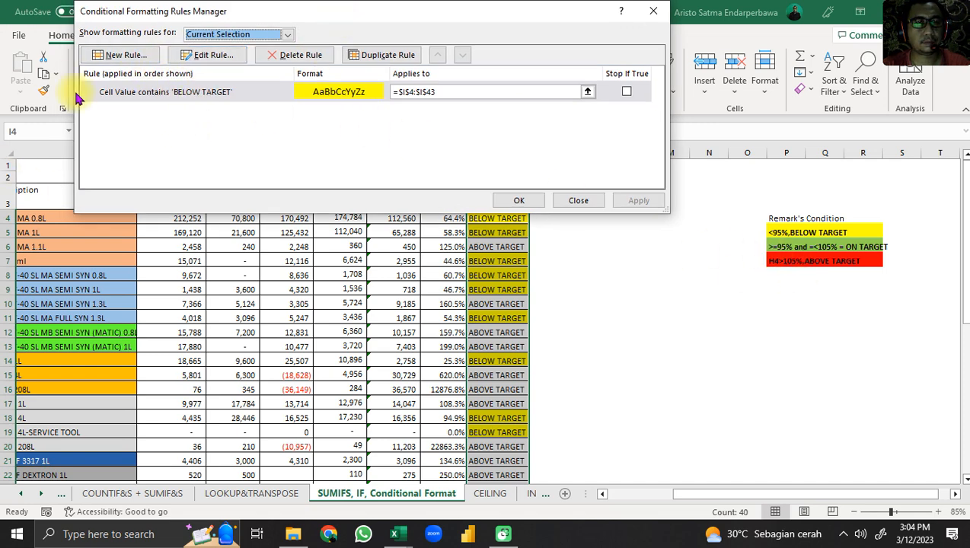
Step: Create a second rule that formats only cells with specific text containing ON TARGET
click(233, 97)
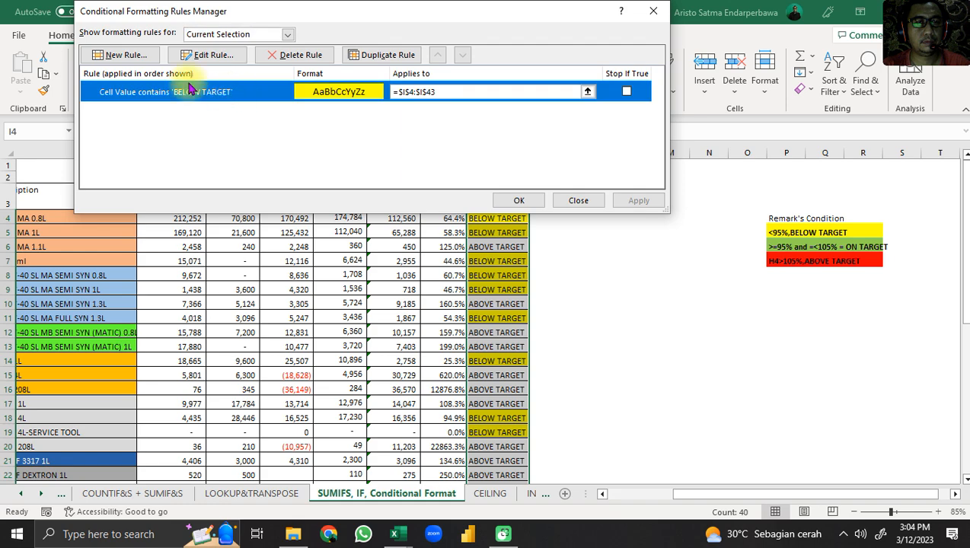
click(122, 54)
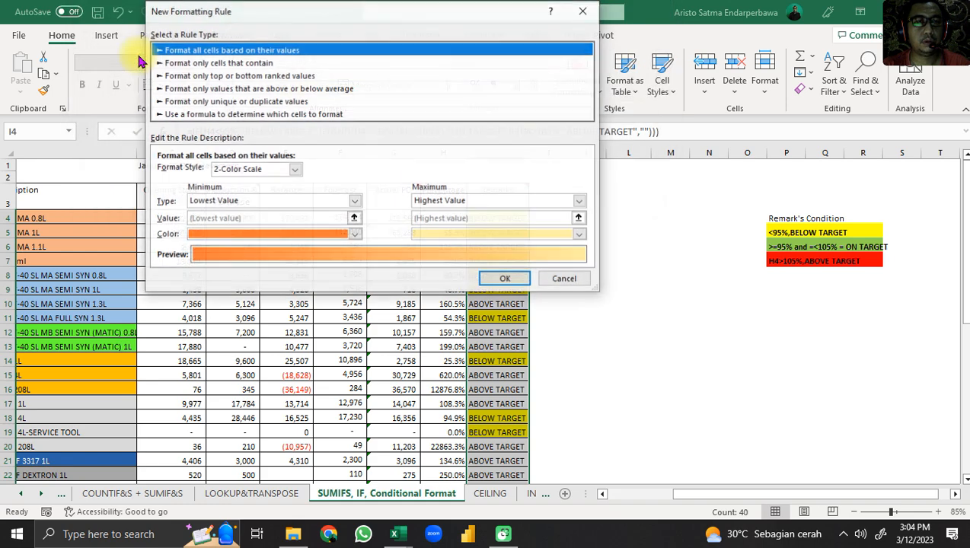
click(203, 63)
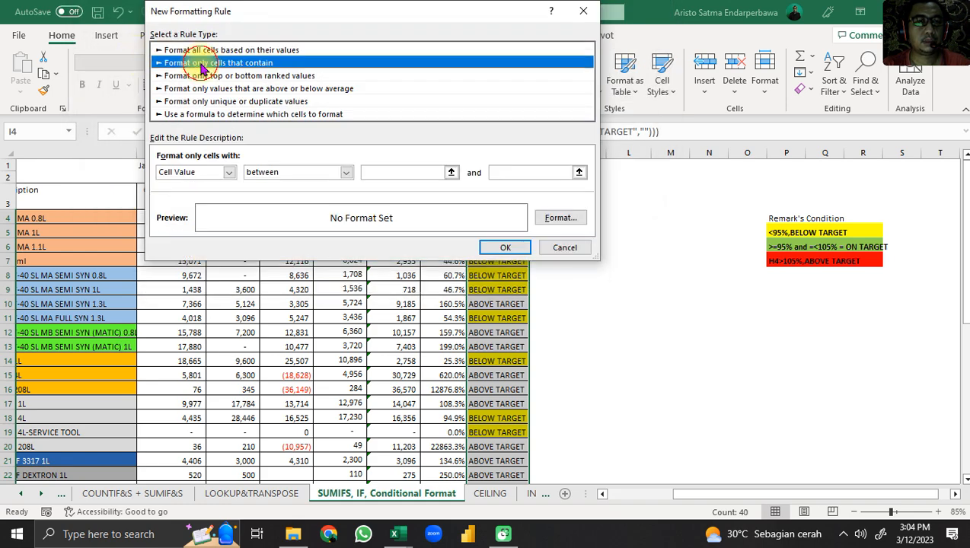
click(228, 173)
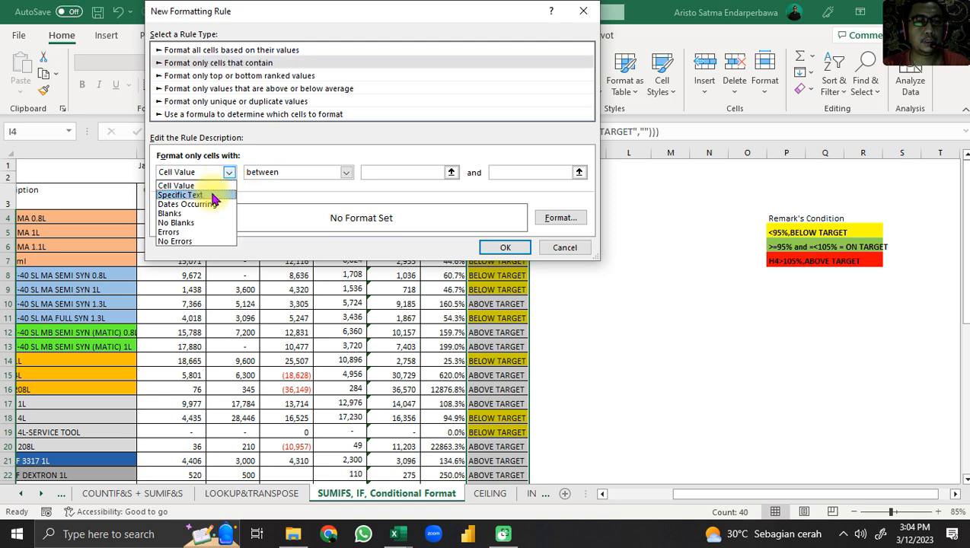
click(214, 195)
click(366, 173)
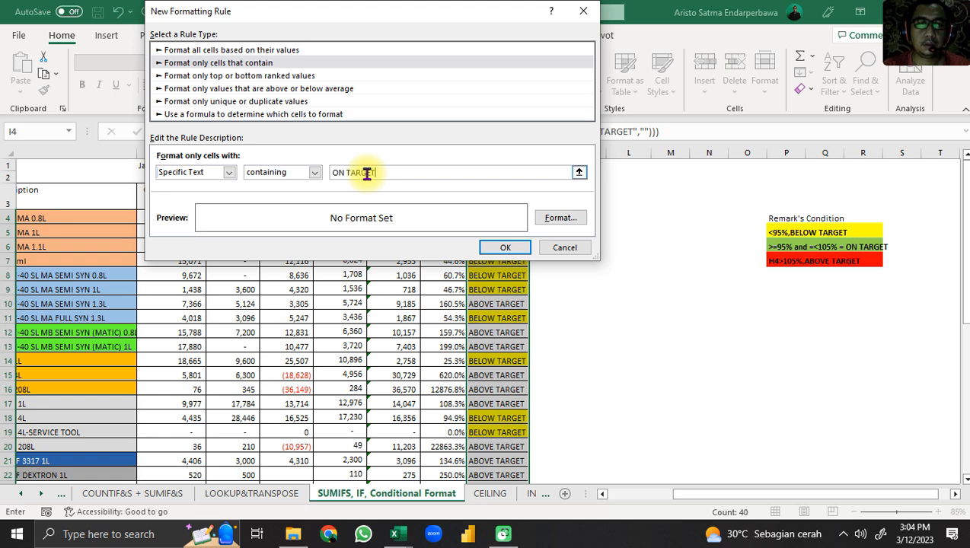
Step: Give the ON TARGET rule a light green fill and apply it to I4:I43
click(560, 218)
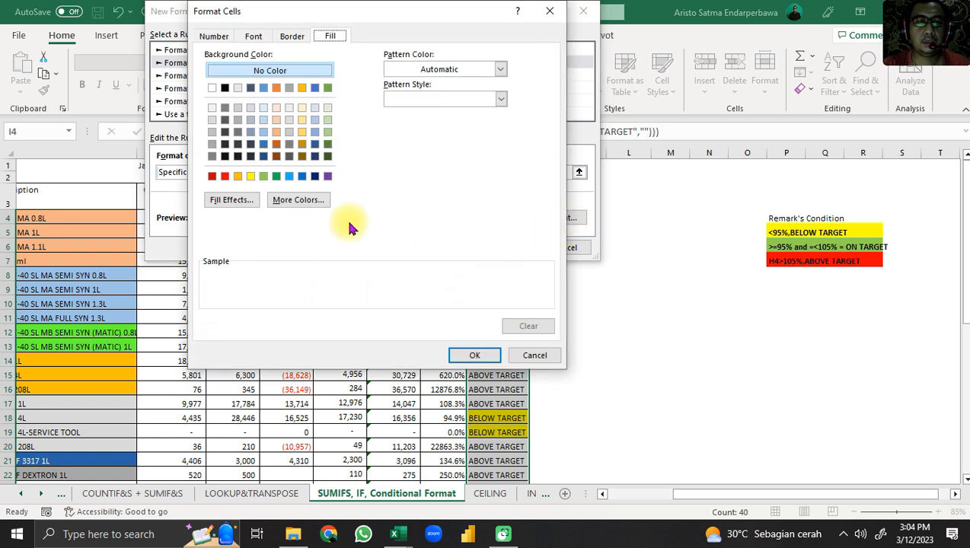
click(264, 175)
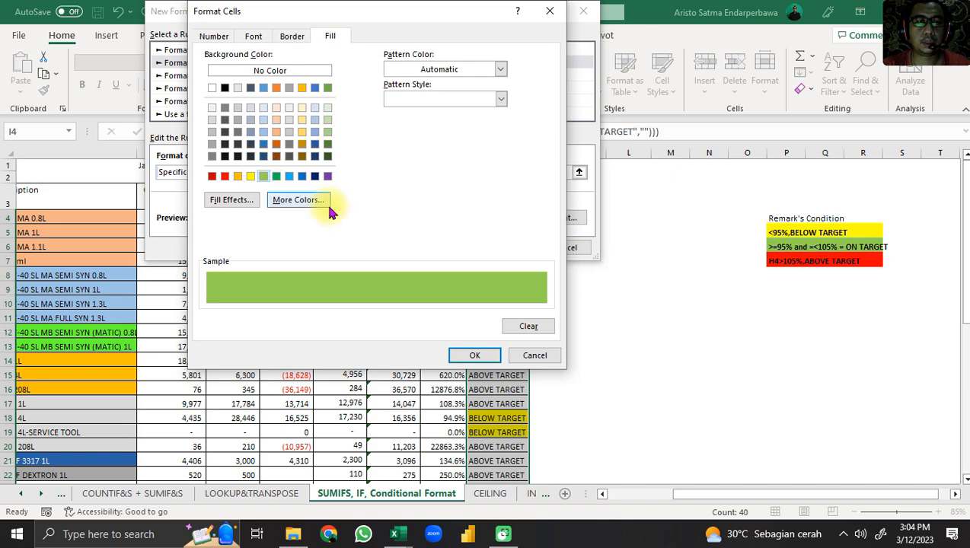
click(468, 359)
click(494, 247)
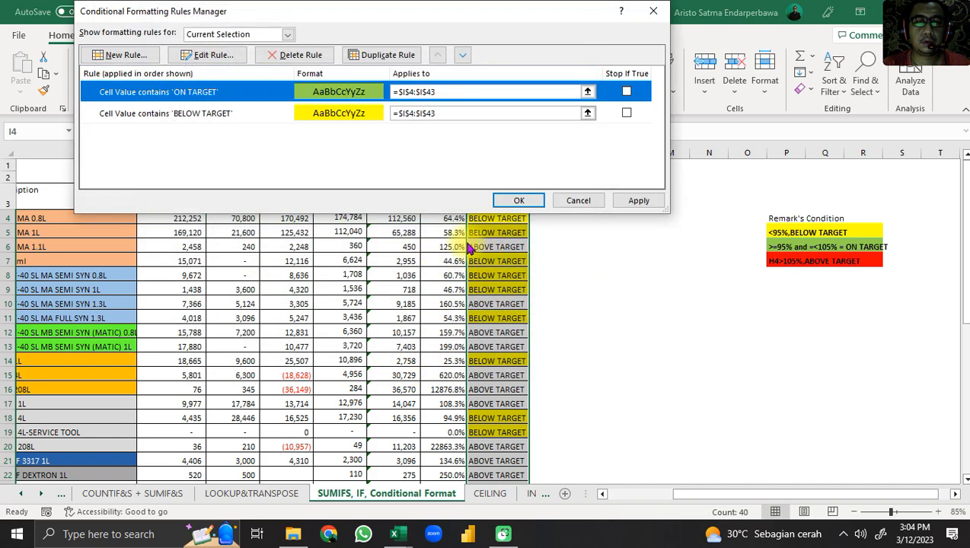
click(444, 91)
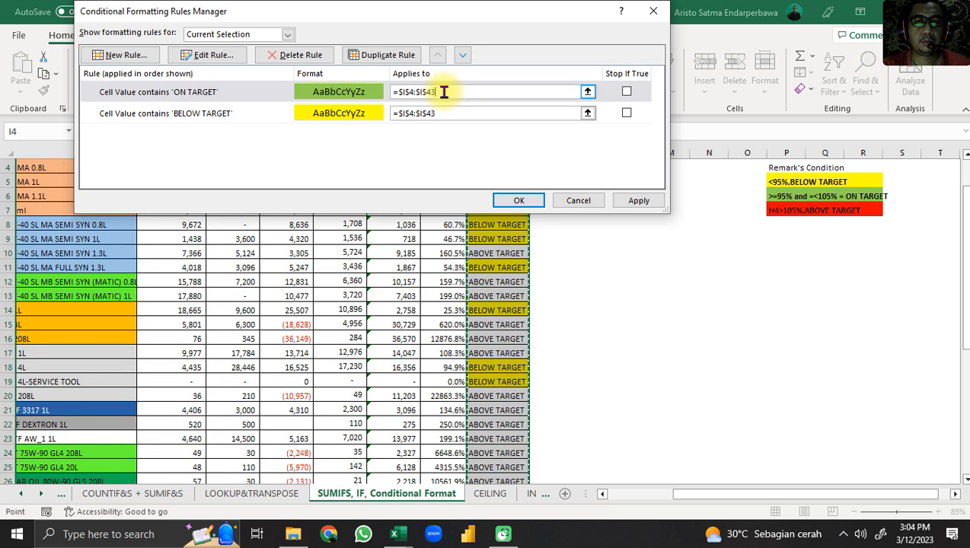
click(638, 202)
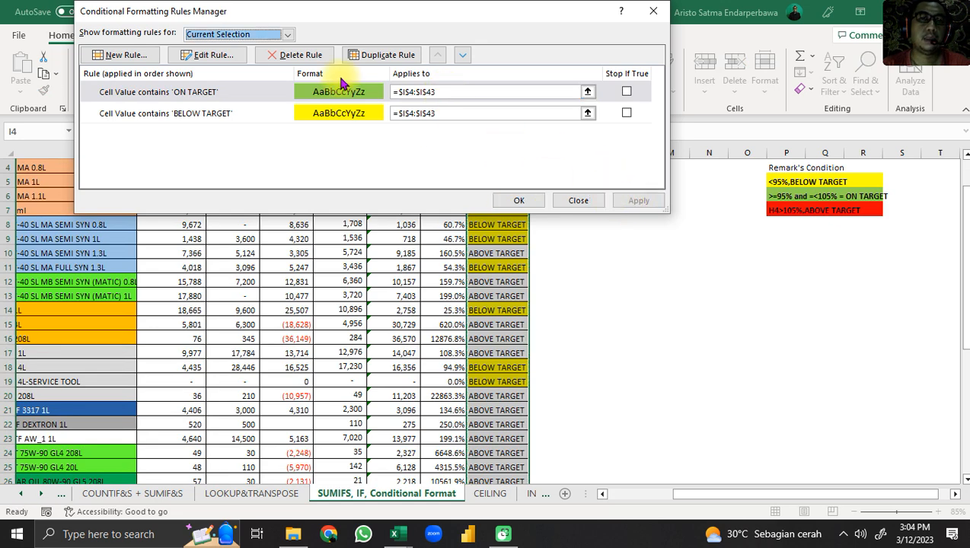
Step: Create a third rule that formats only cells with specific text containing ABOVE TARGET
click(125, 55)
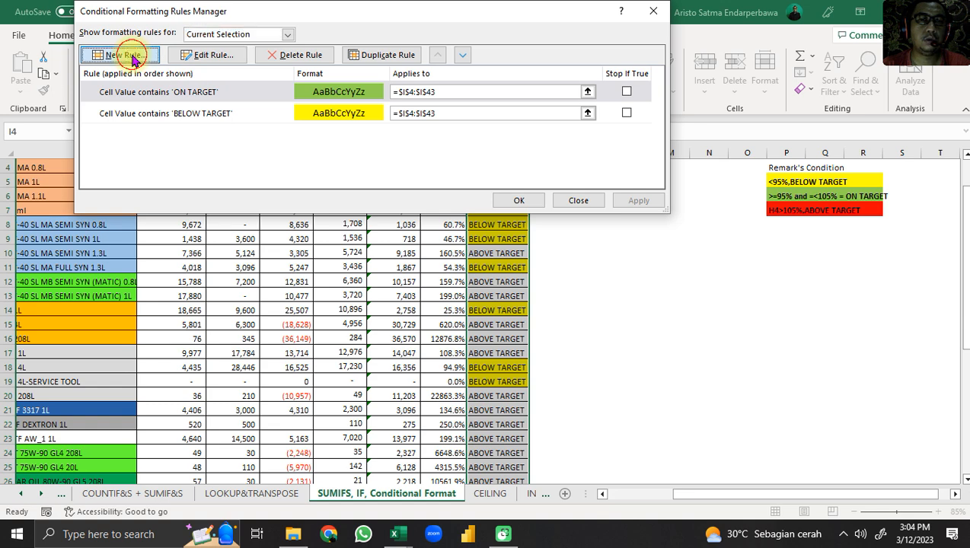
click(263, 65)
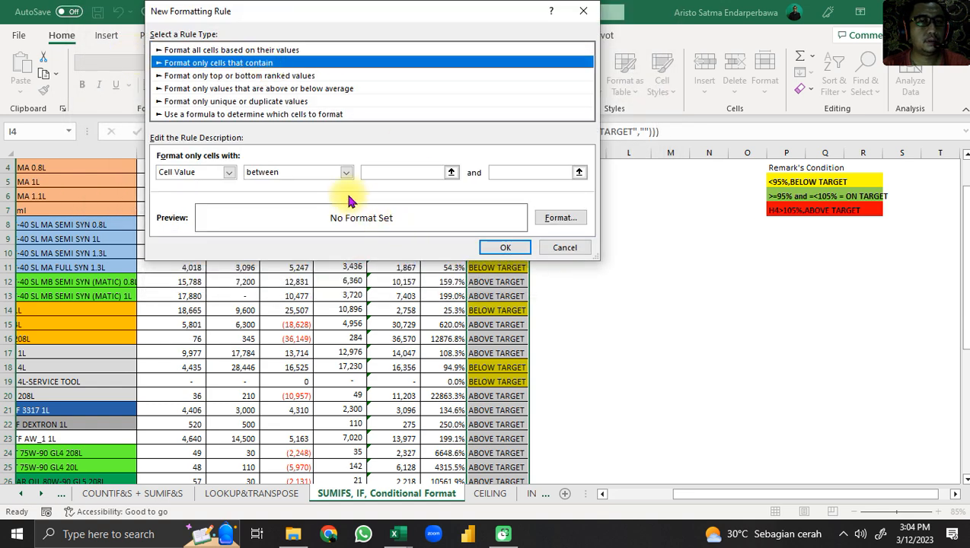
click(228, 172)
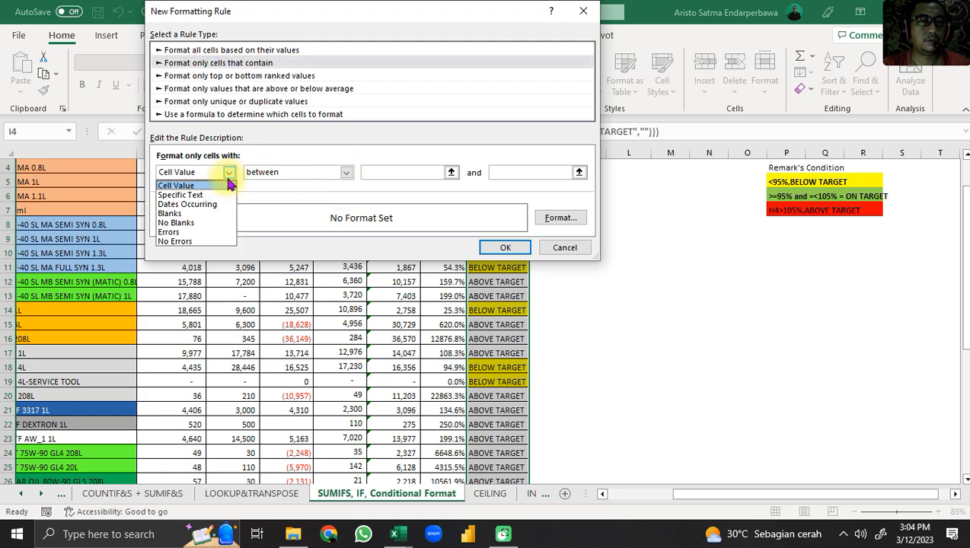
click(177, 194)
click(412, 175)
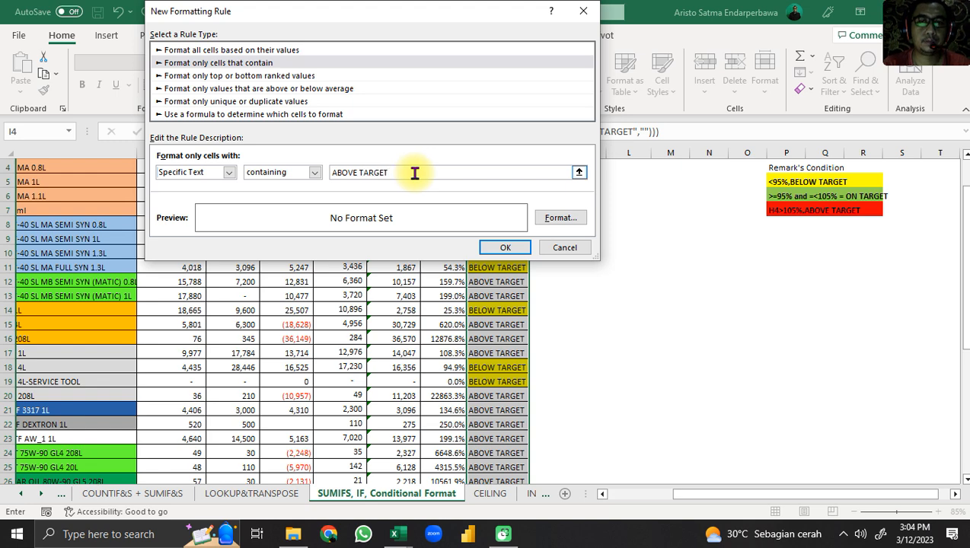
Step: Give the ABOVE TARGET rule a red fill, apply it to I4:I43 and close the rules manager
click(559, 218)
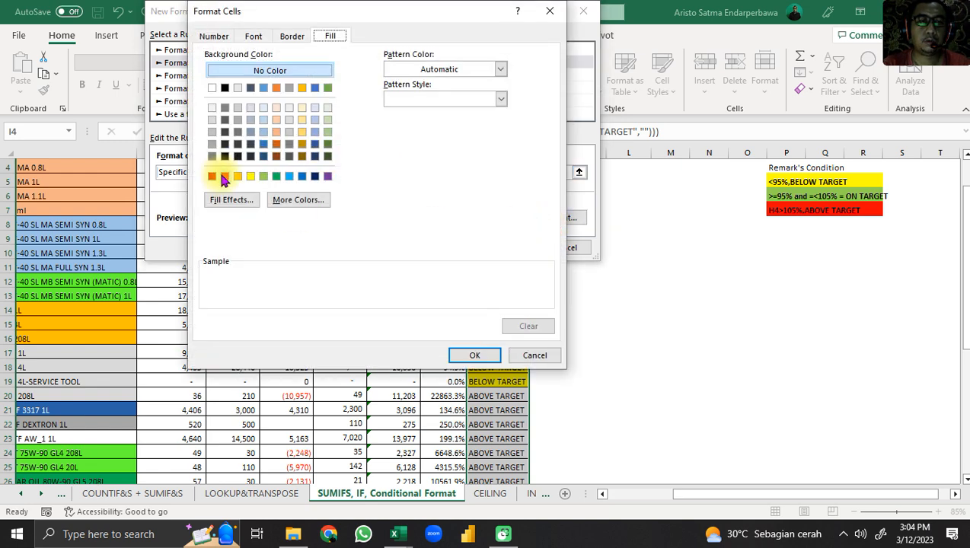
click(224, 176)
click(475, 355)
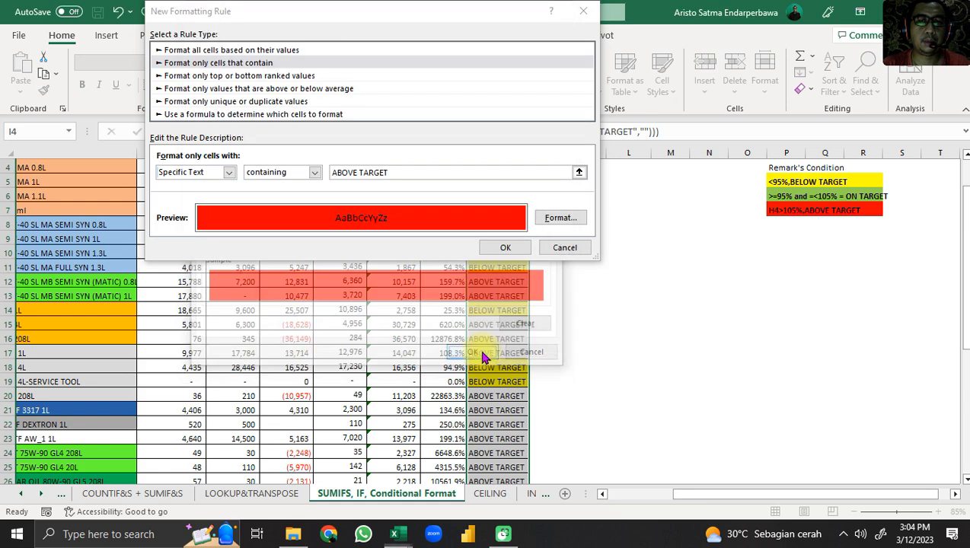
click(505, 248)
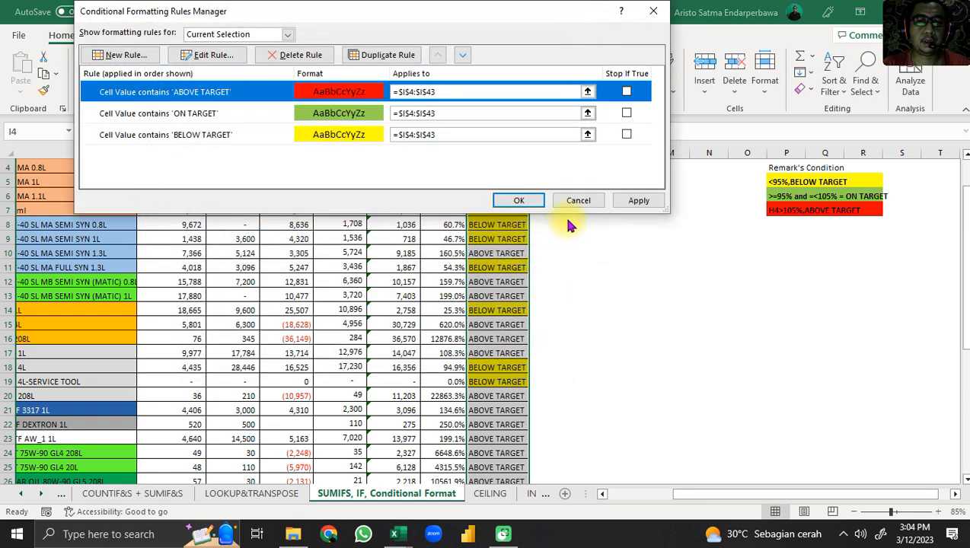
click(637, 200)
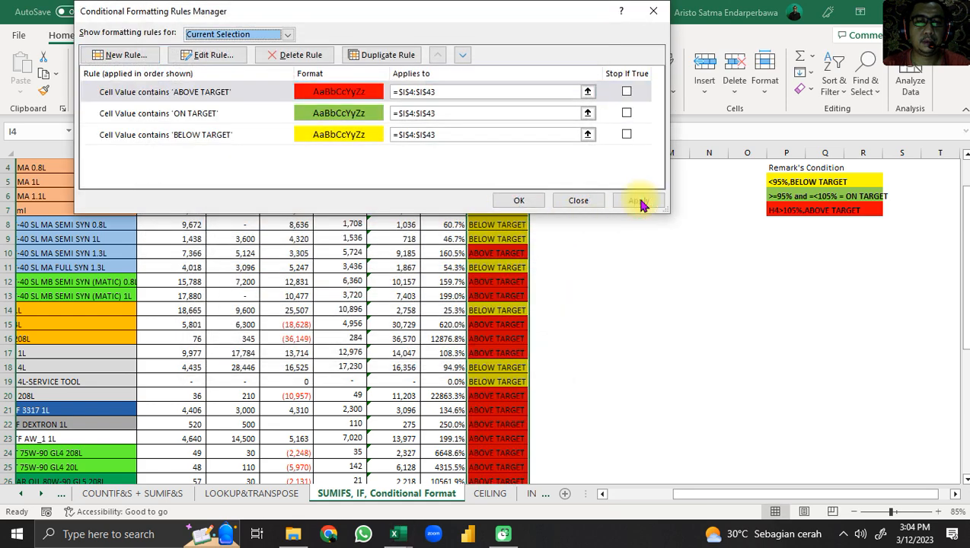
click(520, 200)
scroll(525, 251, down, 10)
scroll(521, 253, up, 11)
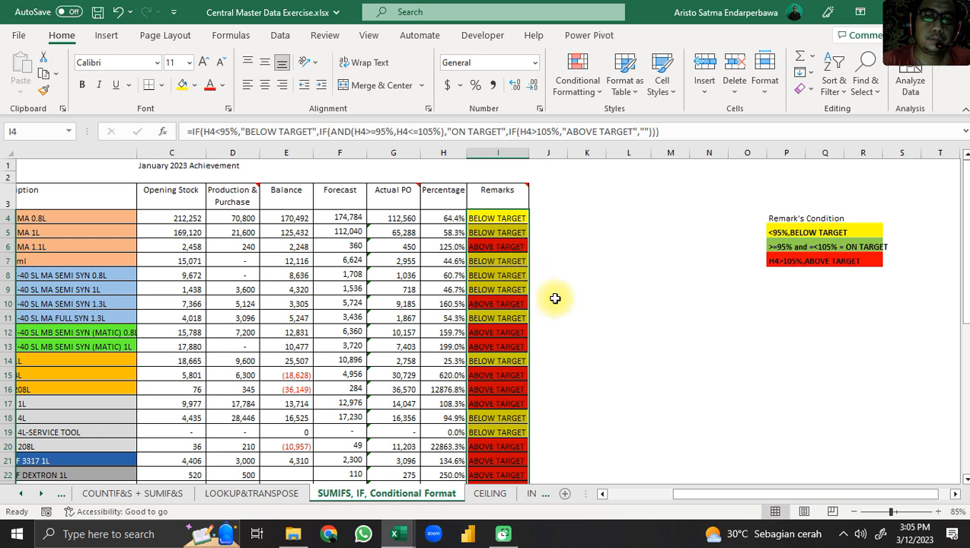
Step: Test the ON TARGET label and color by entering 102% in H7 and 96% in H8
click(440, 261)
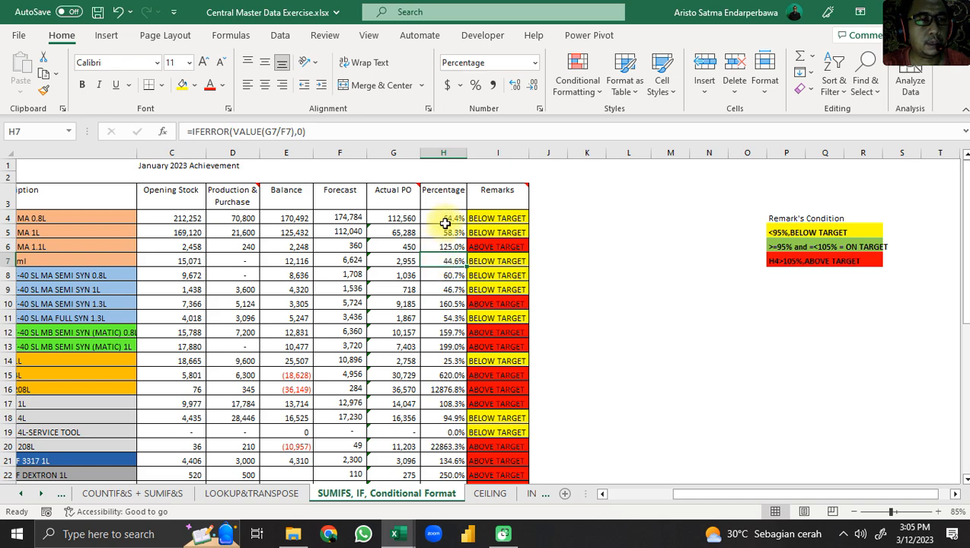
scroll(445, 223, down, 10)
scroll(442, 230, up, 10)
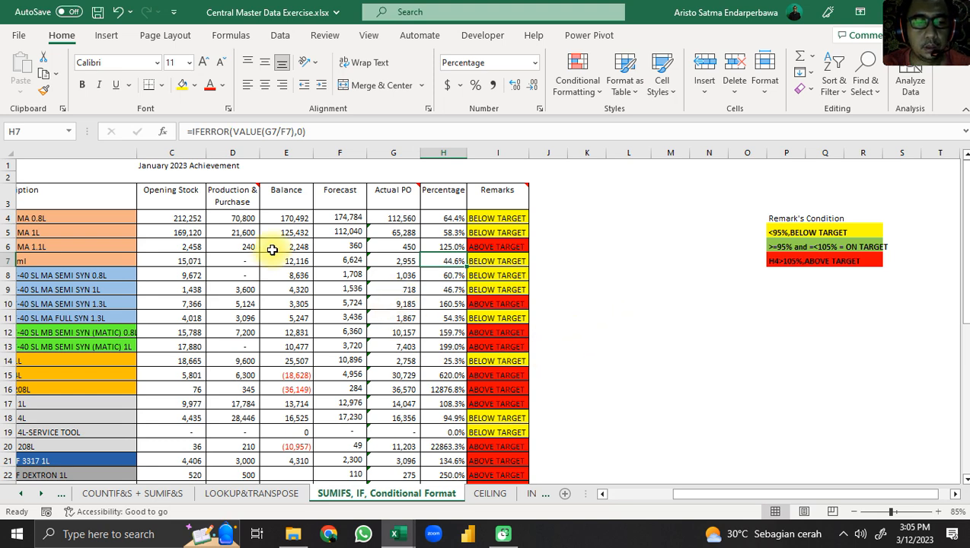
text(102)
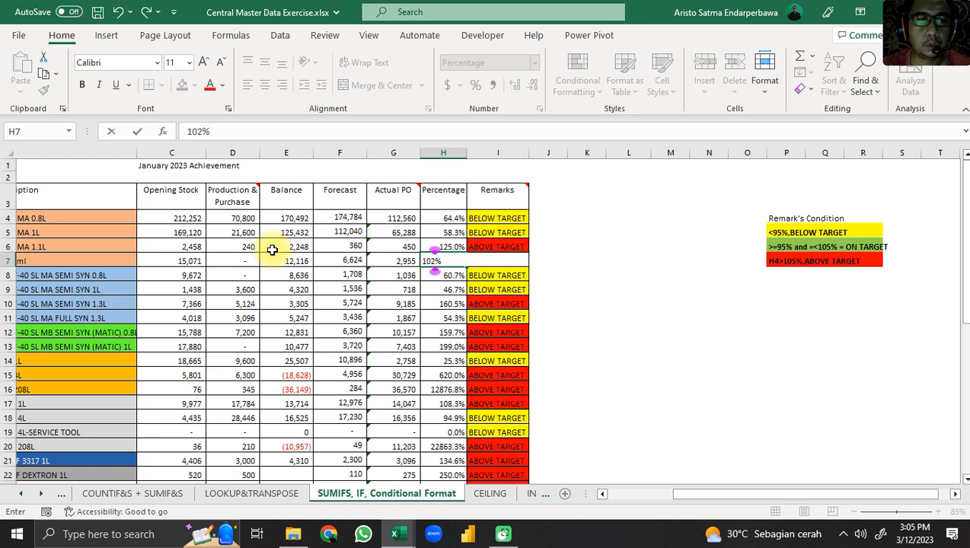
key(Return)
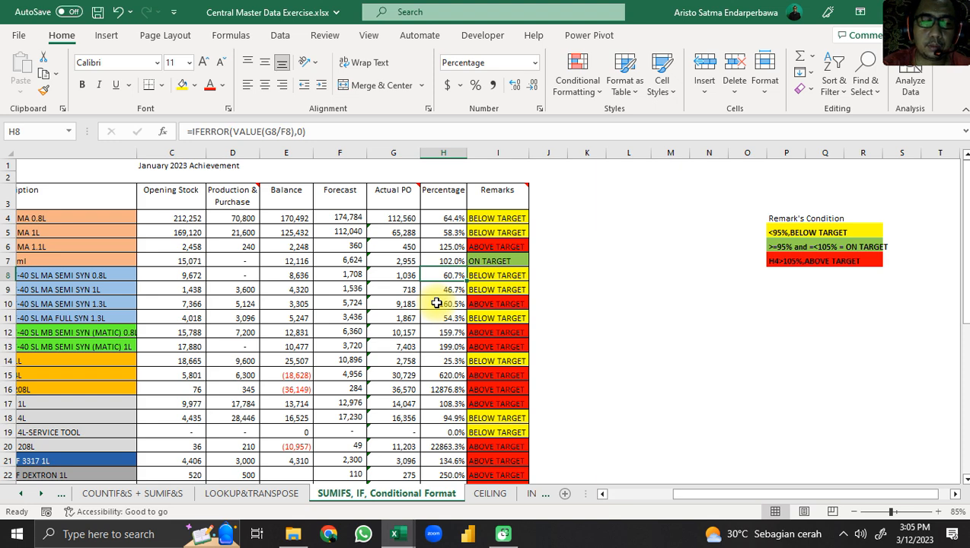
text(96)
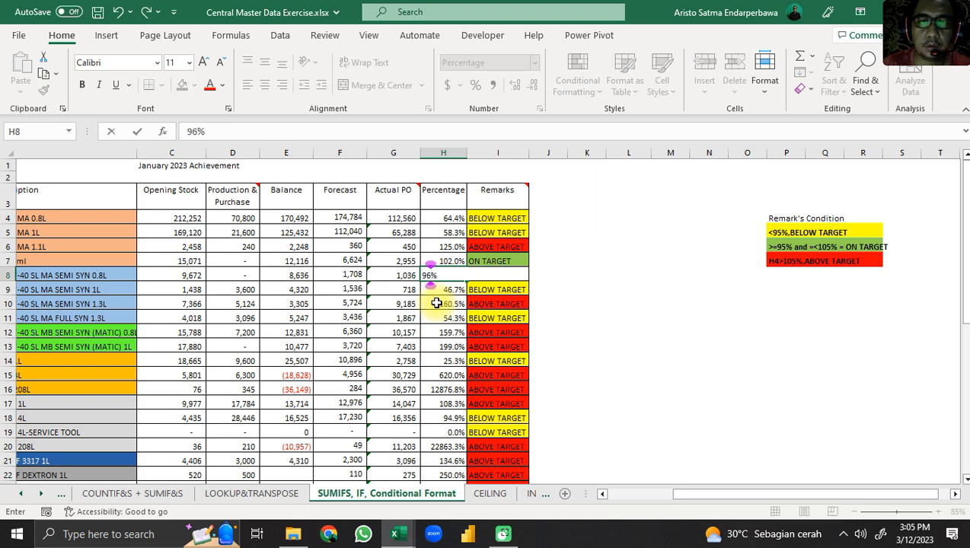
key(Return)
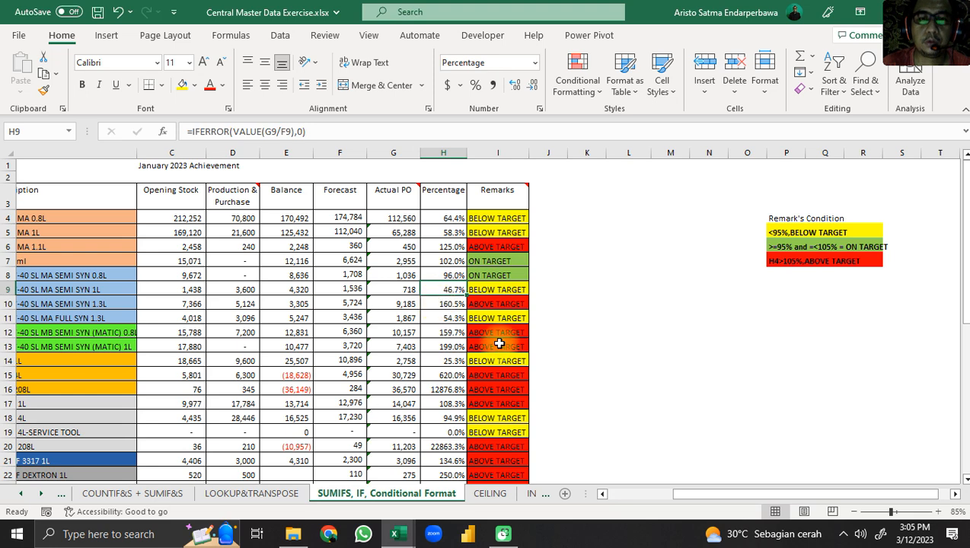
Step: Undo the test percentages entered in H7 and H8
click(453, 275)
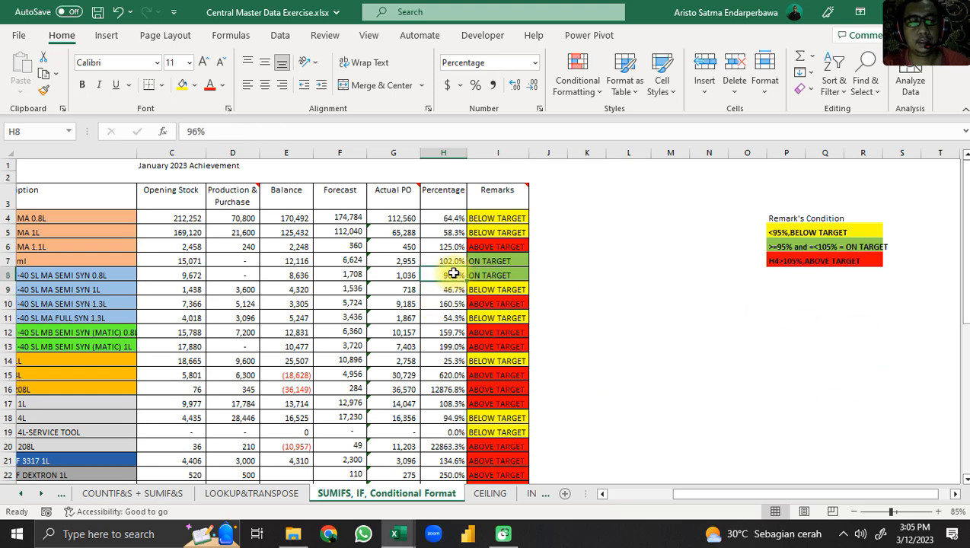
key(ctrl+z)
key(ctrl+z)
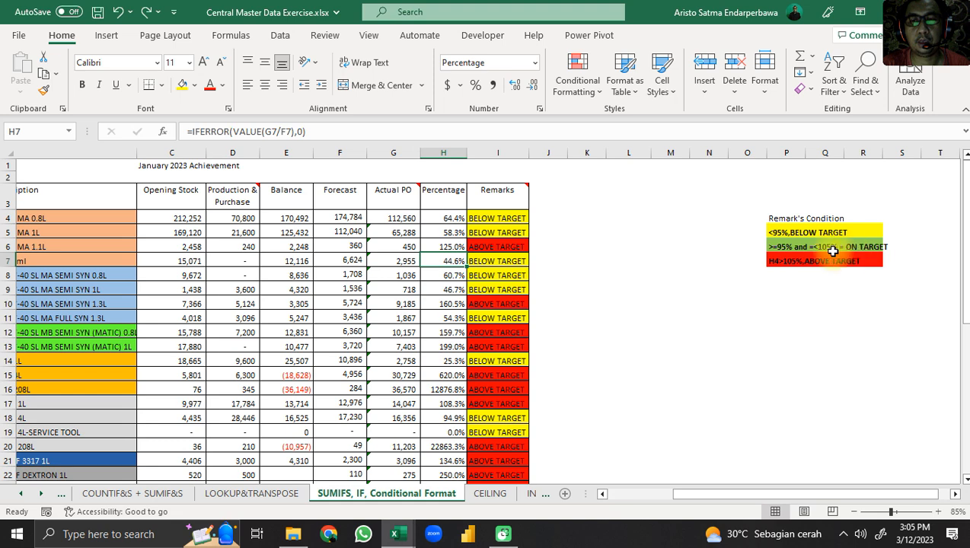
Step: Review the Remarks labels and colors down the table against the Percentage column and the Remark's Condition legend
click(483, 218)
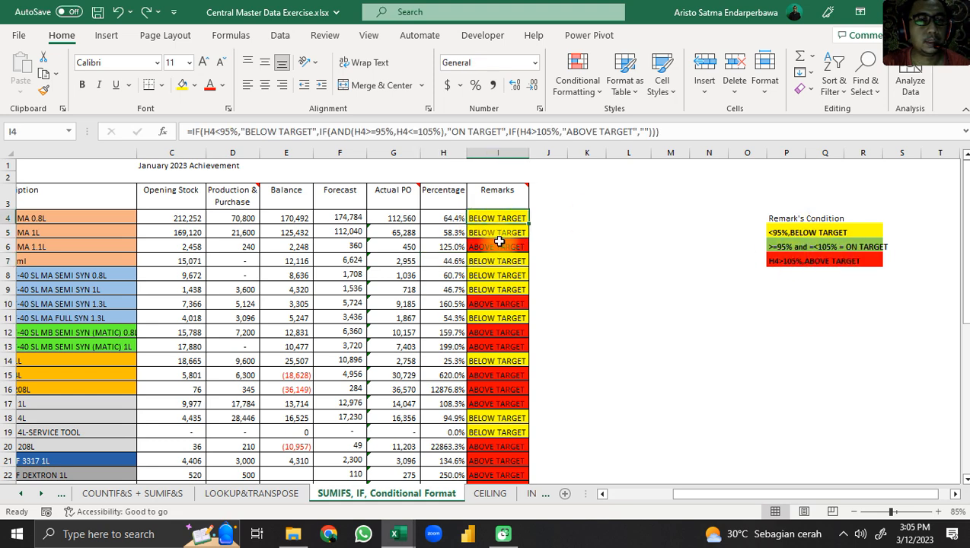
scroll(499, 242, down, 13)
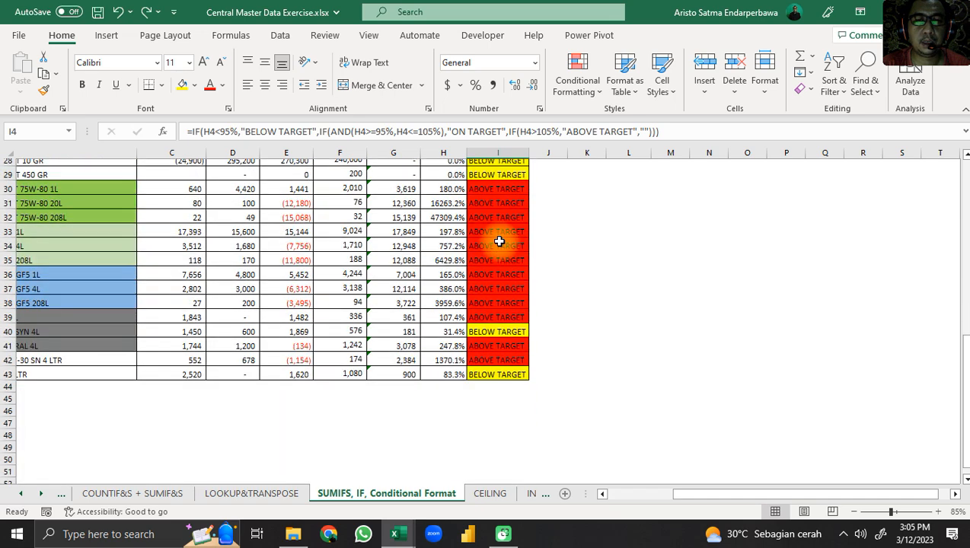
scroll(498, 242, up, 13)
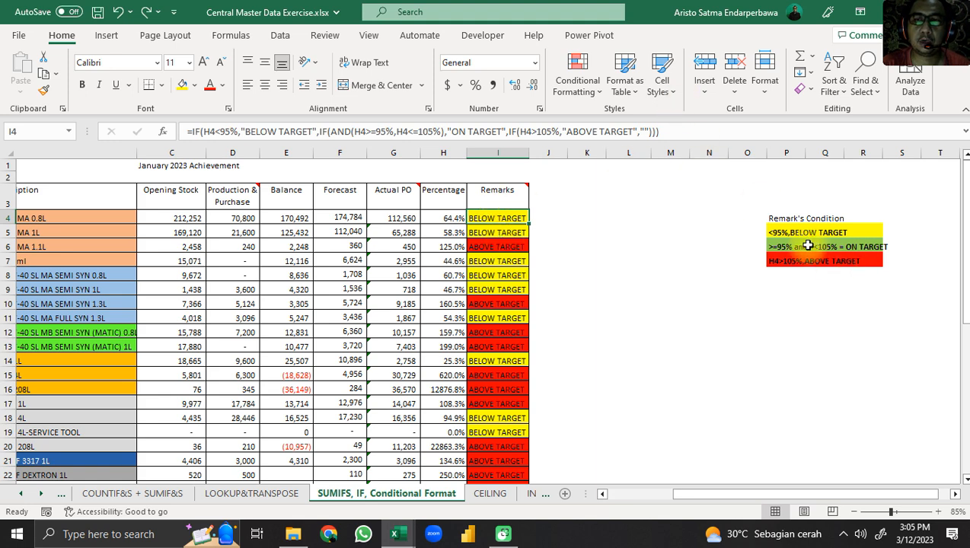
click(569, 90)
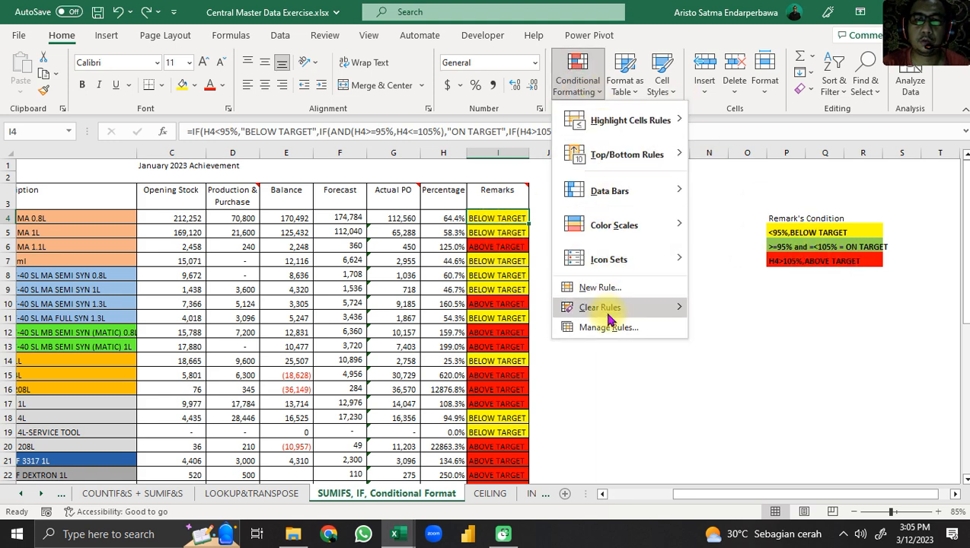
click(737, 331)
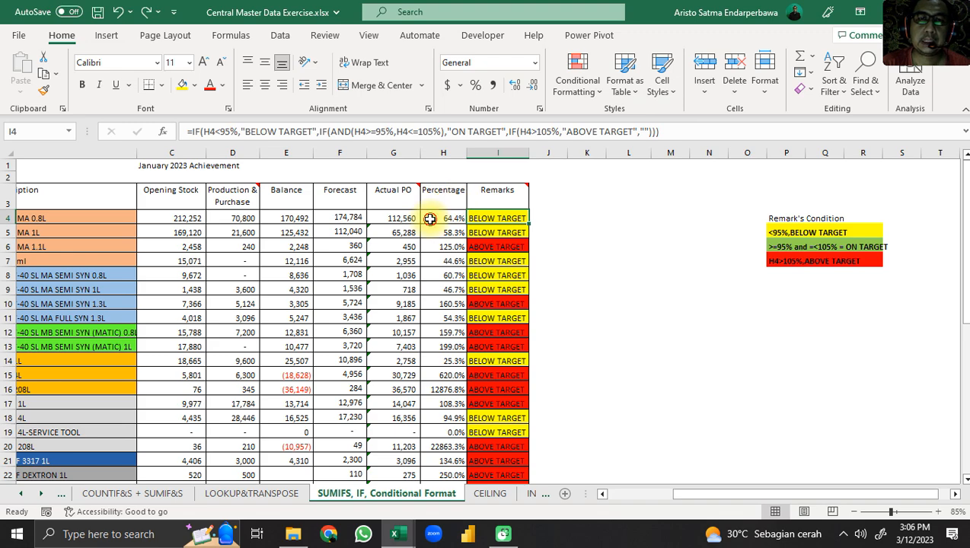
click(430, 219)
scroll(430, 220, down, 7)
scroll(430, 220, up, 7)
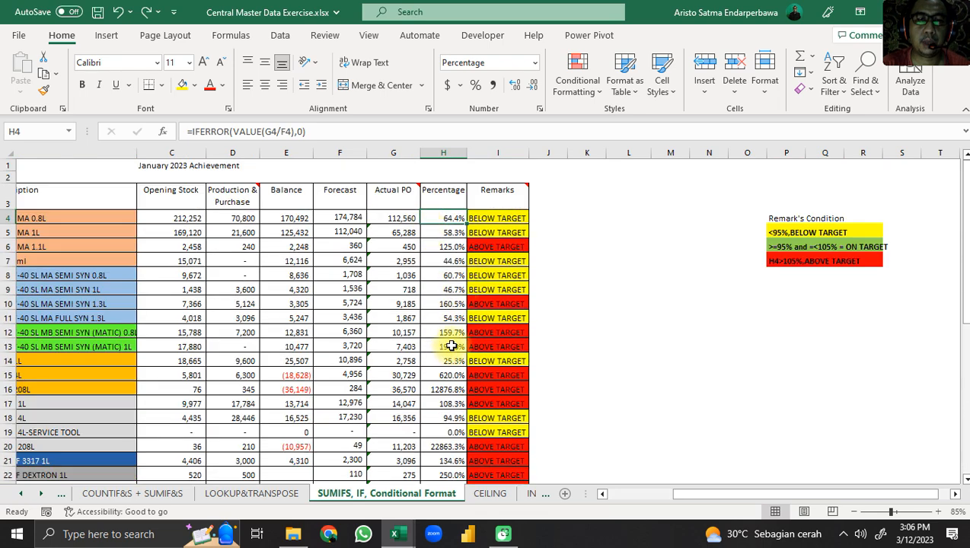
scroll(448, 339, down, 3)
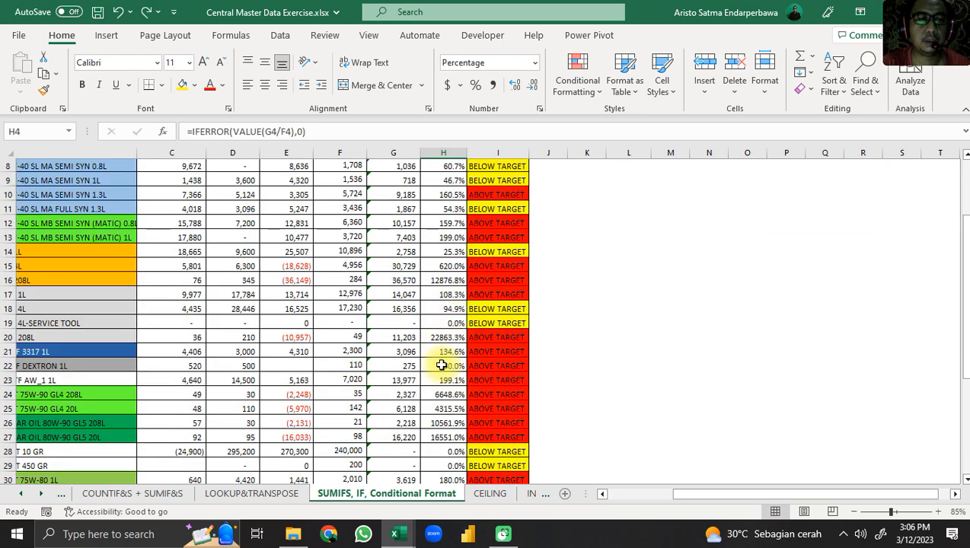
scroll(442, 365, up, 3)
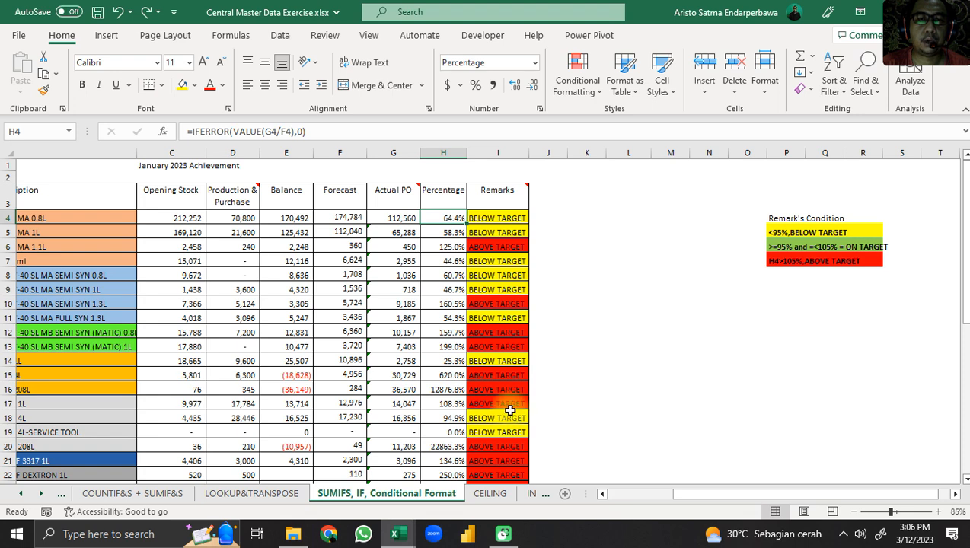
Step: Compare the Actual PO SUMIFS formulas in G4 and G16, examining G16's function arguments against the Raw Data sheet
click(398, 221)
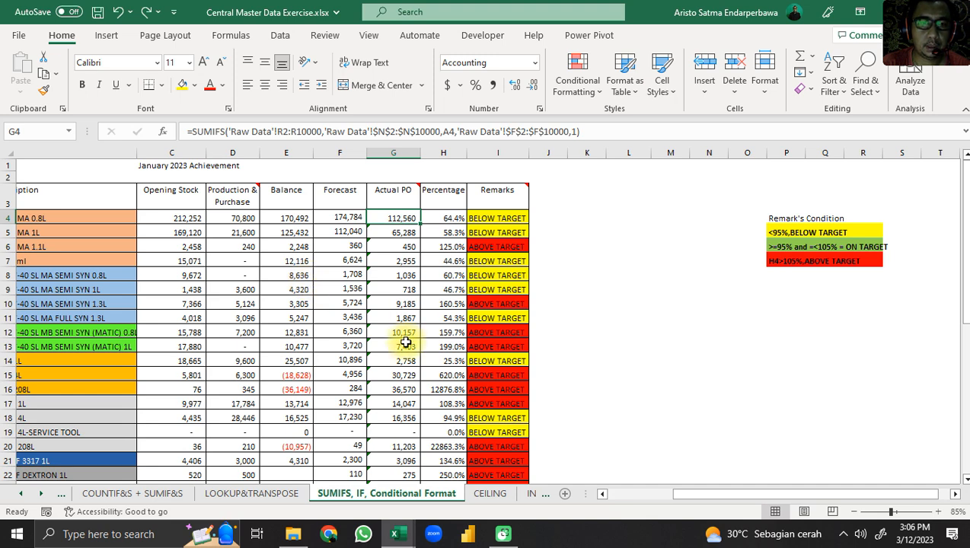
click(396, 390)
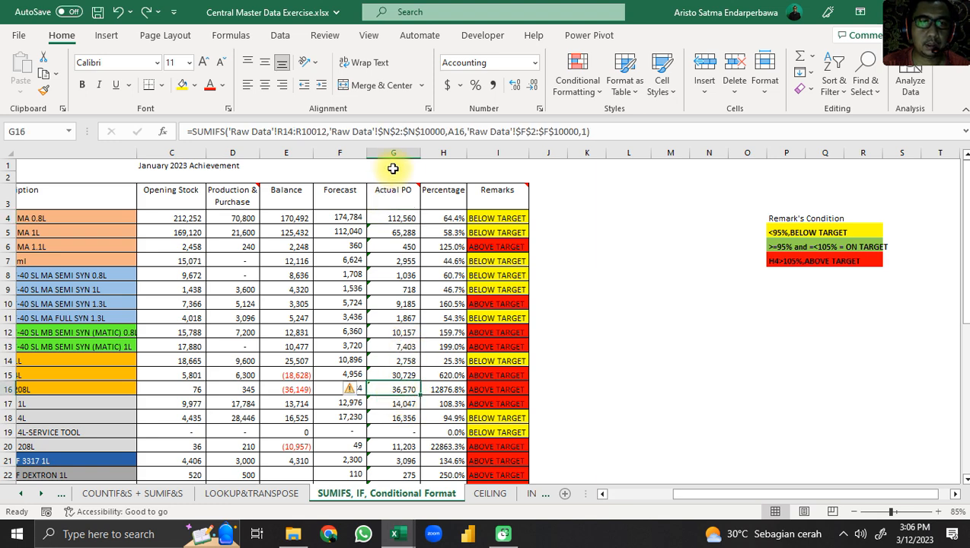
click(211, 131)
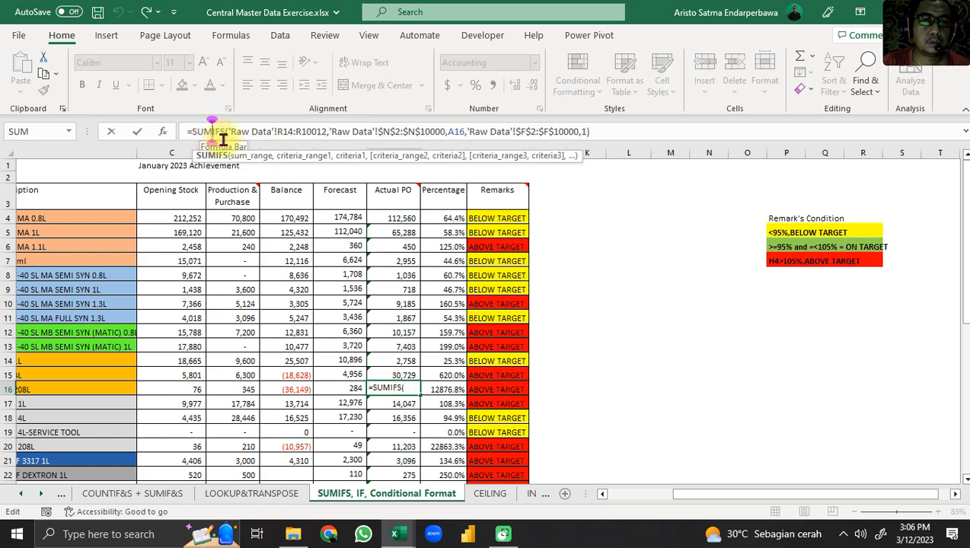
click(164, 134)
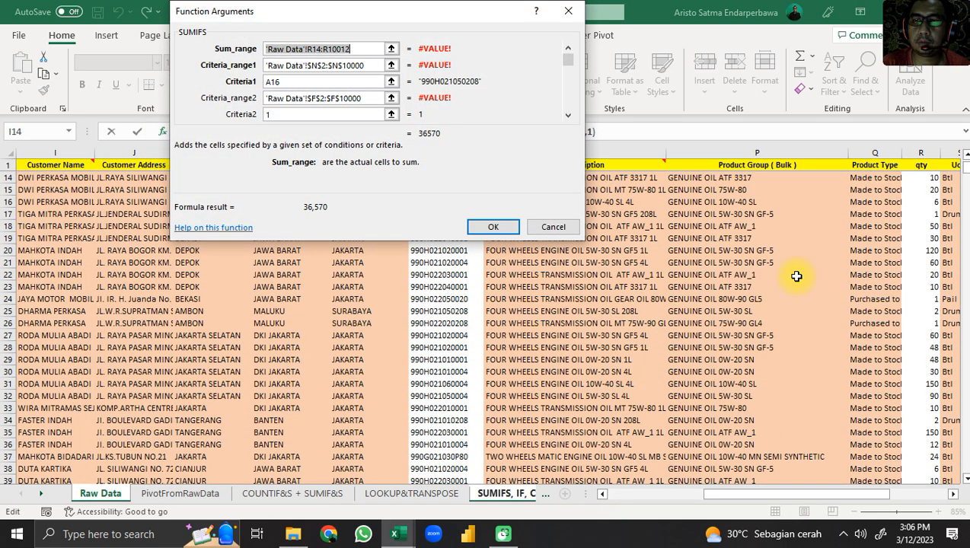
scroll(805, 322, down, 20)
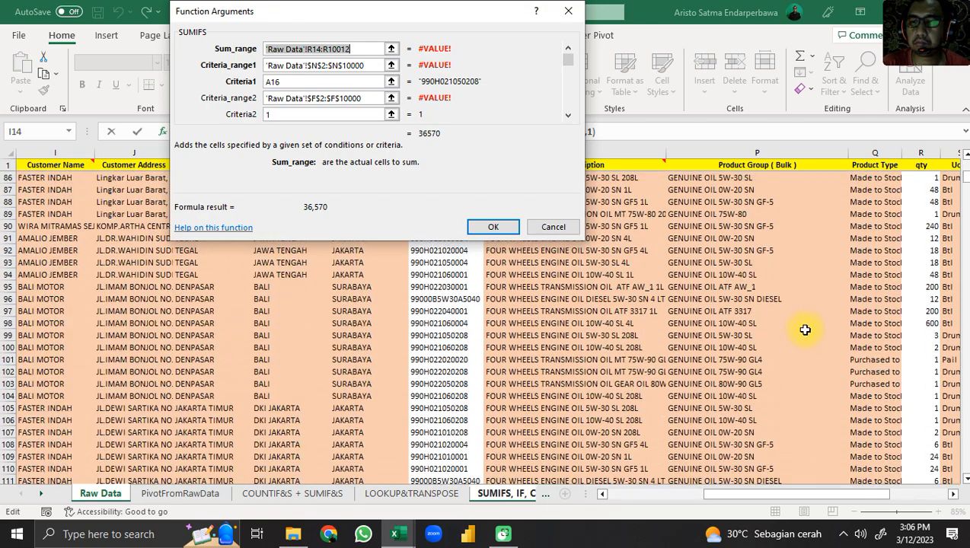
scroll(803, 332, down, 20)
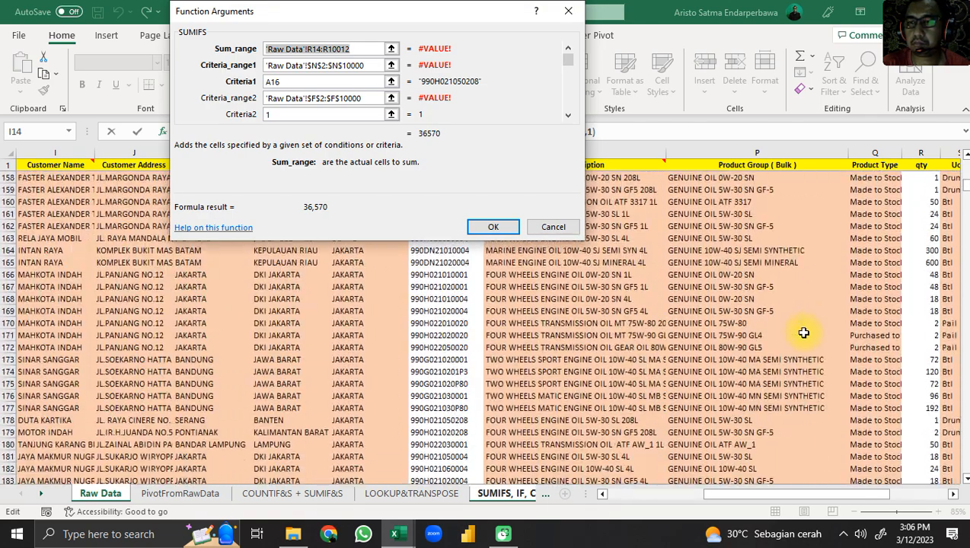
scroll(802, 333, down, 10)
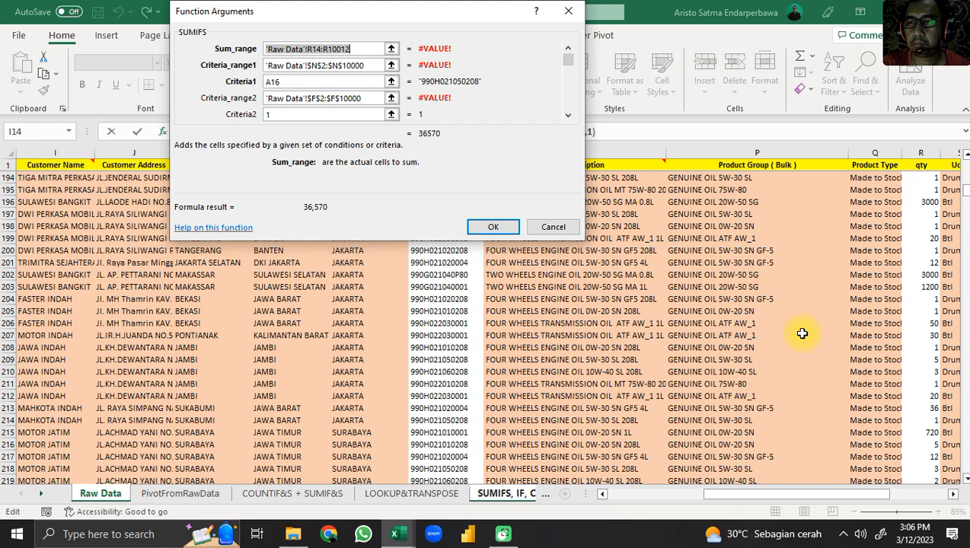
click(555, 227)
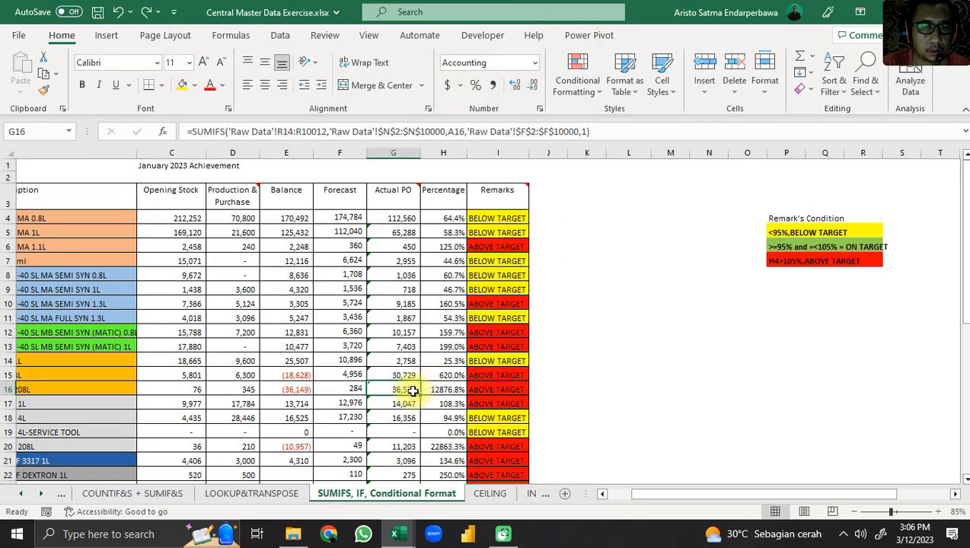
click(403, 214)
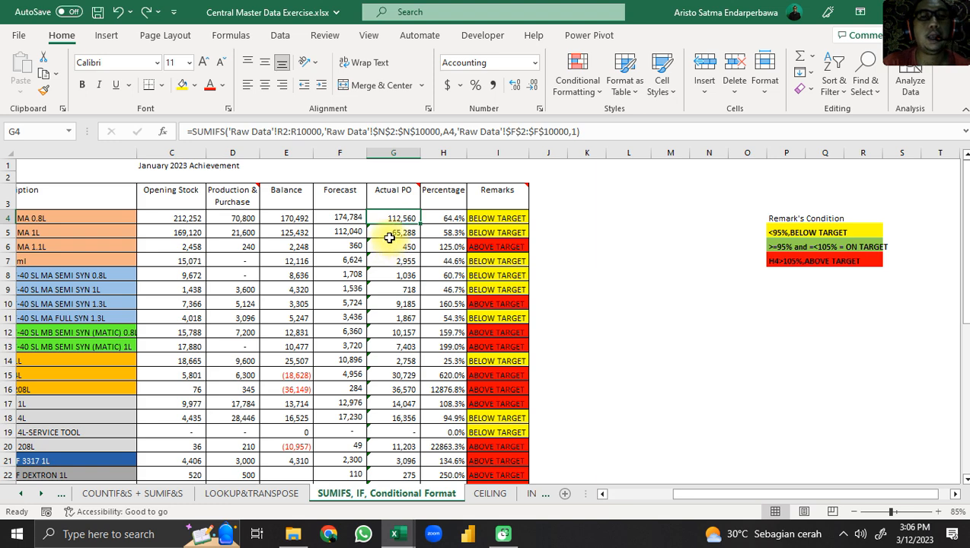
drag(405, 318, 407, 333)
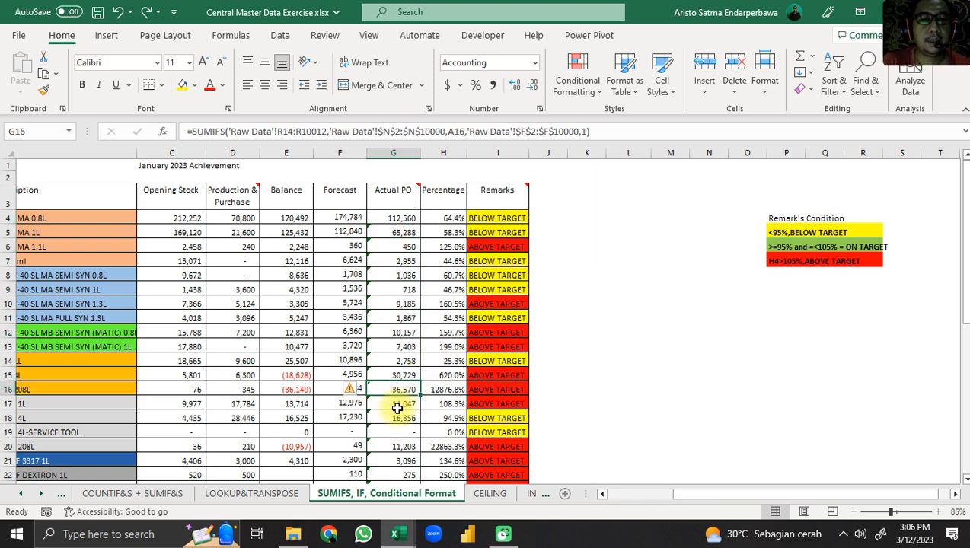
Step: Examine the SUMIFS formula in G4 through its function arguments, checking the sum and criteria ranges against the Raw Data sheet
click(399, 460)
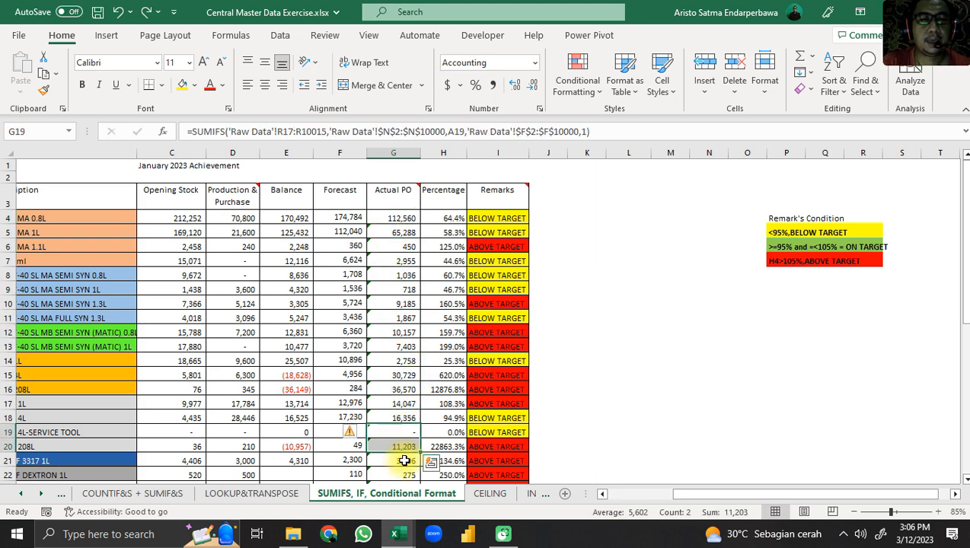
click(406, 272)
click(404, 231)
click(407, 218)
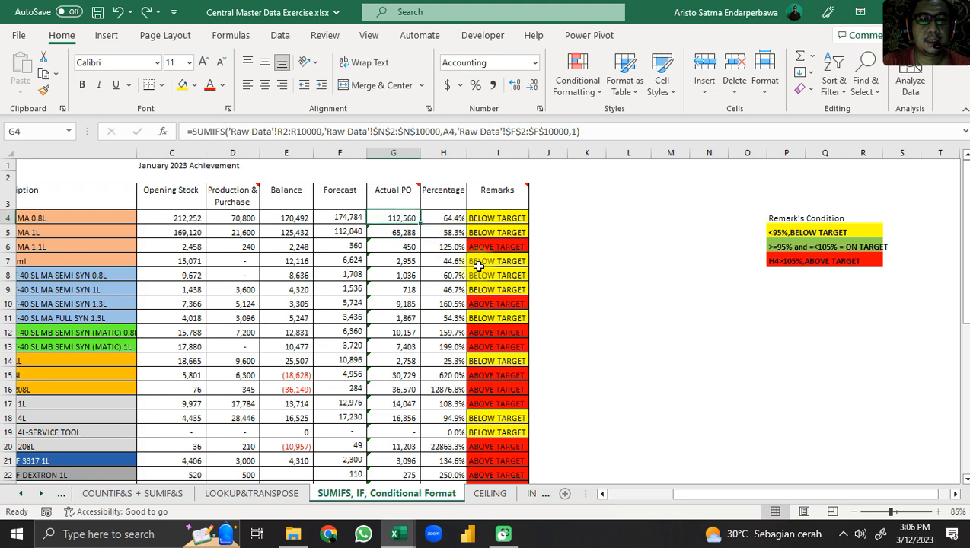
click(236, 130)
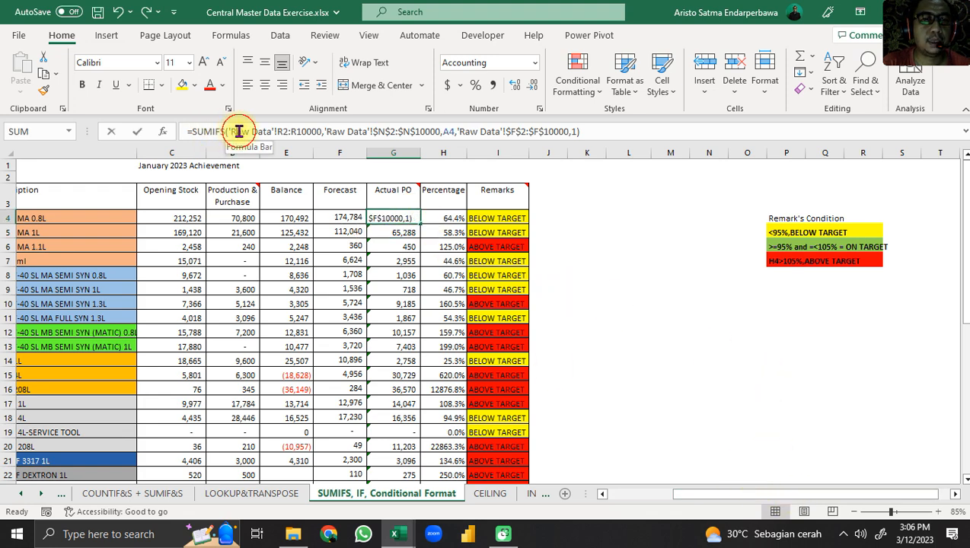
click(166, 134)
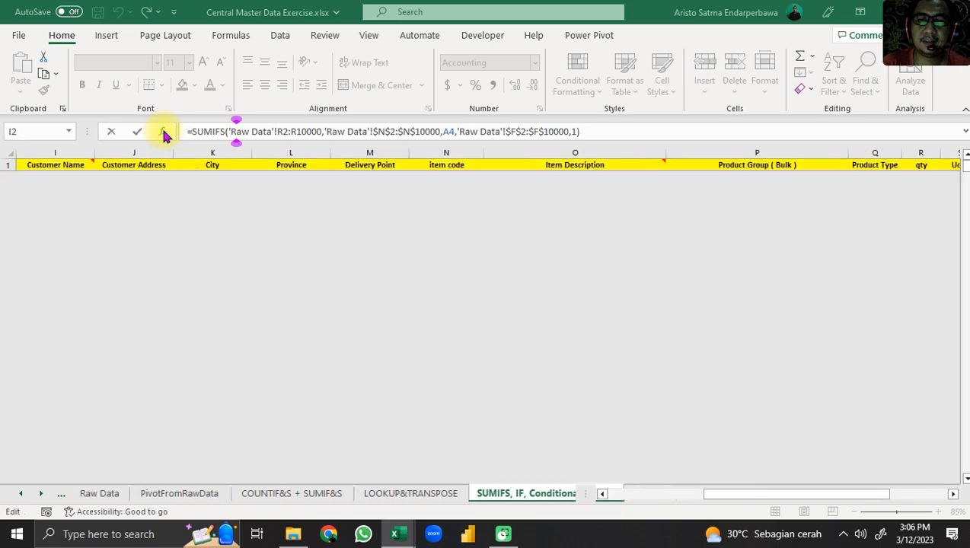
drag(350, 23, 713, 88)
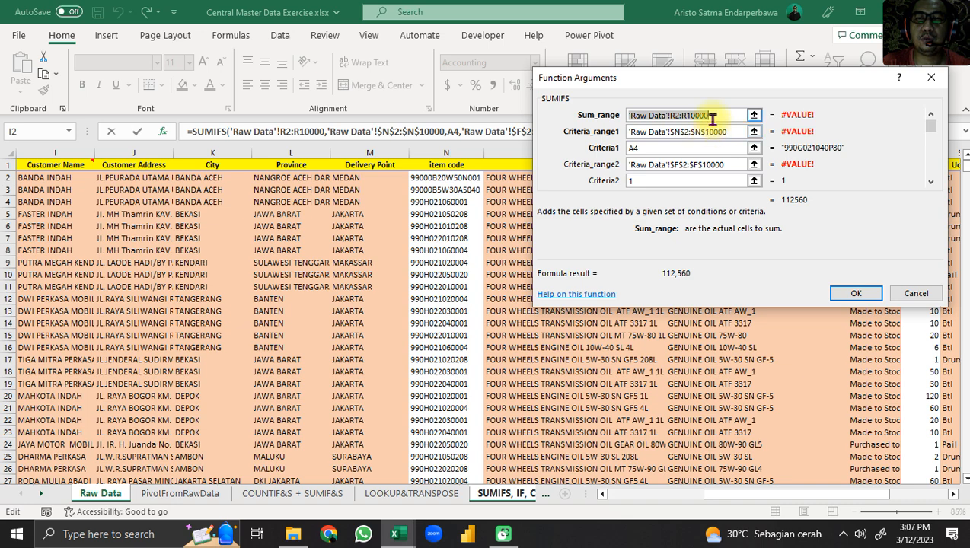
key(Return)
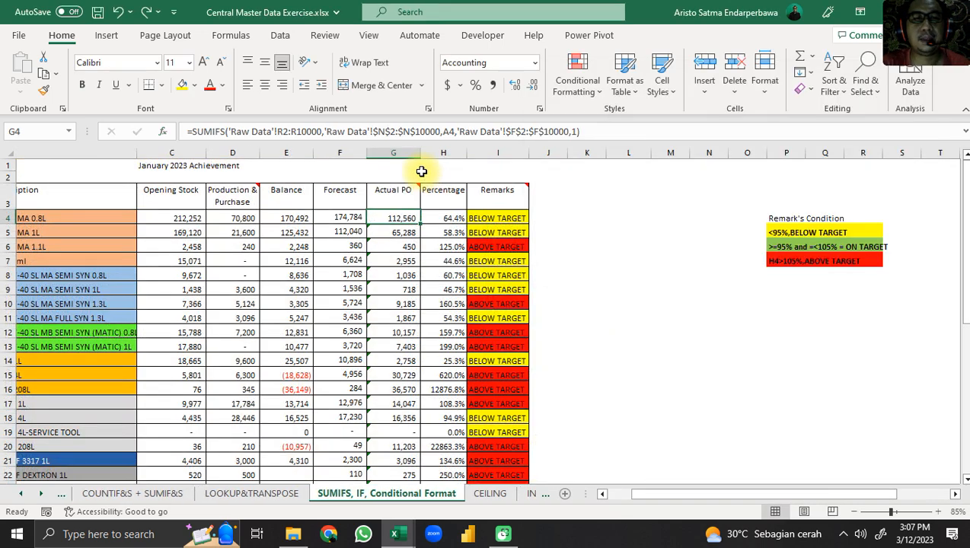
Step: Compare the Raw Data sum range in the Actual PO formulas from G4 down through G7
click(392, 236)
click(386, 247)
click(383, 262)
click(394, 245)
click(396, 218)
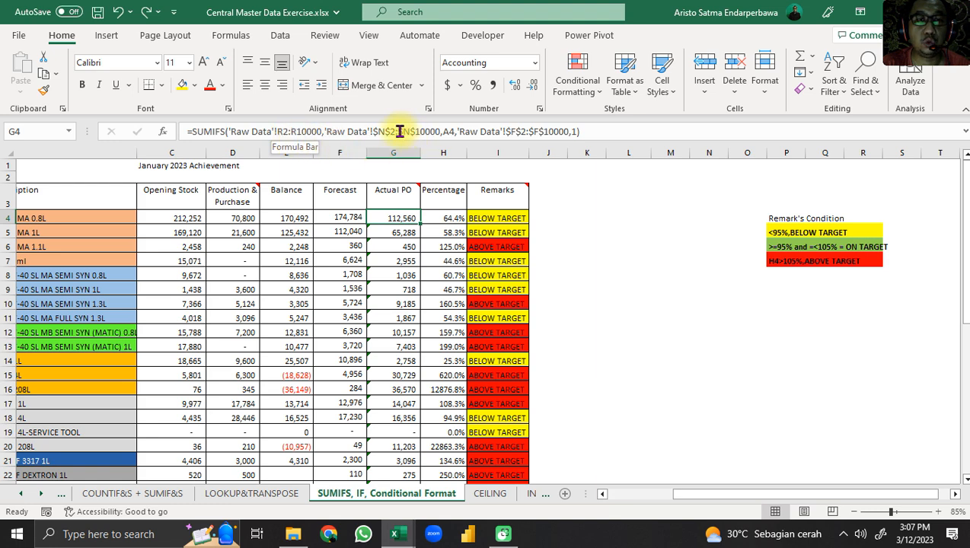
click(392, 234)
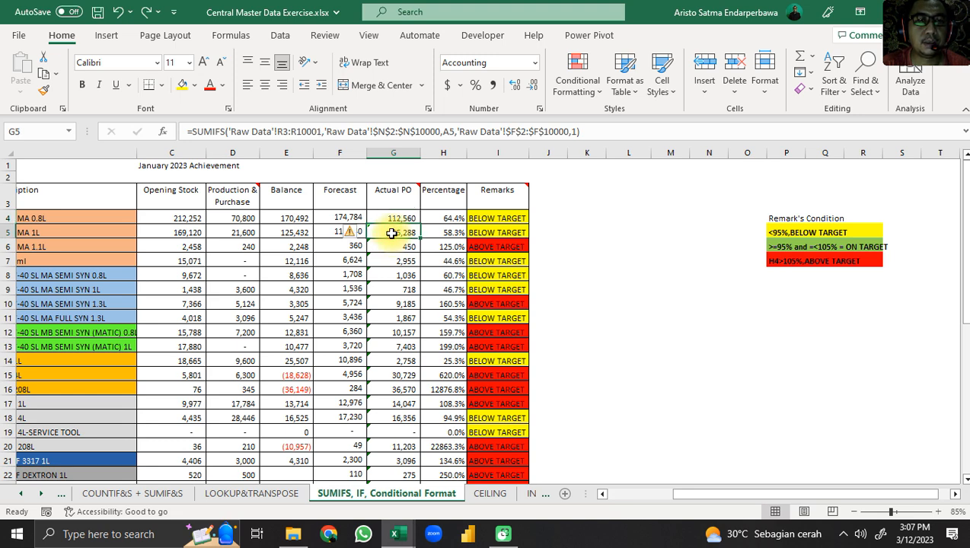
click(392, 219)
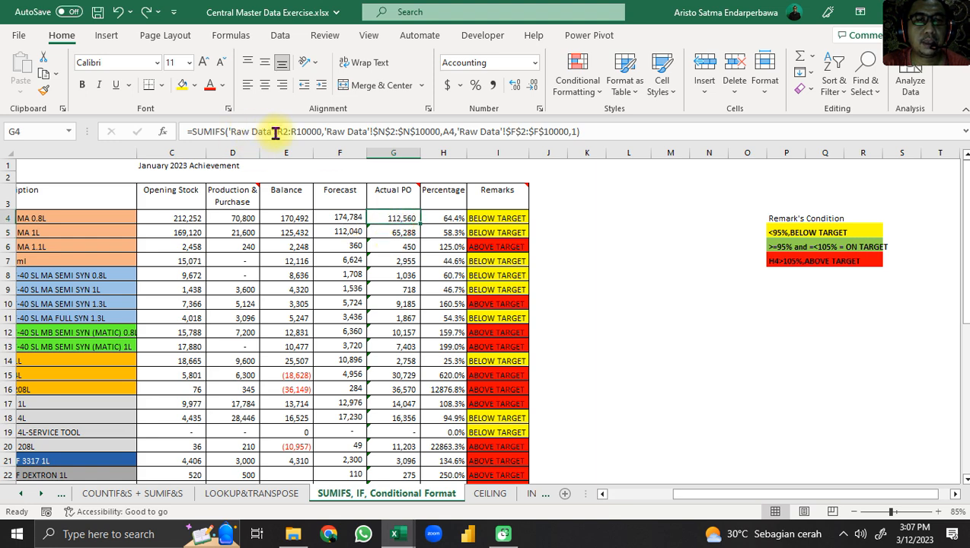
click(381, 232)
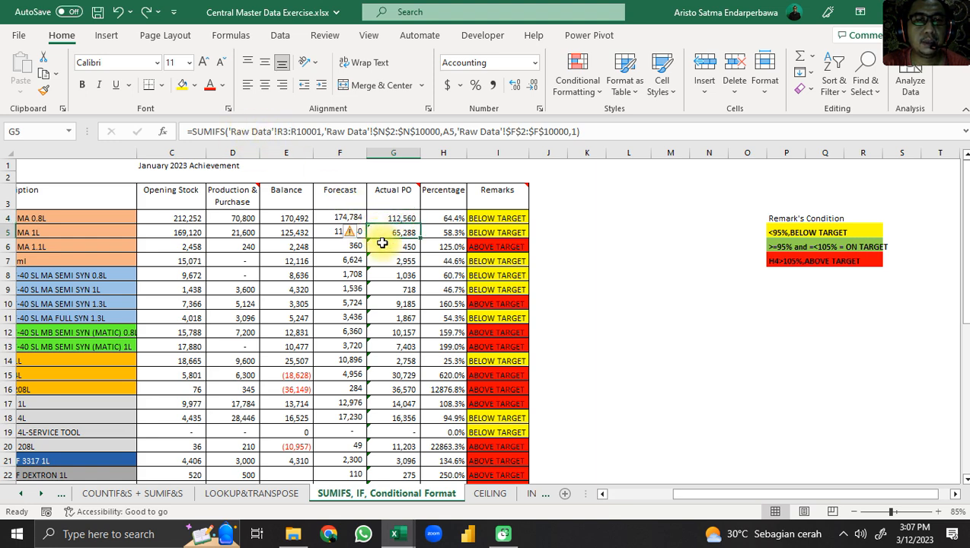
click(383, 245)
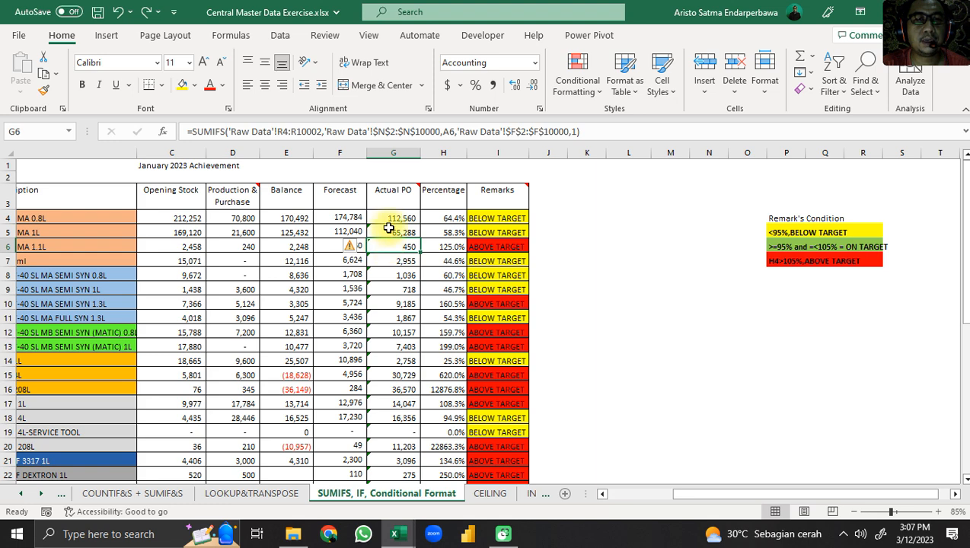
Step: Make G4's SUMIFS sum range absolute as $R$2:$R$10000 and fill the formula down the Actual PO column
click(390, 219)
click(321, 132)
drag(320, 133, 277, 134)
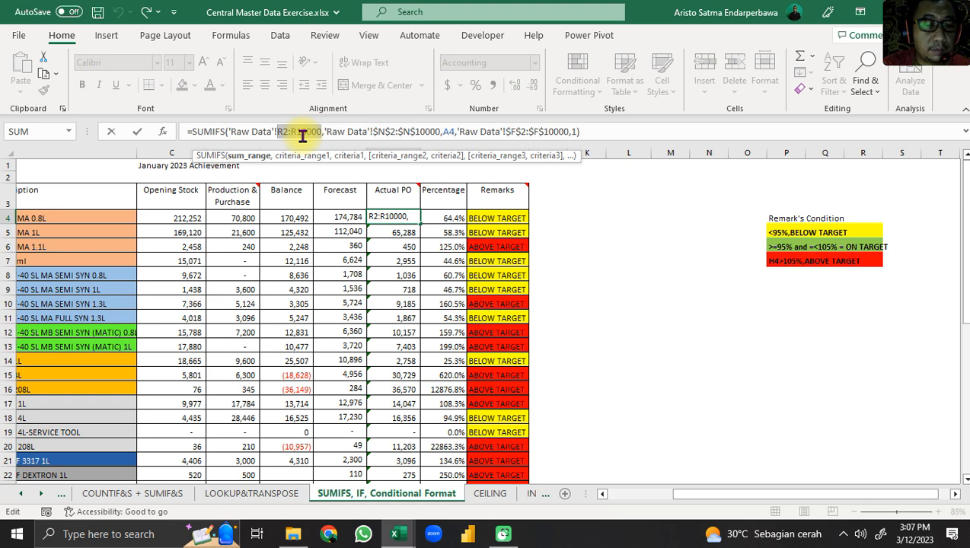
key(F4)
key(Return)
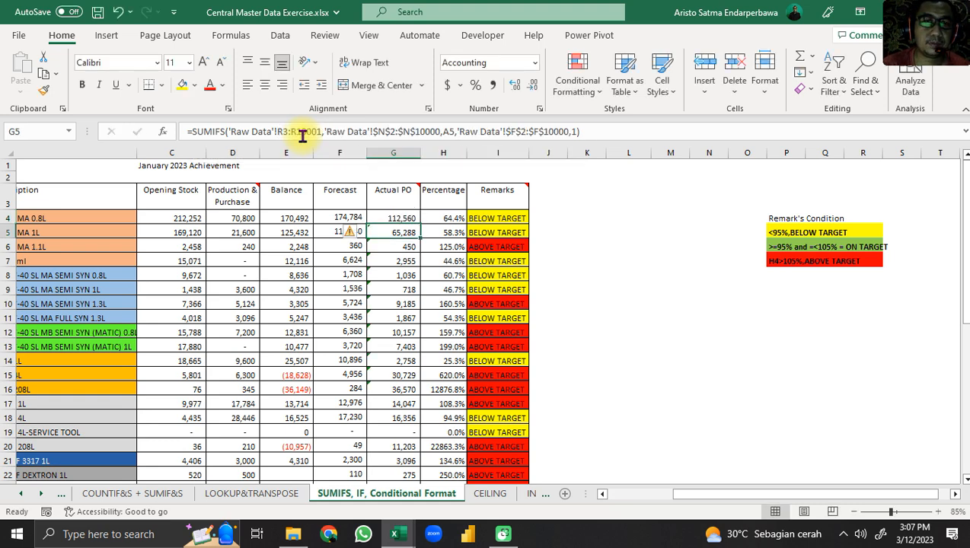
click(415, 220)
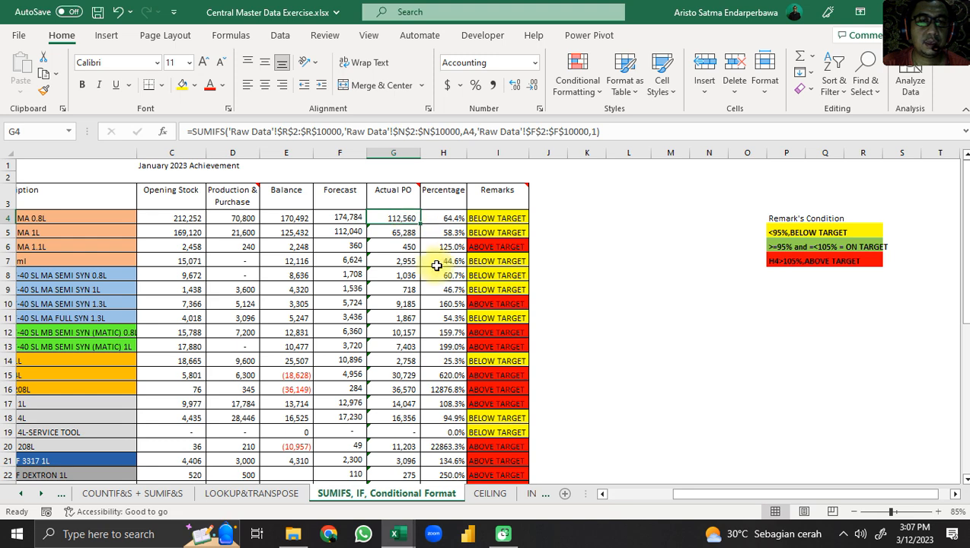
double_click(421, 226)
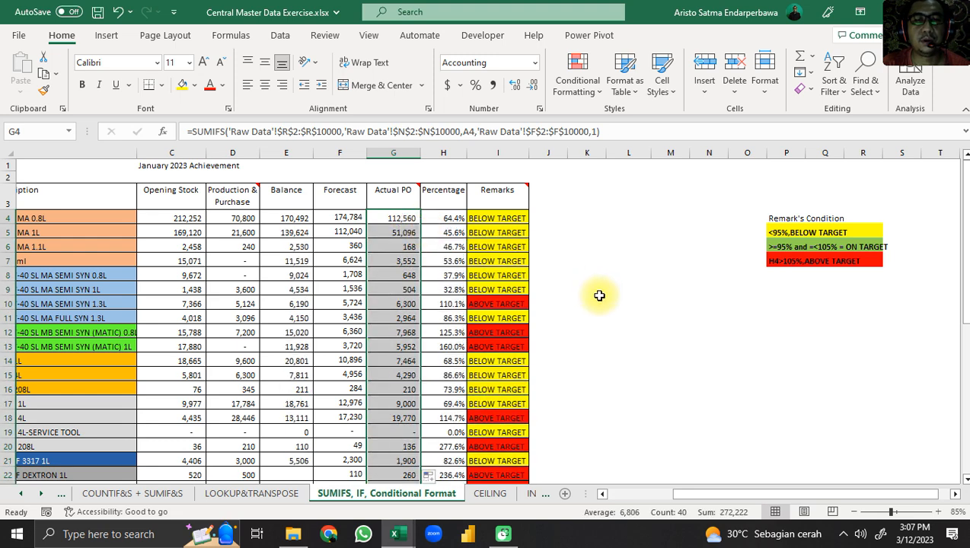
Step: Review the Actual PO figures and Remarks down the table, checking the ON TARGET row's formula and the SUMIFS formulas in G4, G5 and G7
scroll(594, 306, down, 3)
scroll(593, 306, down, 8)
scroll(585, 316, up, 2)
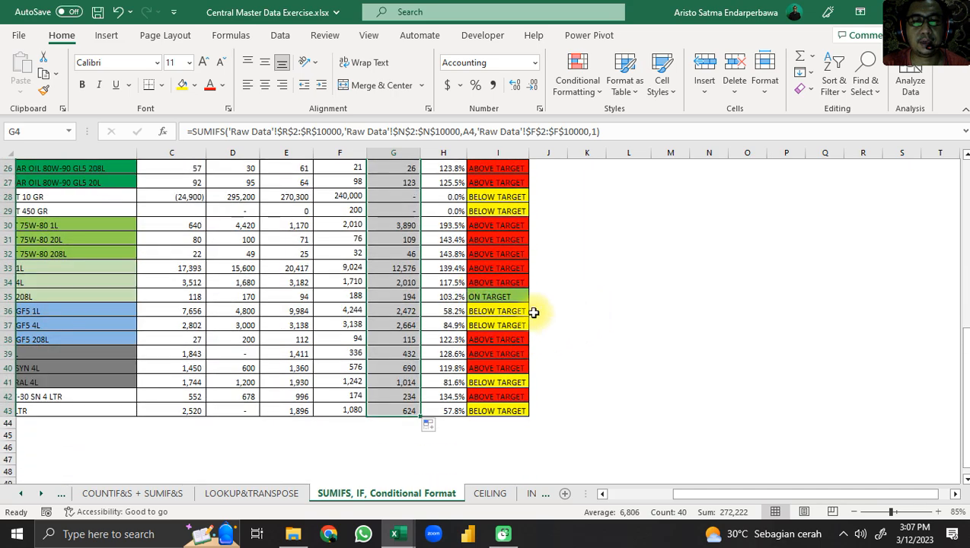
click(478, 296)
scroll(392, 306, up, 8)
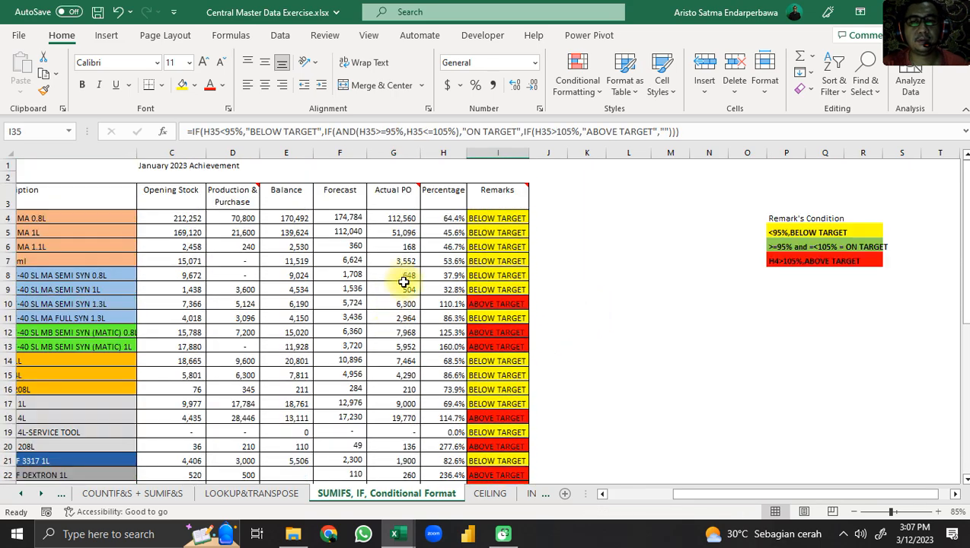
click(404, 275)
scroll(404, 275, down, 4)
scroll(404, 275, up, 4)
click(409, 219)
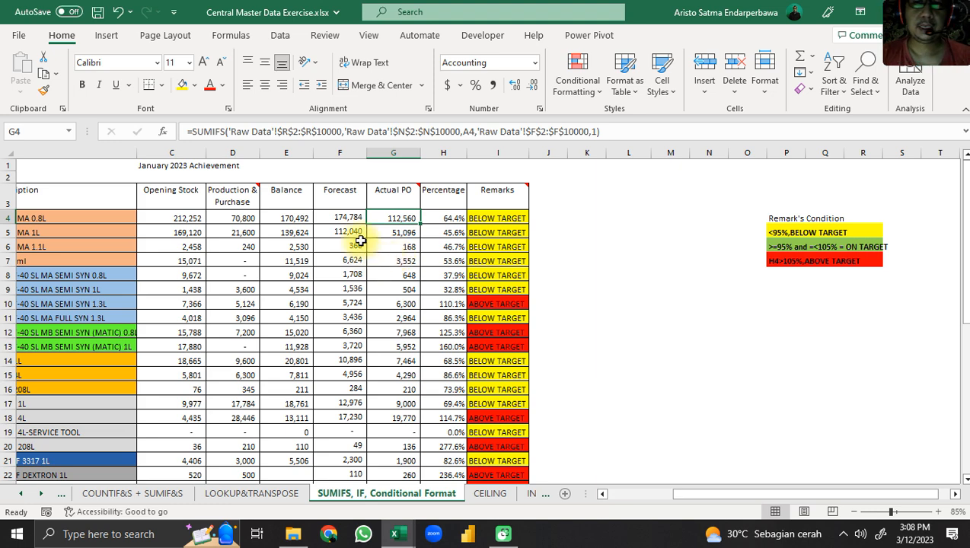
click(404, 234)
click(404, 261)
click(397, 220)
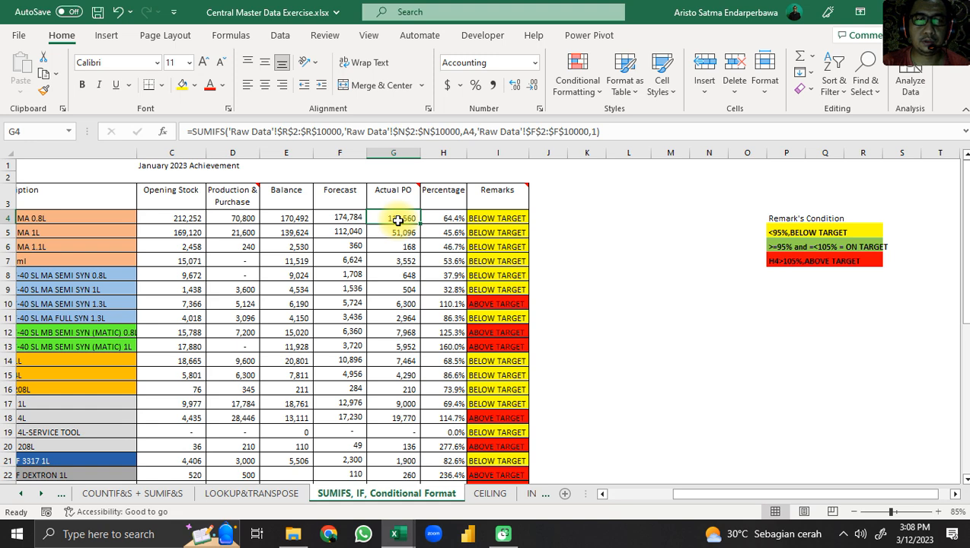
Step: Check the Percentage column's formulas from H4 down to H11
click(582, 218)
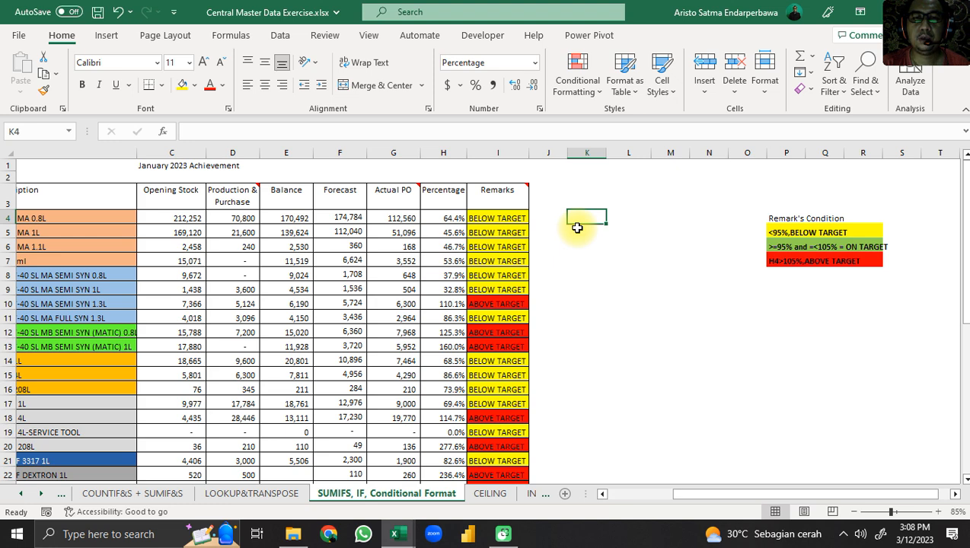
click(448, 219)
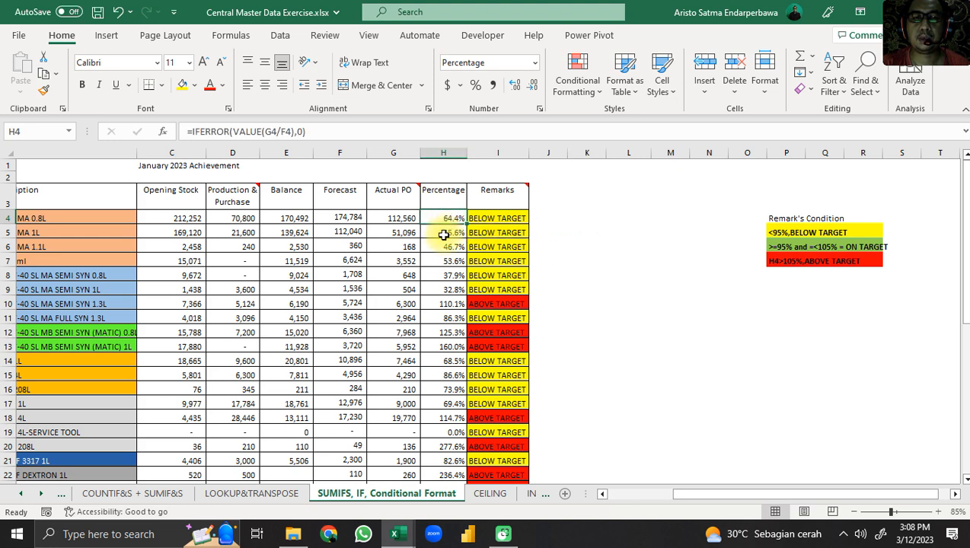
click(444, 235)
click(448, 261)
click(448, 290)
click(450, 319)
click(453, 289)
click(457, 218)
Step: Start a new conditional formatting rule on K4 that formats cells based on their values, using the Data Bar style
click(591, 215)
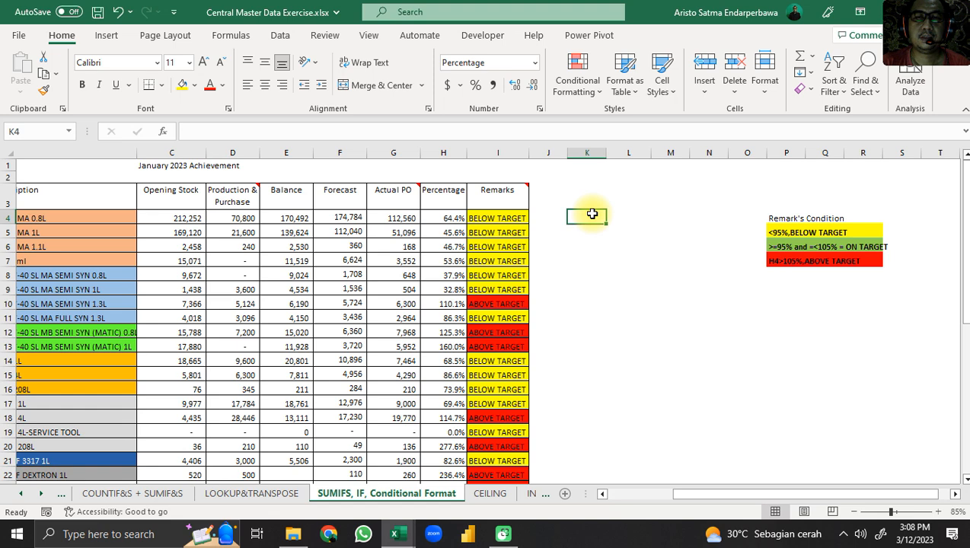
click(576, 82)
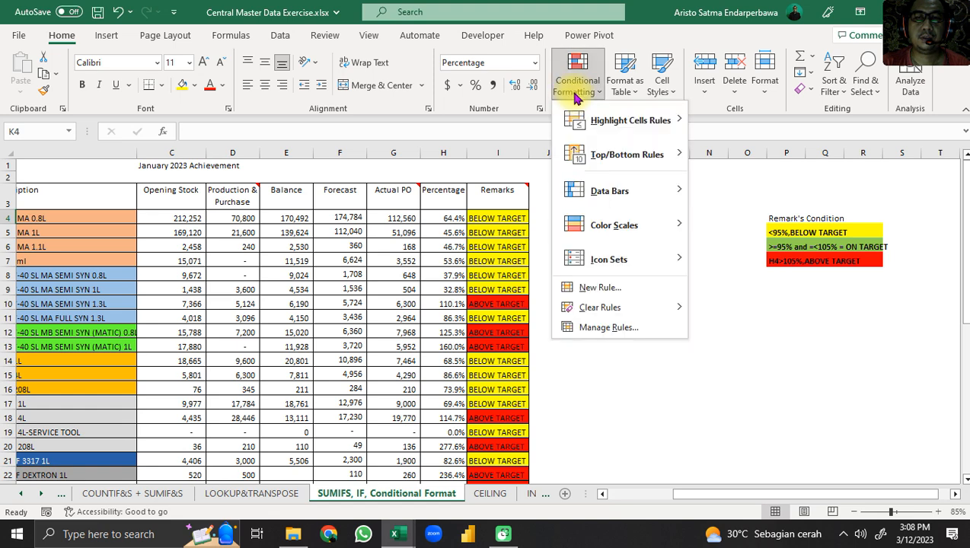
click(615, 328)
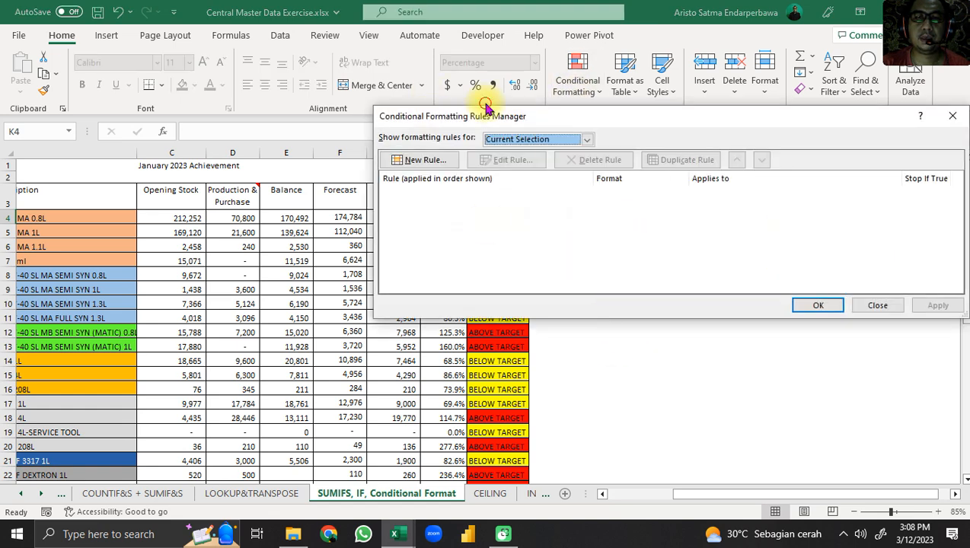
drag(628, 125, 803, 155)
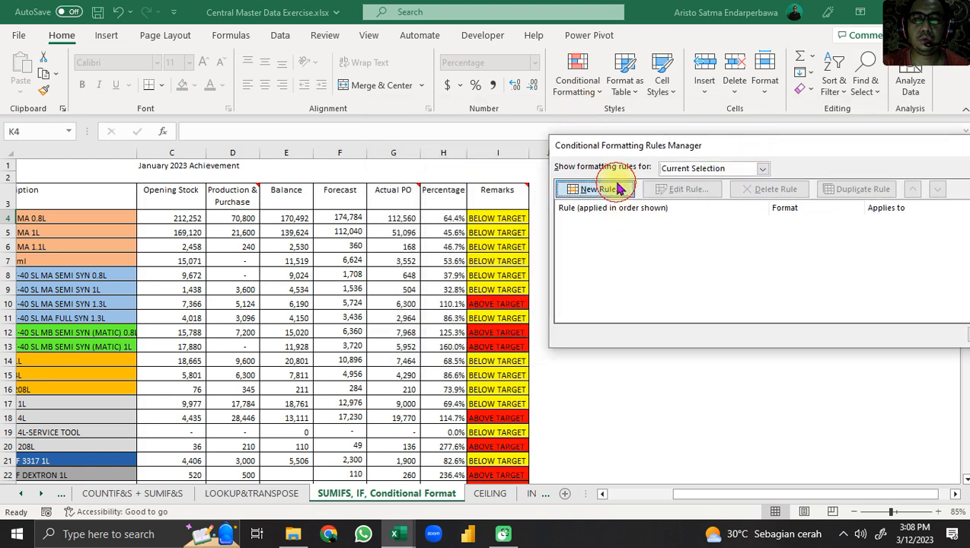
click(598, 188)
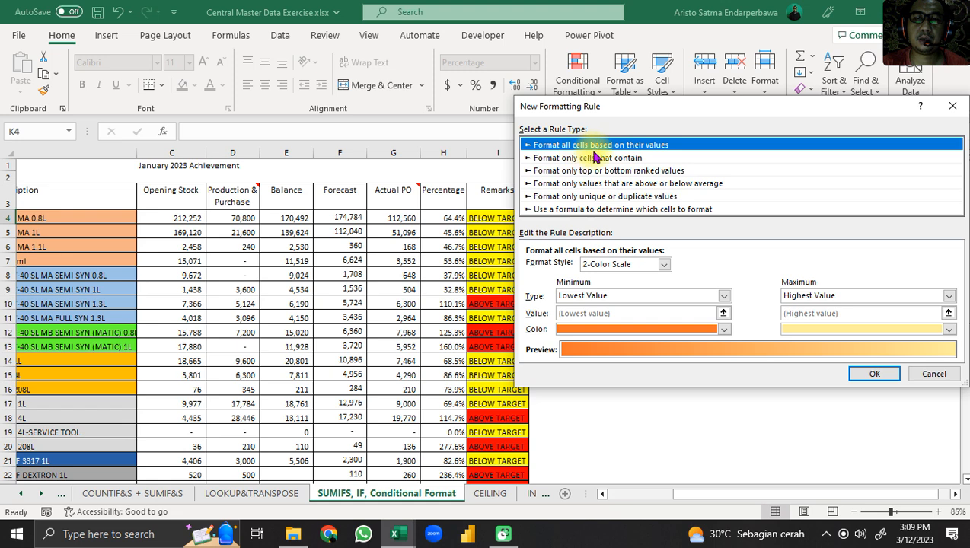
click(665, 266)
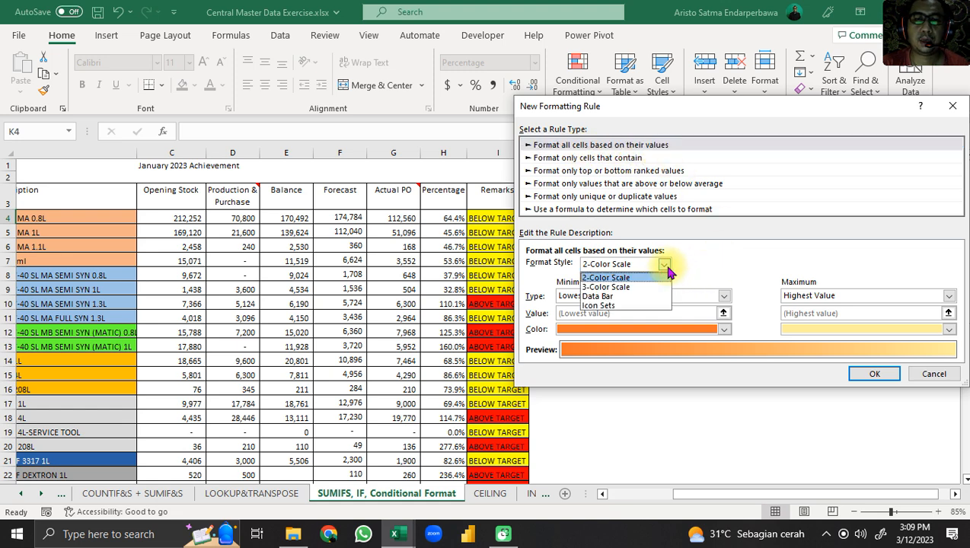
click(612, 298)
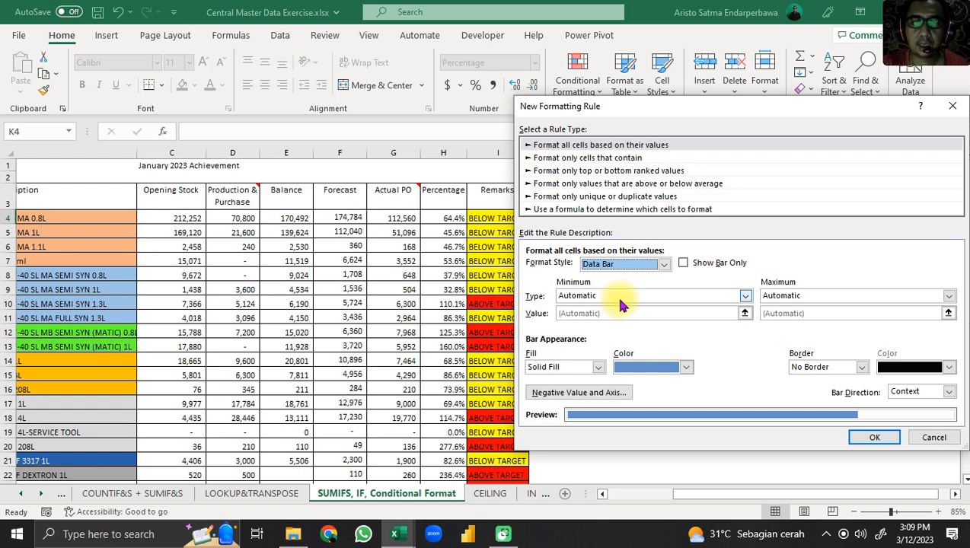
Step: Set both the minimum and maximum types of the data bar rule to Percent
drag(723, 112, 766, 199)
click(695, 378)
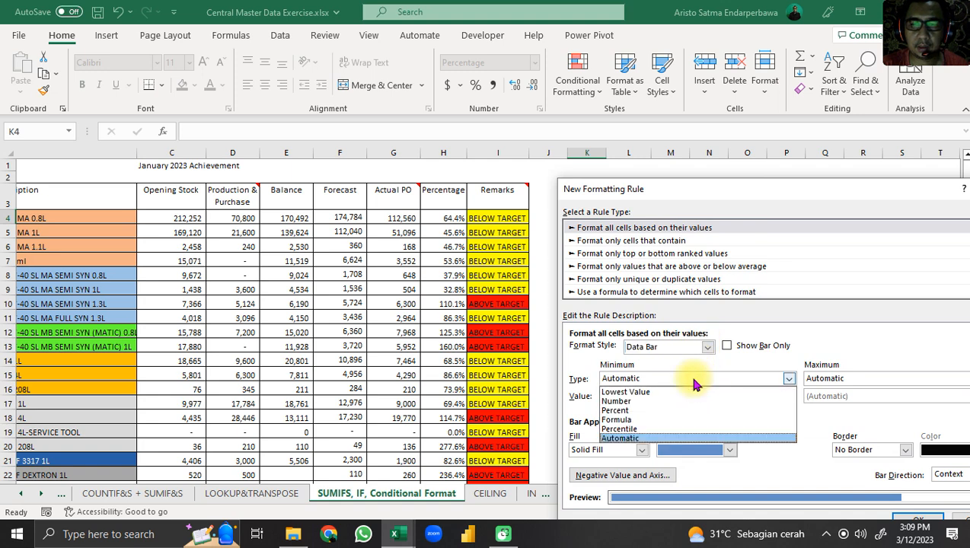
click(659, 411)
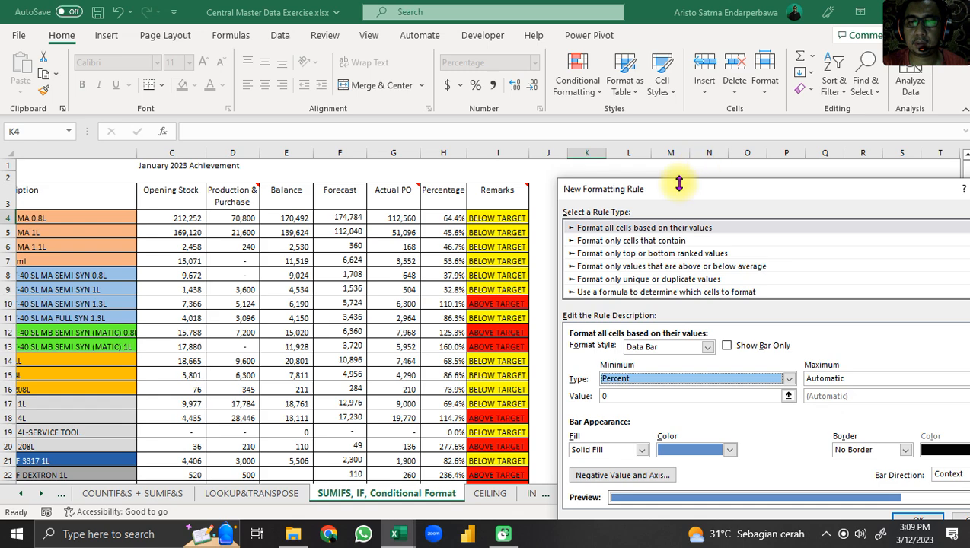
drag(730, 198, 599, 35)
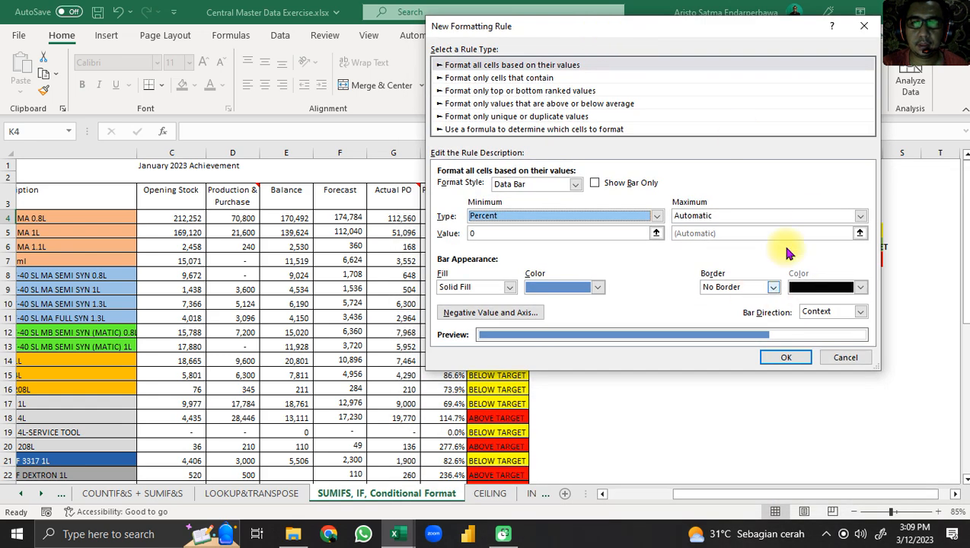
click(845, 221)
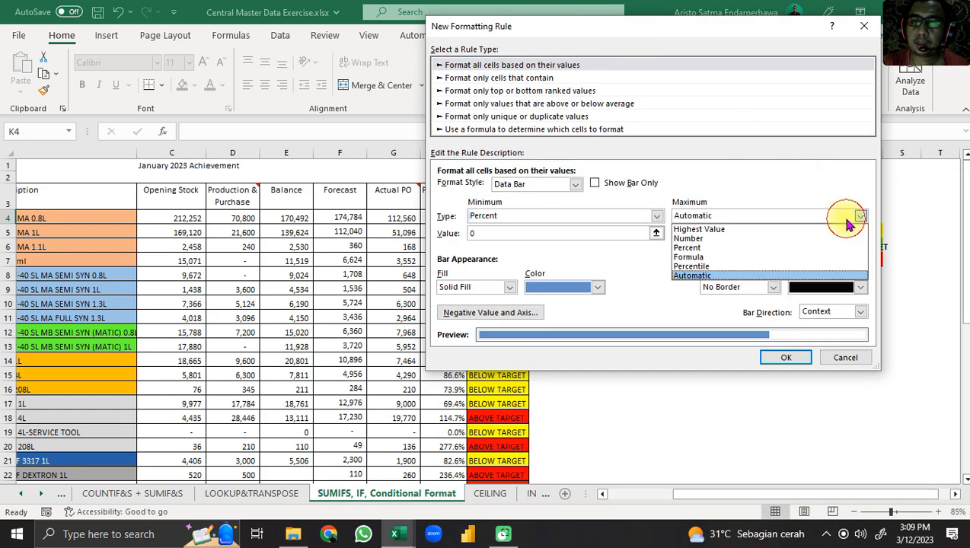
click(808, 248)
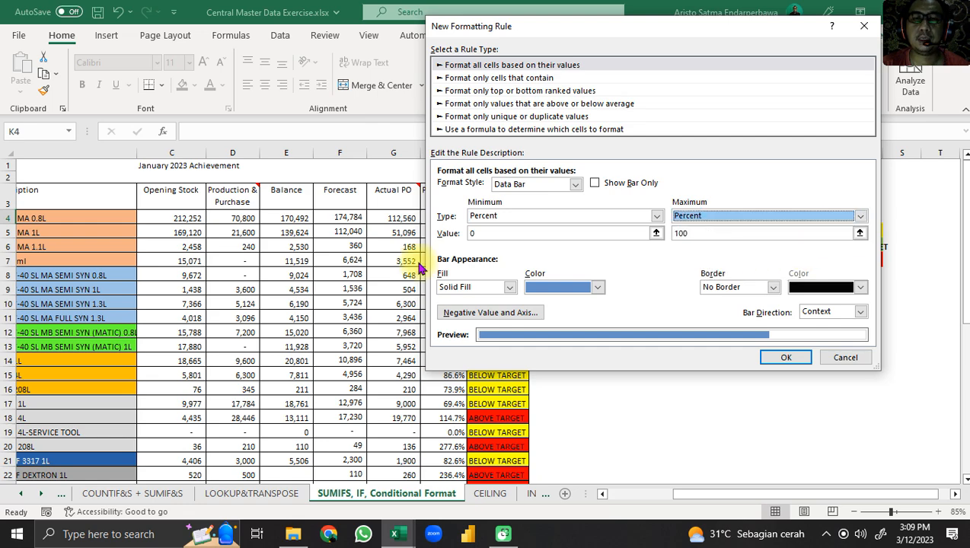
Step: Set the data bar's maximum value to 1, keeping the minimum value at 0
drag(591, 37, 792, 56)
click(707, 251)
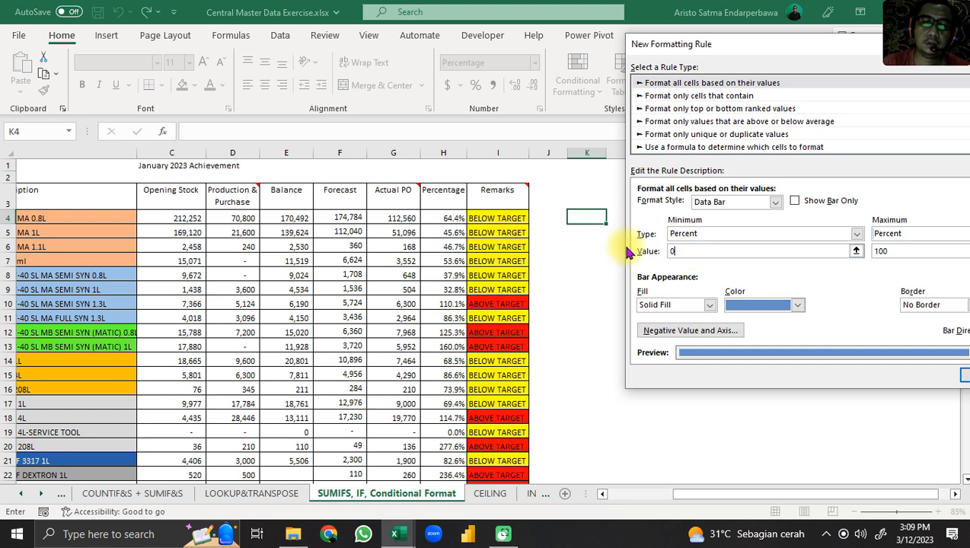
drag(792, 56, 731, 69)
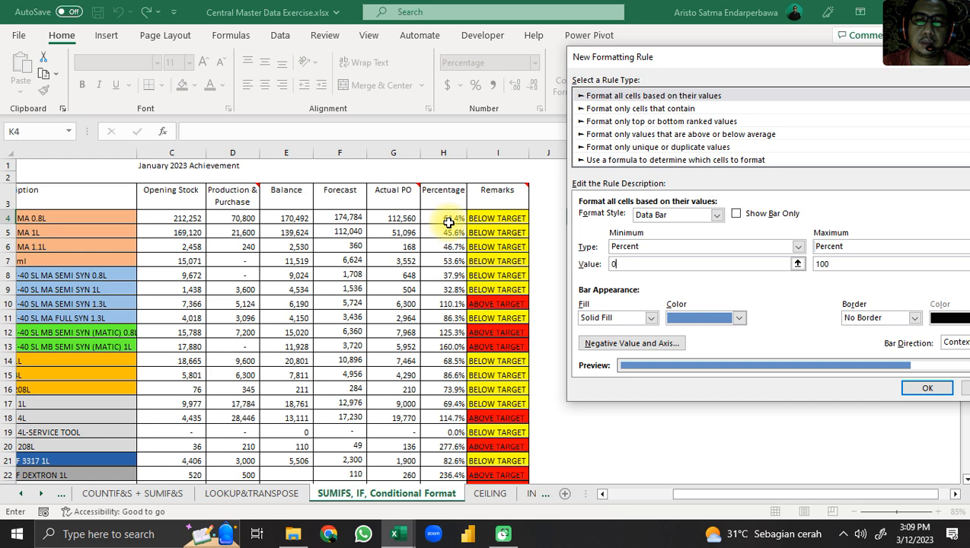
click(837, 264)
key(BackSpace)
key(BackSpace)
key(BackSpace)
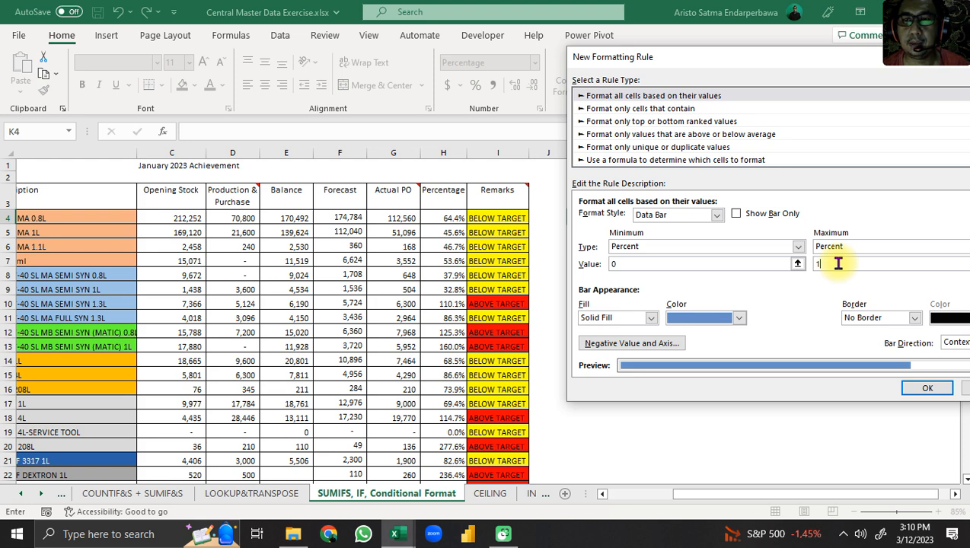
drag(810, 71, 680, 39)
click(493, 237)
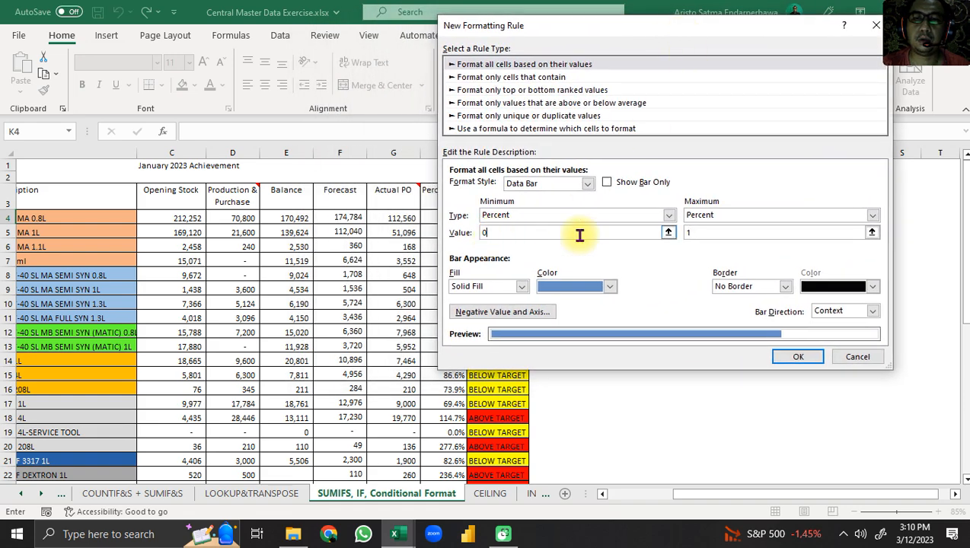
click(699, 238)
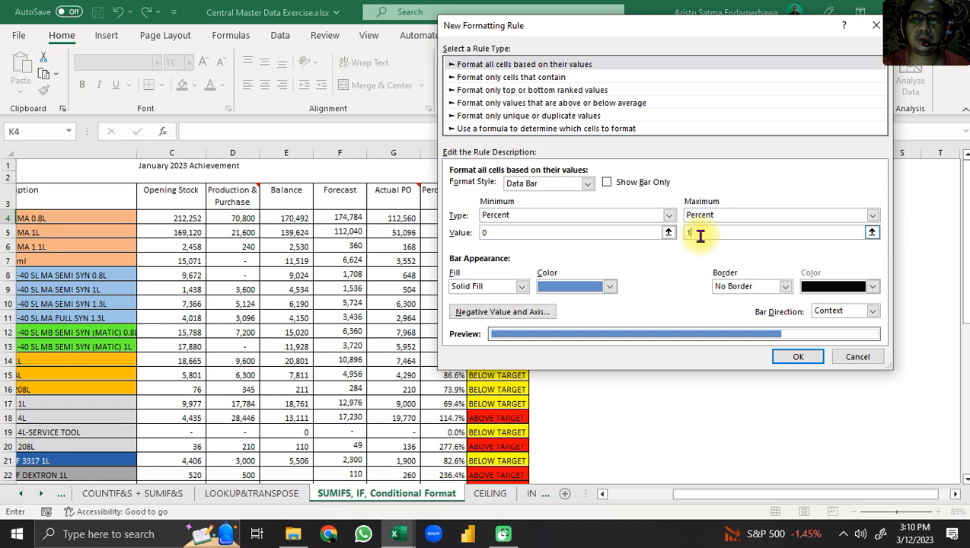
Step: Choose a dark blue bar color and confirm the new data bar rule
click(608, 286)
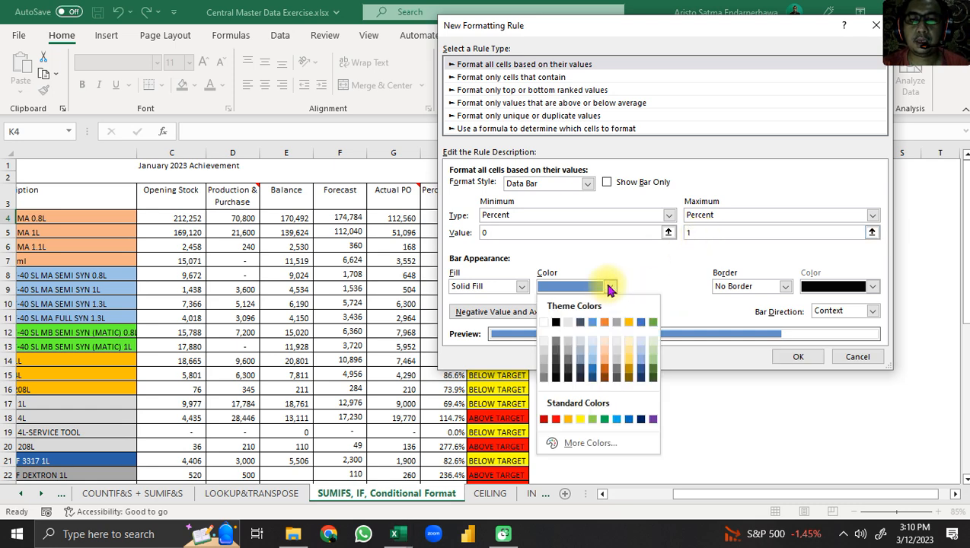
click(593, 379)
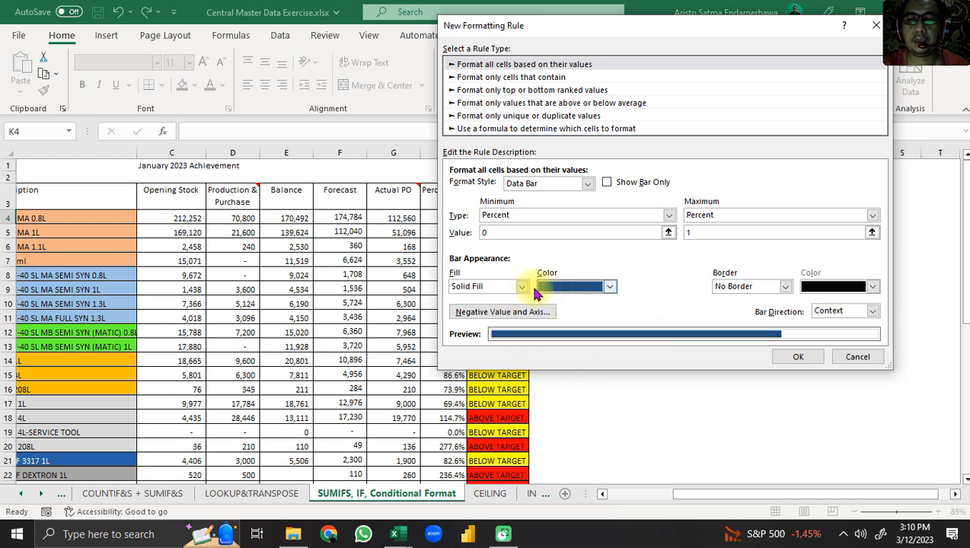
click(790, 363)
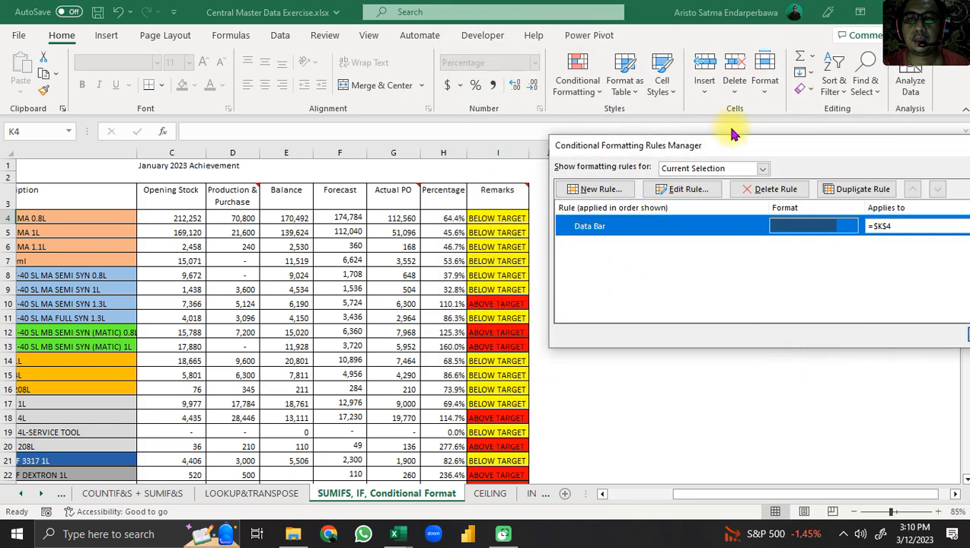
Step: Try extending the data bar rule's range to K43, restore it to $K$4, and apply the rule
drag(732, 150, 527, 102)
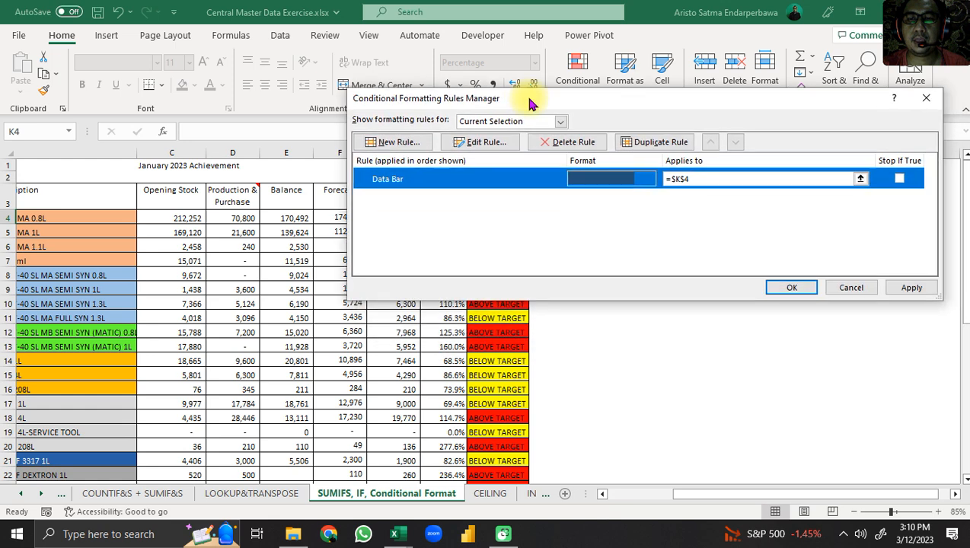
click(706, 180)
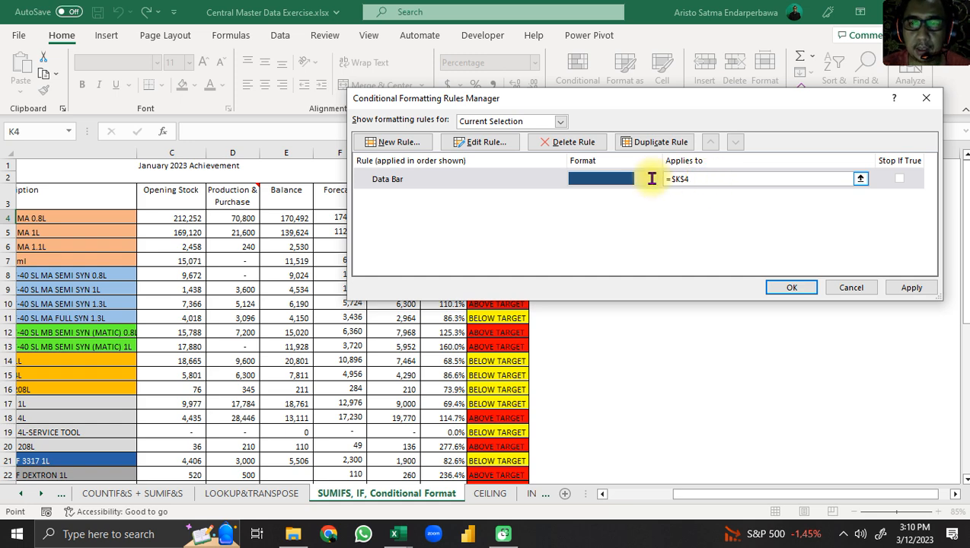
click(670, 179)
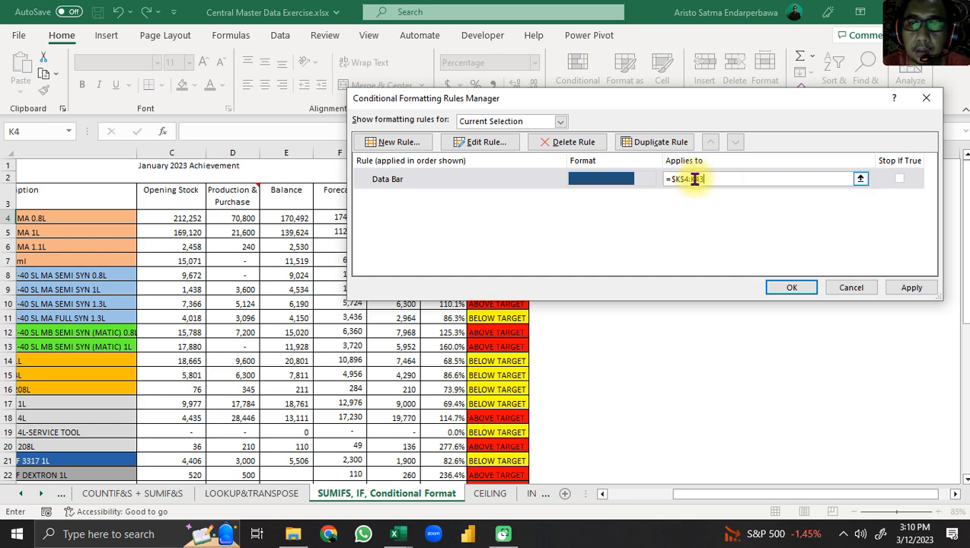
drag(694, 178, 721, 192)
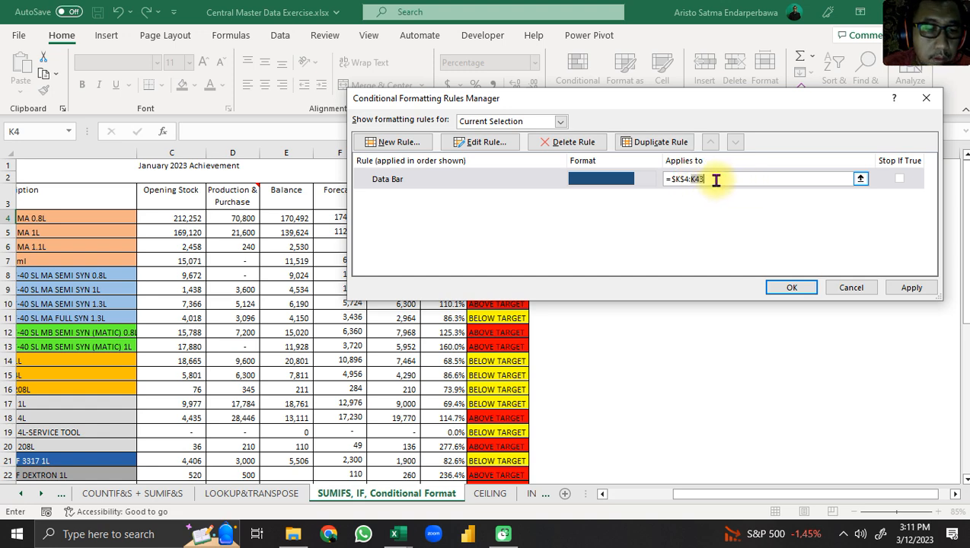
key(BackSpace)
key(BackSpace)
click(912, 287)
click(795, 290)
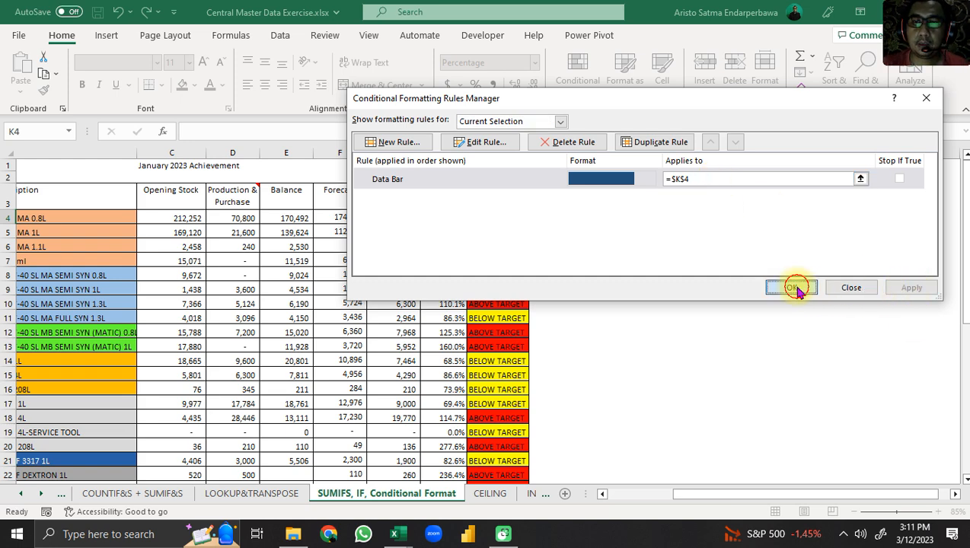
Step: Enter =H4 in K4 and compare the cell with the percentage formula in H4
click(585, 240)
click(588, 218)
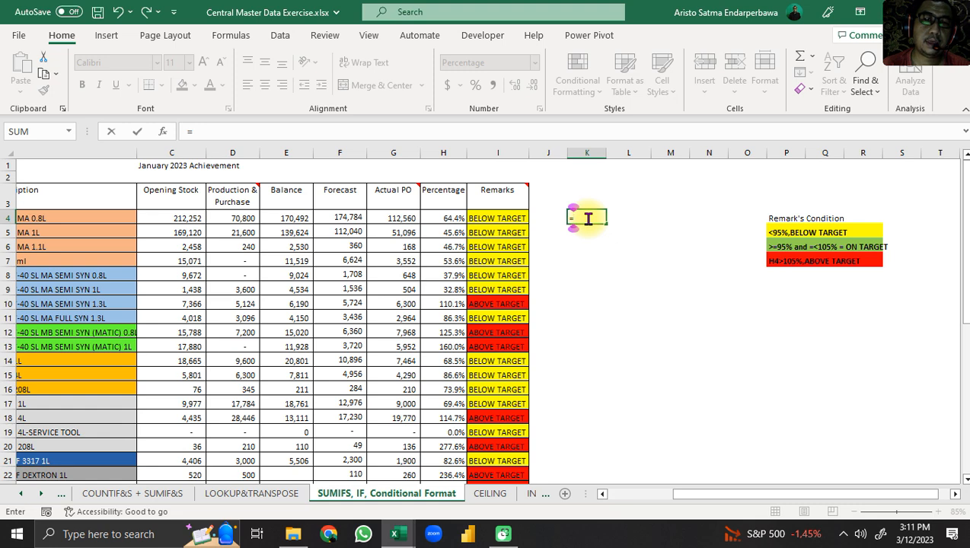
key(Left)
key(Left)
key(Left)
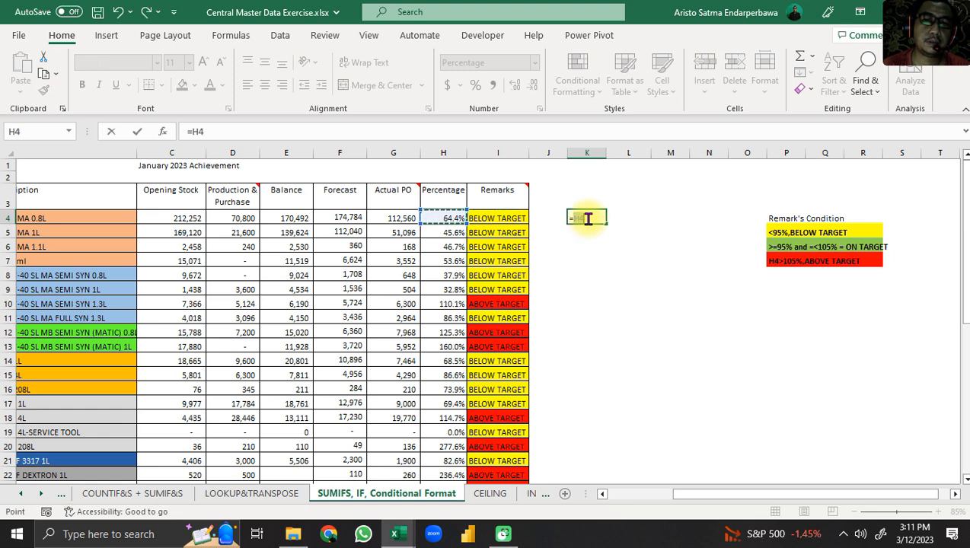
key(Return)
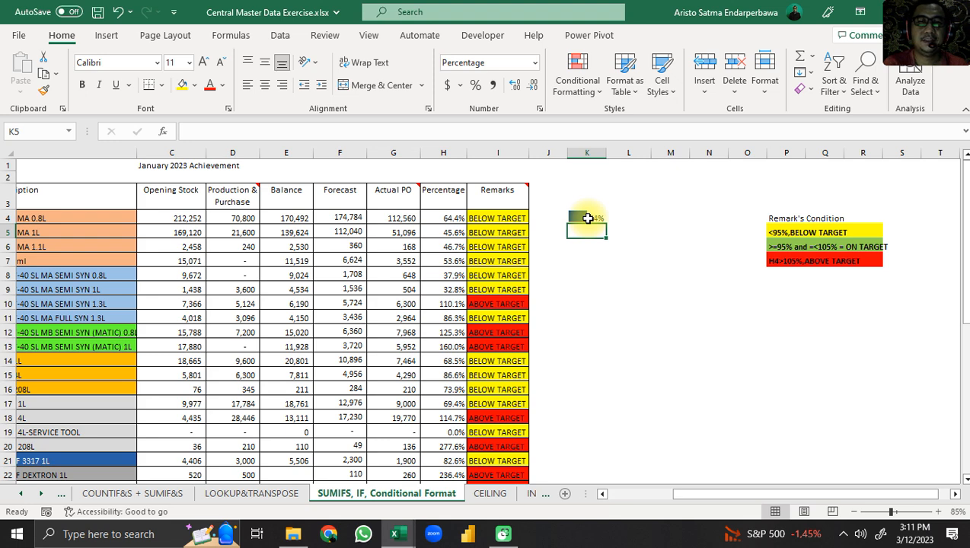
click(587, 218)
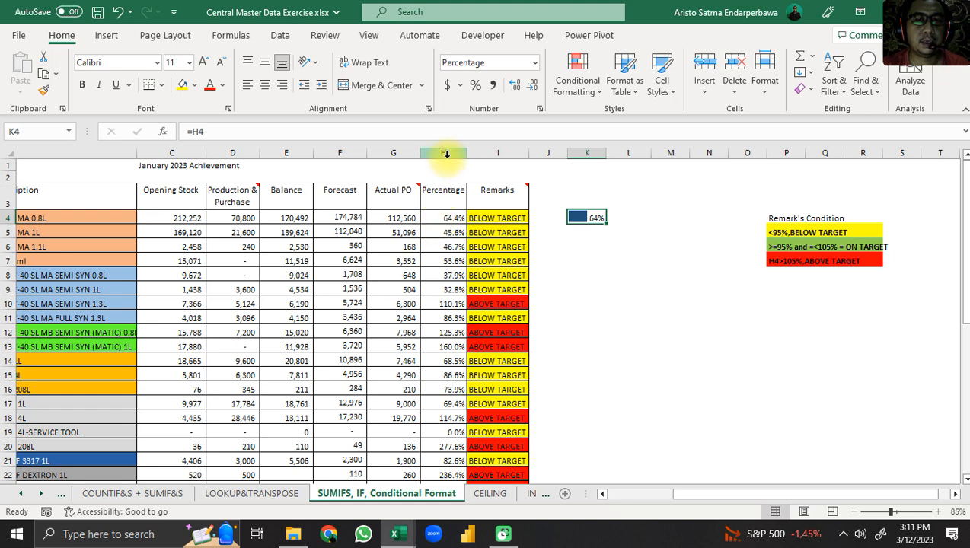
click(440, 220)
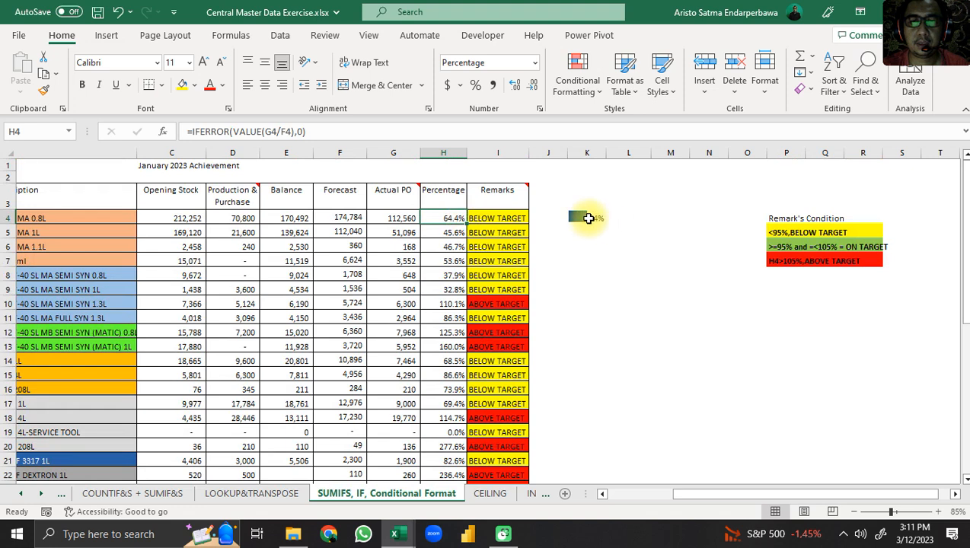
Step: Copy K4 with its data bar down through K43 and check the filled column
click(600, 220)
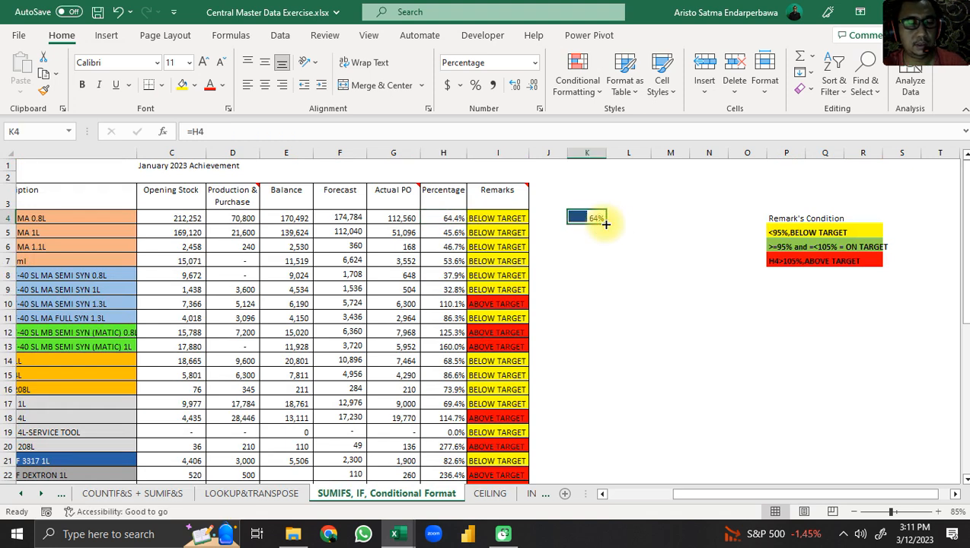
key(ctrl+c)
scroll(613, 305, down, 10)
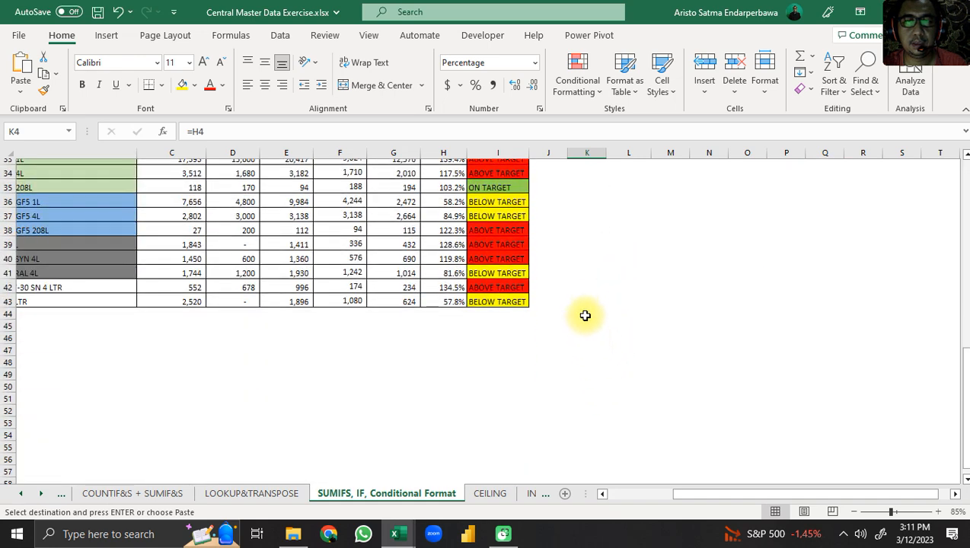
shift+click(586, 295)
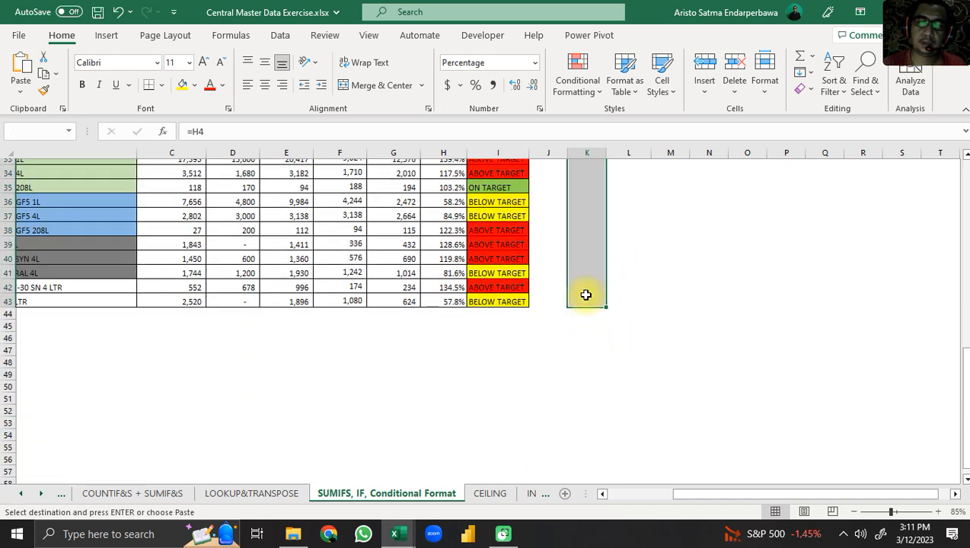
key(Return)
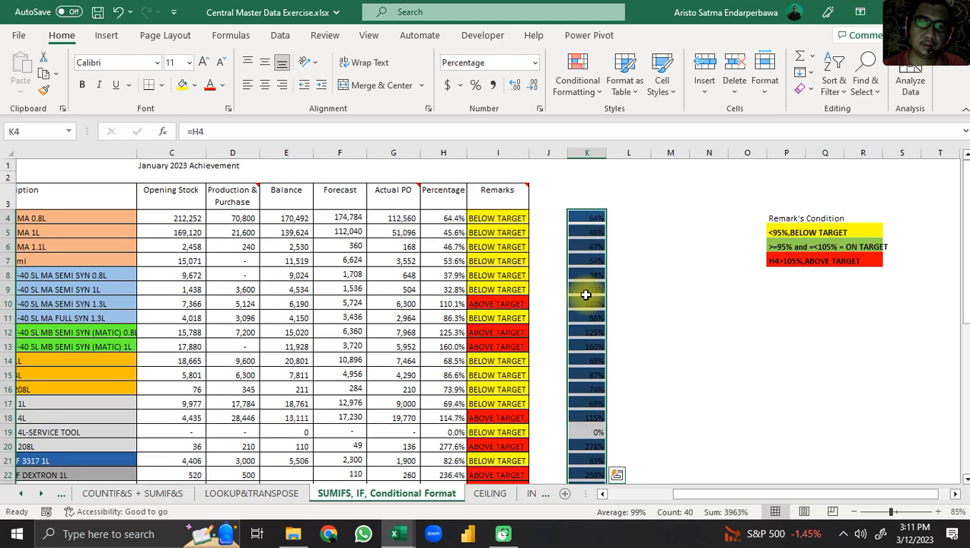
scroll(613, 344, down, 4)
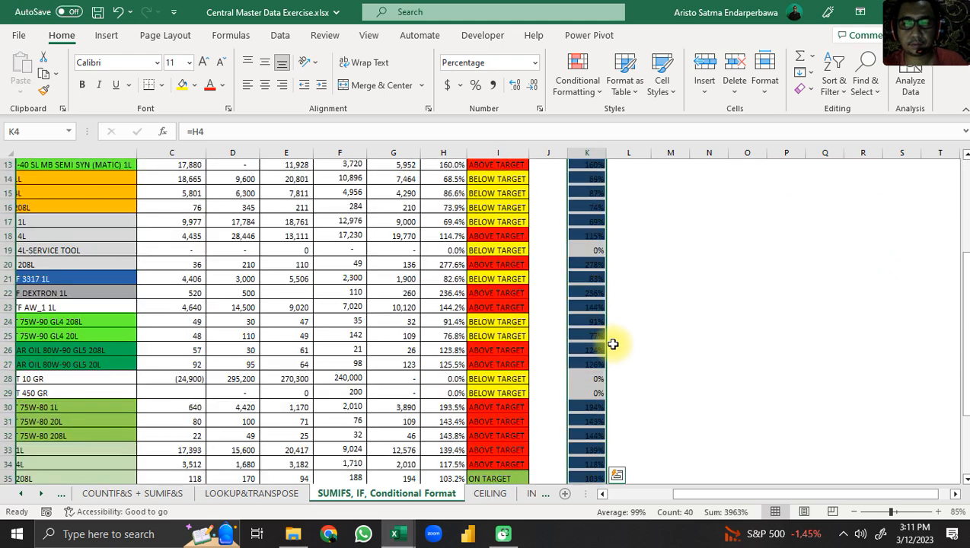
scroll(613, 344, up, 4)
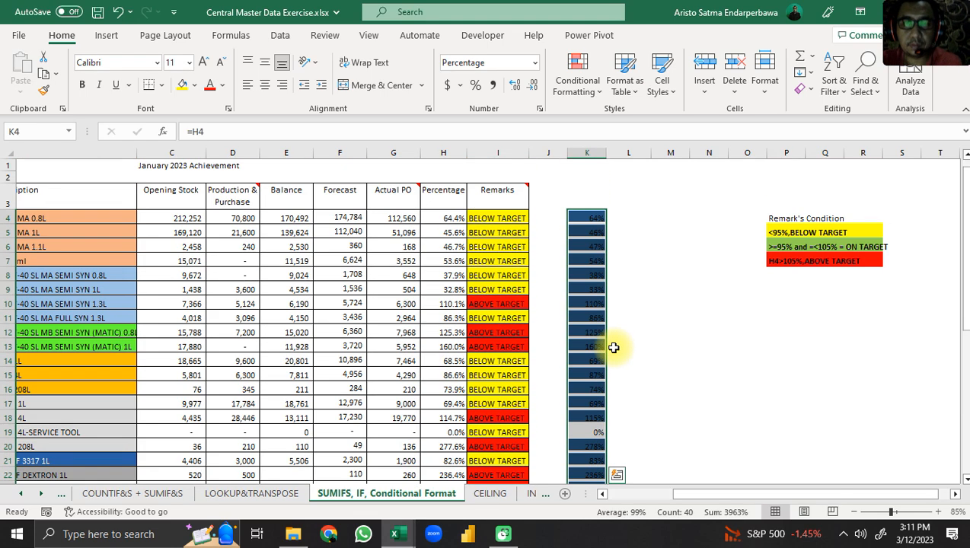
Step: Review K4's data bar rule, checking its applied range and its minimum and maximum settings, and close without changes
click(592, 235)
click(597, 220)
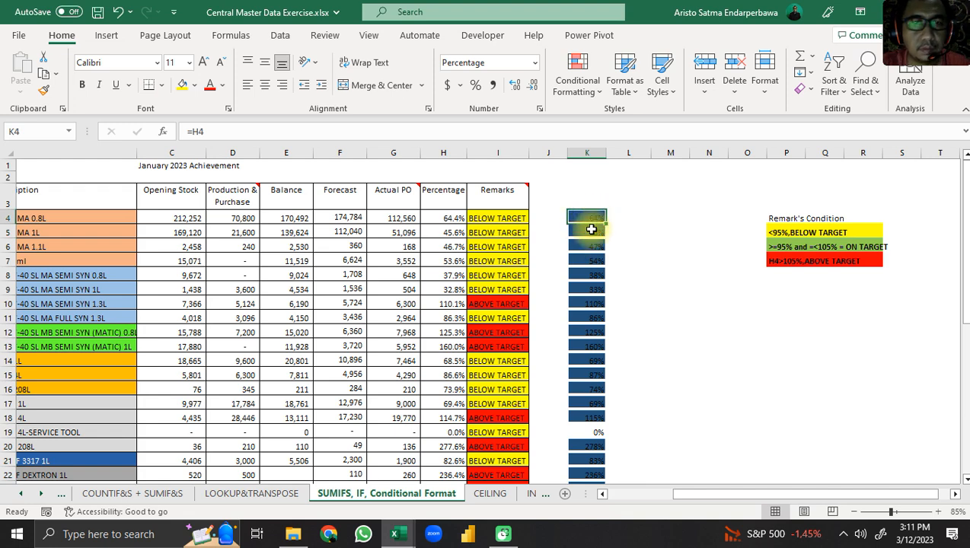
click(579, 85)
click(609, 330)
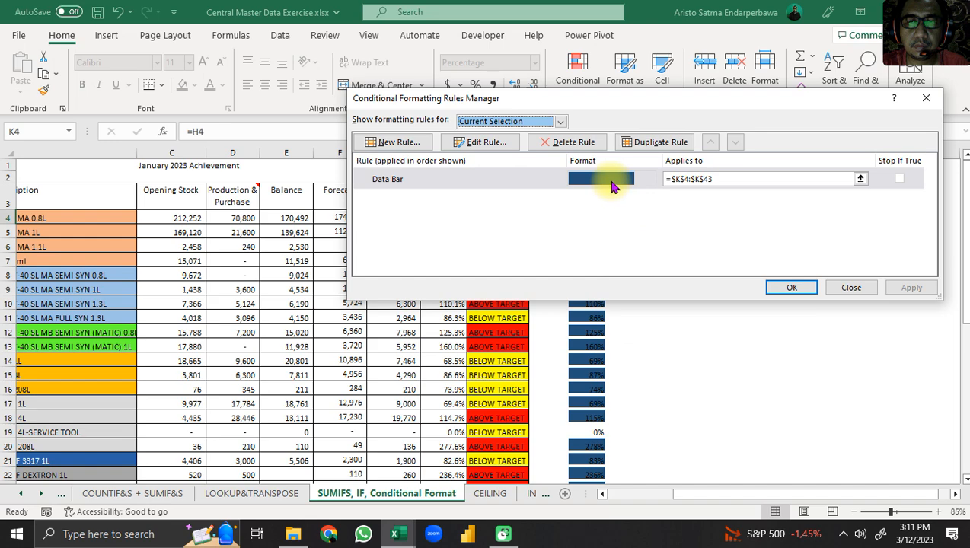
click(613, 183)
click(476, 142)
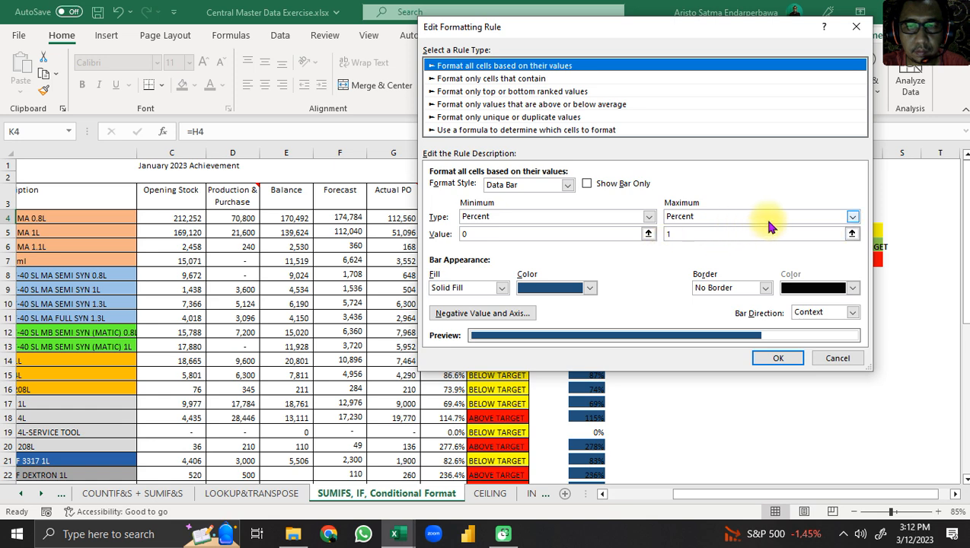
click(834, 358)
click(893, 509)
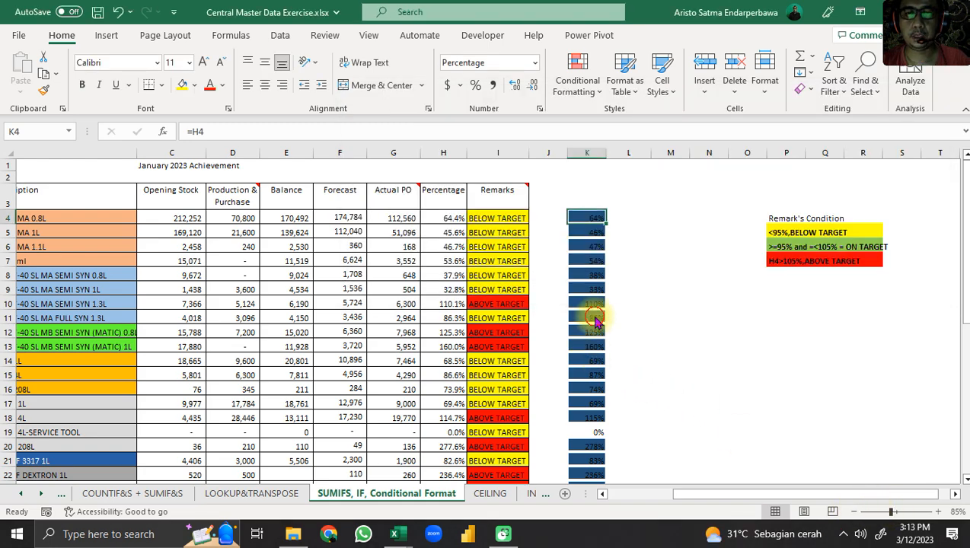
Step: Compare the data bars in column K with the Percentage values down to row 43
scroll(598, 282, down, 2)
scroll(597, 281, up, 1)
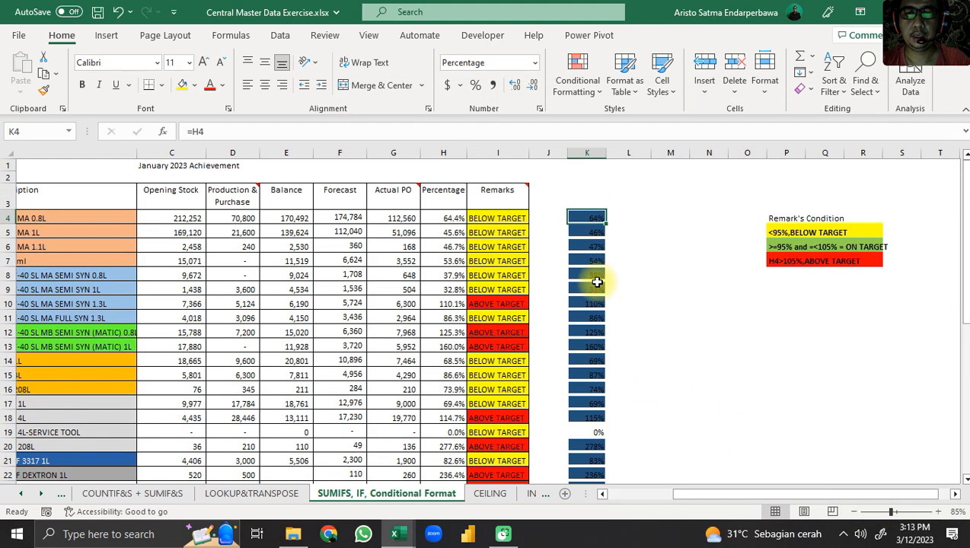
scroll(596, 293, down, 6)
scroll(598, 297, down, 3)
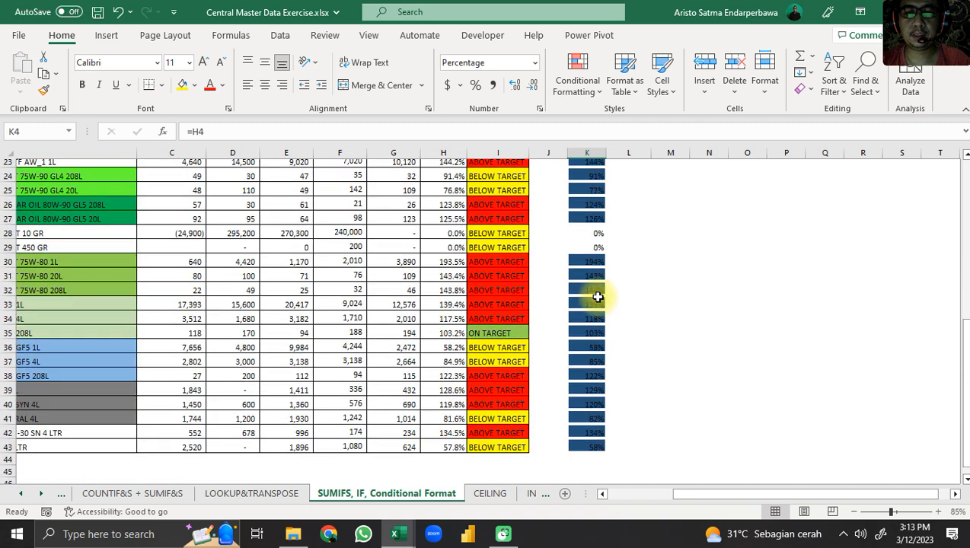
Step: Edit the data bar rule for K4:K43, setting both the minimum and maximum types to Number
drag(596, 296, 590, 376)
scroll(588, 373, up, 9)
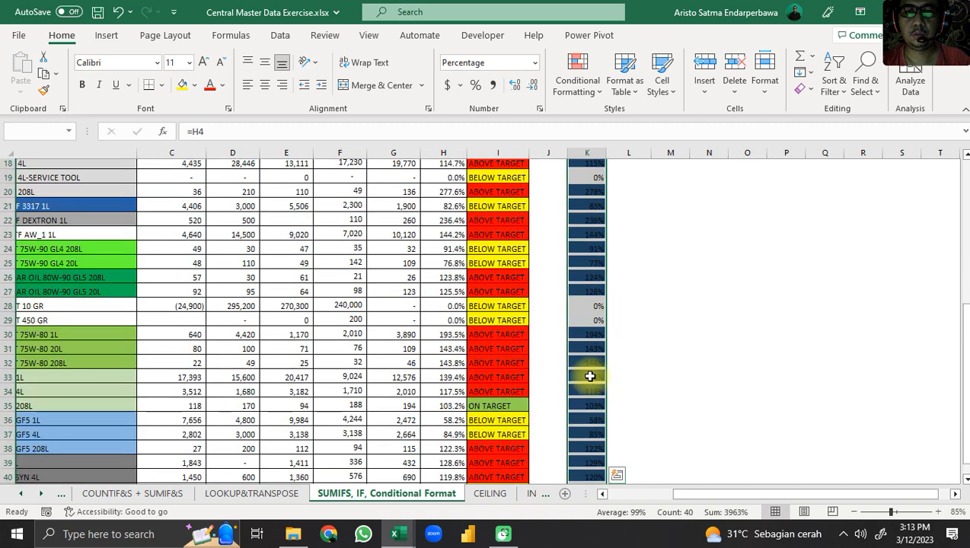
click(579, 93)
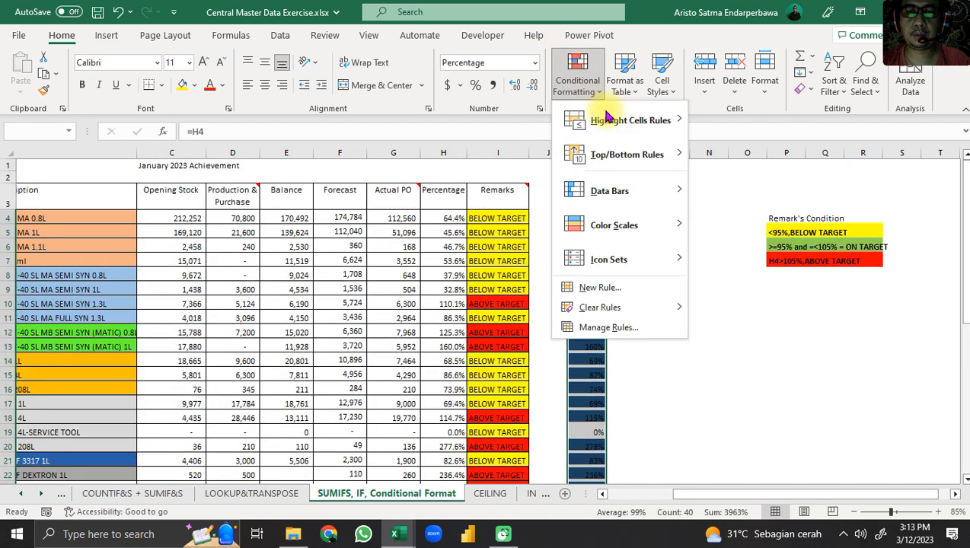
click(613, 329)
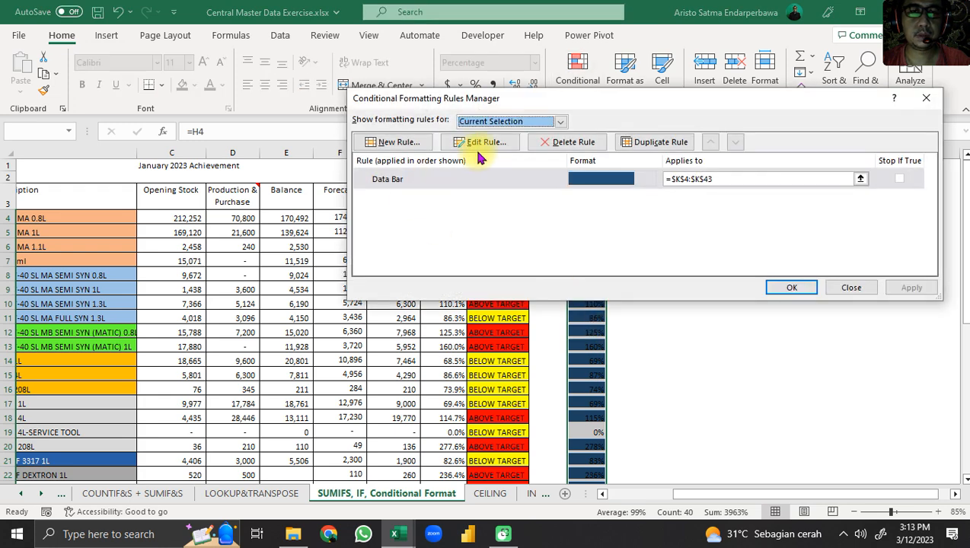
click(434, 180)
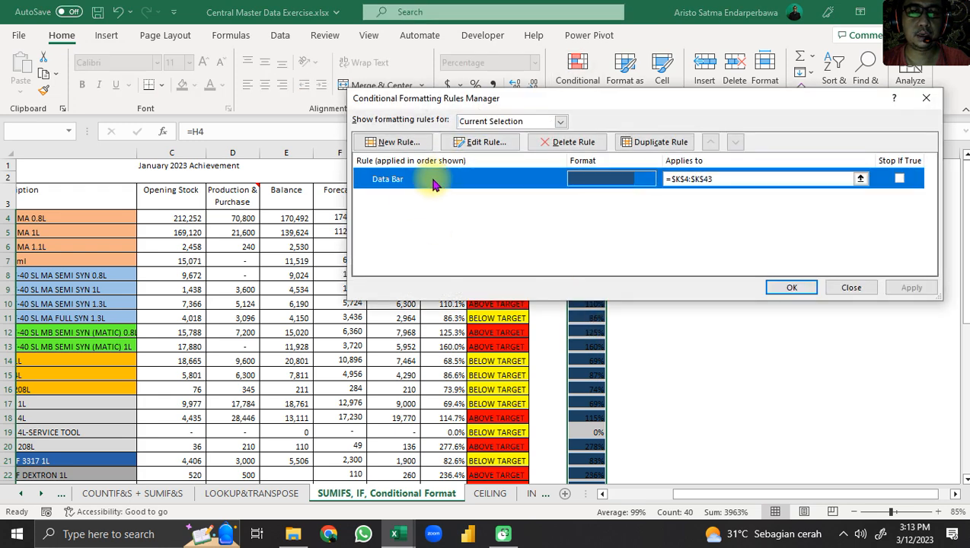
click(488, 143)
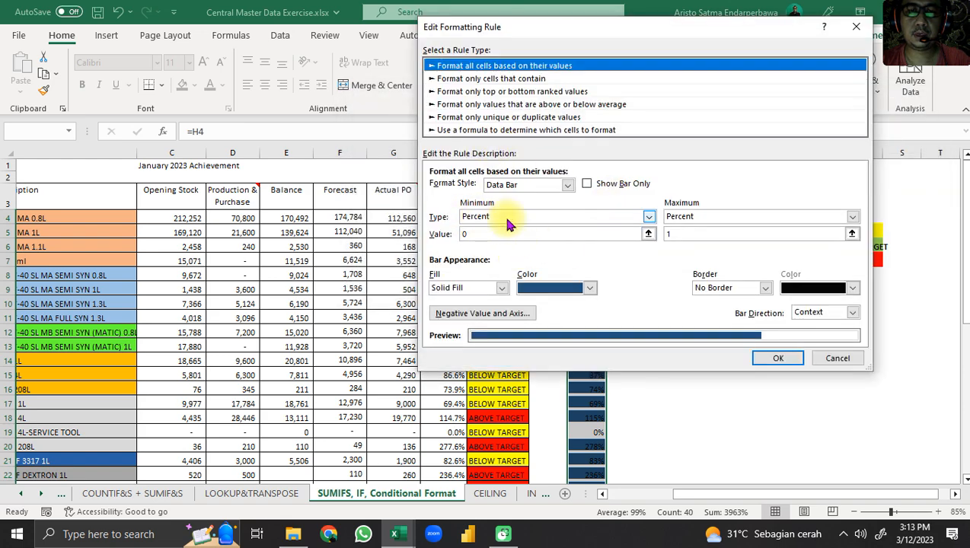
click(648, 217)
click(549, 241)
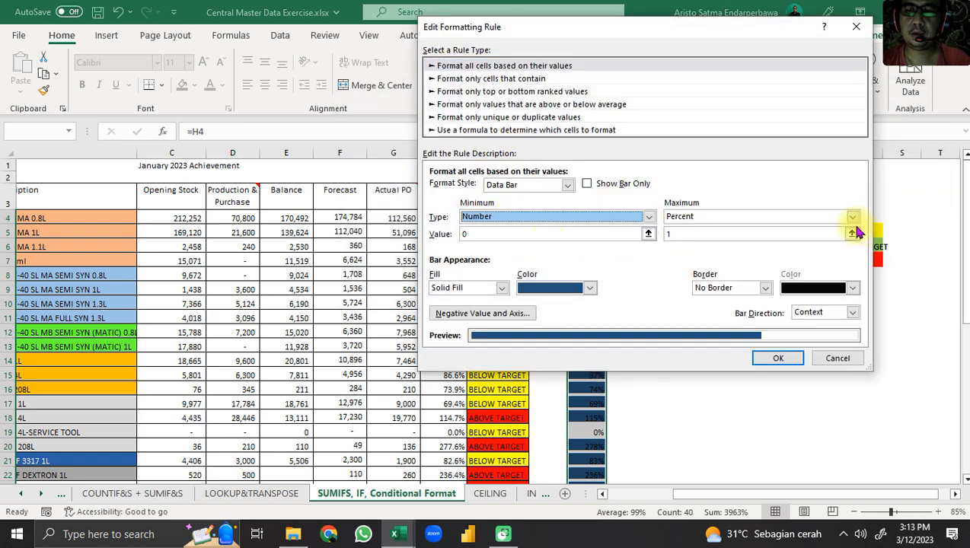
click(852, 217)
click(786, 240)
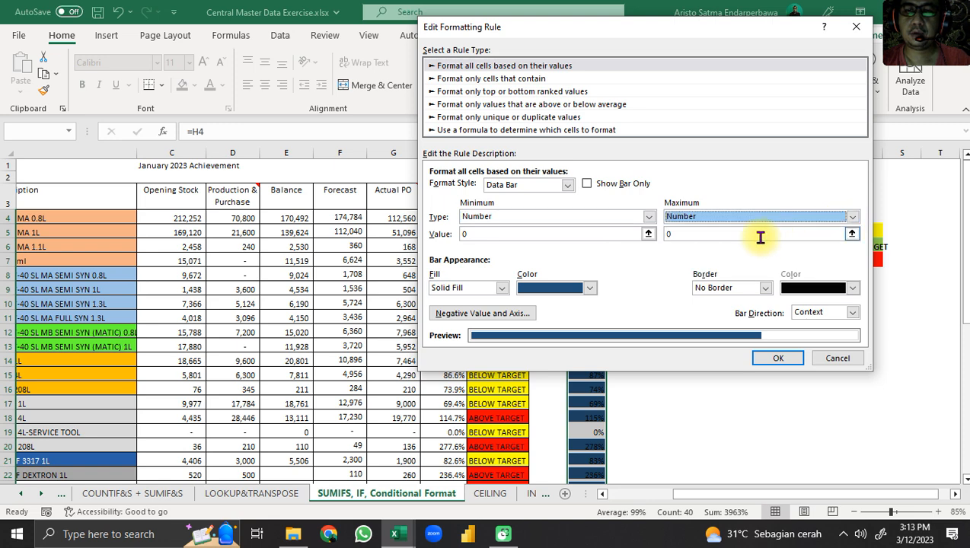
Step: Set the data bar's maximum value to 1, keeping the minimum at 0, and apply the edited rule to K4:K43
click(508, 237)
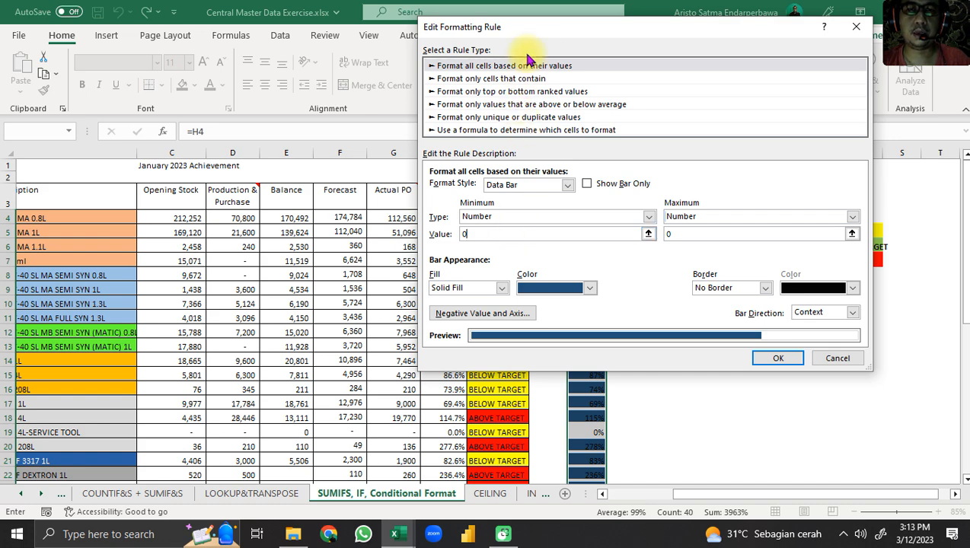
drag(552, 28, 685, 80)
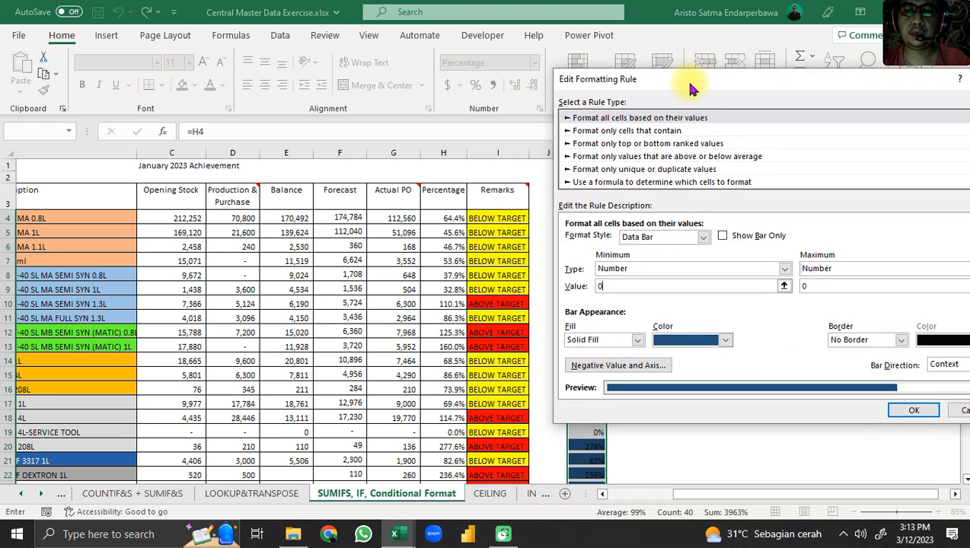
click(818, 287)
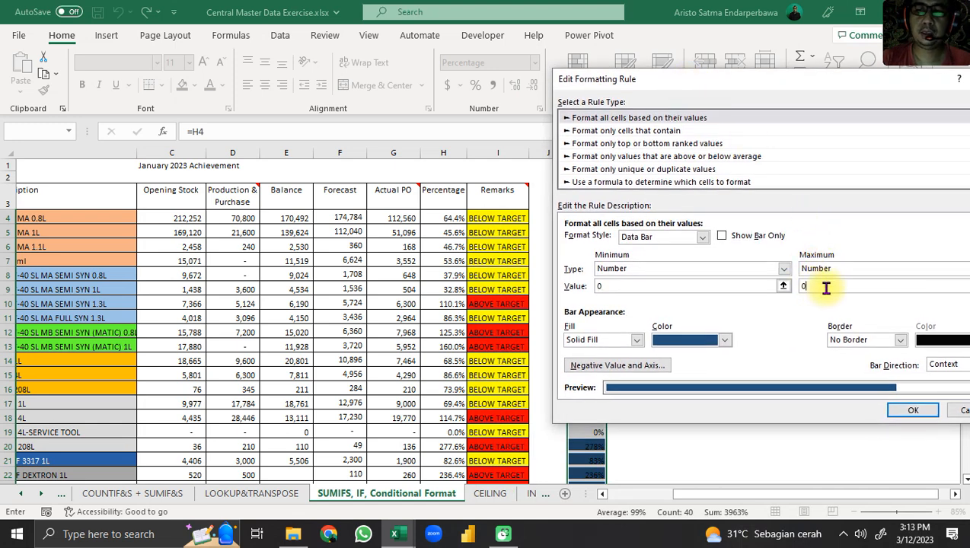
key(BackSpace)
text(1)
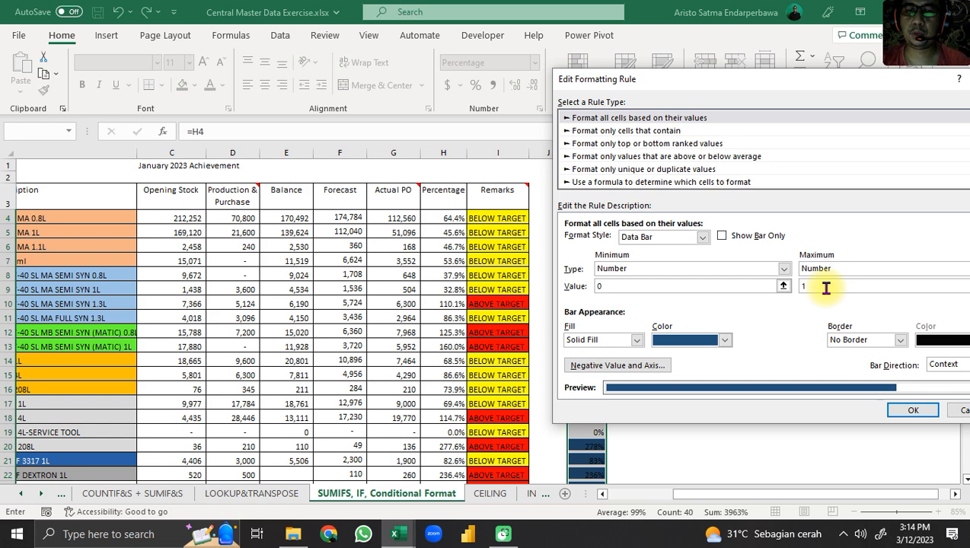
drag(750, 79, 140, 46)
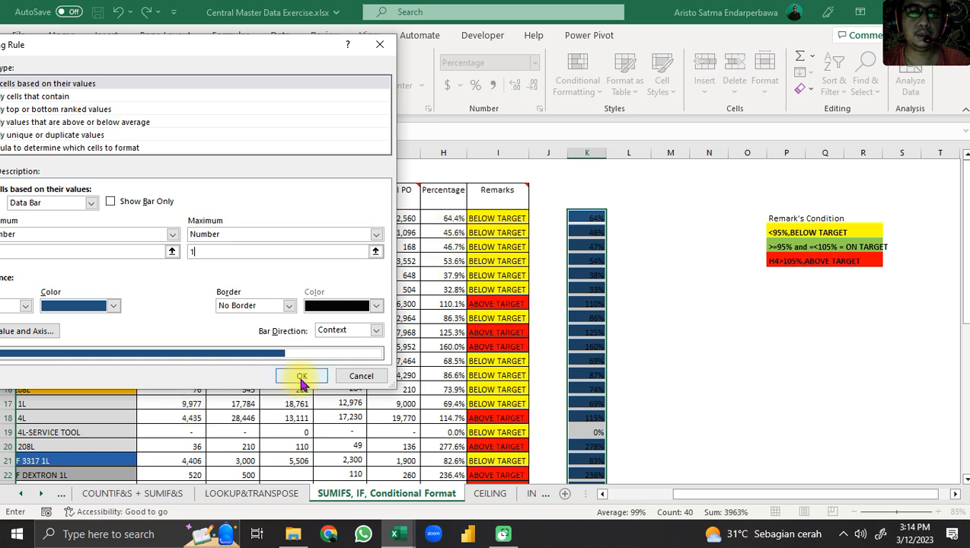
drag(192, 46, 474, 102)
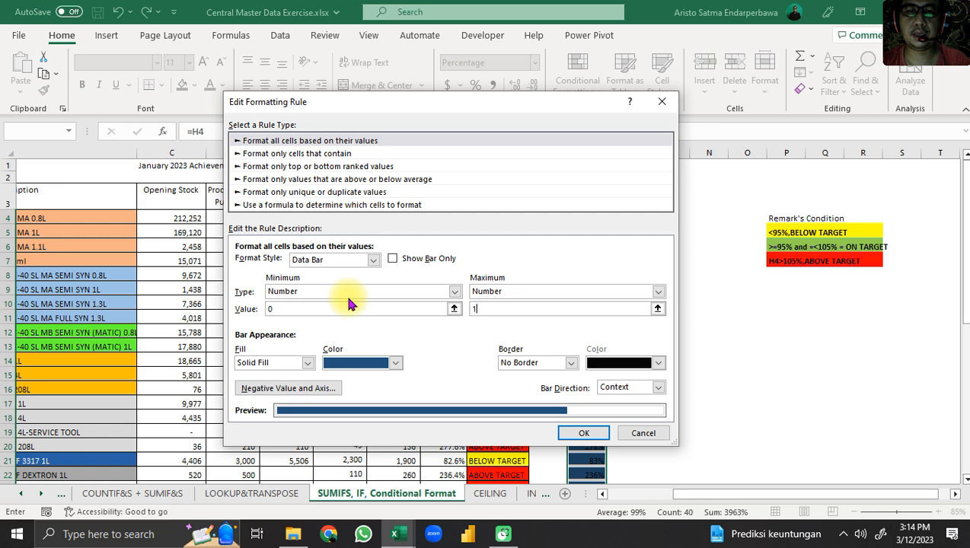
drag(394, 118, 220, 27)
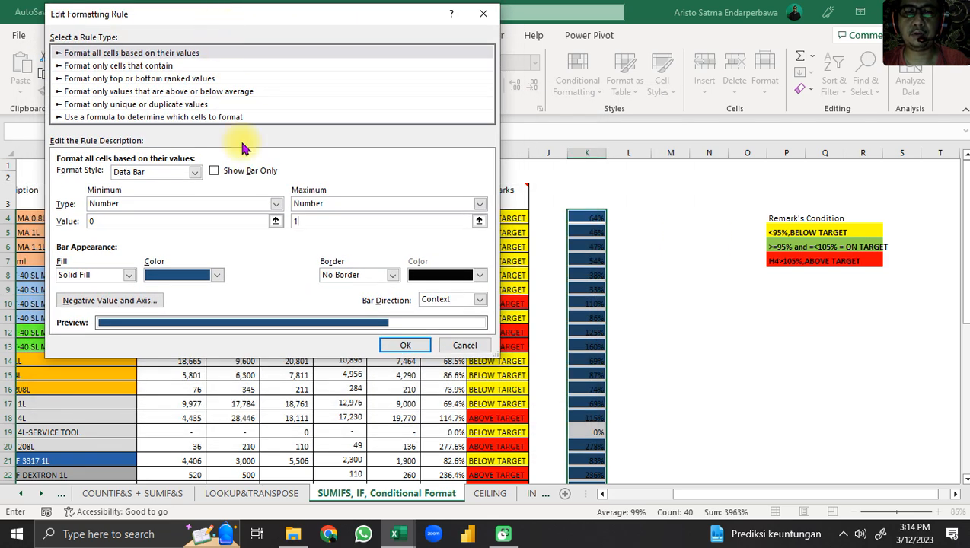
click(395, 348)
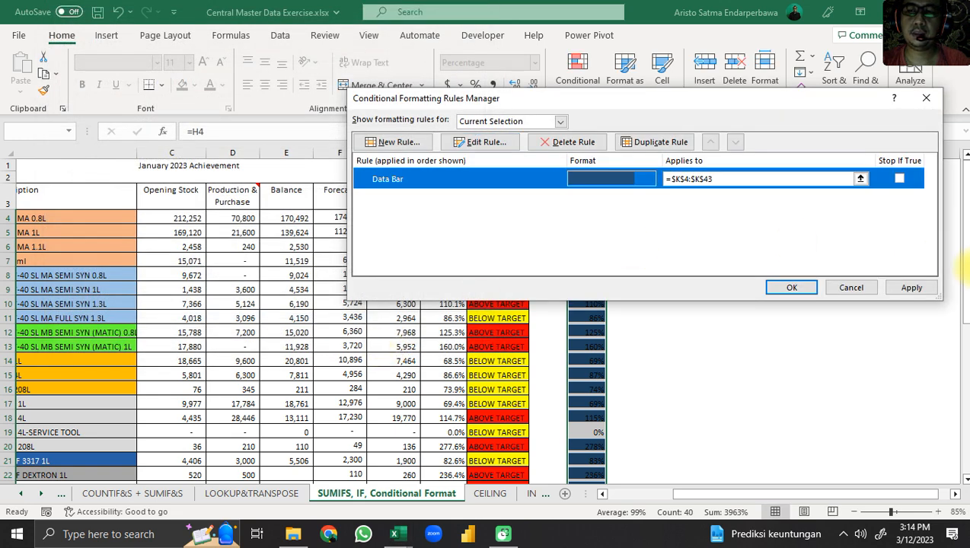
click(914, 290)
click(796, 287)
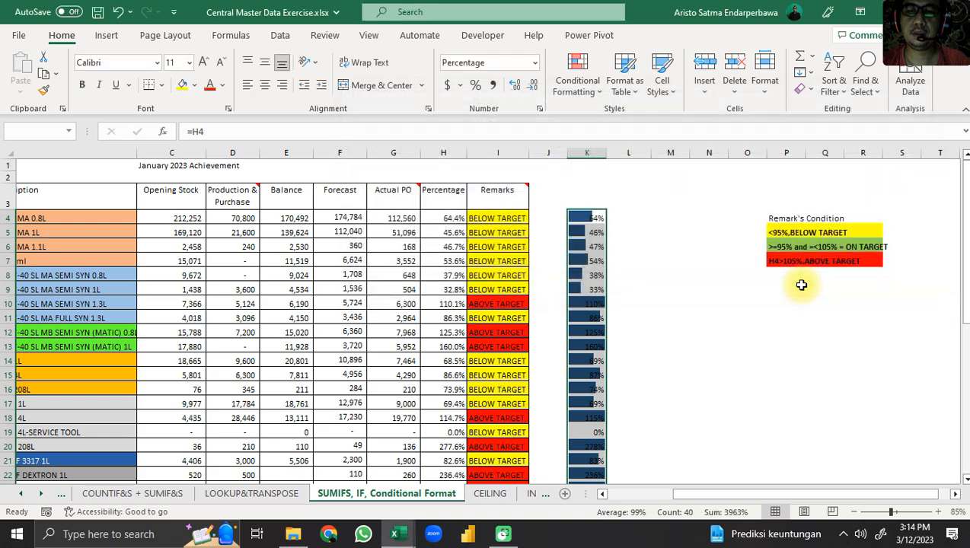
Step: Examine the rescaled data bars in column K down to row 43, comparing their lengths with the percentages
scroll(576, 280, down, 3)
scroll(609, 274, up, 3)
click(640, 272)
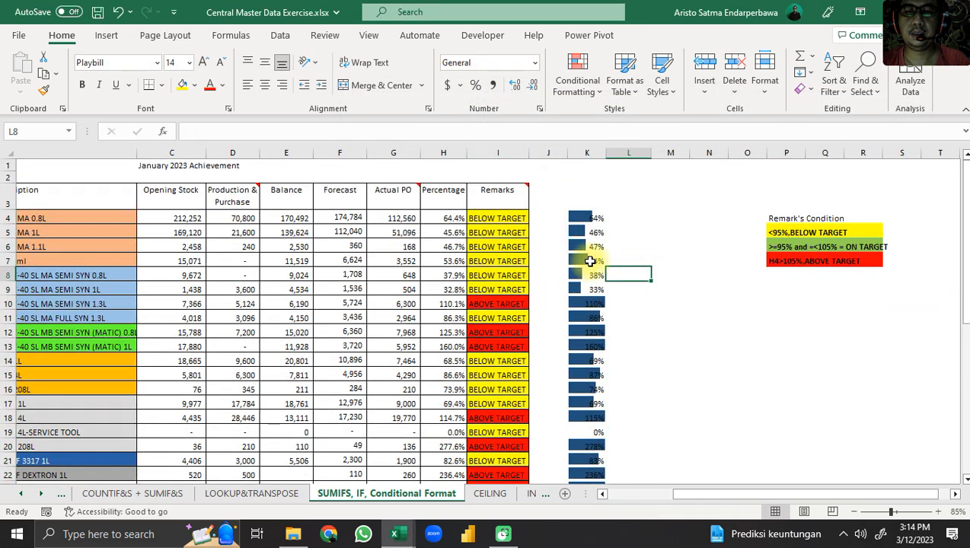
scroll(603, 304, down, 3)
scroll(602, 304, down, 7)
scroll(598, 310, up, 3)
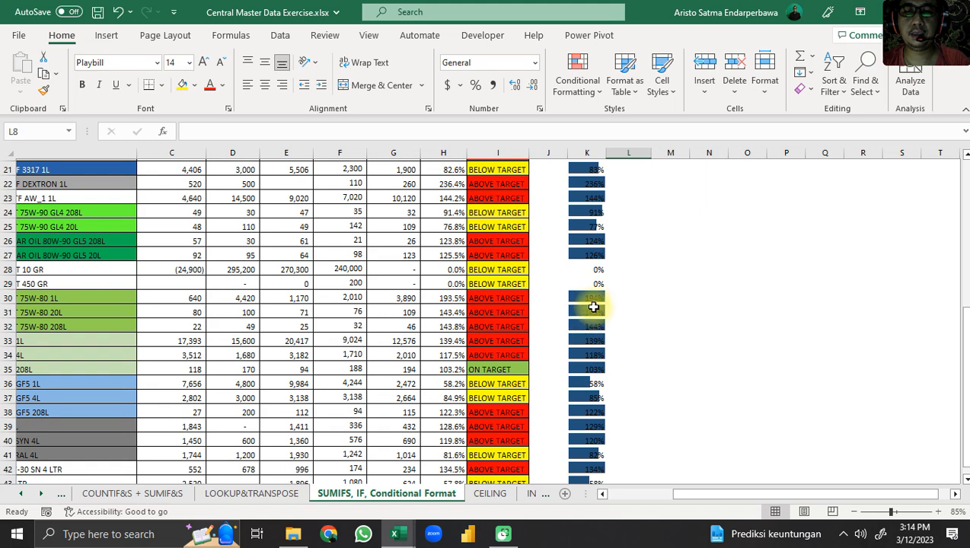
scroll(591, 301, up, 7)
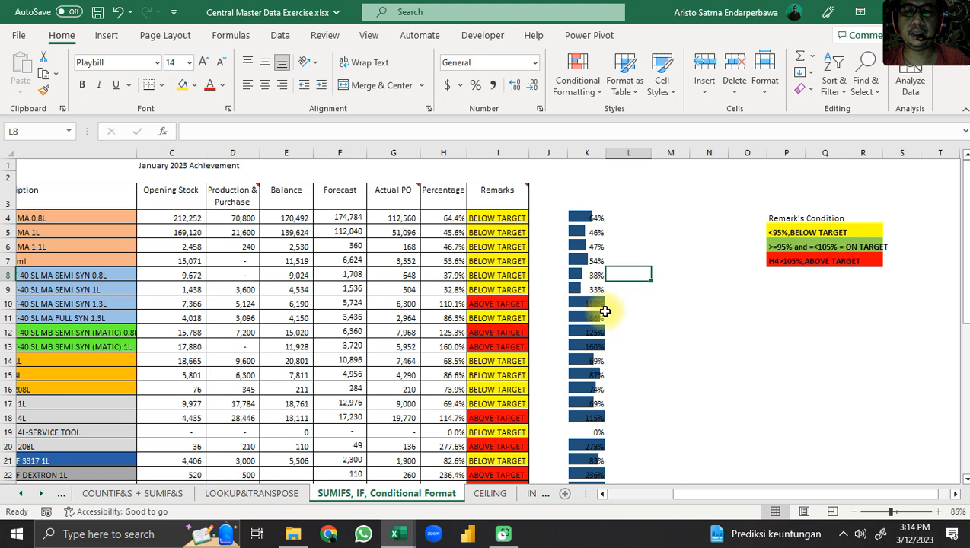
click(583, 305)
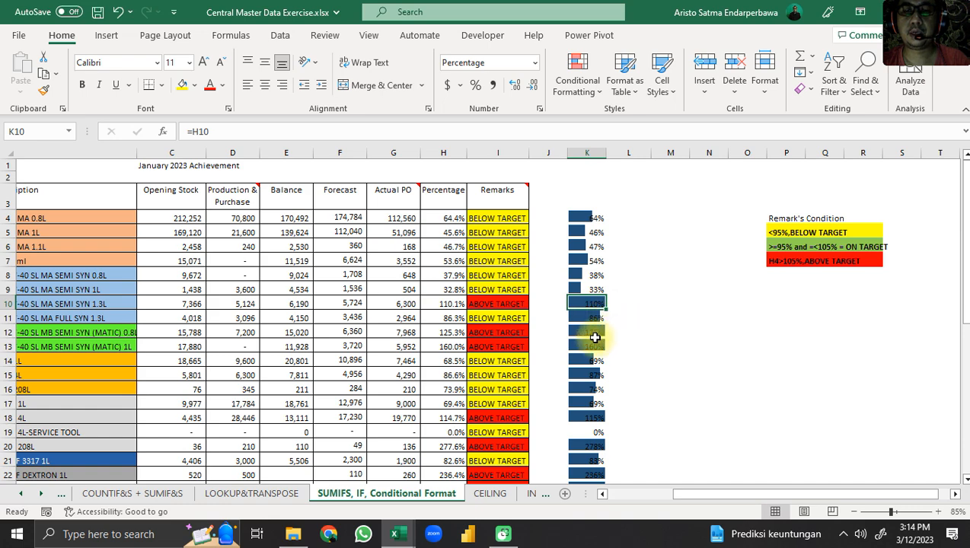
scroll(595, 342, down, 9)
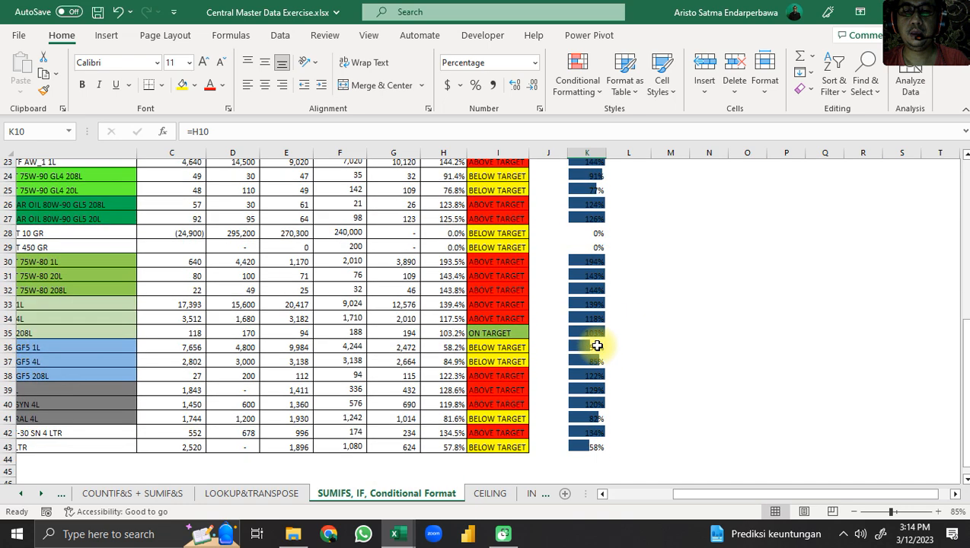
scroll(593, 335, up, 9)
Step: Edit the K4:K43 data bar rule to show the bar only, hiding the percentage numbers, and apply it
click(592, 219)
scroll(593, 256, down, 12)
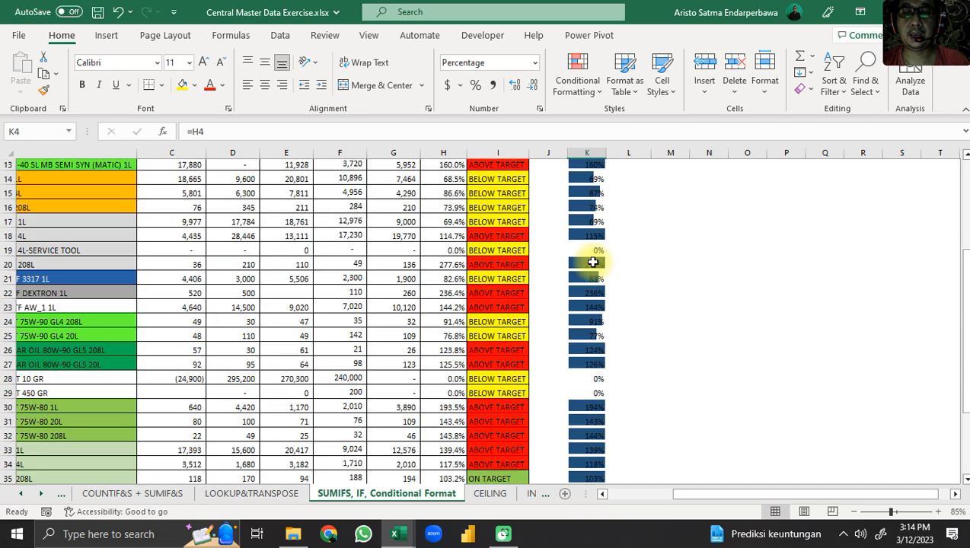
shift+click(588, 264)
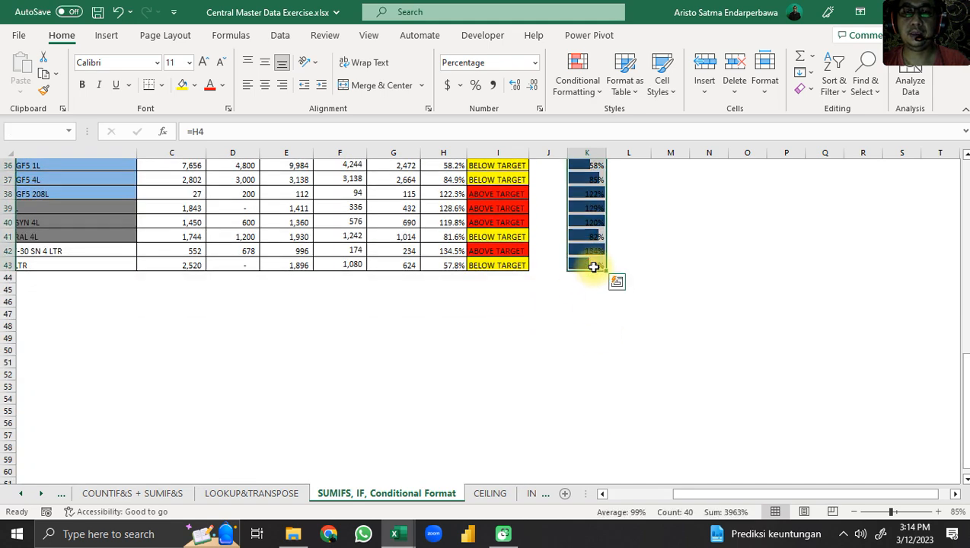
scroll(593, 266, up, 9)
scroll(594, 267, up, 3)
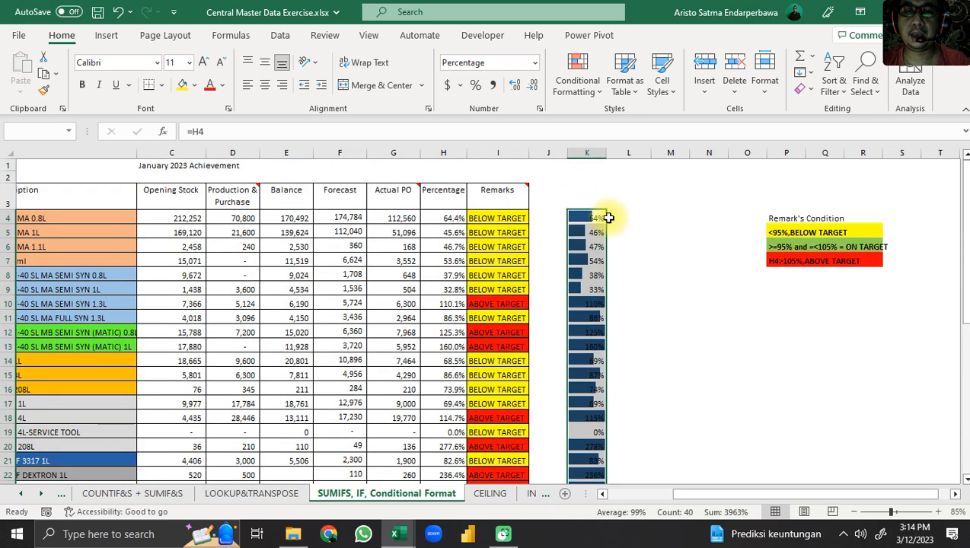
click(577, 80)
click(606, 327)
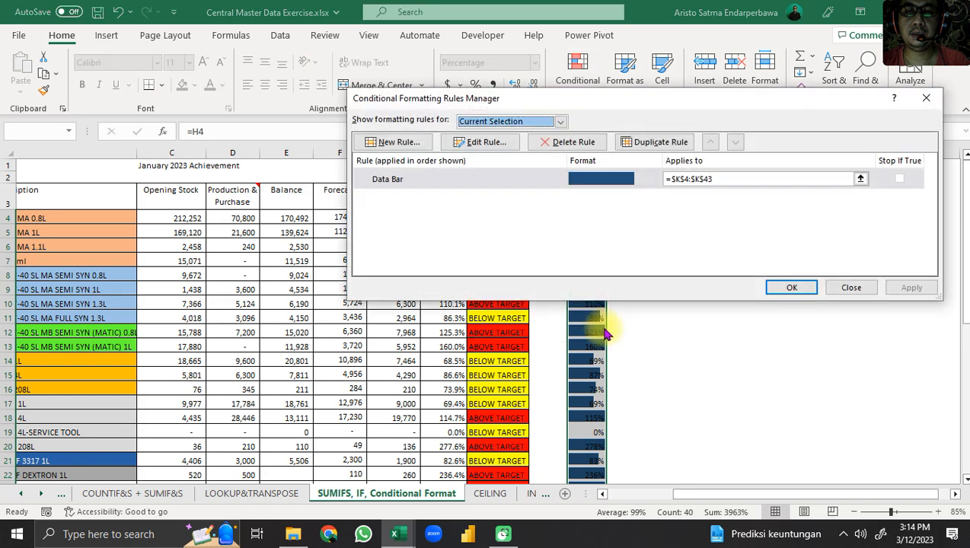
click(481, 142)
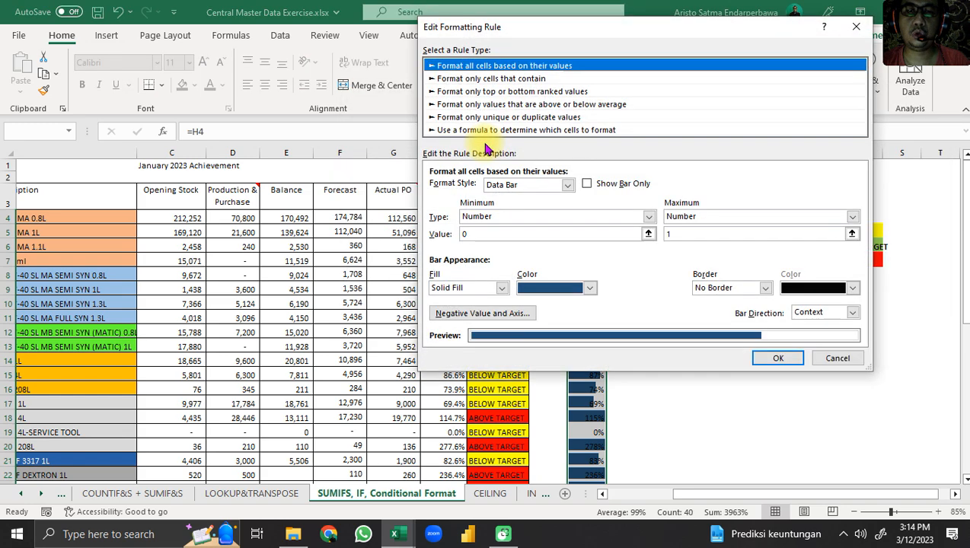
click(587, 183)
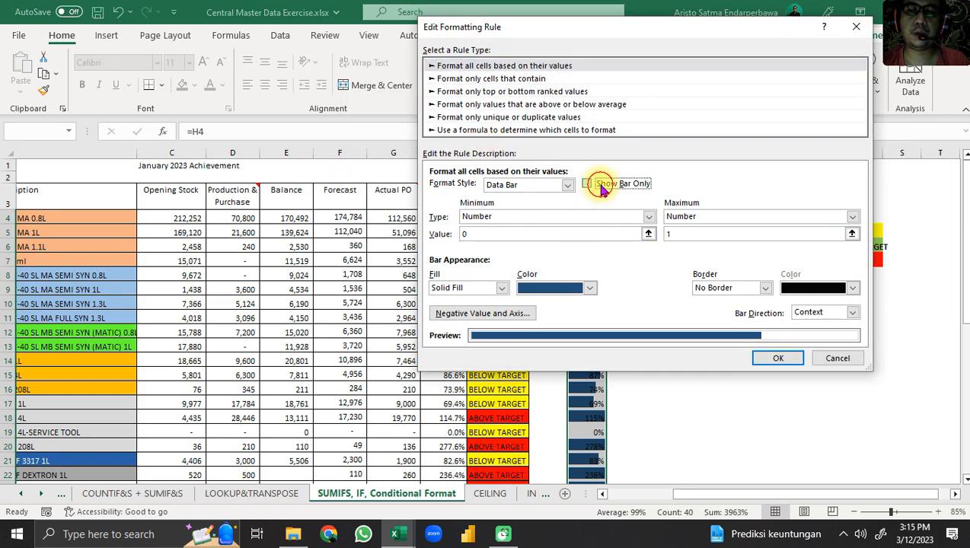
click(778, 358)
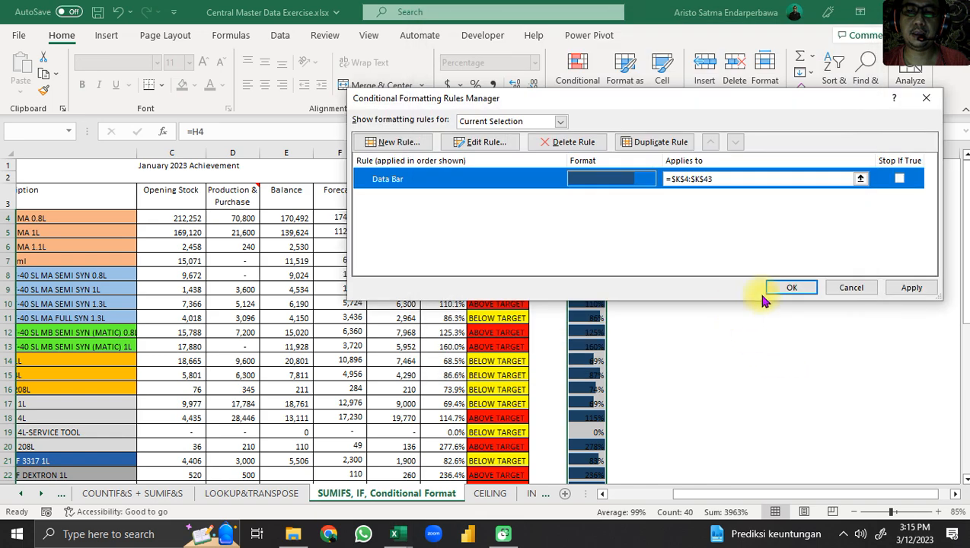
click(908, 291)
click(792, 288)
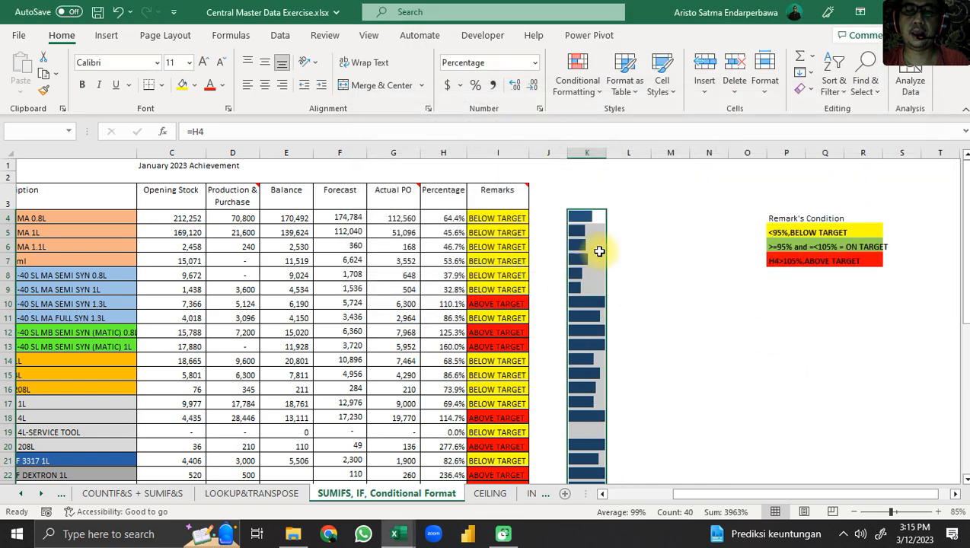
Step: Check the bars without numbers in column K and compare K4 with the Percentage value in H4
scroll(593, 313, down, 3)
scroll(593, 313, down, 4)
scroll(593, 311, up, 7)
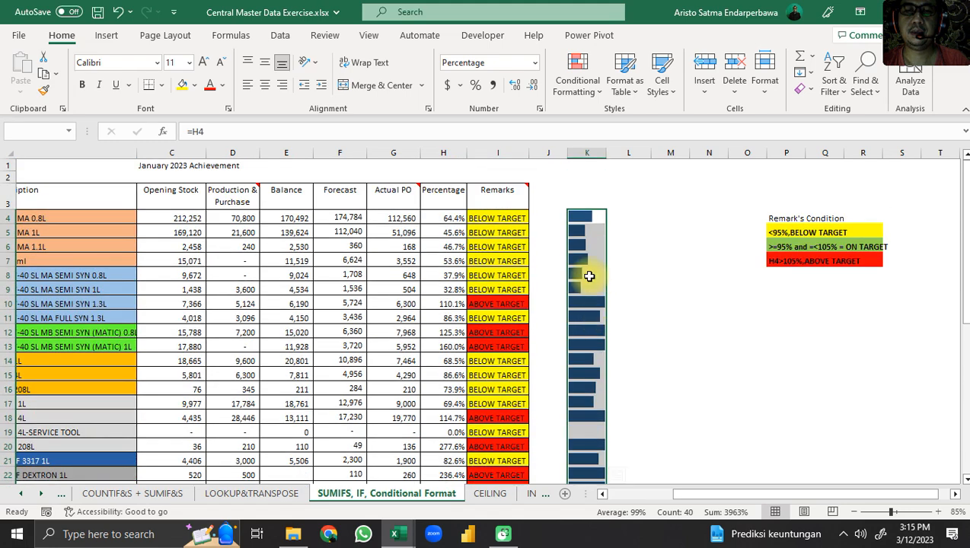
scroll(587, 292, down, 1)
scroll(588, 297, up, 1)
click(437, 219)
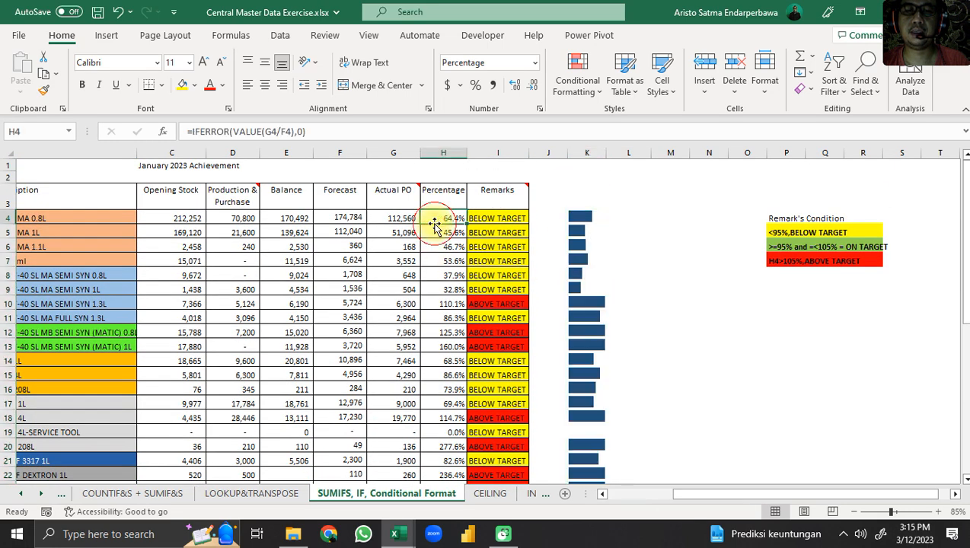
click(583, 220)
click(638, 222)
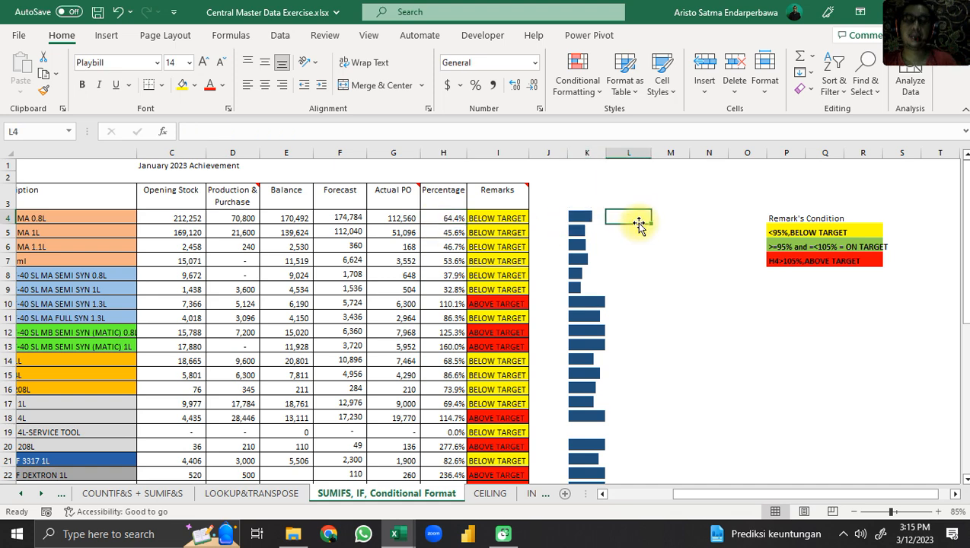
text(=)
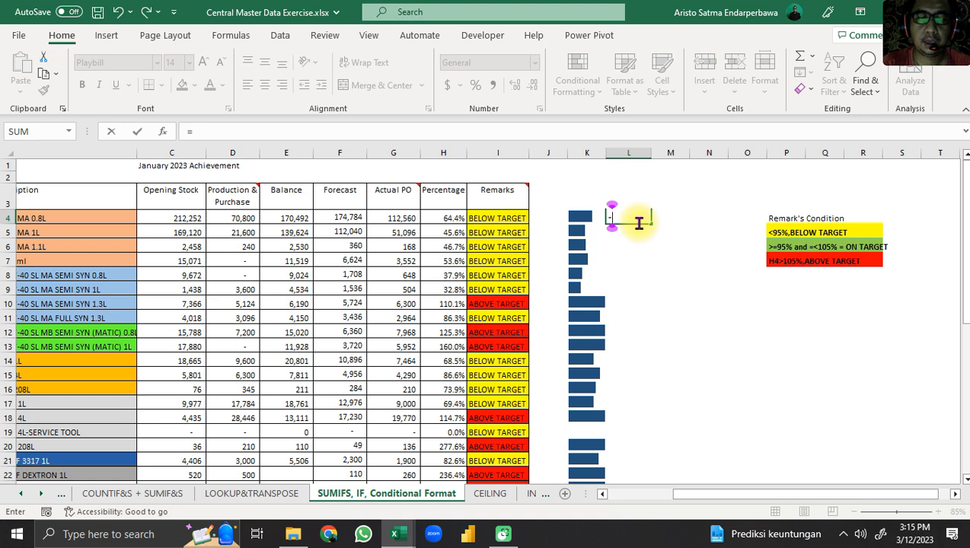
text(REPT)
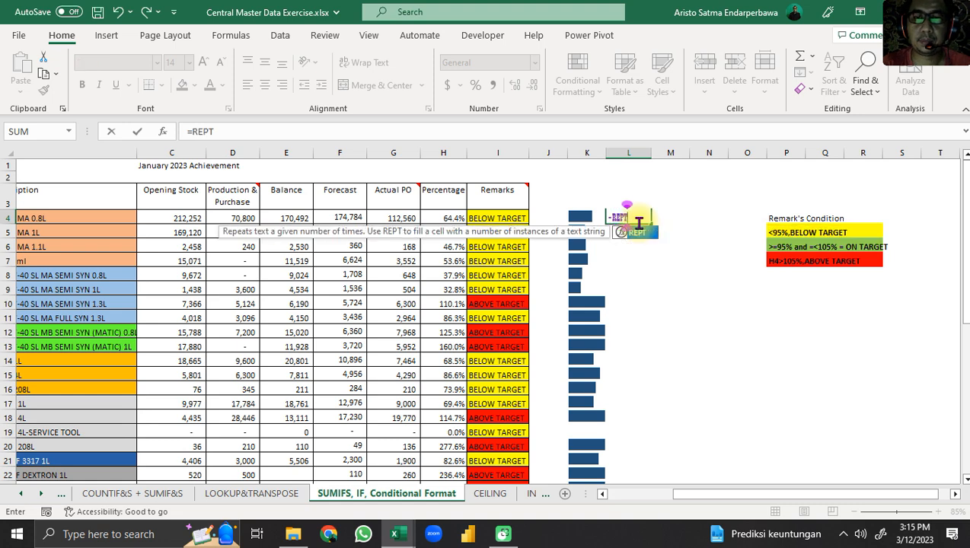
key(Escape)
key(Escape)
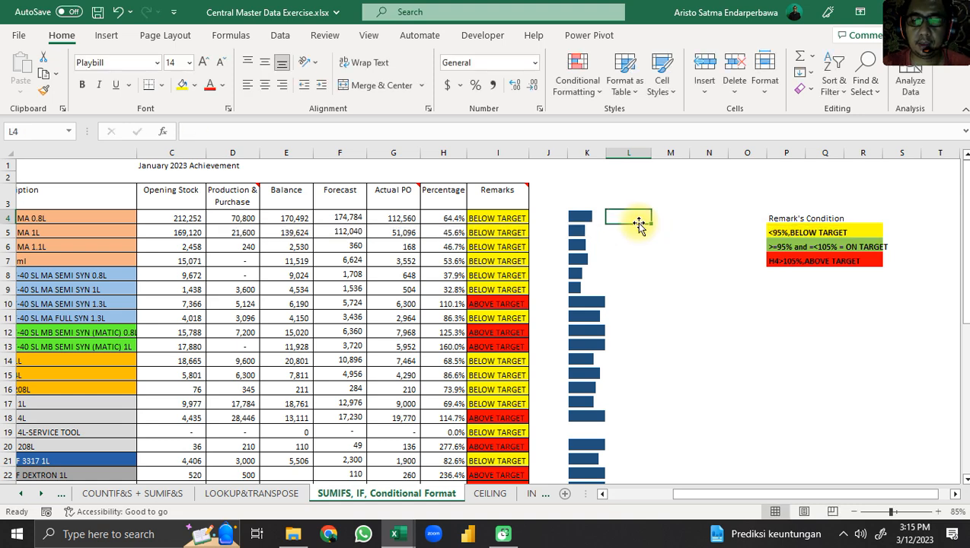
Step: Enter =REPT("I",H4) in cell L4 to repeat the letter I according to the row's Percentage value
text(=)
key(BackSpace)
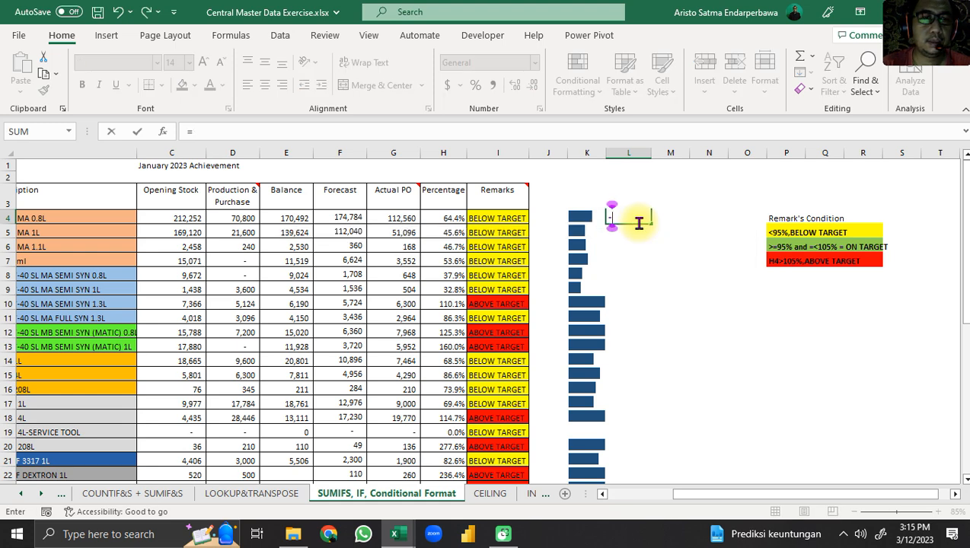
click(245, 127)
text(RE)
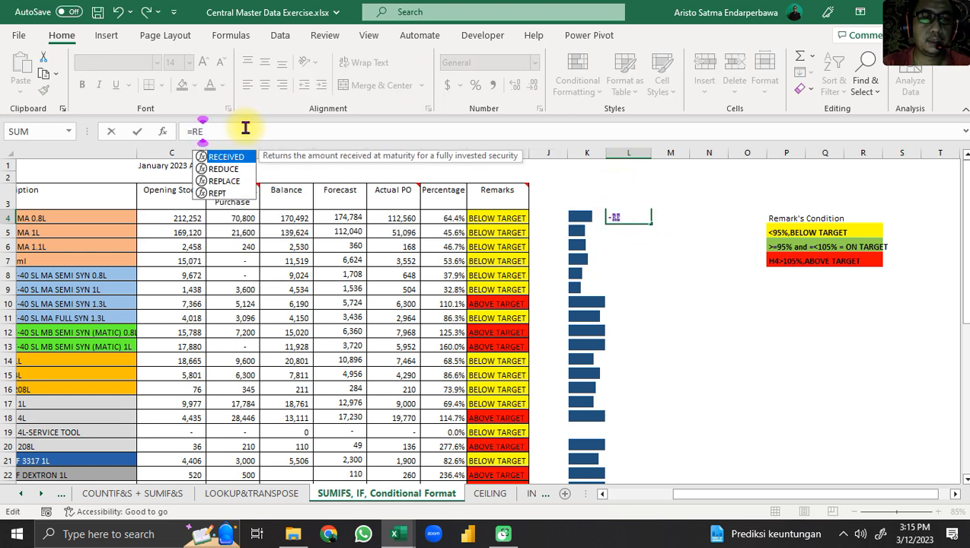
text(PT("|)
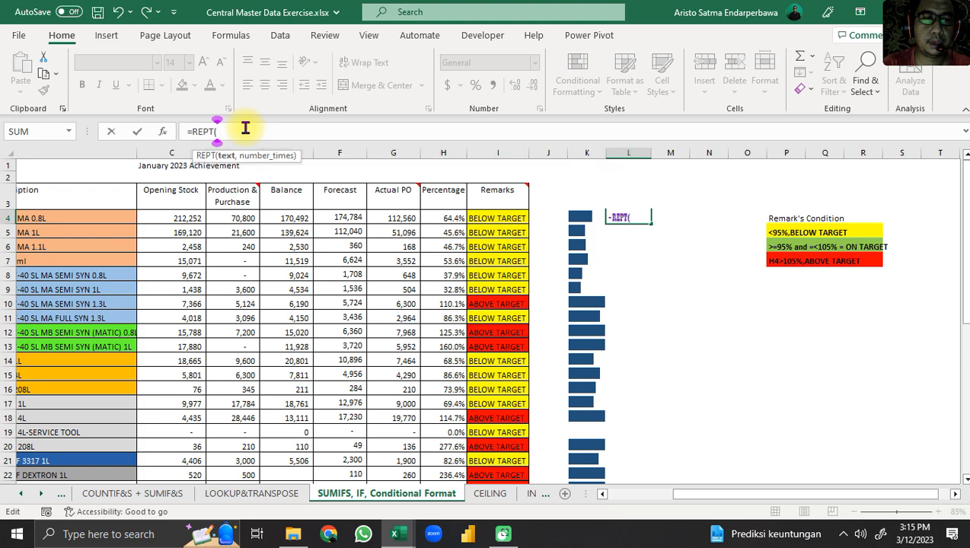
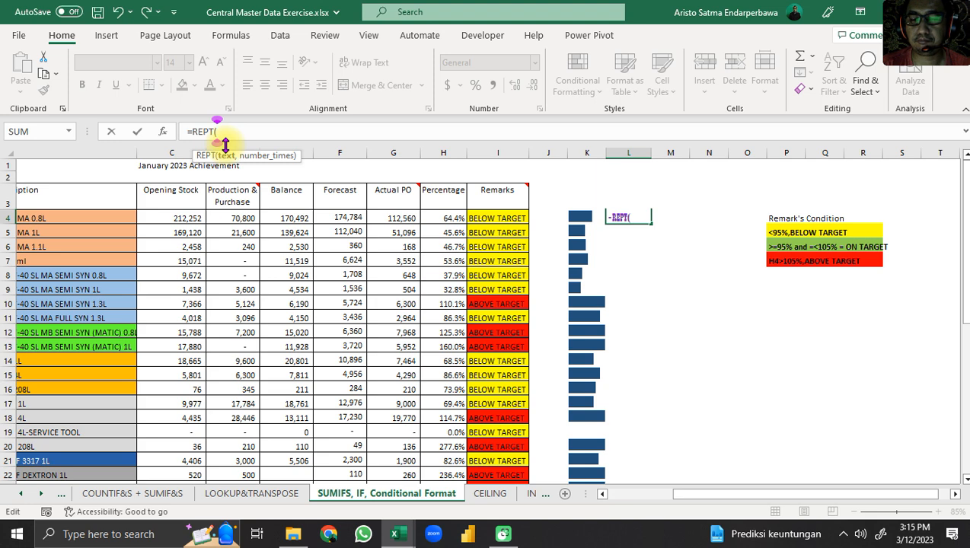
text(")
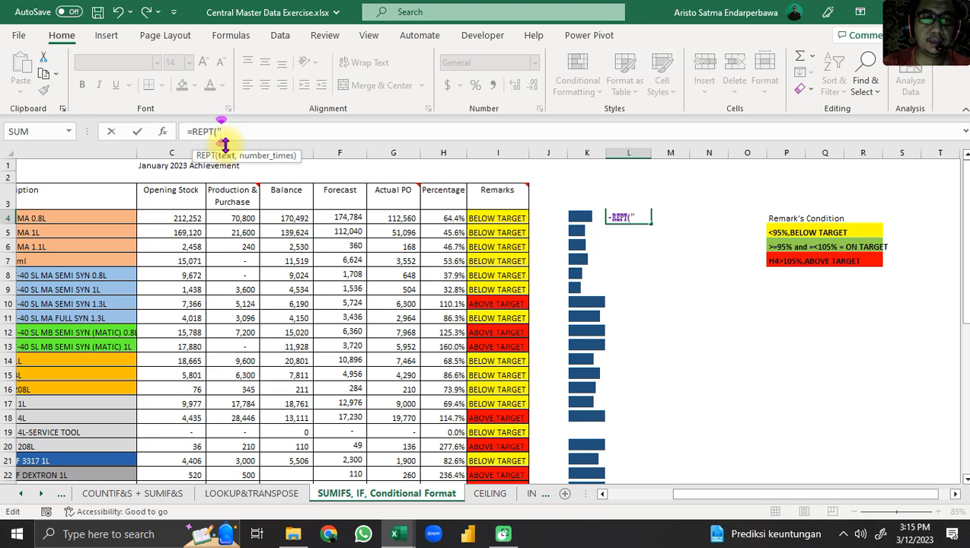
text(|)
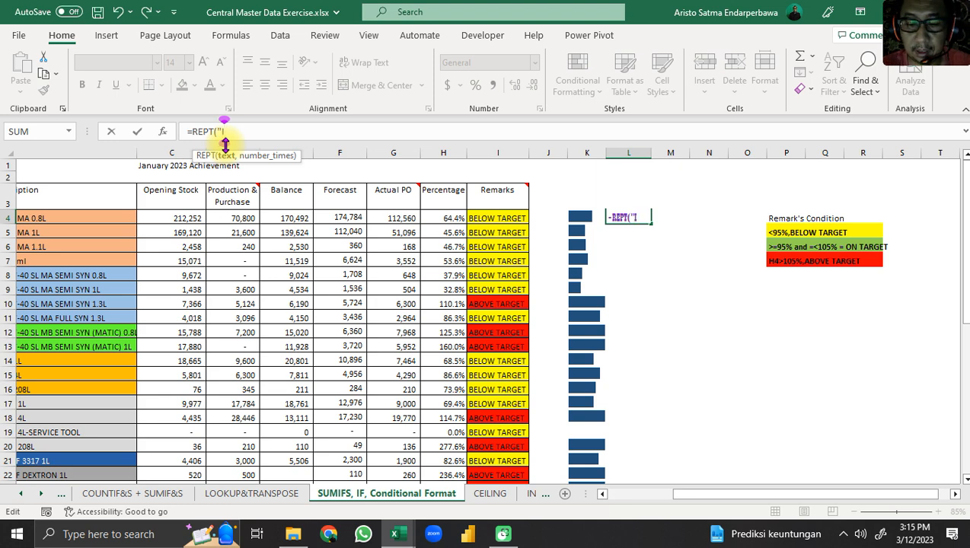
key(BackSpace)
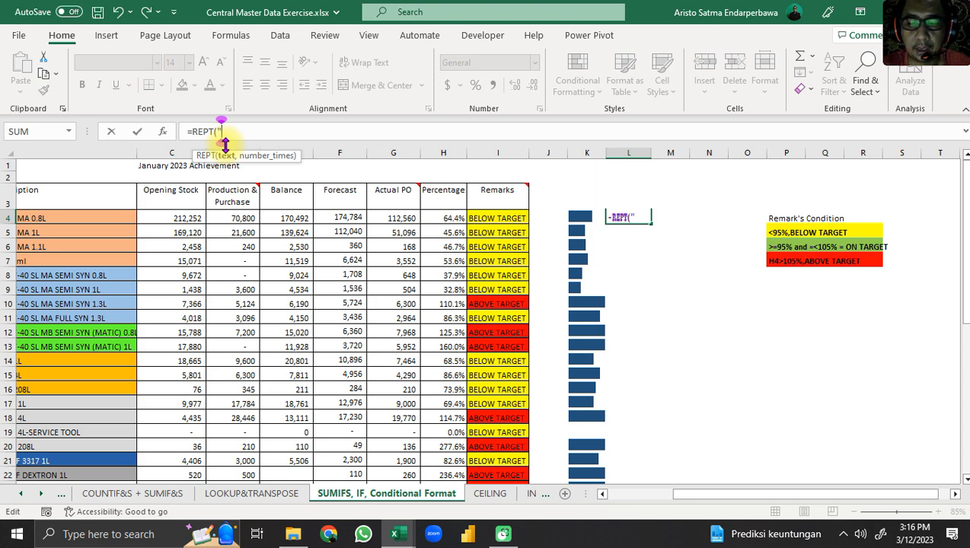
text(|)
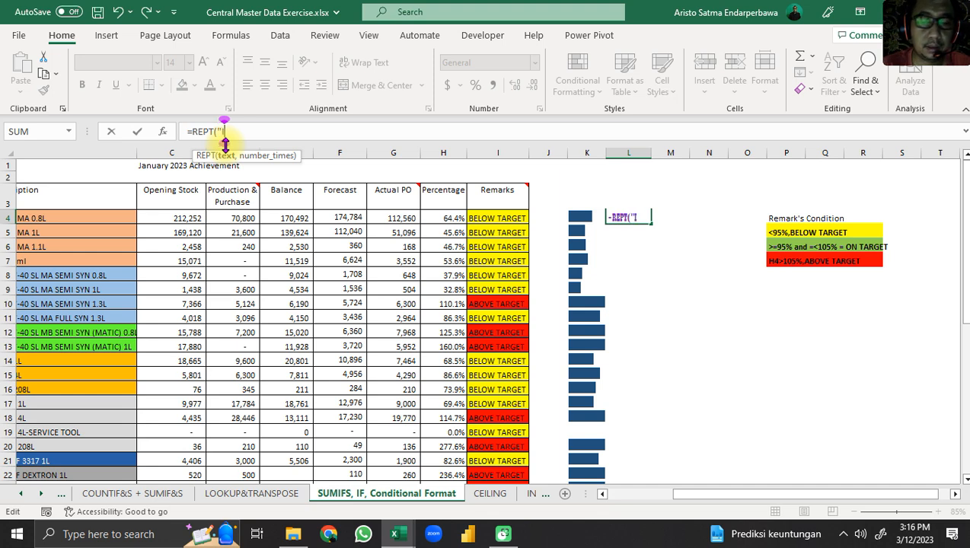
text(")
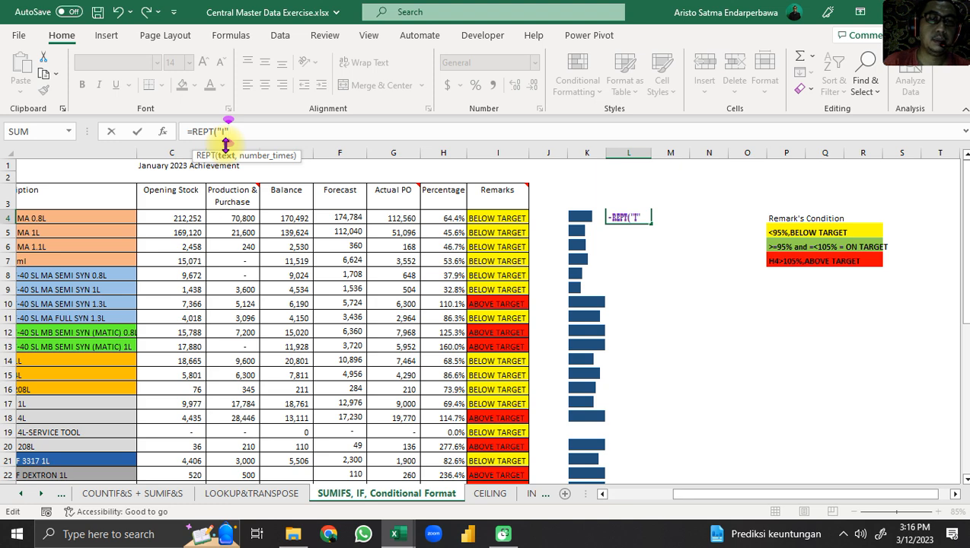
text(,)
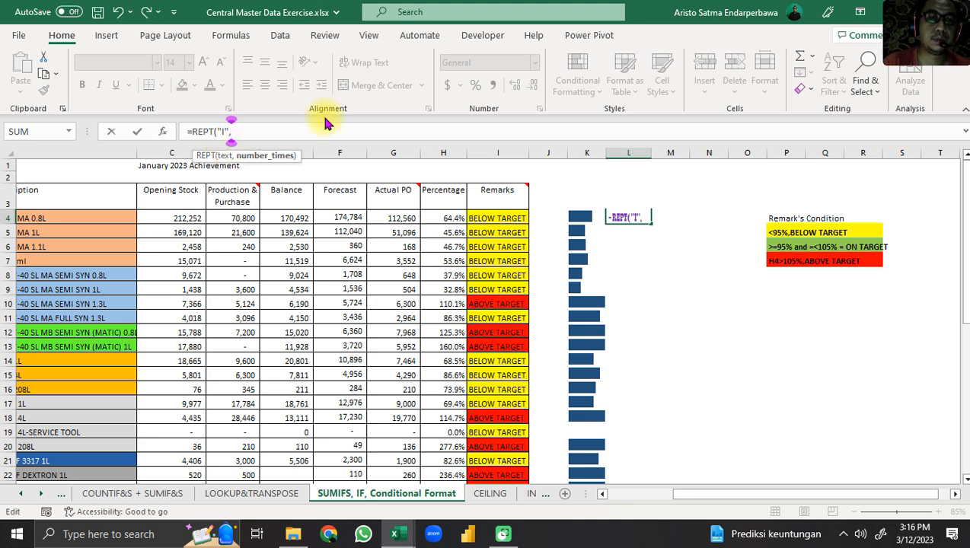
click(454, 217)
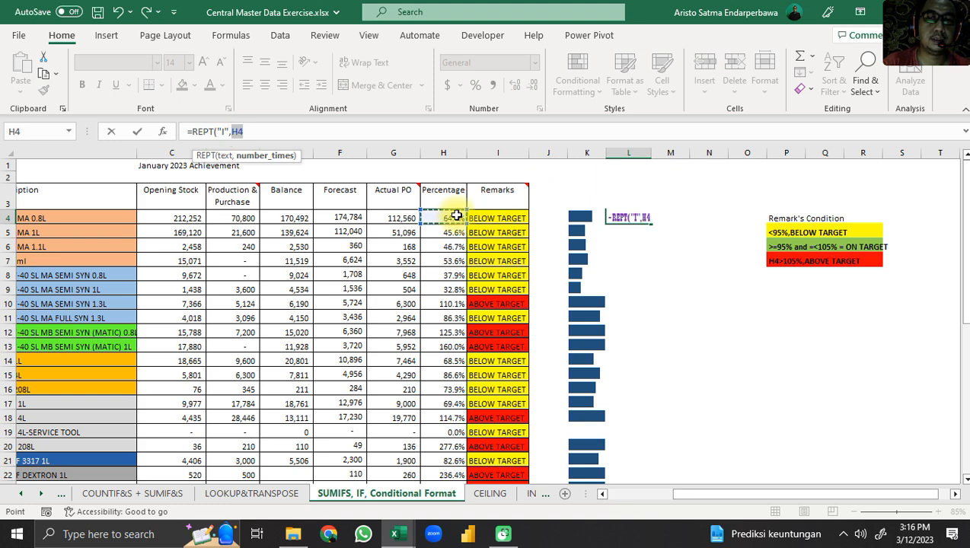
key(Return)
key(Up)
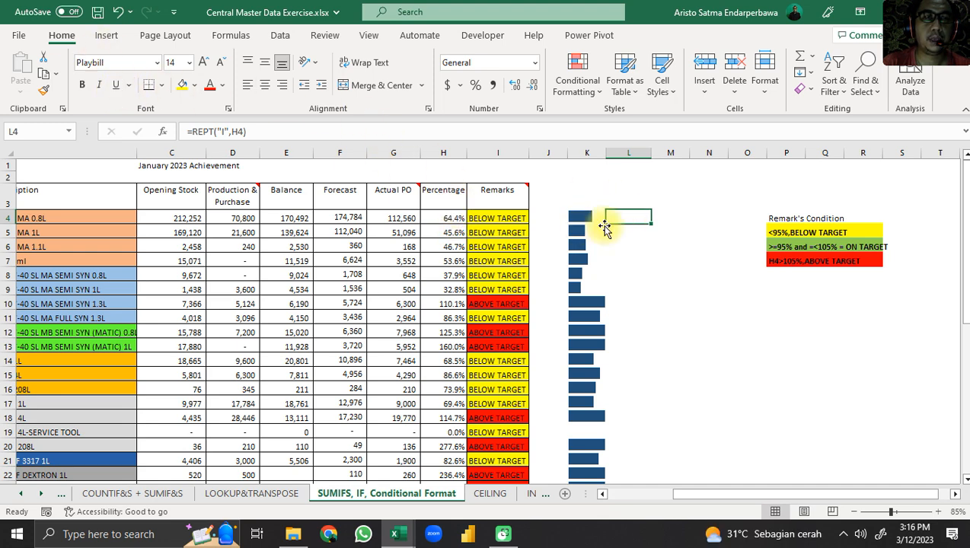
Step: Try multiplying the L4 formula by 10 outside the REPT parentheses, and remove the added *10
click(296, 134)
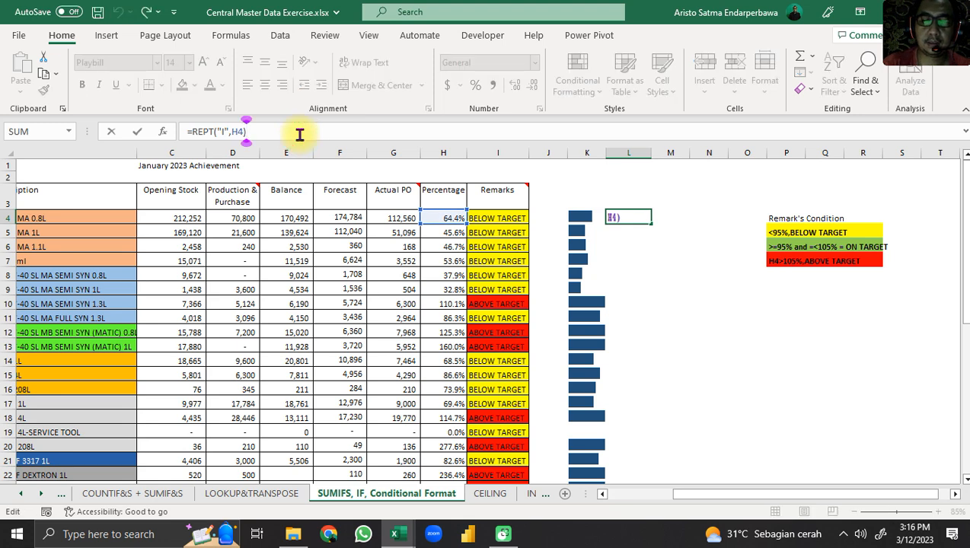
text(*10)
key(Return)
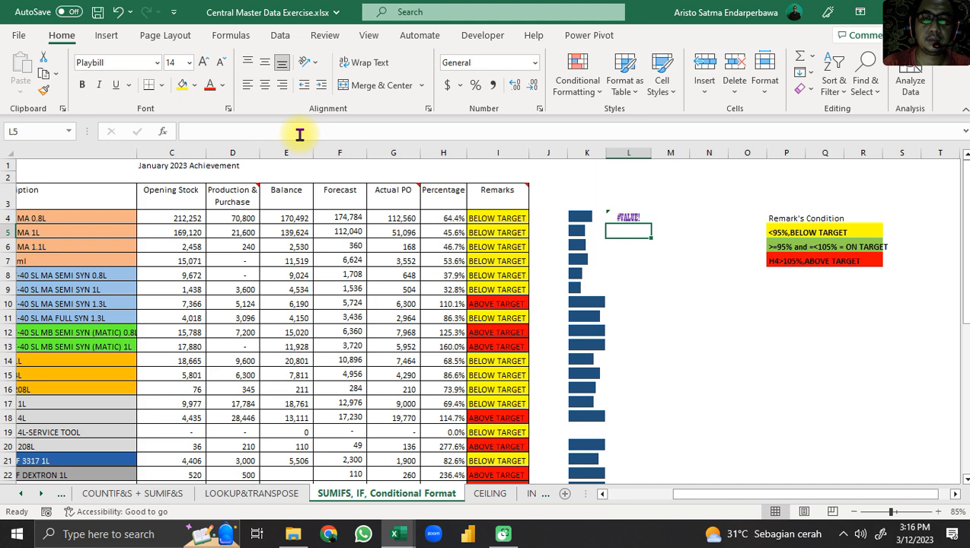
key(Down)
key(Up)
key(Up)
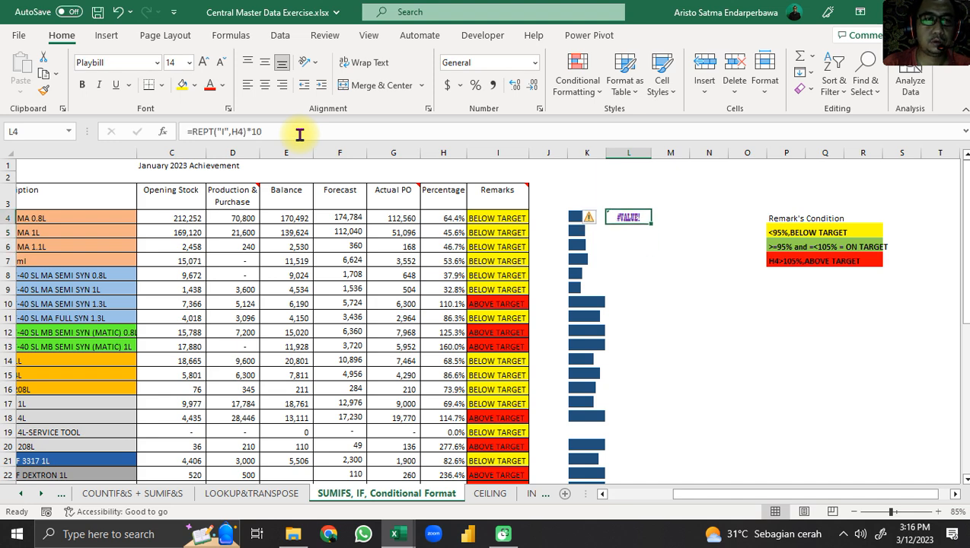
key(F2)
key(BackSpace)
key(BackSpace)
key(BackSpace)
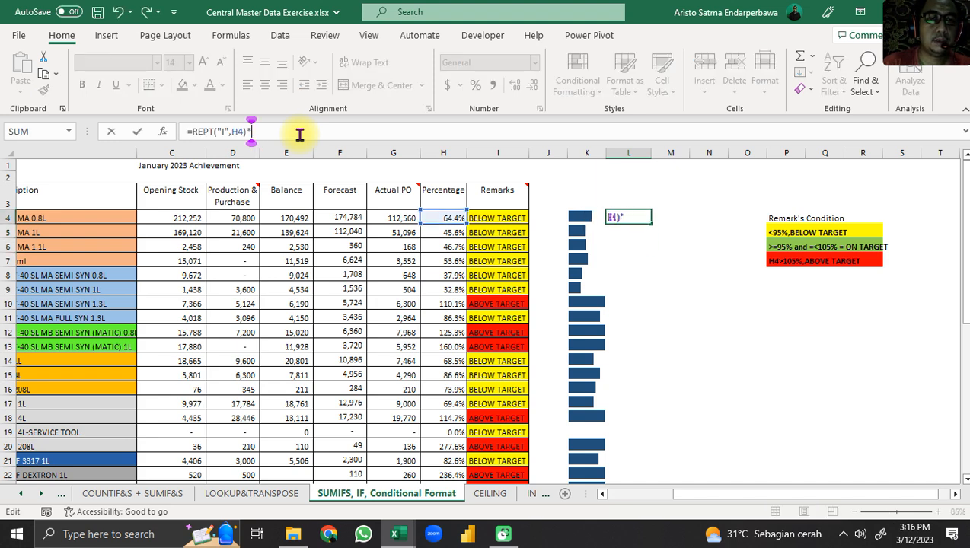
Step: Multiply H4 by 10 inside the REPT function in L4, making the formula =REPT("I",H4*10)
click(244, 134)
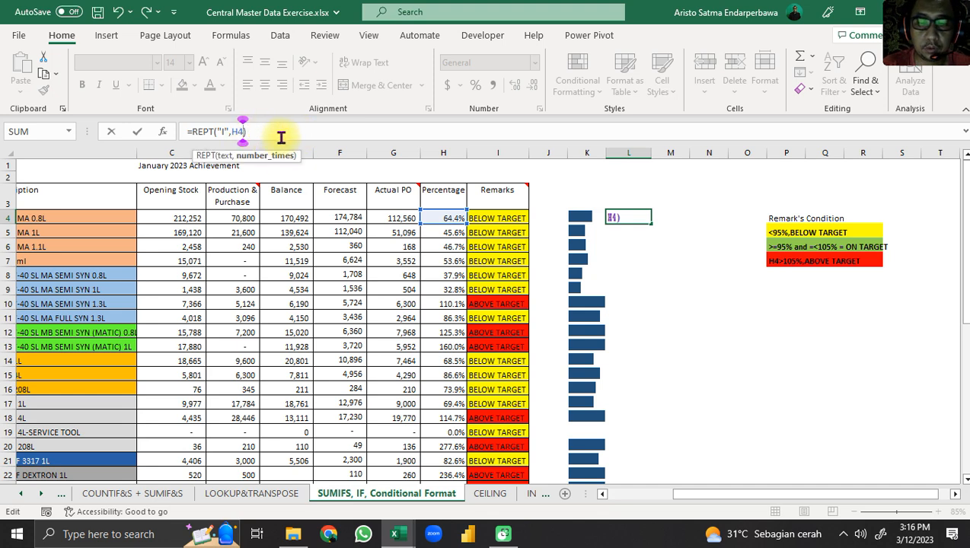
text(*)
text(10)
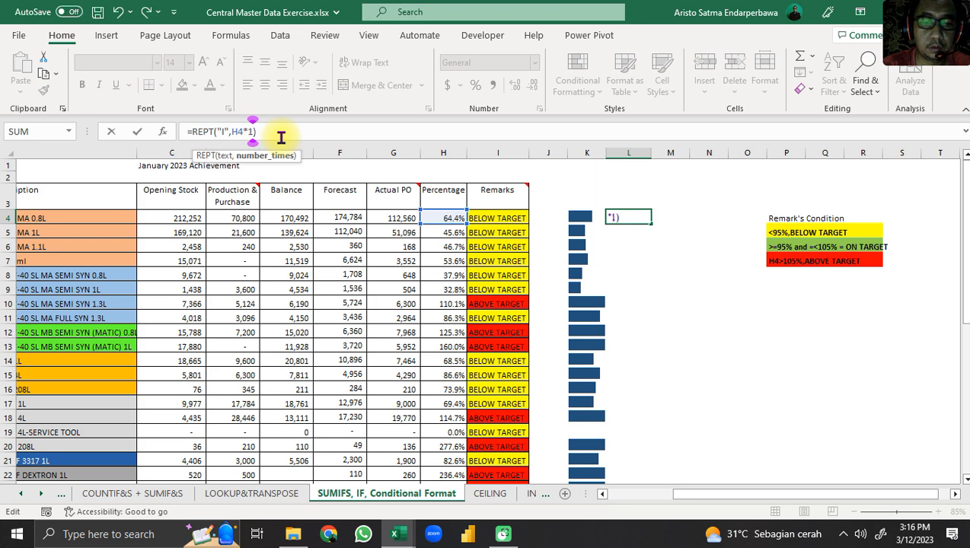
key(ctrl+Return)
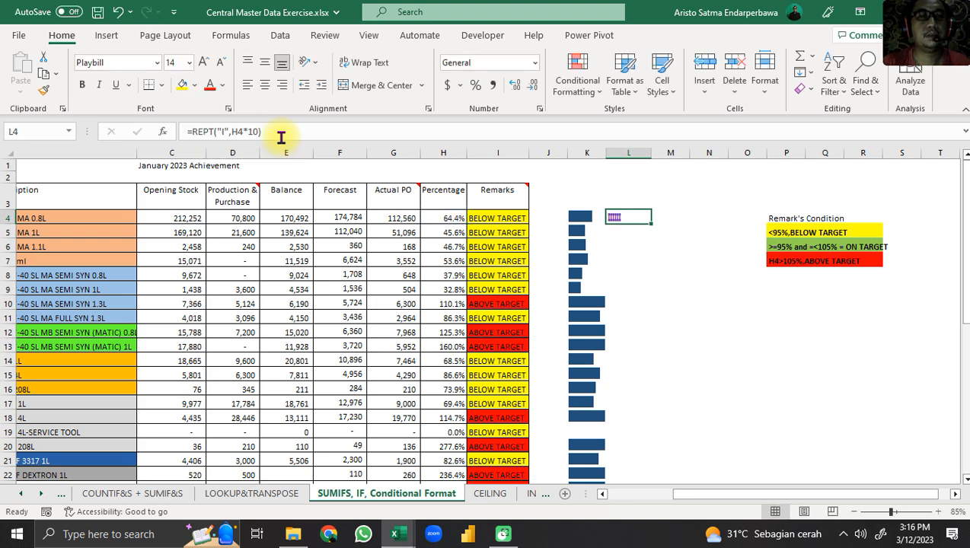
Step: Try to choose the Playbill font for L4 among the fonts beginning with P
click(95, 64)
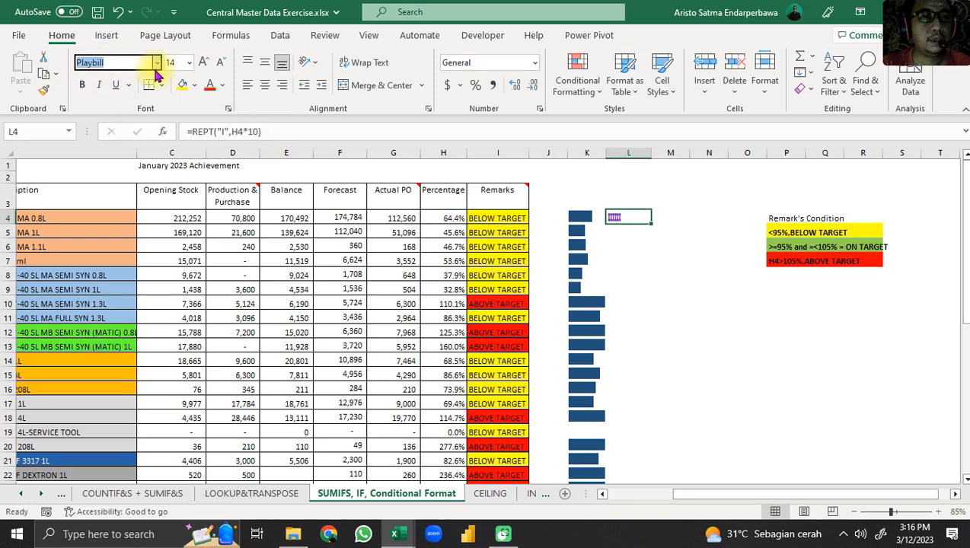
click(157, 63)
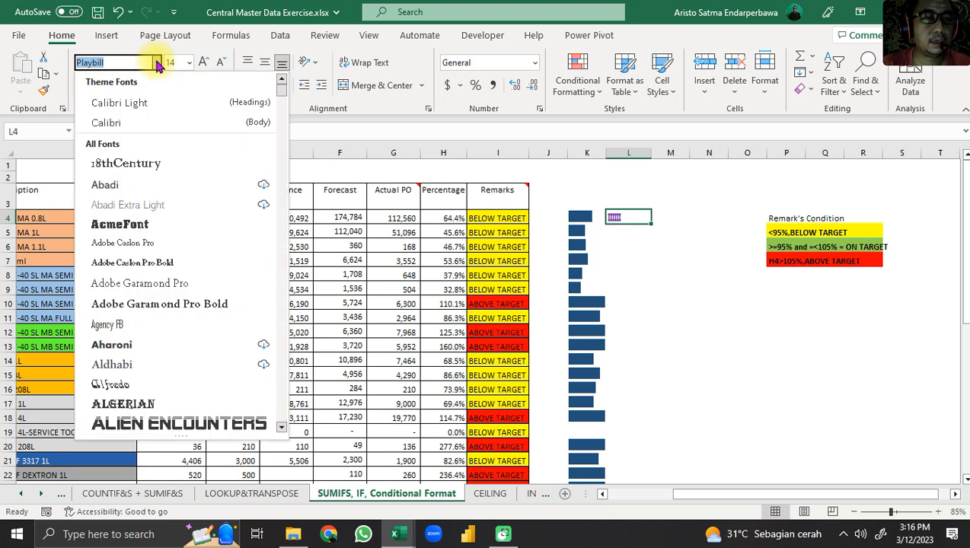
text(p)
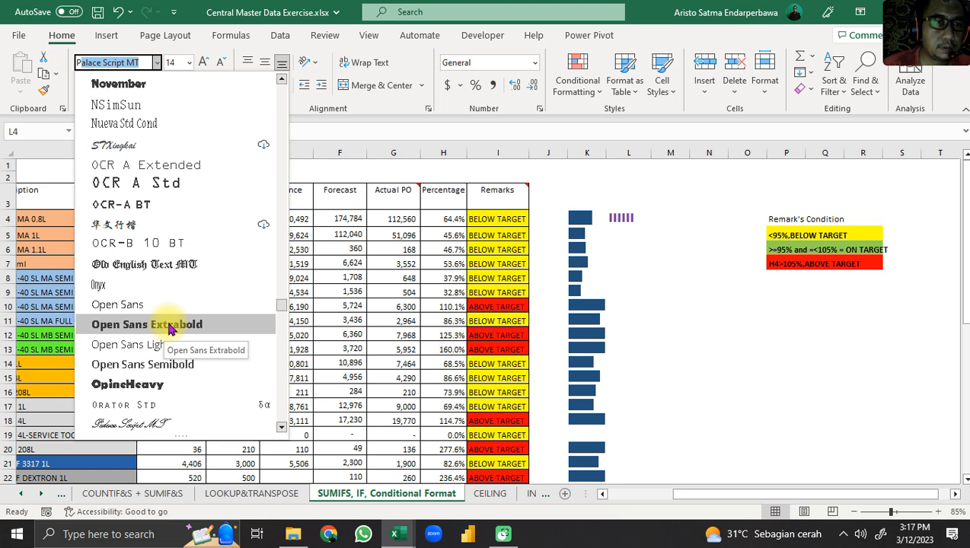
text(P)
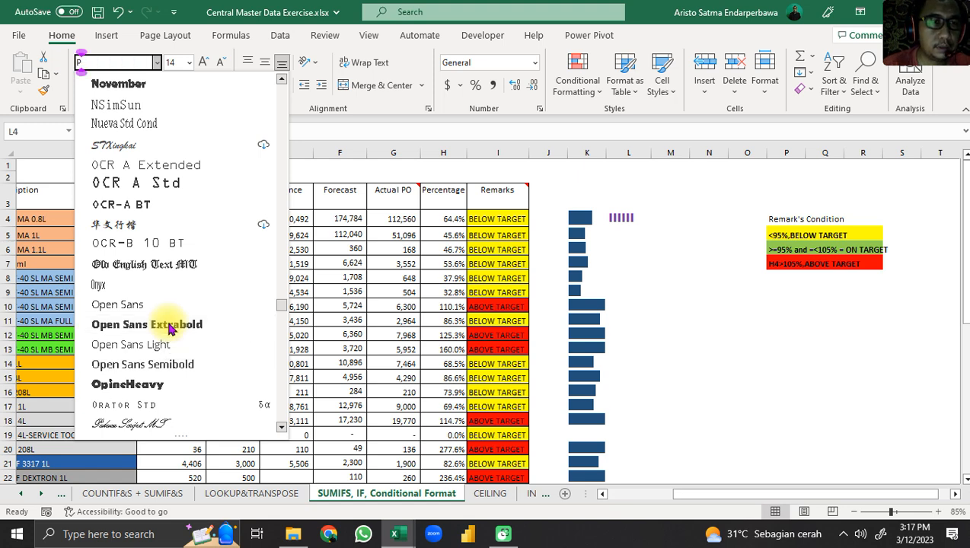
scroll(169, 328, down, 4)
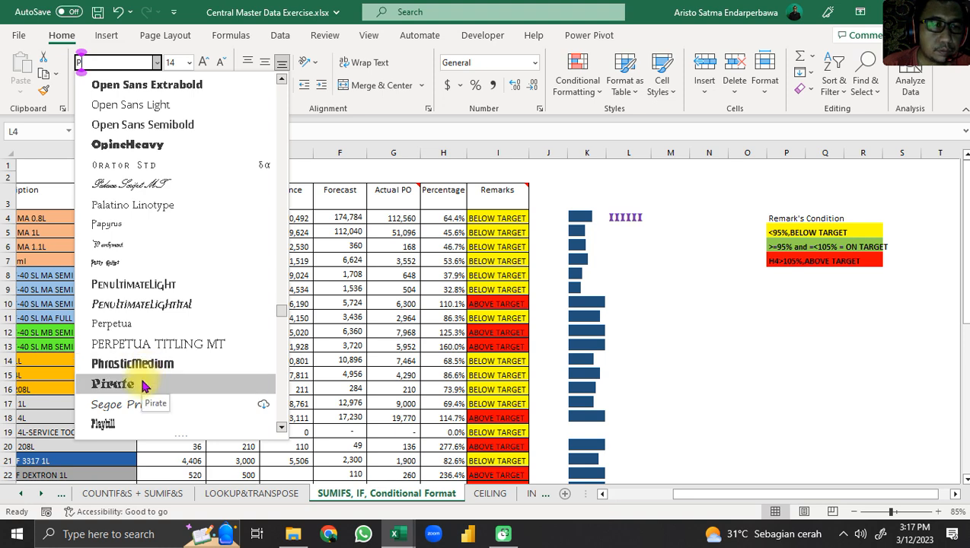
click(114, 426)
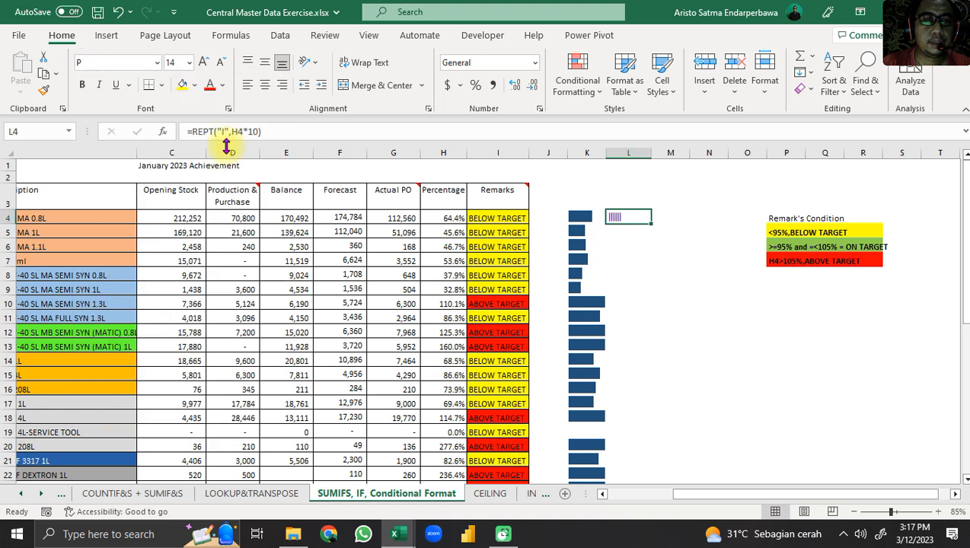
Step: Try to set L4's font by entering only the partial names Pa and P
click(105, 65)
click(106, 67)
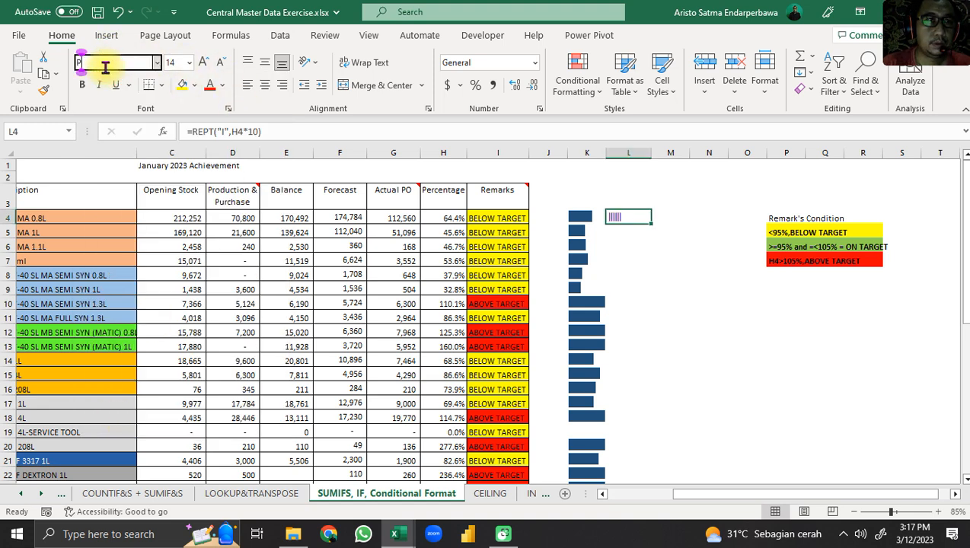
text(a)
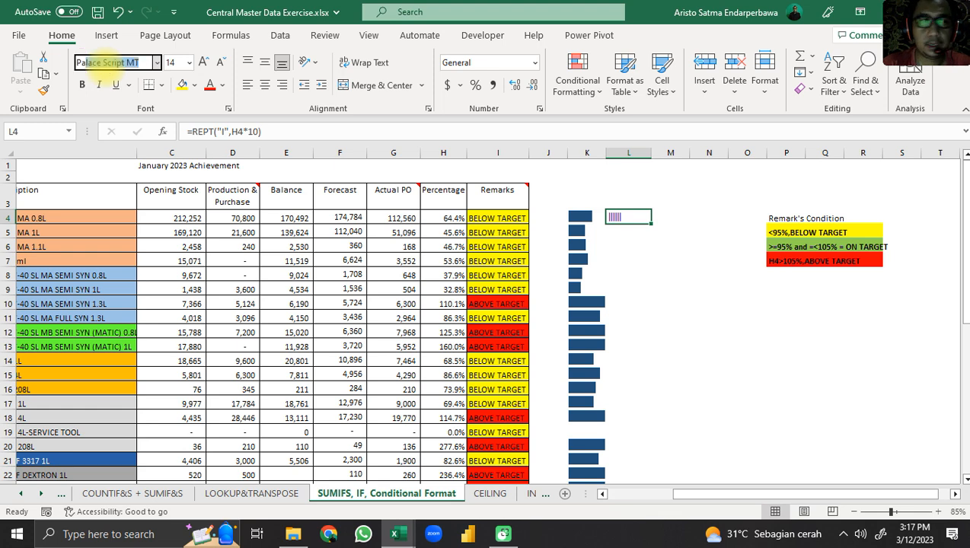
key(BackSpace)
key(Return)
click(112, 65)
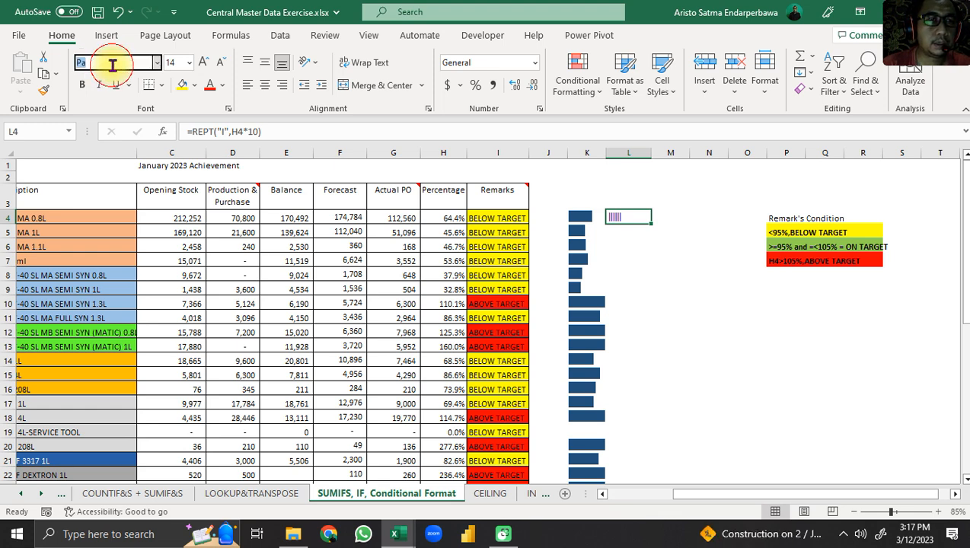
text(P)
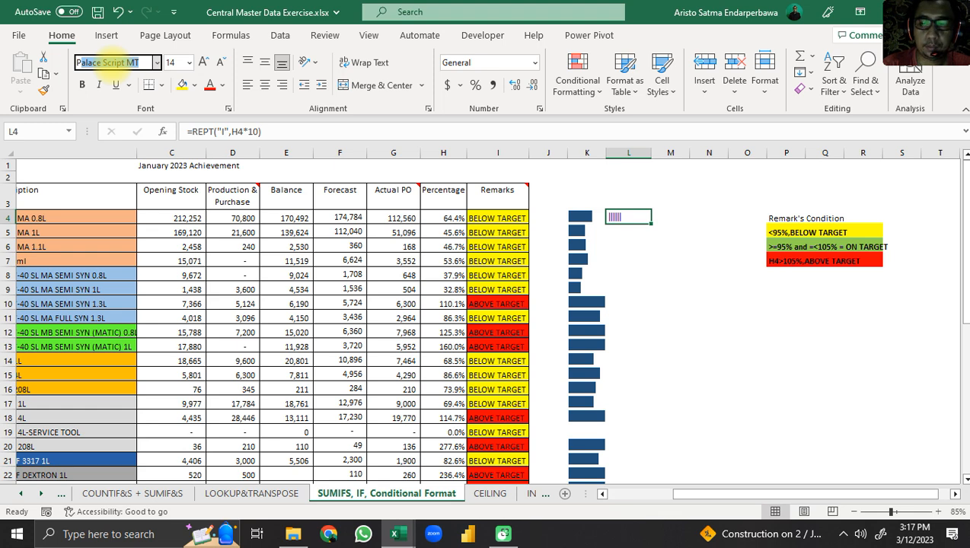
key(BackSpace)
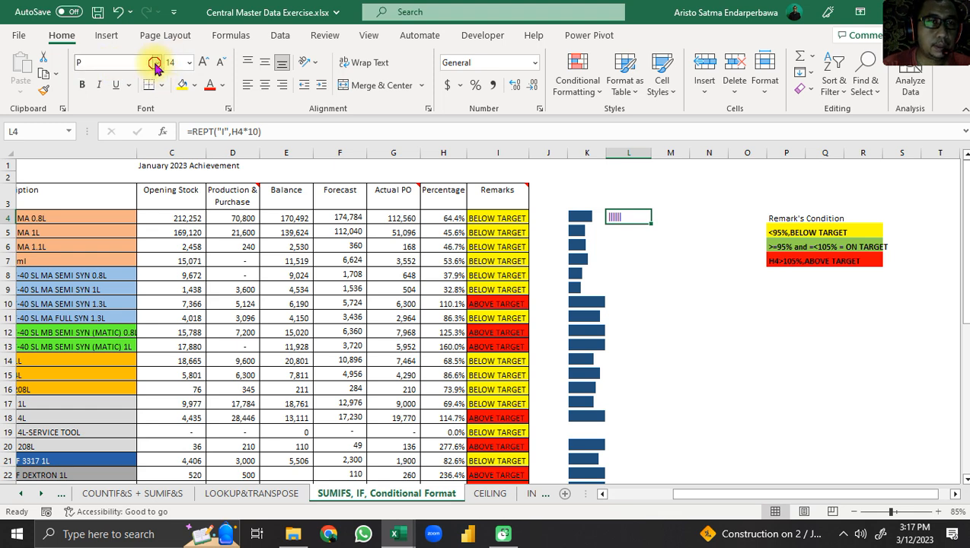
Step: Set the font of the REPT bar in L4 to Playbill at size 12
click(156, 65)
scroll(104, 102, down, 2)
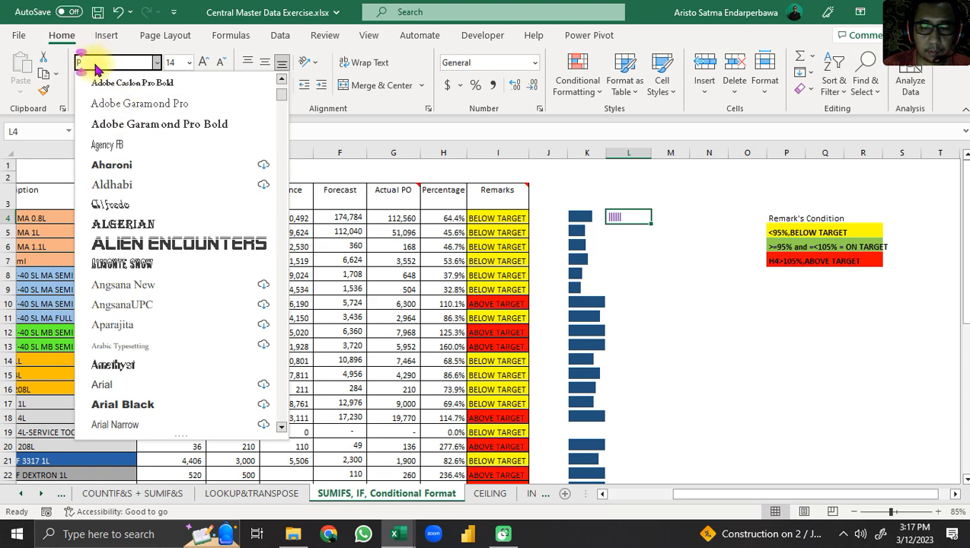
text(lantagenet Cherok)
scroll(184, 283, down, 3)
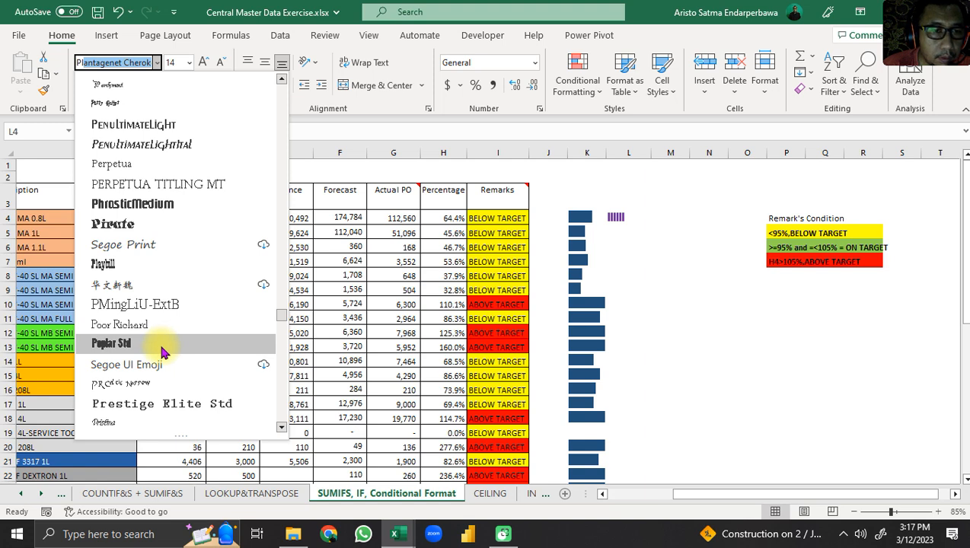
click(146, 274)
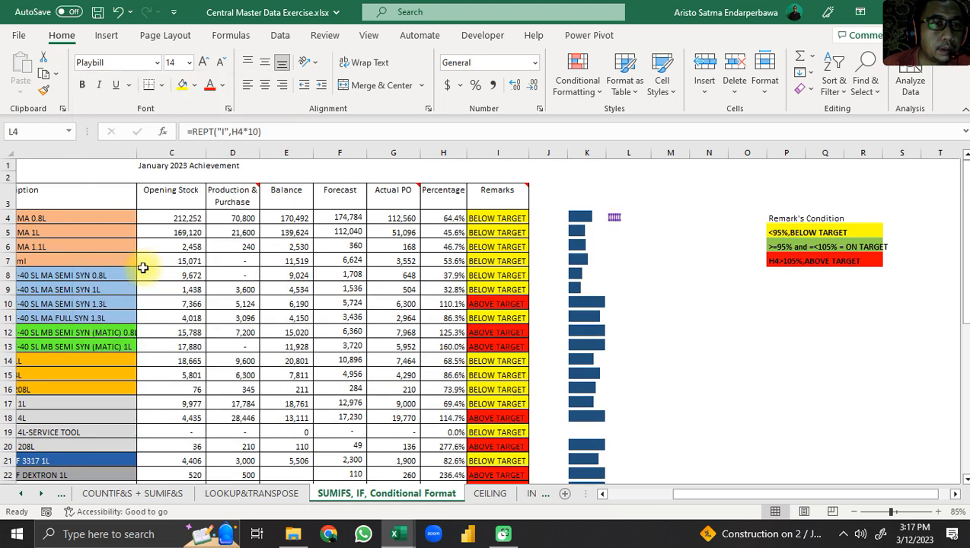
click(189, 63)
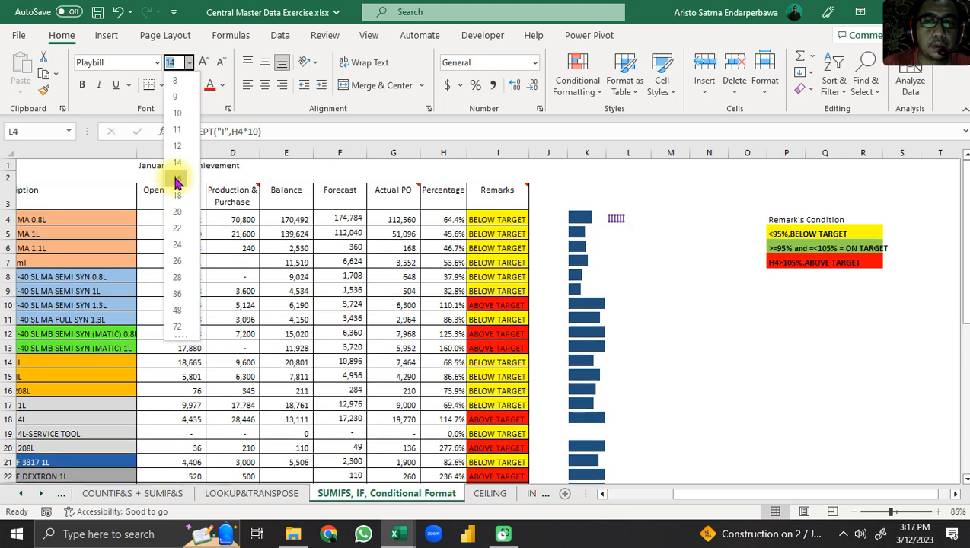
click(181, 145)
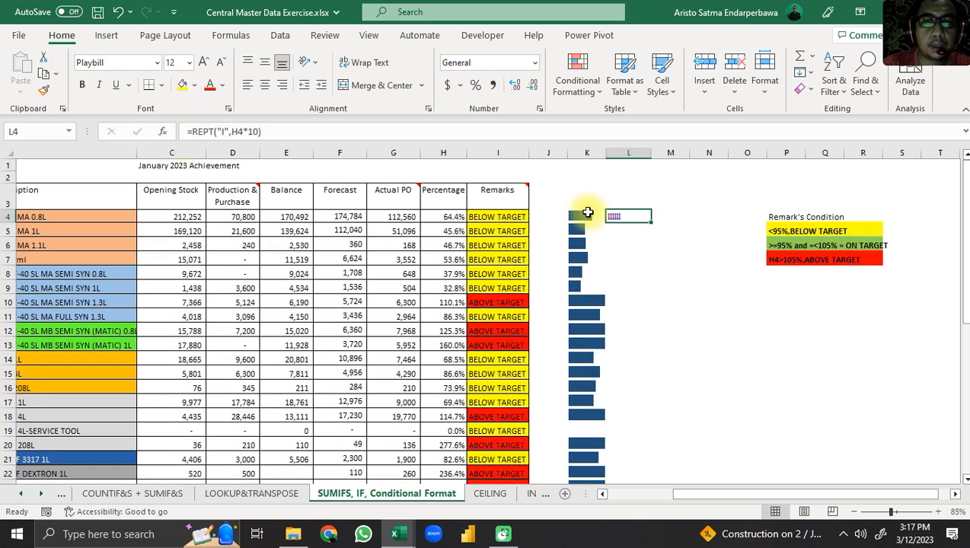
Step: Open Central Master Data Solution.xlsx and examine the REPT bar formula in column L of the SUMIFS, IF, Conditional Format sheet
click(296, 536)
click(245, 288)
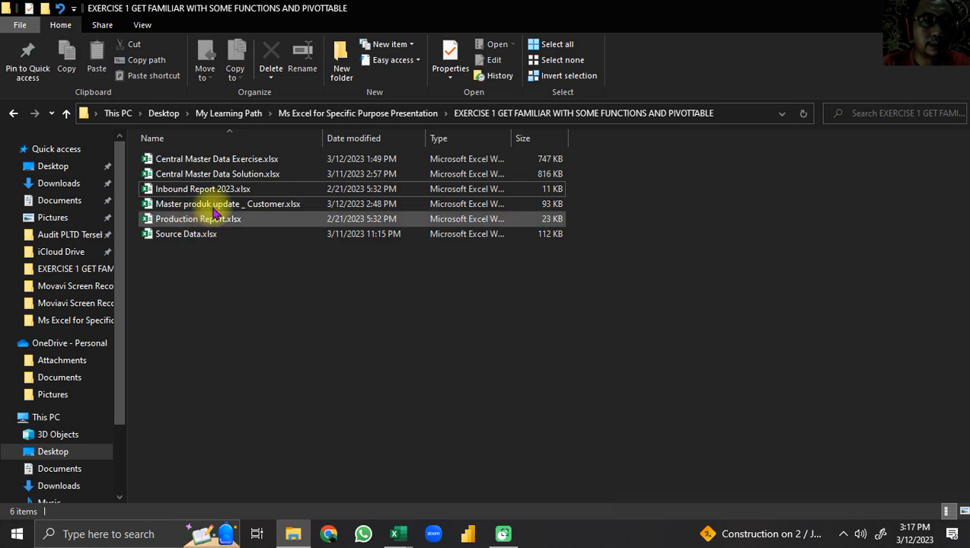
double_click(228, 180)
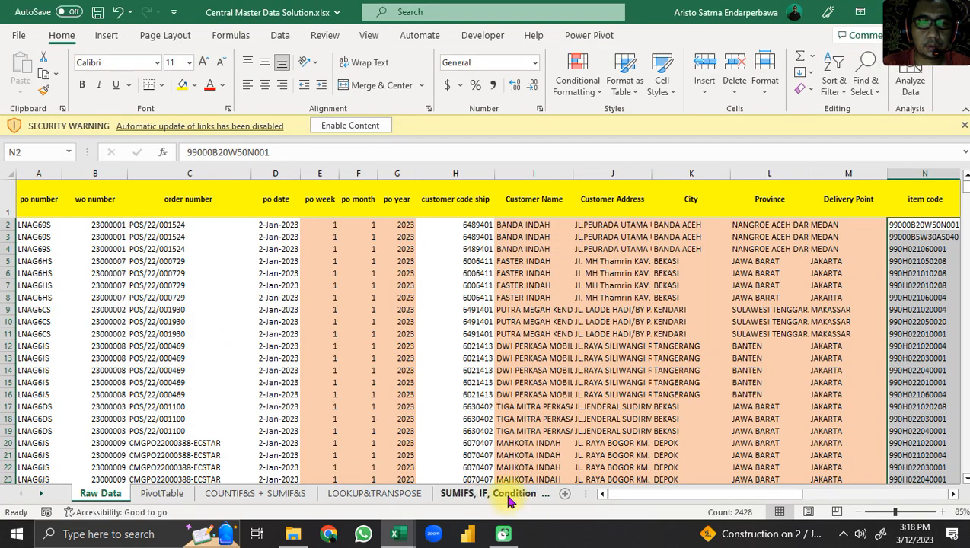
click(508, 495)
click(856, 236)
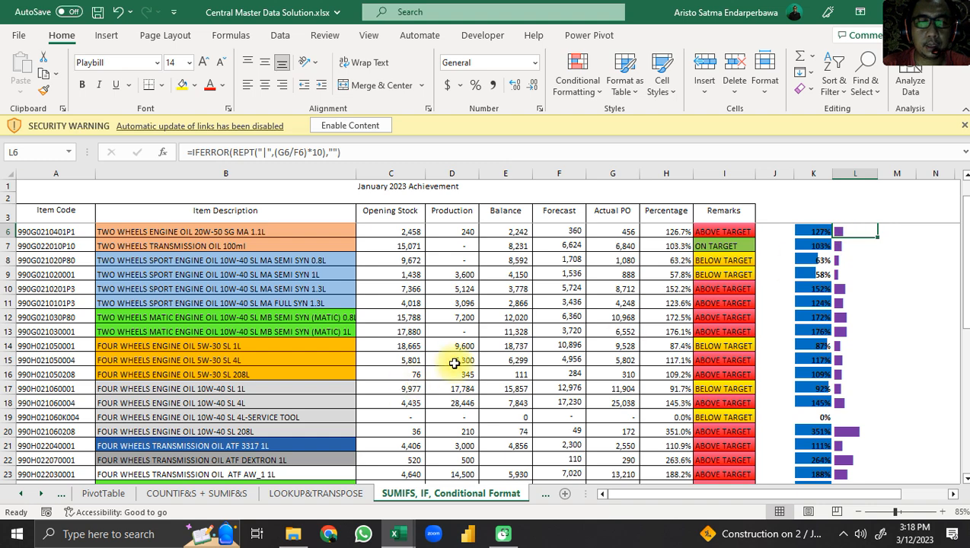
Step: Return to Central Master Data Exercise.xlsx and set the font size of the REPT bar in L4 to 14
click(395, 533)
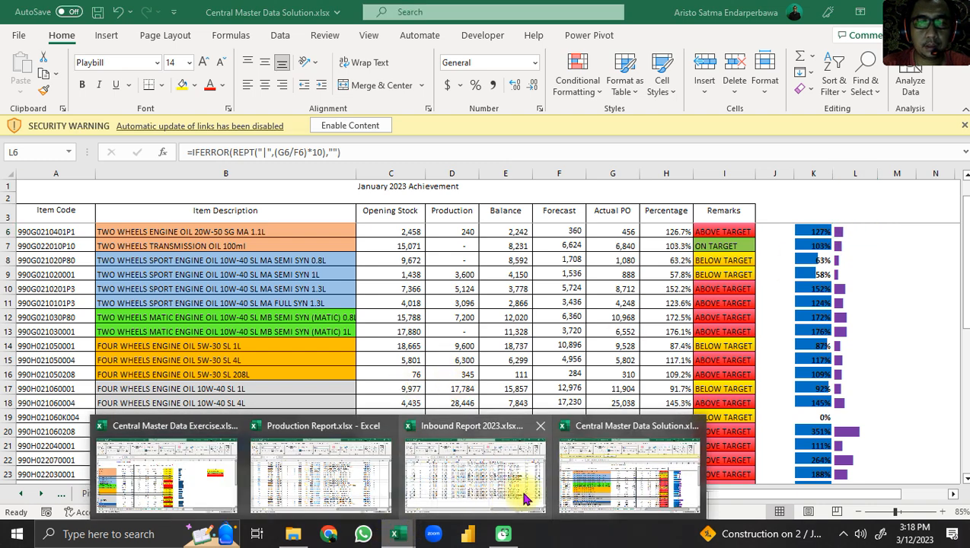
click(207, 471)
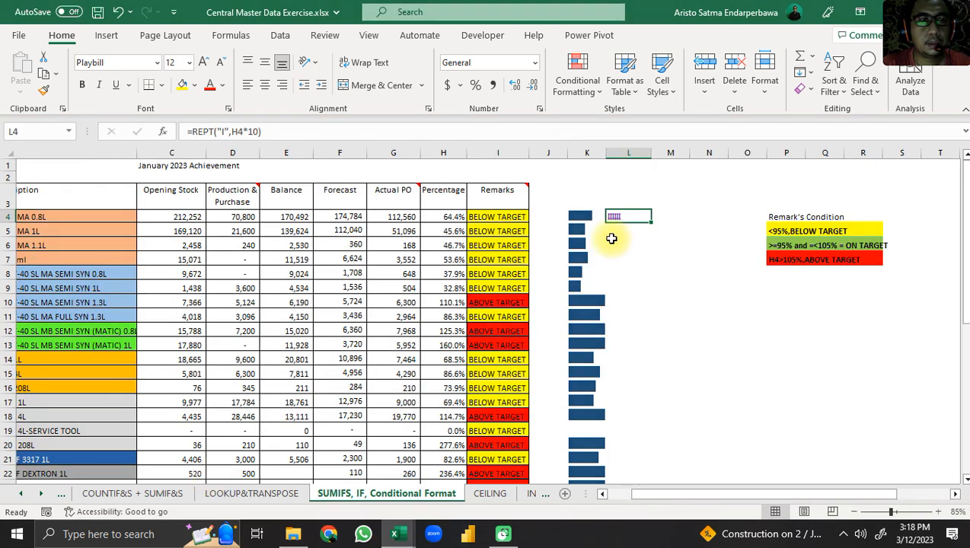
click(172, 62)
text(14)
key(Return)
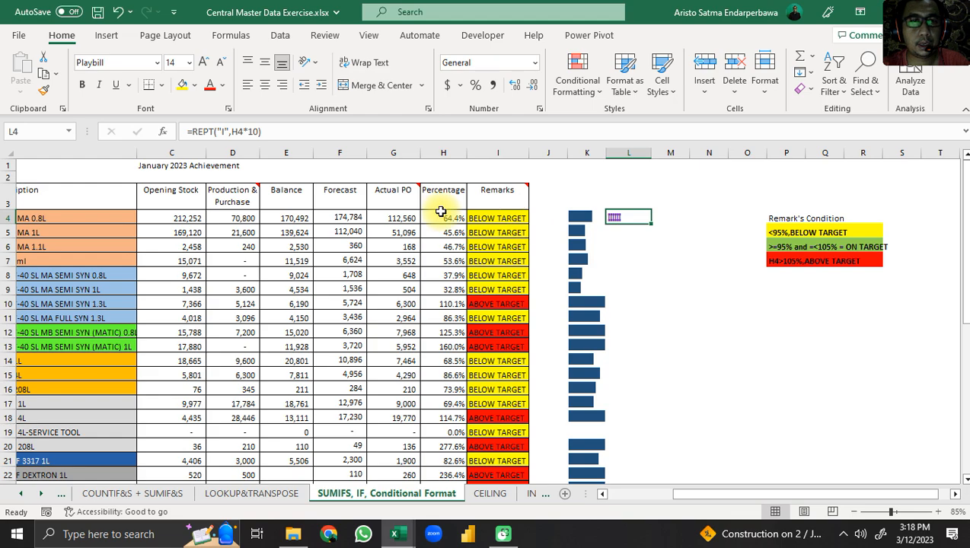
Step: Fill the REPT bar formula and its formatting from L4 down column L for all product rows
double_click(650, 222)
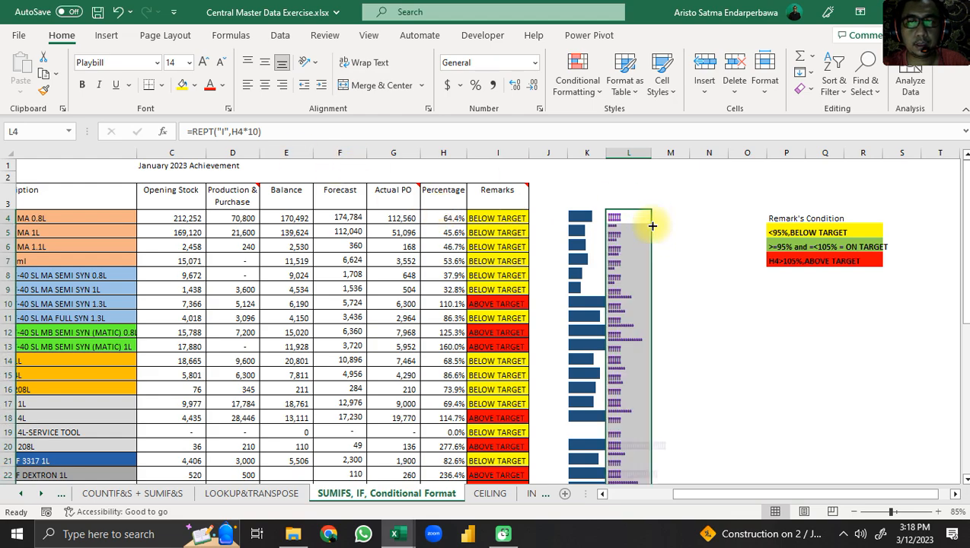
scroll(655, 228, down, 2)
scroll(655, 227, down, 6)
scroll(655, 229, up, 8)
scroll(656, 229, up, 1)
click(637, 242)
Step: Make the L4 bar bold and copy the bold formatting down column L for all product rows
click(622, 216)
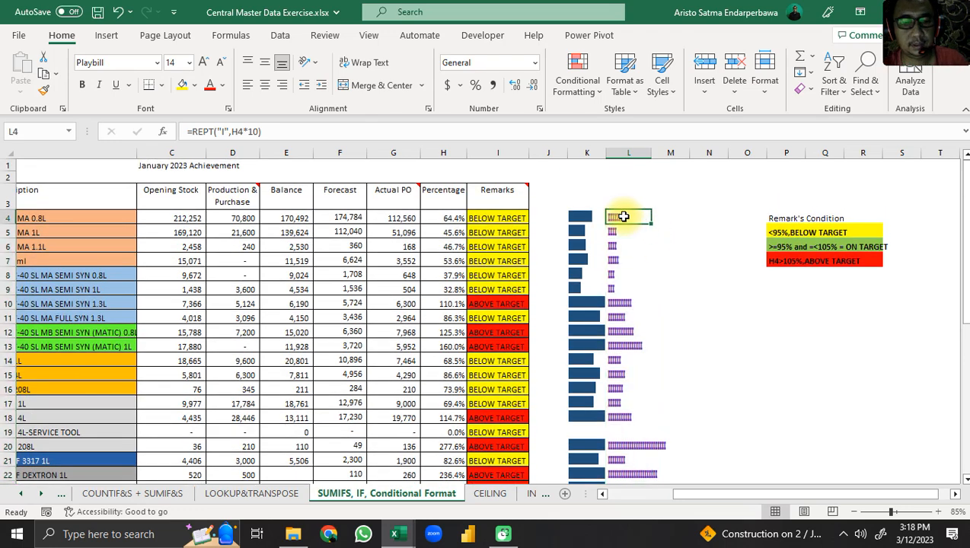
key(ctrl+b)
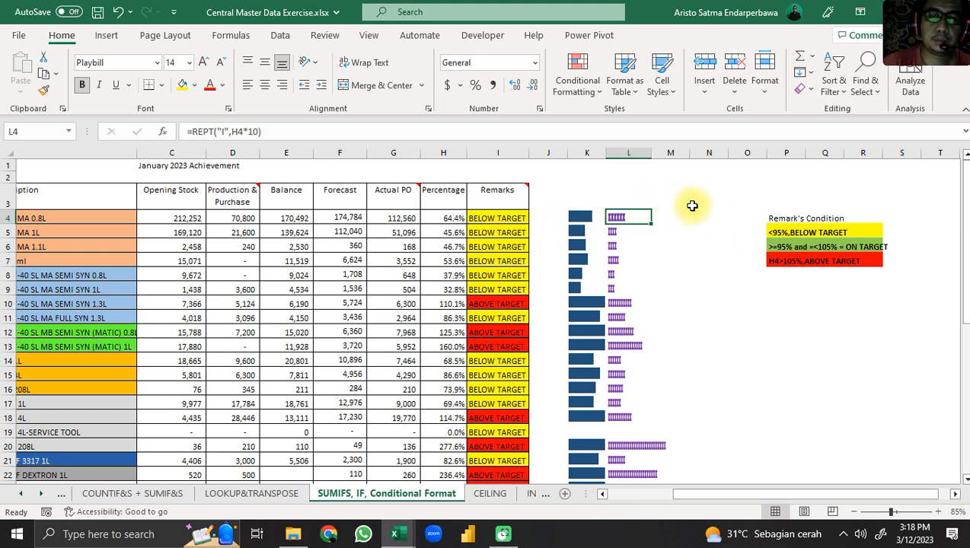
double_click(651, 226)
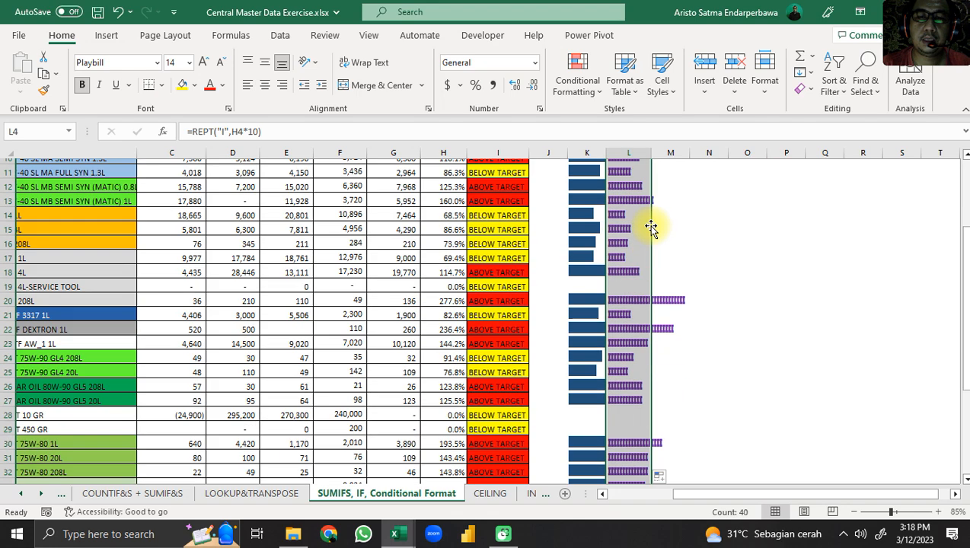
click(635, 217)
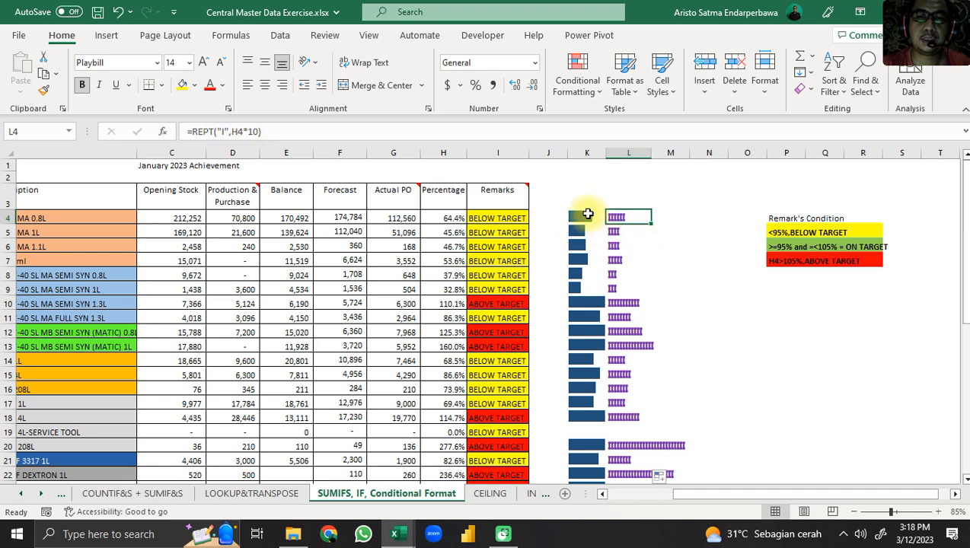
Step: Replace the repeated letter I with a vertical bar in L4, making the formula =REPT("|",H4*10)
click(225, 132)
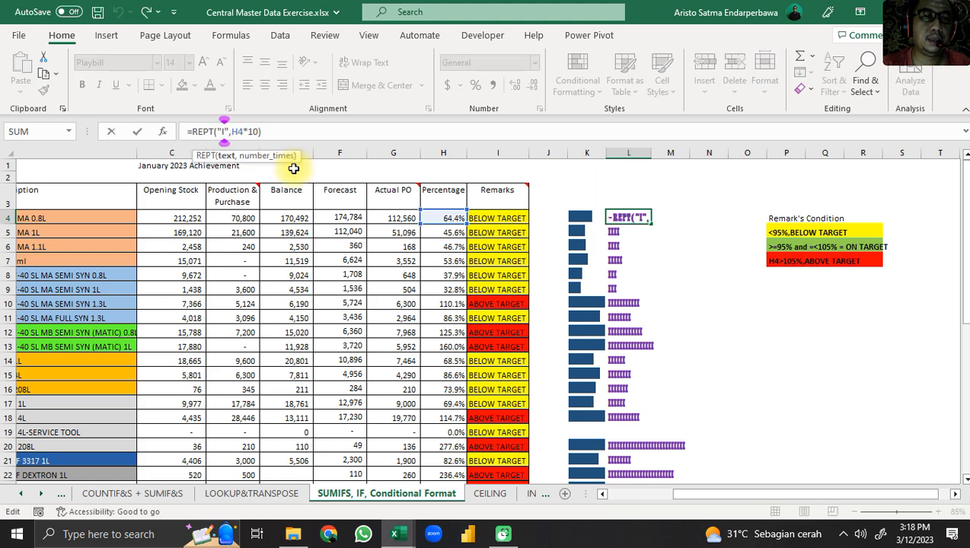
key(BackSpace)
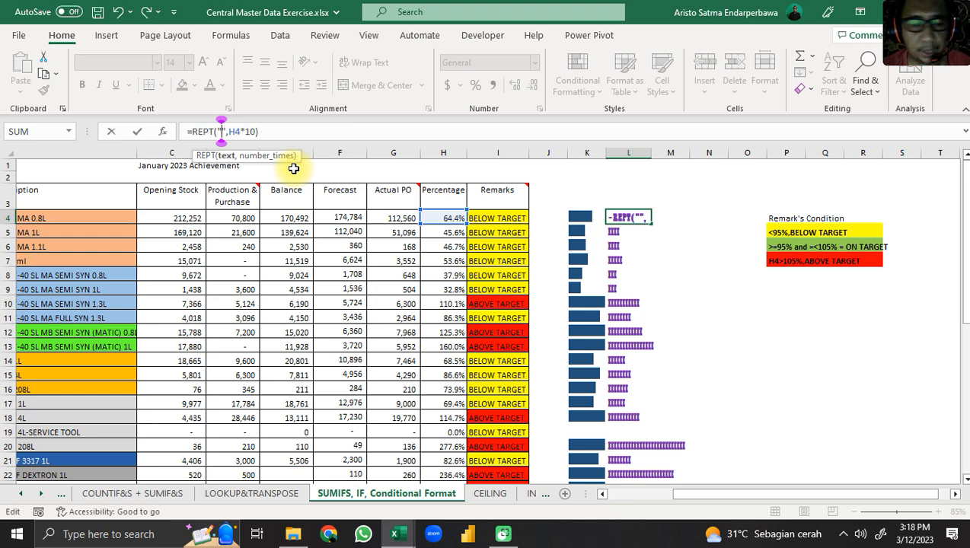
text(\)
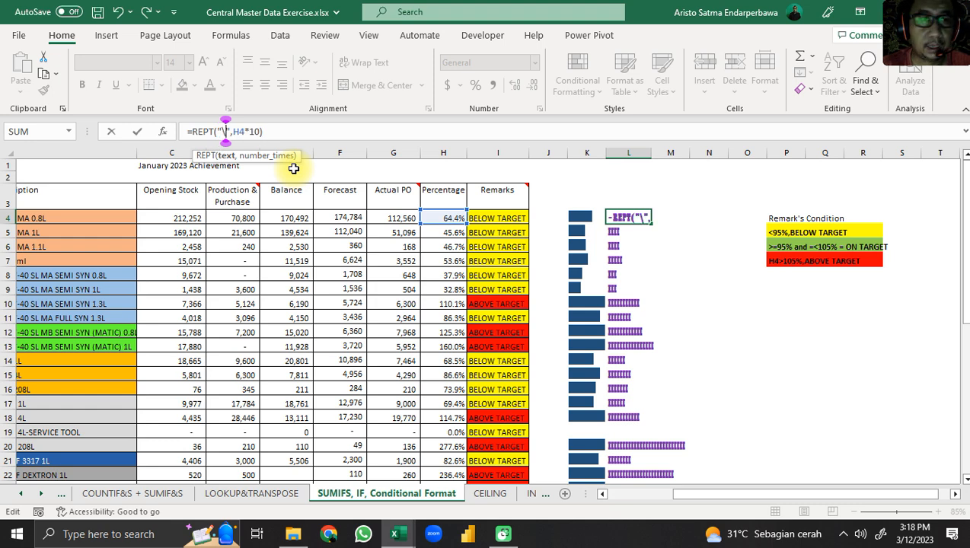
key(BackSpace)
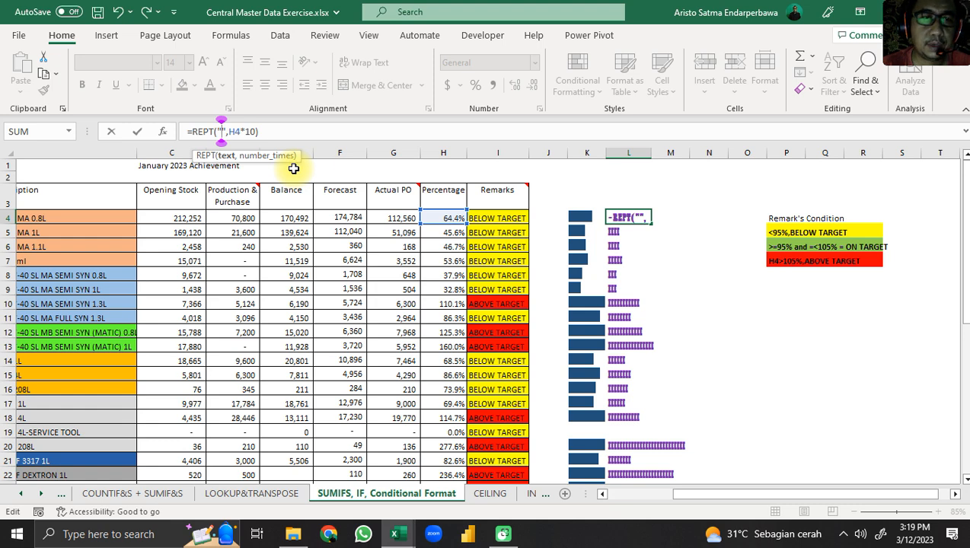
text(|)
key(ctrl+Return)
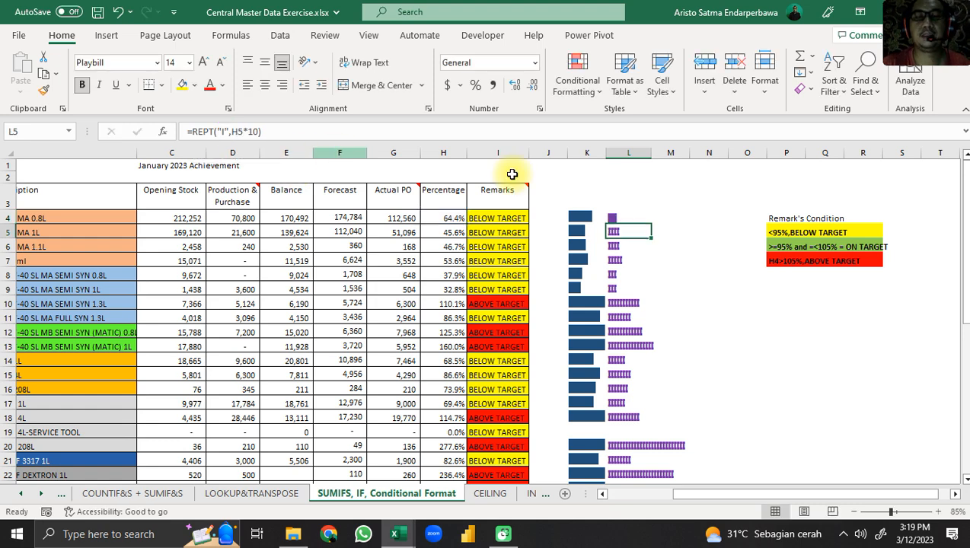
Step: Fill the vertical-bar REPT formula from L4 down column L to row 43
double_click(649, 224)
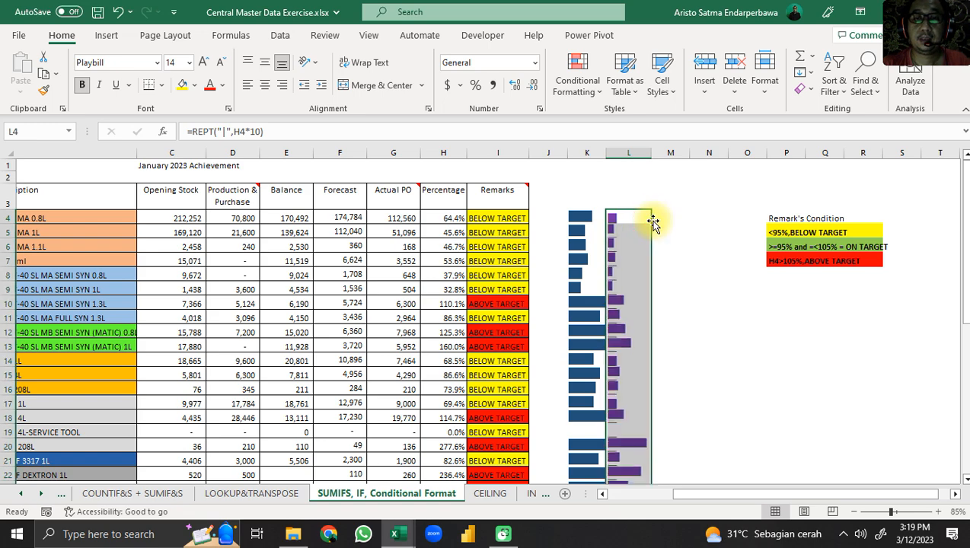
scroll(653, 224, down, 4)
scroll(654, 224, down, 7)
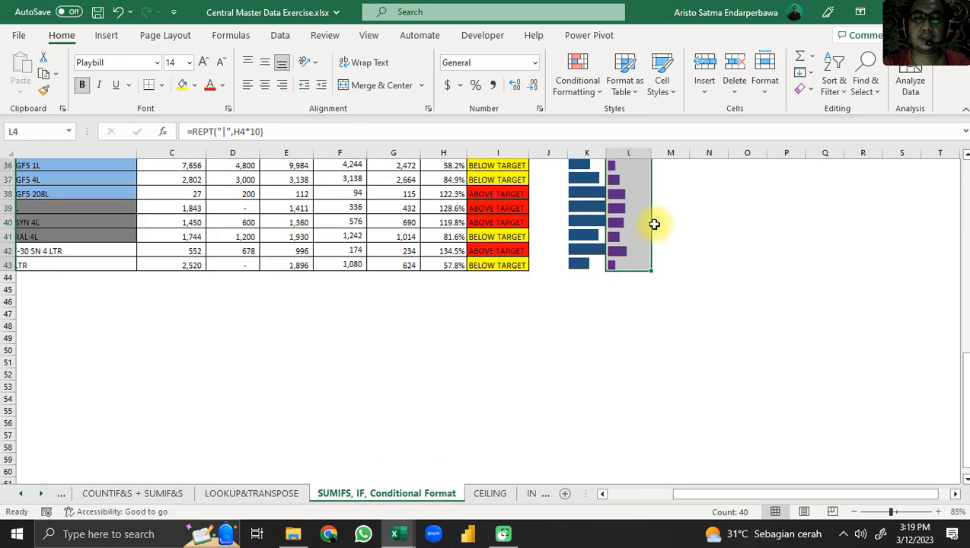
scroll(654, 224, up, 11)
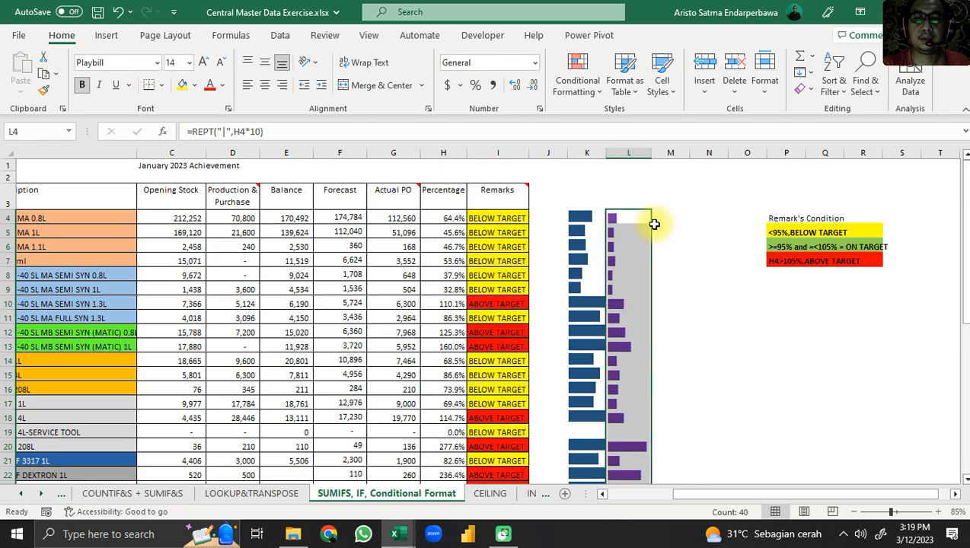
Step: Switch to Central Master Data Solution.xlsx and close it, saving its changes
click(395, 534)
click(598, 484)
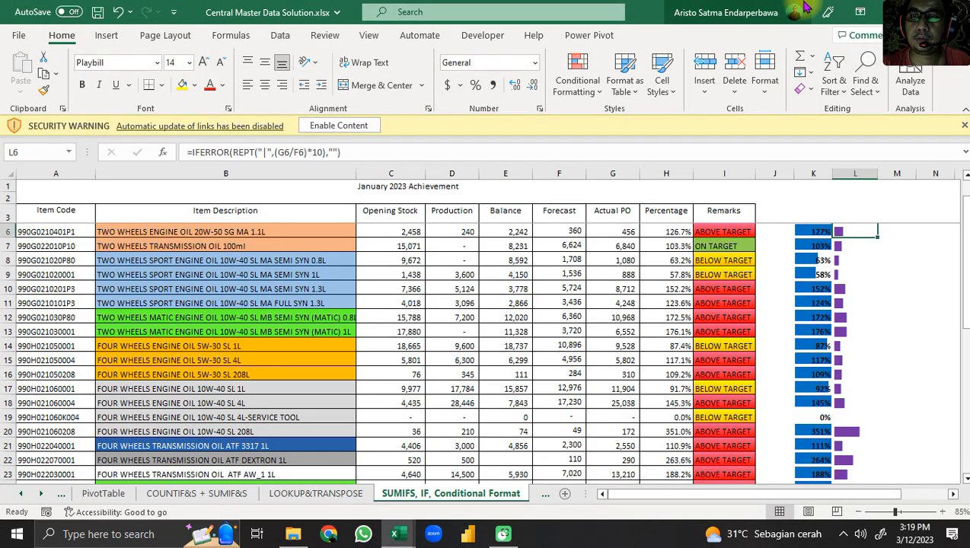
double_click(651, 11)
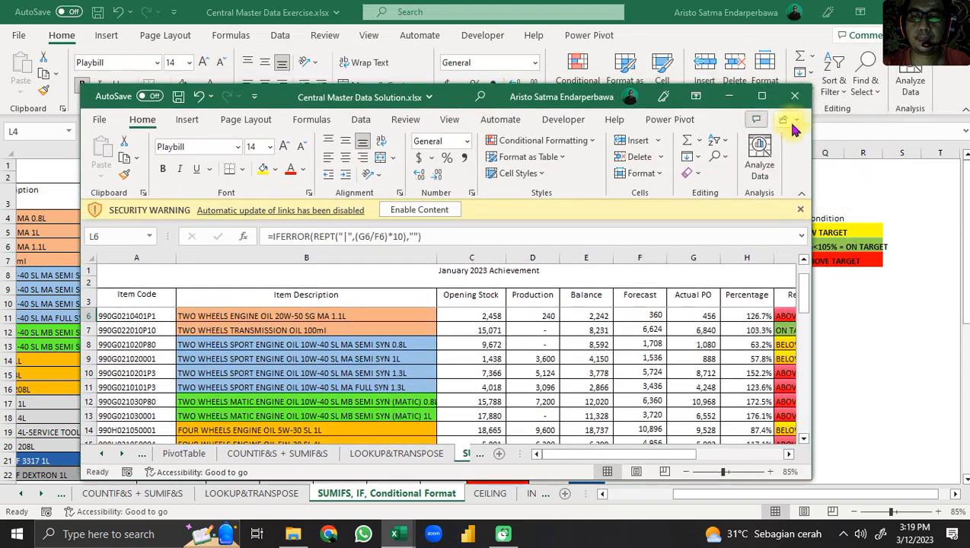
click(795, 96)
click(427, 284)
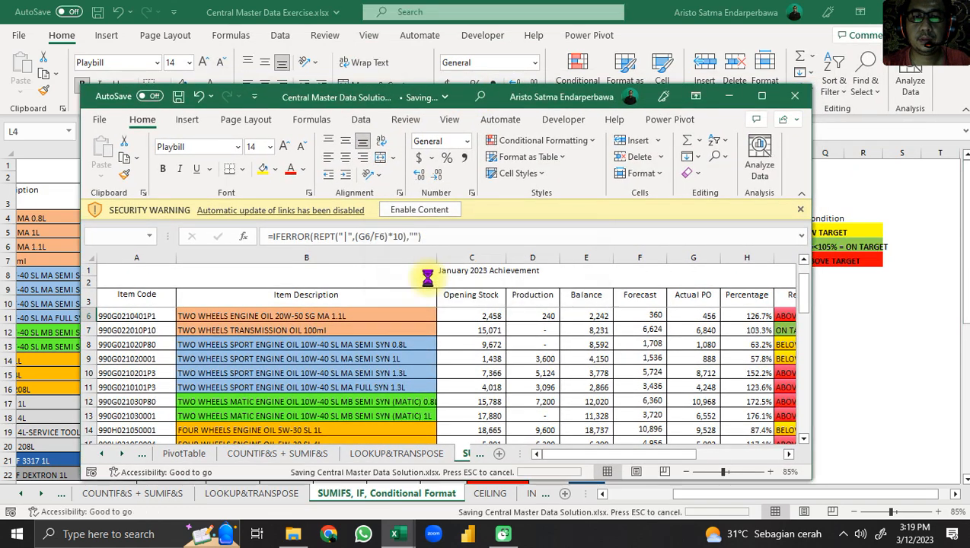
click(668, 318)
Step: Examine the data bars in column K and the REPT bars in column L across all product rows
click(621, 217)
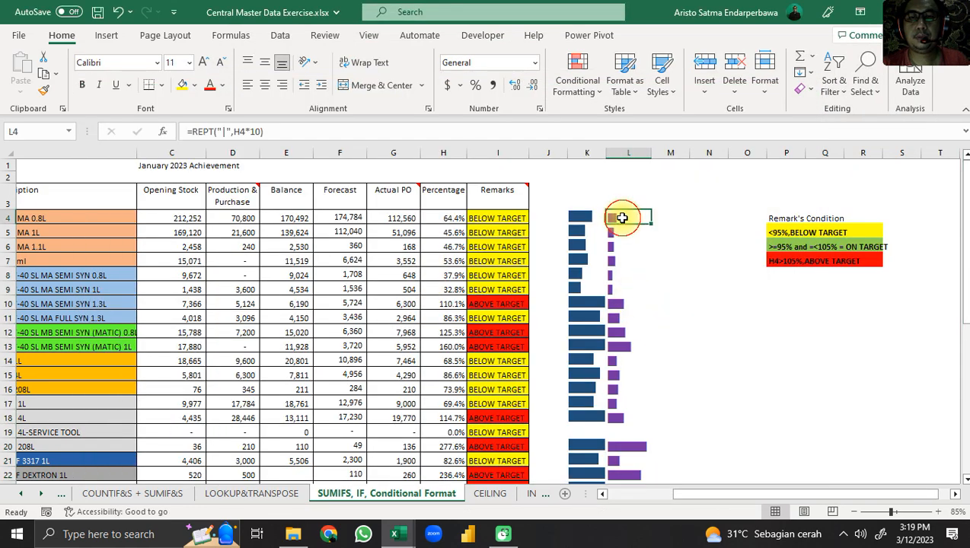
click(579, 219)
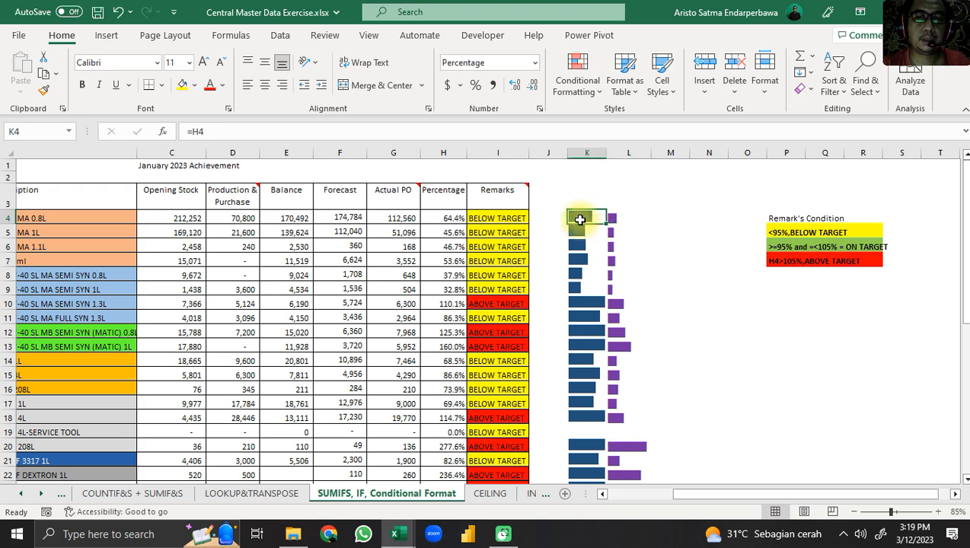
click(631, 219)
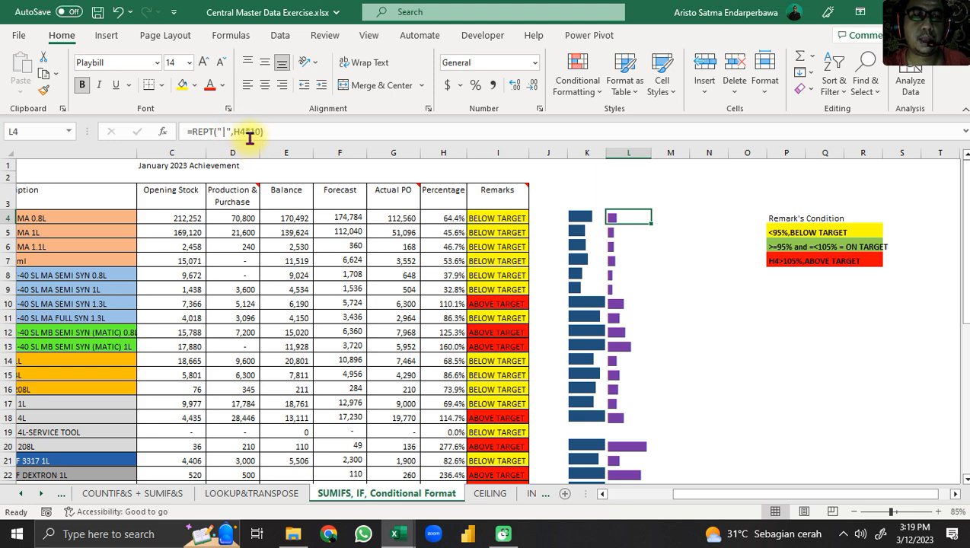
scroll(618, 350, down, 10)
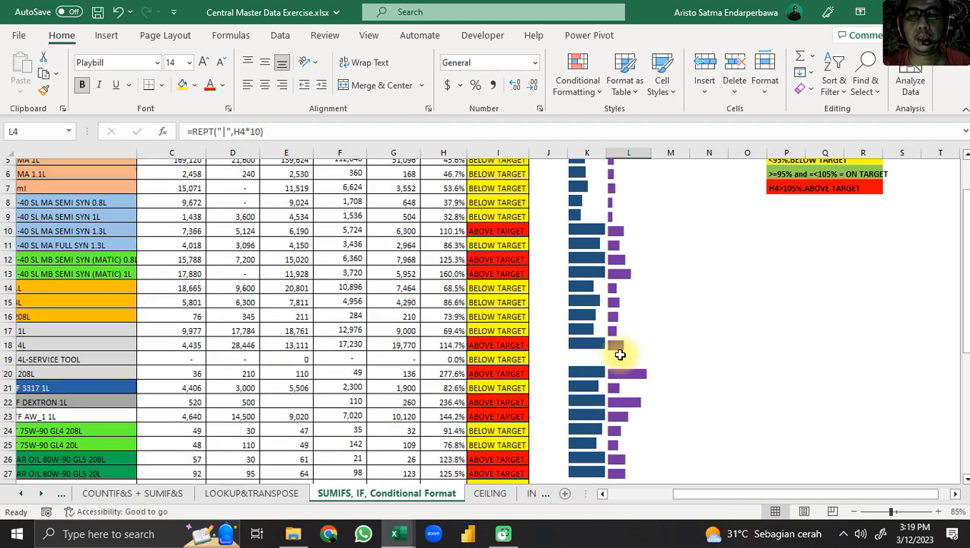
scroll(623, 375, up, 10)
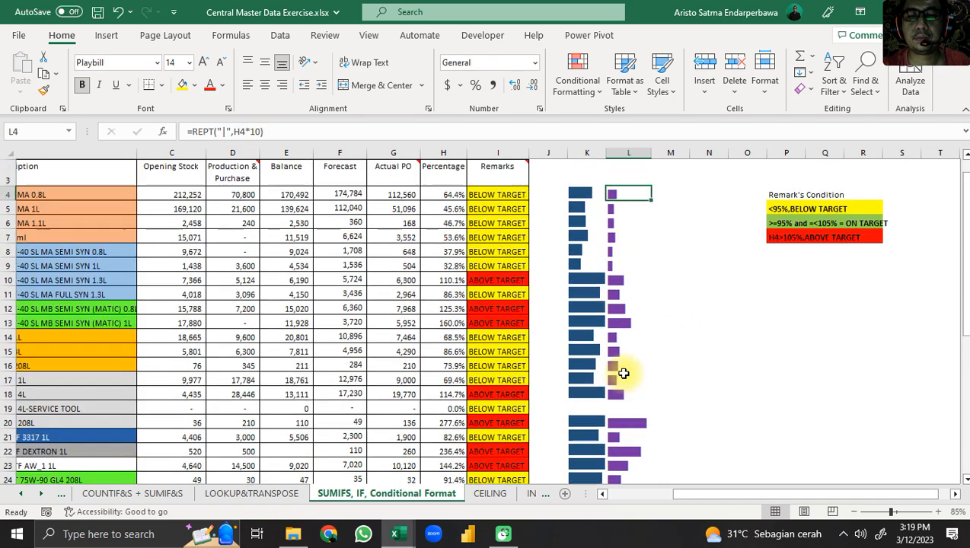
click(616, 259)
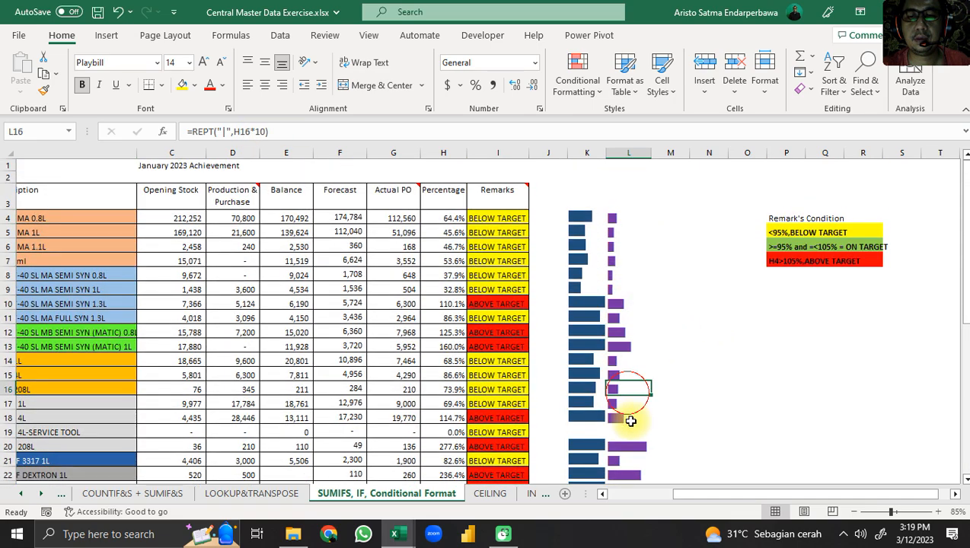
click(650, 458)
scroll(651, 457, down, 7)
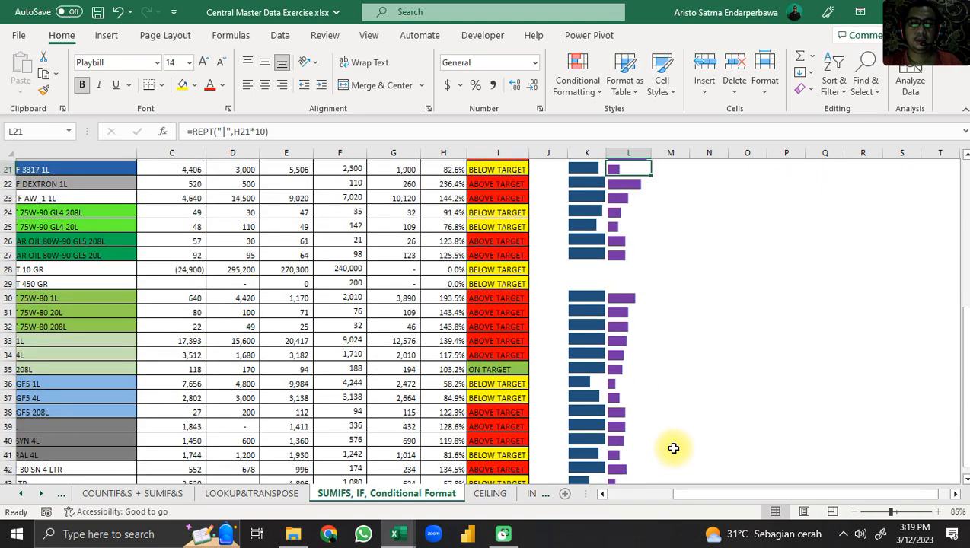
scroll(678, 449, down, 4)
scroll(689, 460, up, 11)
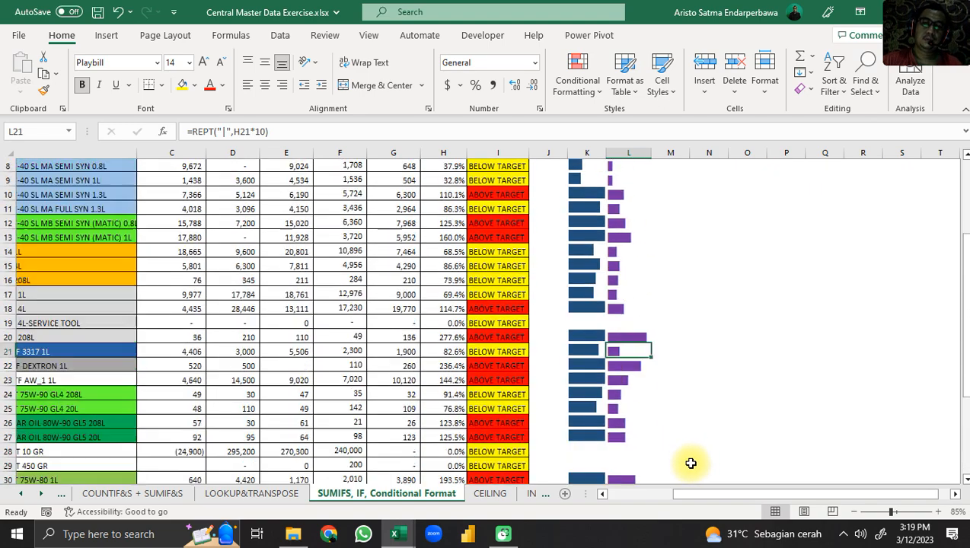
Step: Open the CEILING sheet and examine the Requirement, Minimum Order and The Multiple, and Purchased Requisition columns
click(495, 494)
click(651, 296)
click(625, 229)
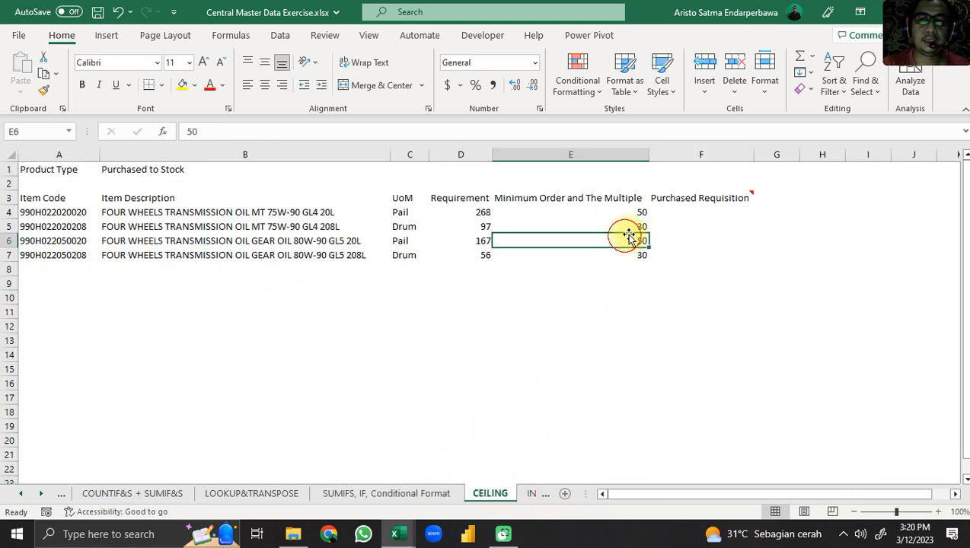
click(637, 203)
click(685, 214)
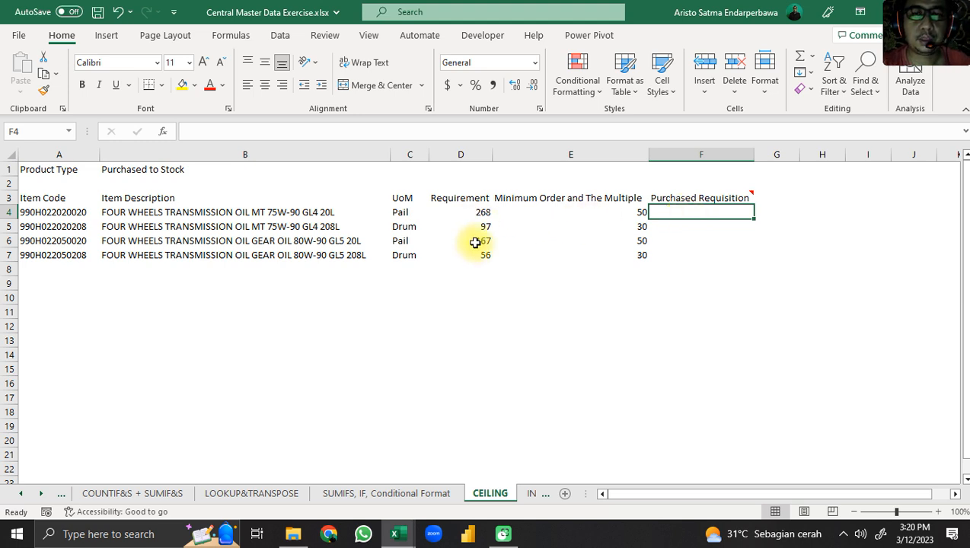
click(470, 215)
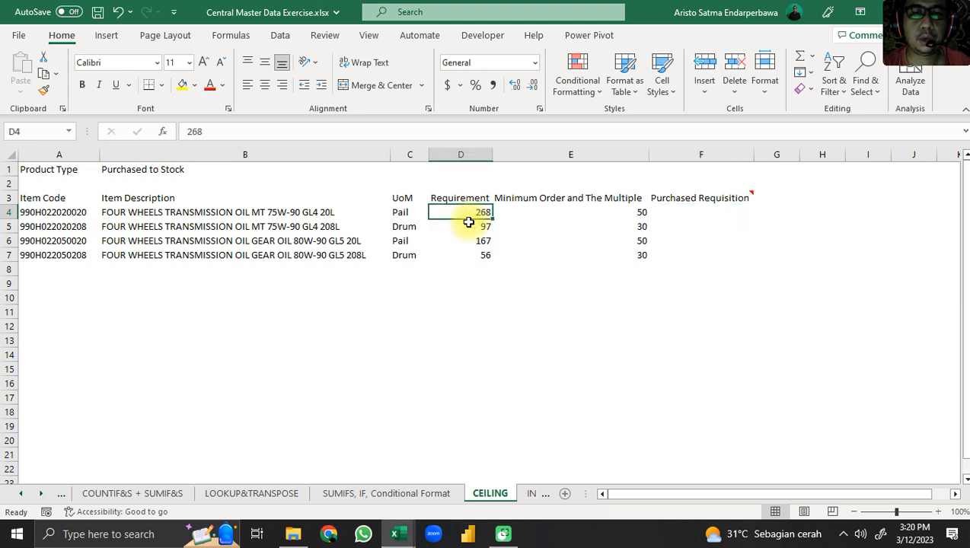
click(564, 209)
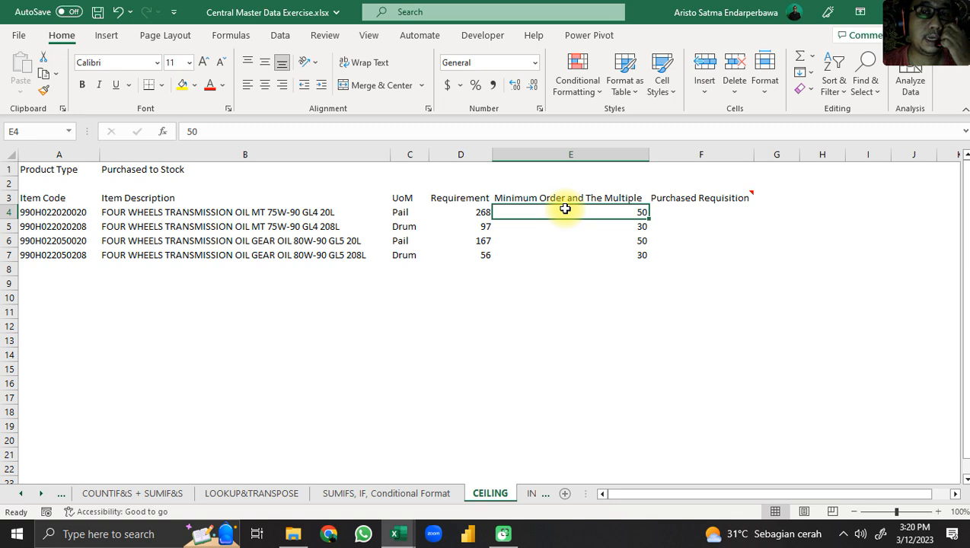
click(480, 212)
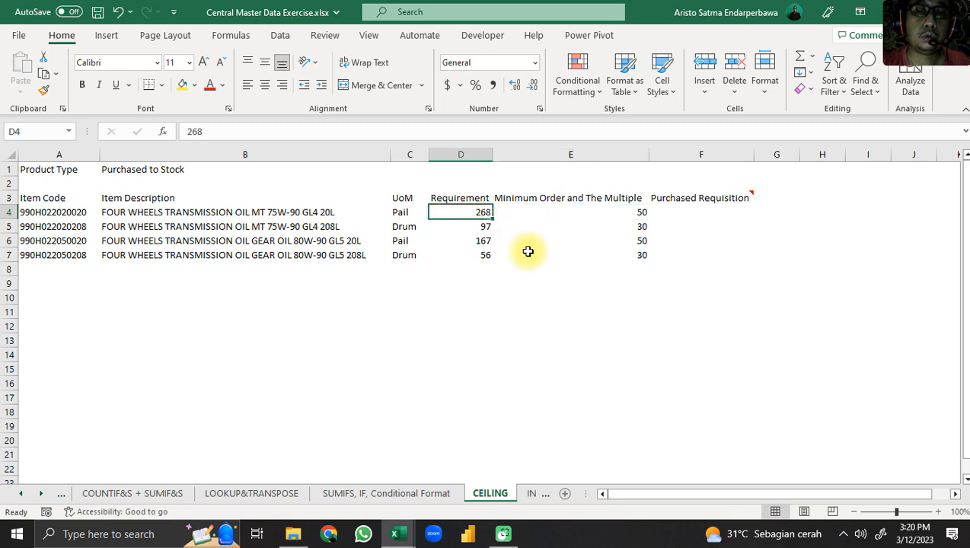
Step: Enter the formula =CEILING(D4,E4) in F4 to round the first item's requirement up to its order multiple
click(543, 214)
click(687, 213)
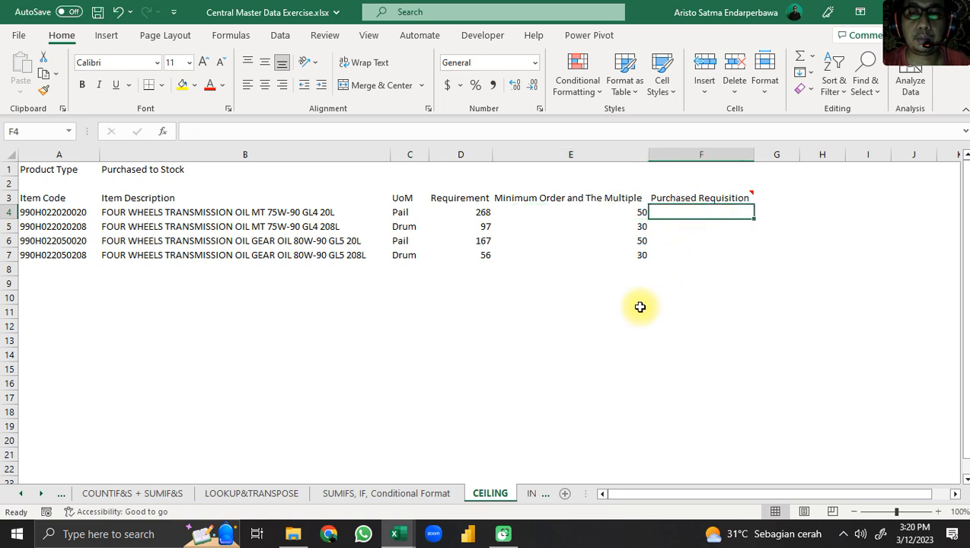
text(=)
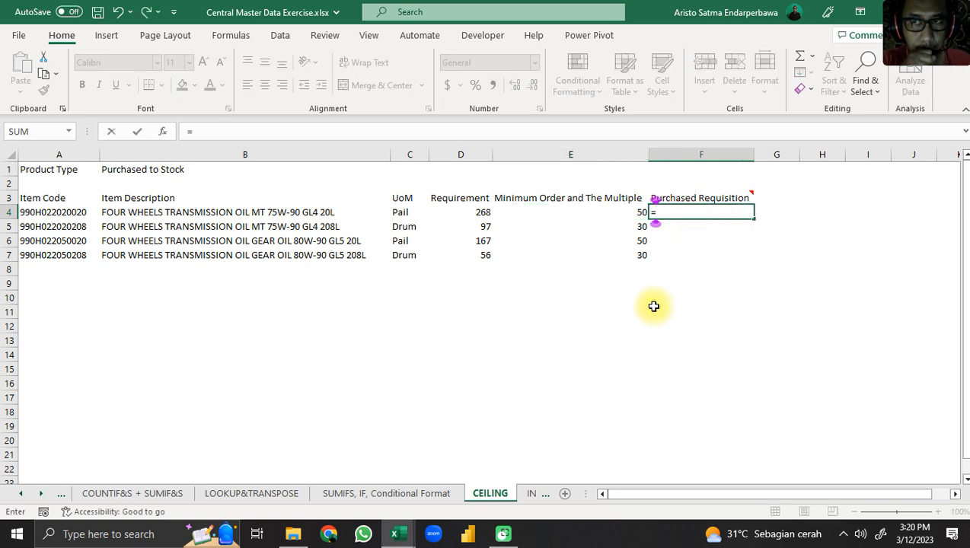
text(CEILING()
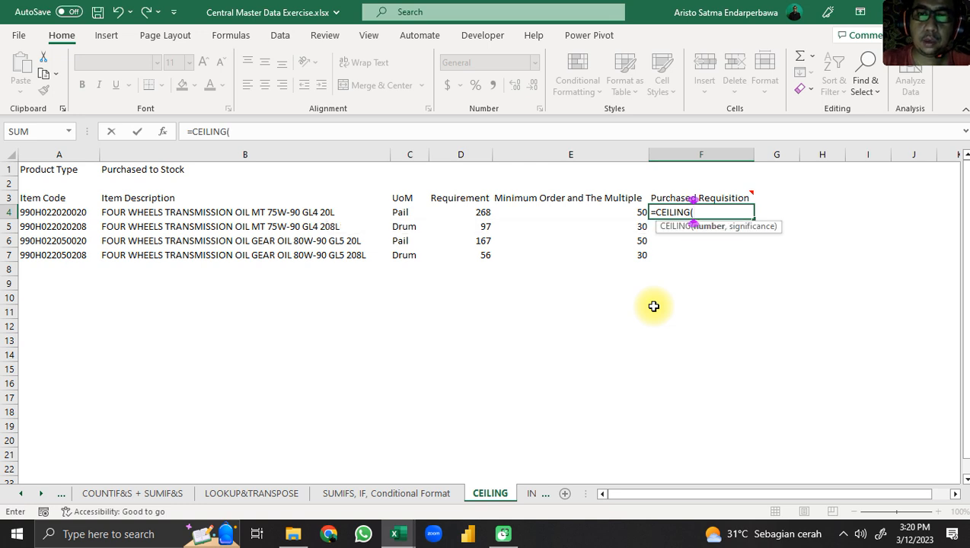
click(462, 213)
text(,)
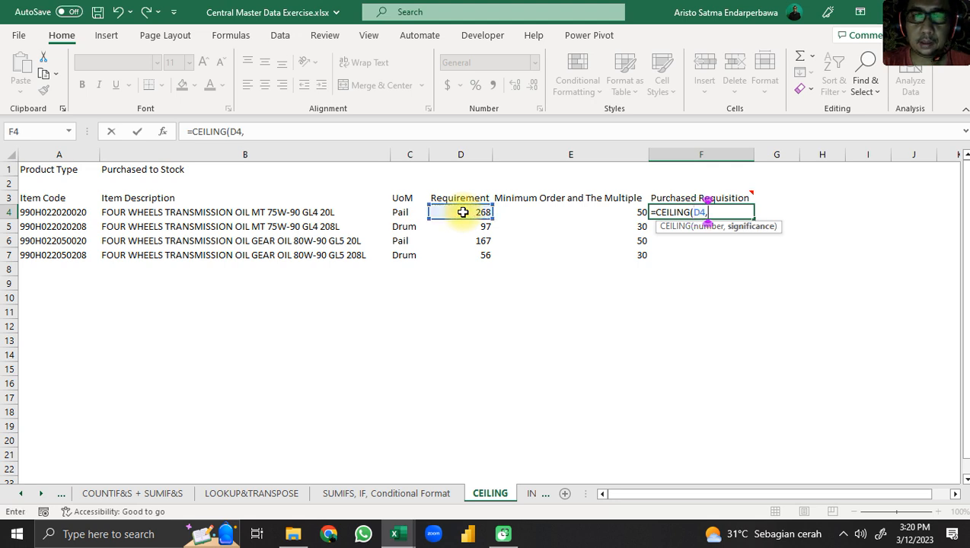
click(579, 215)
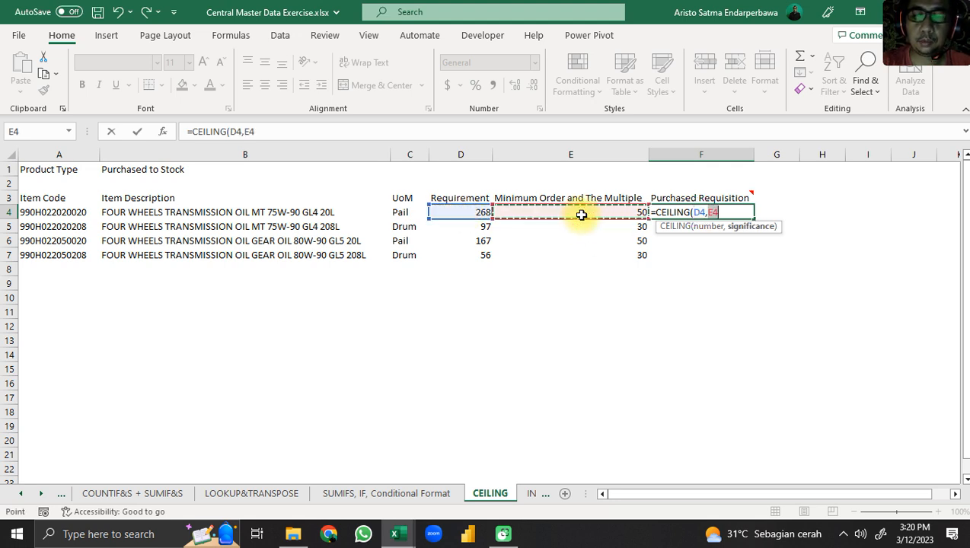
text())
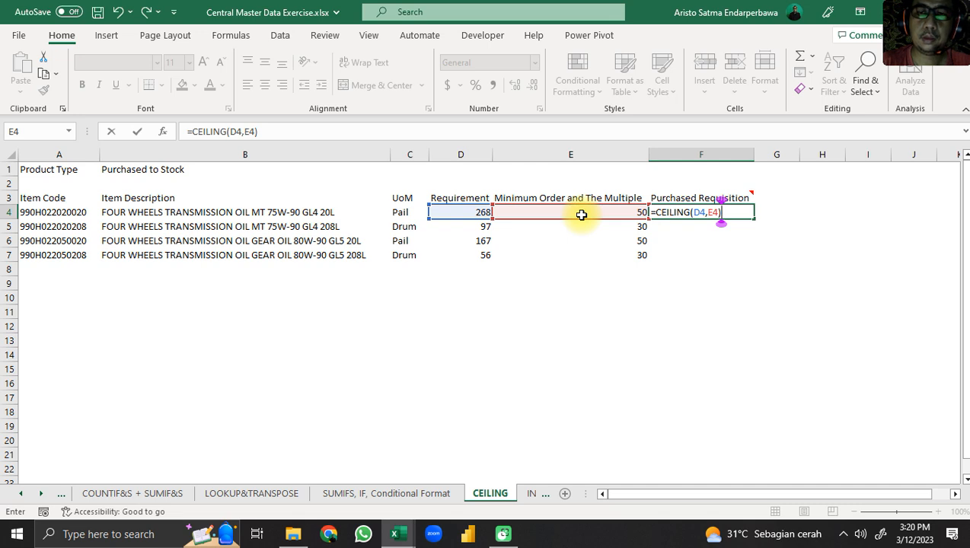
key(Return)
Step: Copy the CEILING formula from F4 into the remaining Purchased Requisition cells, F5 to F7
key(Down)
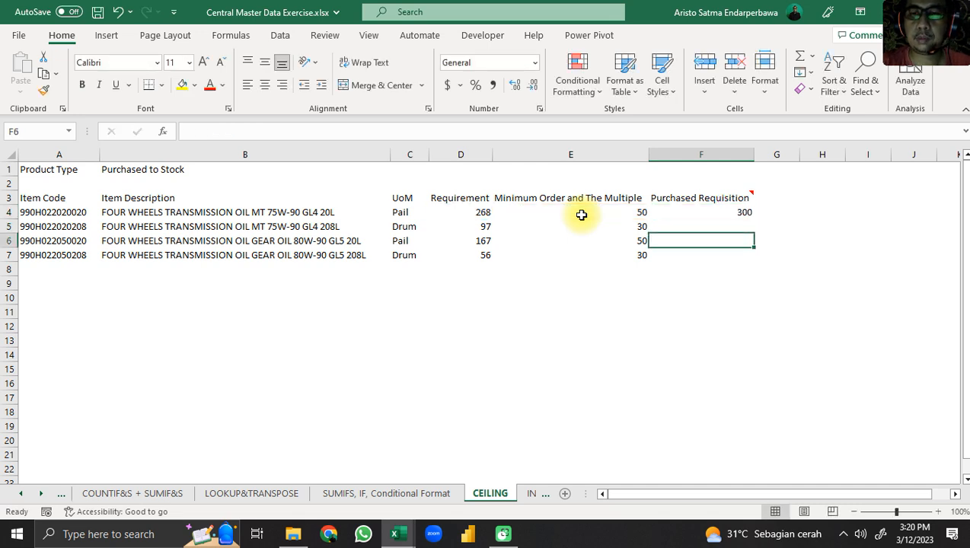
key(Up)
key(Up)
key(ctrl+c)
key(Down)
key(ctrl+v)
key(Down)
key(ctrl+v)
key(Down)
key(ctrl+v)
Step: Compare the requirement, unit of measure, order multiple and CEILING requisition of the first item in row 4
click(581, 216)
key(Right)
key(Right)
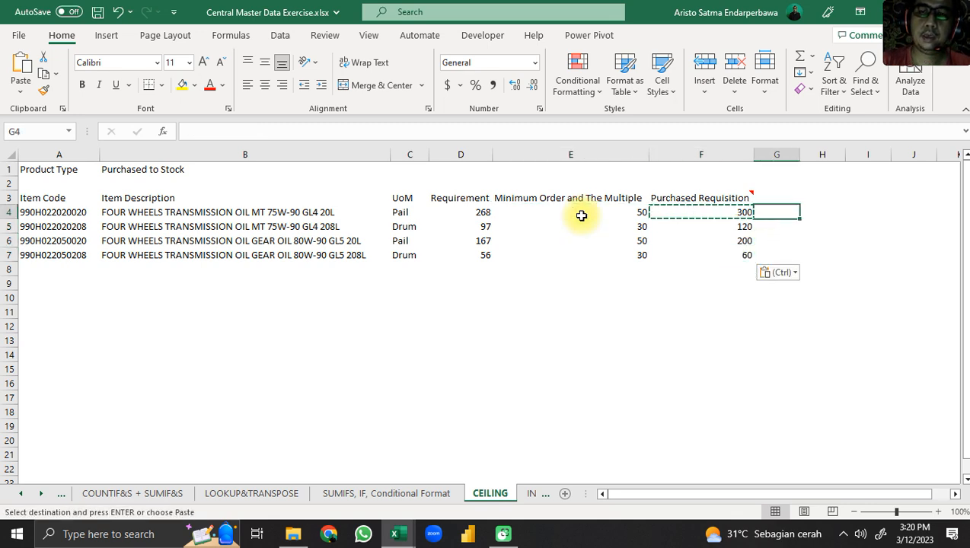
key(Left)
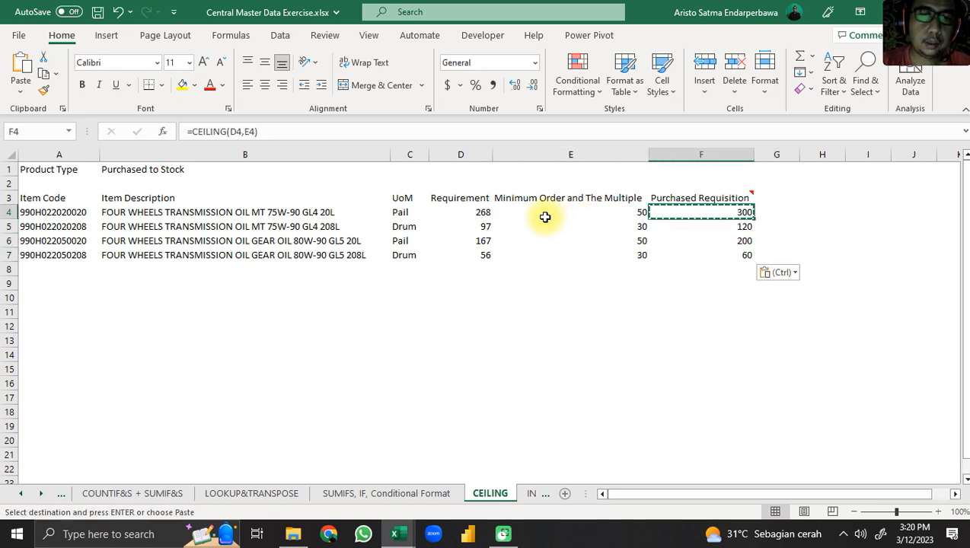
click(591, 210)
click(459, 212)
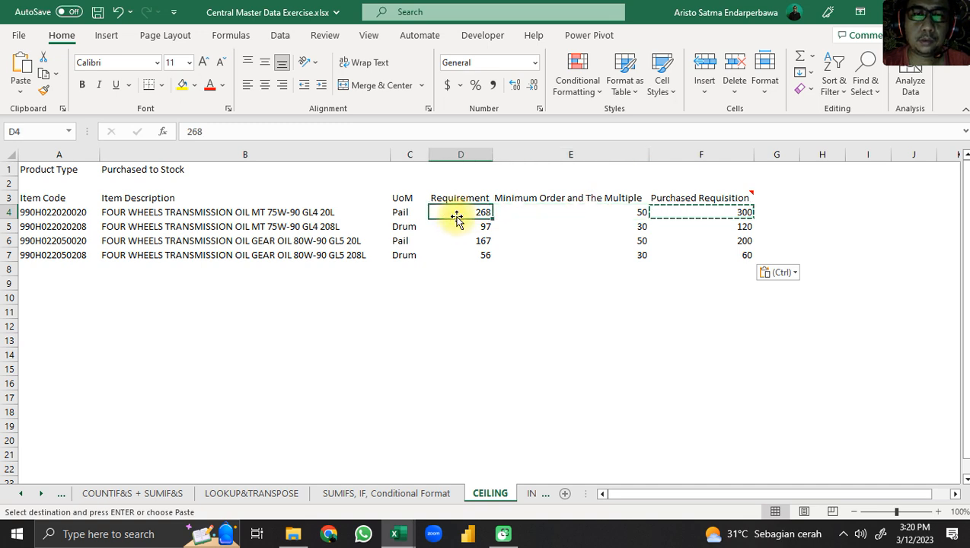
click(397, 212)
click(588, 217)
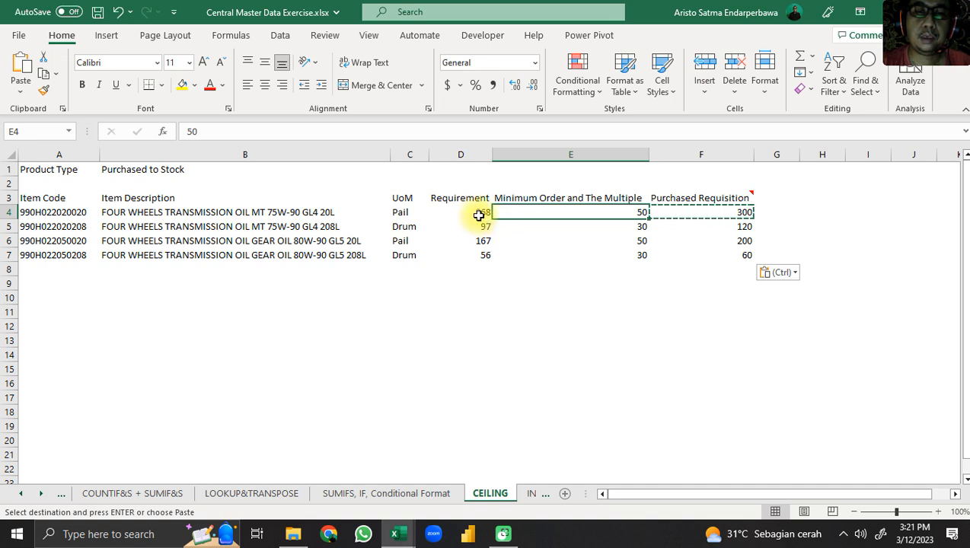
click(478, 214)
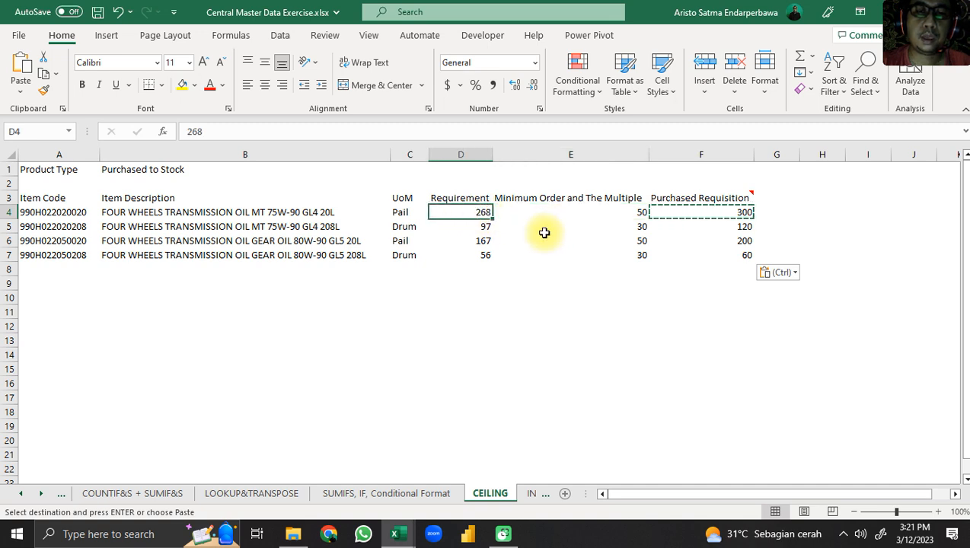
click(566, 212)
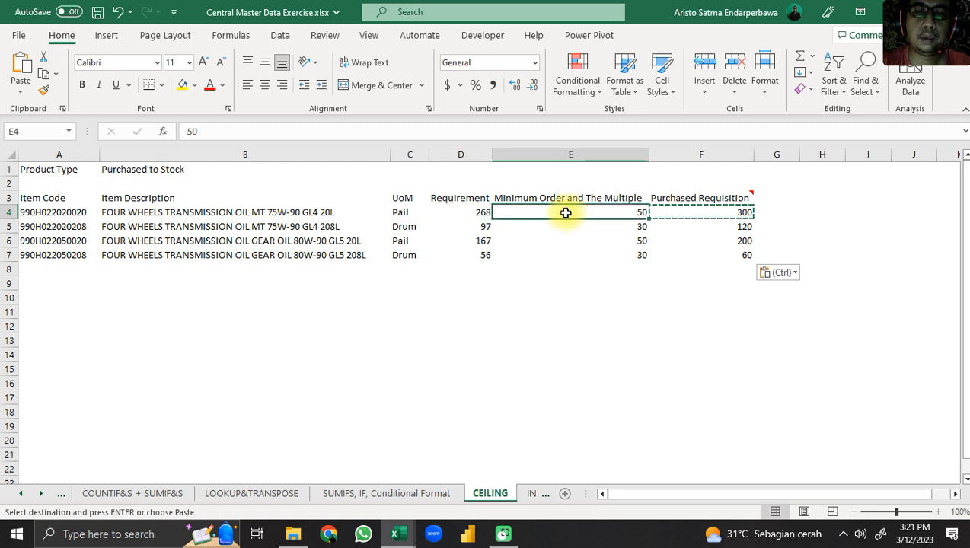
click(699, 214)
click(615, 214)
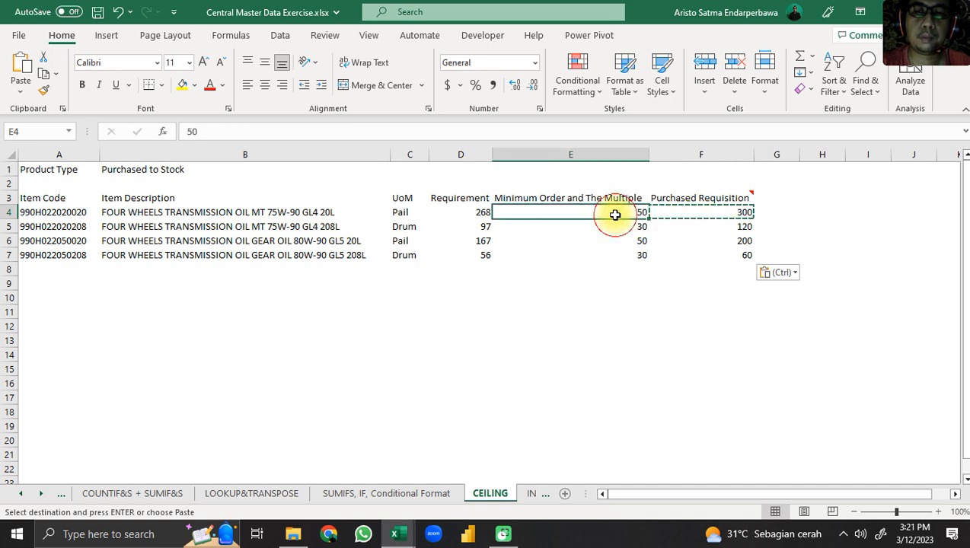
click(457, 216)
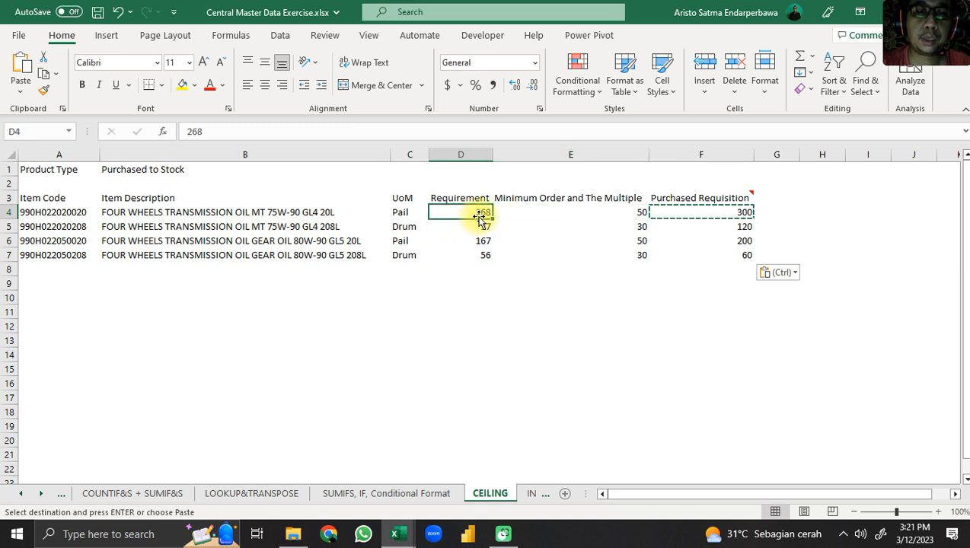
click(542, 212)
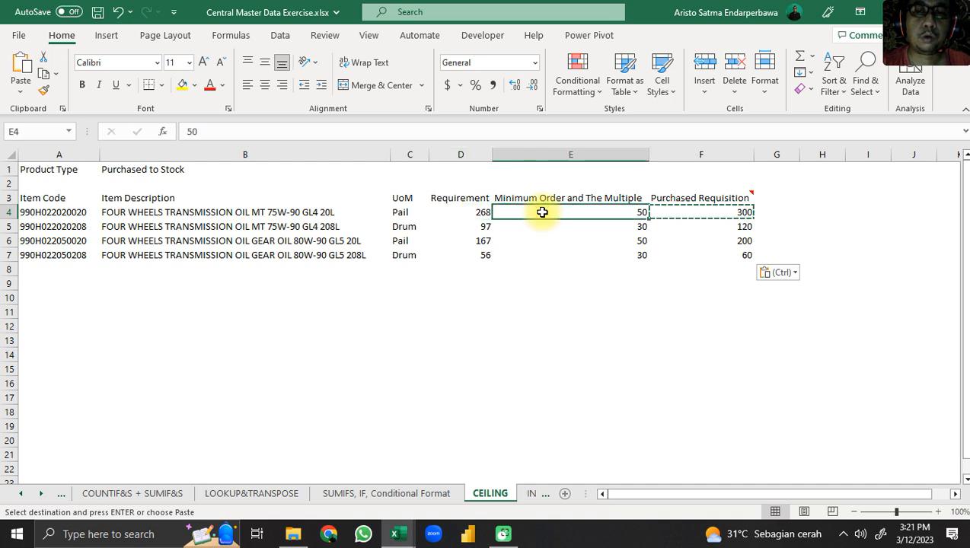
click(463, 217)
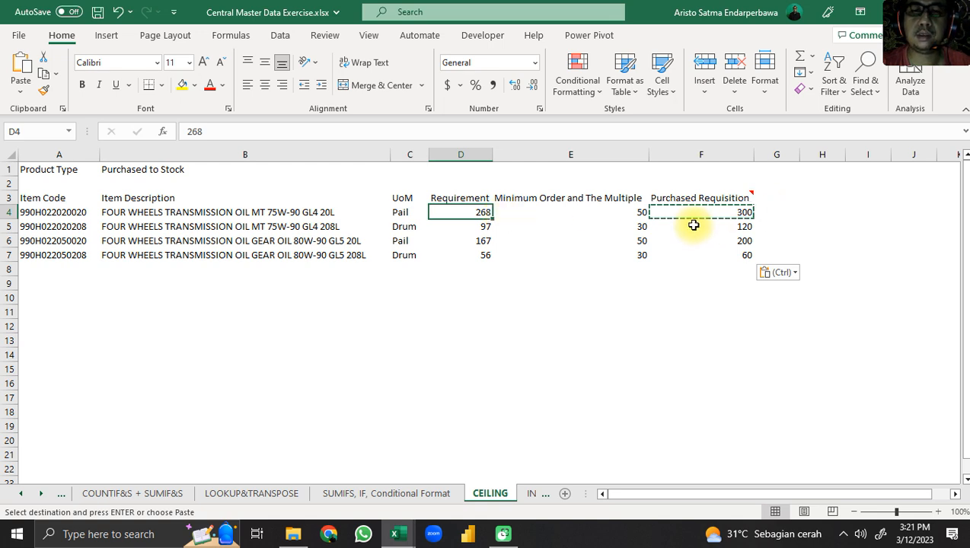
click(631, 217)
click(476, 213)
click(562, 219)
click(692, 215)
scroll(693, 225, down, 4)
scroll(694, 227, up, 4)
scroll(694, 227, down, 1)
scroll(694, 227, up, 1)
scroll(694, 227, down, 1)
scroll(694, 228, up, 1)
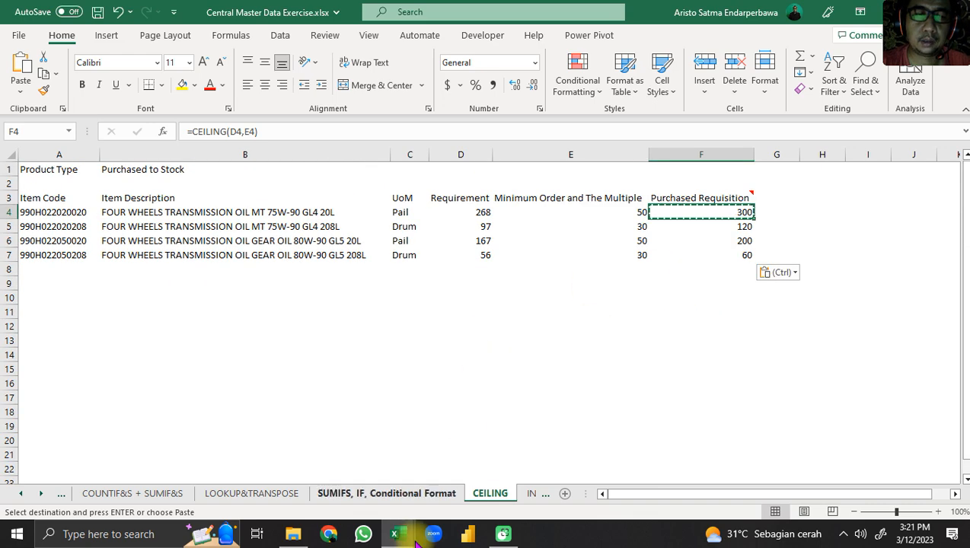
Step: Open the SUMIFS, IF, Conditional Format sheet and compare the REPT bars in column L with the percentages in column H
click(417, 495)
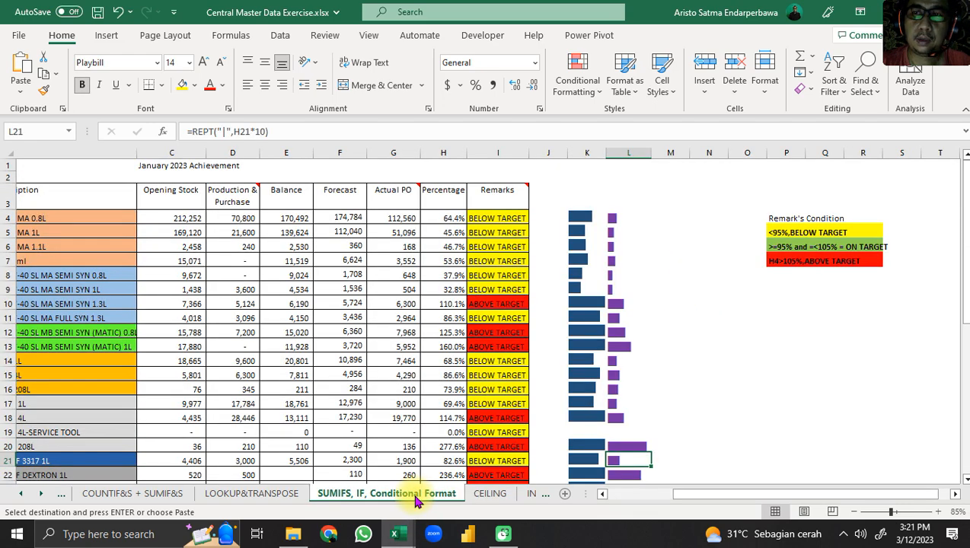
scroll(401, 494, down, 1)
scroll(641, 260, up, 1)
click(626, 249)
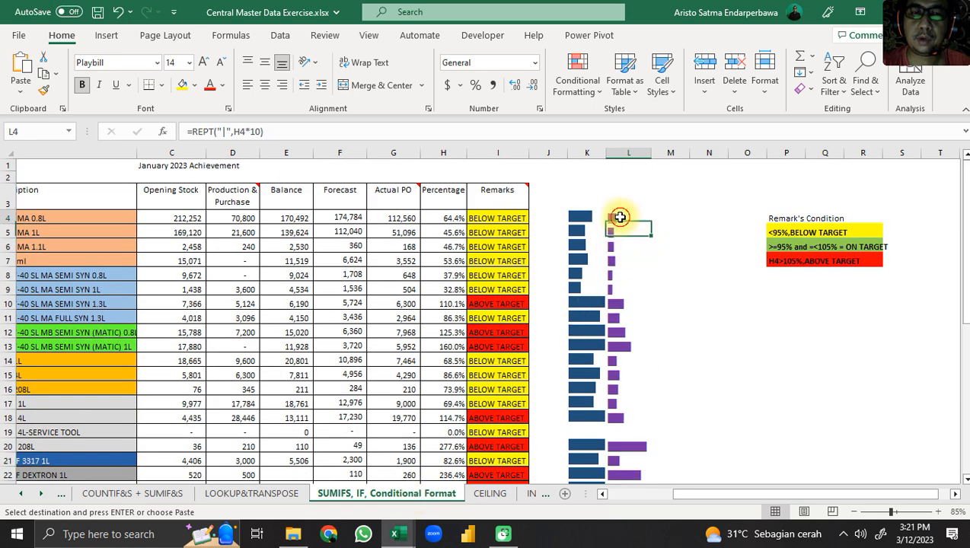
click(617, 319)
scroll(623, 332, down, 4)
scroll(623, 332, down, 5)
scroll(623, 332, up, 9)
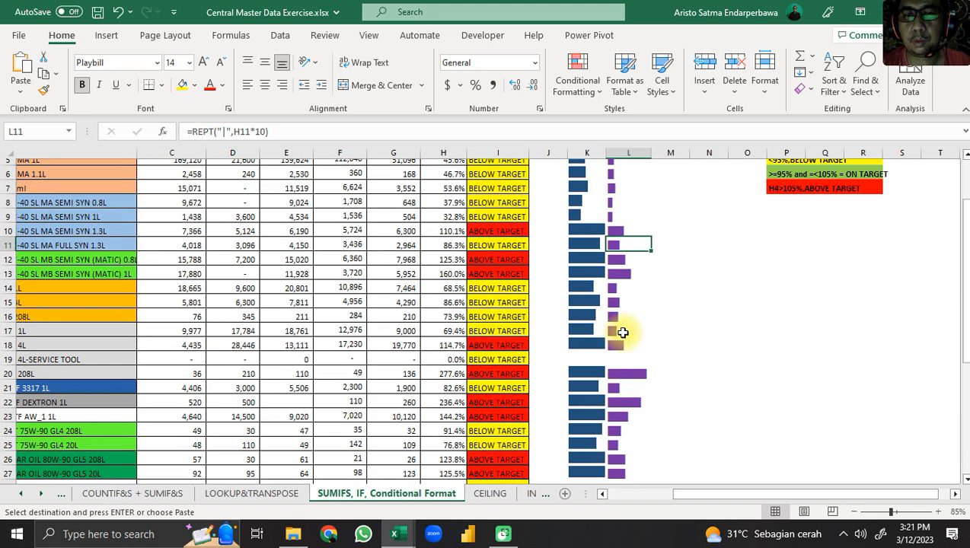
click(618, 249)
click(620, 218)
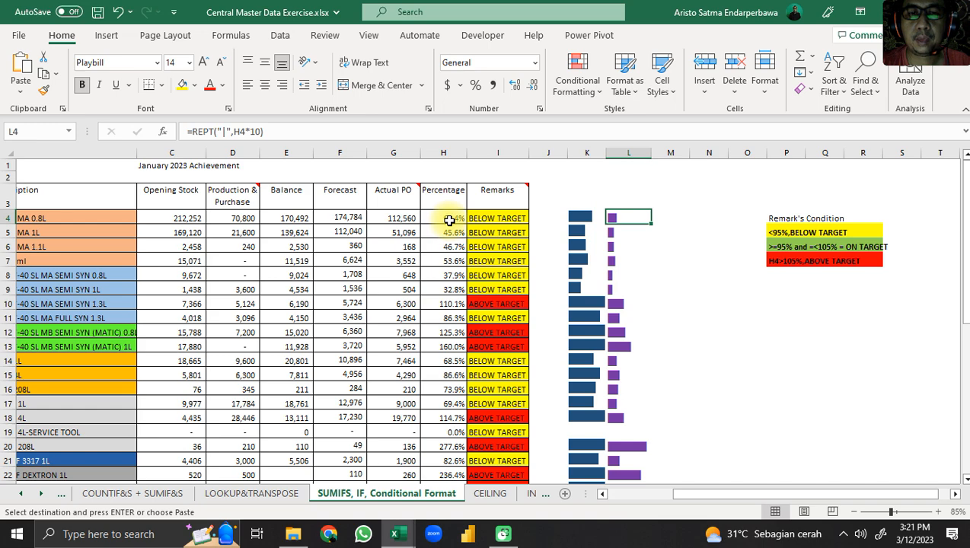
click(451, 220)
click(575, 219)
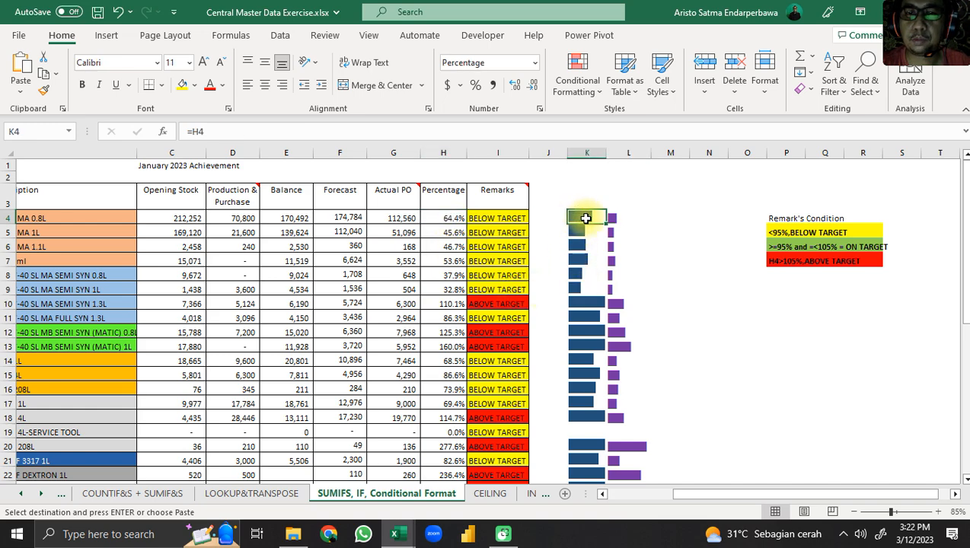
Step: Examine the data bars in column K and their linked percentage formulas from row 4 to row 18
scroll(585, 216, down, 6)
scroll(585, 224, up, 2)
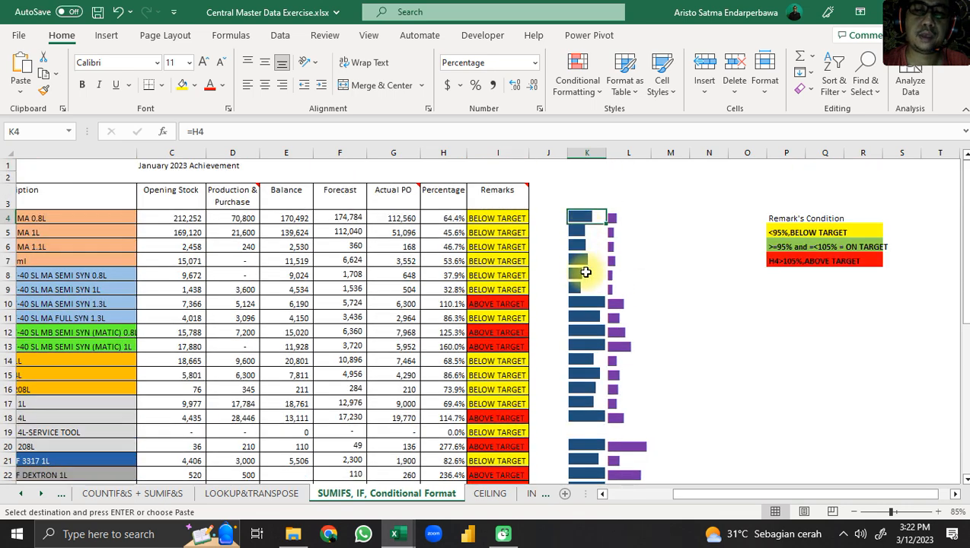
click(580, 260)
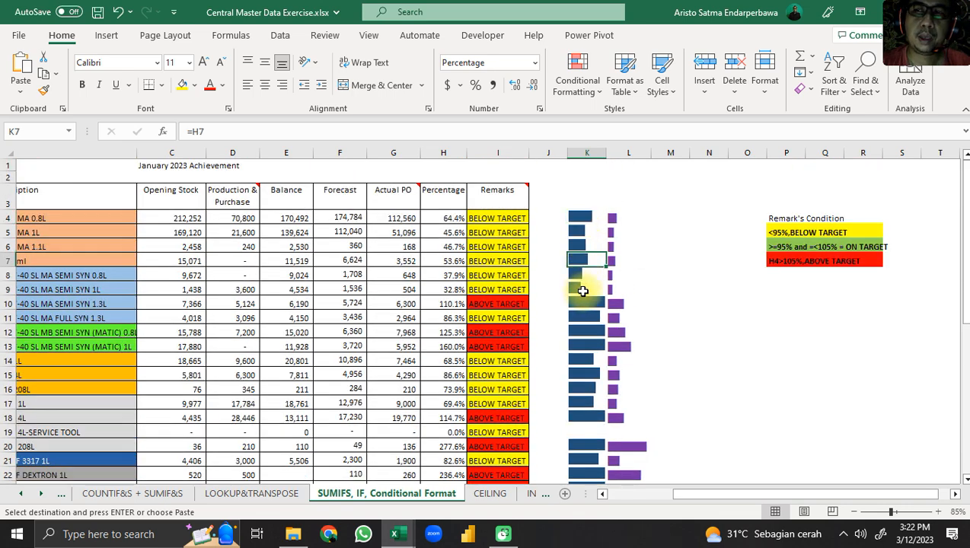
click(579, 275)
click(585, 259)
click(585, 245)
click(586, 230)
click(581, 218)
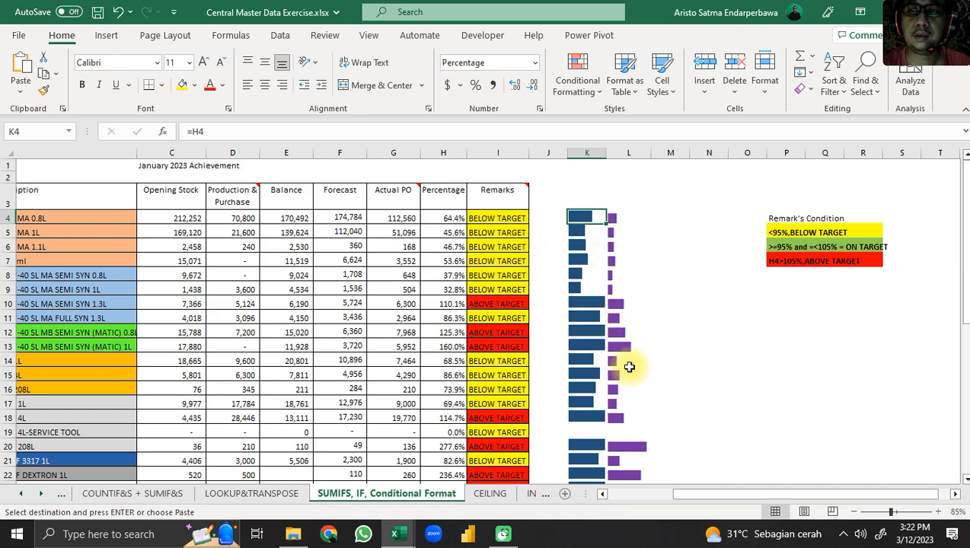
scroll(609, 358, down, 2)
scroll(591, 272, up, 2)
key(Down)
key(Down)
key(Down)
key(Down)
key(Down)
key(Down)
key(Down)
key(Down)
key(Down)
key(Down)
key(Down)
key(Down)
key(Down)
key(Down)
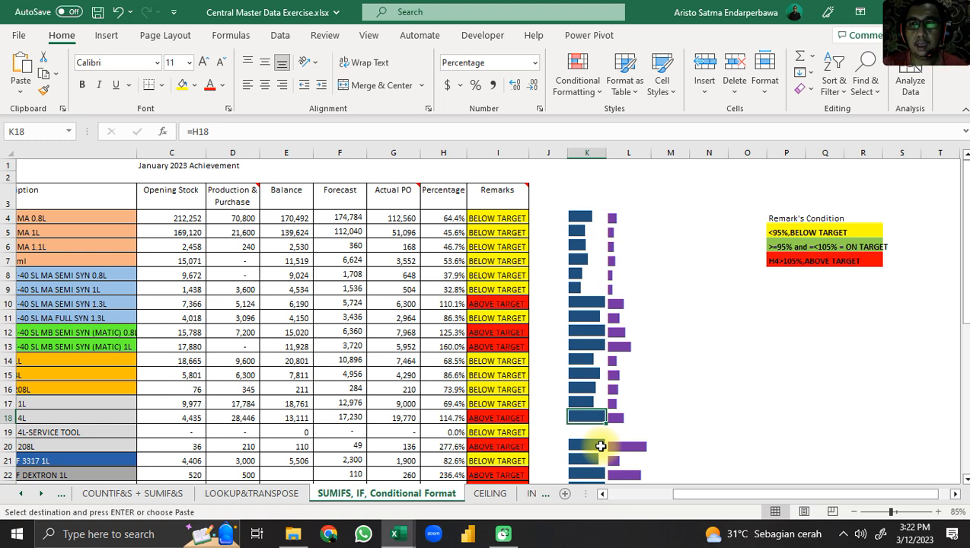
key(Up)
key(Up)
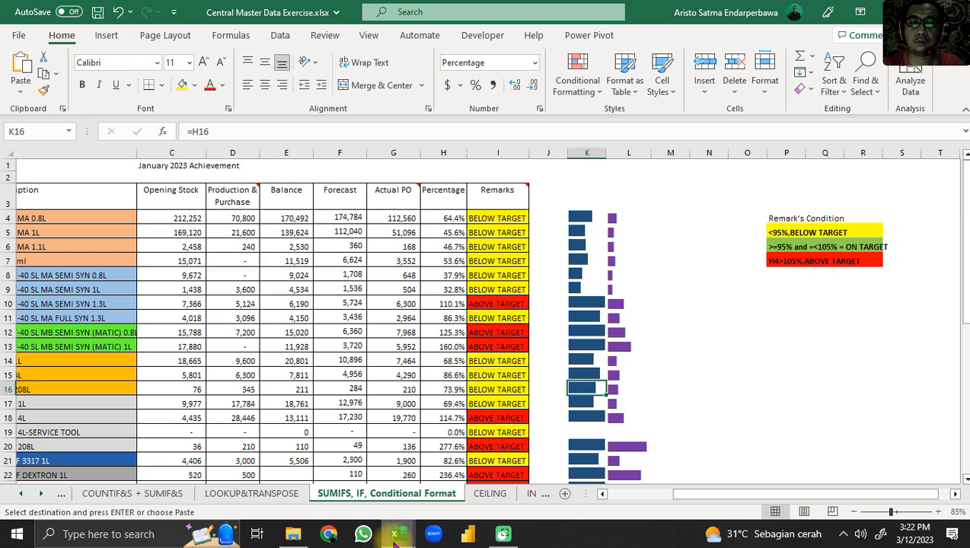
mouse_move(394, 538)
click(586, 373)
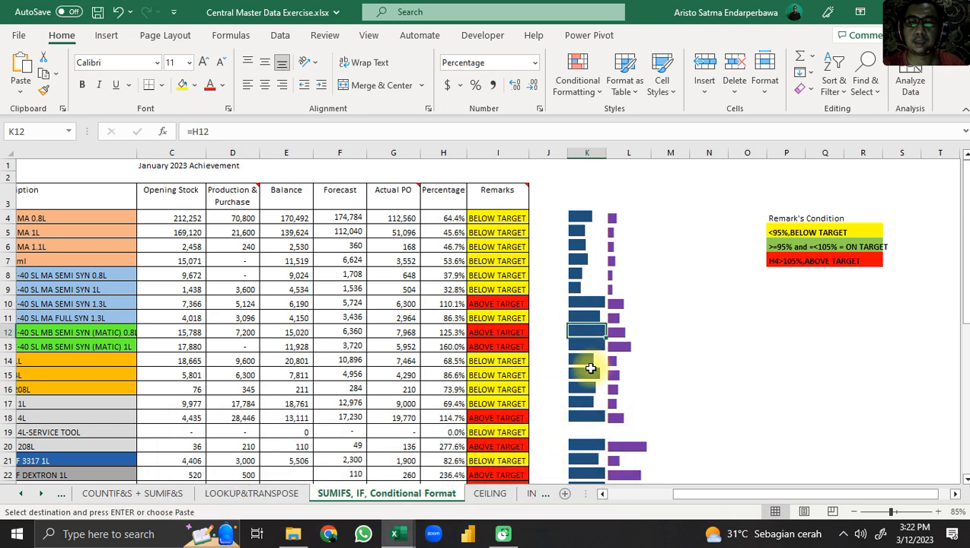
mouse_move(394, 538)
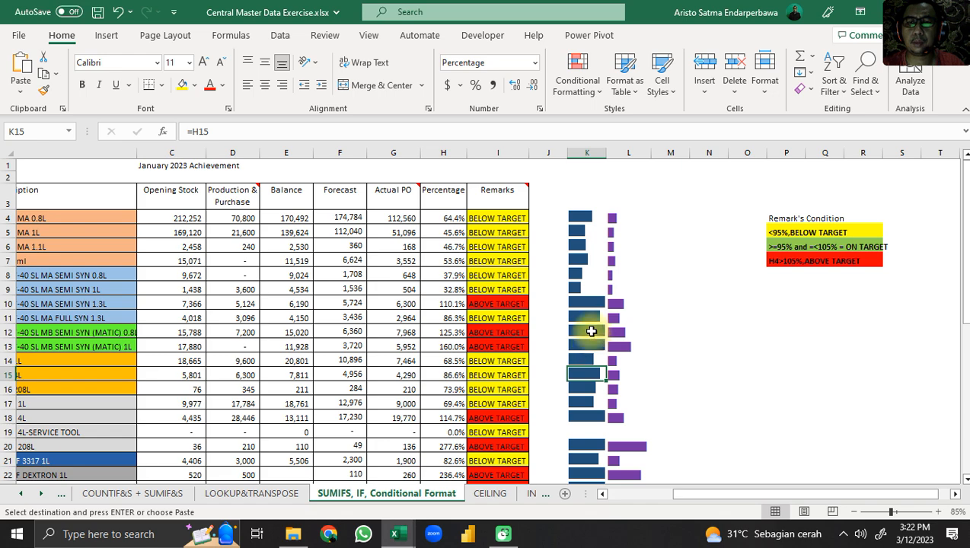
click(585, 360)
click(584, 387)
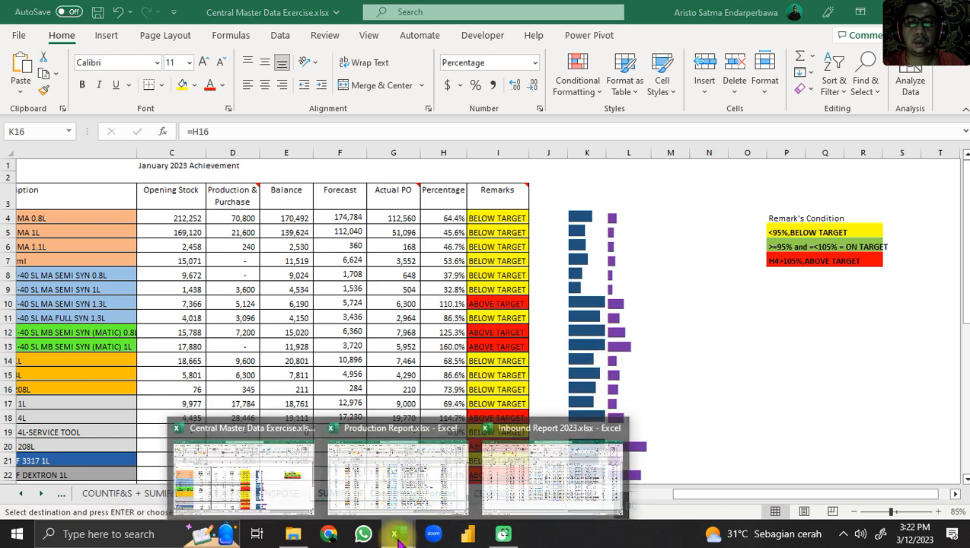
Step: Switch to Inbound Report 2023.xlsx and close it, saving its changes
click(514, 491)
double_click(731, 8)
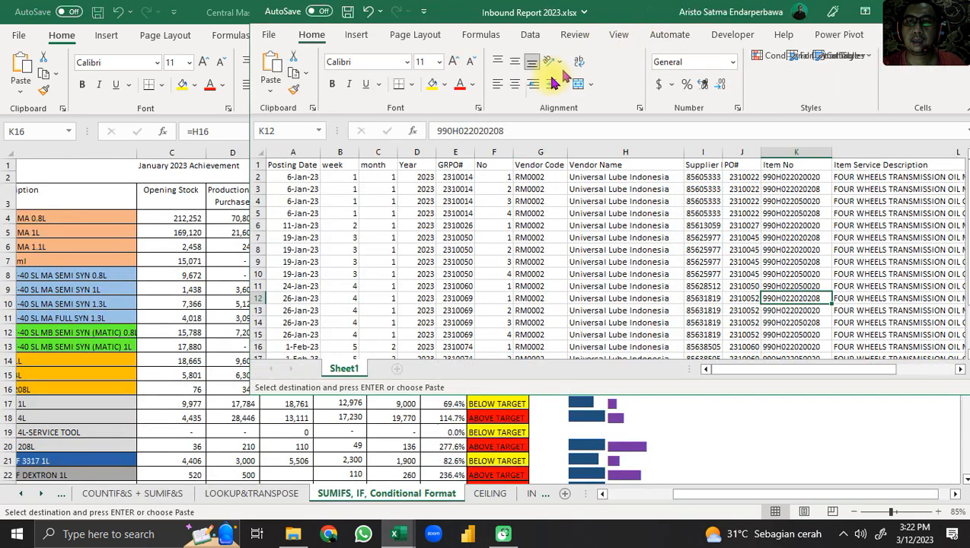
click(783, 97)
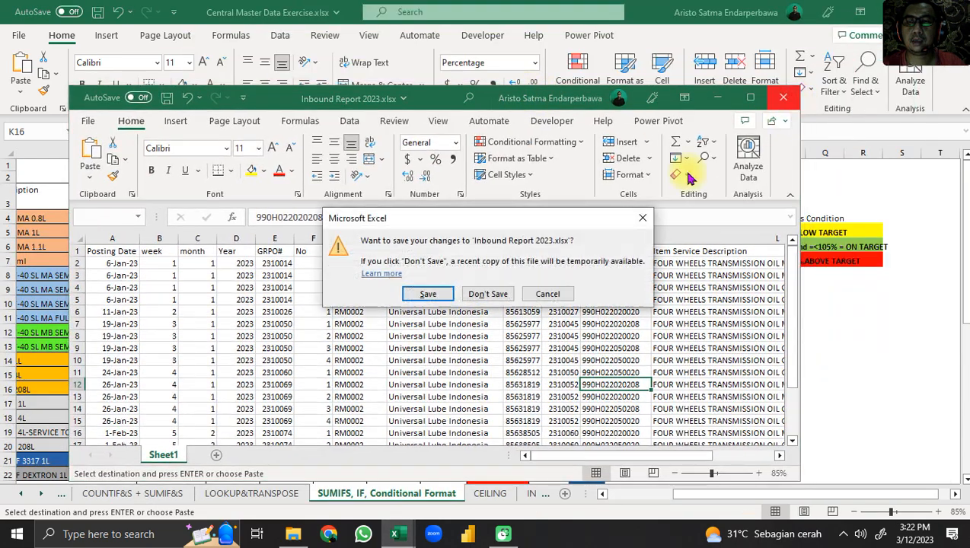
click(428, 294)
Step: Switch to Production Report.xlsx and close it
mouse_move(399, 536)
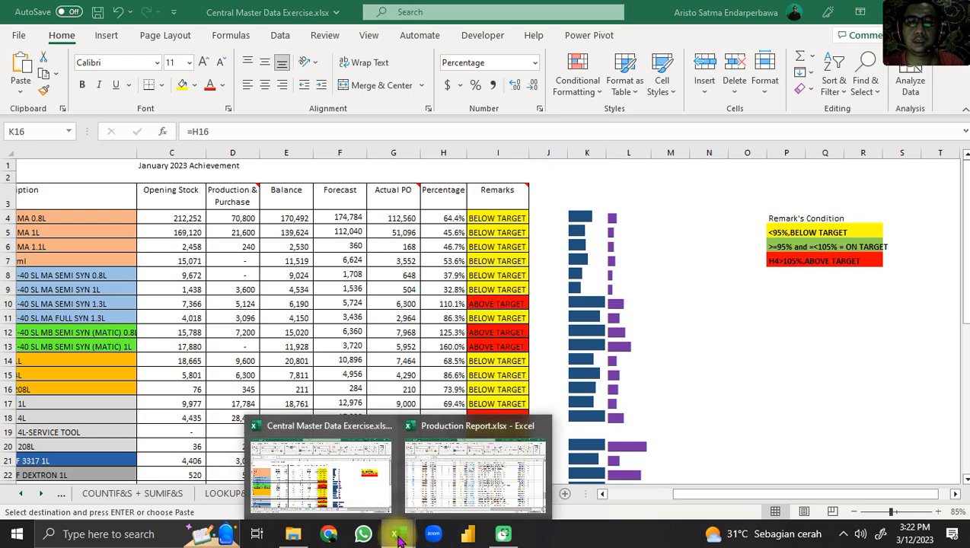
click(609, 474)
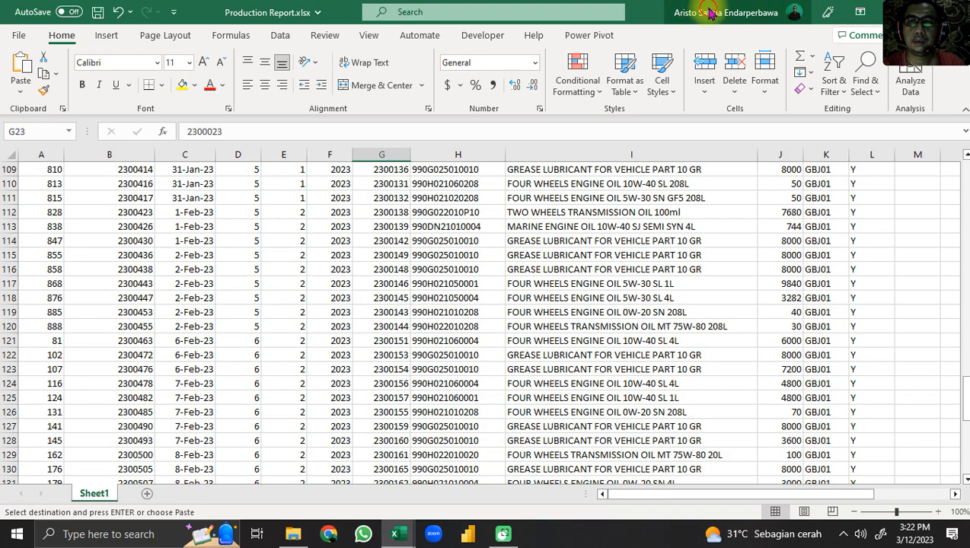
double_click(804, 8)
click(807, 76)
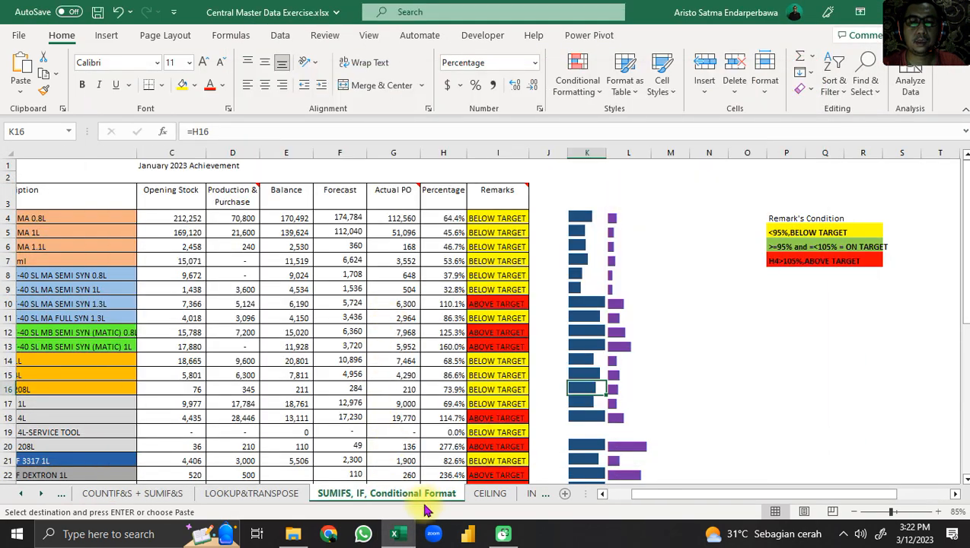
Step: Open the INDEX+MATCH sheet and review its free stock, index buffer stock and remarks columns
click(490, 493)
click(531, 495)
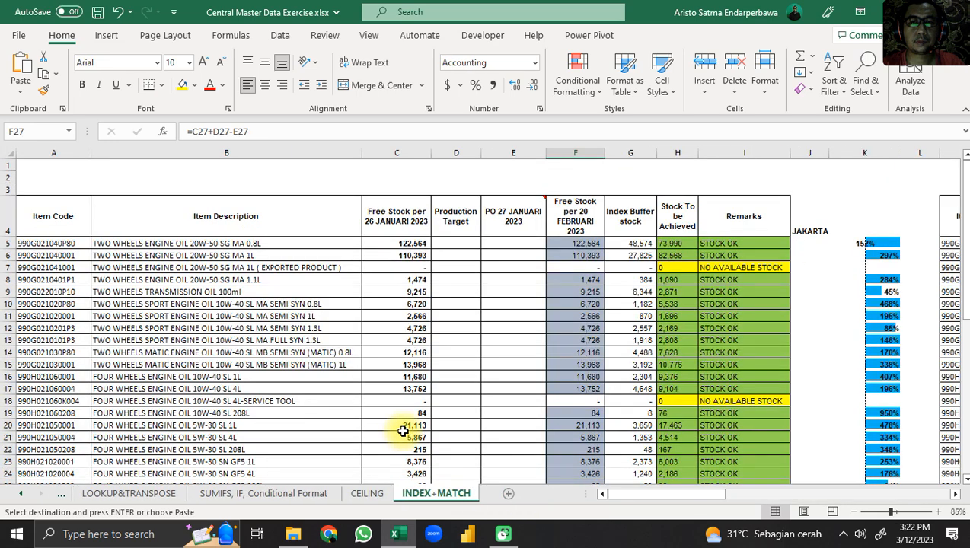
scroll(424, 417, down, 3)
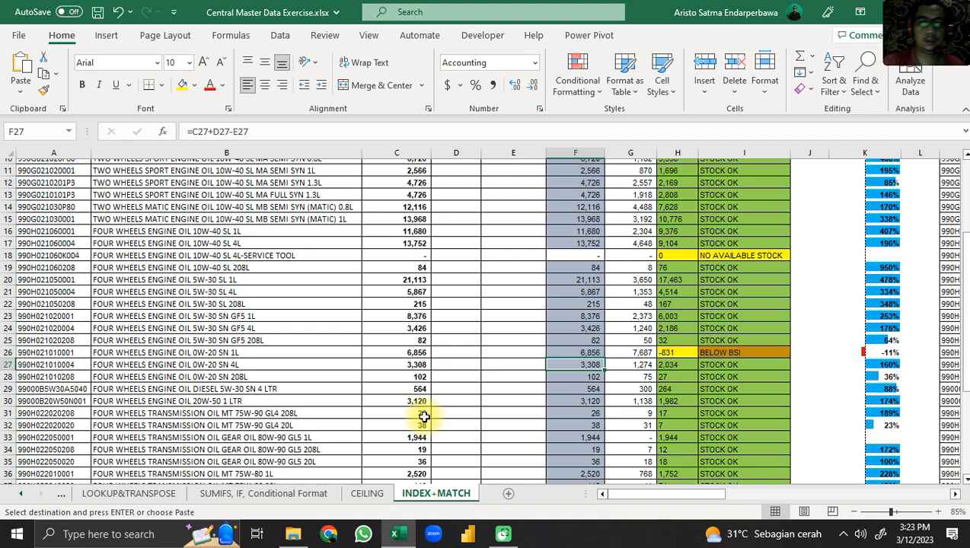
scroll(424, 416, up, 2)
scroll(432, 415, up, 2)
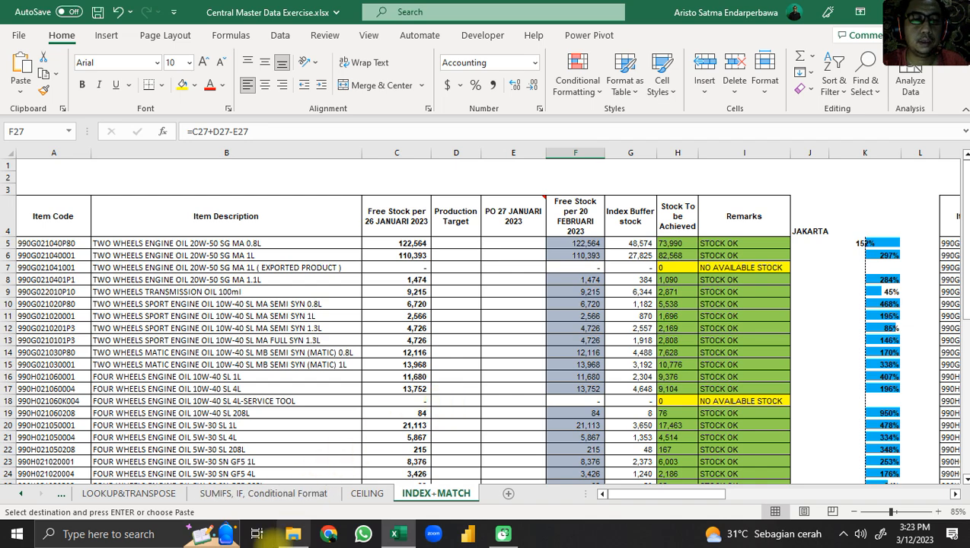
Step: Open Master produk update _ Customer.xlsx from the Exercise 1 folder in File Explorer
click(293, 534)
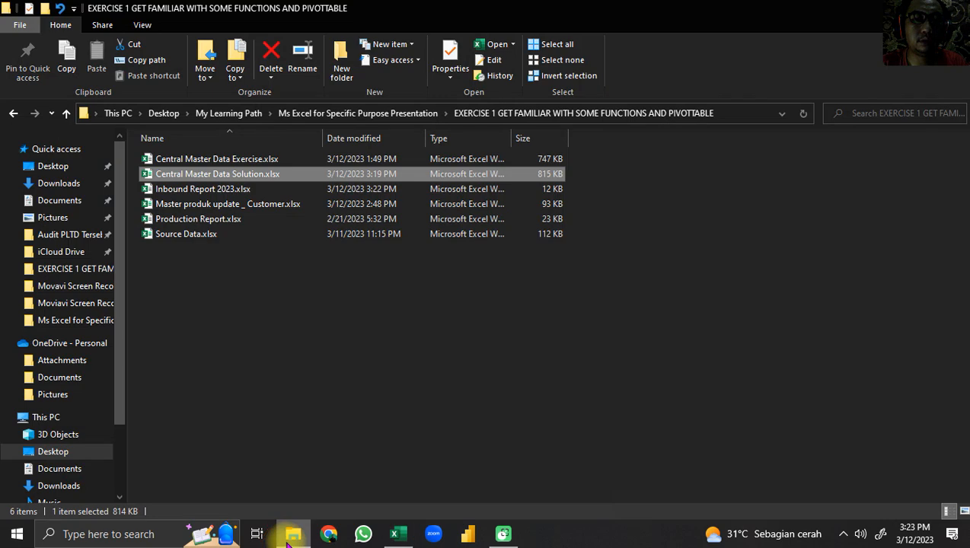
click(216, 220)
click(223, 206)
key(alt+Tab)
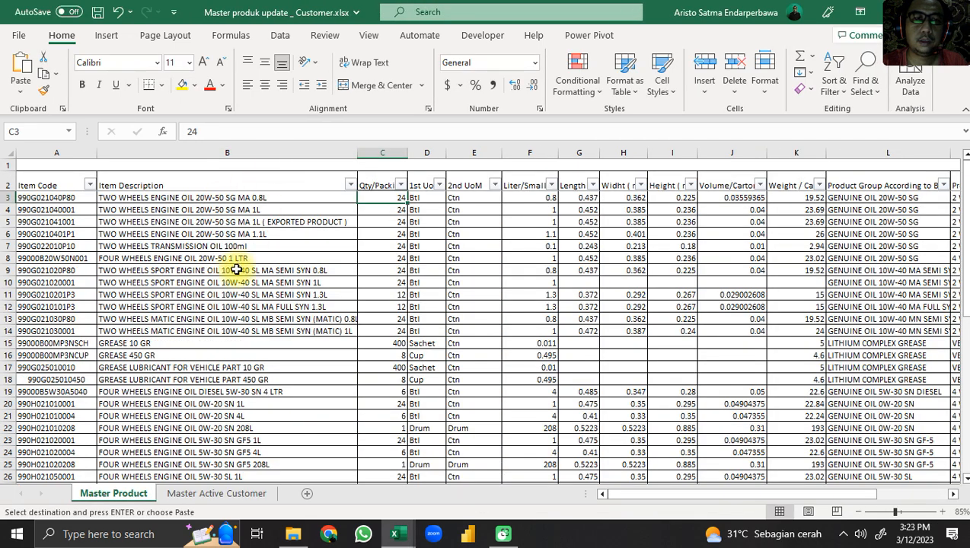
Step: Examine the Master Product columns from item code and description through unit of measure and dimensions to product group
click(236, 262)
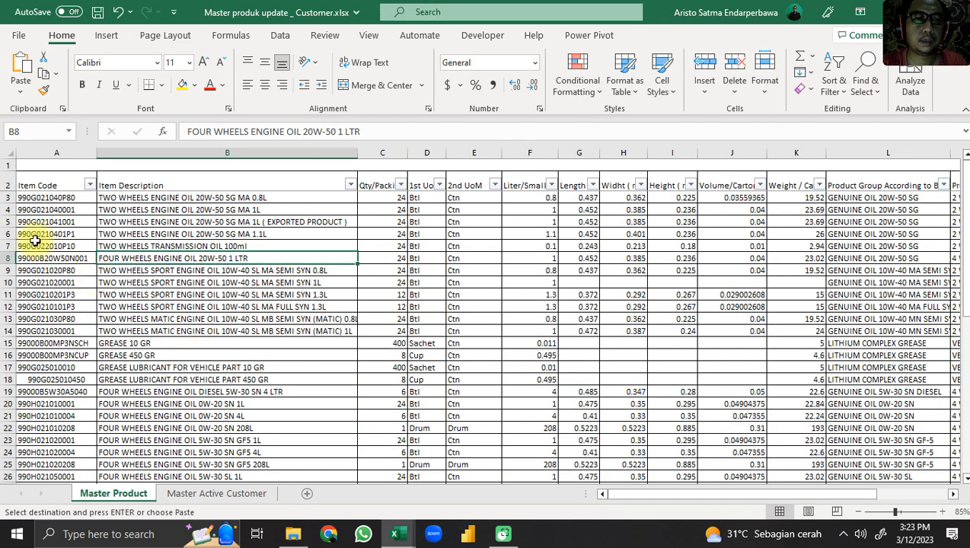
click(54, 185)
click(54, 232)
click(52, 185)
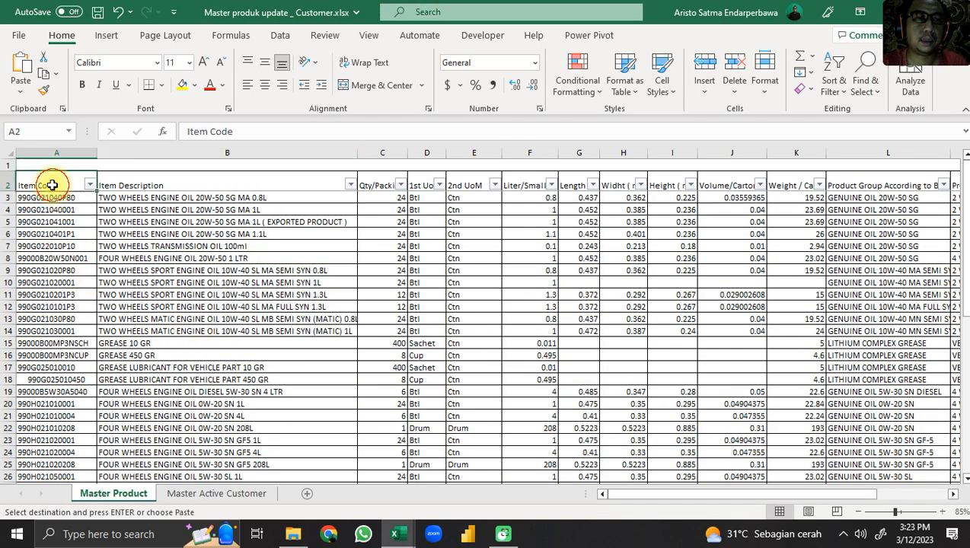
drag(50, 211, 255, 231)
click(463, 249)
click(670, 282)
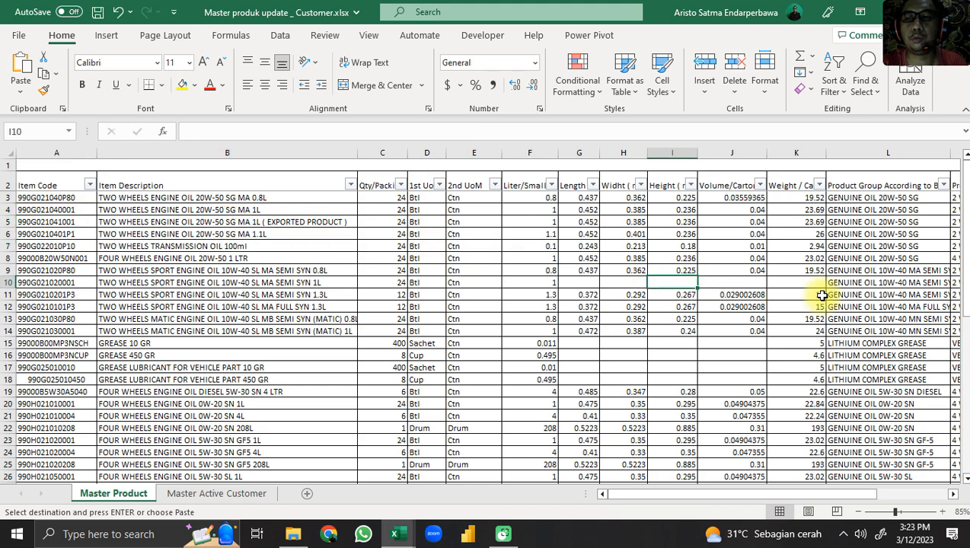
drag(814, 295, 852, 297)
click(938, 310)
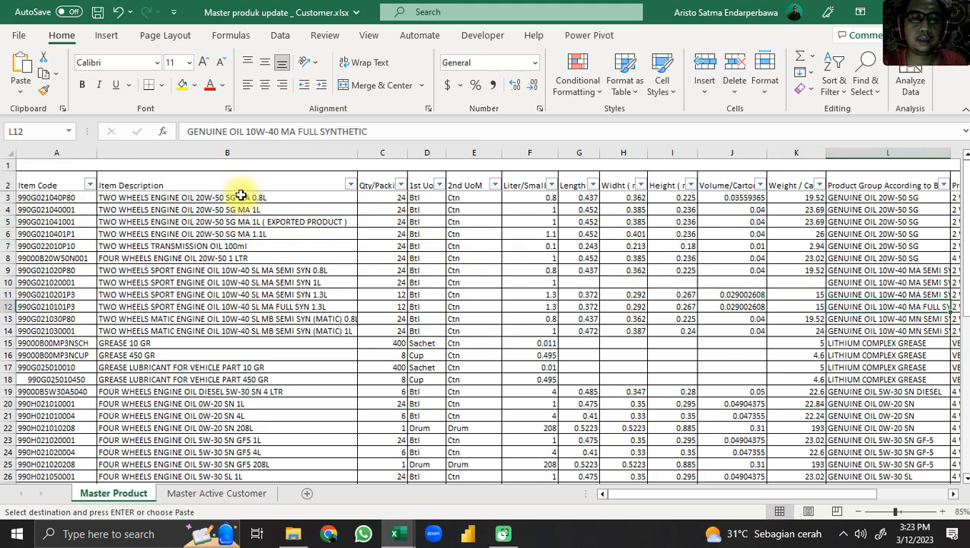
Step: Restore the Master produk update _ Customer.xlsx window to a smaller size over the INDEX+MATCH sheet
drag(731, 9, 441, 91)
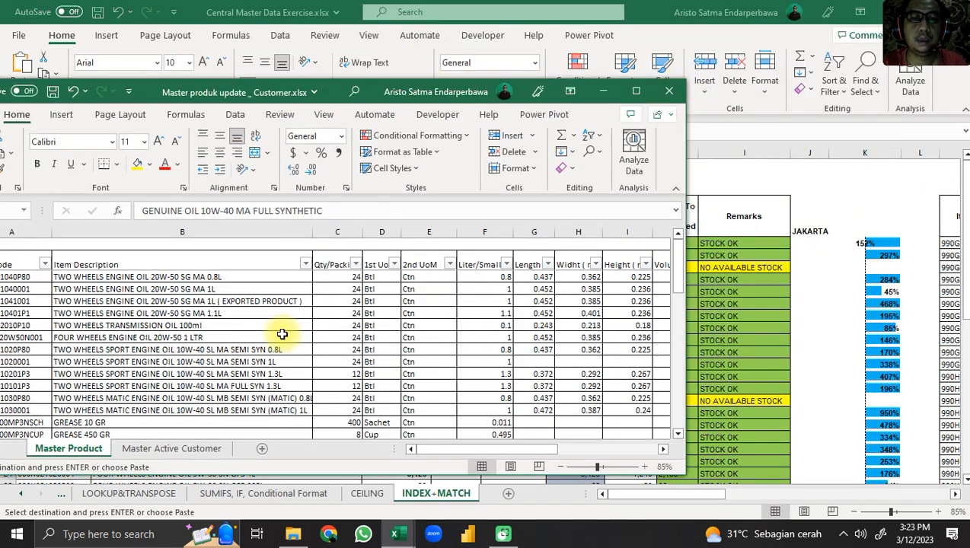
Step: Look over the product columns on the Master Product sheet and close the Master produk update _ Customer workbook
click(32, 310)
click(104, 304)
click(349, 323)
click(431, 323)
click(549, 333)
click(620, 336)
click(512, 340)
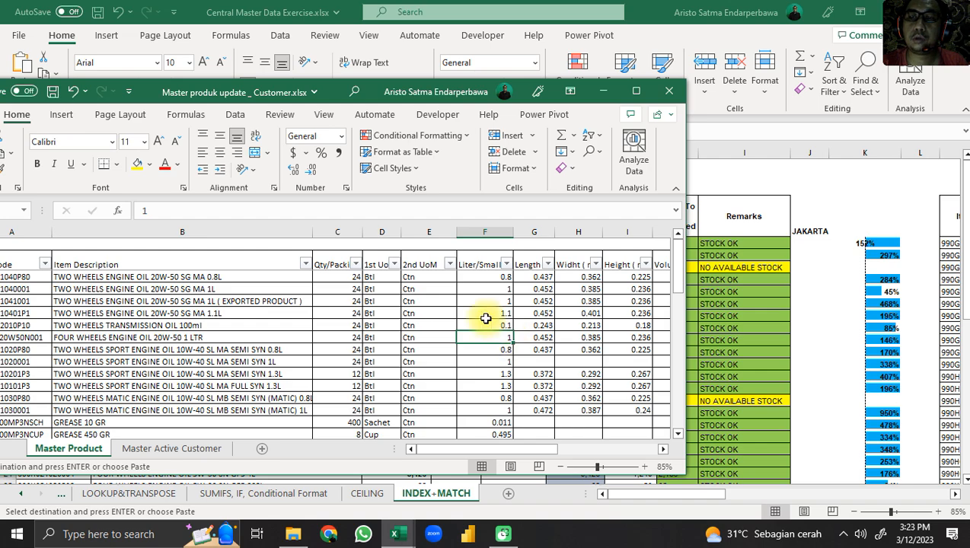
click(668, 90)
Step: Examine the INDEX+MATCH sheet's stock table and read the instruction note on the PO 27 JANUARI 2023 header
scroll(580, 253, down, 4)
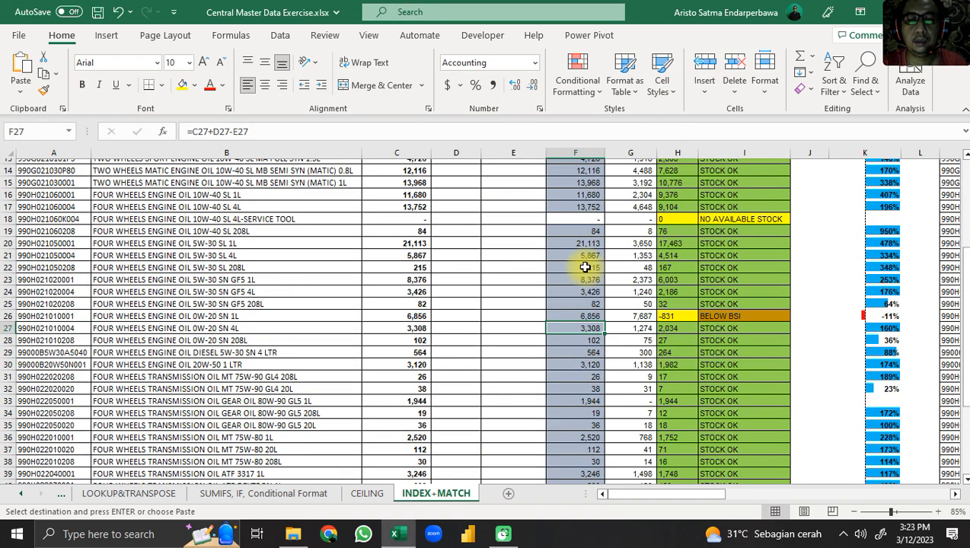
scroll(583, 288, up, 5)
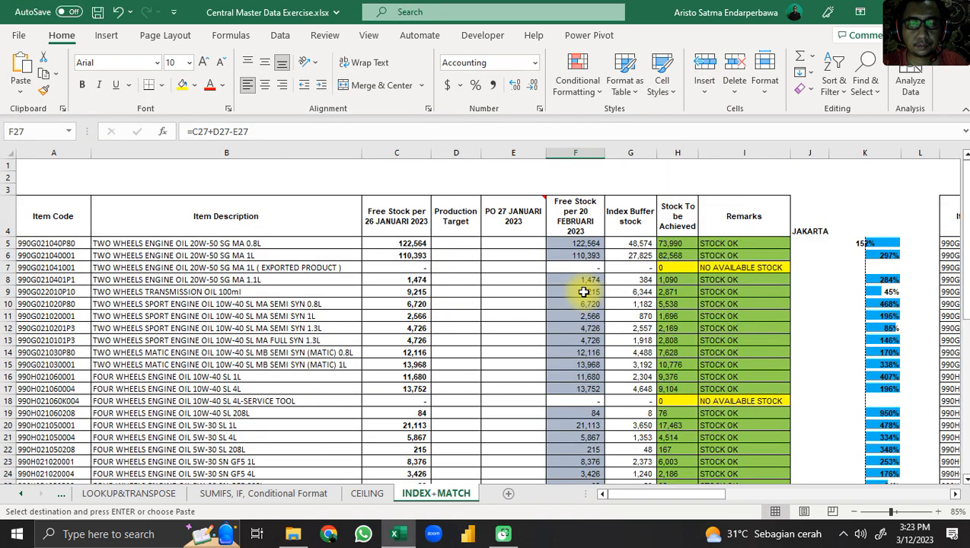
click(510, 244)
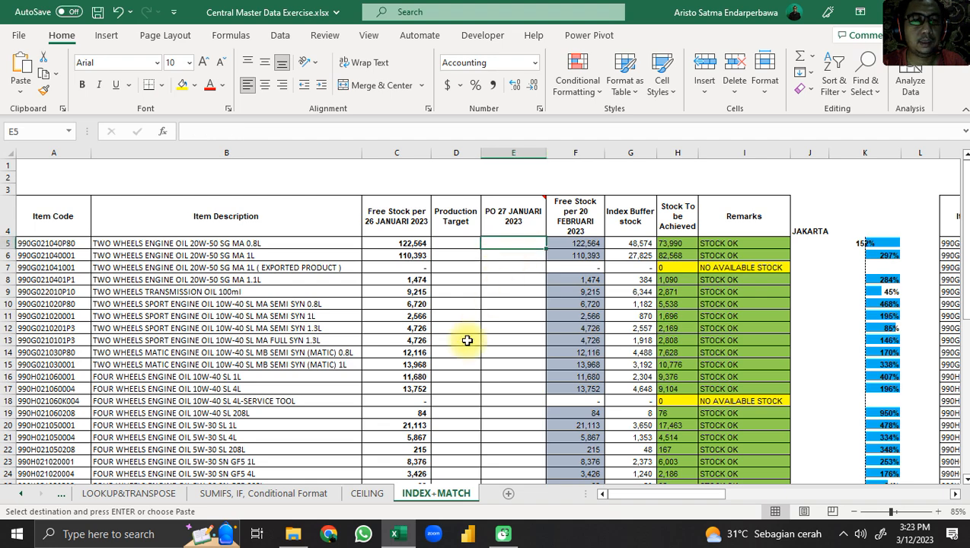
scroll(467, 340, down, 3)
scroll(465, 342, up, 3)
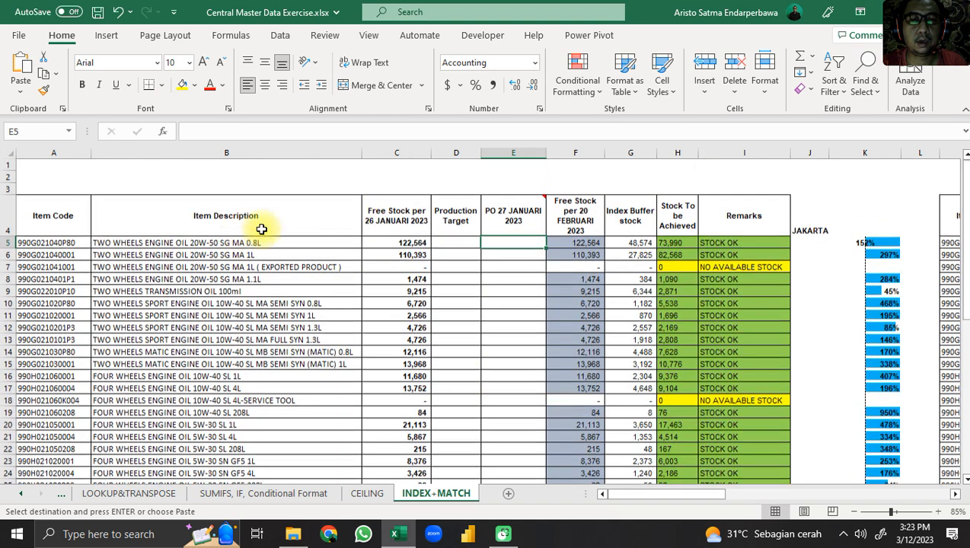
click(504, 225)
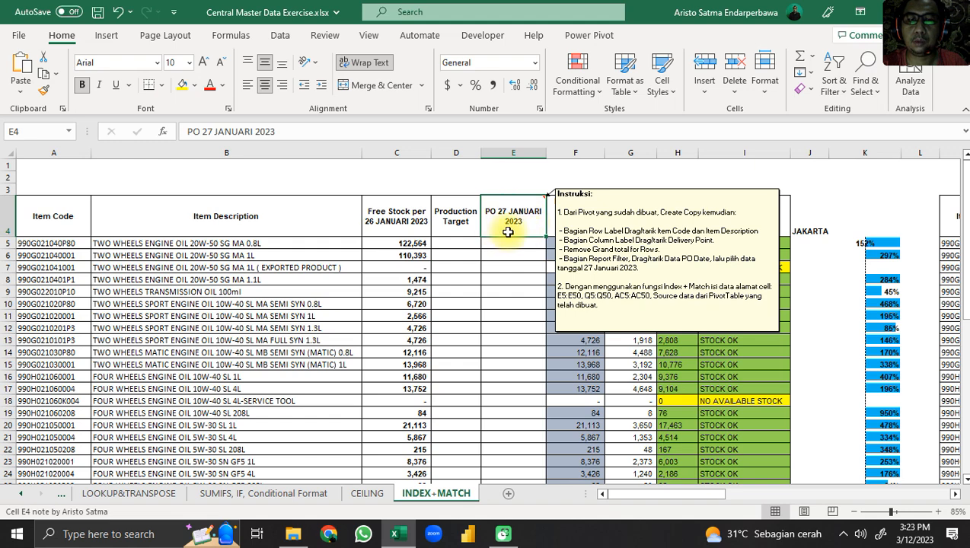
click(811, 229)
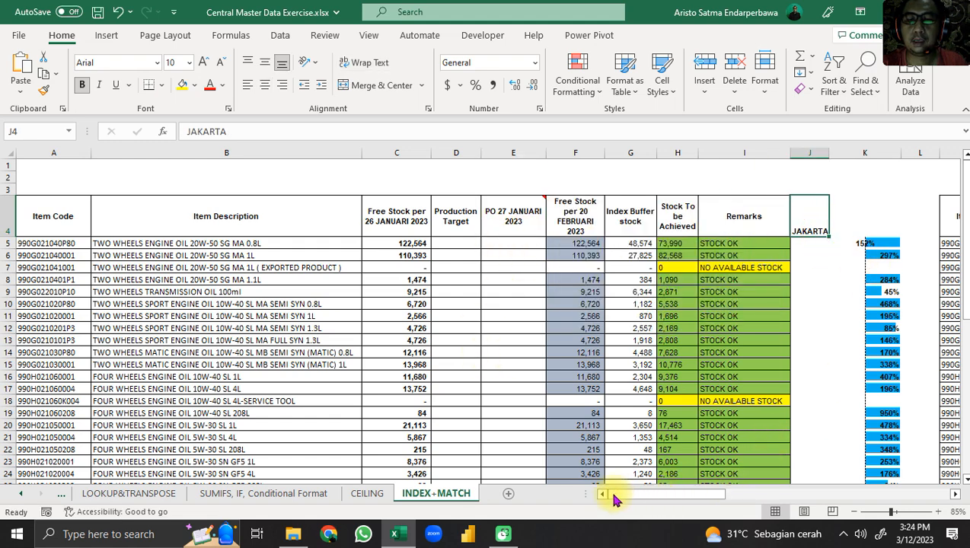
drag(613, 496, 578, 524)
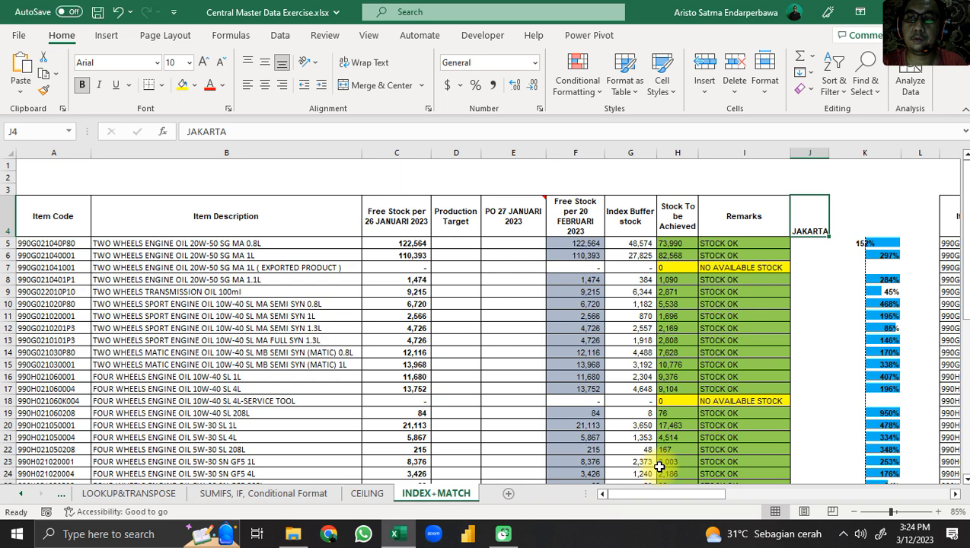
Step: Open the Raw Data sheet and examine its columns from po number through Liter
click(20, 498)
click(21, 499)
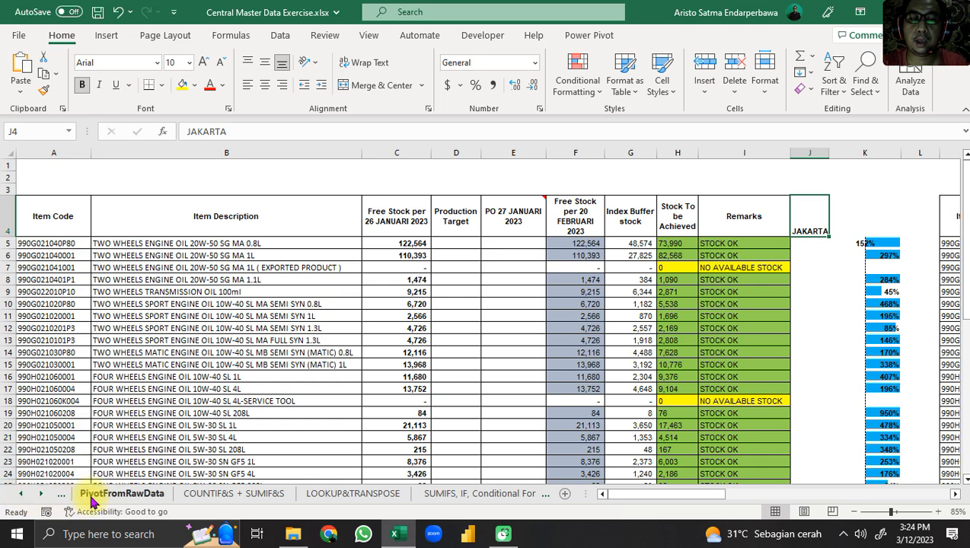
click(22, 498)
click(101, 493)
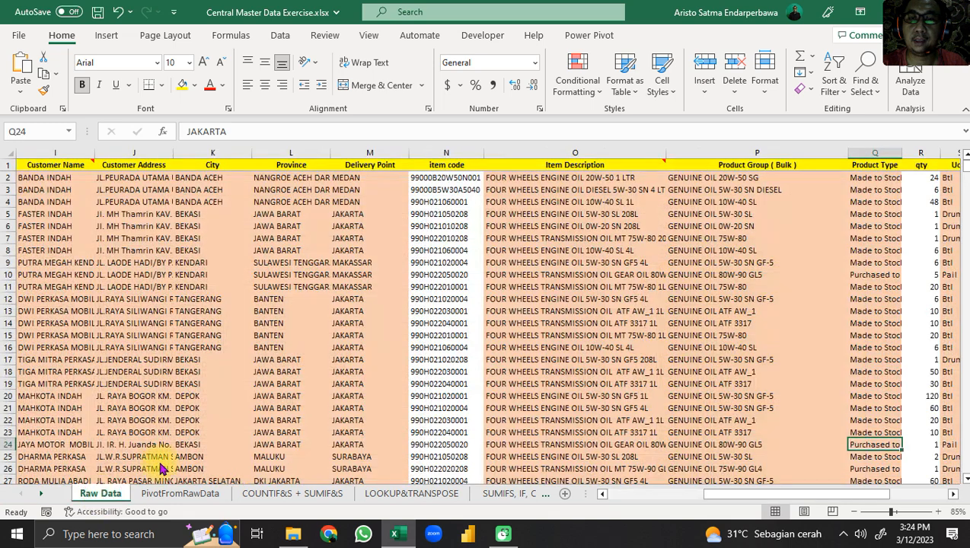
click(542, 276)
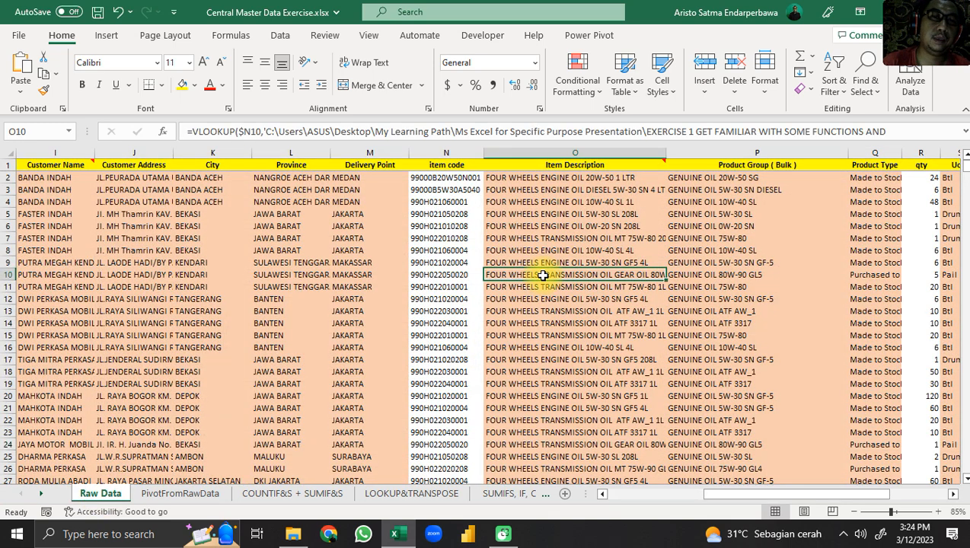
key(Left)
key(Left)
key(Left)
key(Left)
key(Left)
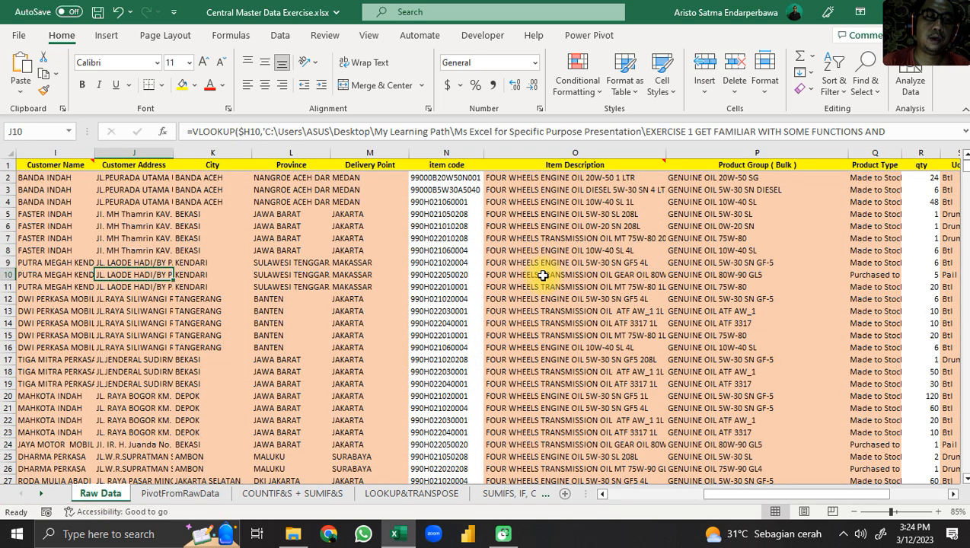
key(Left)
key(Left)
key(Left)
key(Left)
key(Right)
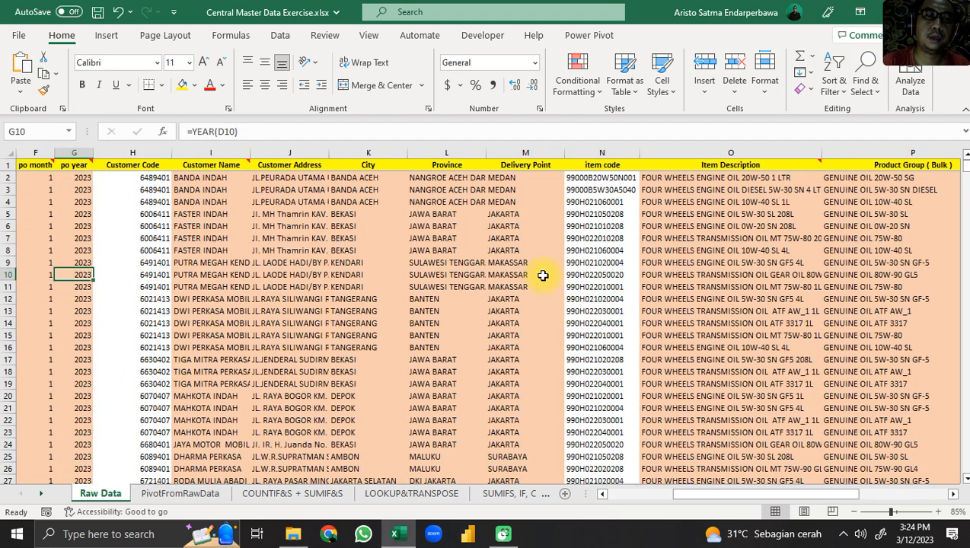
key(Right)
key(Right)
key(Right)
key(Right)
key(Right)
key(Left)
key(Left)
key(Left)
key(Right)
key(Right)
key(Right)
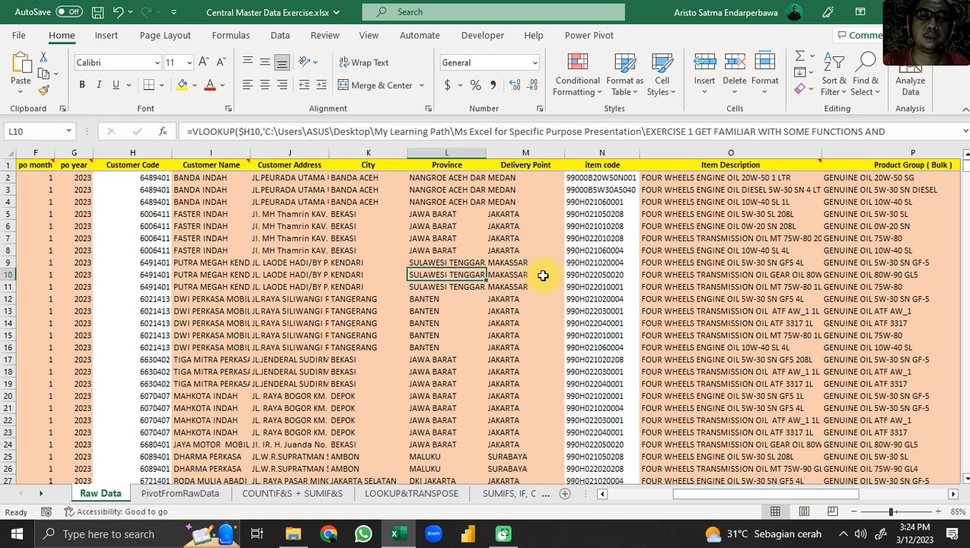
key(Right)
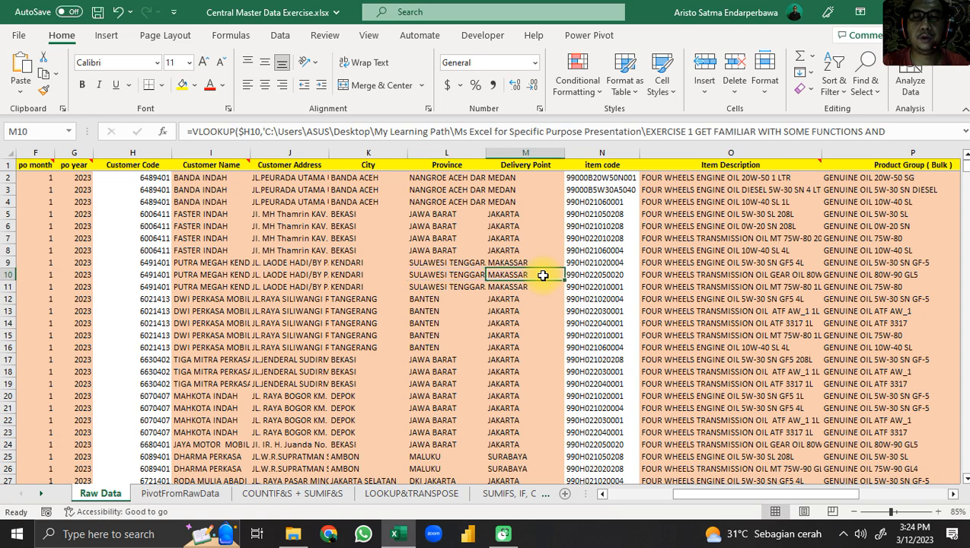
key(Right)
key(Right)
key(Right)
key(Right)
key(Right)
key(Right)
key(Right)
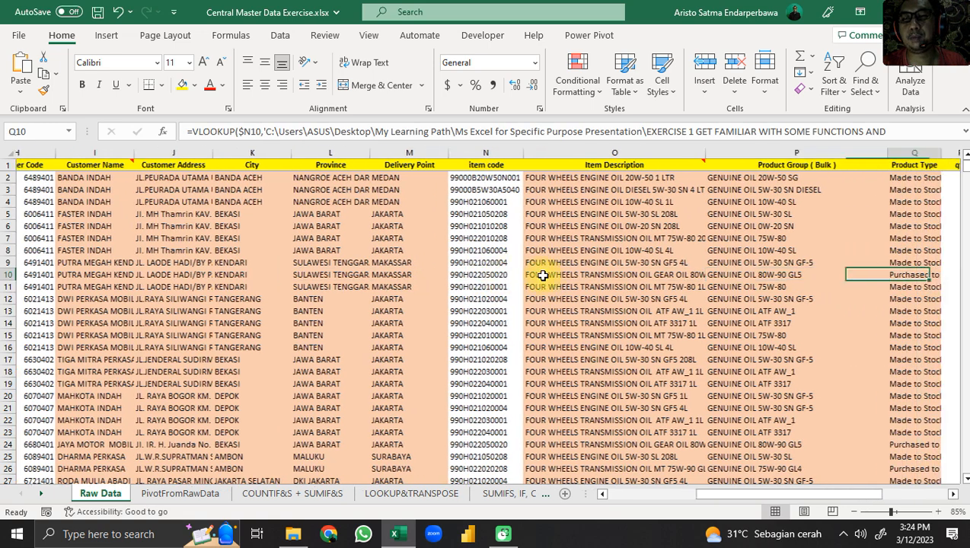
key(Right)
key(Right)
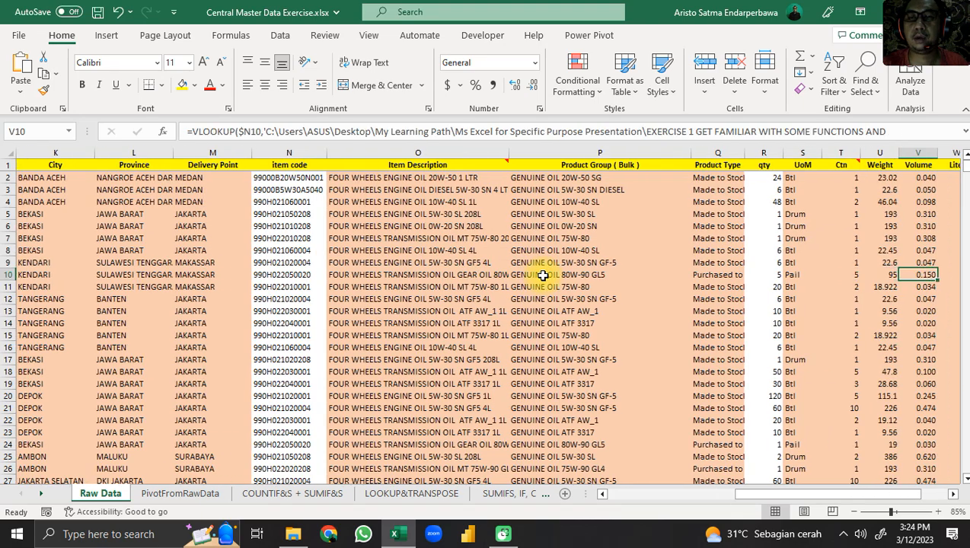
key(Right)
key(Left)
key(Left)
key(Left)
key(Left)
key(Left)
key(Left)
key(Left)
key(Left)
key(Left)
key(Left)
key(Left)
key(Left)
key(Left)
key(Left)
key(Left)
key(Left)
key(Left)
key(Left)
key(Left)
key(Left)
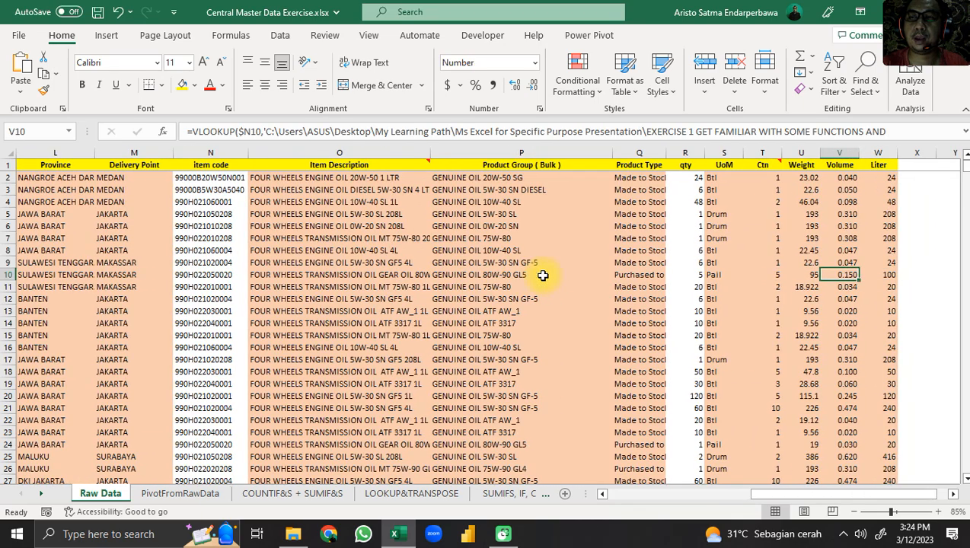
key(Left)
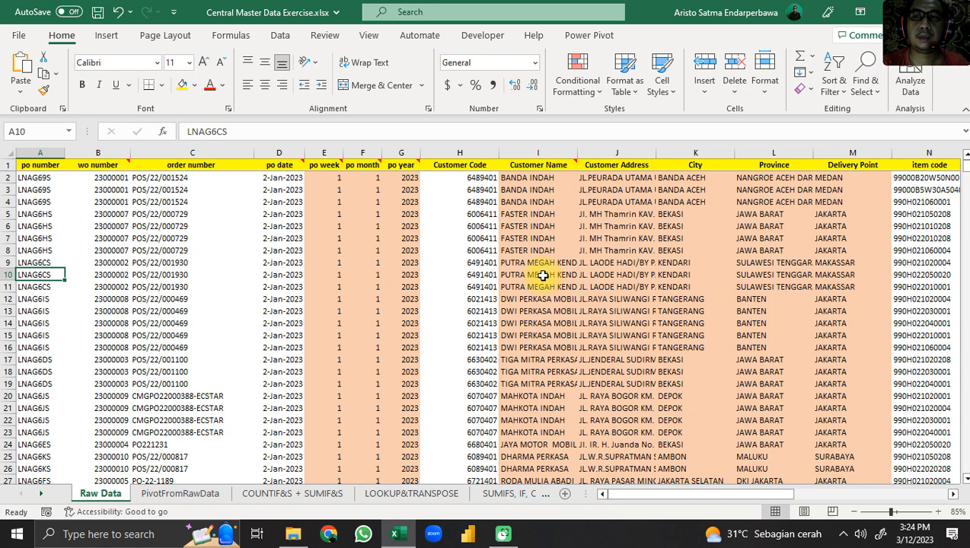
key(Right)
key(Right)
key(Right)
key(Right)
key(Right)
key(Right)
key(Right)
key(Right)
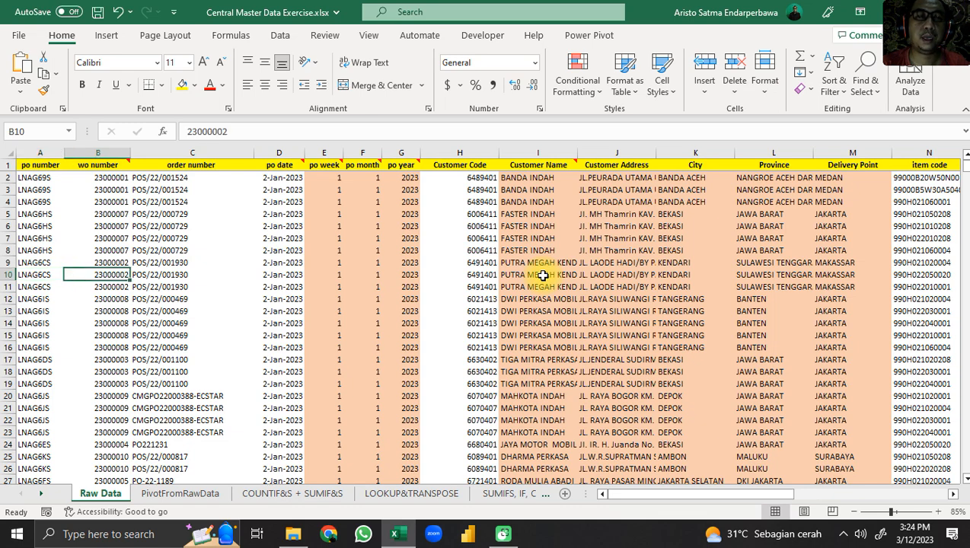
key(Right)
key(Right)
key(Right)
key(Right)
key(Right)
key(Right)
key(Right)
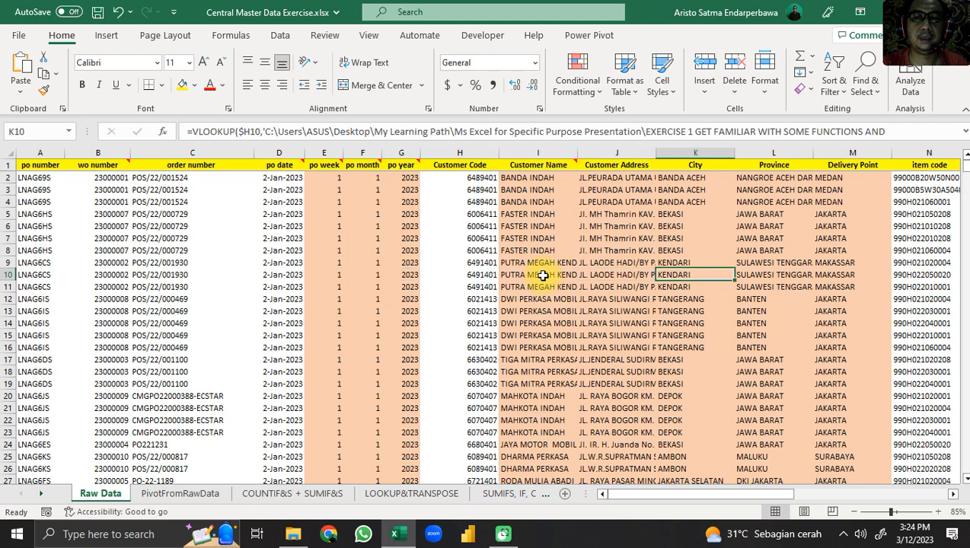
key(Right)
key(Right)
key(Right)
key(Right)
key(Right)
key(Right)
key(Right)
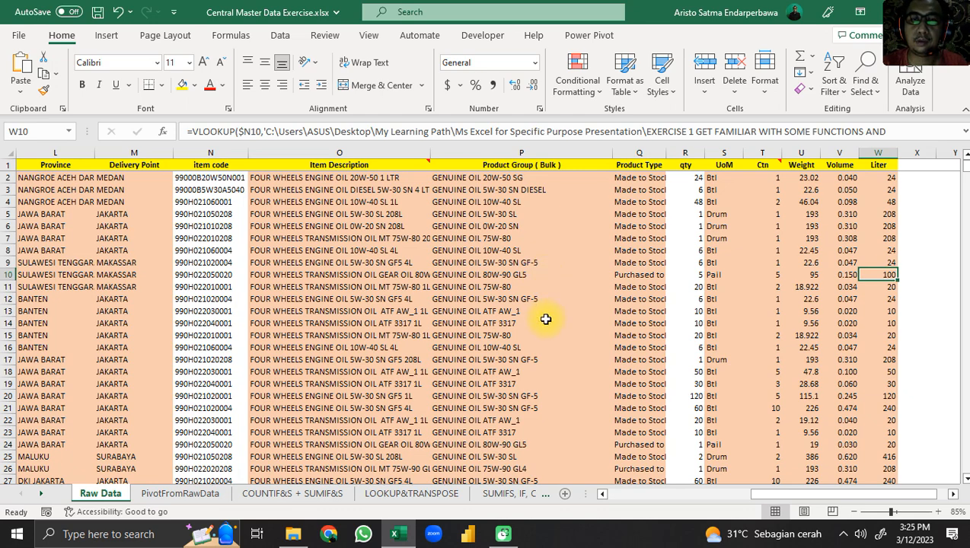
Step: Create a PivotTable on a new worksheet from the Raw Data range $A$1:$W$15000
click(40, 495)
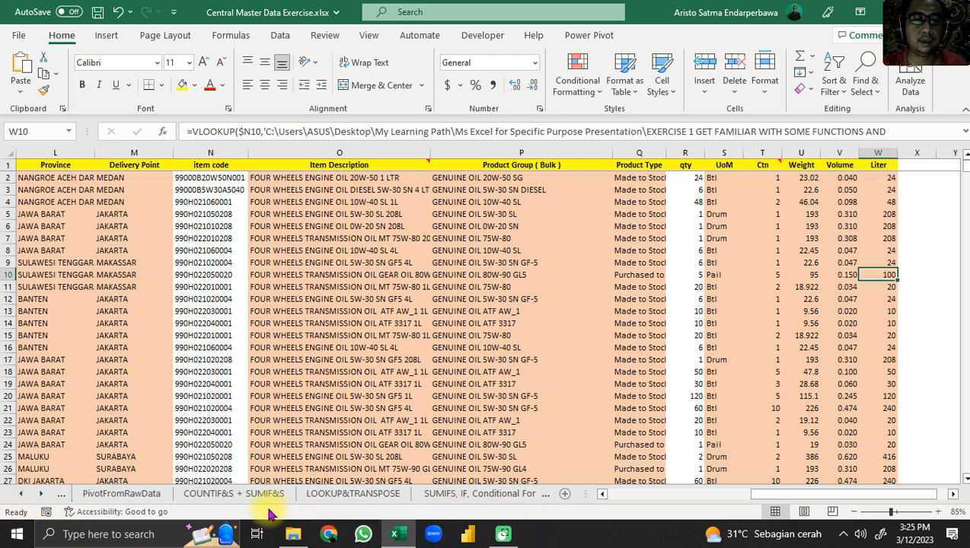
click(256, 347)
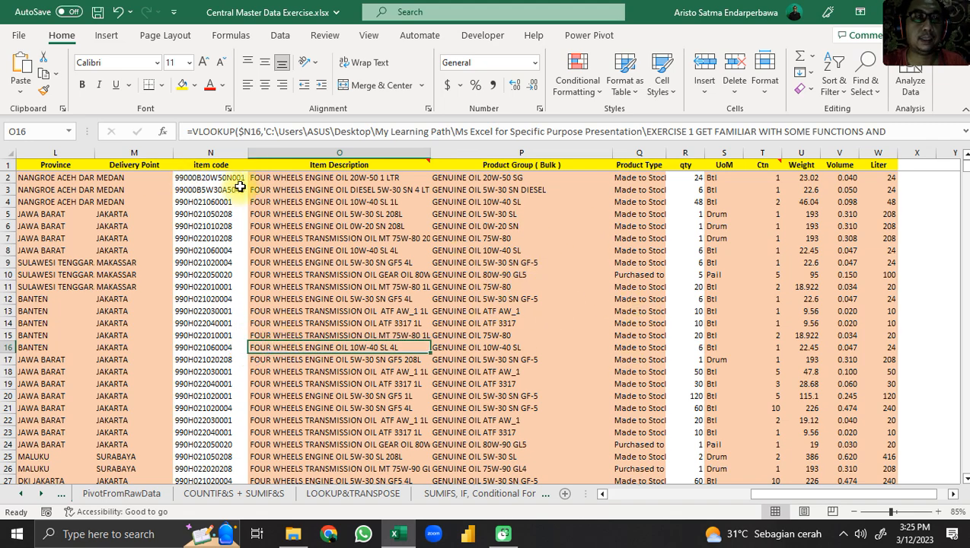
click(58, 226)
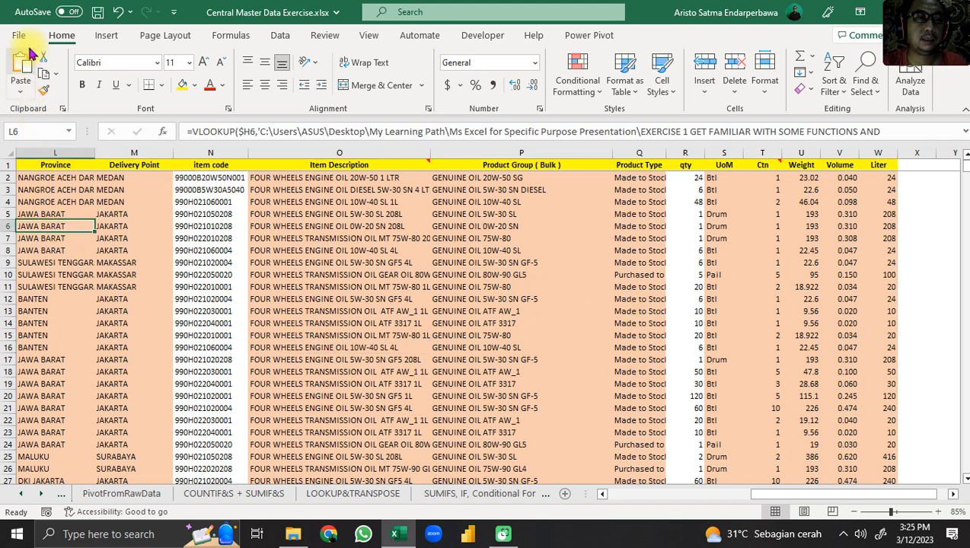
click(106, 36)
click(26, 85)
click(34, 113)
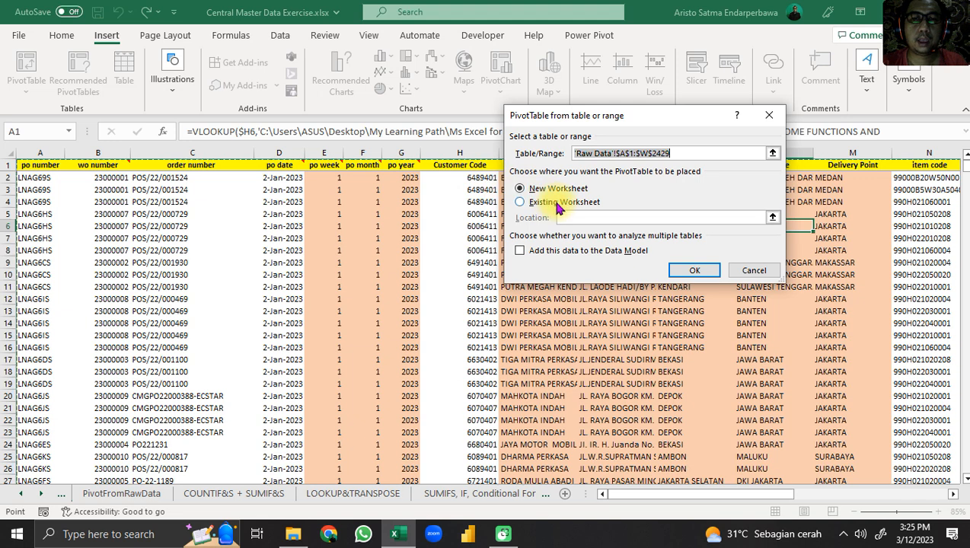
click(685, 154)
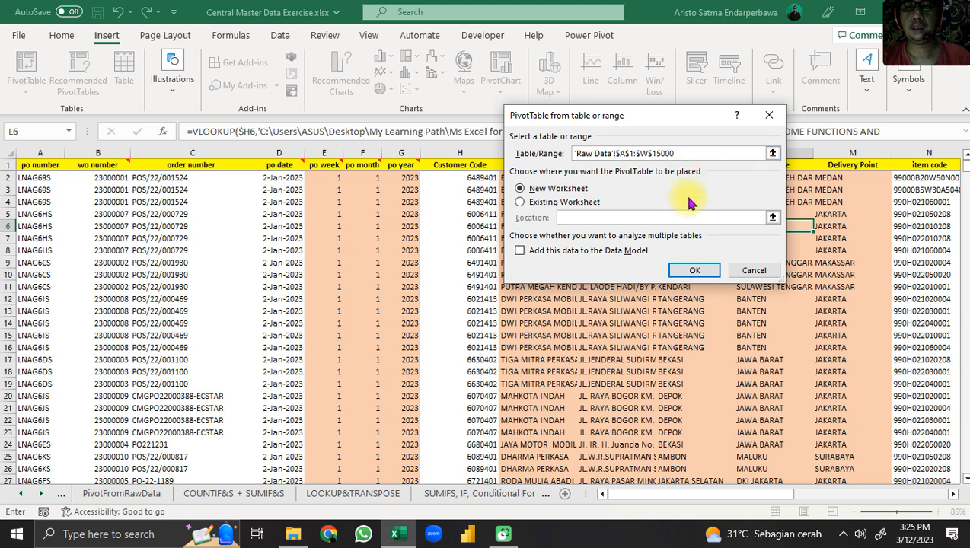
click(692, 274)
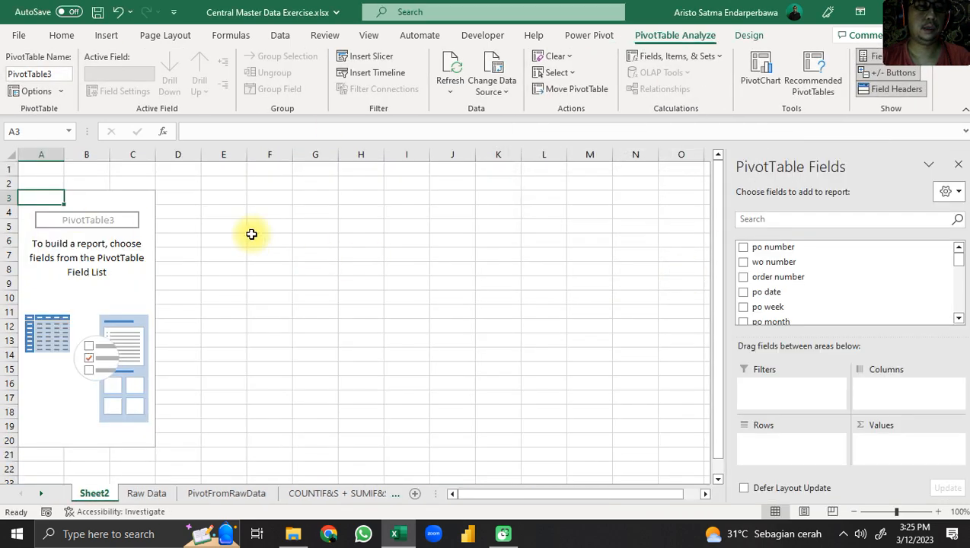
Step: Rename the new PivotTable worksheet as Delivery Point
double_click(93, 494)
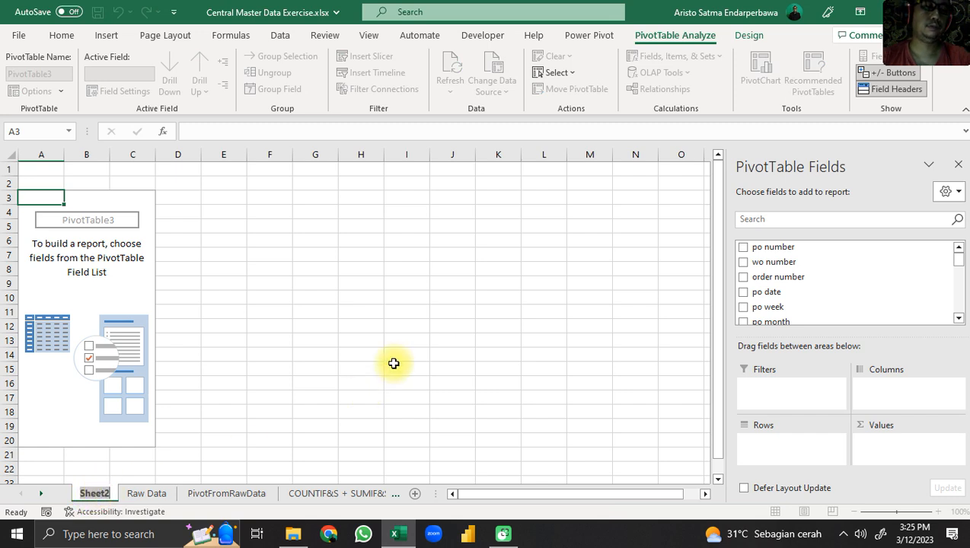
text(Delivery Point)
key(Return)
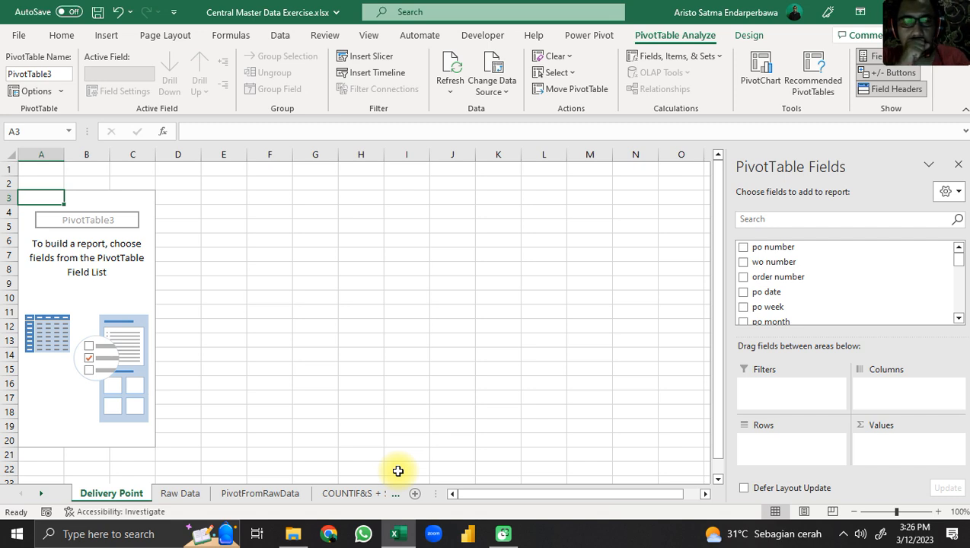
Step: Move the Delivery Point sheet between the CEILING and INDEX+MATCH sheets
click(210, 354)
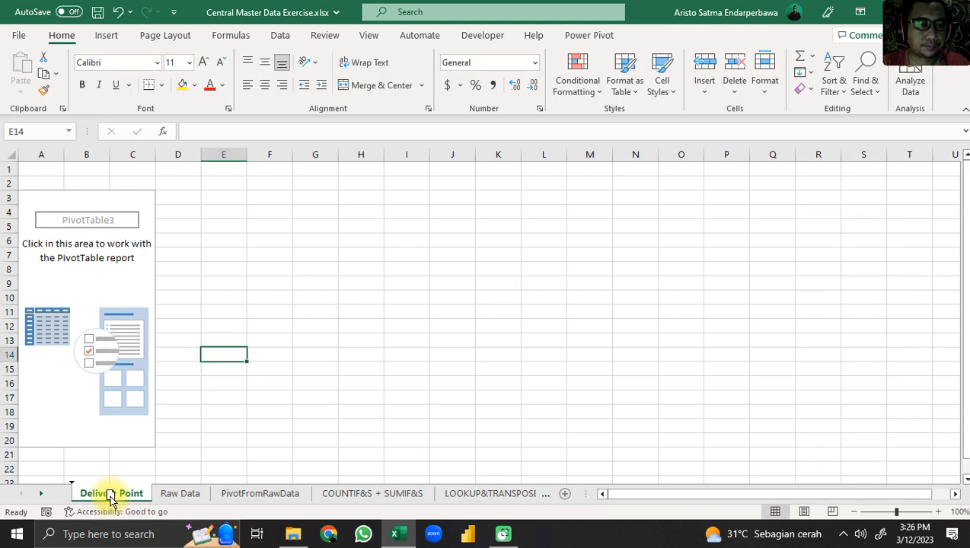
mouse_move(112, 498)
mouse_down()
mouse_move(259, 486)
mouse_move(543, 494)
mouse_up()
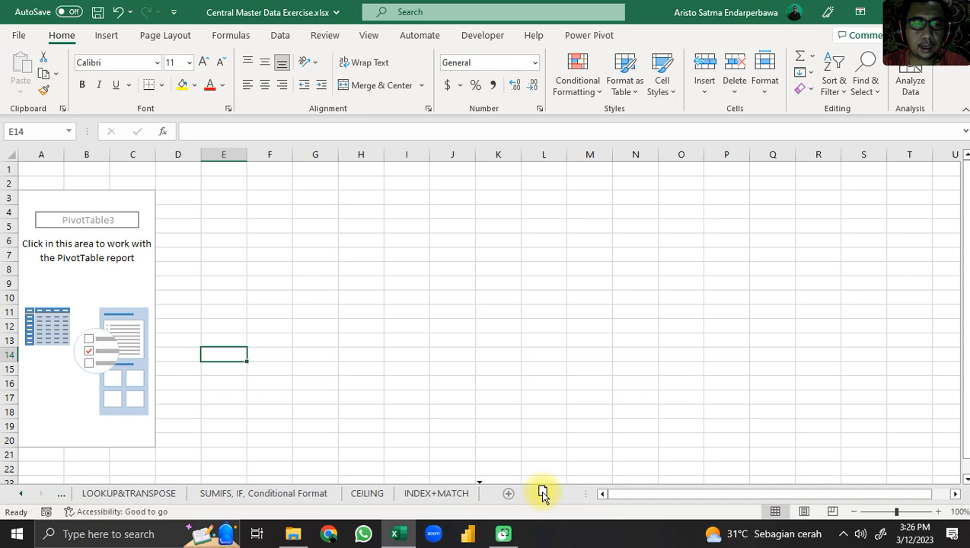
drag(444, 501, 441, 501)
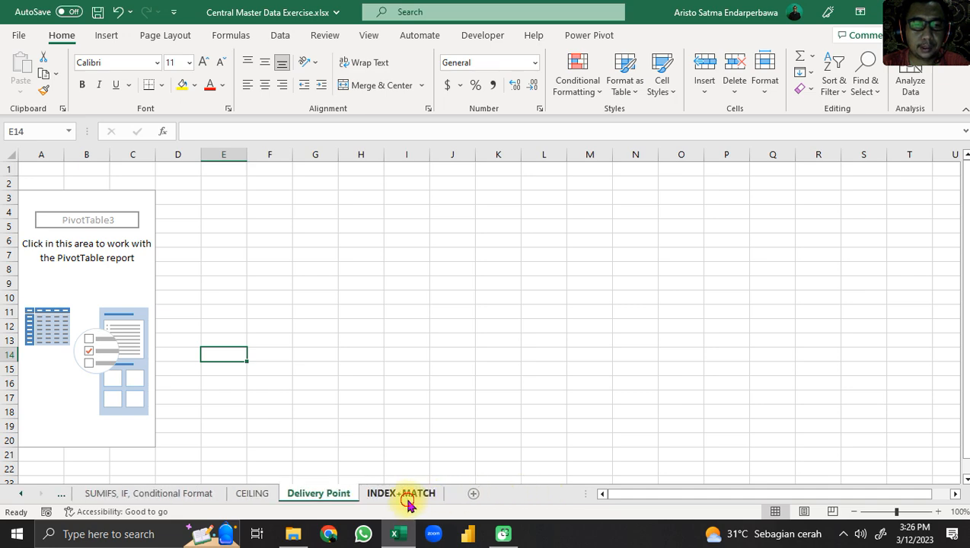
Step: Return to the INDEX+MATCH sheet and look through the item rows of its stock table
click(377, 503)
scroll(368, 500, down, 6)
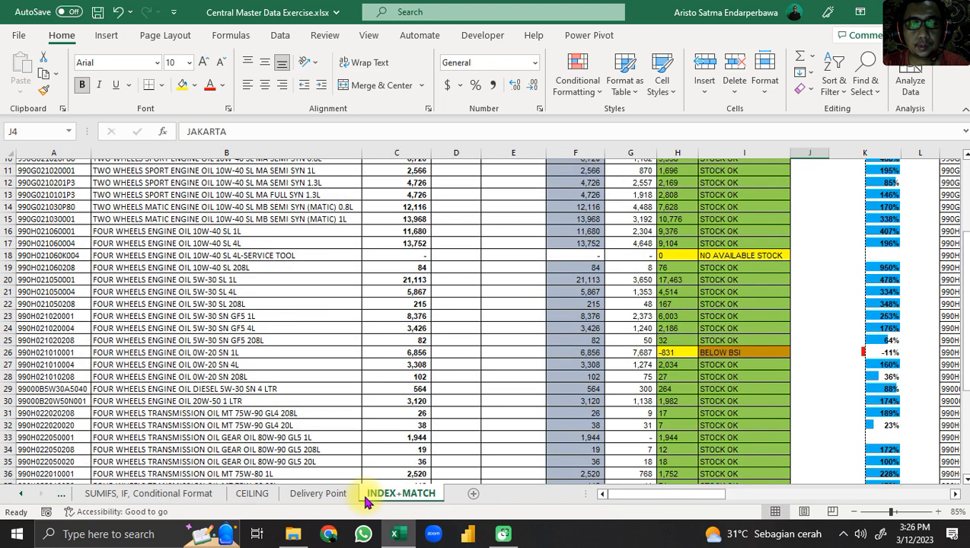
scroll(367, 501, up, 6)
scroll(367, 501, down, 10)
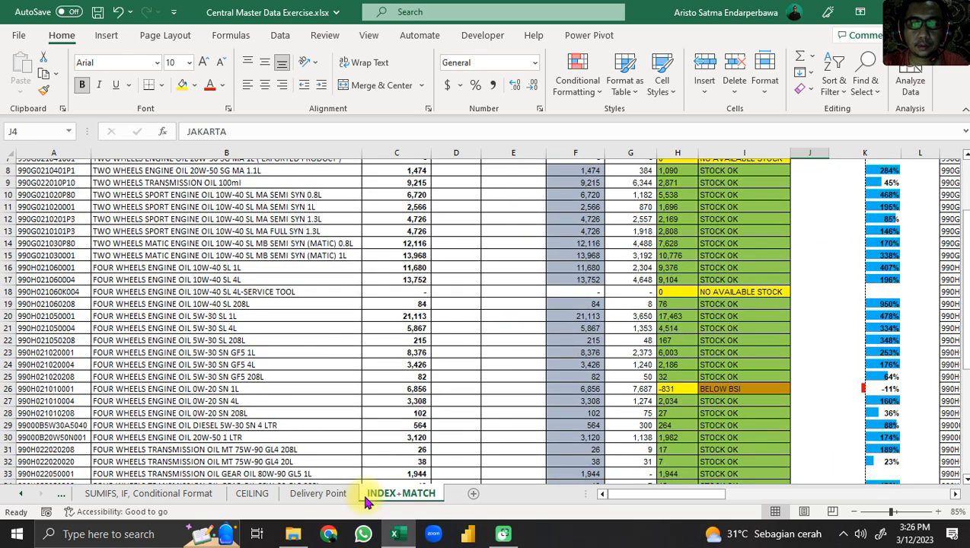
Step: Add the item code and Item Description fields as rows of the PivotTable on the Delivery Point sheet
scroll(368, 500, up, 4)
click(332, 503)
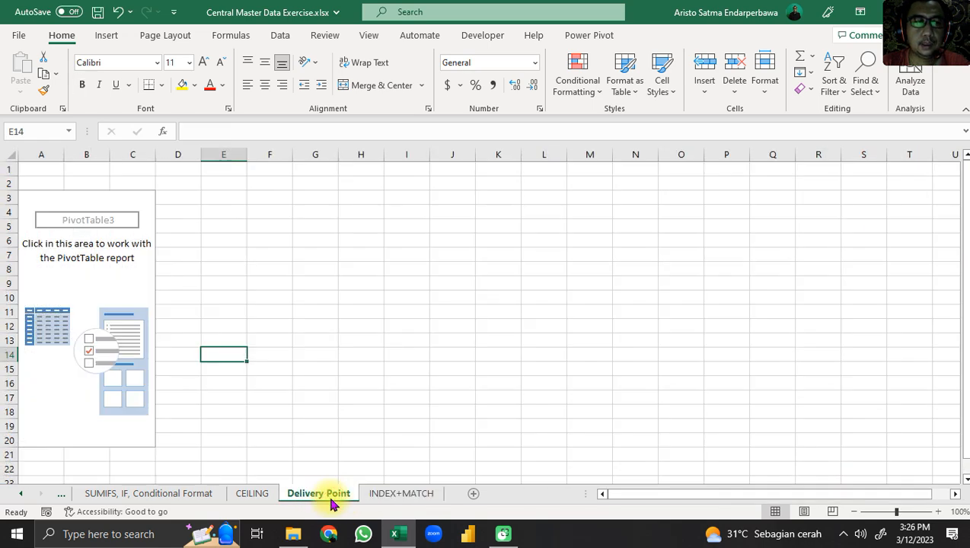
click(55, 259)
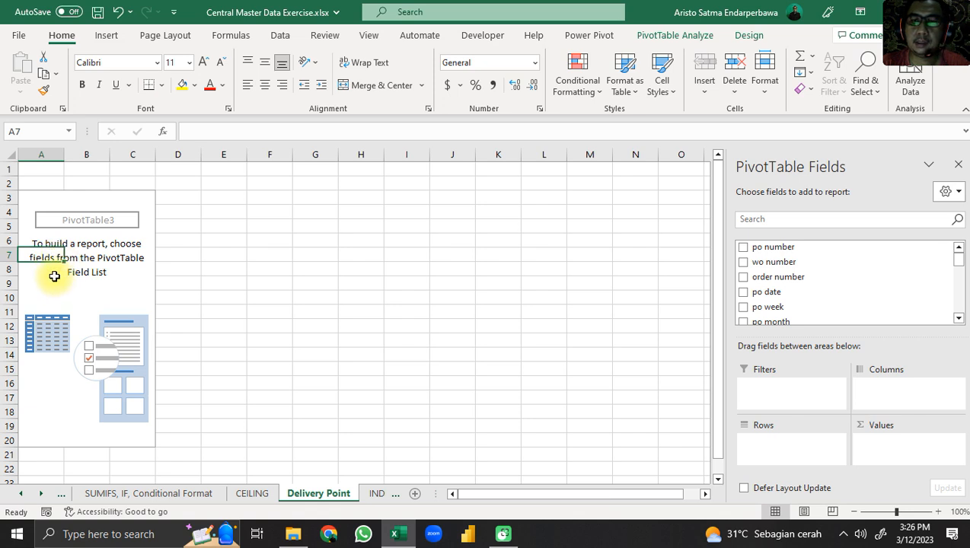
drag(957, 259, 950, 290)
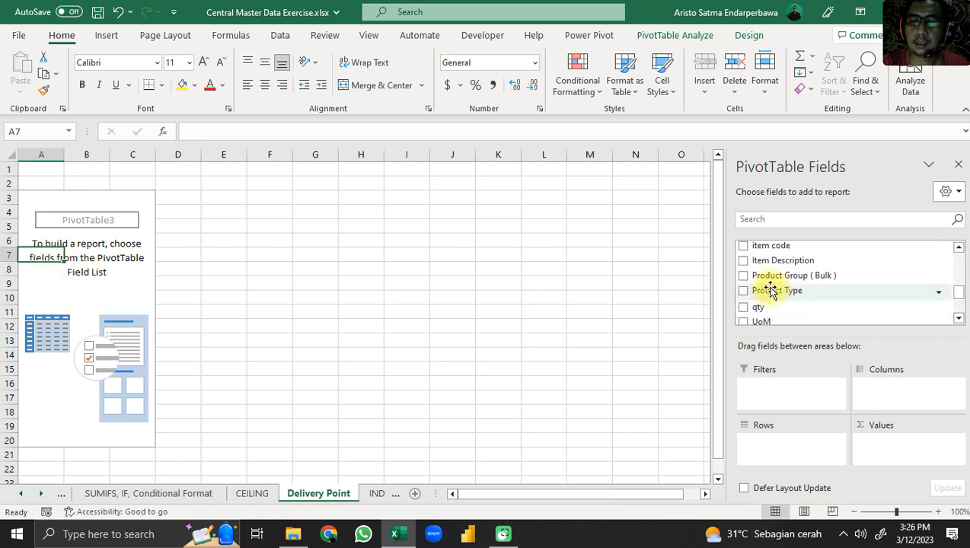
click(744, 246)
click(744, 260)
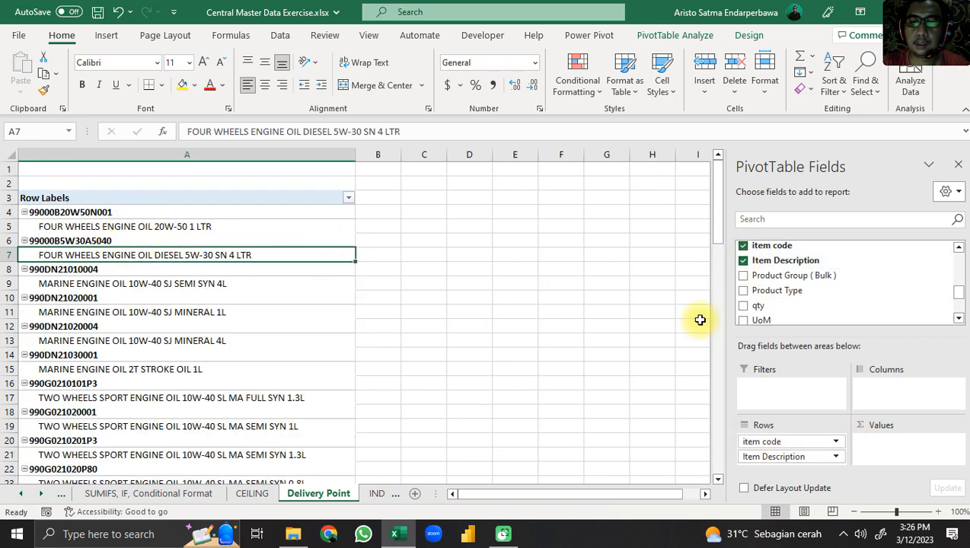
Step: Set the item code row field to no subtotals and show its item labels in tabular form
click(772, 445)
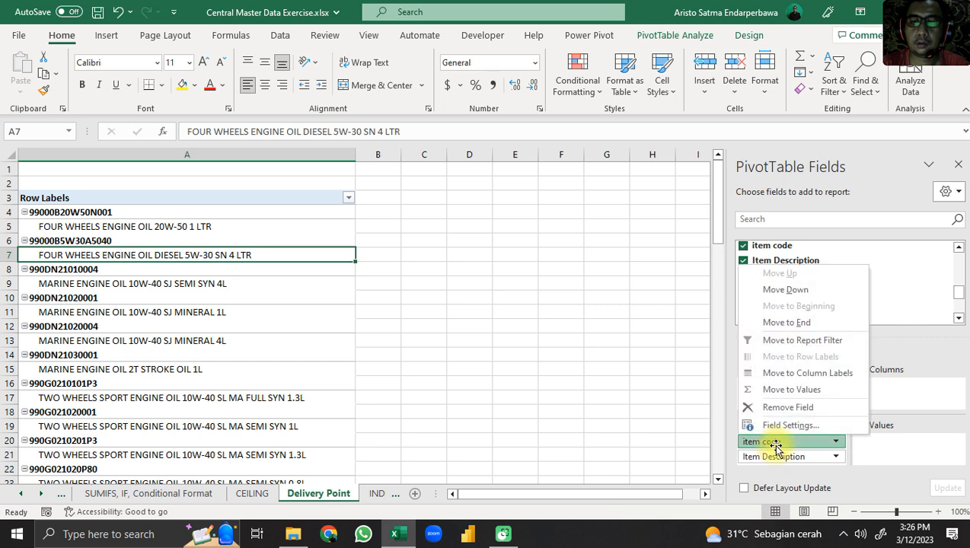
click(785, 425)
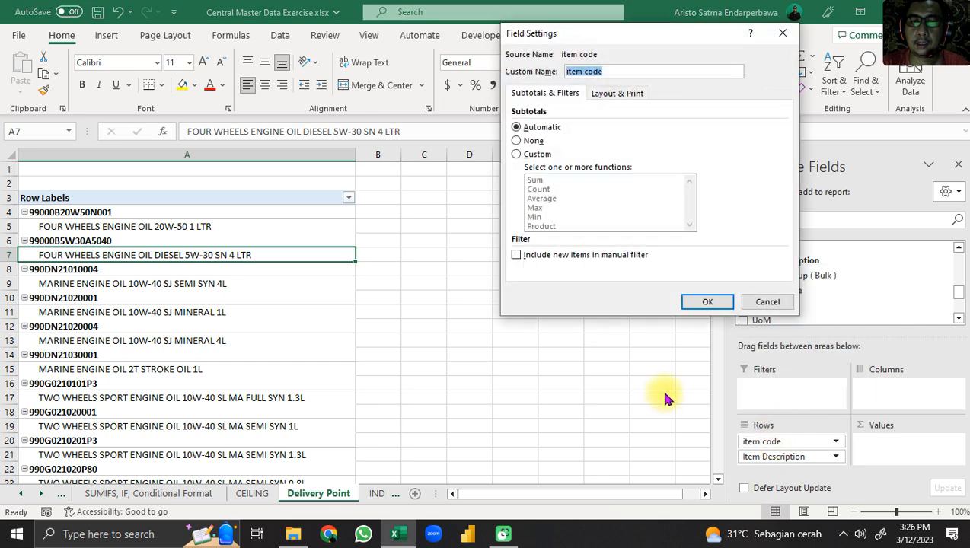
click(533, 142)
click(616, 93)
click(579, 167)
click(707, 301)
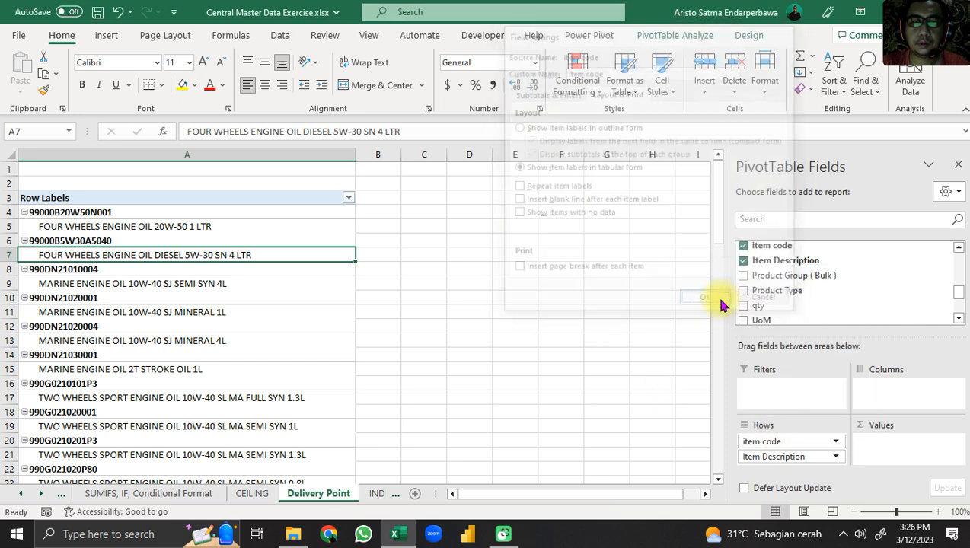
Step: Add the qty field to the PivotTable values as a sum
scroll(232, 311, down, 3)
scroll(231, 312, up, 3)
mouse_move(957, 299)
mouse_down()
mouse_move(958, 308)
mouse_move(958, 297)
mouse_up()
drag(757, 290, 900, 463)
Step: Add the Delivery Point field as the PivotTable's columns
scroll(438, 337, down, 3)
scroll(438, 337, up, 4)
drag(958, 299, 959, 311)
scroll(958, 312, up, 6)
scroll(860, 316, down, 1)
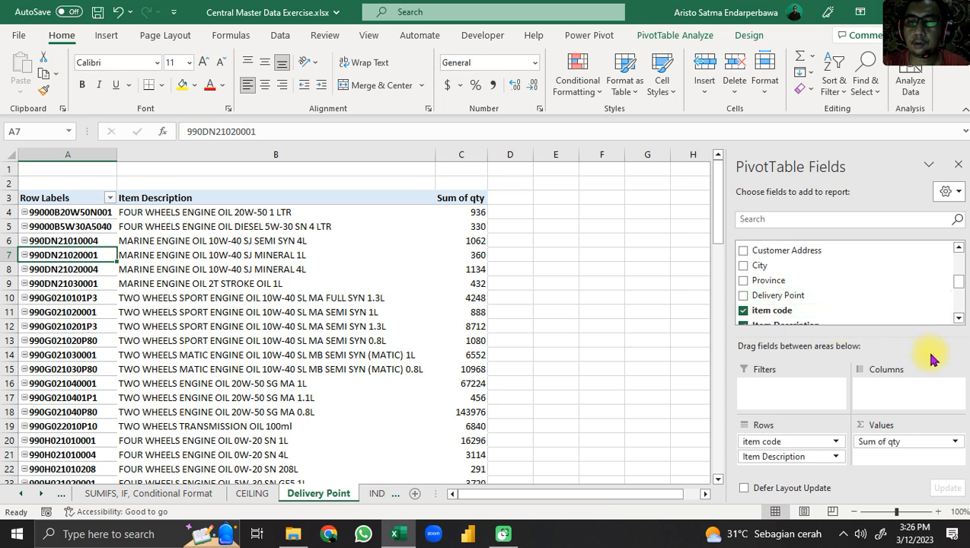
drag(773, 296, 883, 386)
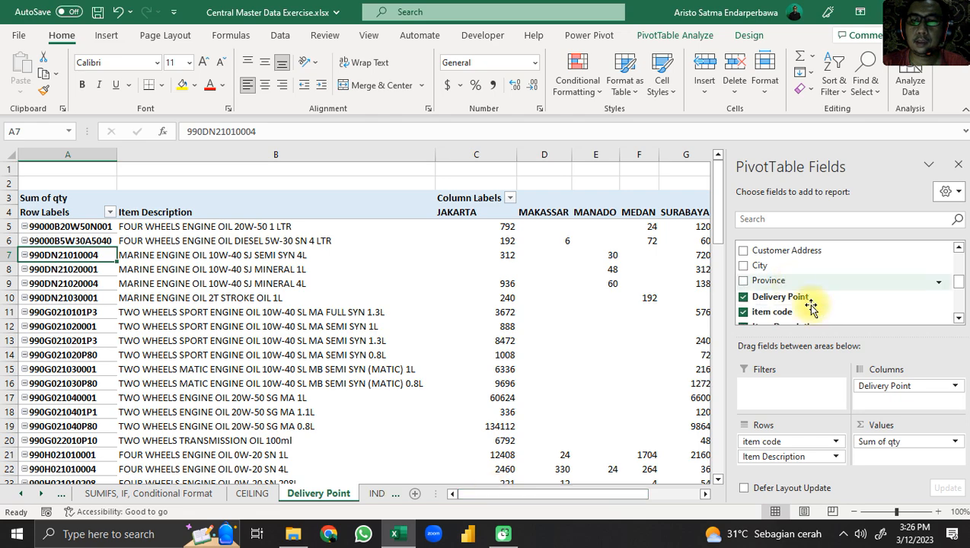
scroll(913, 305, up, 3)
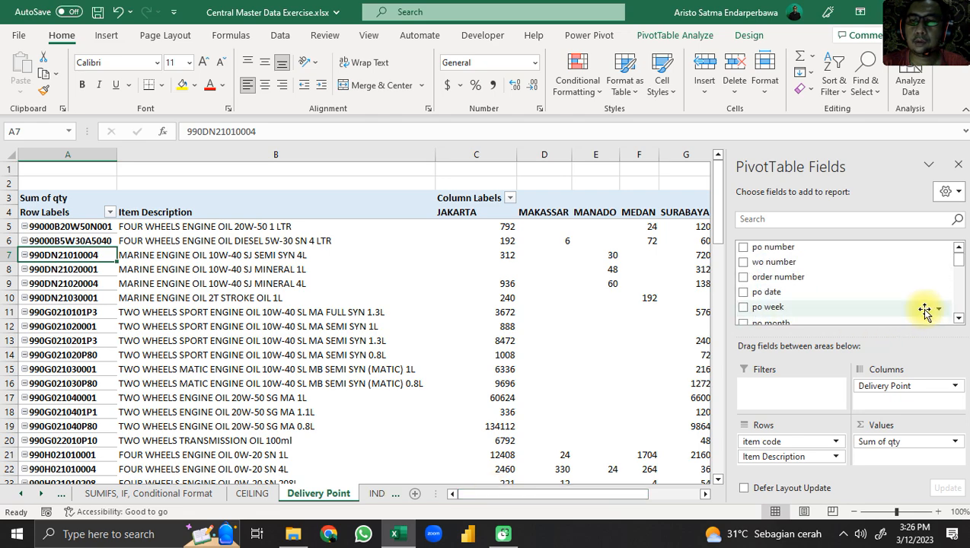
Step: Examine the PO 27 JANUARI 2023 column and the city labels of the stock tables on the INDEX+MATCH sheet
click(376, 493)
scroll(526, 245, up, 10)
click(582, 219)
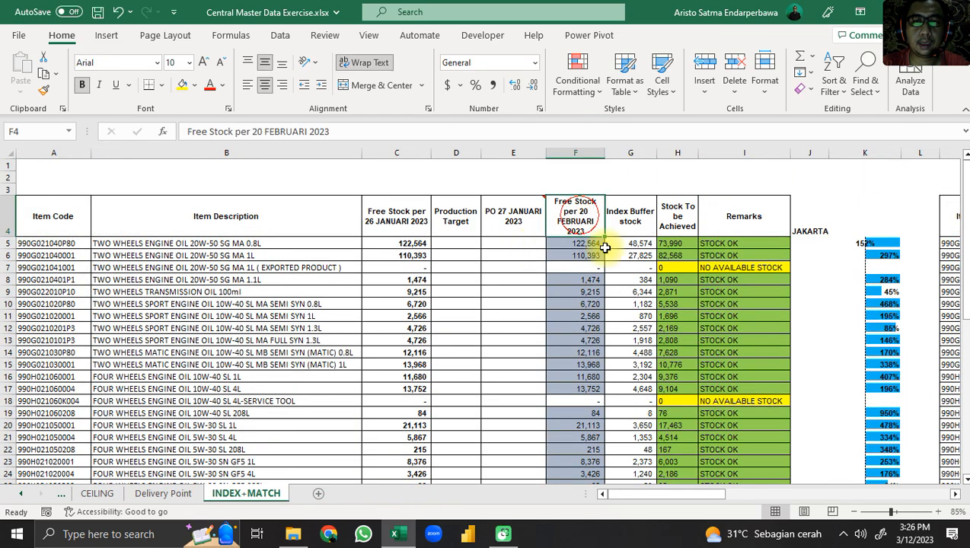
click(512, 219)
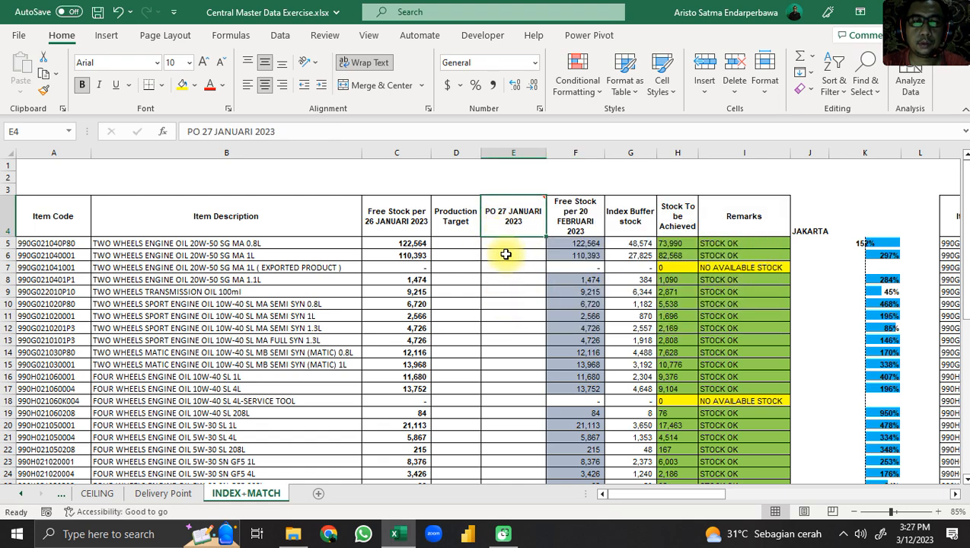
click(807, 228)
drag(724, 496, 859, 493)
click(677, 233)
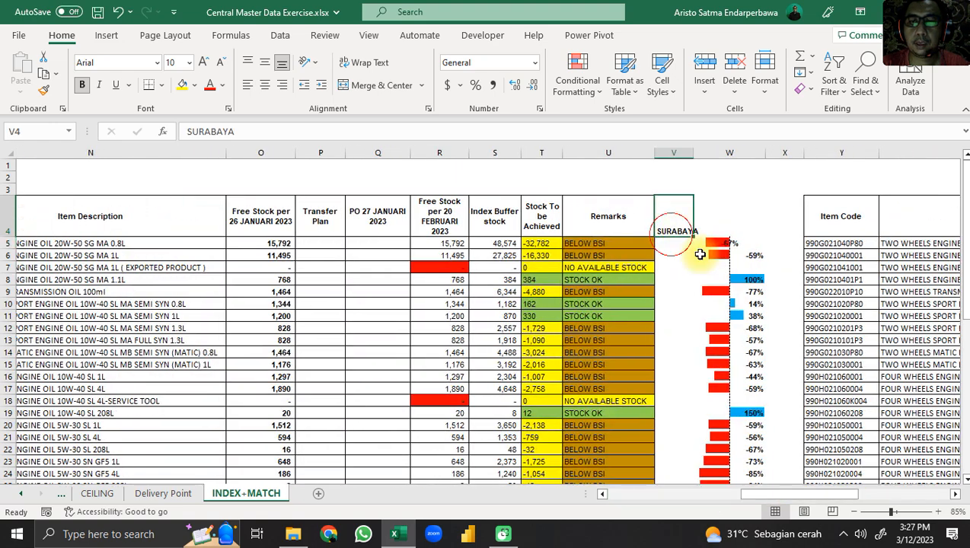
drag(750, 491, 856, 493)
click(875, 233)
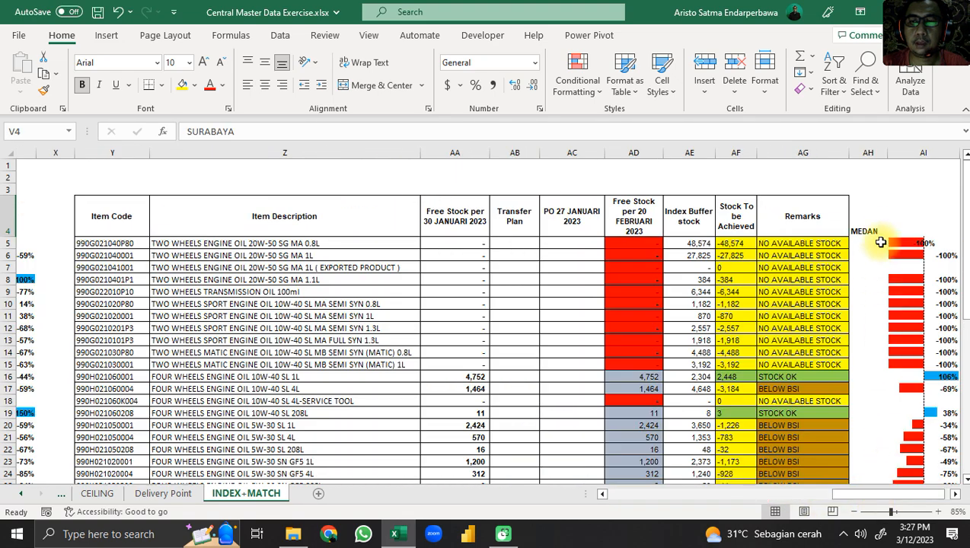
click(836, 494)
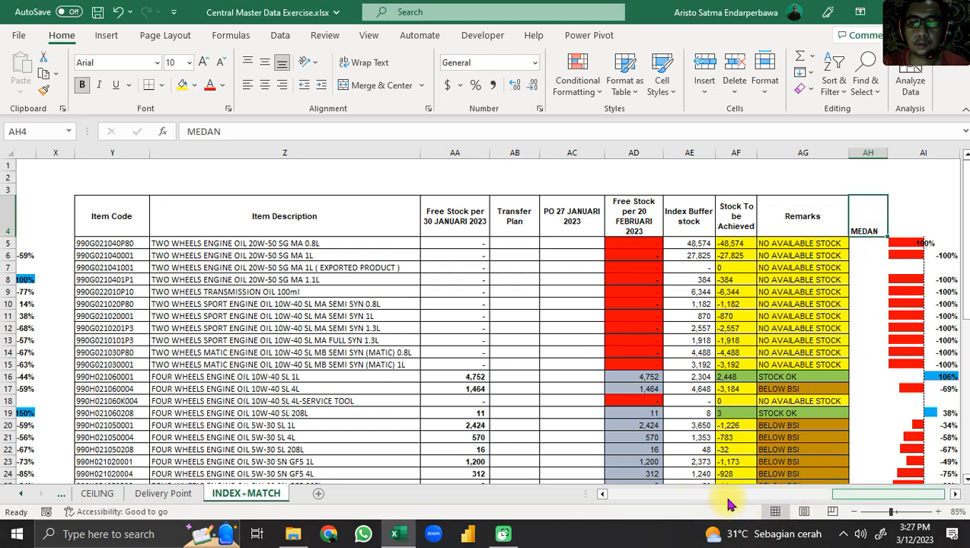
drag(601, 495, 601, 494)
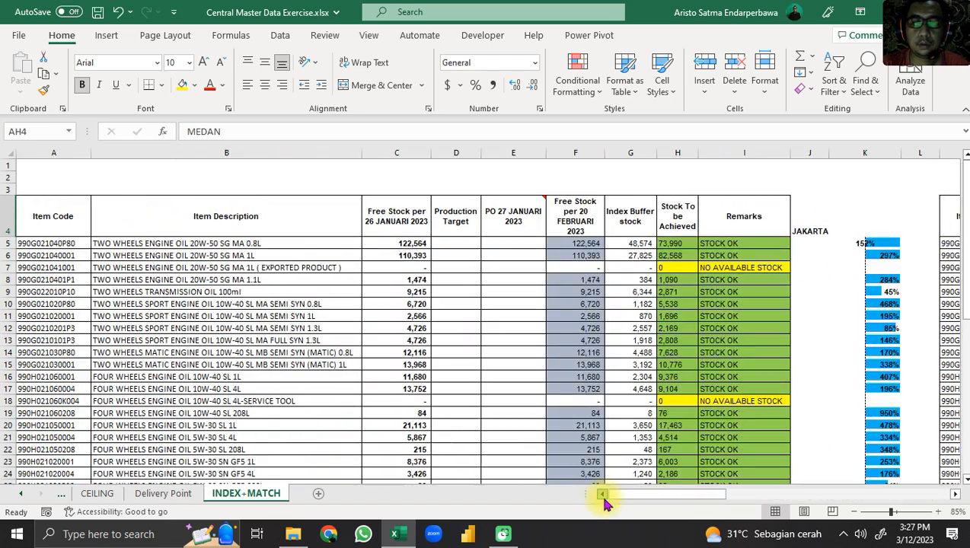
scroll(487, 320, down, 2)
scroll(493, 318, up, 2)
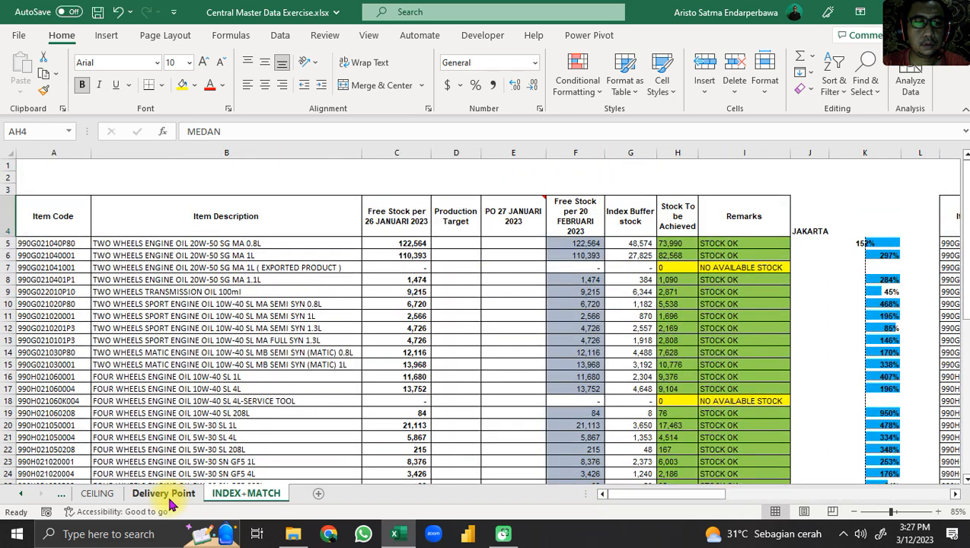
Step: Add po date as a report filter to the Delivery Point PivotTable and filter it to 1/27/2023
click(163, 493)
click(122, 325)
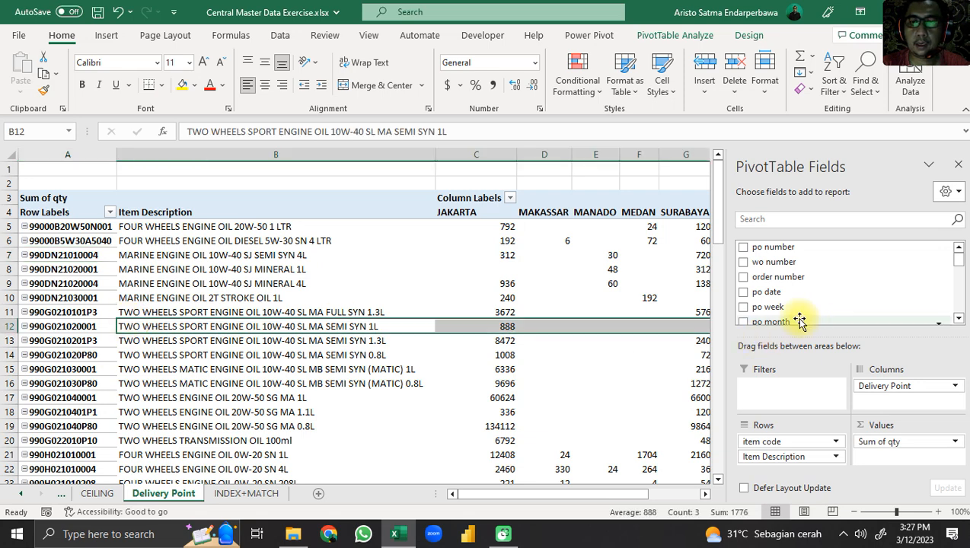
drag(767, 300, 795, 388)
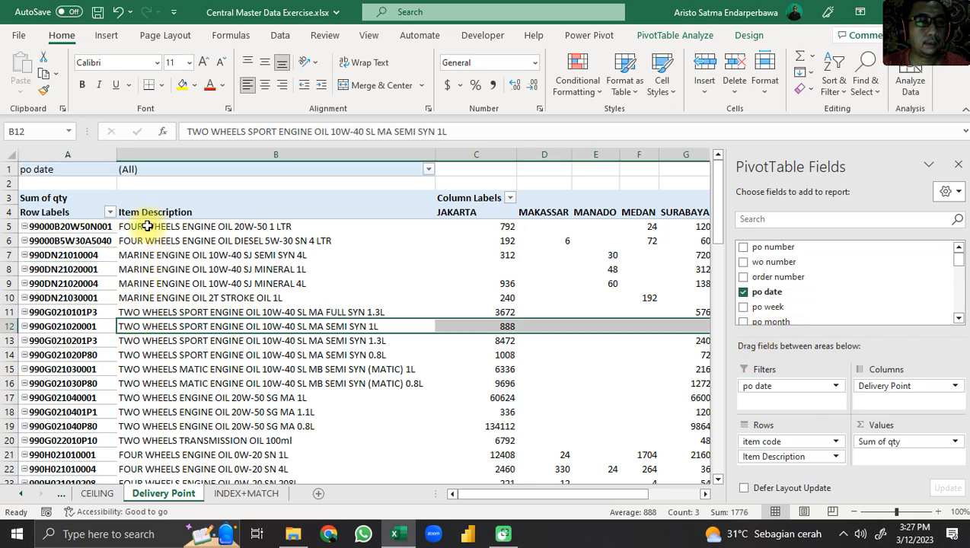
click(429, 169)
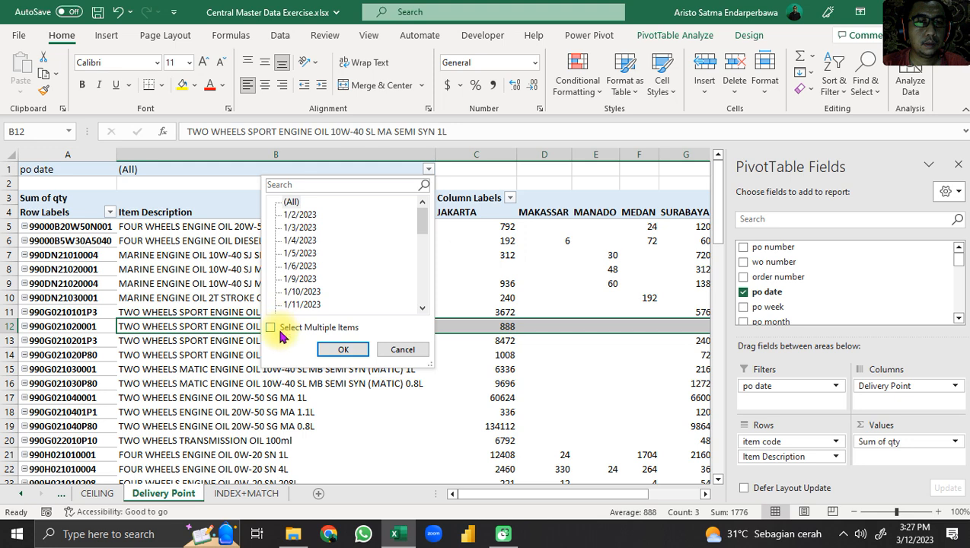
drag(424, 226, 403, 271)
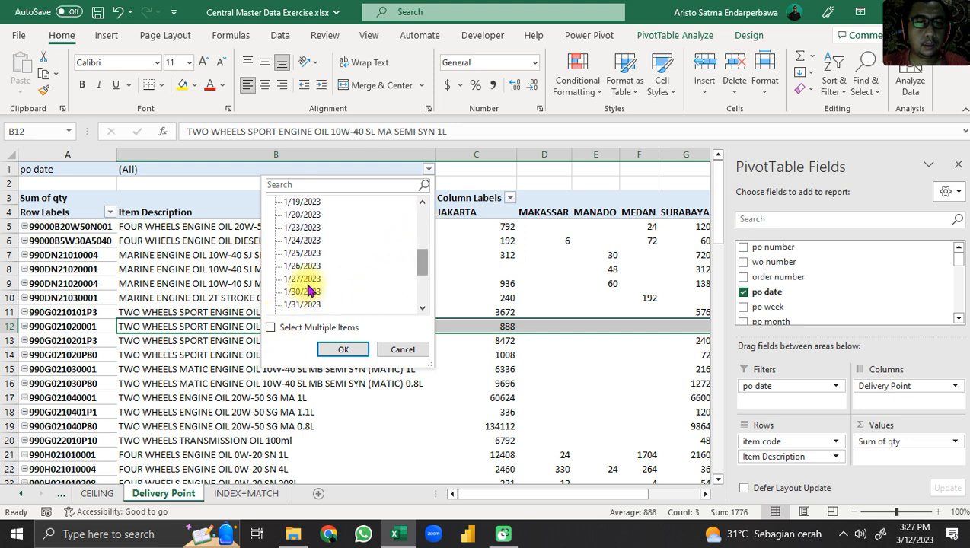
click(347, 350)
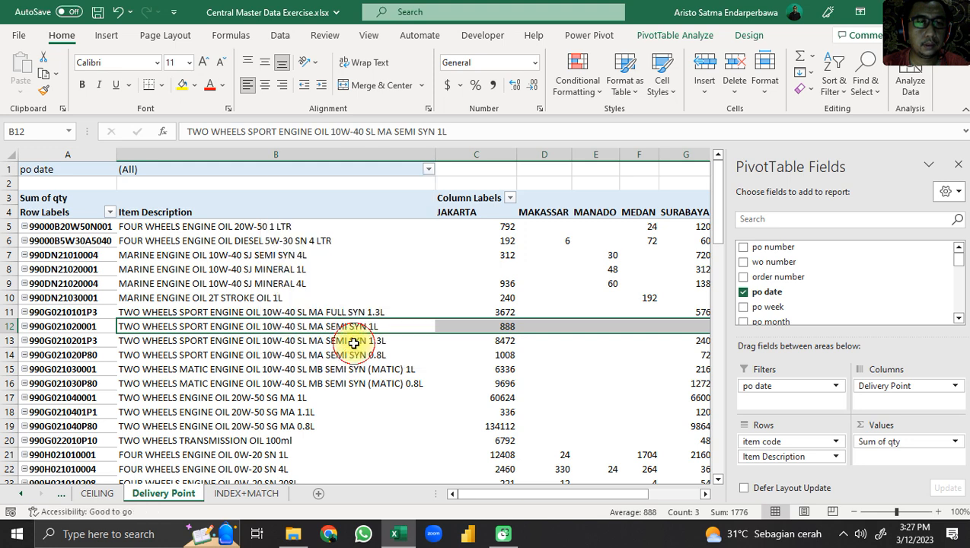
Step: Examine the filtered PivotTable's quantities per city, the Grand Total column and the totals row
drag(487, 494, 550, 498)
click(493, 213)
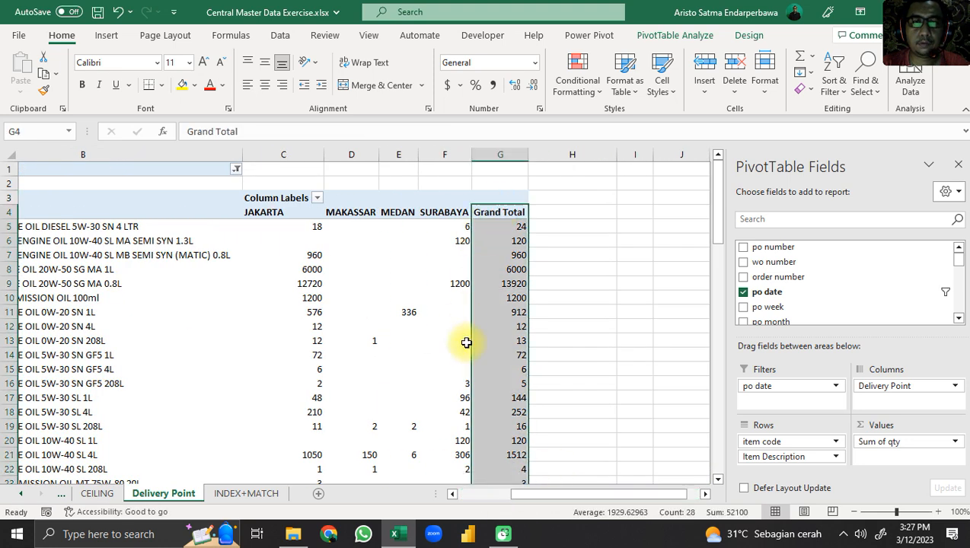
scroll(522, 341, down, 3)
scroll(521, 342, up, 3)
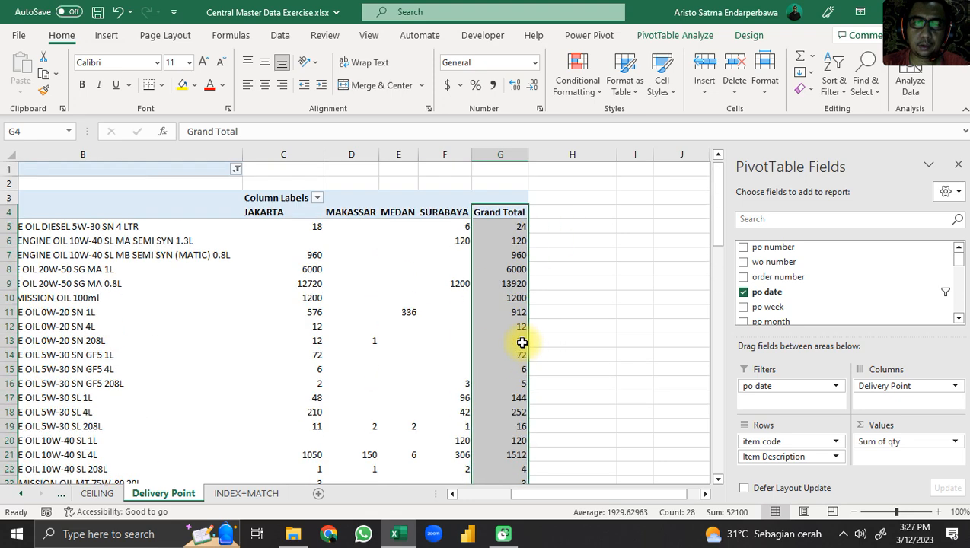
scroll(526, 323, down, 4)
scroll(526, 324, up, 3)
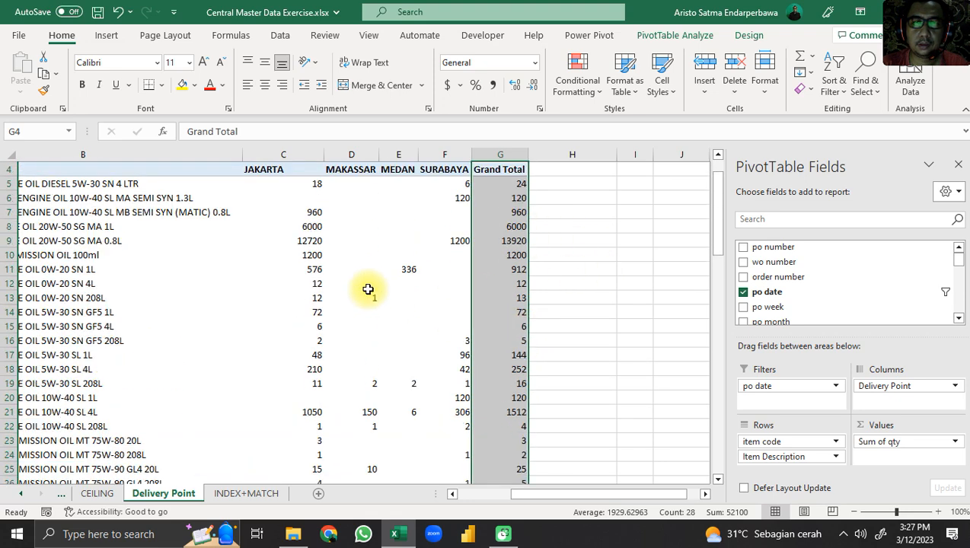
scroll(335, 398, down, 4)
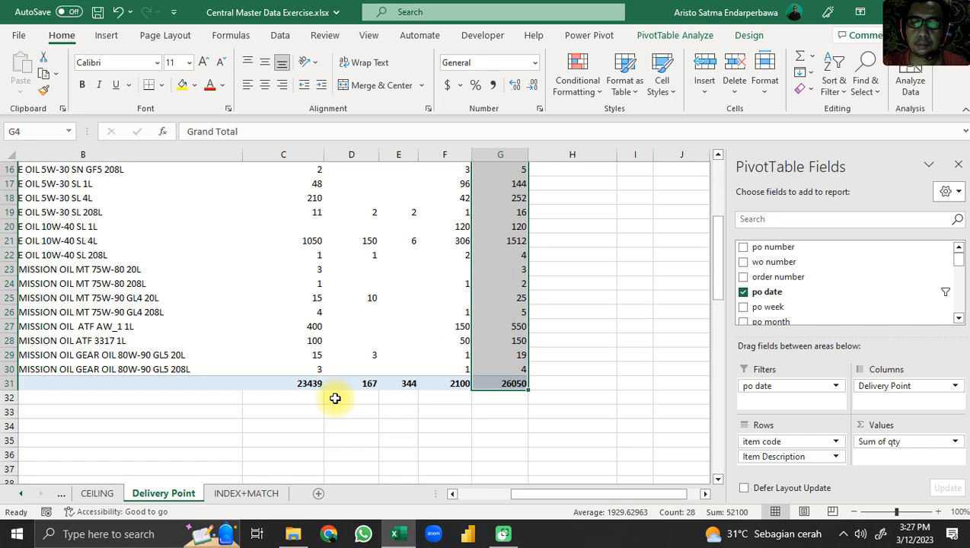
scroll(335, 397, up, 4)
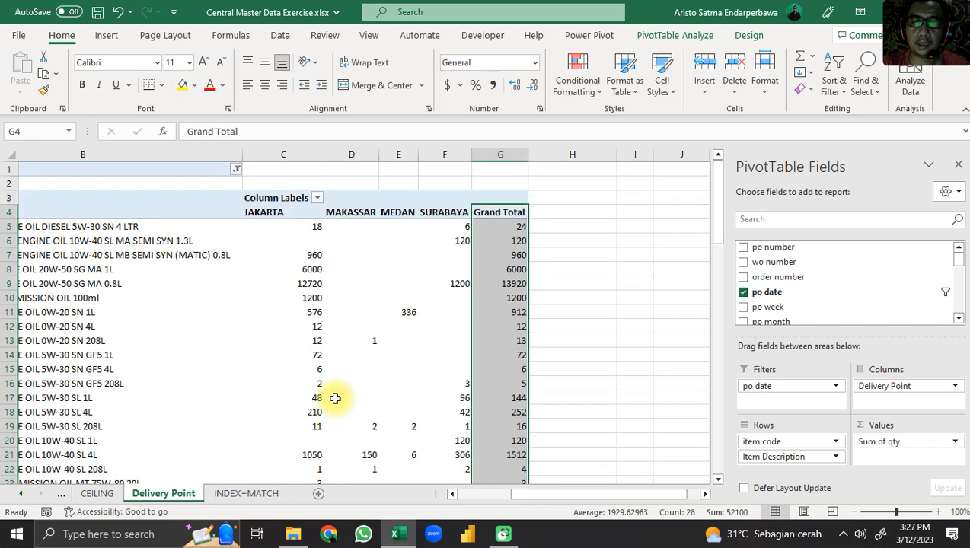
scroll(378, 343, down, 2)
scroll(379, 344, down, 2)
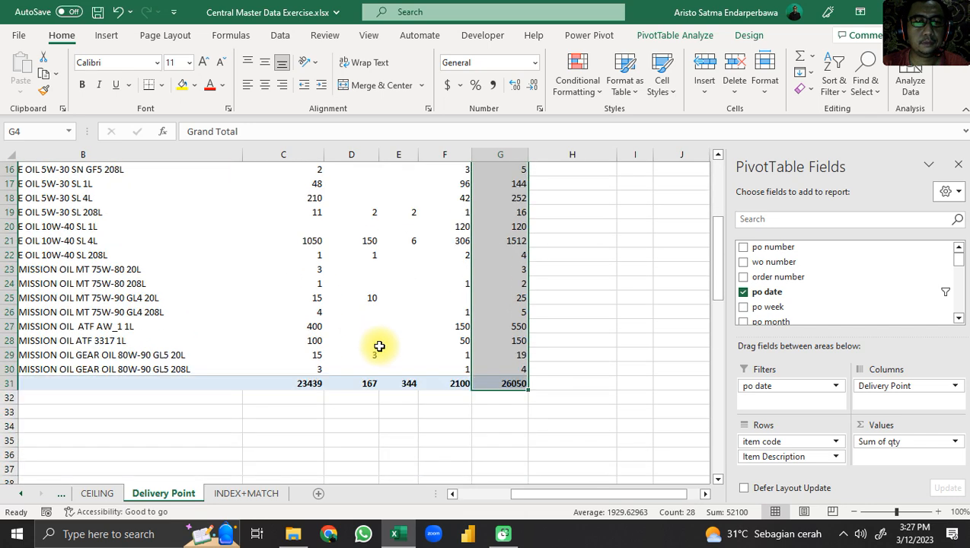
scroll(378, 345, up, 5)
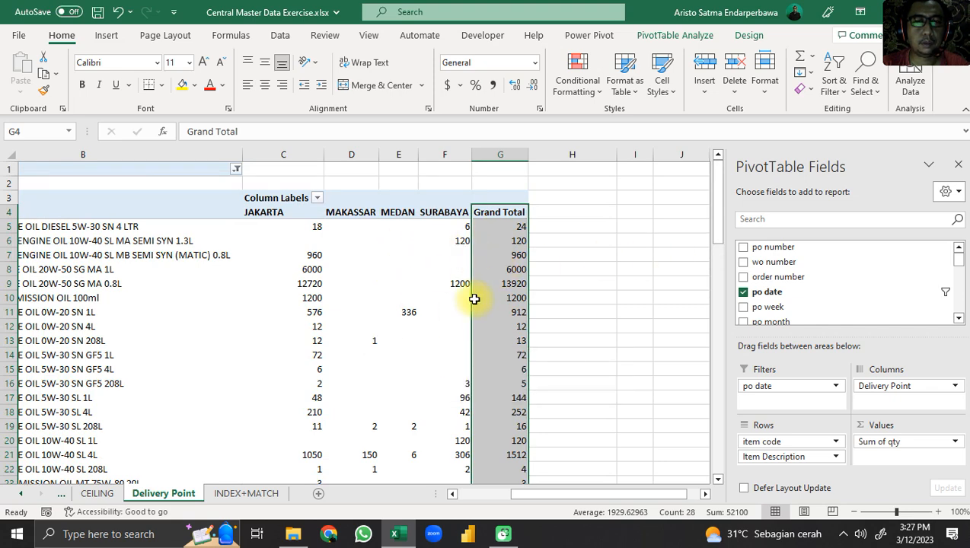
scroll(473, 302, down, 6)
scroll(403, 332, up, 6)
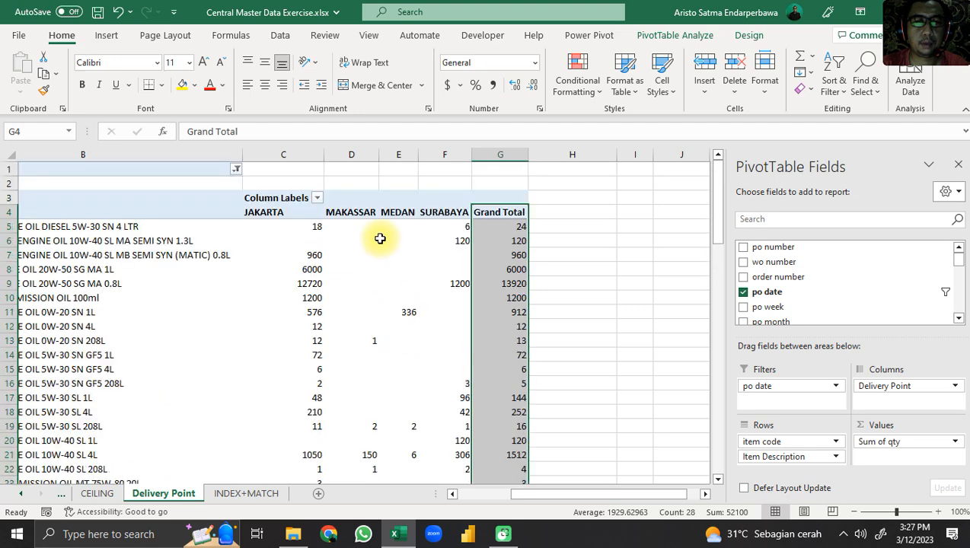
Step: Turn off grand totals for rows in the Delivery Point PivotTable's options
click(376, 251)
click(359, 212)
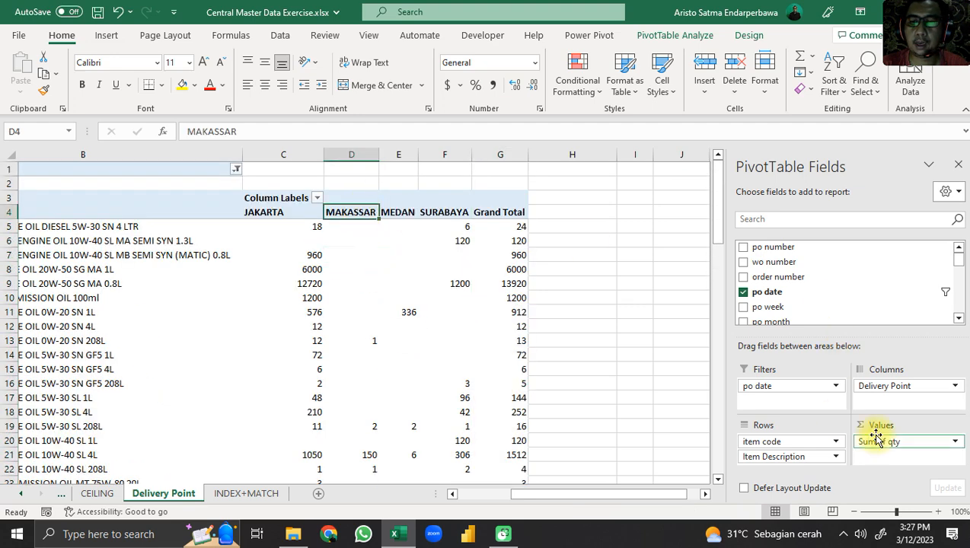
right_click(365, 207)
key(Escape)
right_click(347, 216)
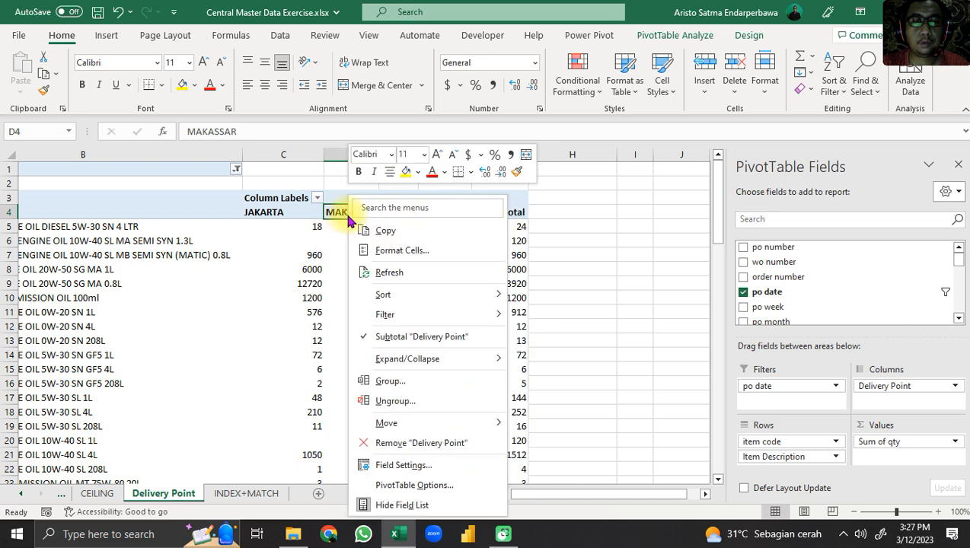
click(457, 487)
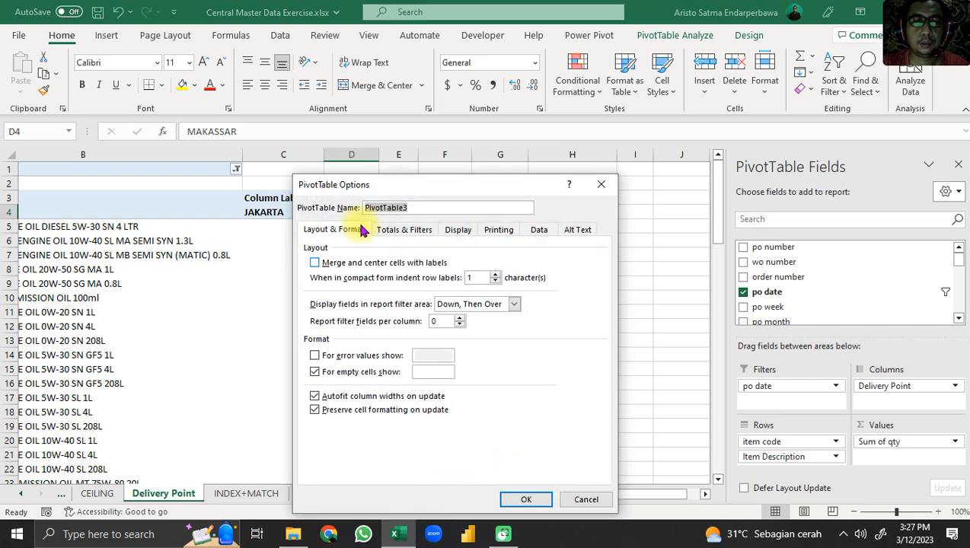
click(397, 233)
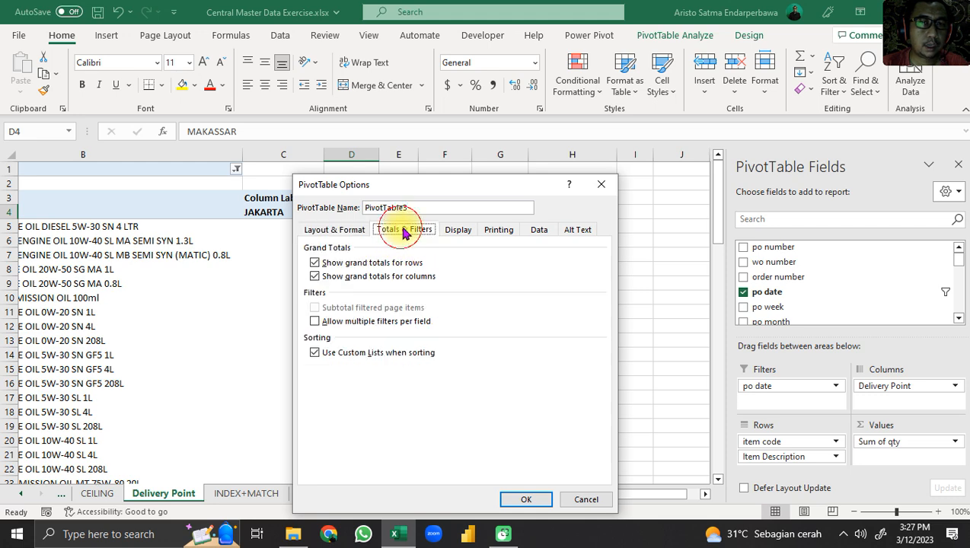
drag(374, 189, 610, 75)
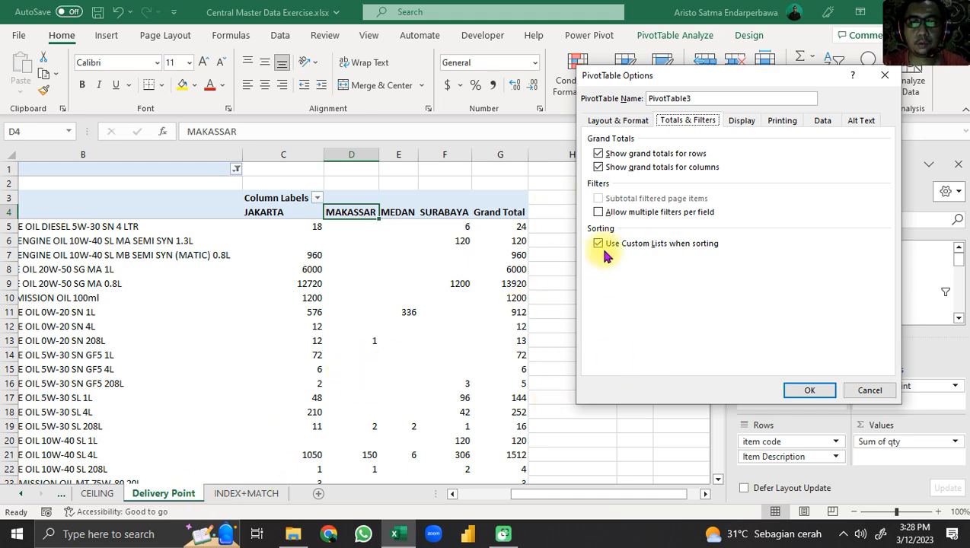
click(636, 155)
click(807, 391)
Step: Examine the Delivery Point PivotTable's quantities and the JAKARTA, MAKASSAR, MEDAN and SURABAYA column headings
scroll(530, 352, down, 5)
scroll(495, 319, up, 5)
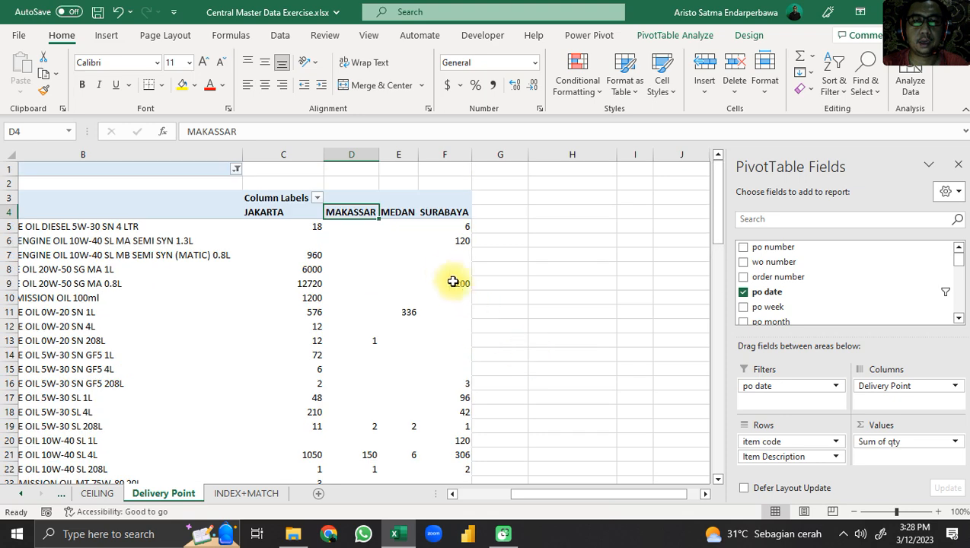
scroll(449, 292, down, 5)
scroll(438, 294, up, 5)
drag(408, 218, 405, 223)
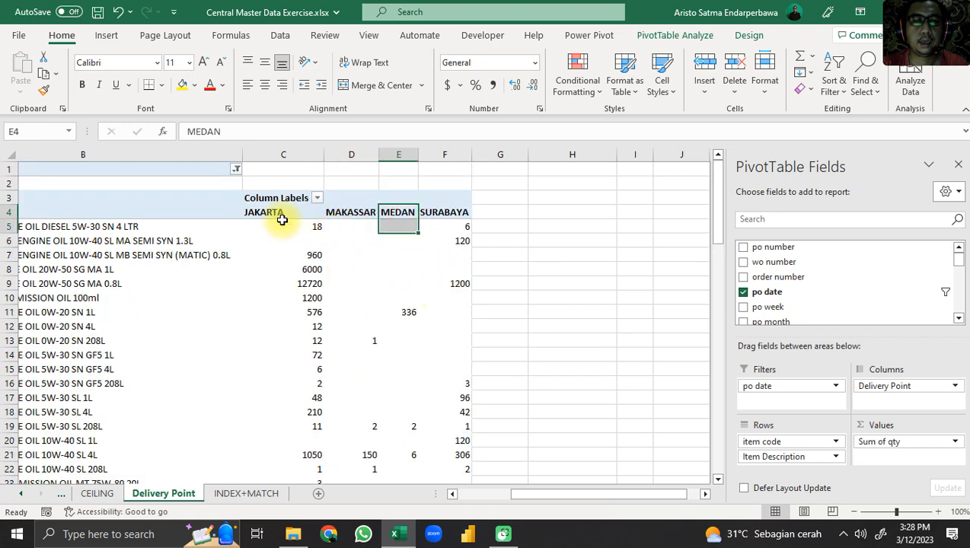
click(289, 222)
click(260, 213)
click(336, 217)
click(288, 283)
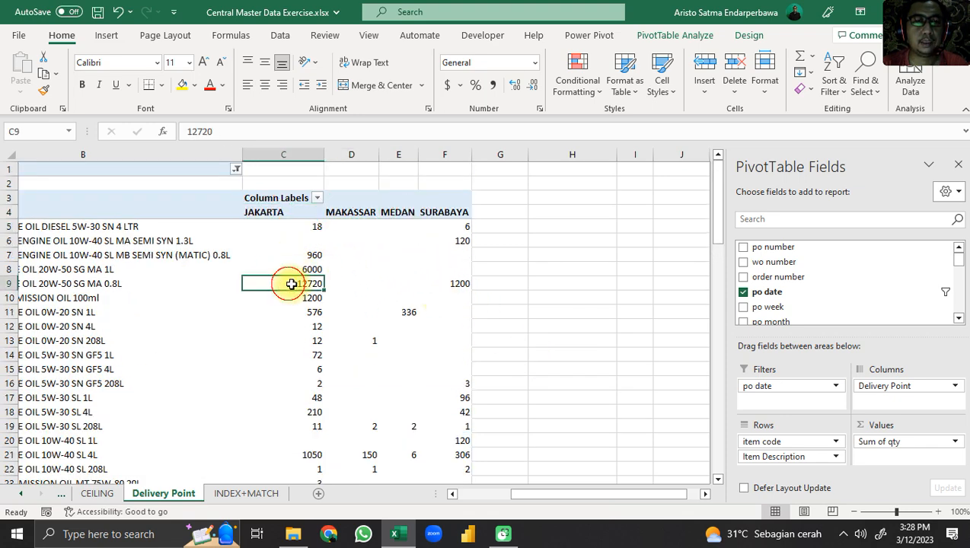
click(444, 325)
Step: Start an INDEX formula in E5 of the INDEX+MATCH sheet, using the array,row_num,column_num argument form
click(254, 493)
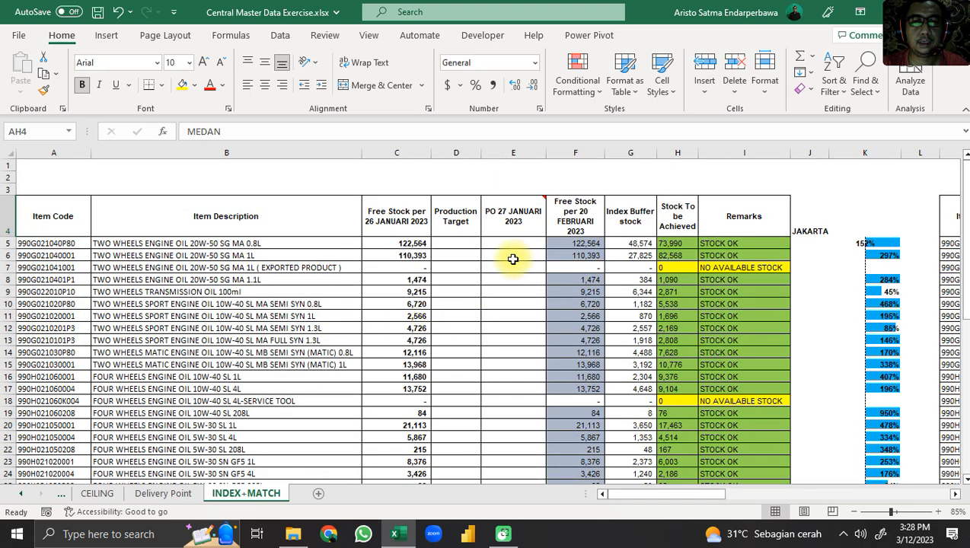
click(513, 256)
click(523, 244)
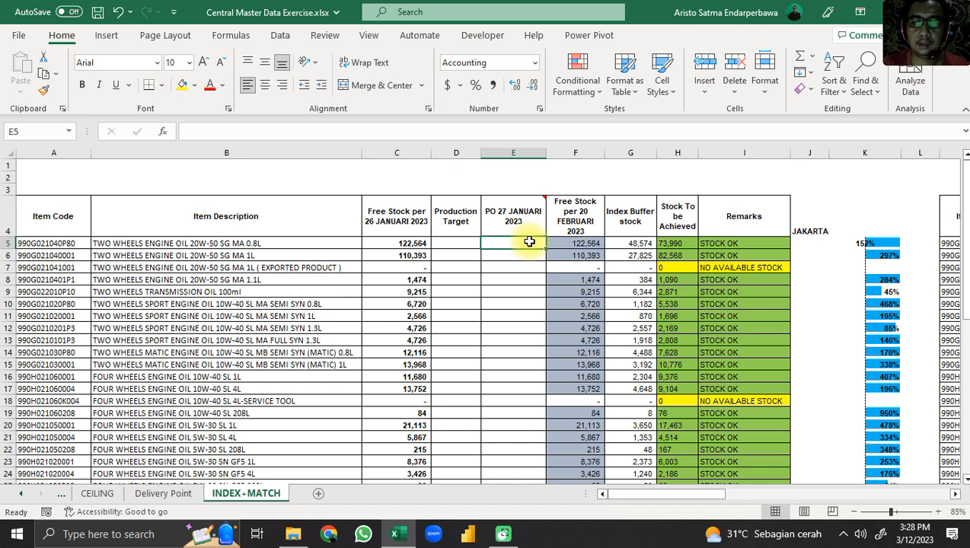
text(=)
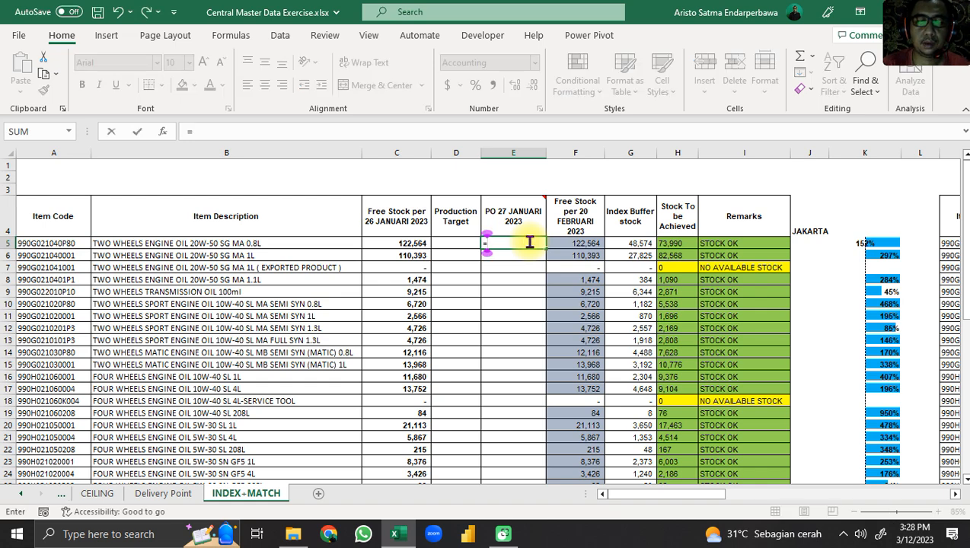
text(inde)
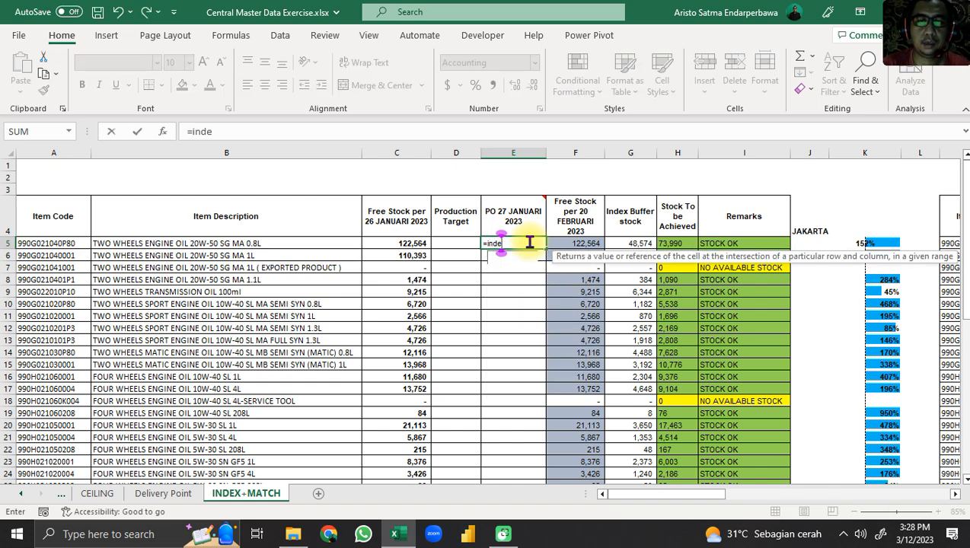
text(x()
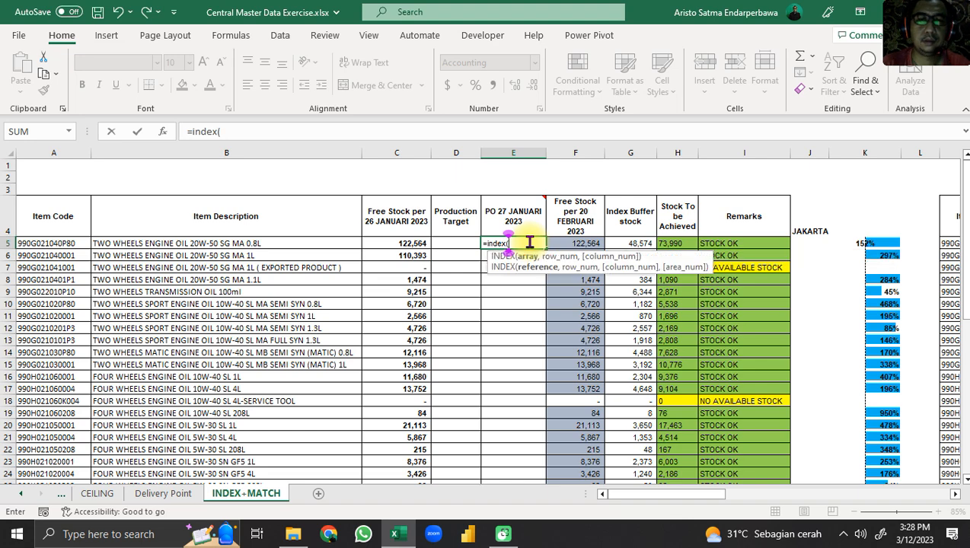
click(200, 131)
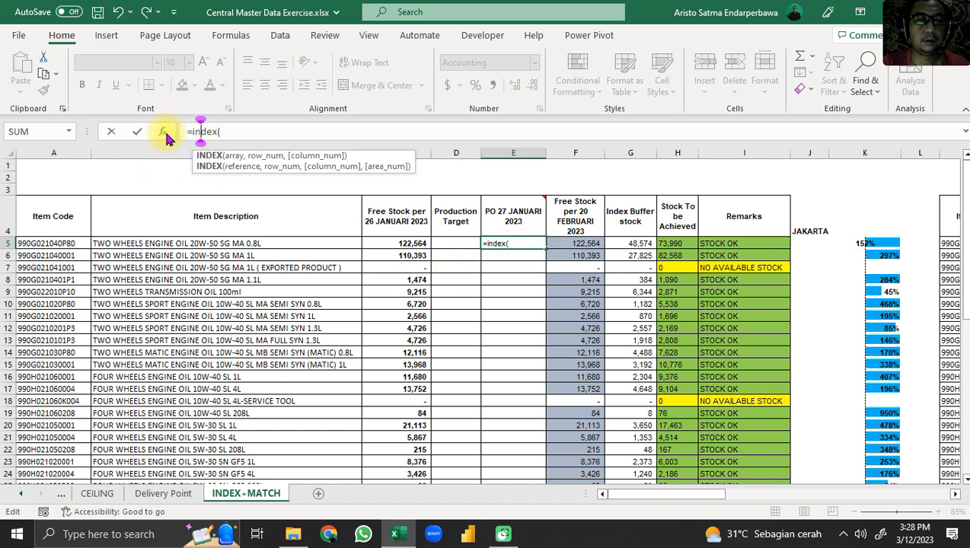
click(162, 132)
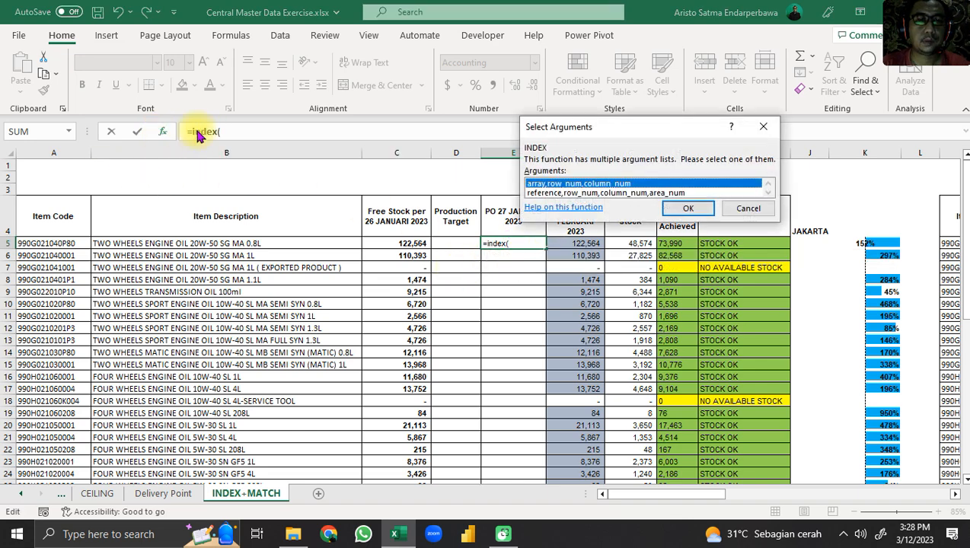
double_click(590, 185)
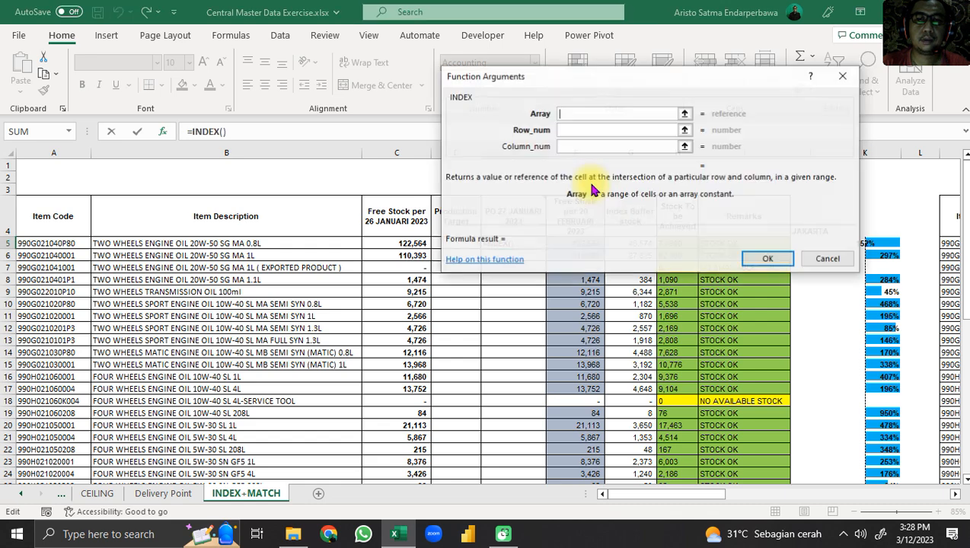
Step: Set the INDEX array to the PivotTable's city quantities, 'Delivery Point'!C5:F30, leaving out the totals row
click(174, 496)
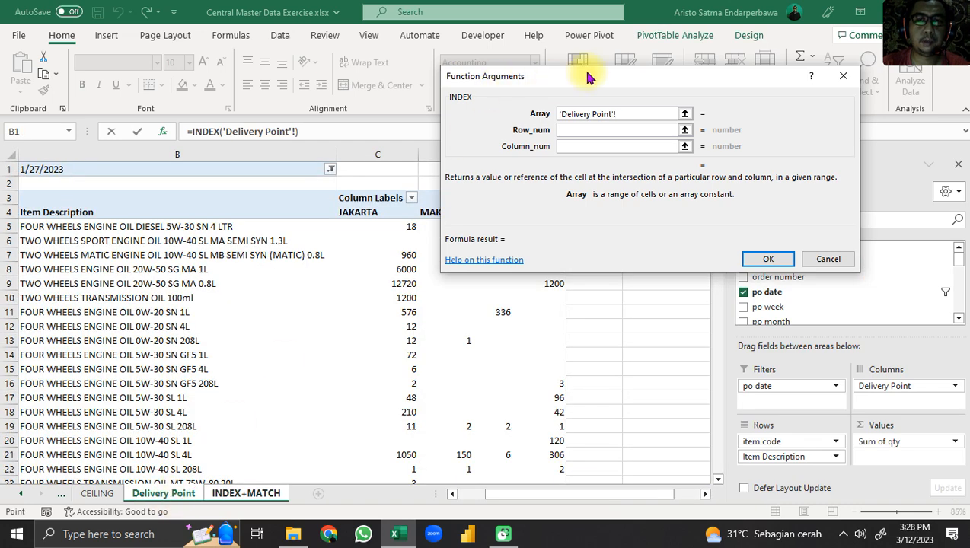
drag(587, 76, 875, 74)
scroll(385, 236, down, 2)
scroll(350, 255, up, 2)
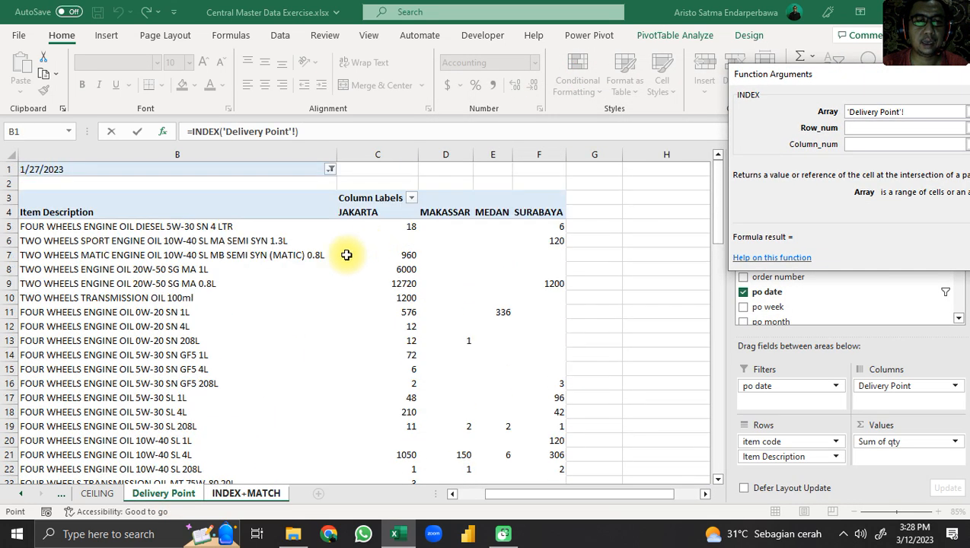
drag(350, 233, 519, 435)
scroll(519, 433, up, 4)
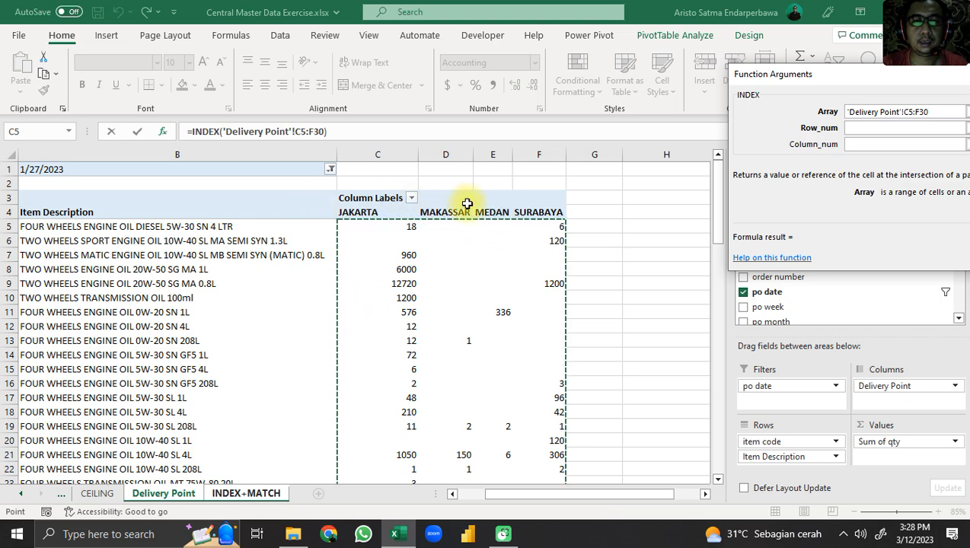
Step: Make the INDEX array range absolute as $C$5:$F$30
drag(538, 493, 506, 495)
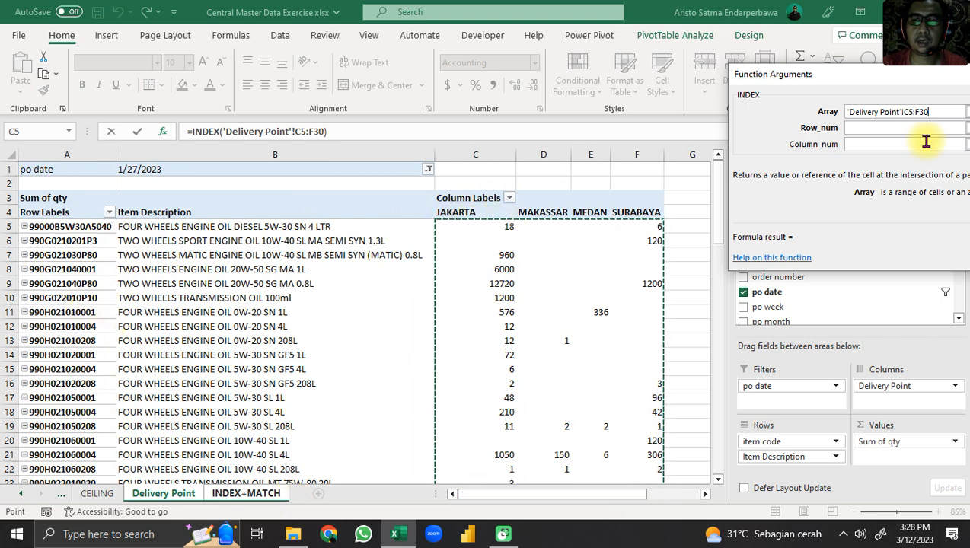
drag(891, 104, 744, 76)
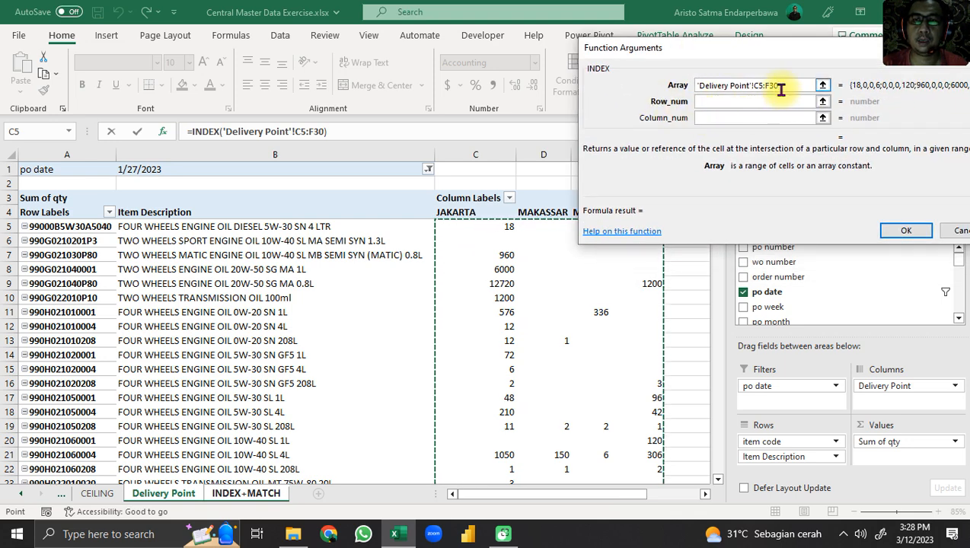
drag(790, 87, 759, 89)
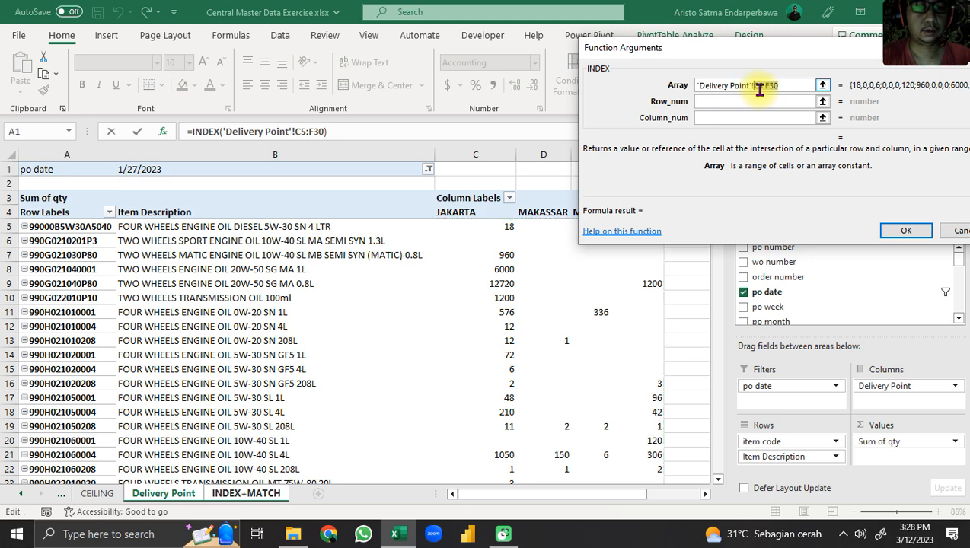
key(F4)
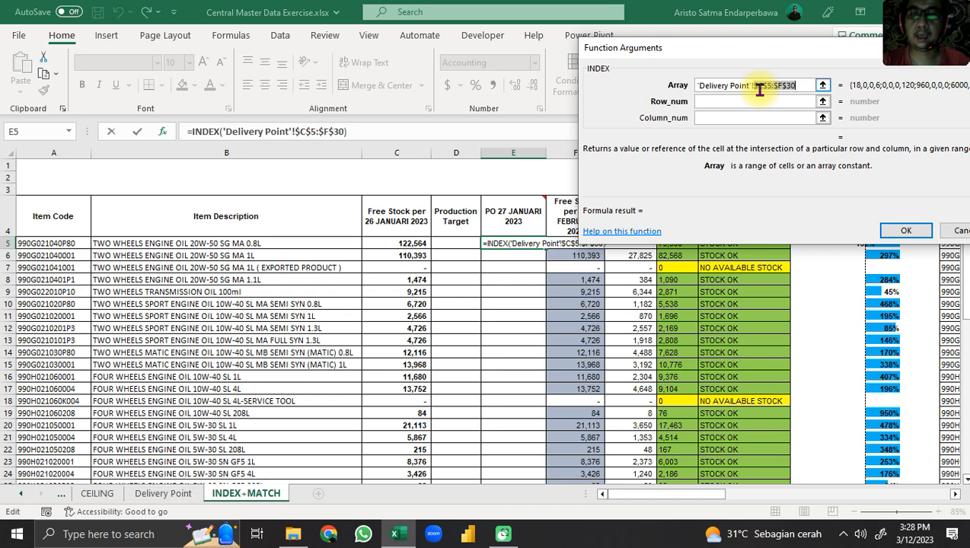
click(803, 87)
text(+)
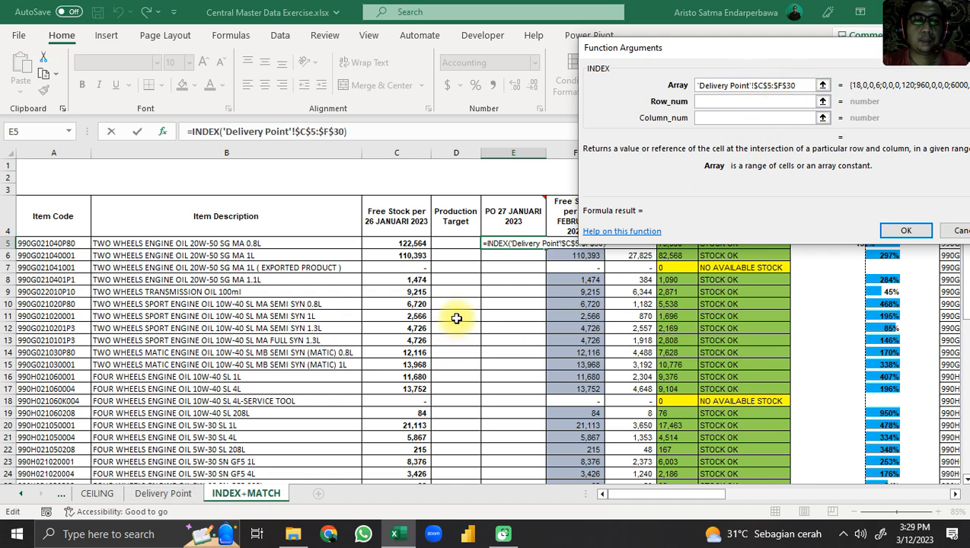
click(163, 494)
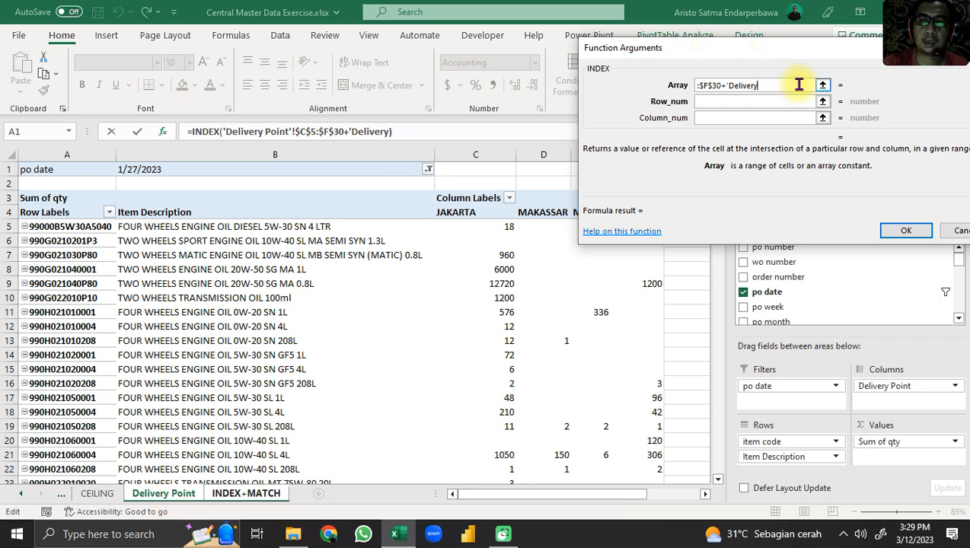
key(BackSpace)
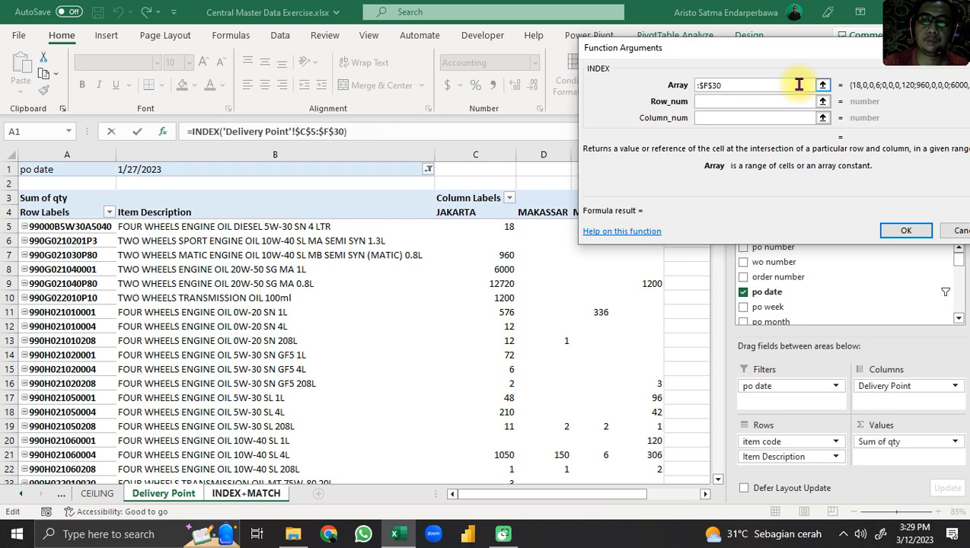
Step: Examine the extent of the PivotTable's rows and city columns against the INDEX array reference
drag(721, 85, 637, 83)
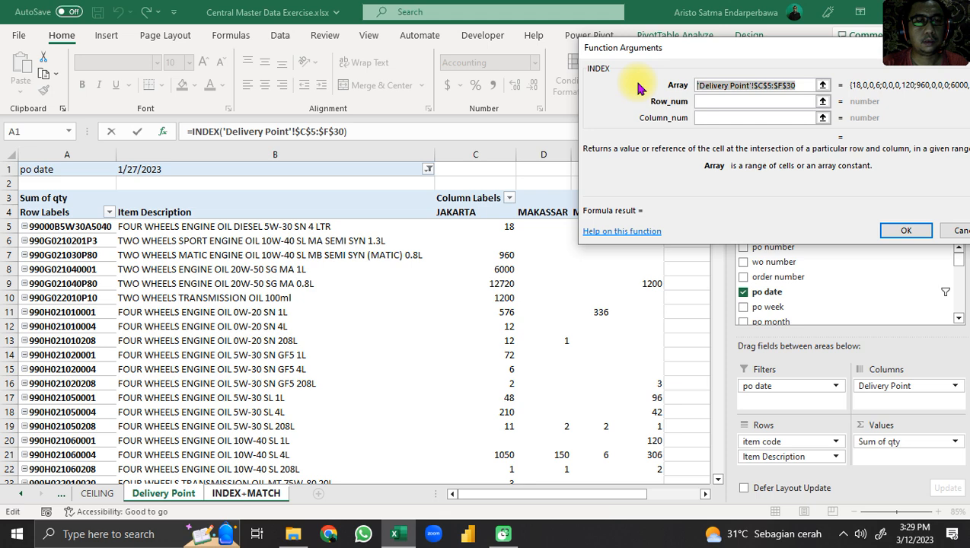
drag(794, 56, 767, 6)
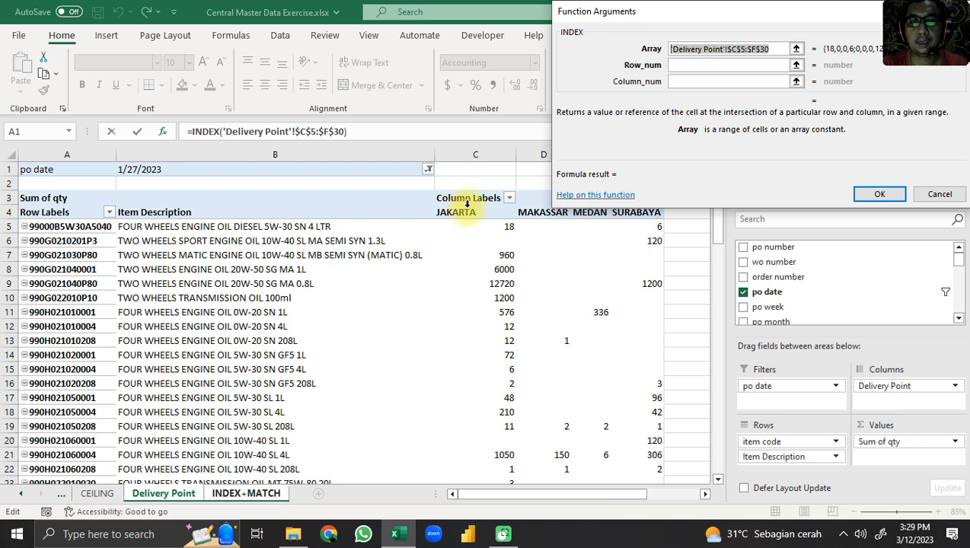
drag(870, 13, 381, 79)
drag(559, 493, 529, 516)
scroll(476, 350, down, 1)
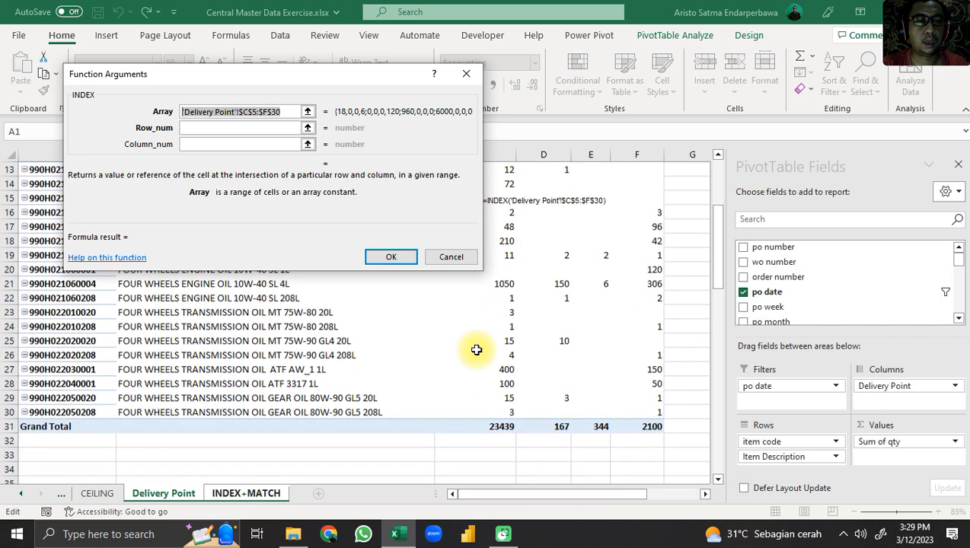
scroll(476, 349, down, 4)
scroll(476, 349, up, 5)
scroll(476, 350, up, 4)
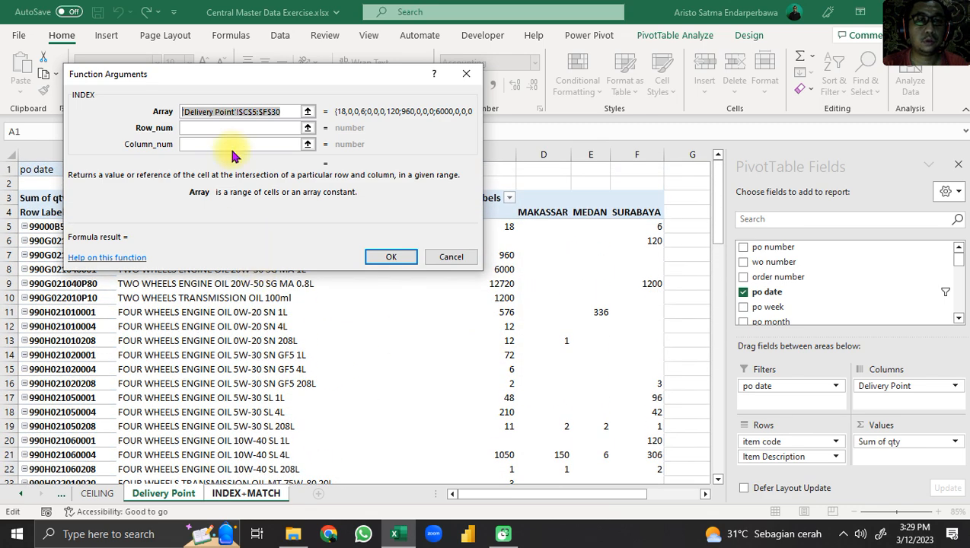
Step: Extend the INDEX array to 'Delivery Point'!$C$5:$AA$150
click(267, 112)
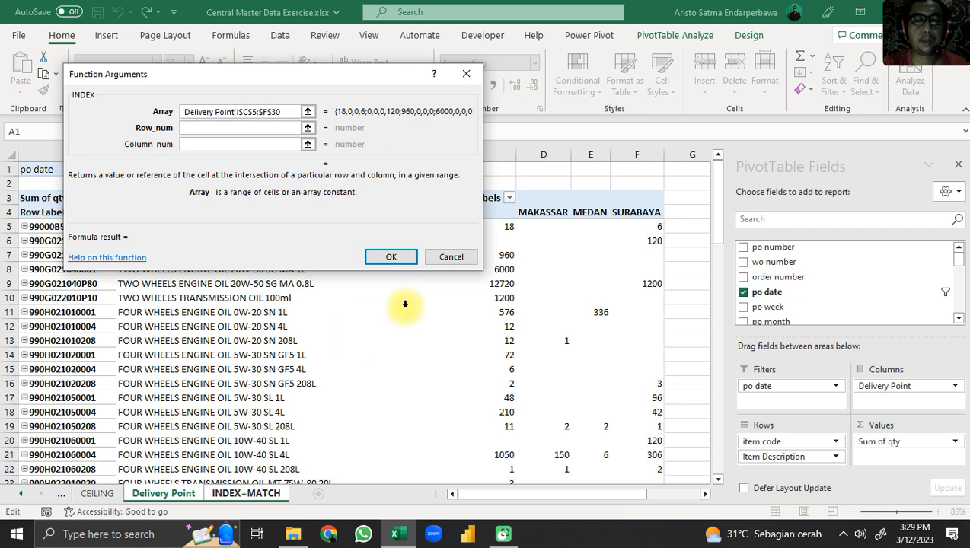
key(BackSpace)
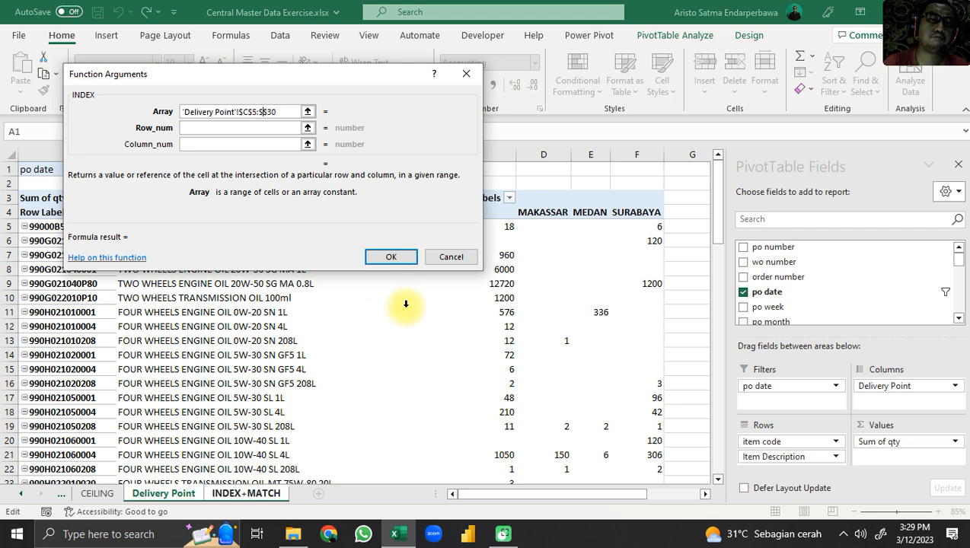
text(aa)
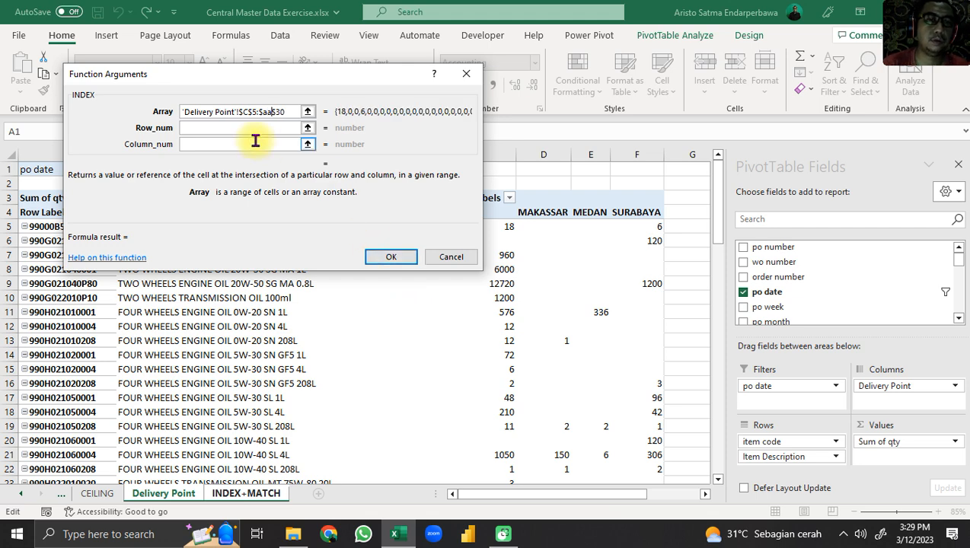
key(BackSpace)
key(BackSpace)
text(AA)
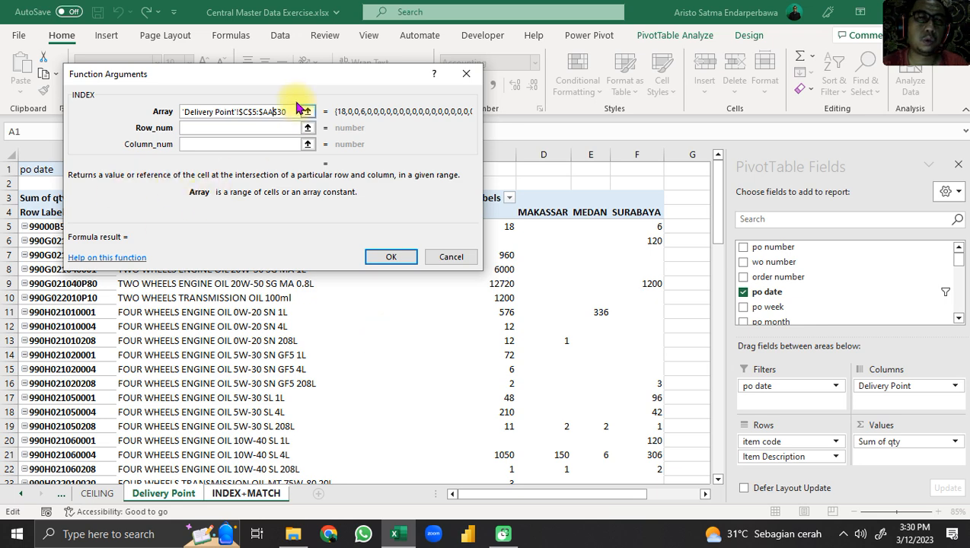
key(BackSpace)
key(BackSpace)
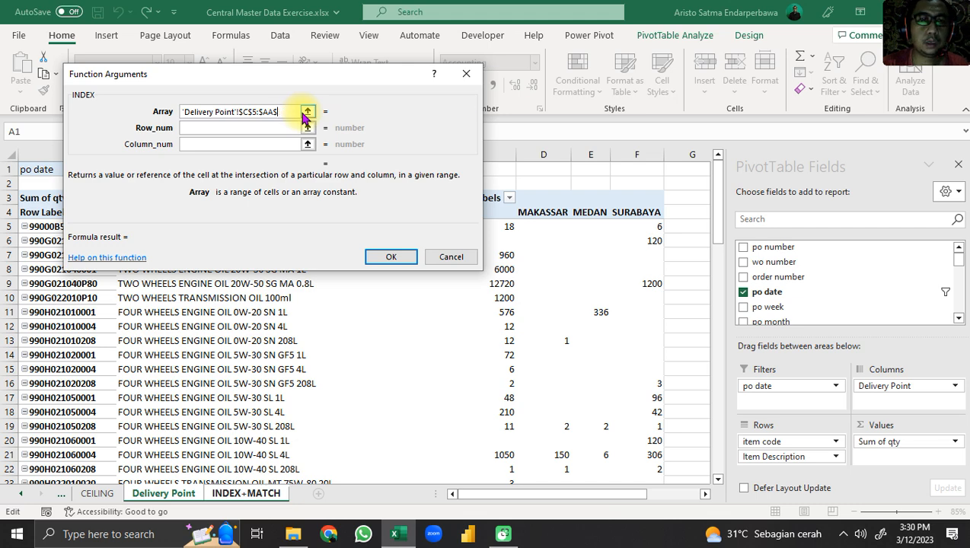
text(150)
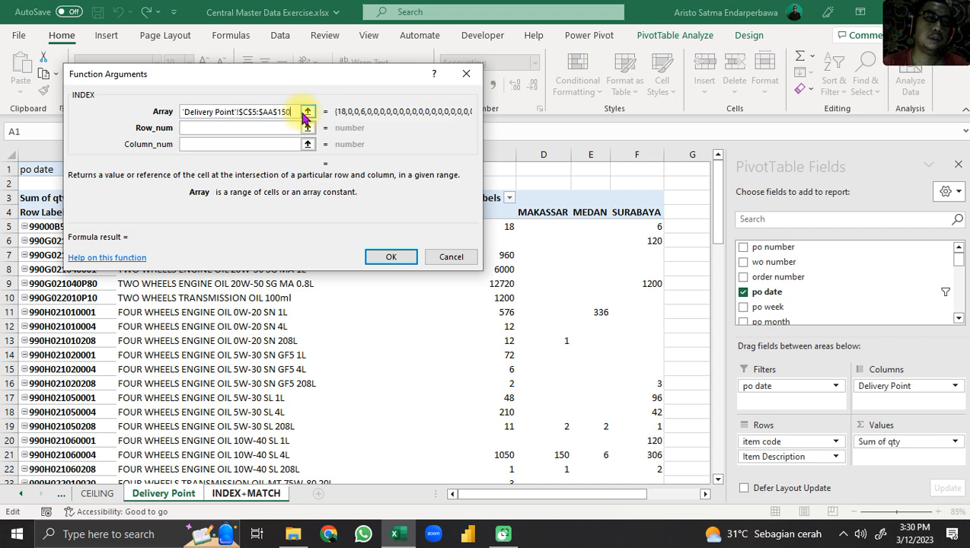
Step: Nest a MATCH function in the INDEX row number, with item code cell A5 as its lookup value
click(267, 130)
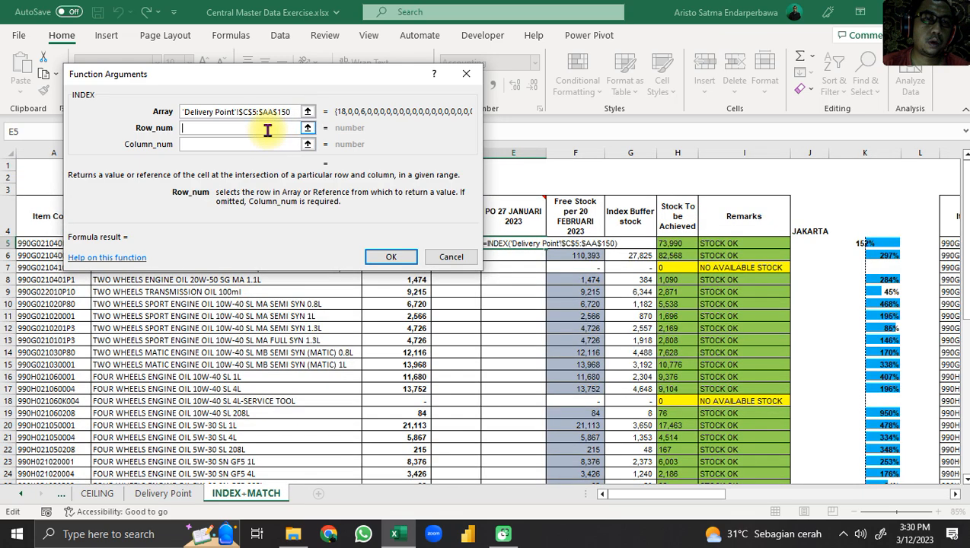
drag(232, 76, 682, 72)
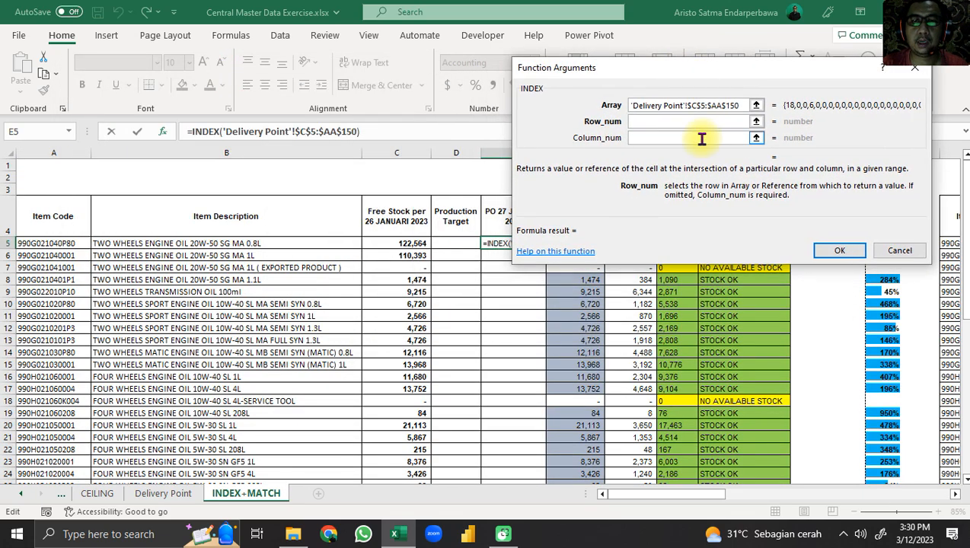
text(MATC)
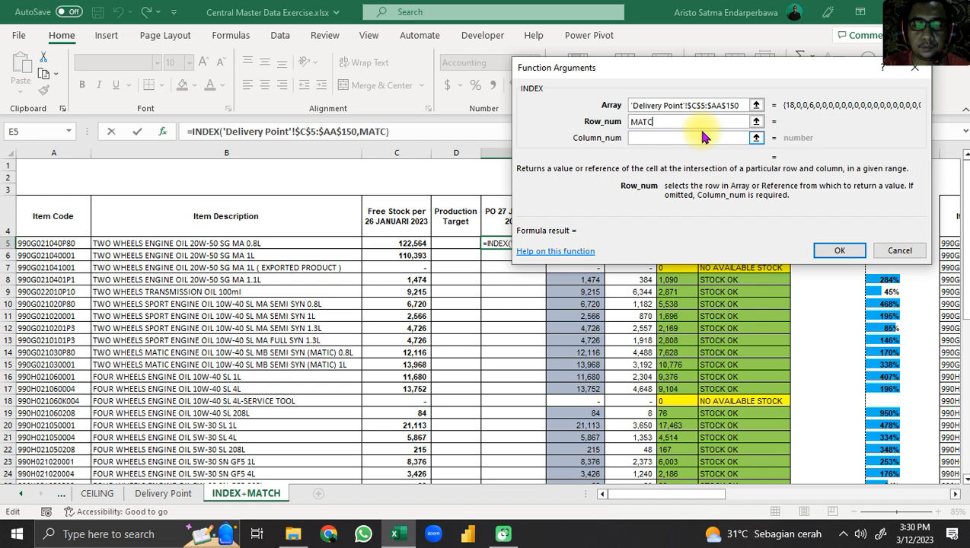
text(H()
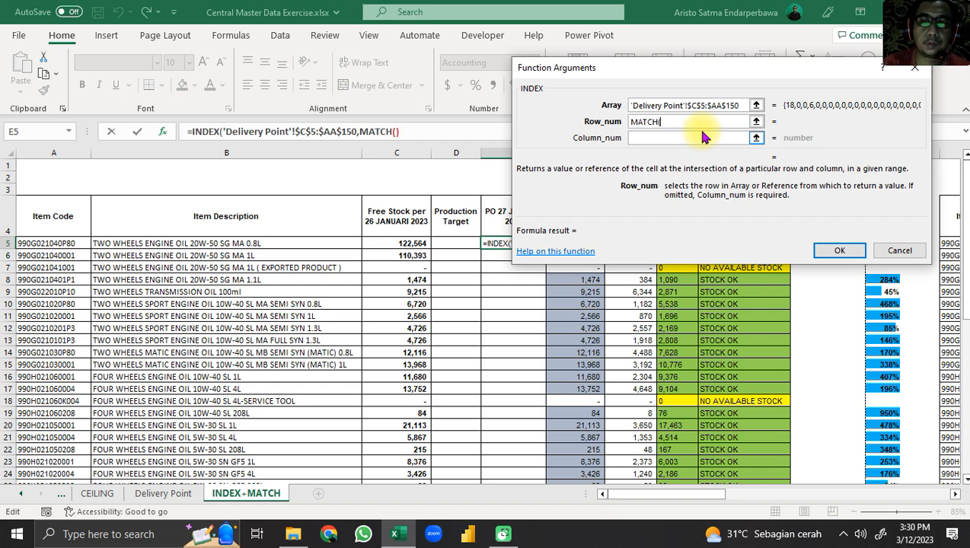
click(368, 131)
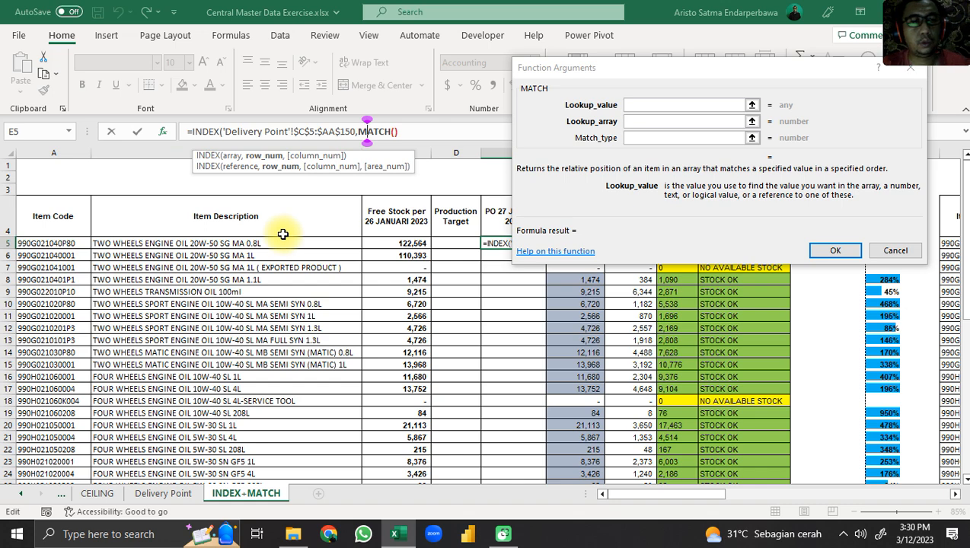
click(644, 107)
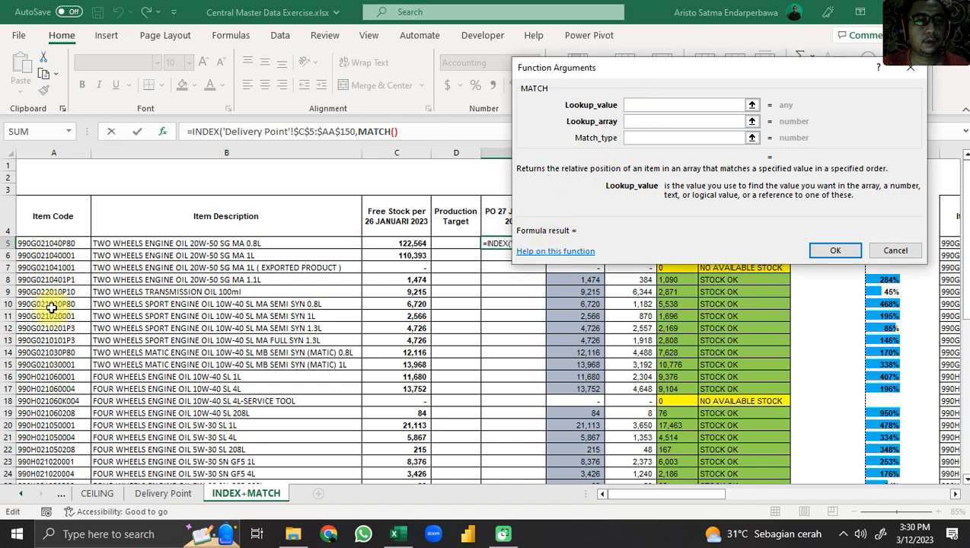
click(64, 246)
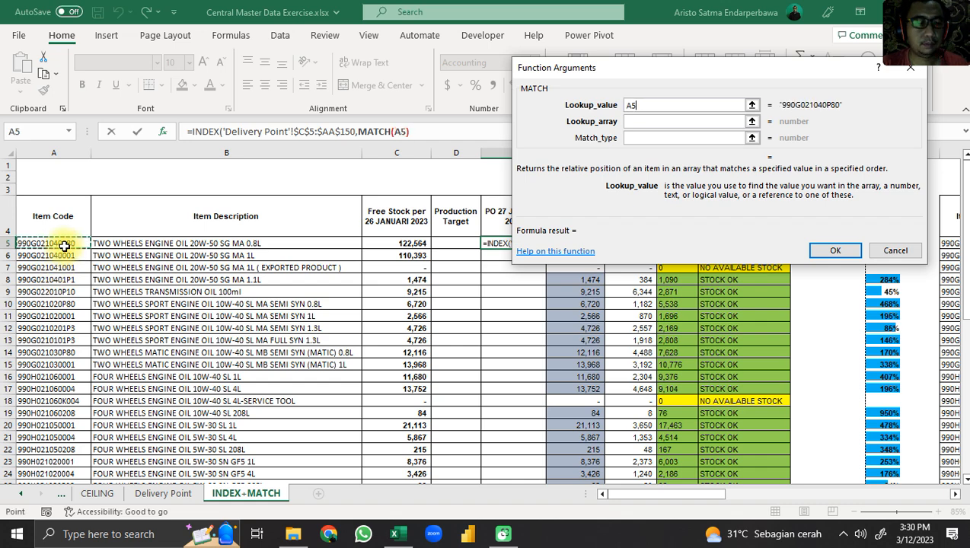
key(Tab)
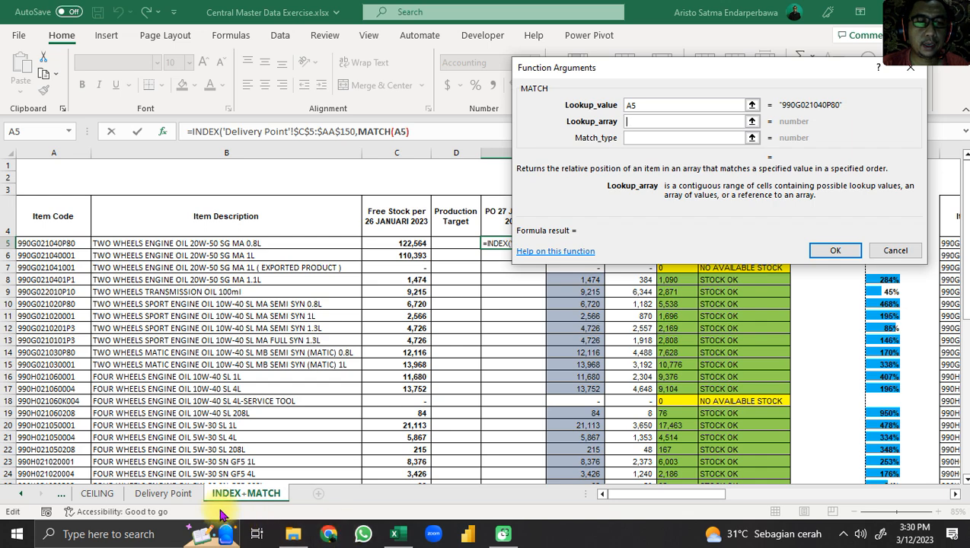
Step: Set the row MATCH's lookup array to the PivotTable's item codes as the absolute range 'Delivery Point'!$A$5:$A$150
click(166, 494)
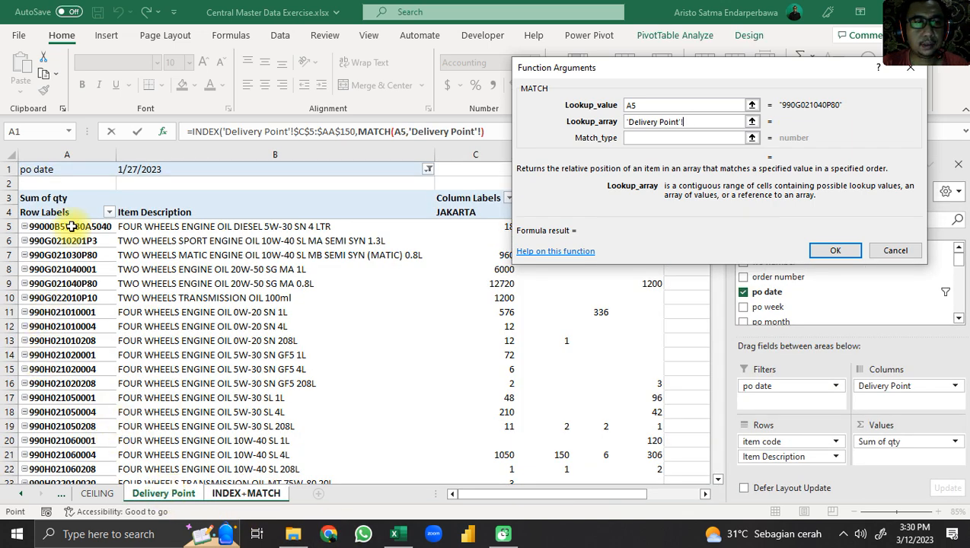
drag(71, 226, 71, 340)
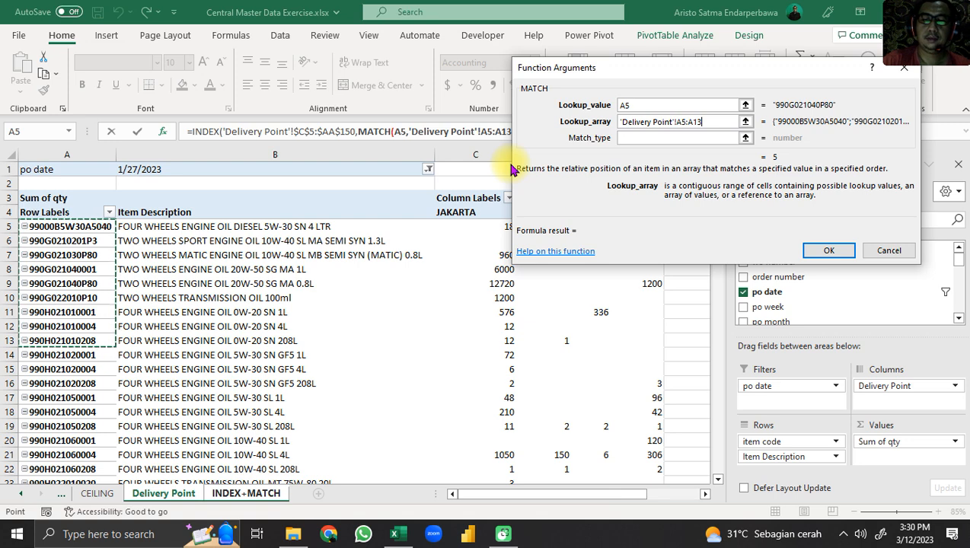
key(BackSpace)
key(BackSpace)
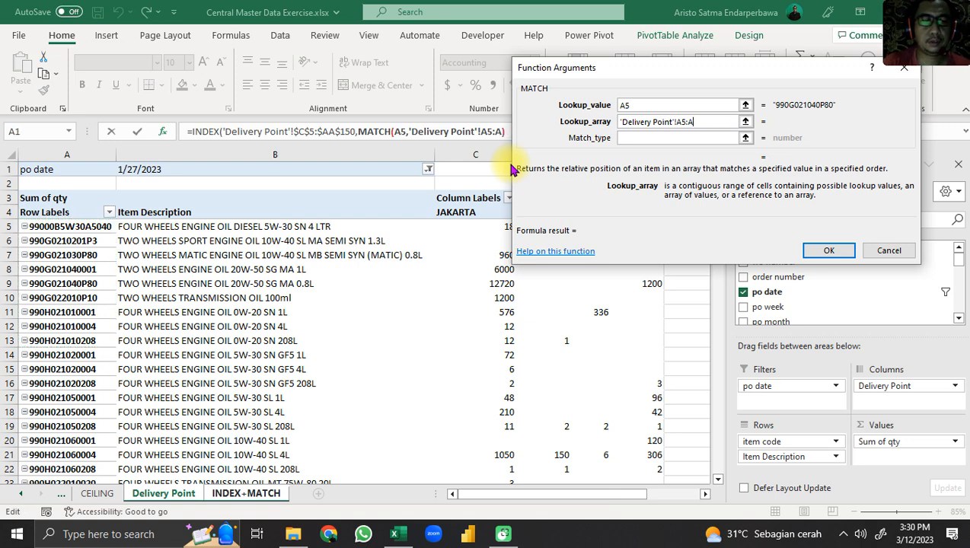
text(150)
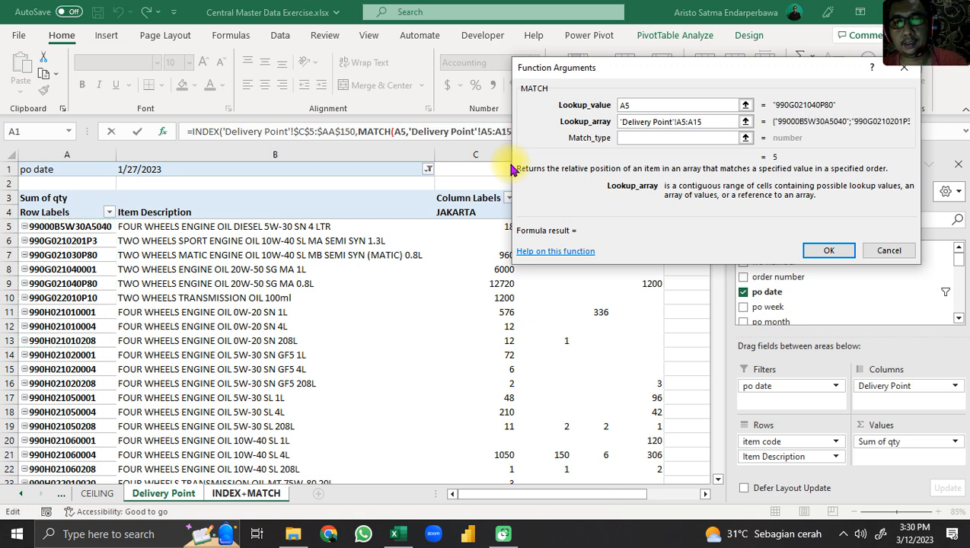
double_click(681, 124)
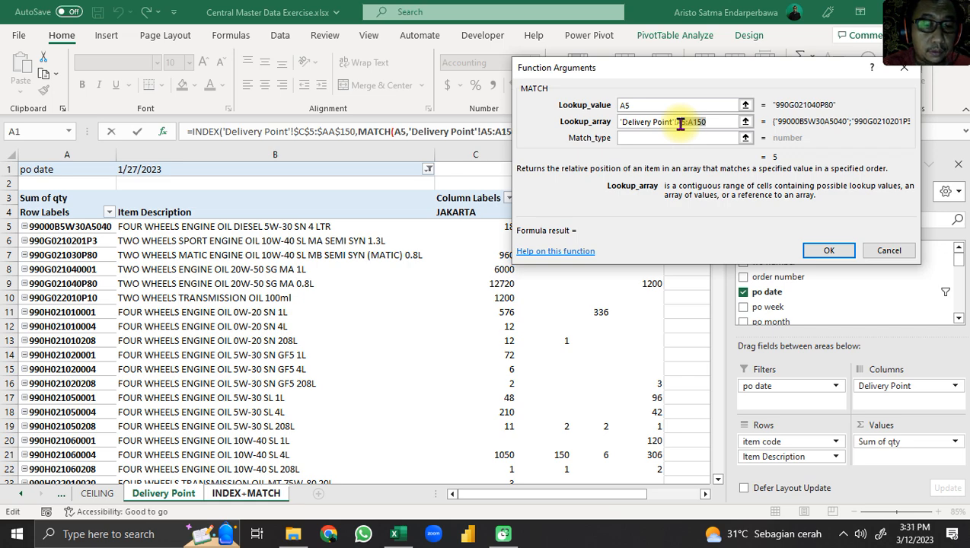
key(F4)
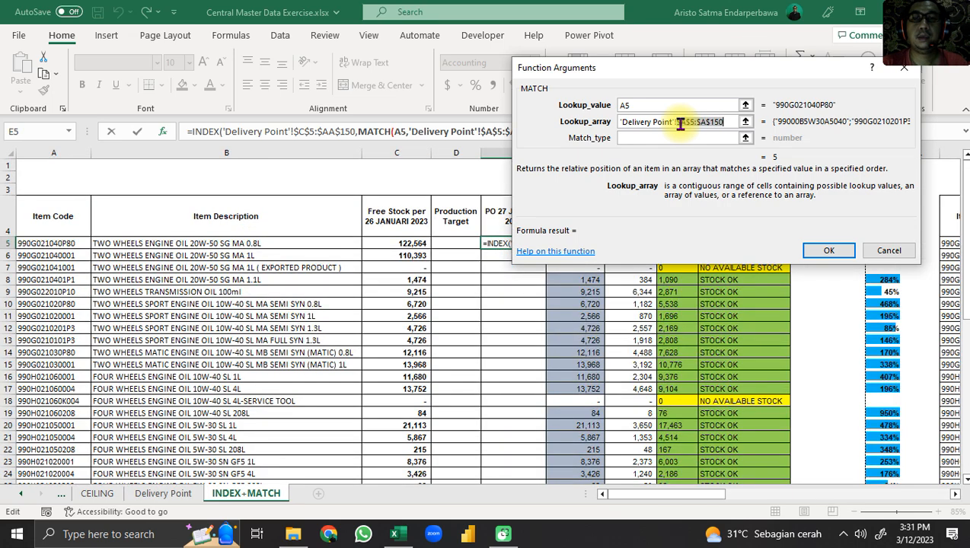
Step: Set the row MATCH's match type to 0 and enter the formula in E5
click(669, 137)
text(0)
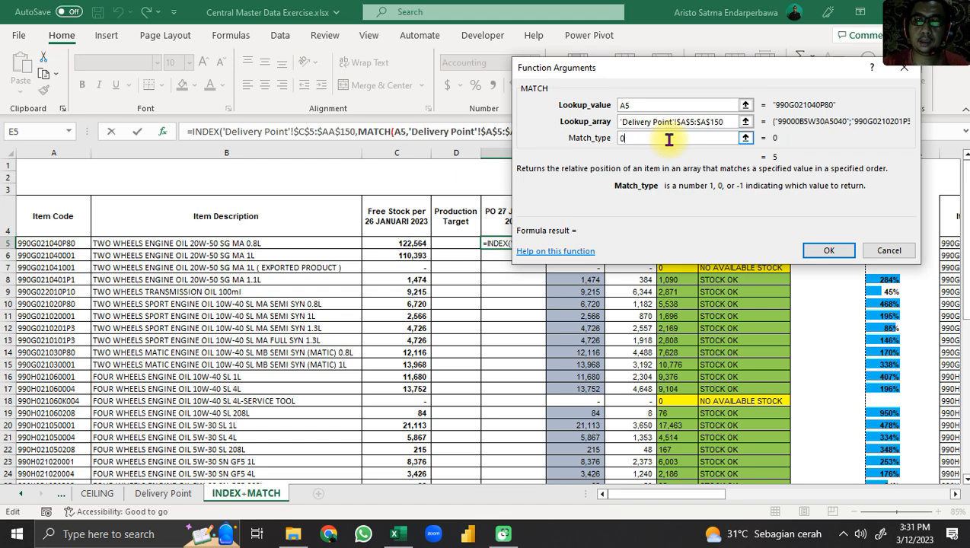
click(825, 250)
click(463, 319)
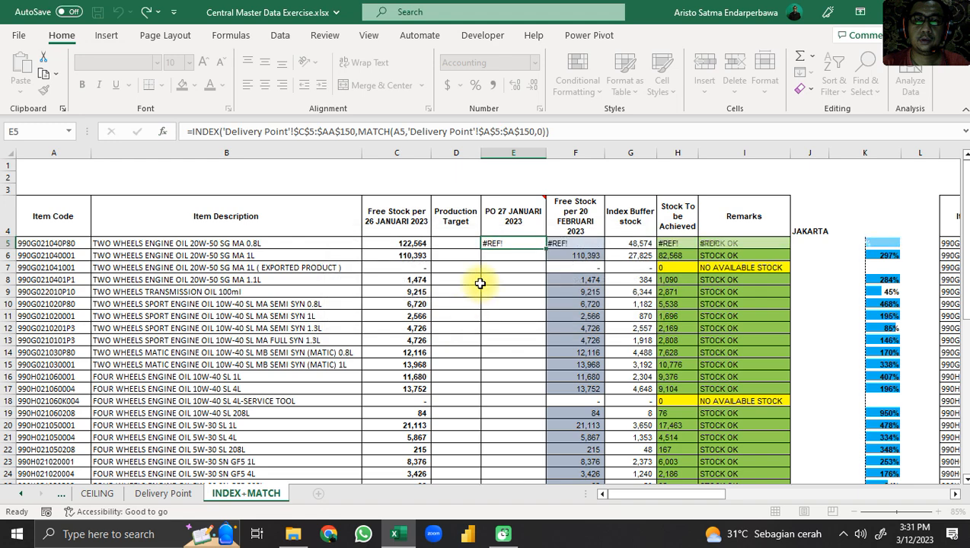
Step: Reopen E5's INDEX arguments in the array,row_num,column_num form and begin a column-number MATCH with the JAKARTA label cell J$4 as lookup value
click(248, 132)
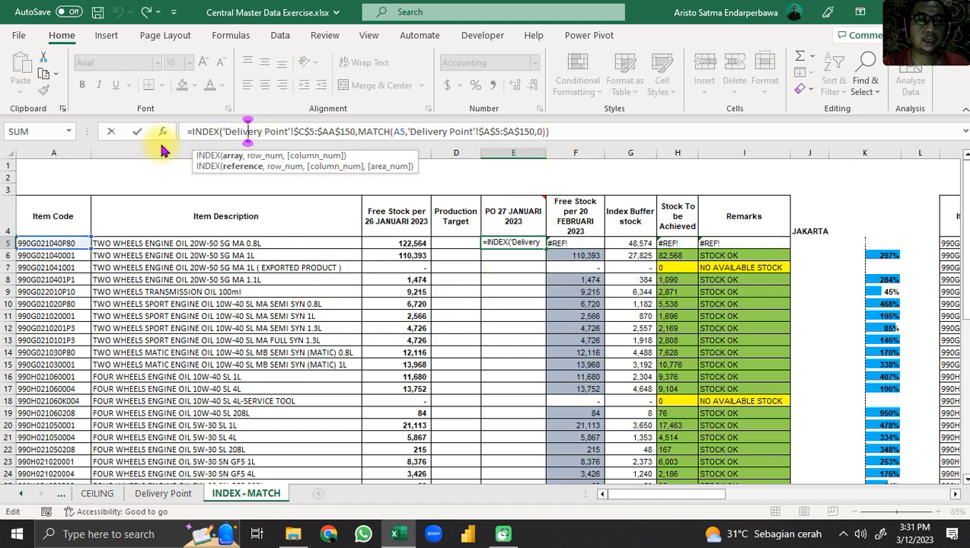
click(162, 132)
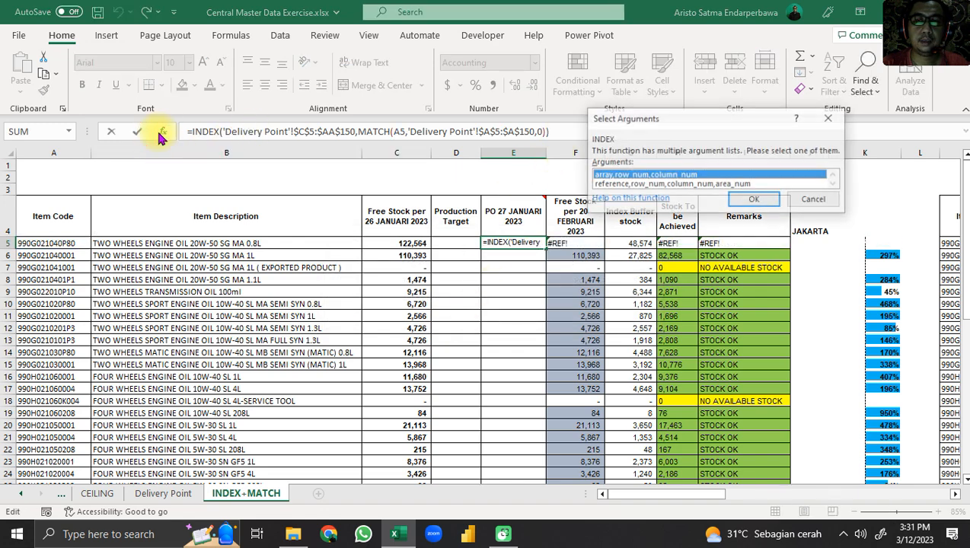
double_click(651, 176)
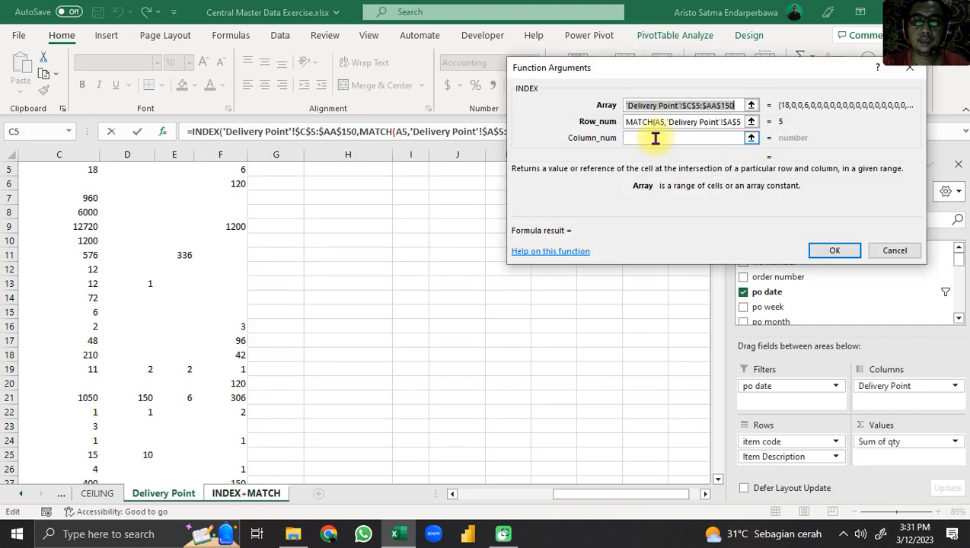
click(655, 138)
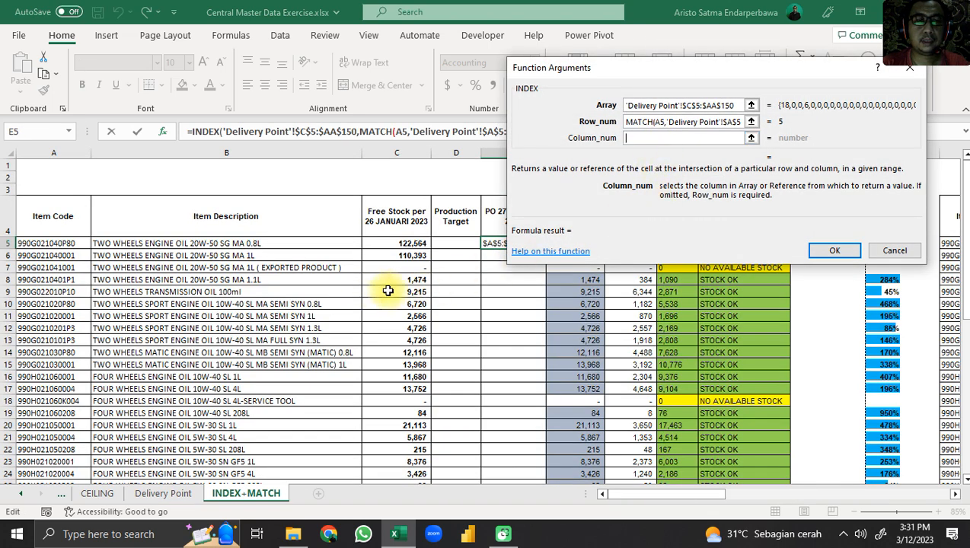
drag(599, 80, 788, 163)
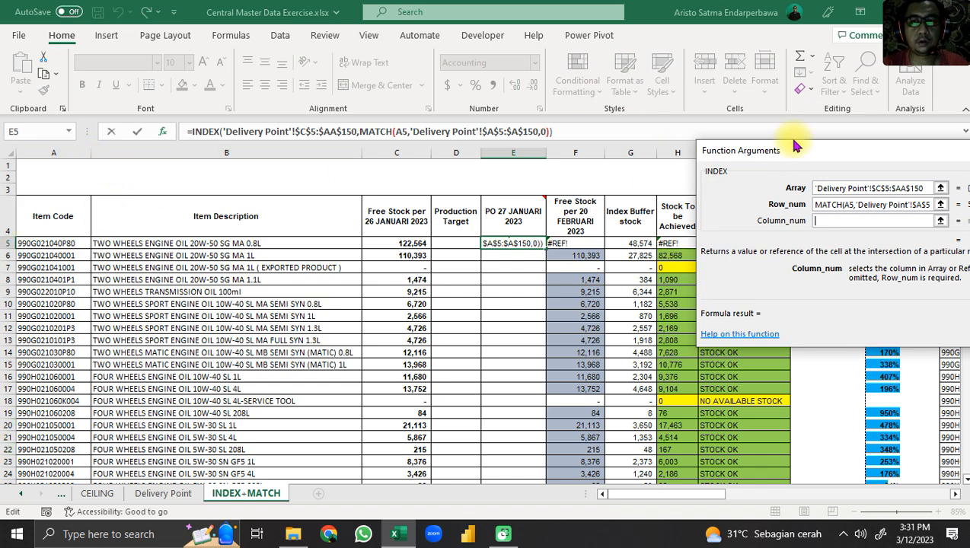
drag(823, 152, 231, 30)
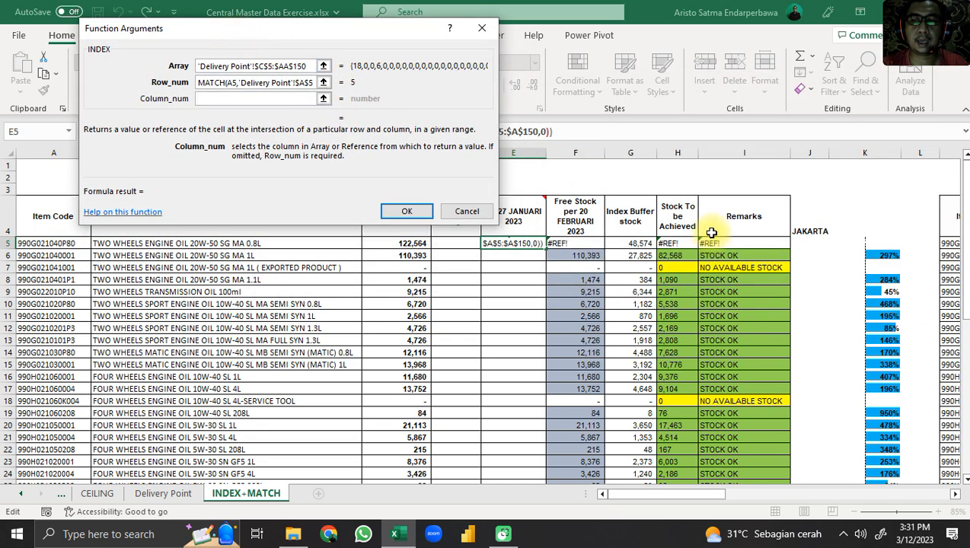
drag(301, 28, 743, 71)
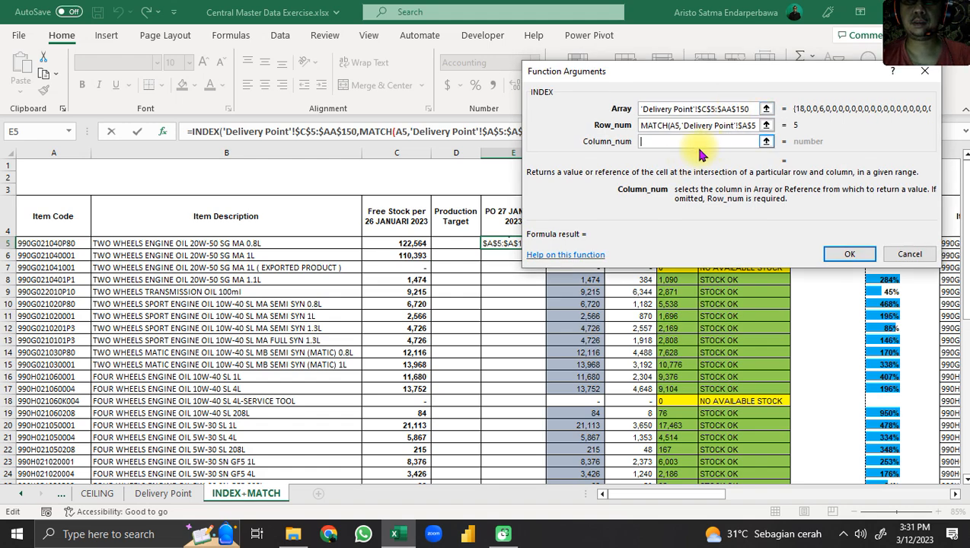
text(MA)
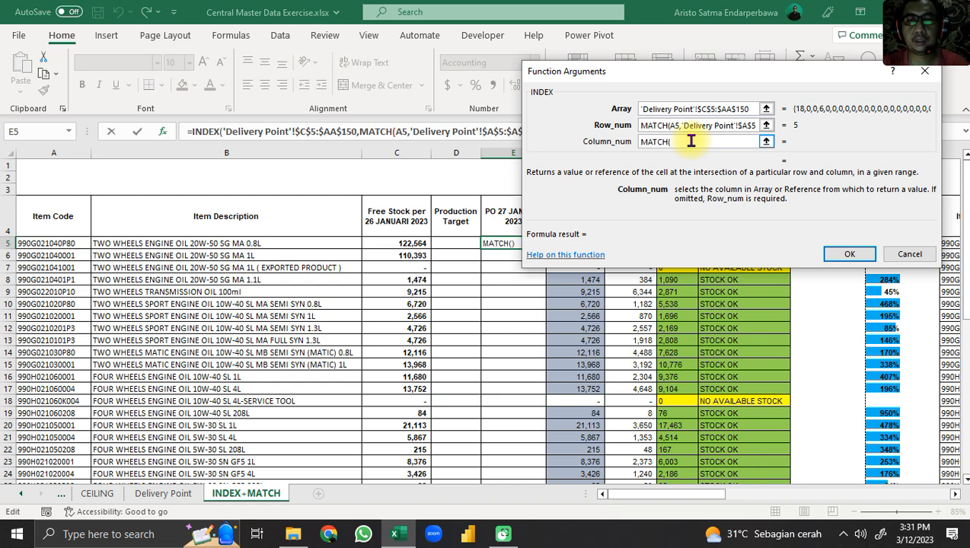
text(TCH()
drag(665, 80, 308, 87)
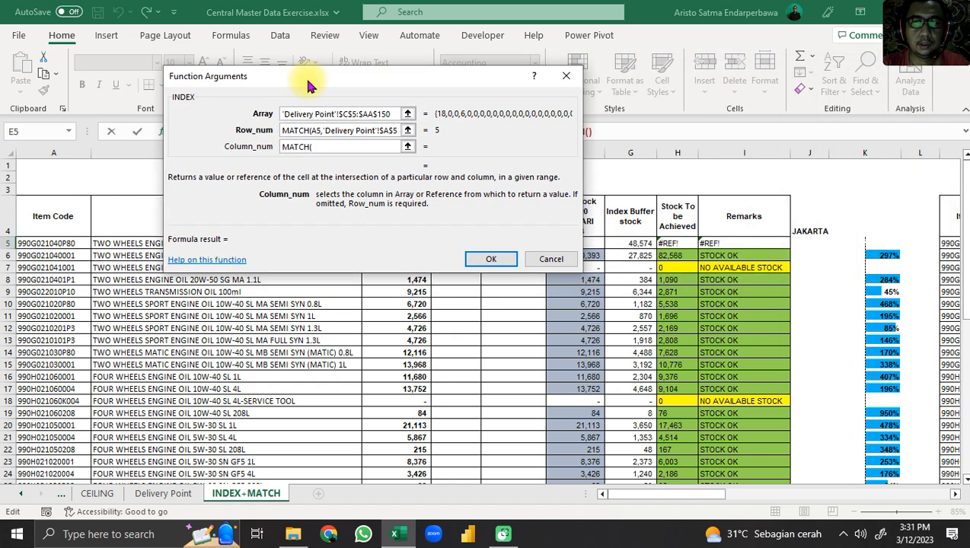
click(811, 233)
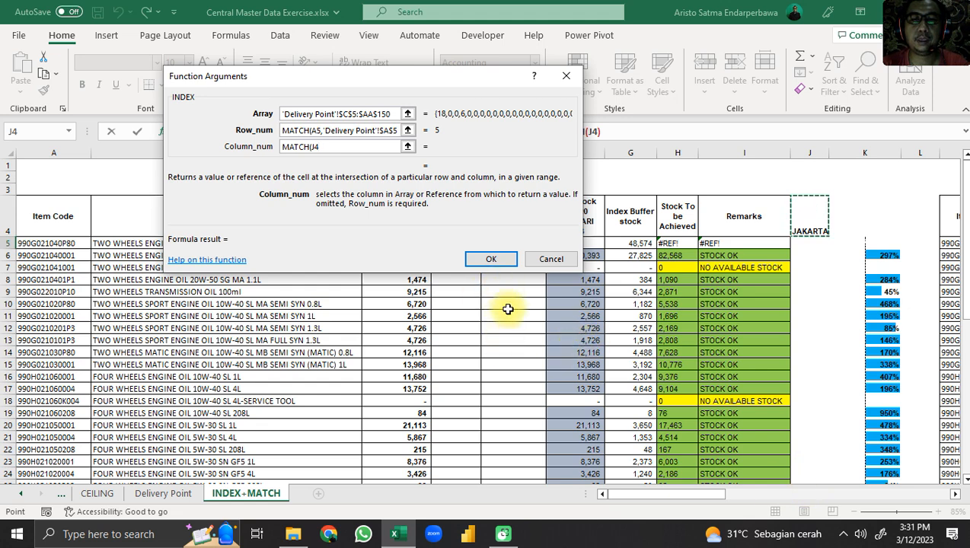
click(313, 148)
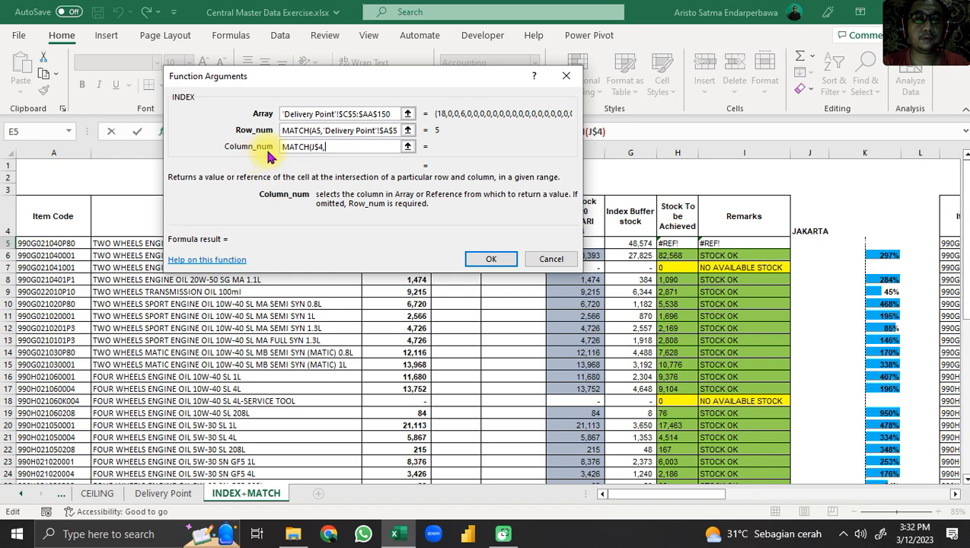
click(407, 539)
click(396, 535)
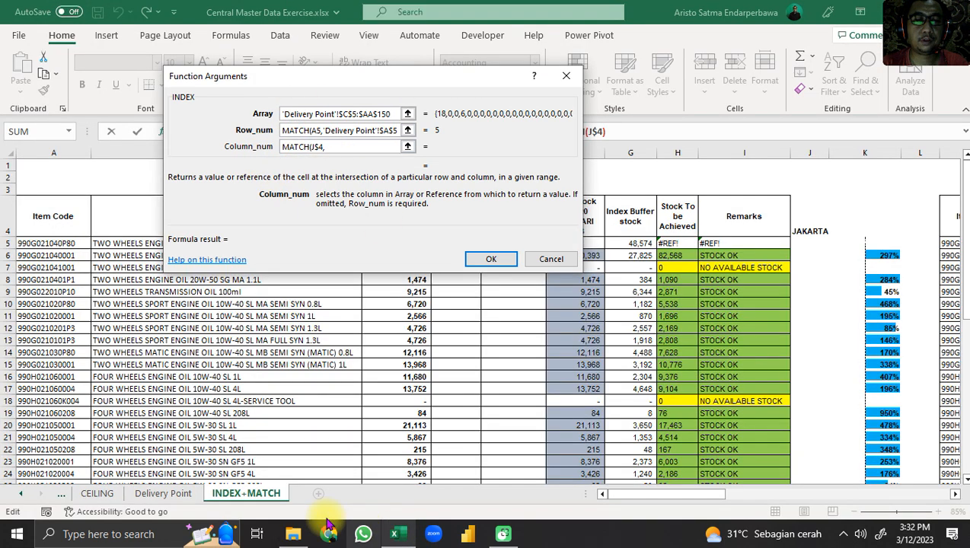
click(168, 496)
drag(307, 81, 560, 248)
scroll(228, 206, up, 2)
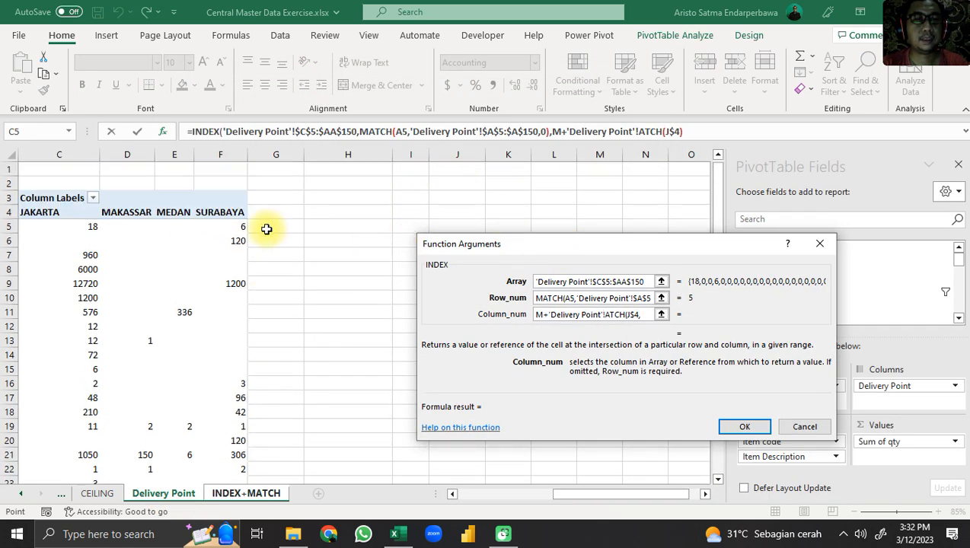
drag(612, 494, 502, 494)
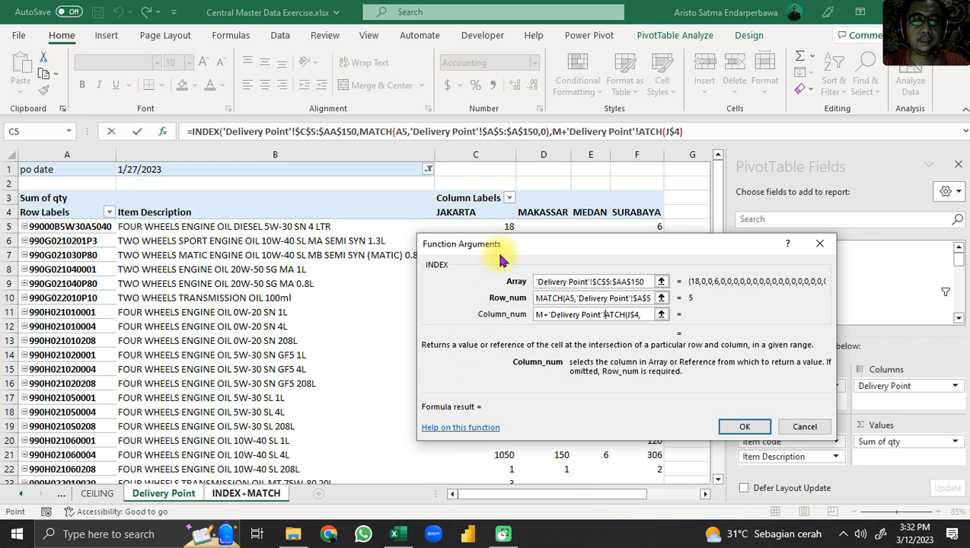
click(451, 216)
drag(451, 216, 630, 213)
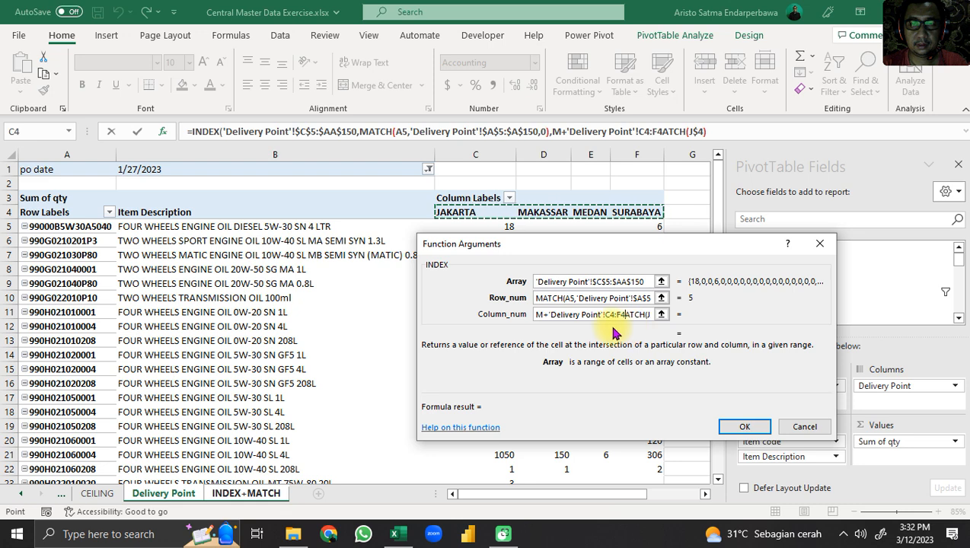
drag(540, 313, 862, 326)
key(BackSpace)
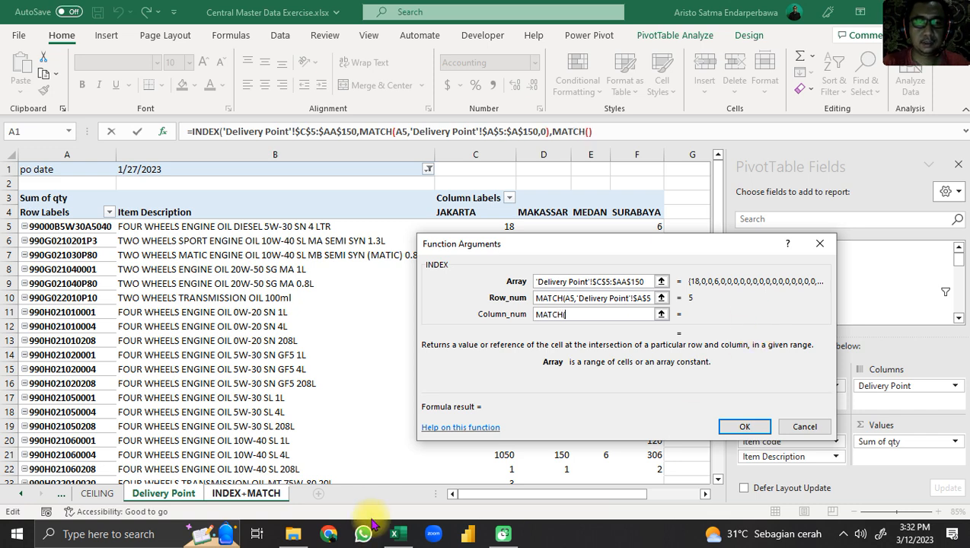
Step: Give the column-number MATCH the JAKARTA label cell on the INDEX+MATCH sheet as lookup value, with its row fixed as J$4
click(401, 538)
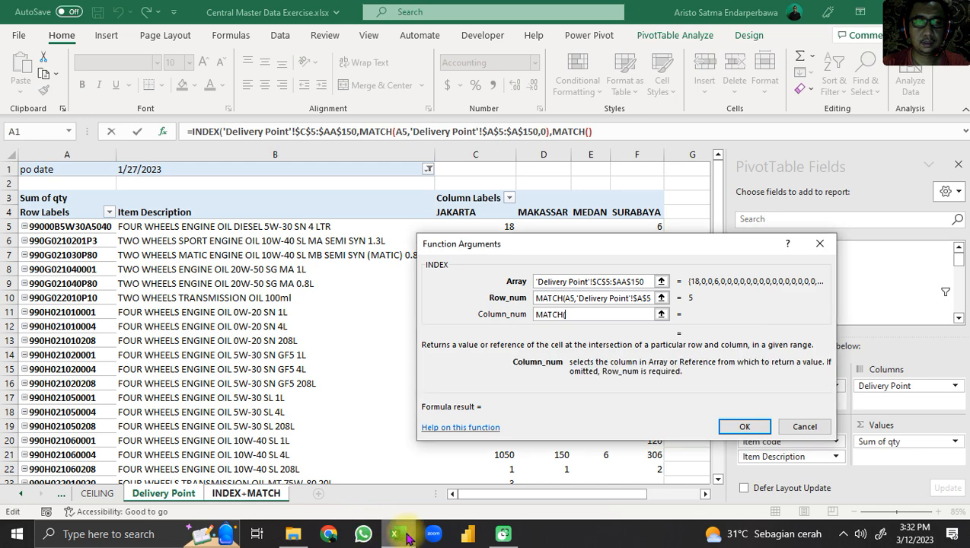
click(236, 493)
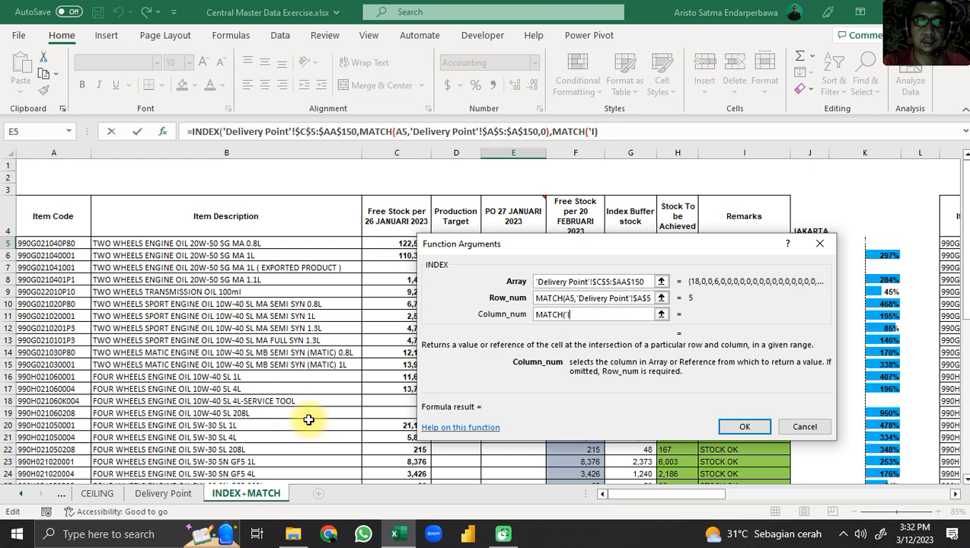
drag(627, 249, 481, 221)
click(820, 230)
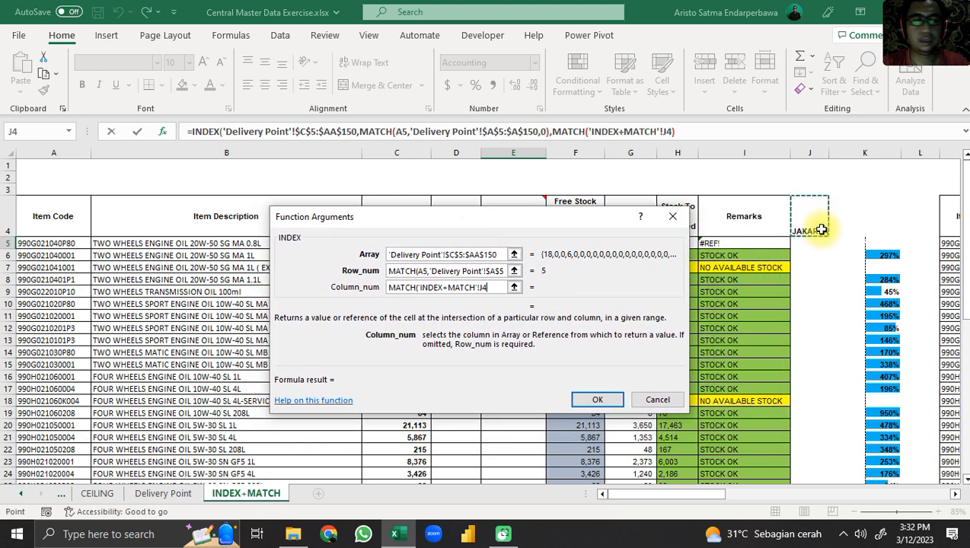
click(488, 288)
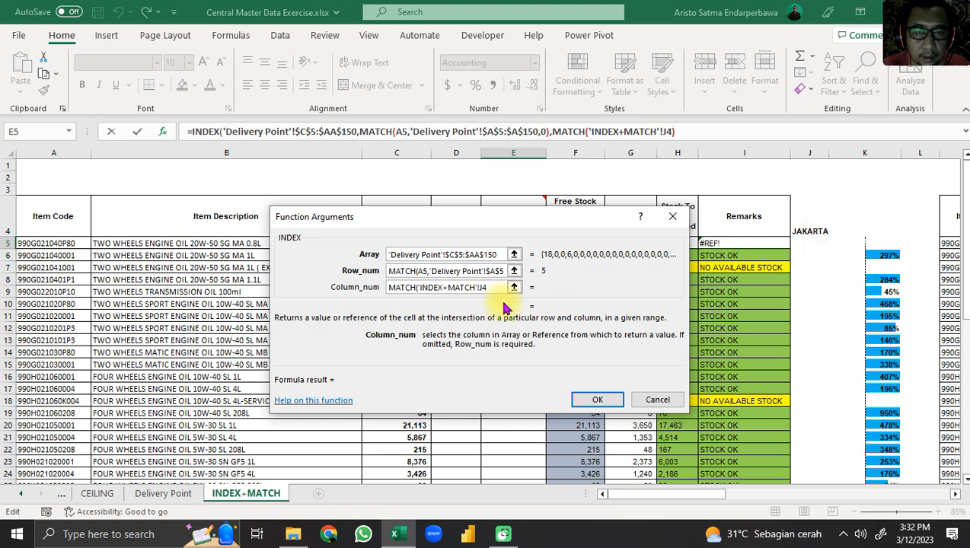
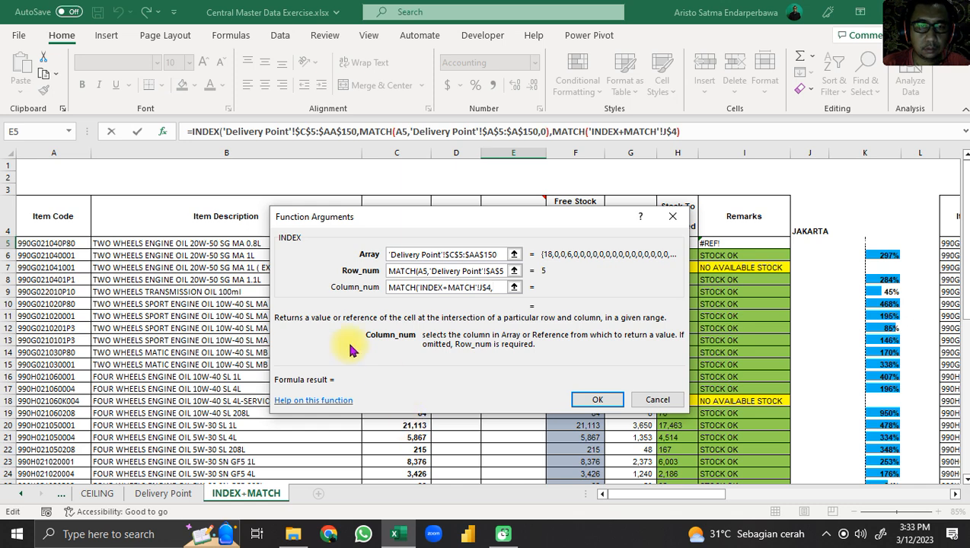
Step: Set the column MATCH's lookup array to the PivotTable's city headers as the absolute range 'Delivery Point'!$C$4:$AA$4
click(571, 131)
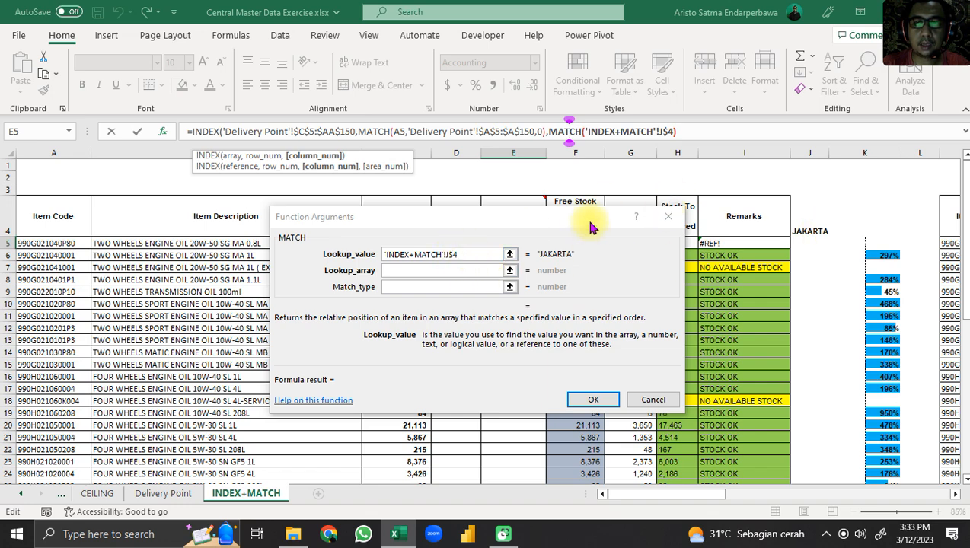
drag(589, 225, 398, 164)
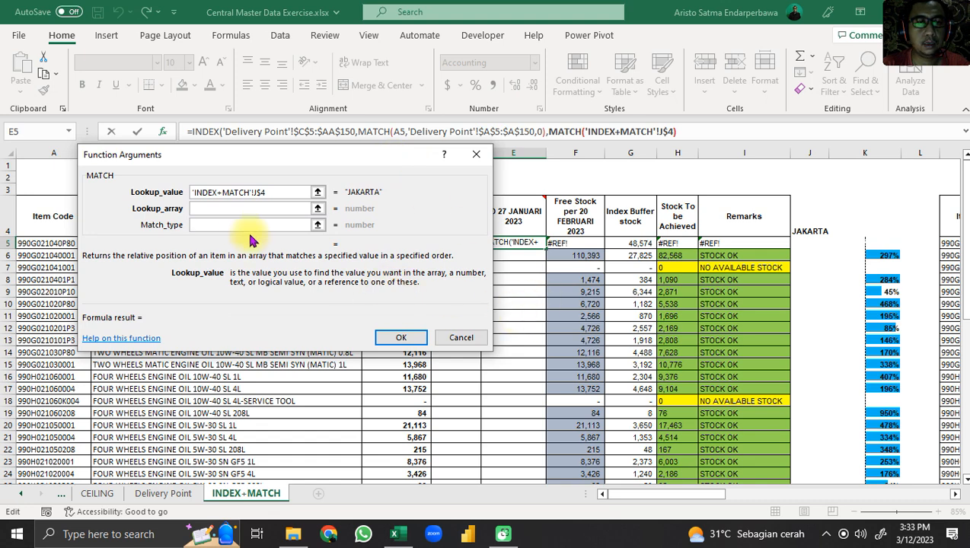
click(216, 208)
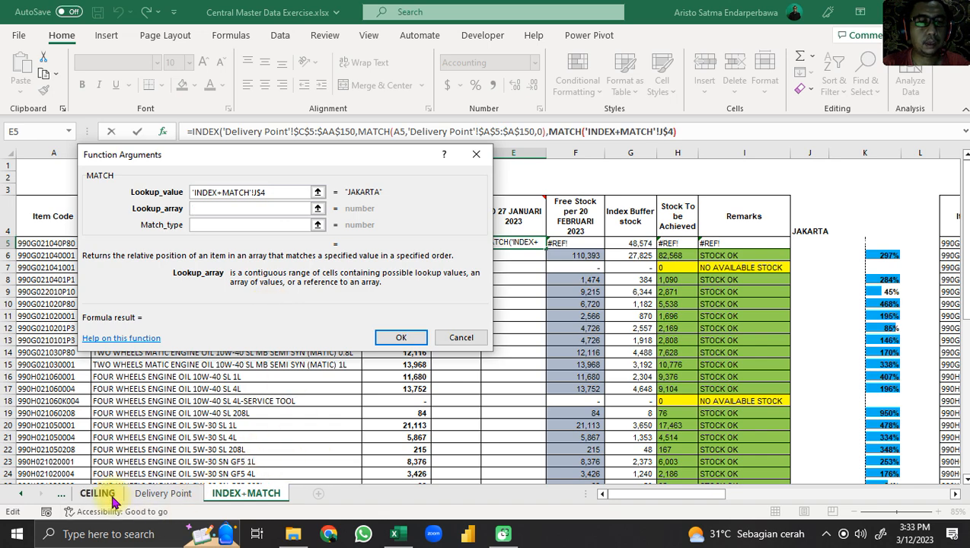
click(142, 499)
drag(267, 156, 646, 256)
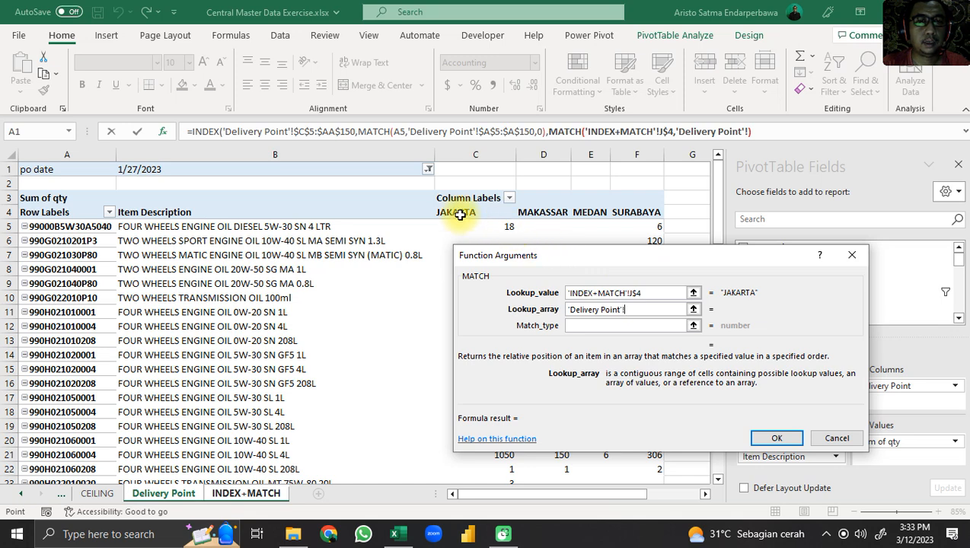
drag(460, 213, 628, 205)
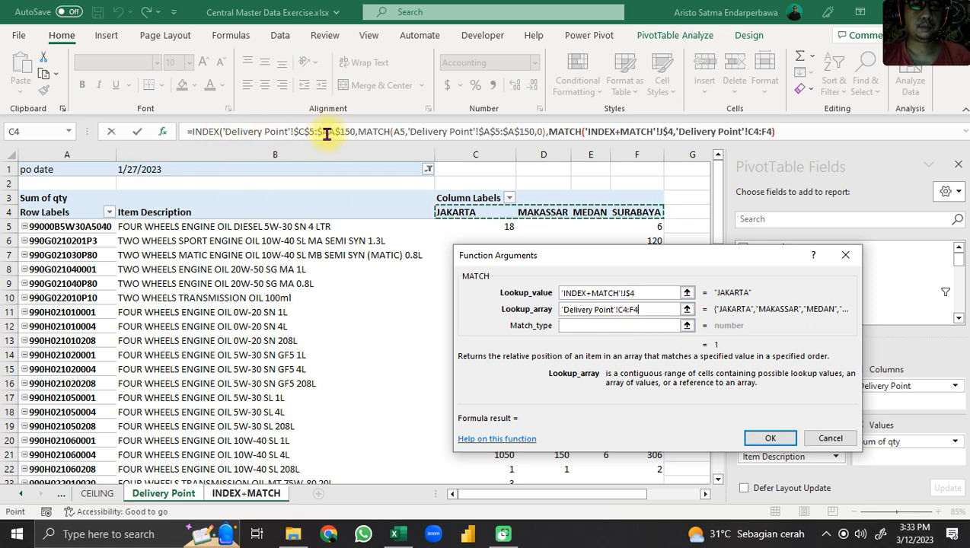
click(641, 309)
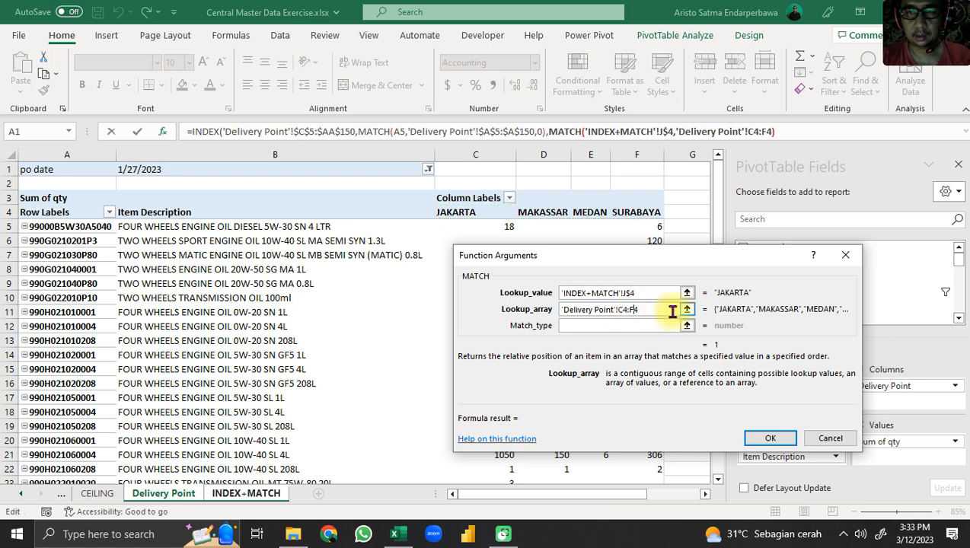
key(BackSpace)
text(AA)
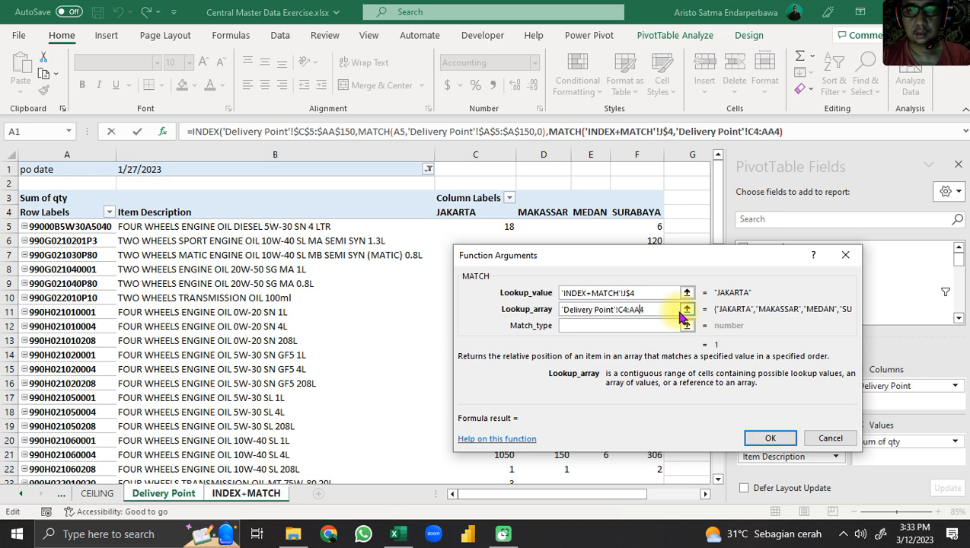
drag(651, 313, 618, 315)
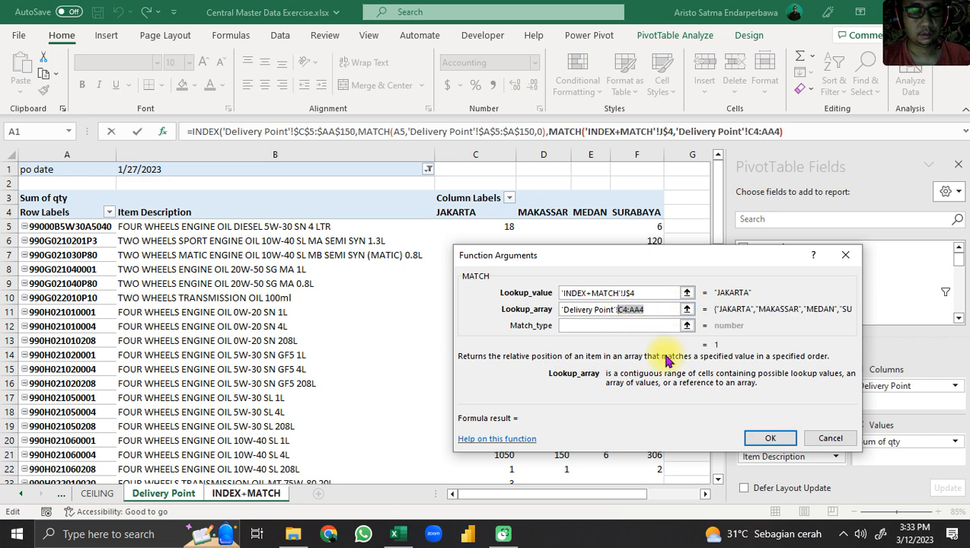
key(F4)
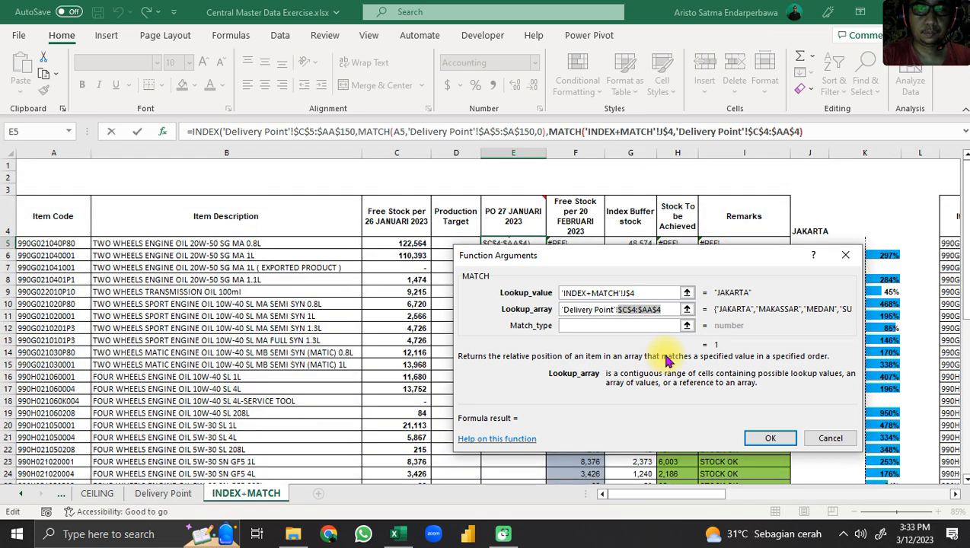
Step: Set the column MATCH's match type to 0, accept the corrected formula in E5 and fill it down the PO 27 JANUARI 2023 column
click(605, 327)
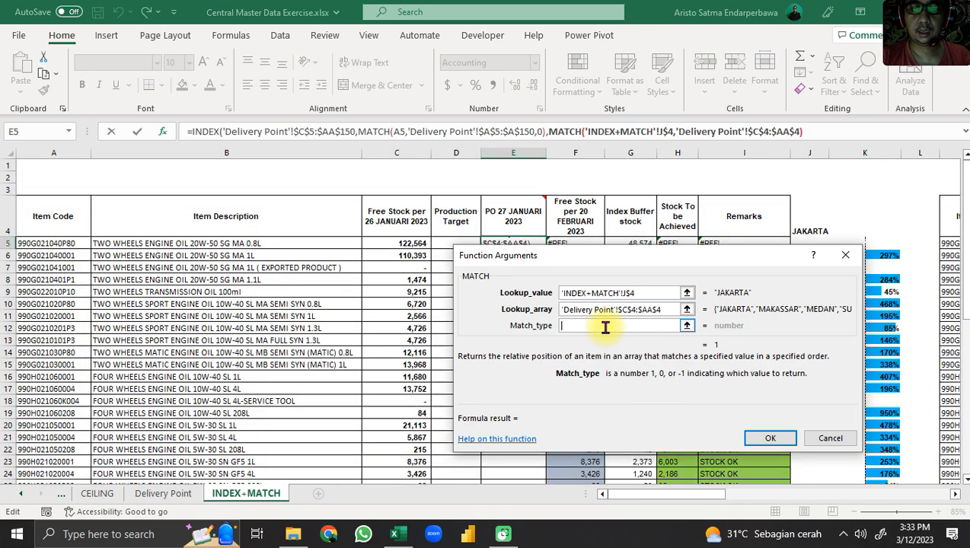
key(Return)
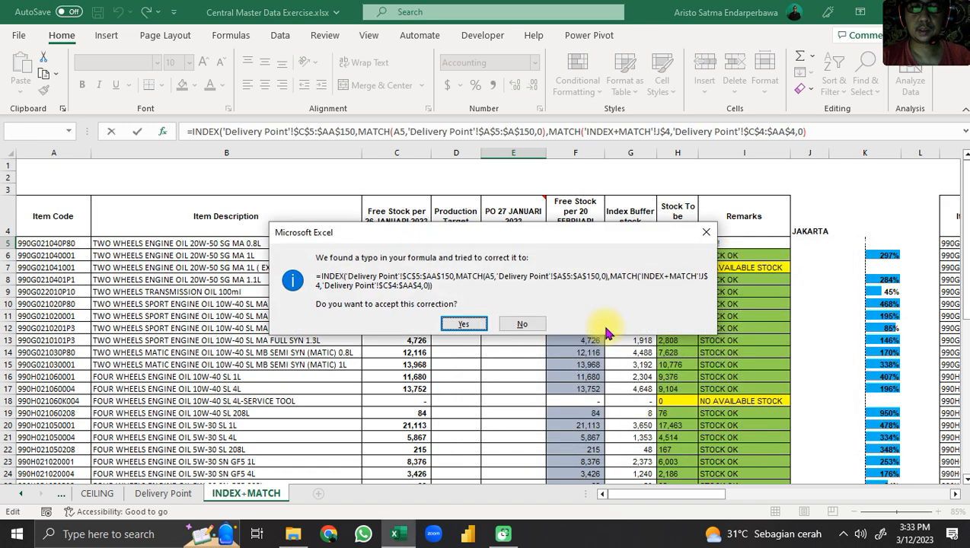
key(Return)
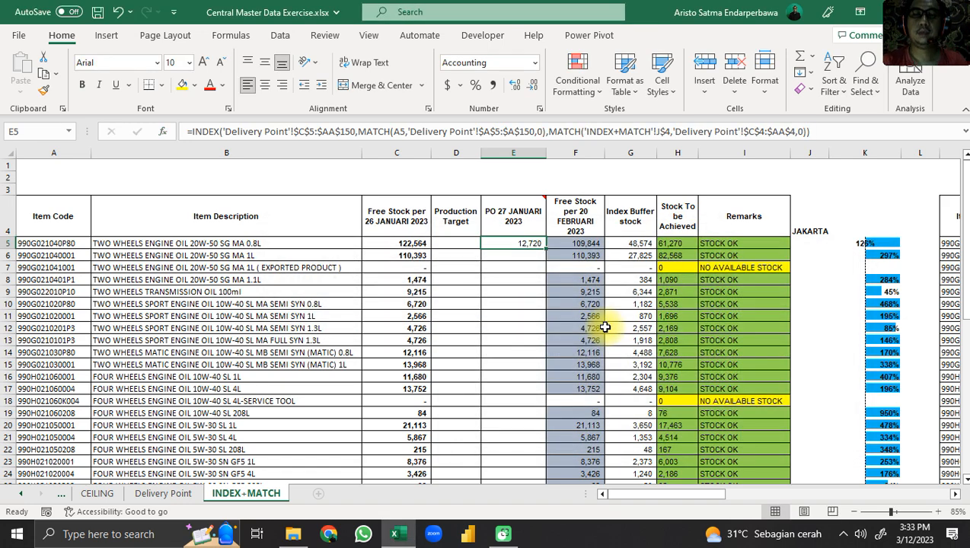
double_click(545, 249)
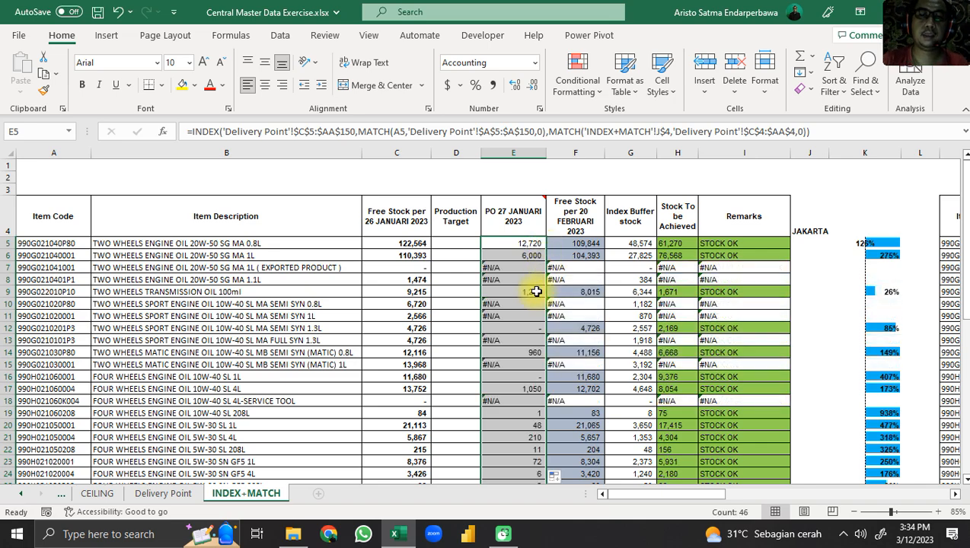
scroll(527, 325, down, 4)
scroll(526, 325, down, 6)
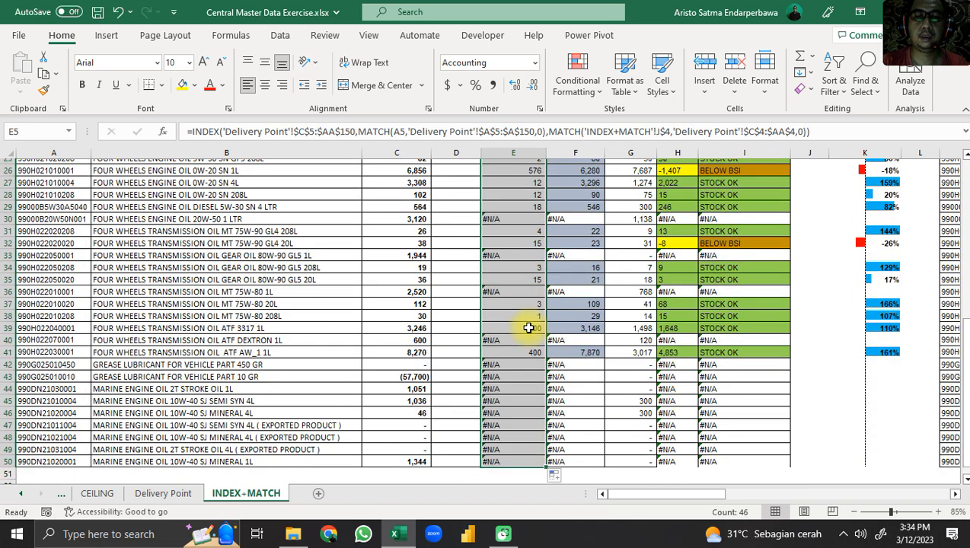
scroll(525, 326, up, 12)
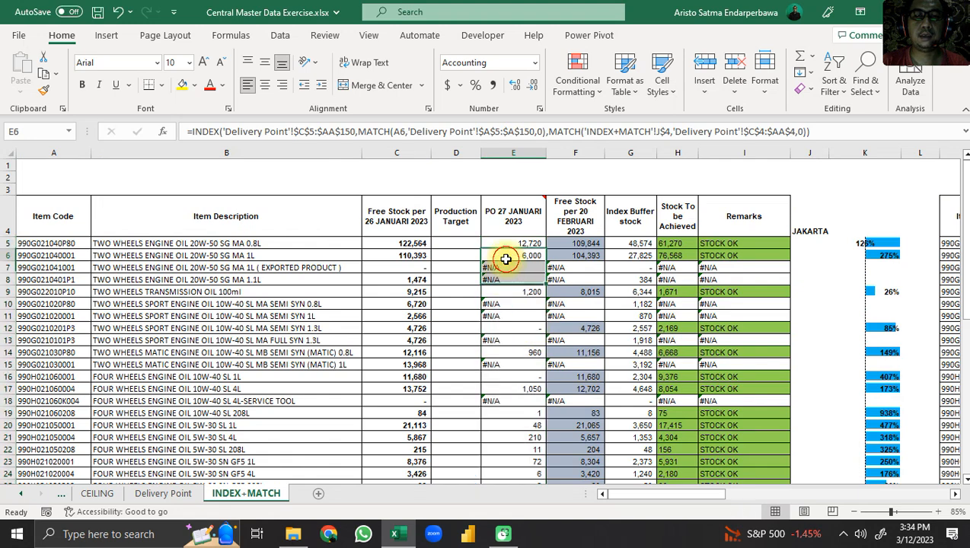
Step: Check whether the item code in A7 occurs among the Delivery Point PivotTable's item codes
click(510, 268)
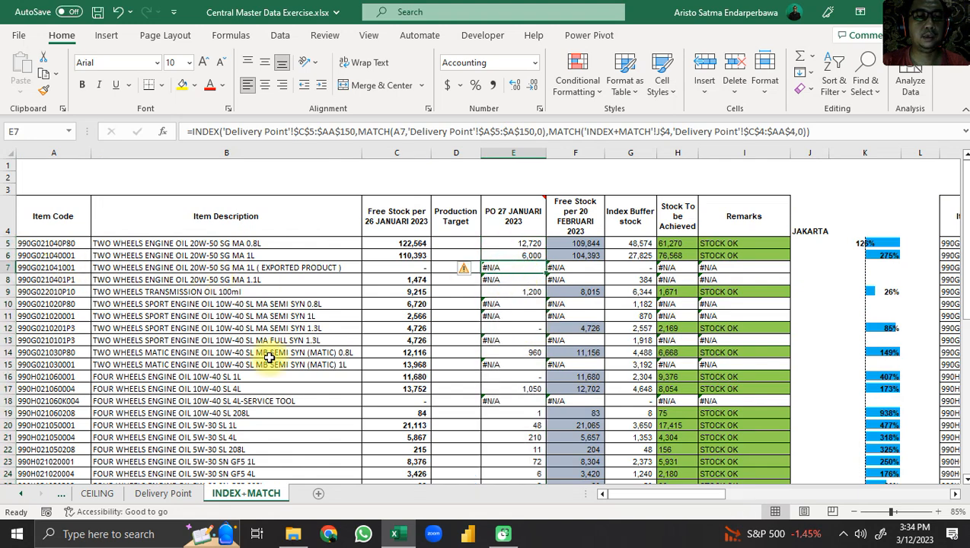
click(179, 498)
scroll(175, 339, down, 5)
scroll(179, 338, up, 5)
click(245, 493)
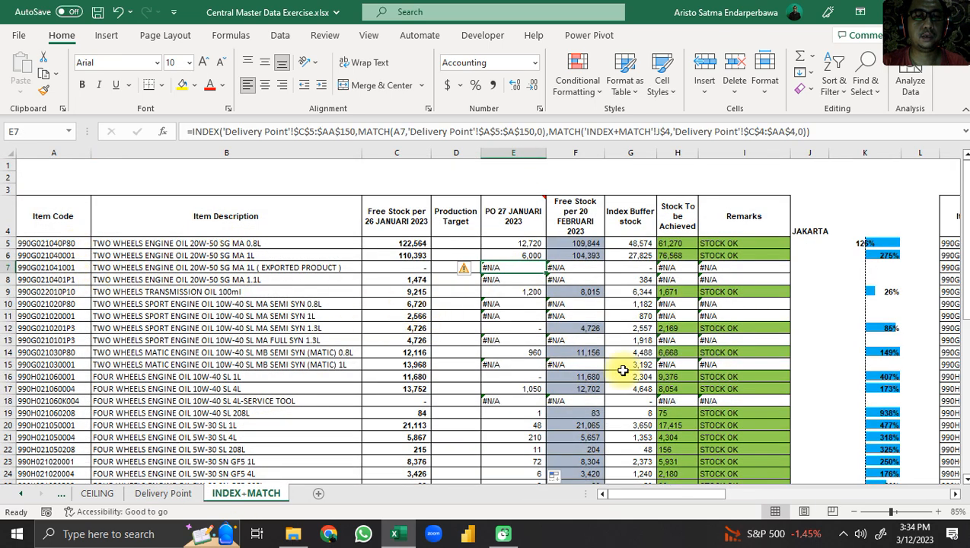
click(69, 269)
click(166, 494)
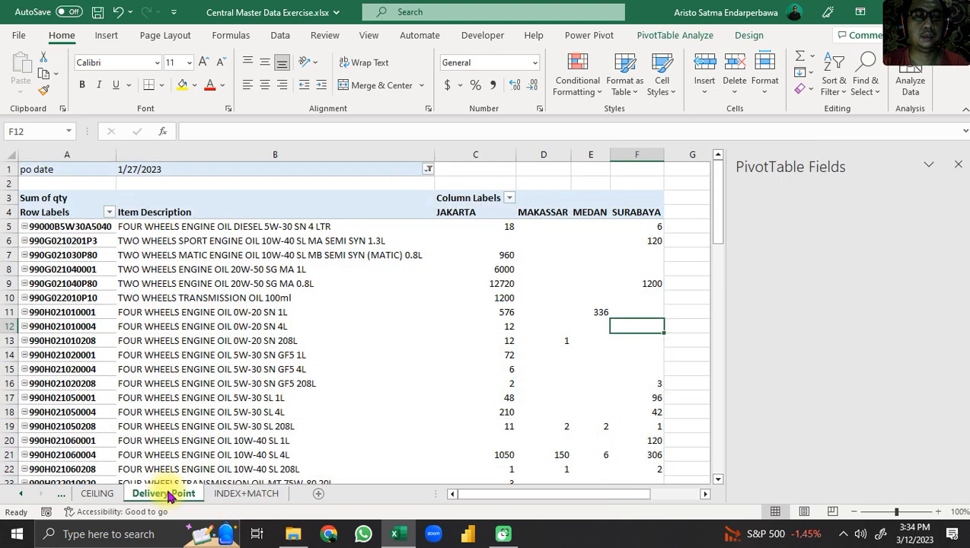
click(227, 495)
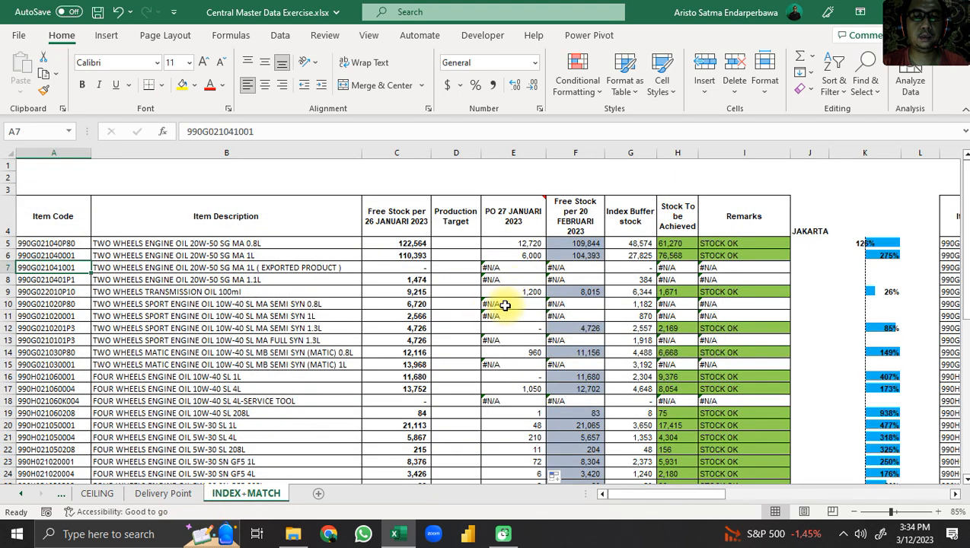
Step: Wrap E5's INDEX formula in IFERROR with an empty value_if_error argument and fill it down the PO 27 JANUARI 2023 column
click(516, 245)
click(191, 131)
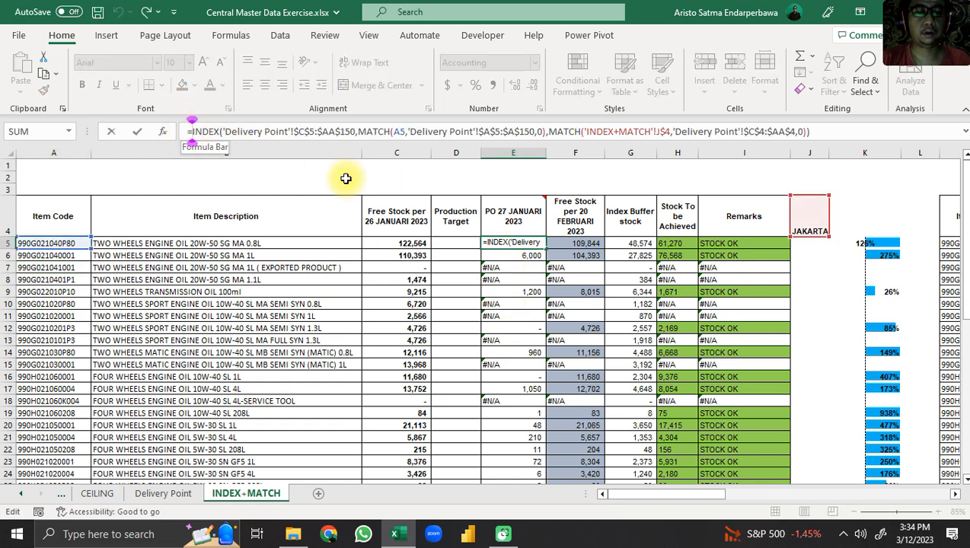
text(IFERROR()
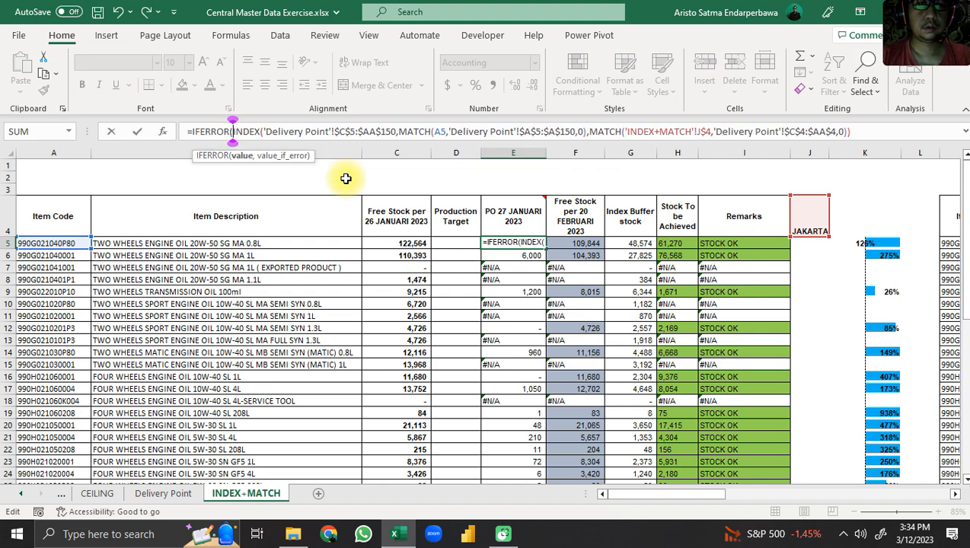
click(887, 131)
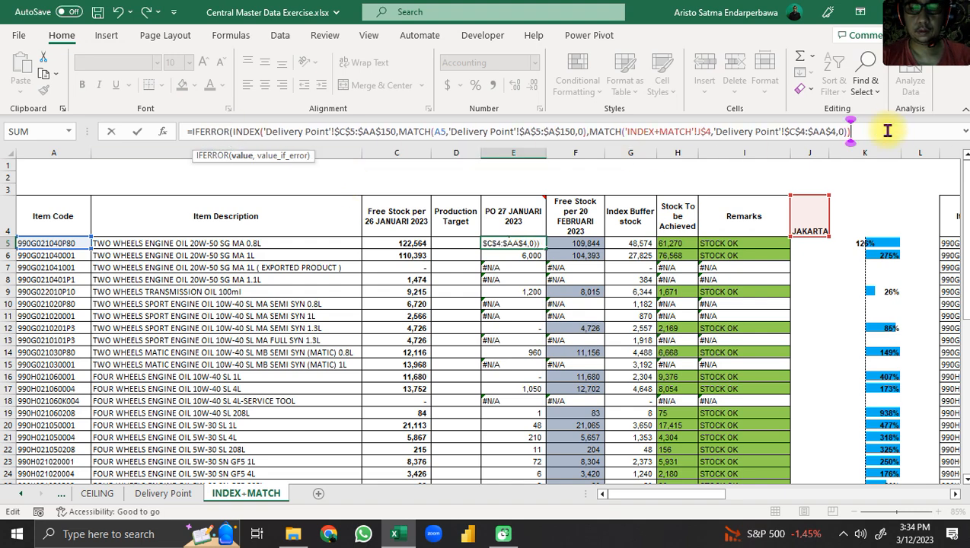
text(,))
key(ctrl+Return)
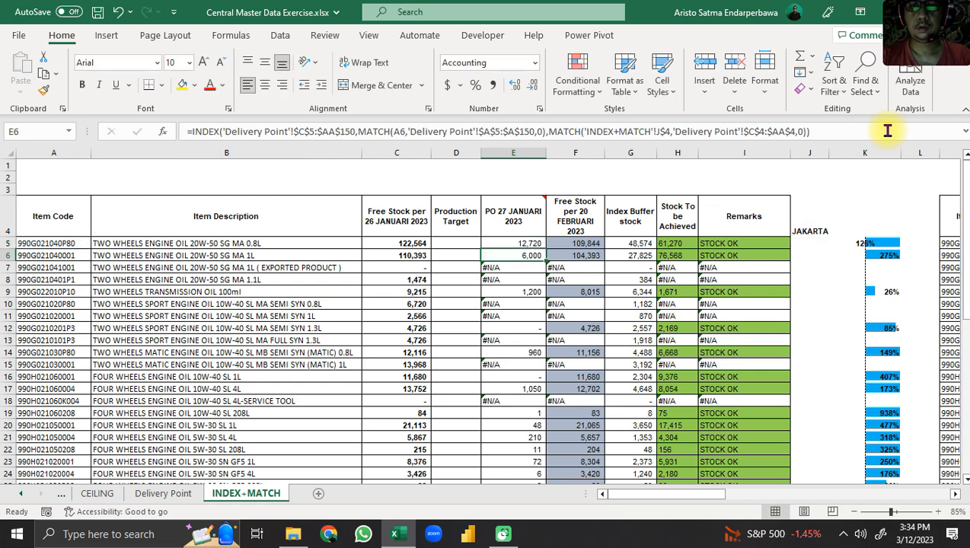
double_click(546, 249)
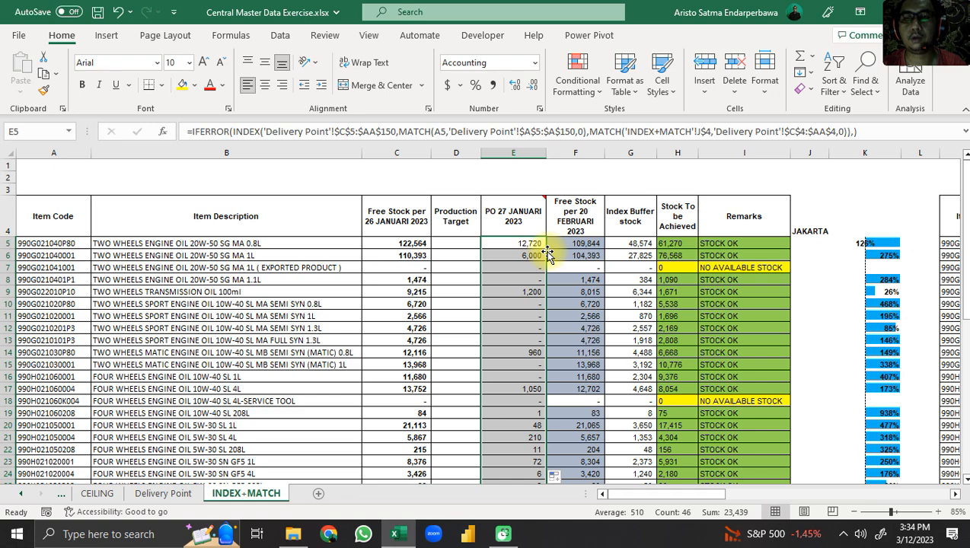
click(876, 245)
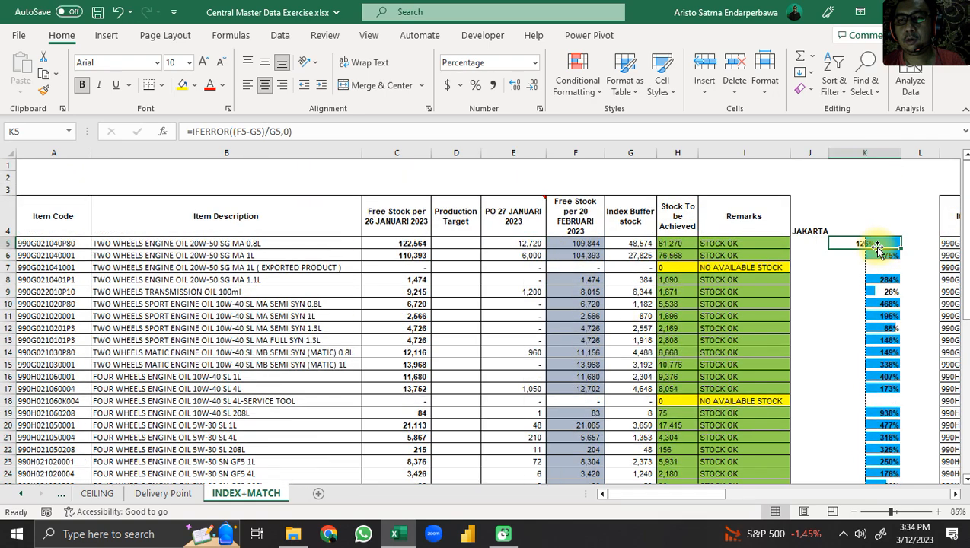
Step: Compare the percentage data bars in column K of the INDEX+MATCH sheet with those on the SUMIFS, IF, Conditional Format sheet
scroll(877, 248, down, 8)
scroll(623, 370, up, 3)
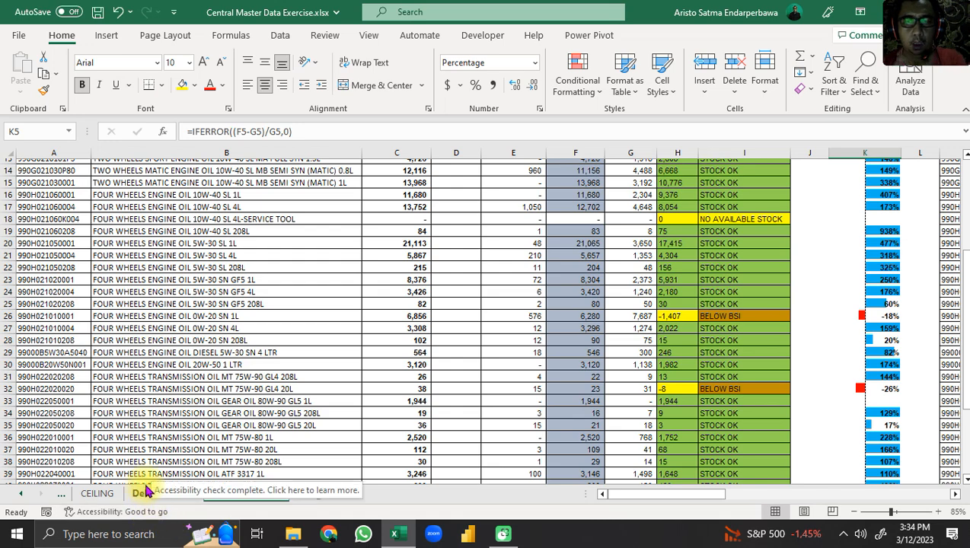
click(20, 499)
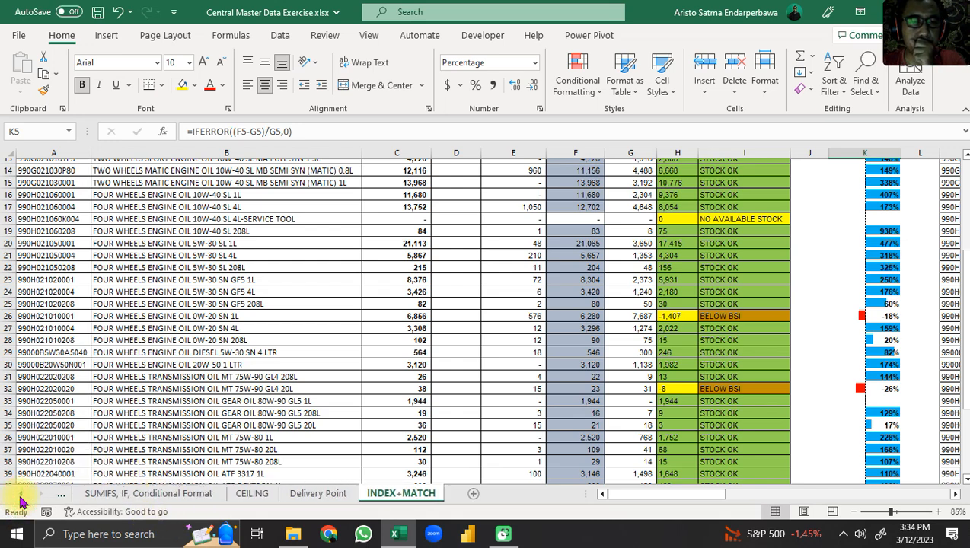
click(174, 496)
click(582, 228)
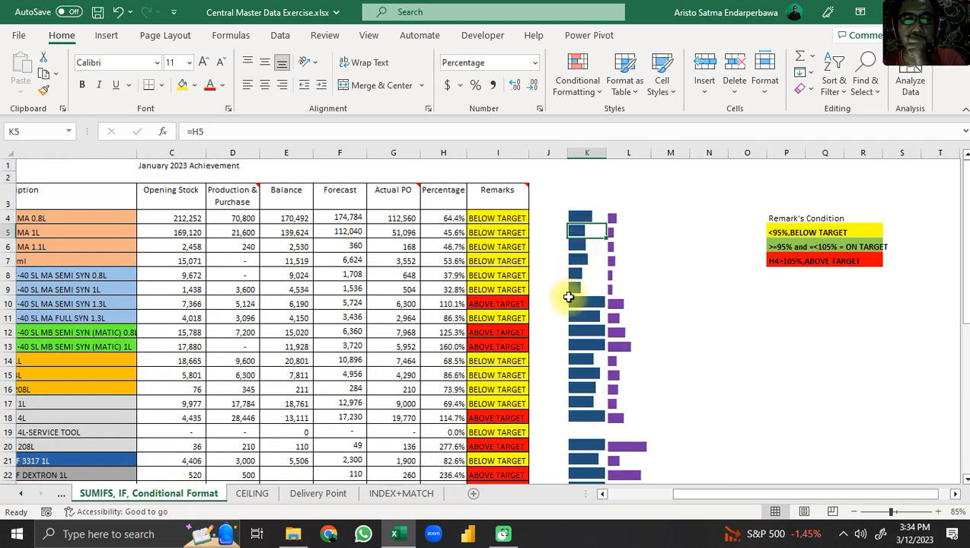
drag(572, 302, 587, 288)
drag(587, 217, 585, 231)
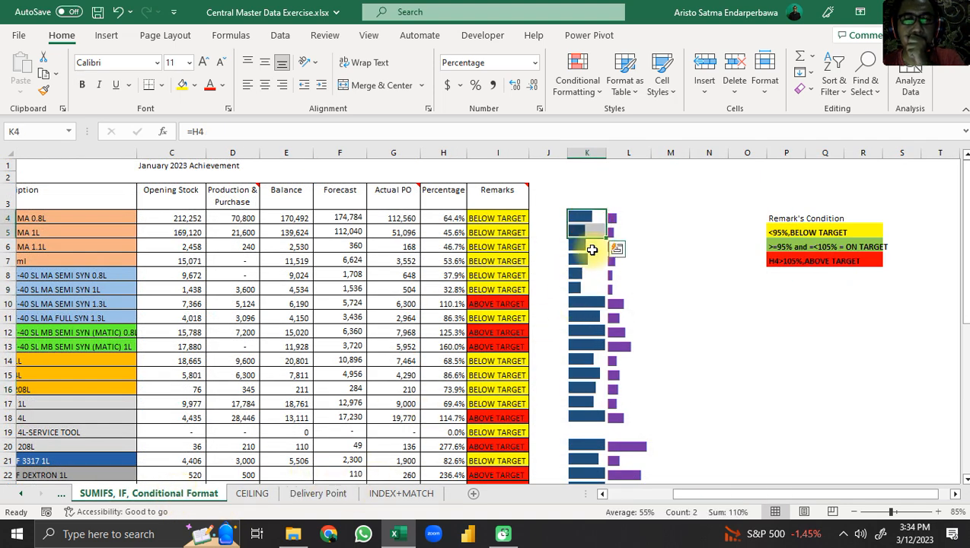
click(587, 287)
drag(586, 287, 580, 341)
click(315, 493)
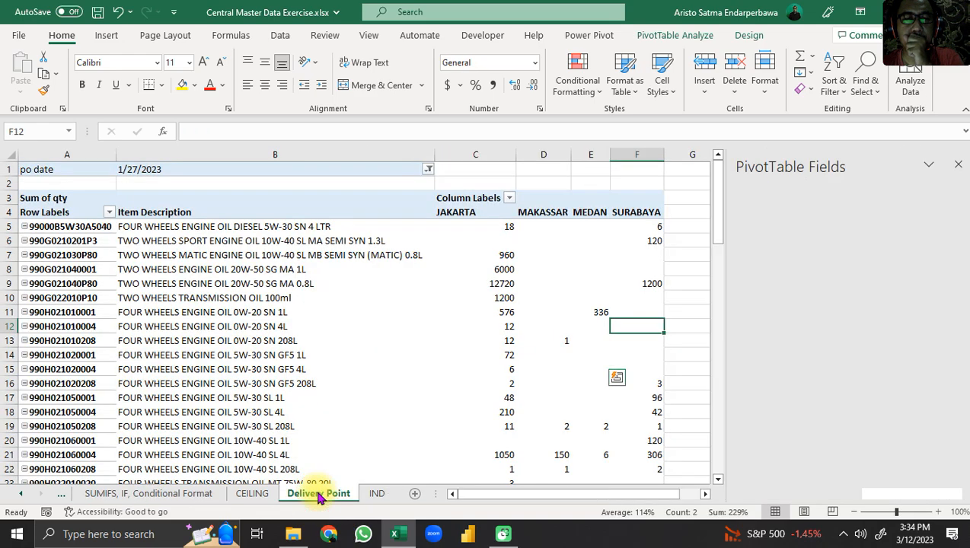
click(251, 494)
click(318, 493)
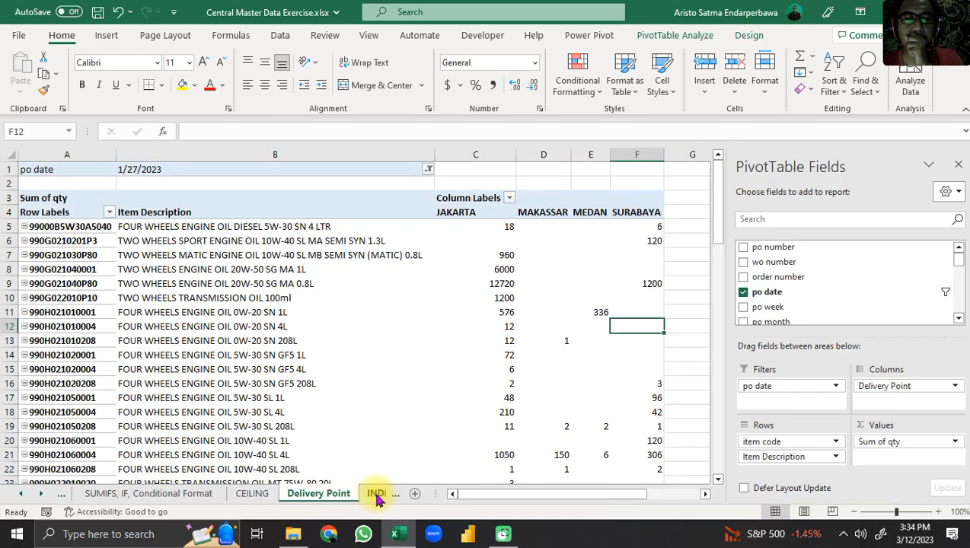
click(376, 493)
scroll(591, 382, up, 4)
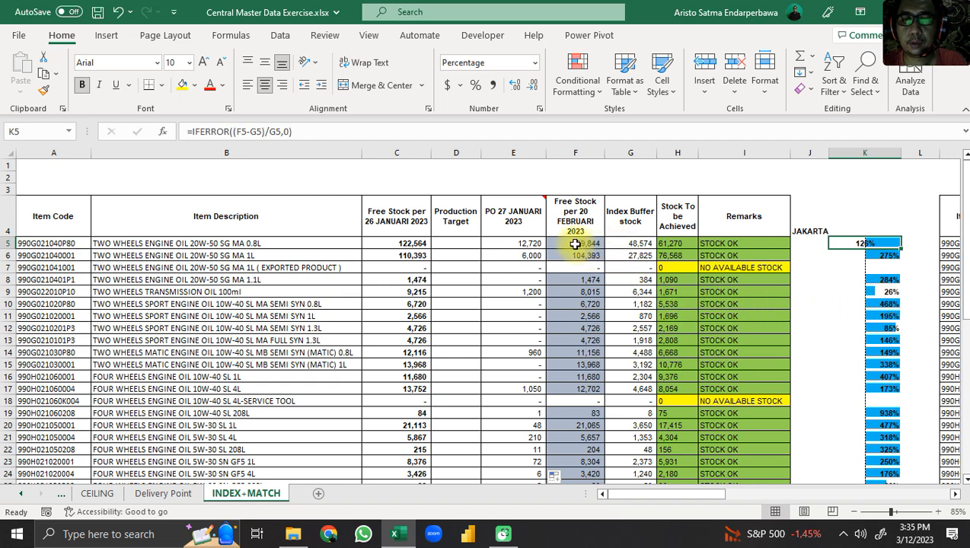
Step: Copy E5's IFERROR formula into Q5 of the SURABAYA table and fill it down the PO 27 JANUARI 2023 column
click(508, 245)
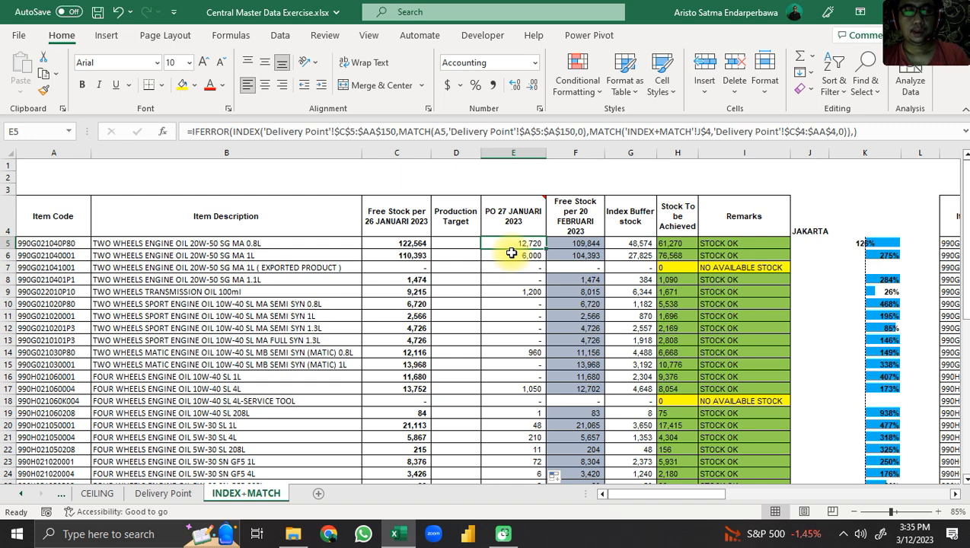
key(ctrl+c)
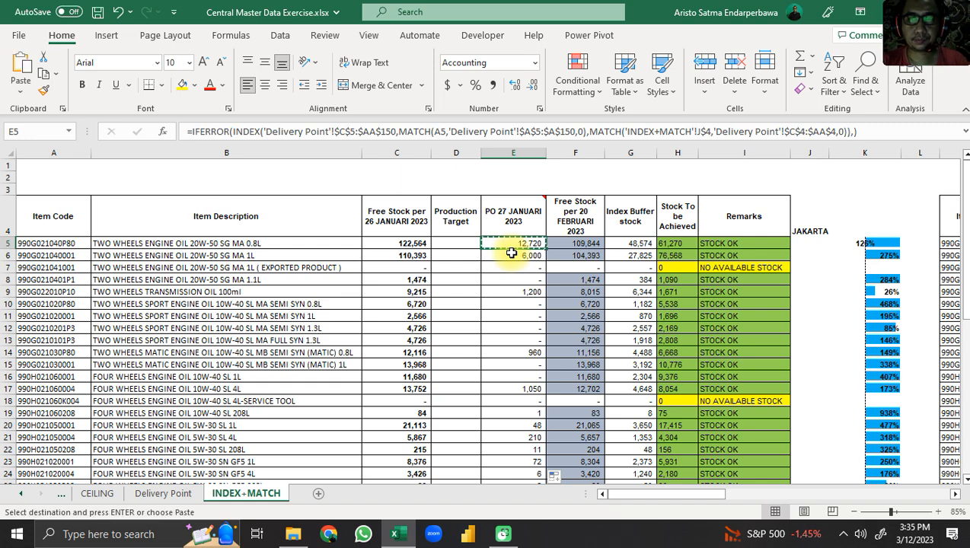
key(Right)
key(Right)
key(Right)
key(Right)
key(Right)
key(Right)
key(Right)
key(Right)
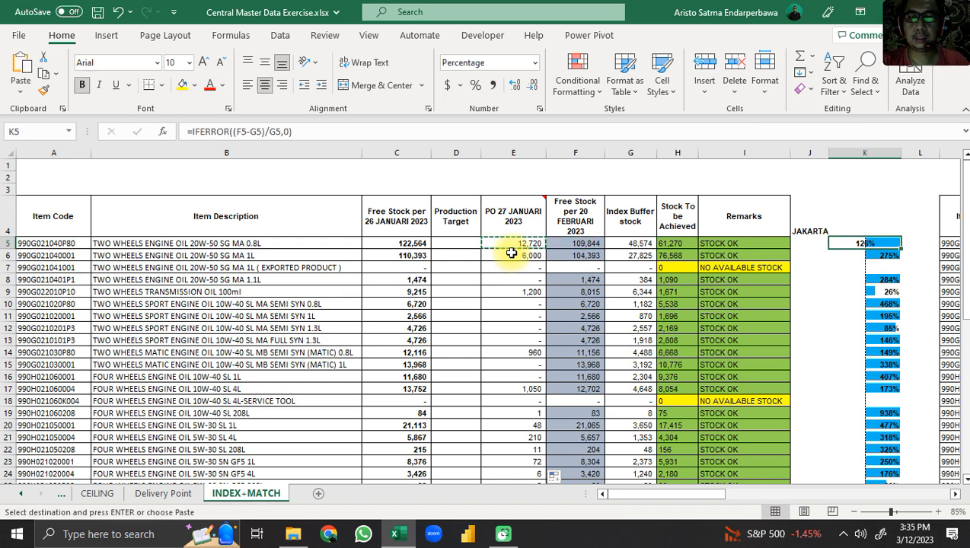
key(Right)
key(Right)
key(Right)
key(Right)
key(Right)
key(Right)
key(Right)
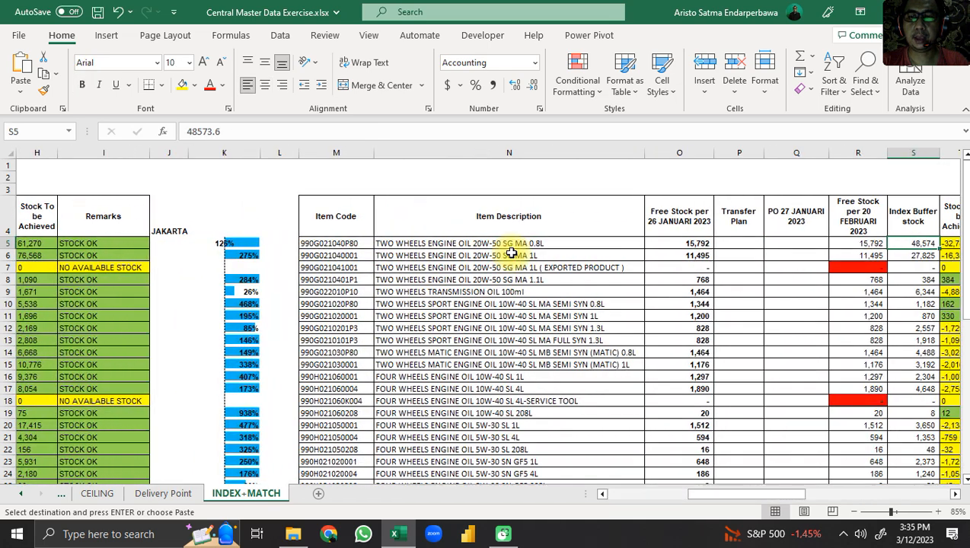
key(Right)
key(Right)
key(Right)
key(Left)
key(Left)
key(Left)
key(Left)
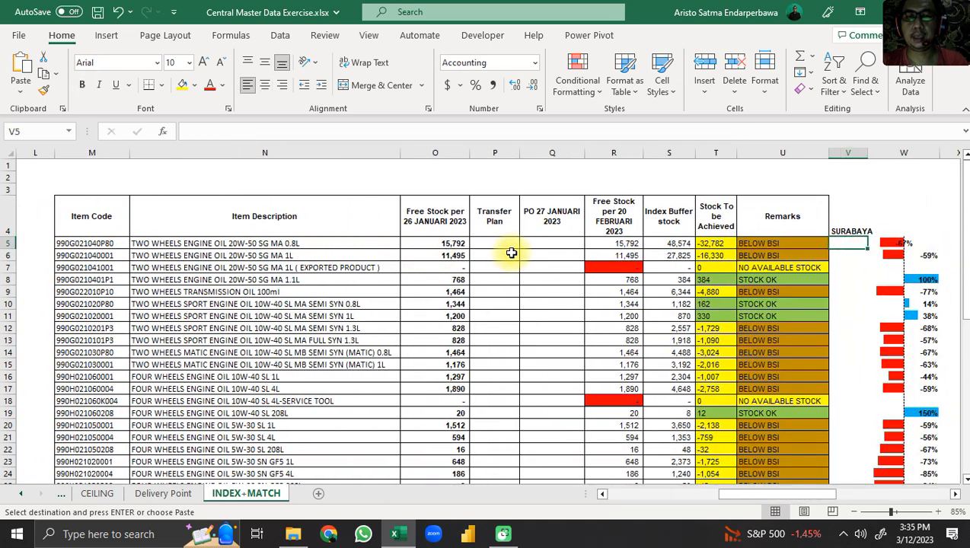
key(Left)
key(Left)
key(ctrl+v)
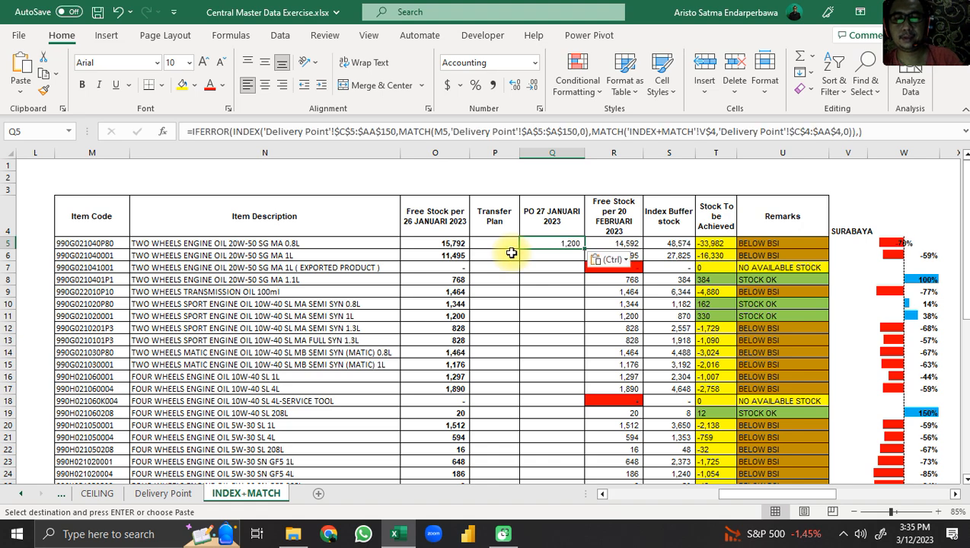
double_click(583, 247)
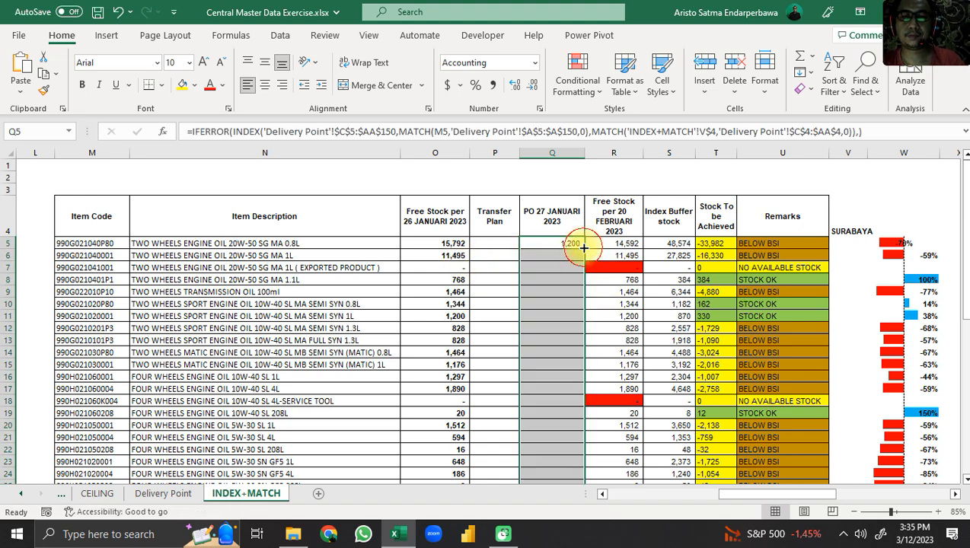
Step: Copy Q5's formula into AC5 of the MEDAN table and fill it down the PO 27 JANUARI 2023 column
click(563, 245)
key(ctrl+c)
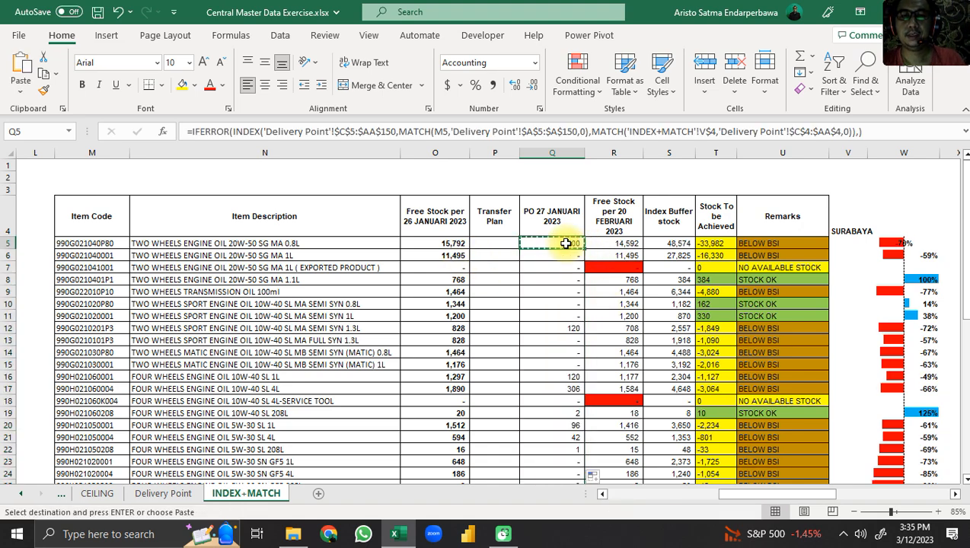
key(Right)
key(Right)
key(Right)
key(Right)
key(Right)
key(Right)
key(Right)
key(Right)
key(Right)
key(Right)
key(Right)
key(Right)
key(Right)
key(Right)
key(Right)
key(Right)
key(Right)
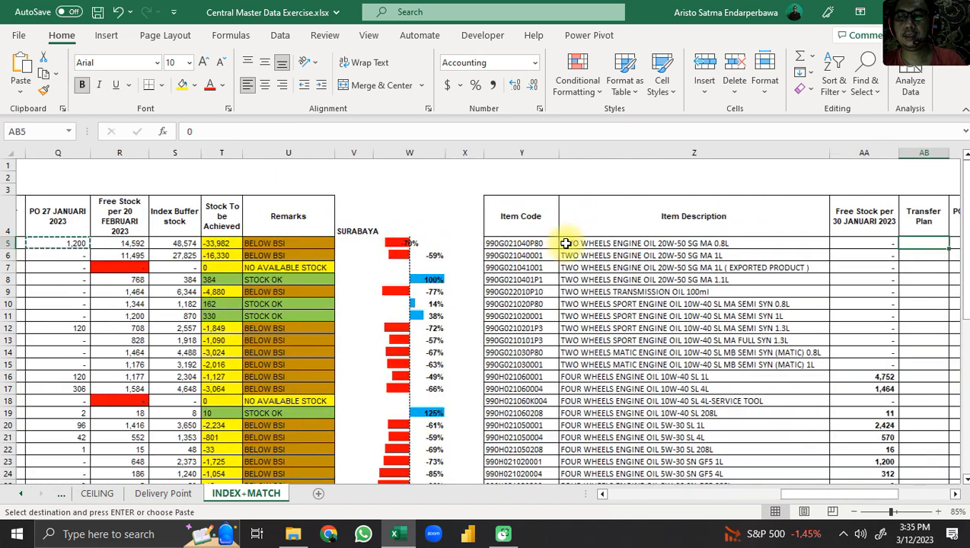
key(Right)
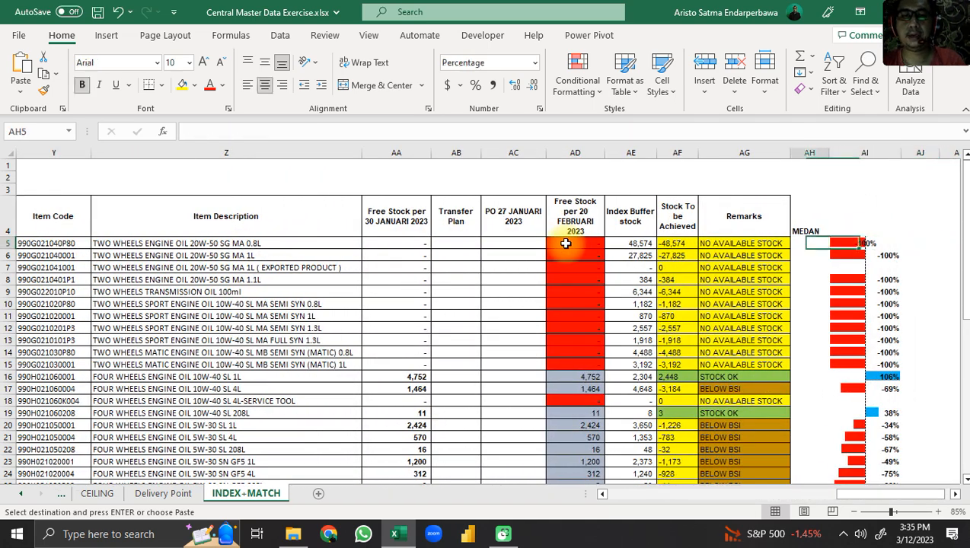
key(Left)
key(Left)
key(Left)
key(Left)
key(Left)
key(Left)
key(ctrl+v)
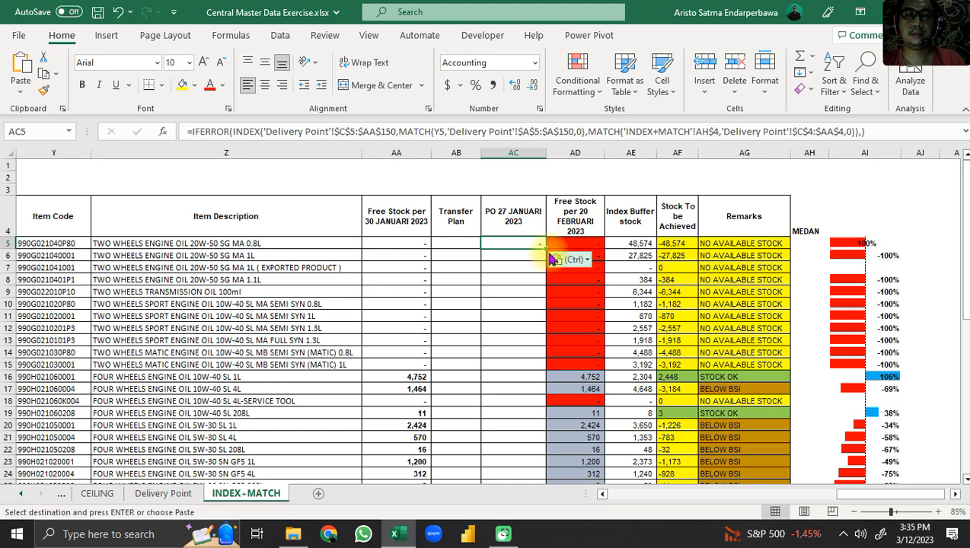
double_click(545, 248)
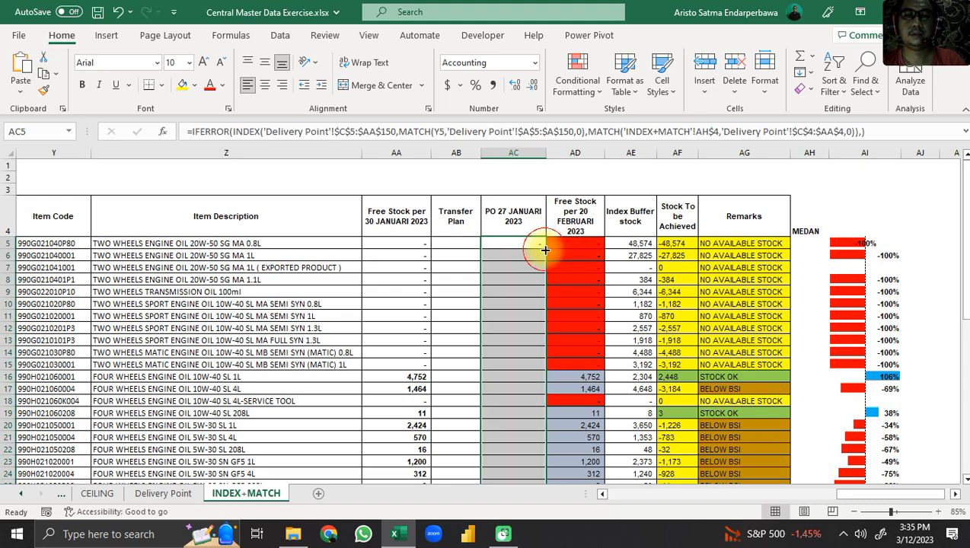
scroll(542, 280, down, 3)
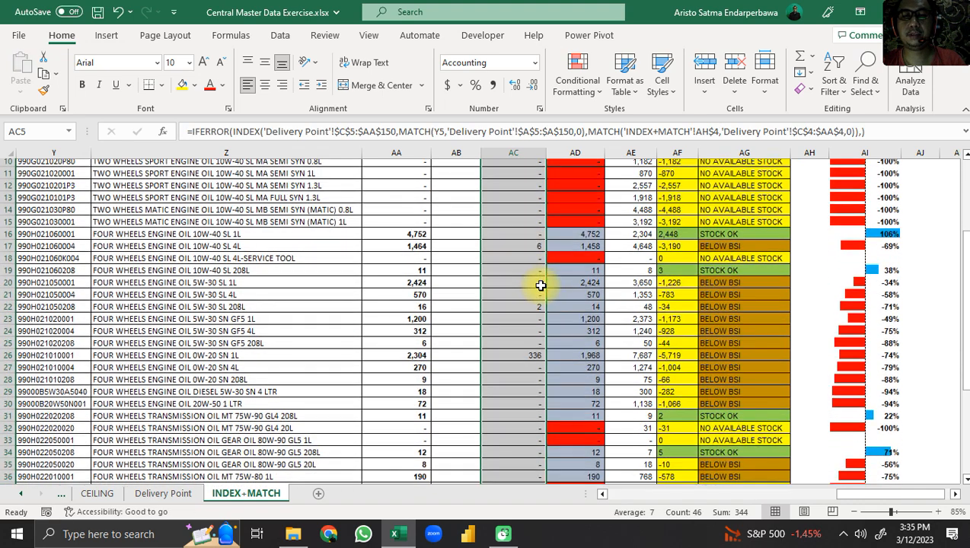
scroll(600, 339, up, 3)
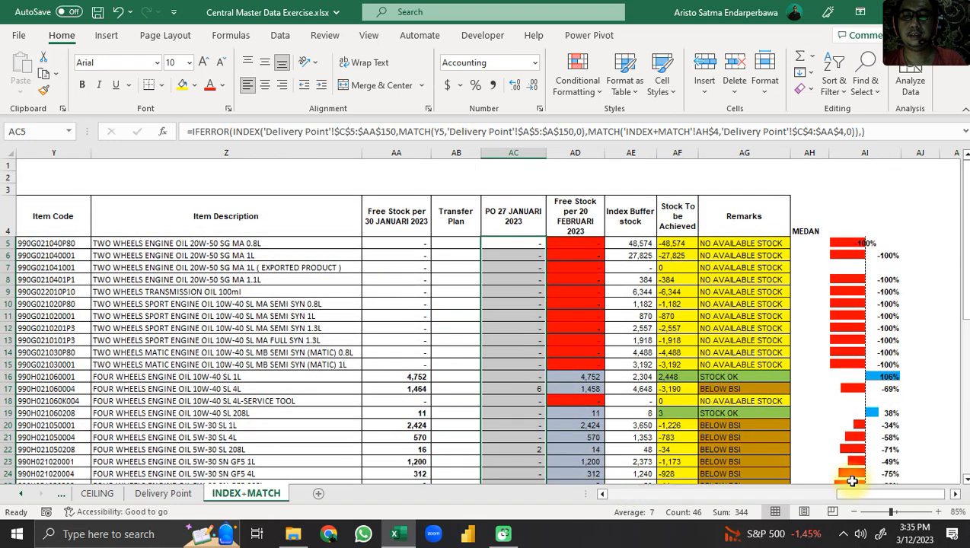
Step: Check the MEDAN label in AH4, and the JAKARTA table's PO quantities, E5 formula and E4 date header
click(822, 234)
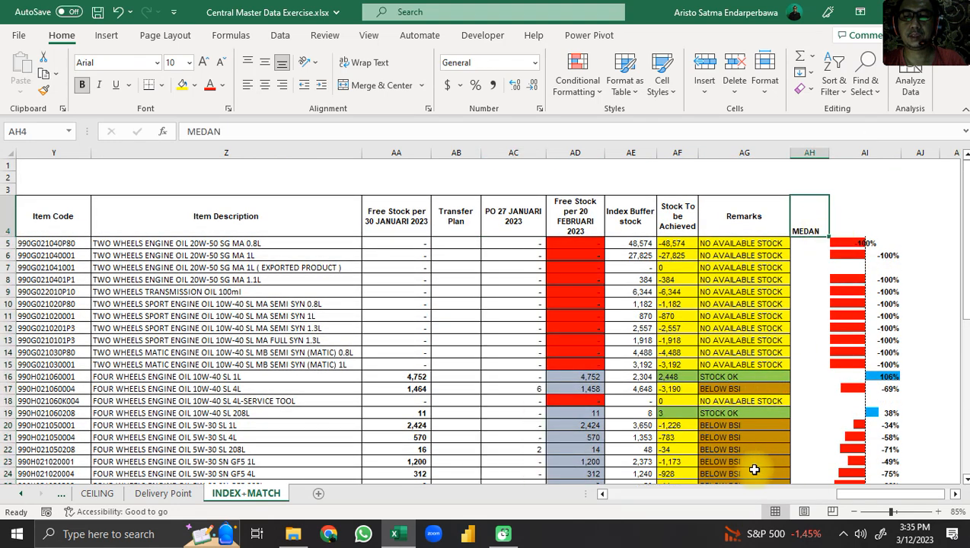
drag(842, 494, 508, 513)
scroll(452, 349, down, 6)
scroll(452, 349, up, 7)
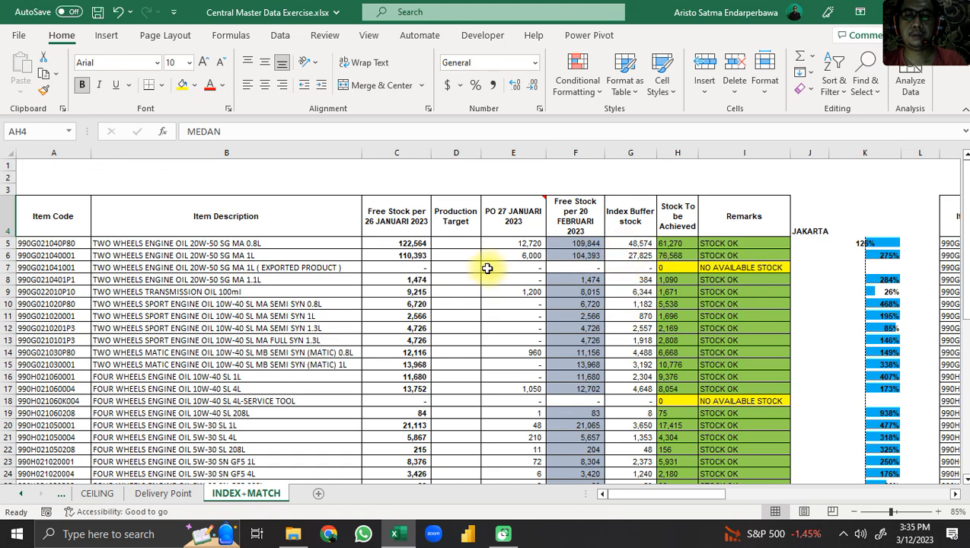
click(513, 243)
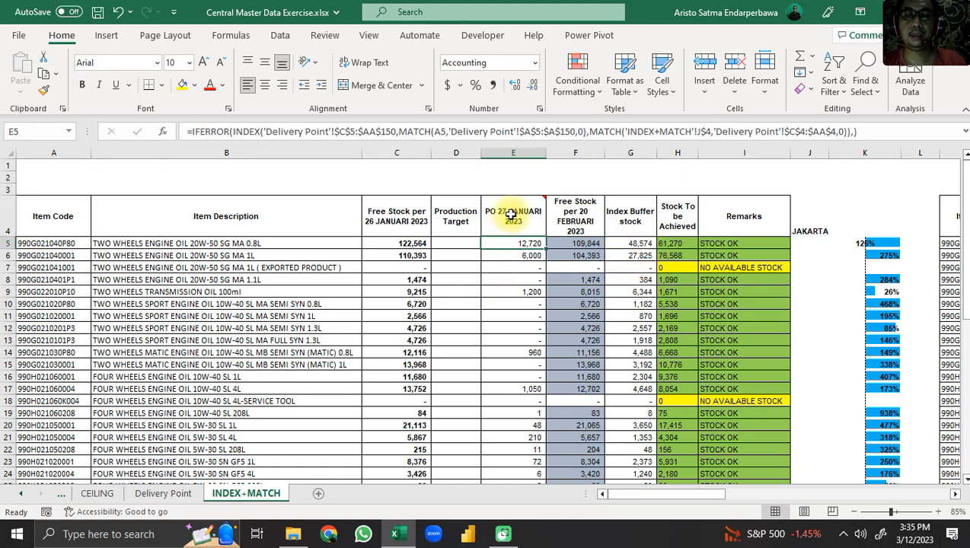
click(510, 215)
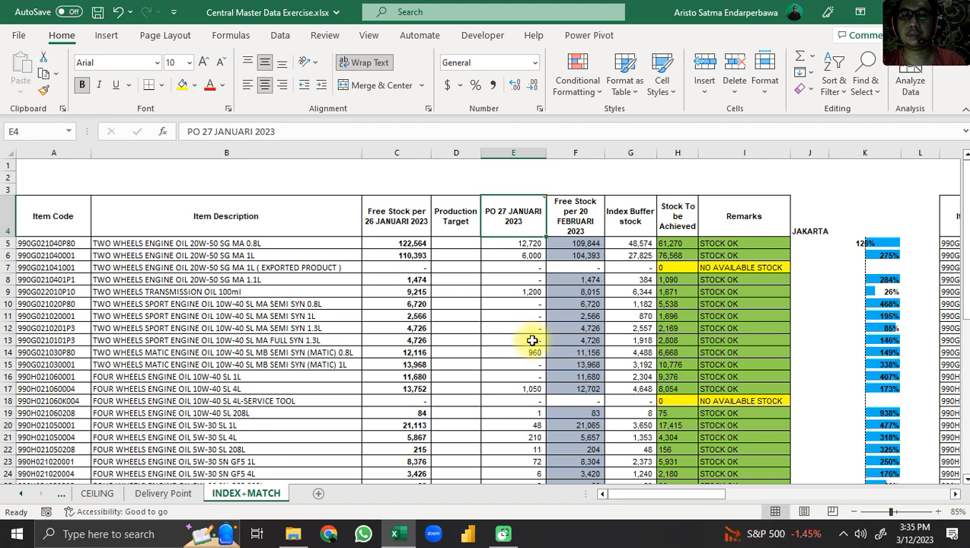
Step: Filter the Delivery Point PivotTable's po date to 1/30/2023 only
click(141, 496)
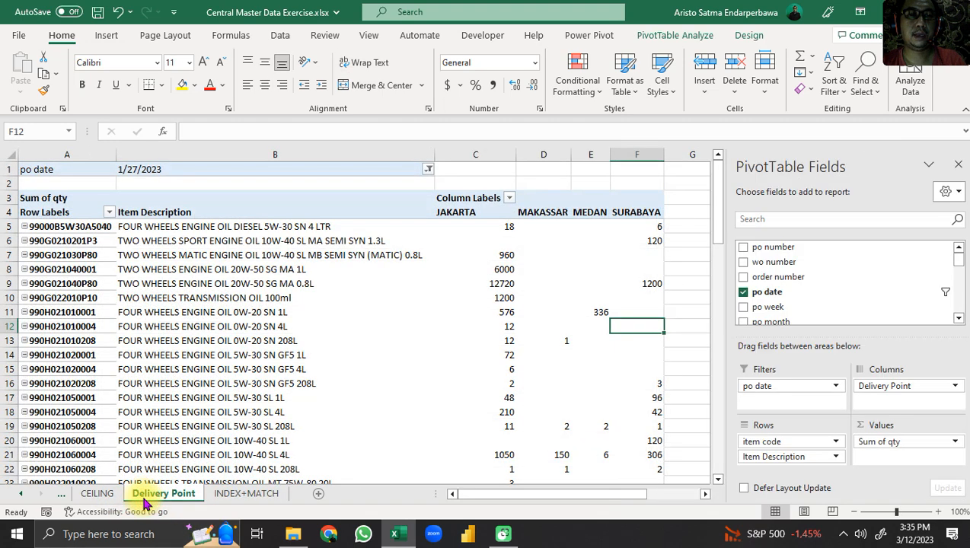
click(431, 170)
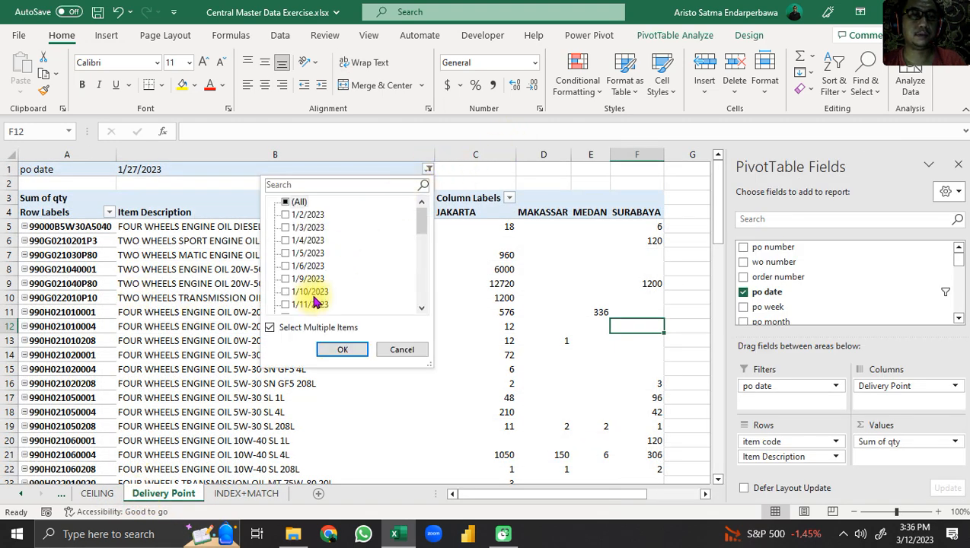
drag(425, 219, 389, 312)
scroll(402, 281, up, 10)
click(299, 201)
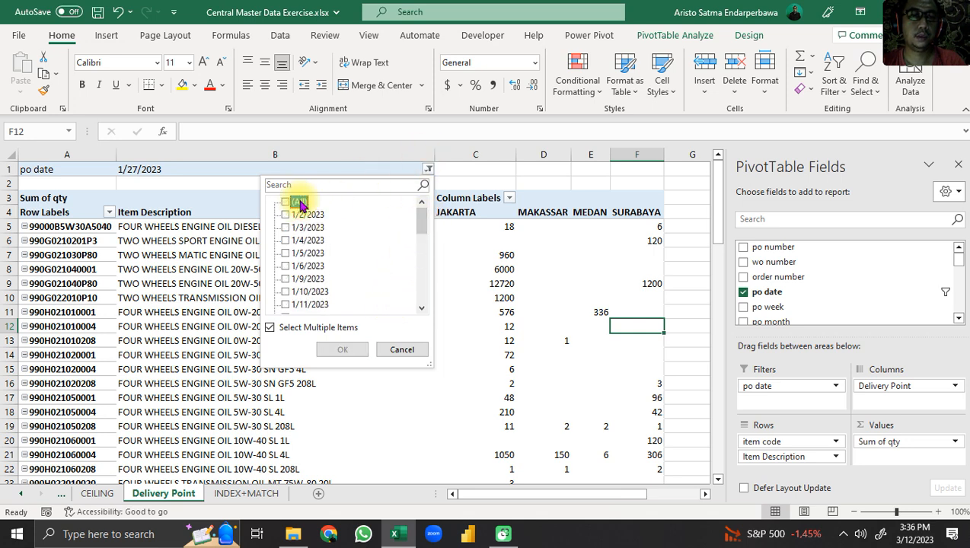
drag(422, 223, 404, 280)
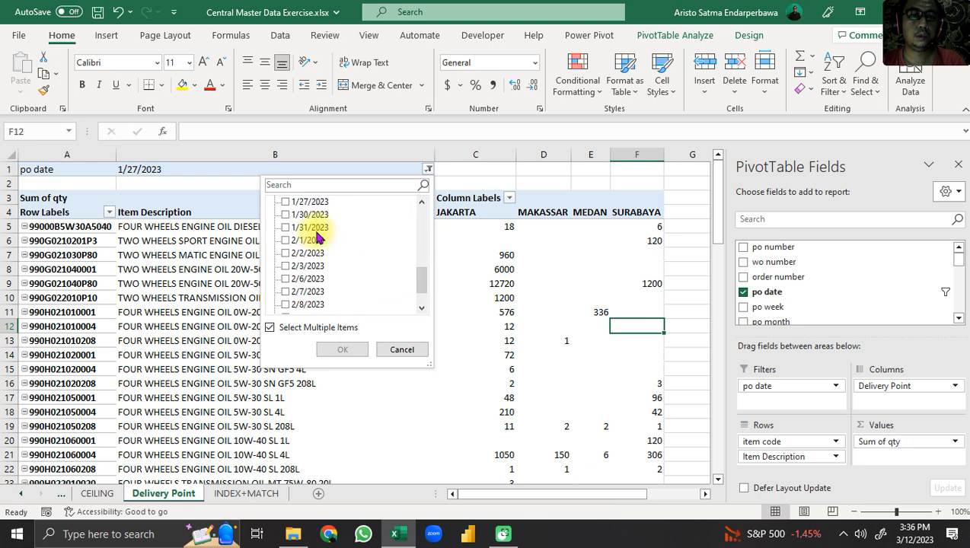
click(295, 214)
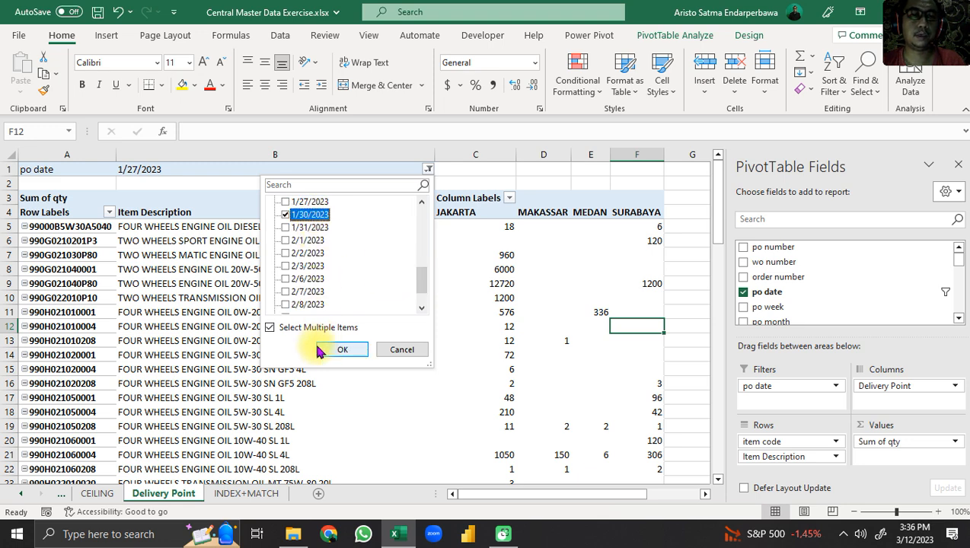
click(328, 350)
Step: Check the filtered PivotTable's city headers against the JAKARTA label and the PO 27 JANUARI 2023 quantities on the INDEX+MATCH sheet
click(464, 198)
click(524, 208)
click(598, 213)
click(246, 494)
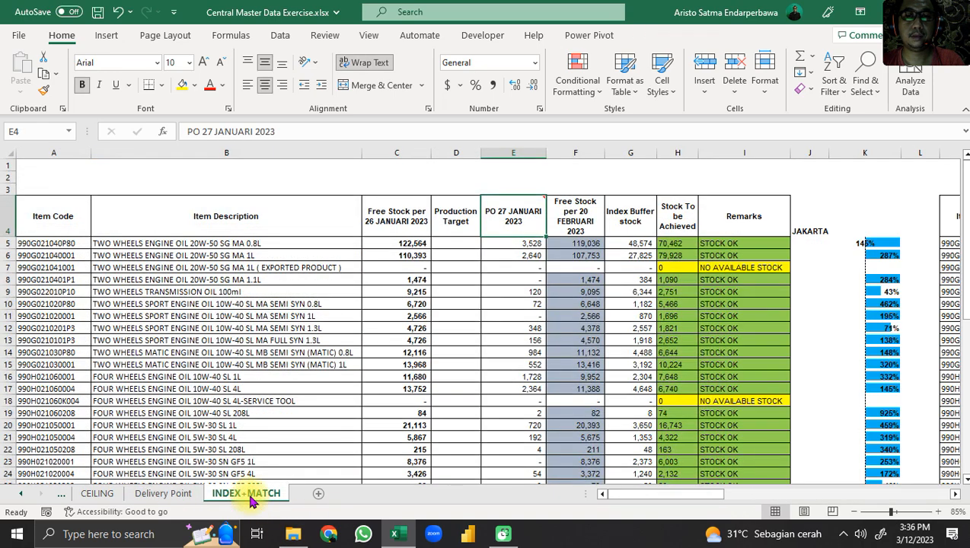
click(513, 268)
click(515, 315)
click(523, 352)
click(524, 399)
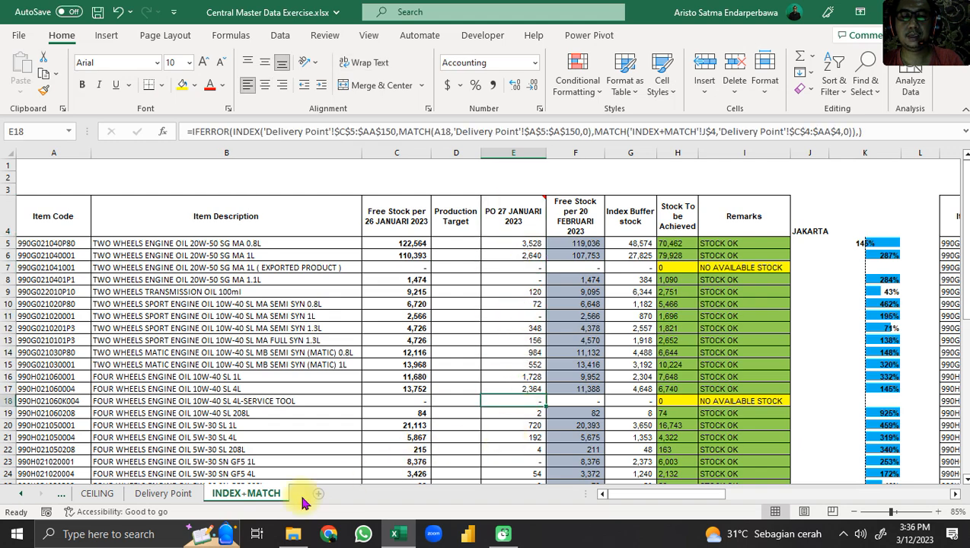
click(161, 496)
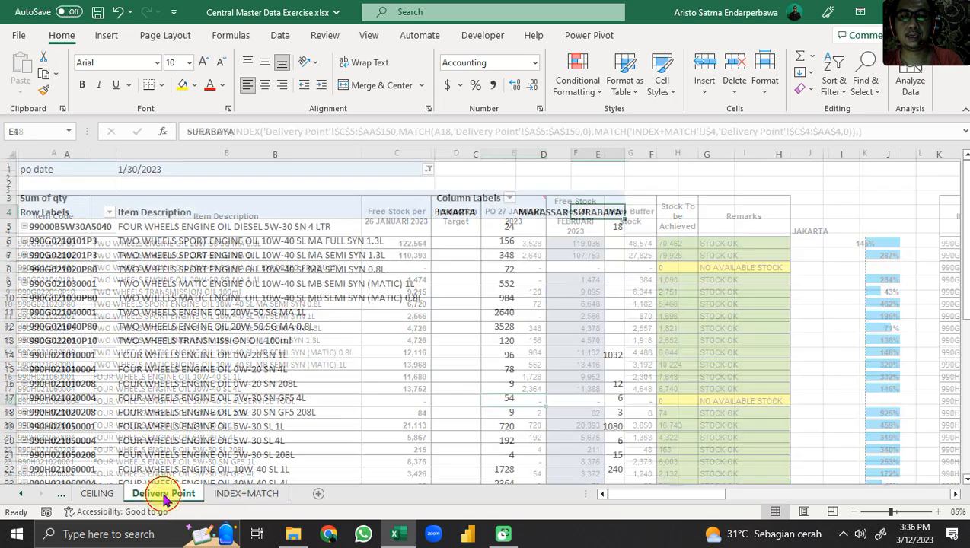
click(247, 494)
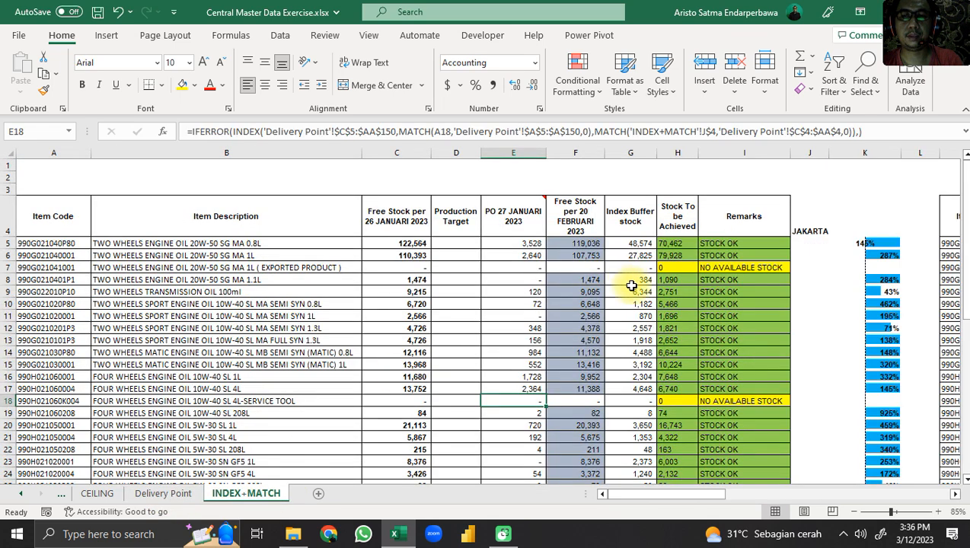
click(825, 227)
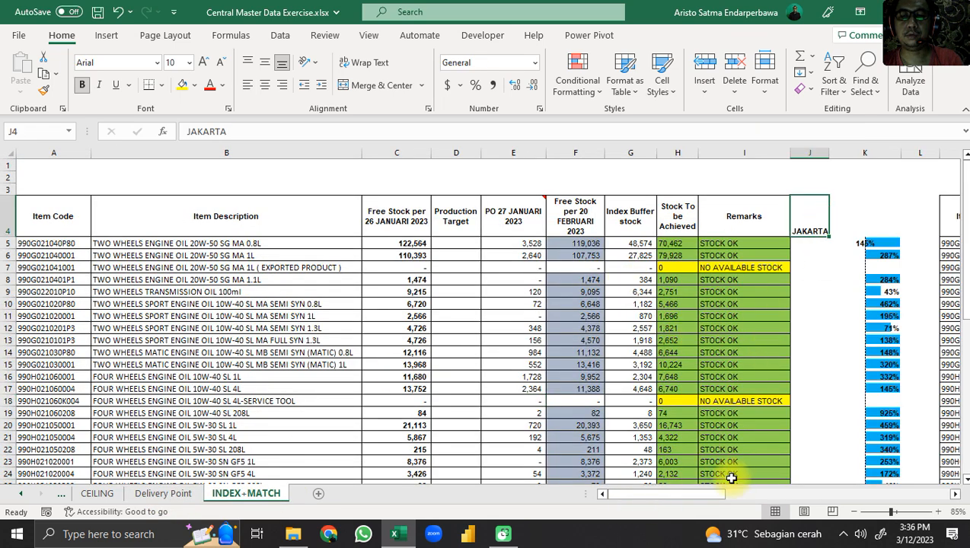
drag(708, 494, 621, 519)
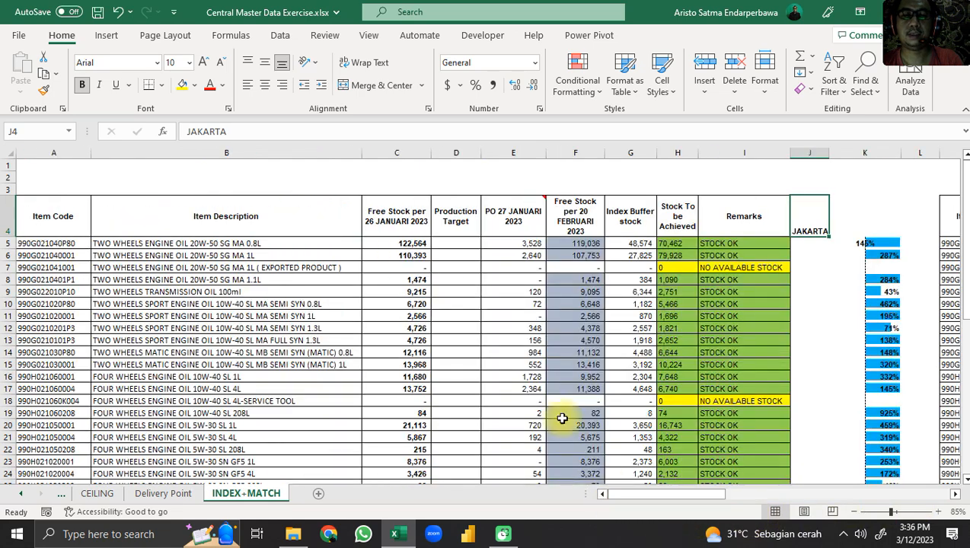
scroll(550, 367, down, 5)
scroll(548, 373, down, 6)
scroll(548, 373, up, 12)
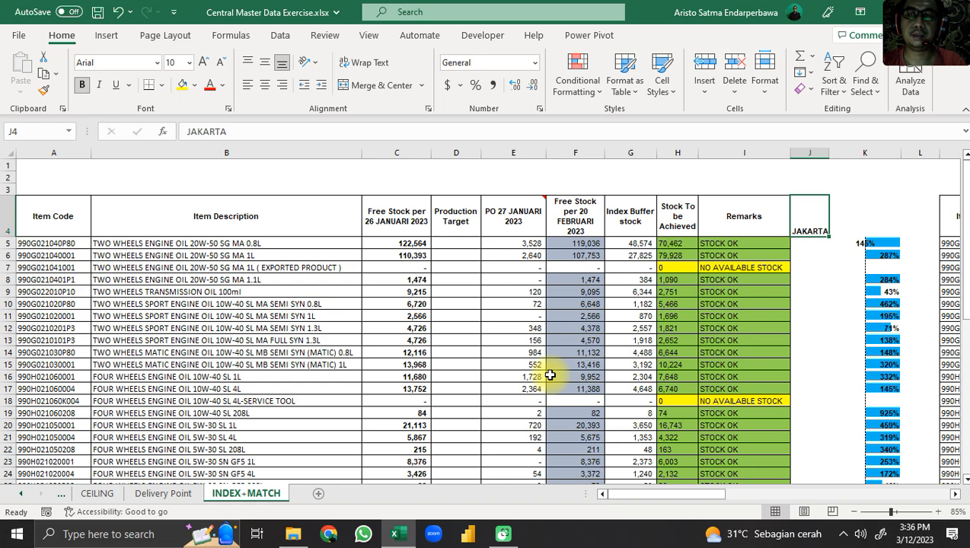
Step: Inspect the array, row and column arguments of the INDEX function in the JAKARTA table's E5 formula against the Delivery Point PivotTable
click(525, 243)
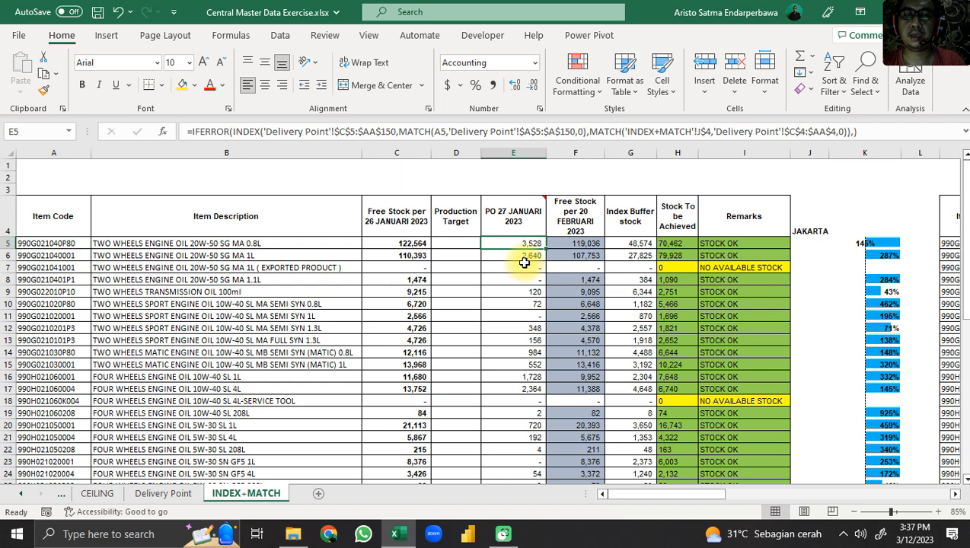
click(255, 131)
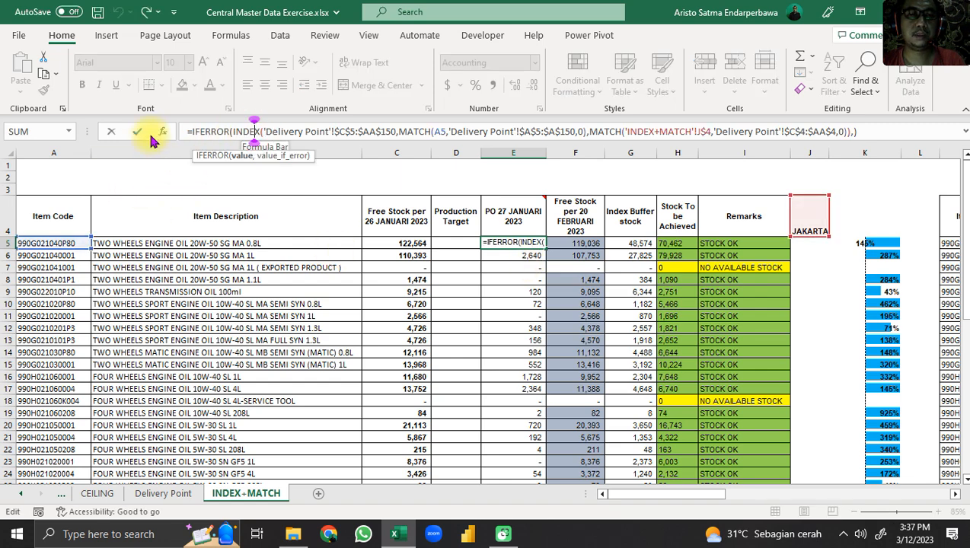
click(162, 131)
click(612, 364)
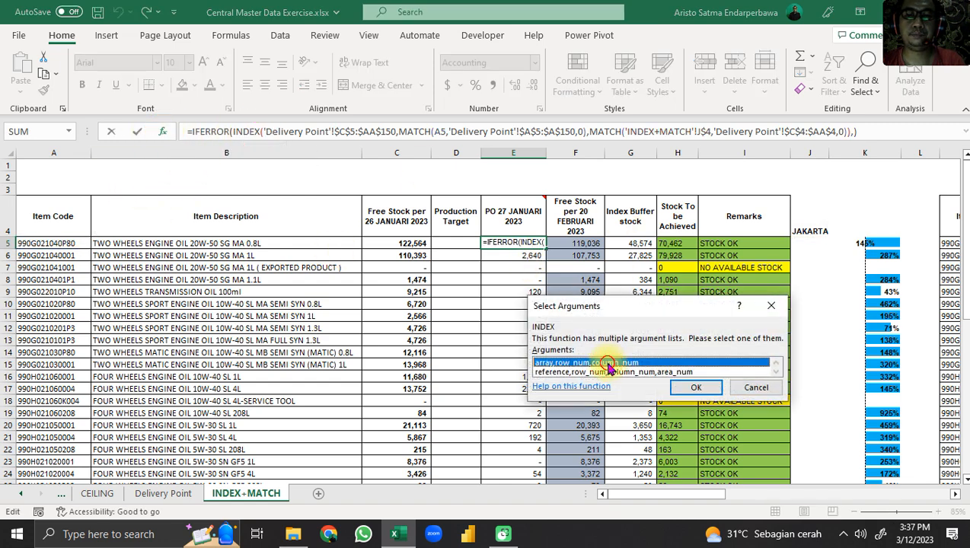
click(611, 363)
drag(569, 258, 682, 161)
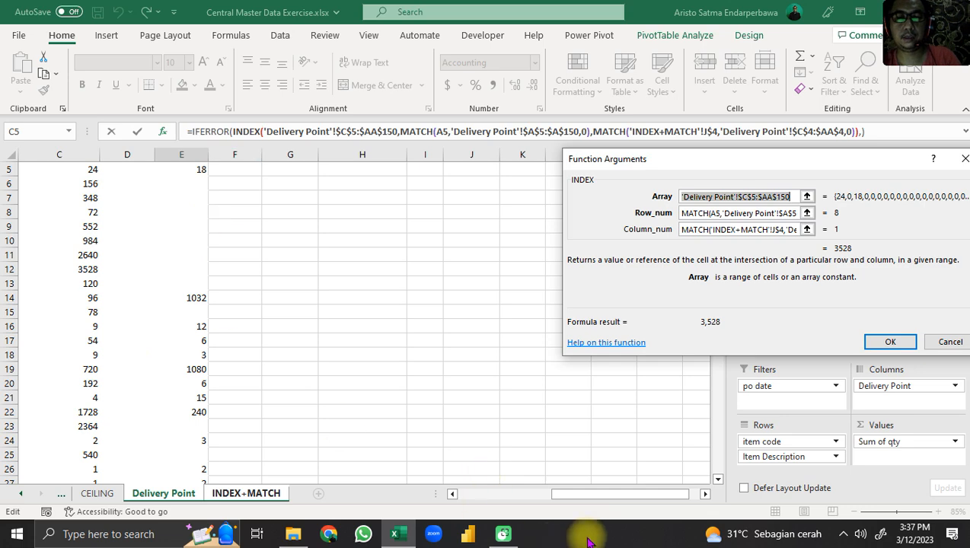
drag(571, 493, 357, 497)
scroll(99, 303, up, 2)
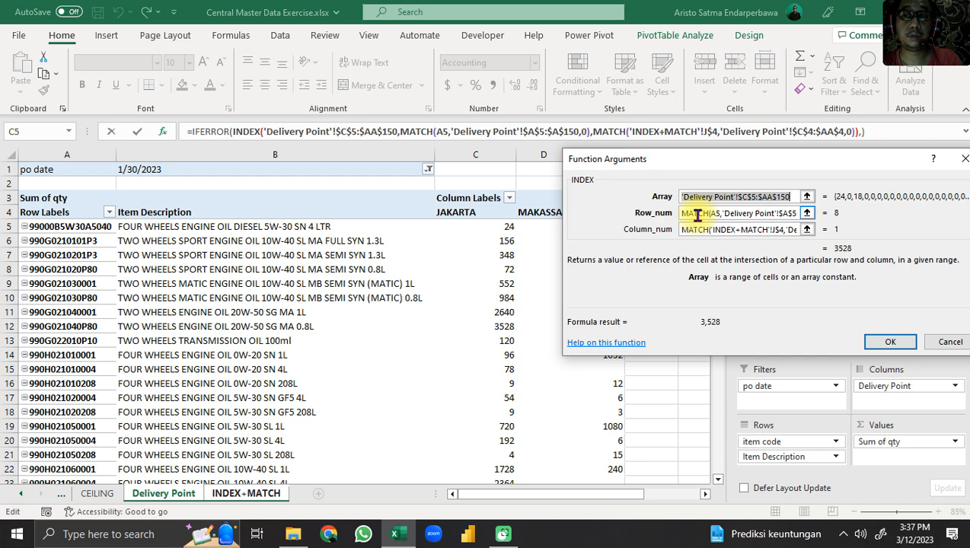
click(948, 342)
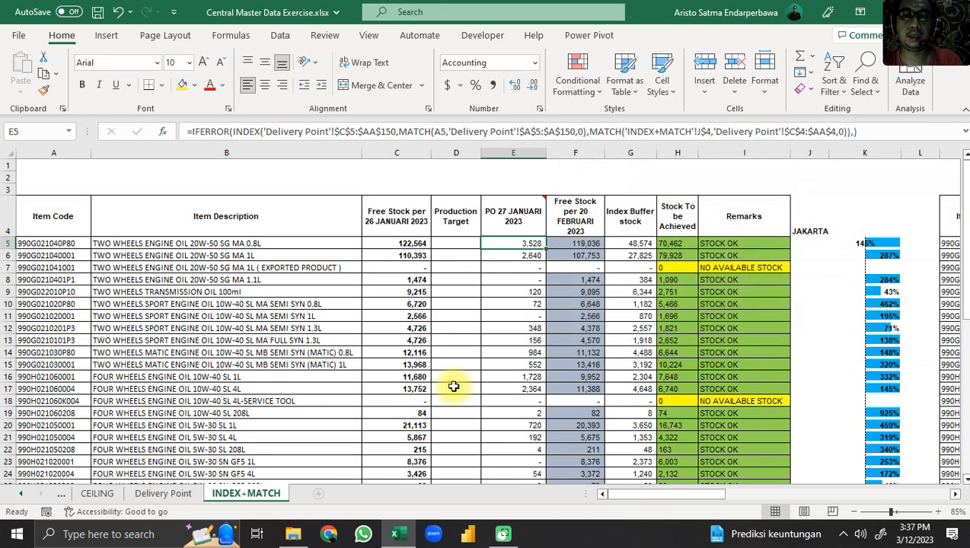
Step: Start an INDEX formula in cell G5 of the Delivery Point sheet, beside the PivotTable
scroll(360, 408, down, 2)
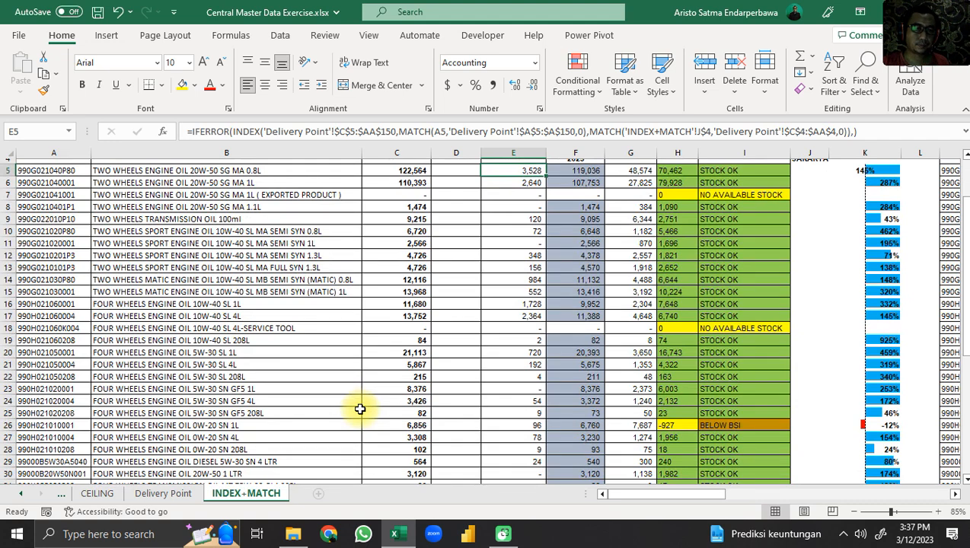
click(149, 496)
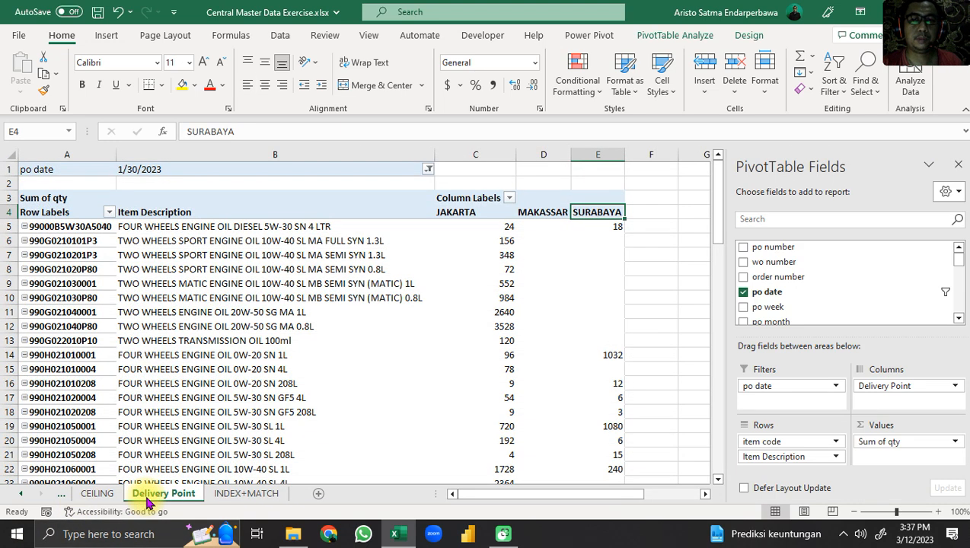
drag(520, 495, 559, 502)
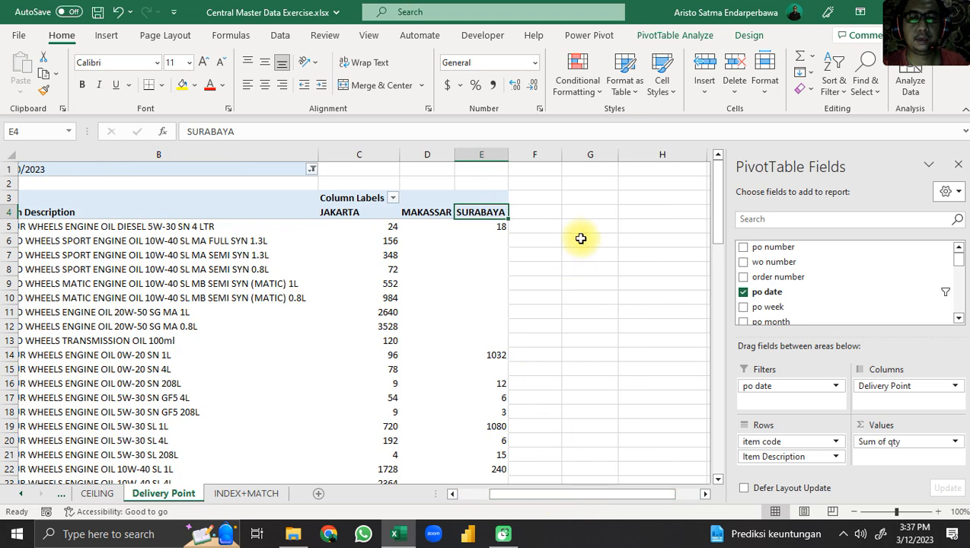
click(610, 231)
text(=)
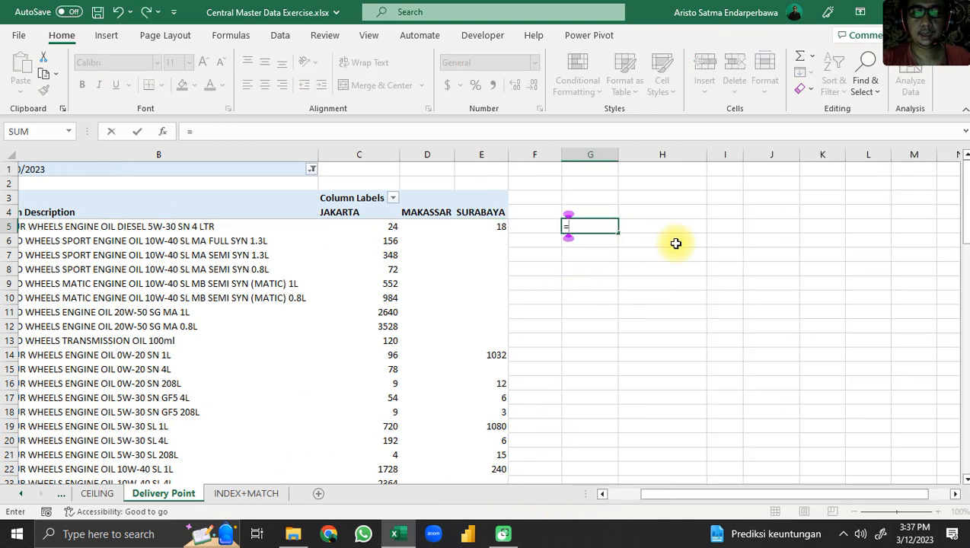
text(IMD)
key(BackSpace)
key(BackSpace)
text(DN)
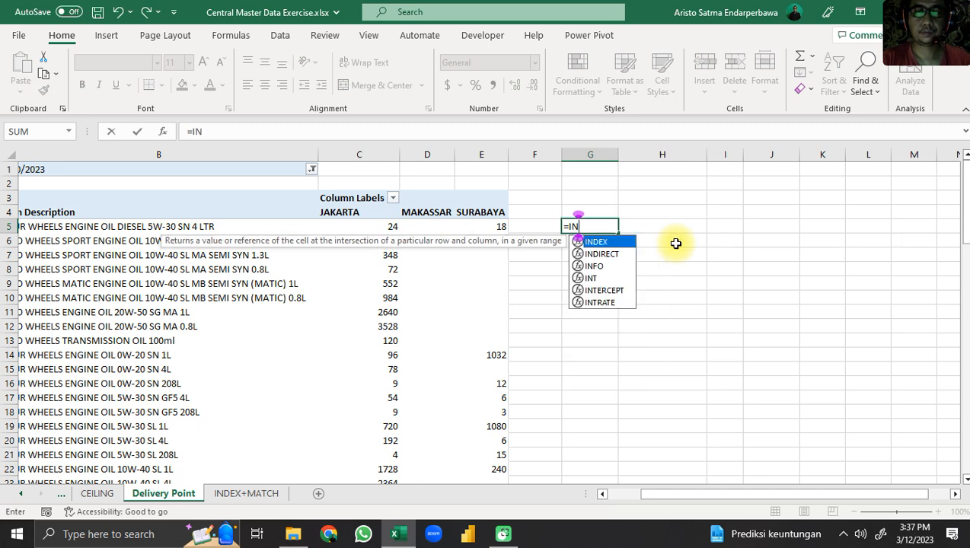
text(DEX()
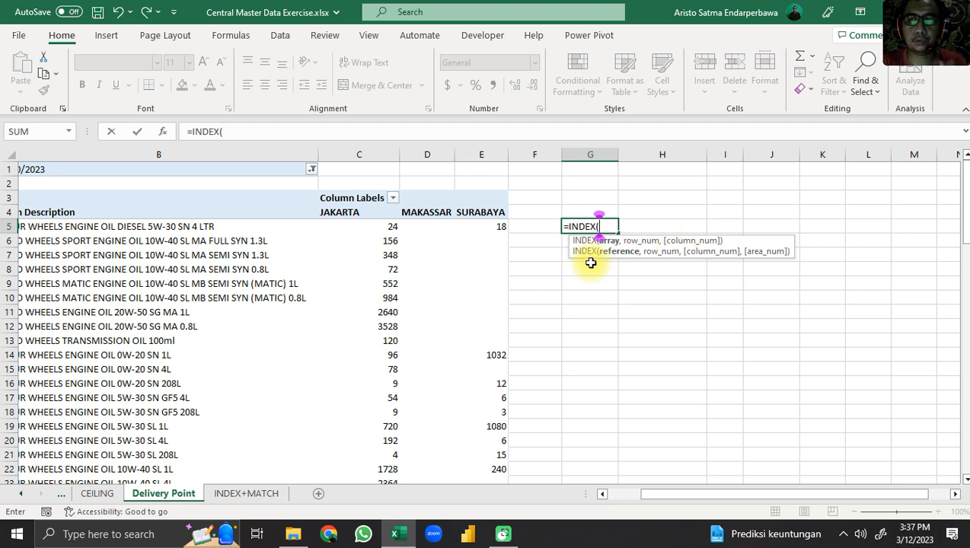
Step: Use the PivotTable quantities in C5:E33 as the array of G5's INDEX formula, ready for the row argument
click(360, 226)
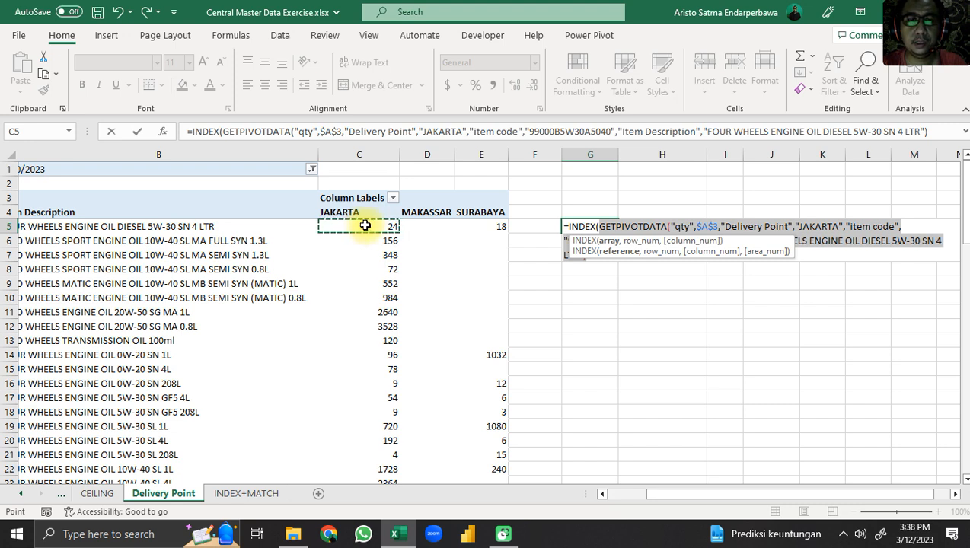
drag(365, 225, 481, 443)
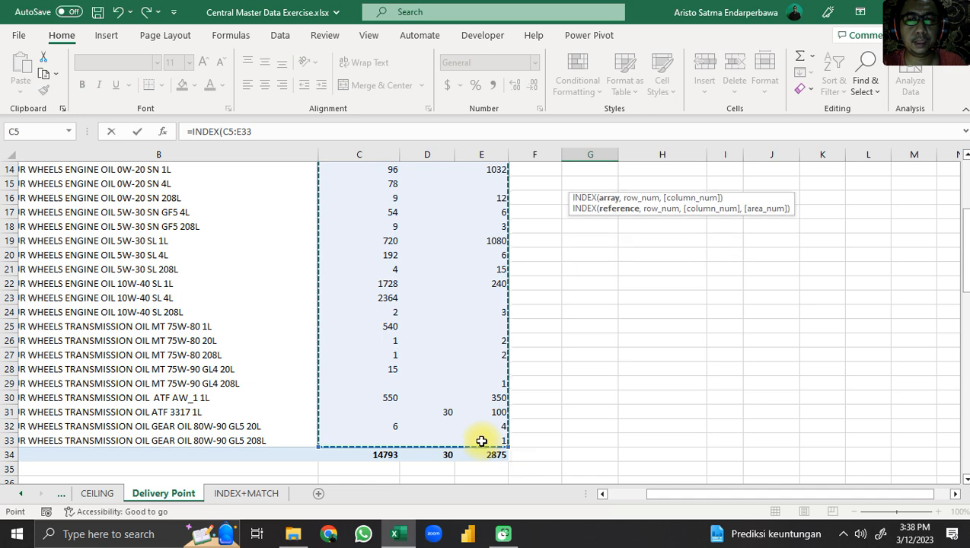
click(280, 133)
text(,)
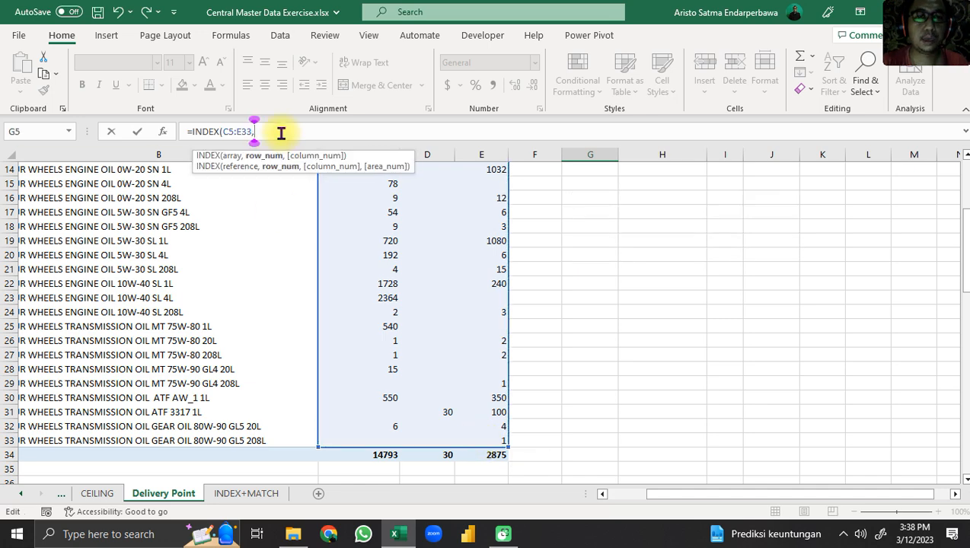
scroll(490, 295, up, 5)
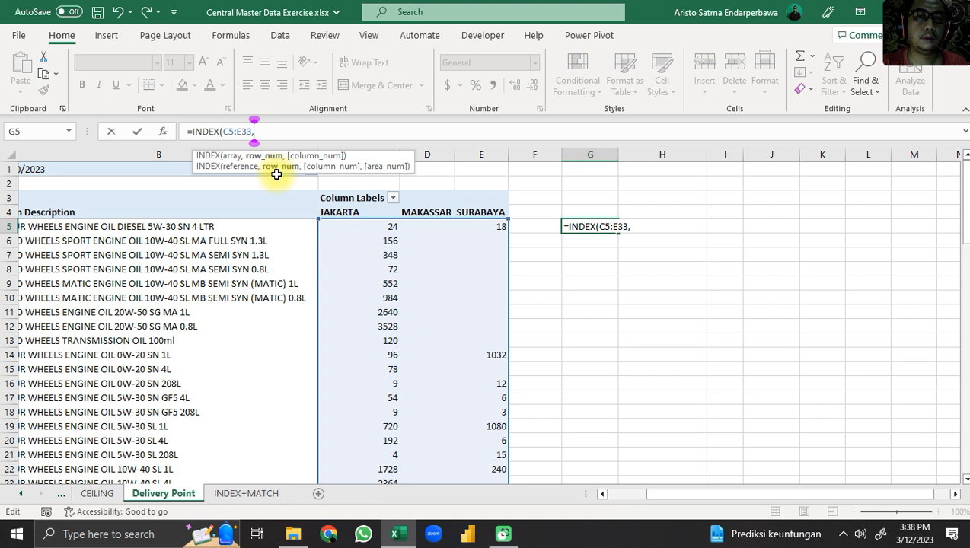
Step: Complete G5's INDEX formula in its array form with row number 5 and column number 3
click(163, 131)
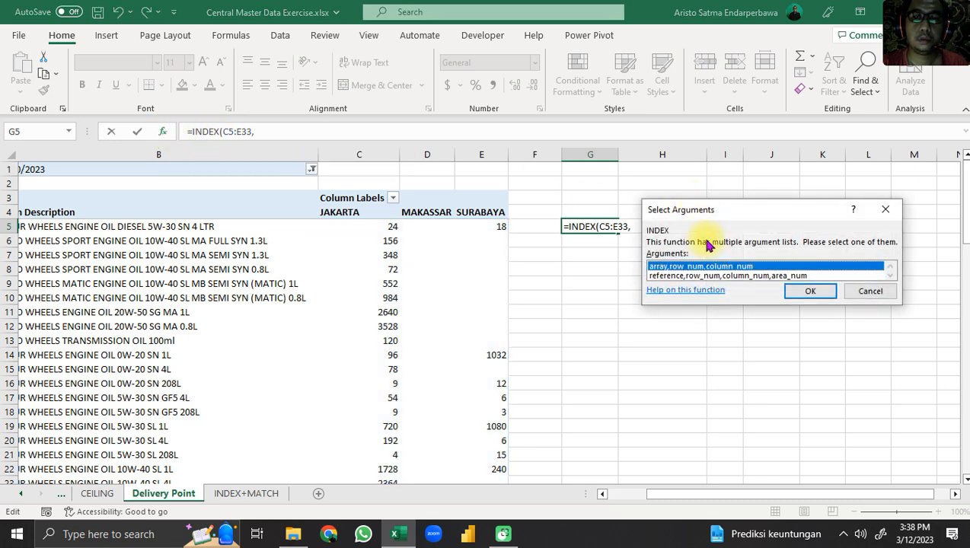
double_click(693, 266)
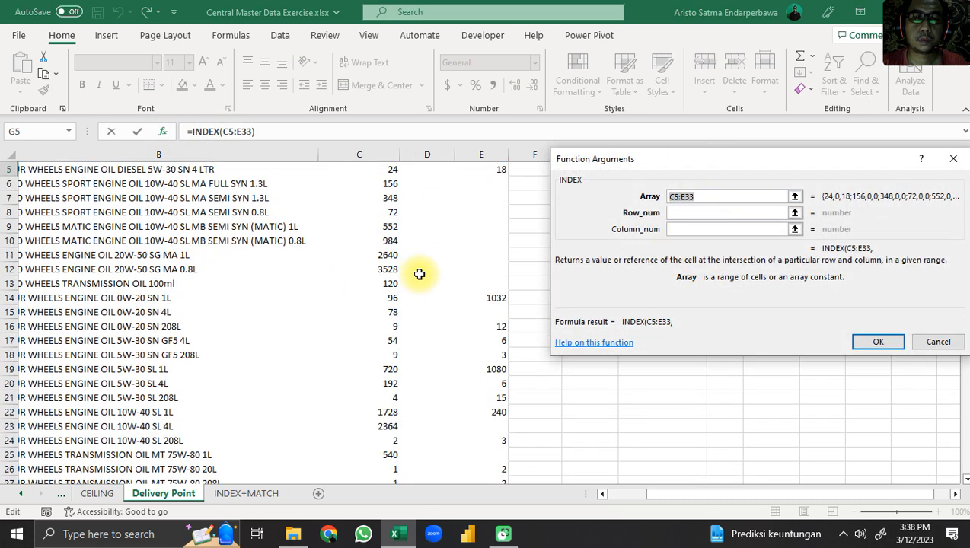
scroll(422, 272, up, 2)
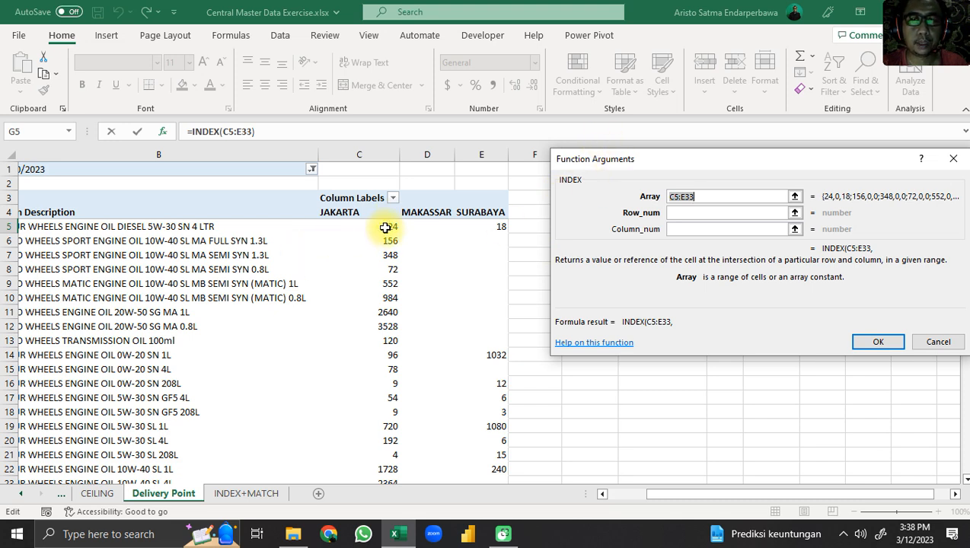
click(695, 217)
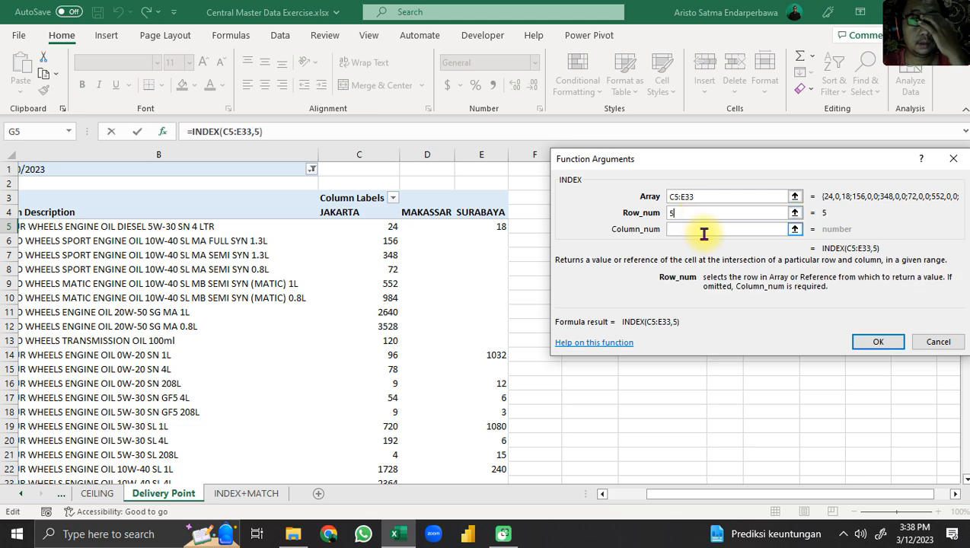
click(704, 229)
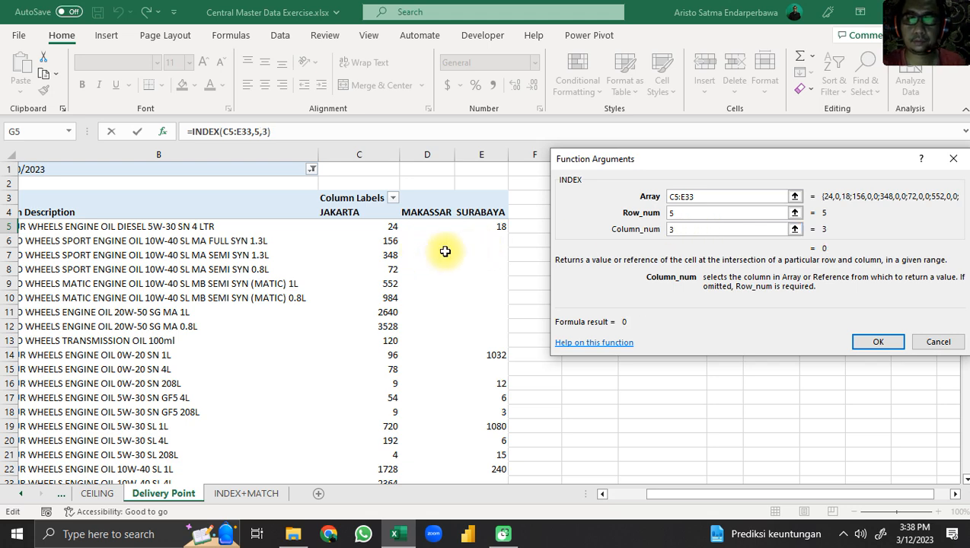
key(Return)
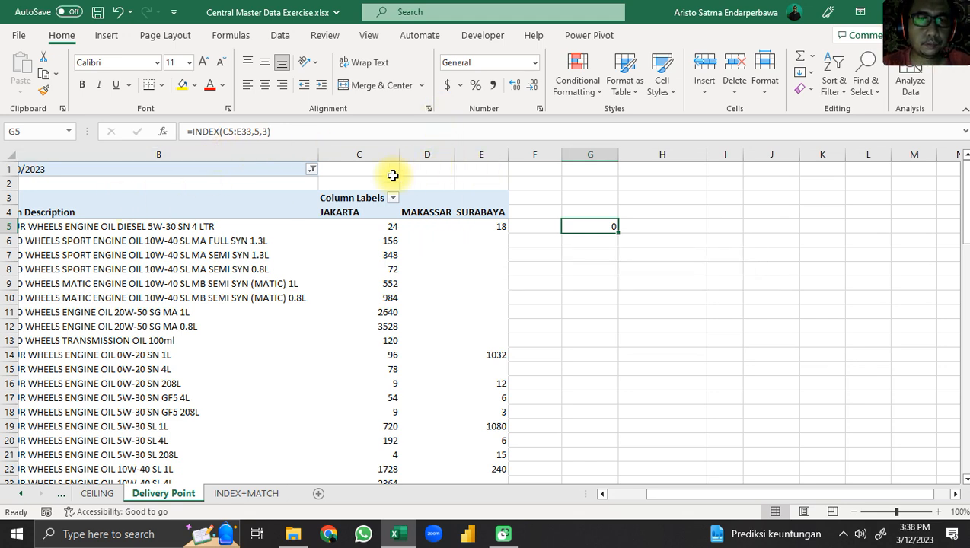
Step: Set both the row number and the column number of G5's INDEX formula to 1, keeping the array form
click(195, 131)
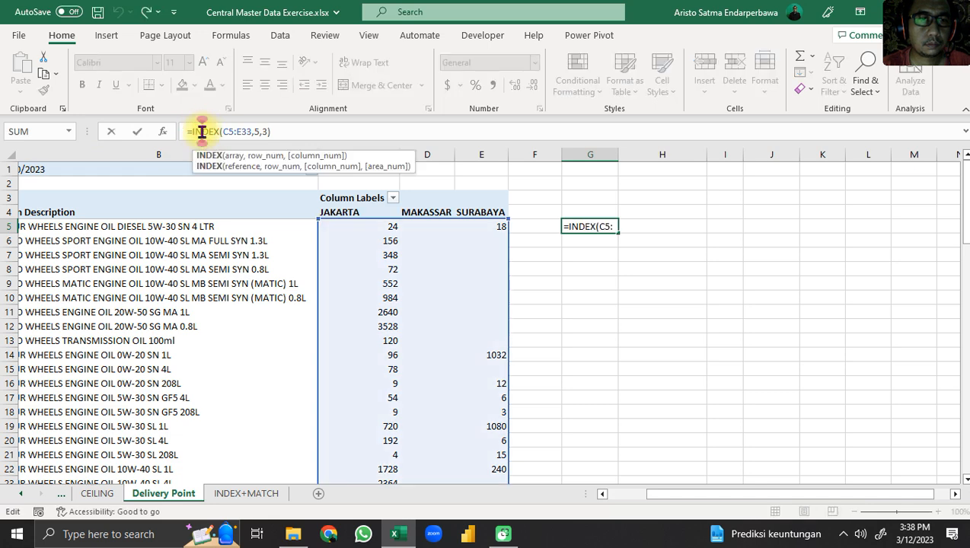
click(164, 134)
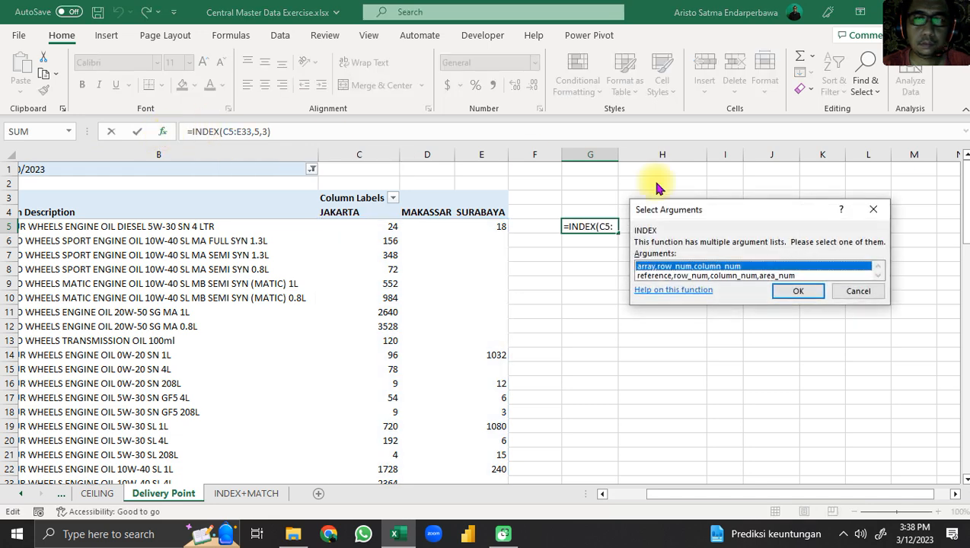
double_click(677, 267)
click(698, 214)
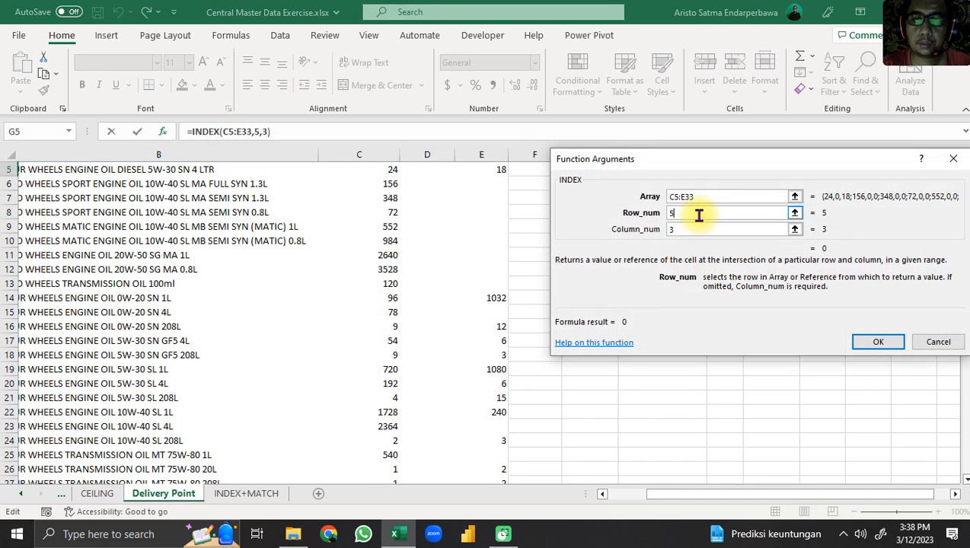
key(BackSpace)
text(1)
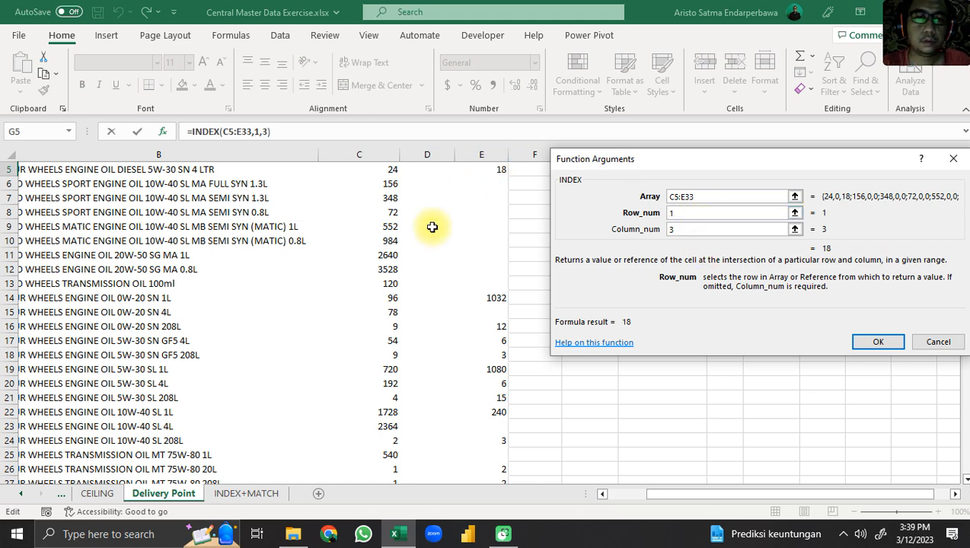
scroll(408, 257, up, 2)
click(688, 229)
key(BackSpace)
text(1)
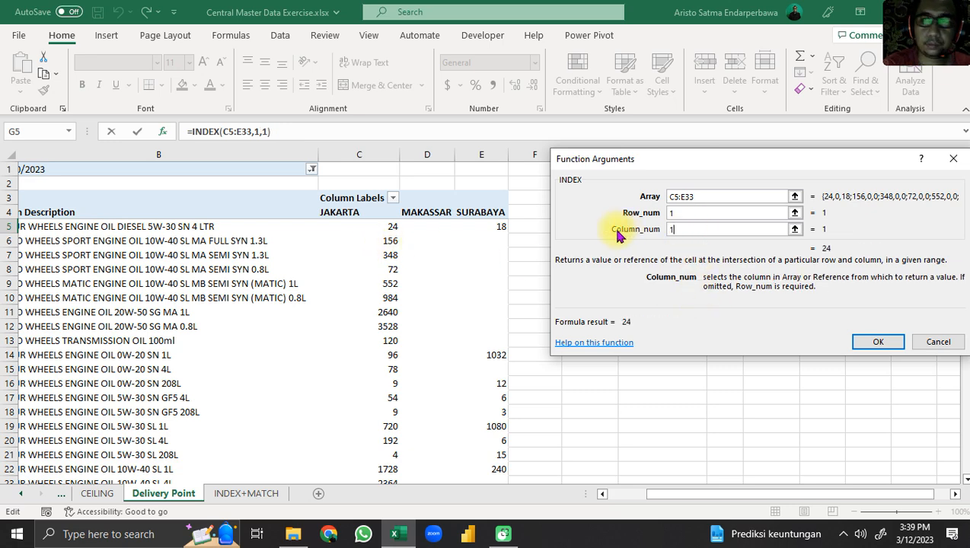
click(870, 339)
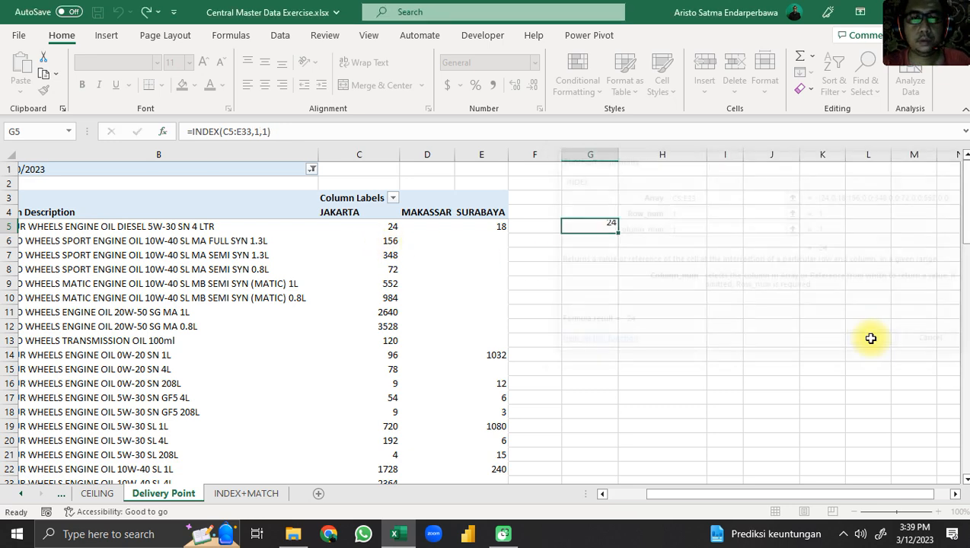
Step: Review the arguments of G5's INDEX formula in the reference form with its area number argument
click(208, 131)
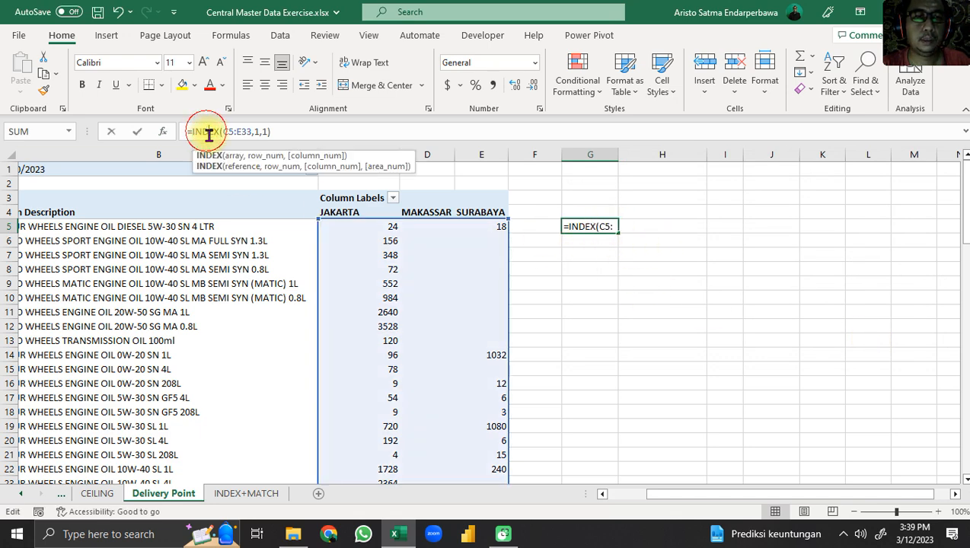
click(163, 132)
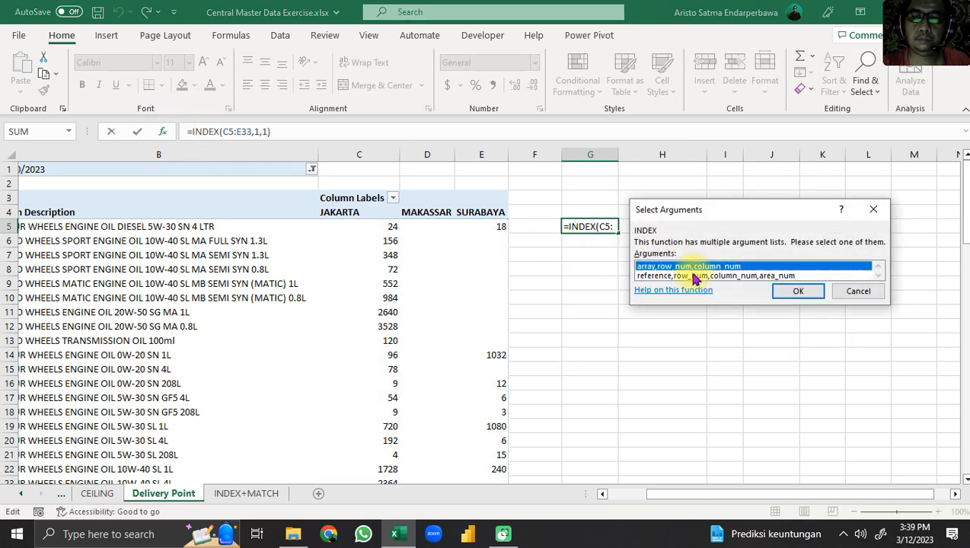
double_click(694, 276)
key(Return)
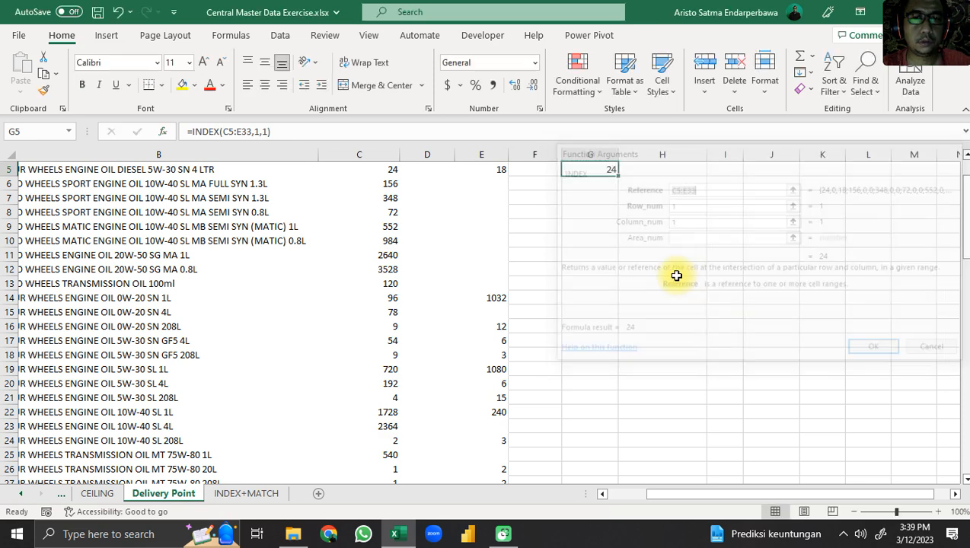
Step: Set the row number of G5's INDEX formula to 10, using the array form
click(213, 133)
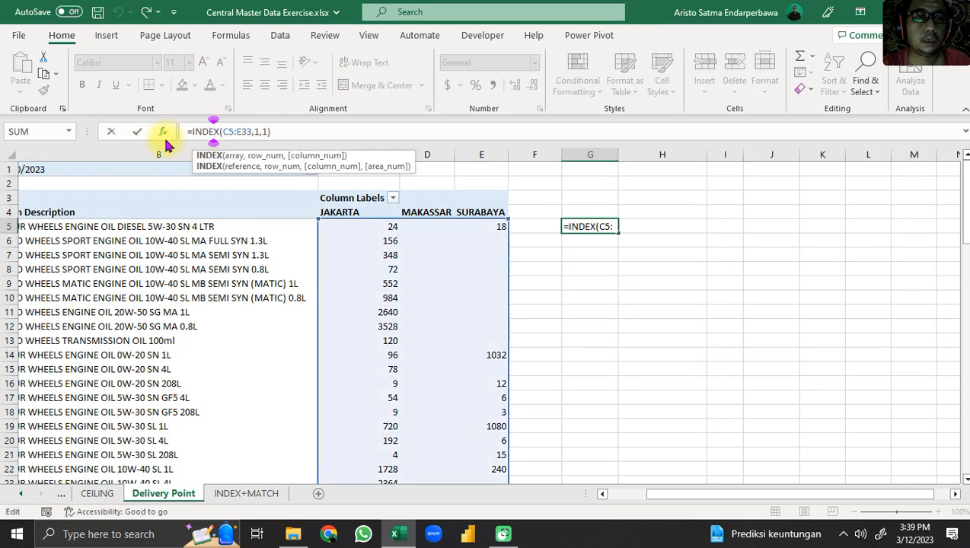
click(167, 133)
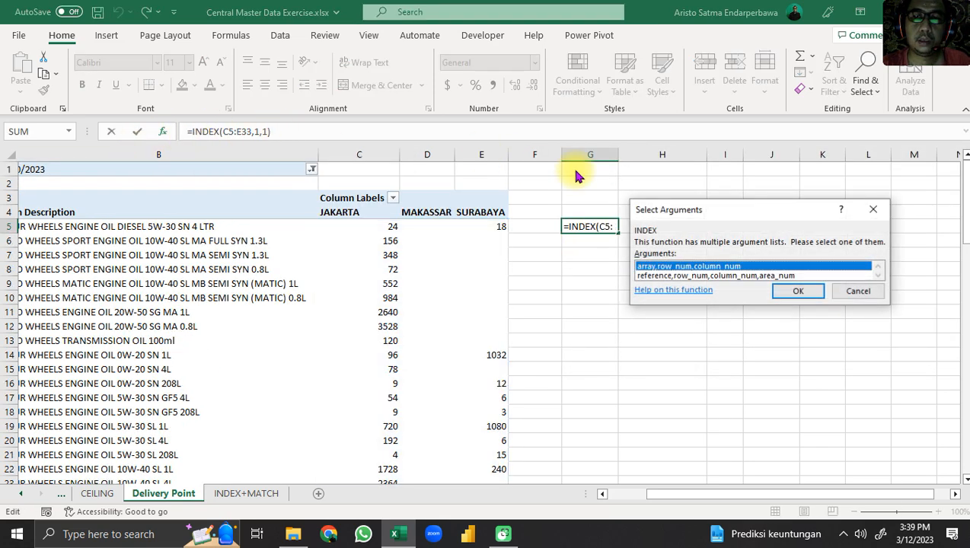
double_click(667, 266)
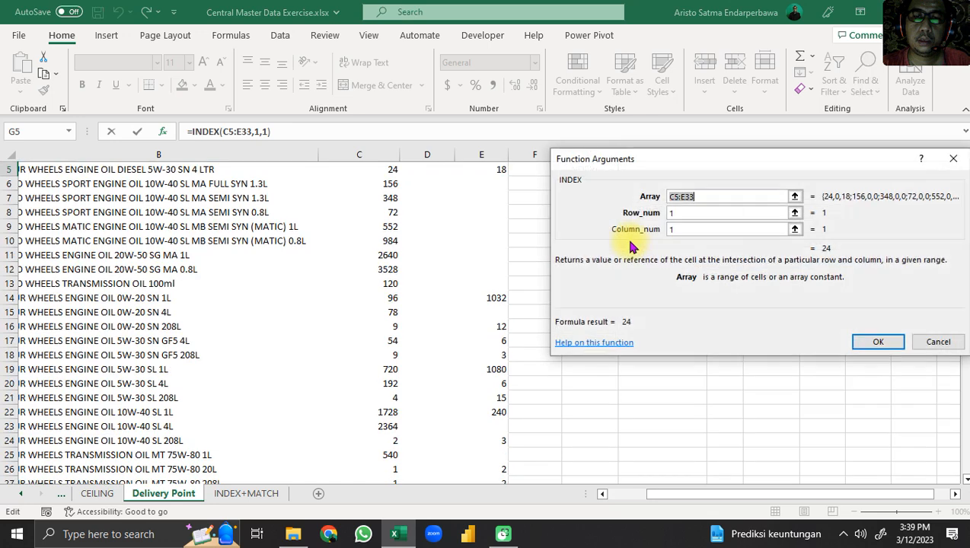
click(708, 196)
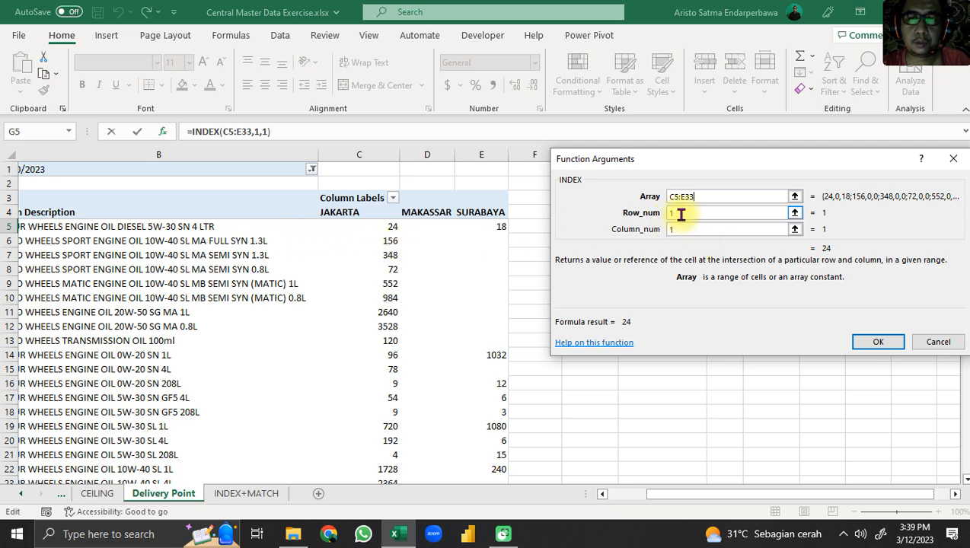
scroll(395, 385, down, 2)
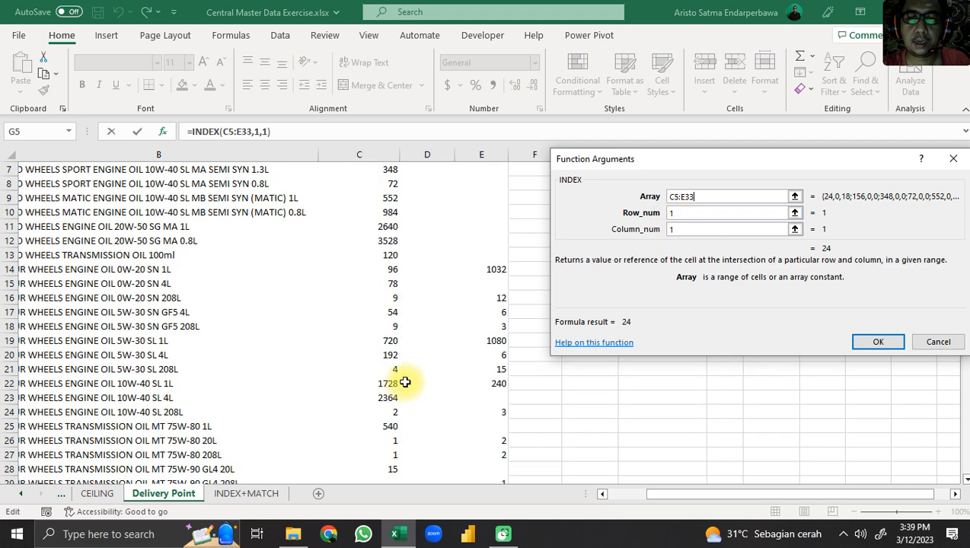
scroll(326, 286, up, 2)
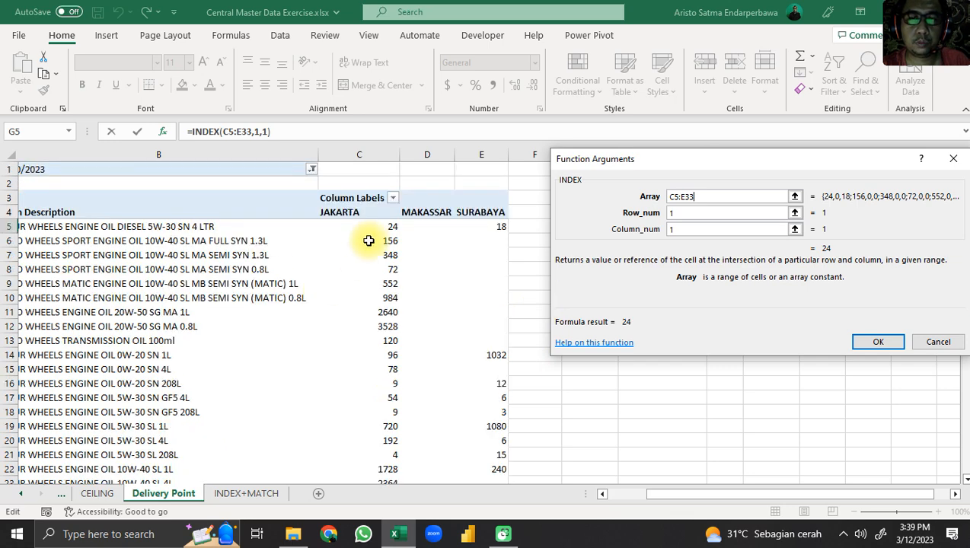
scroll(369, 241, down, 4)
scroll(369, 241, up, 3)
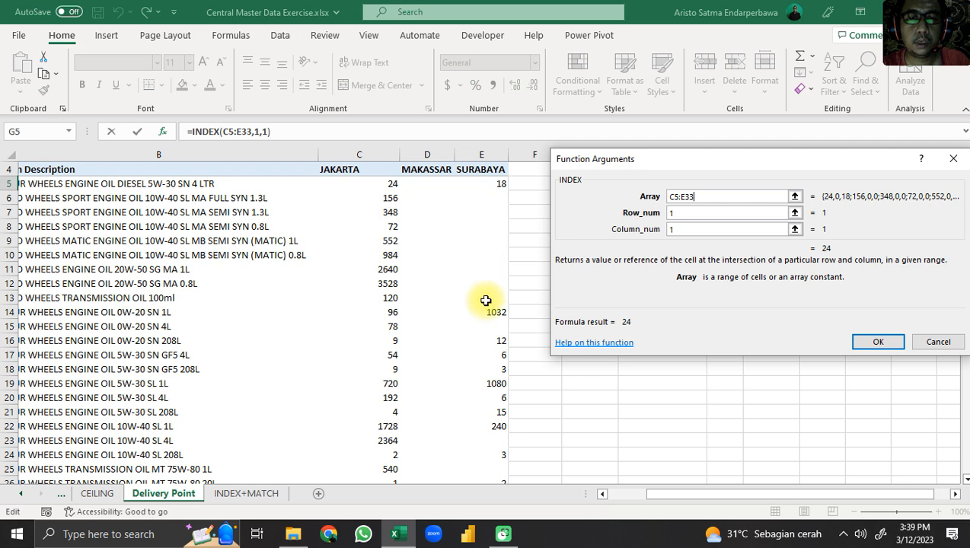
double_click(674, 214)
key(BackSpace)
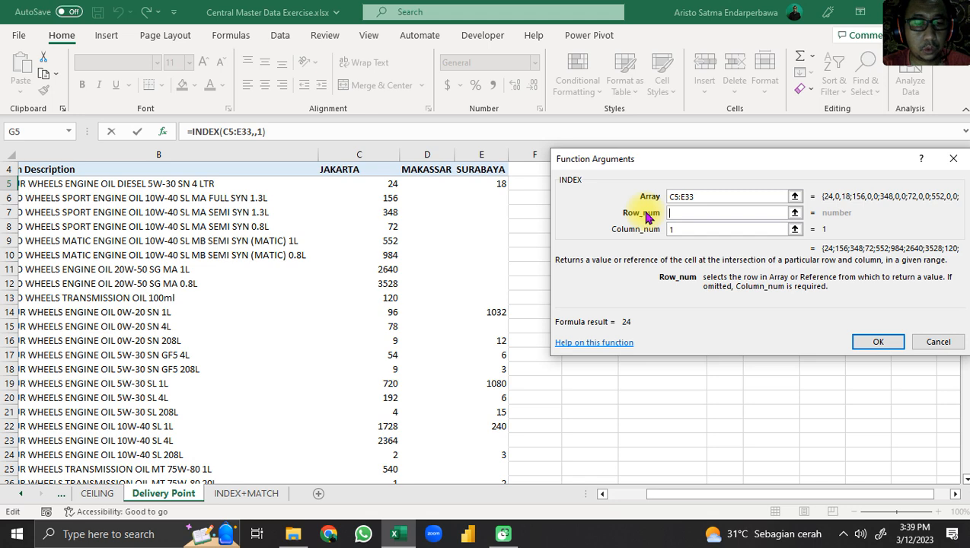
text(10)
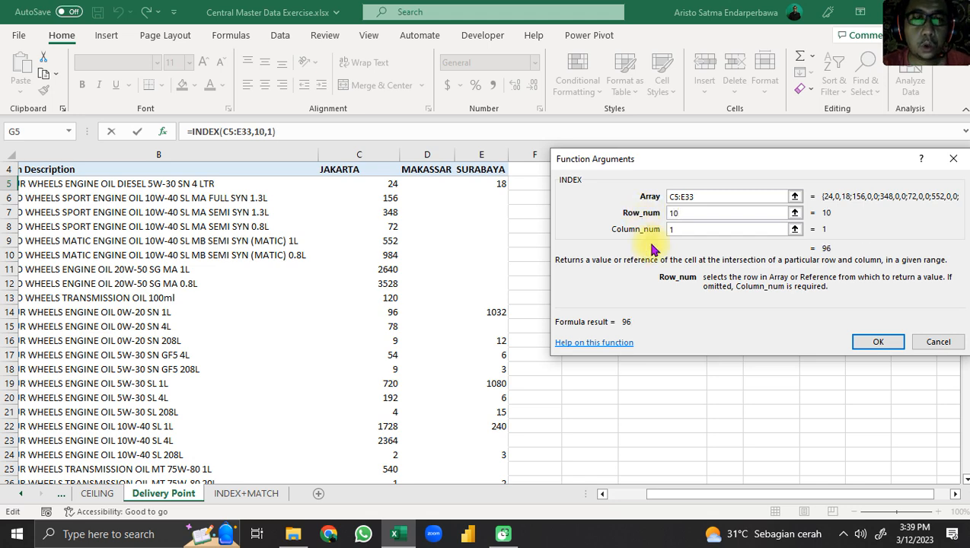
Step: Set the column number of G5's INDEX formula to 3 and compare its result with the SURABAYA quantity in the PivotTable
click(697, 232)
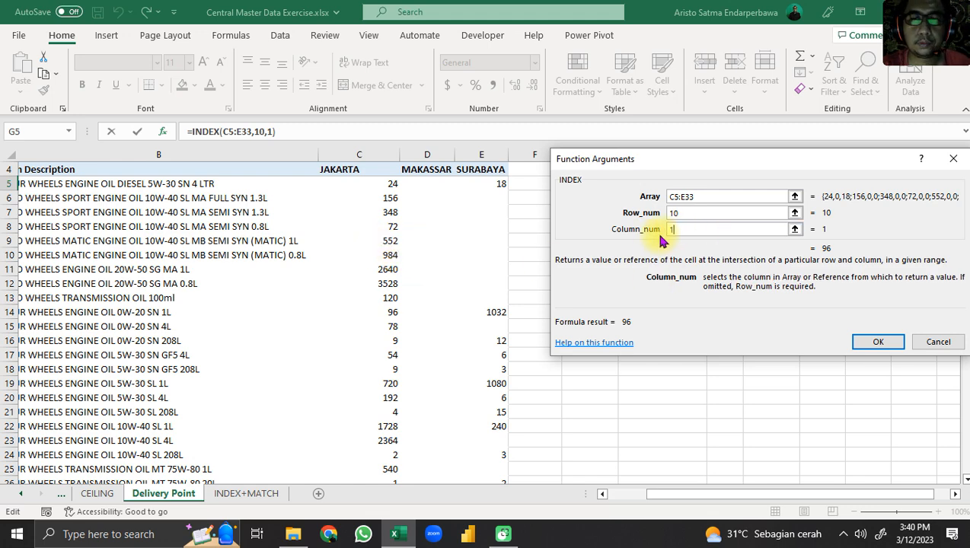
key(BackSpace)
text(3)
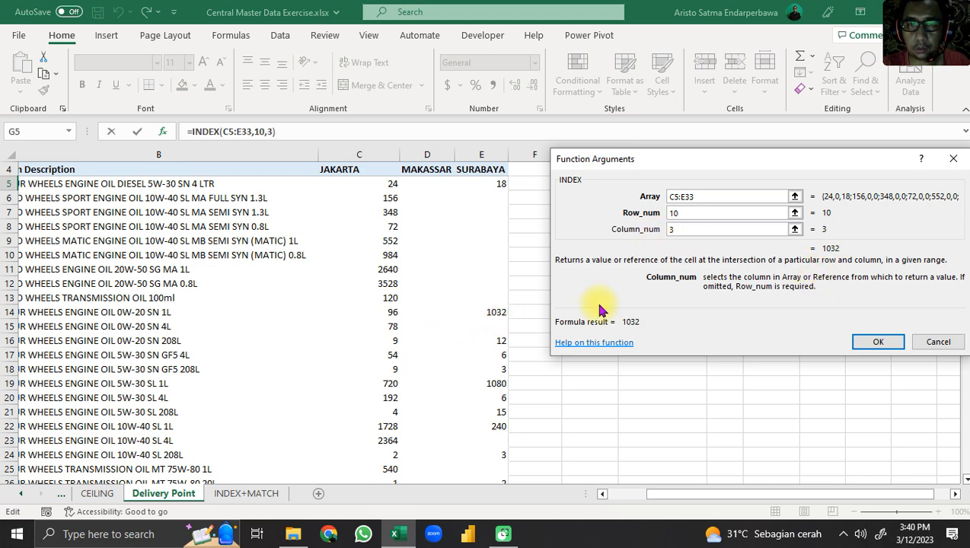
click(865, 340)
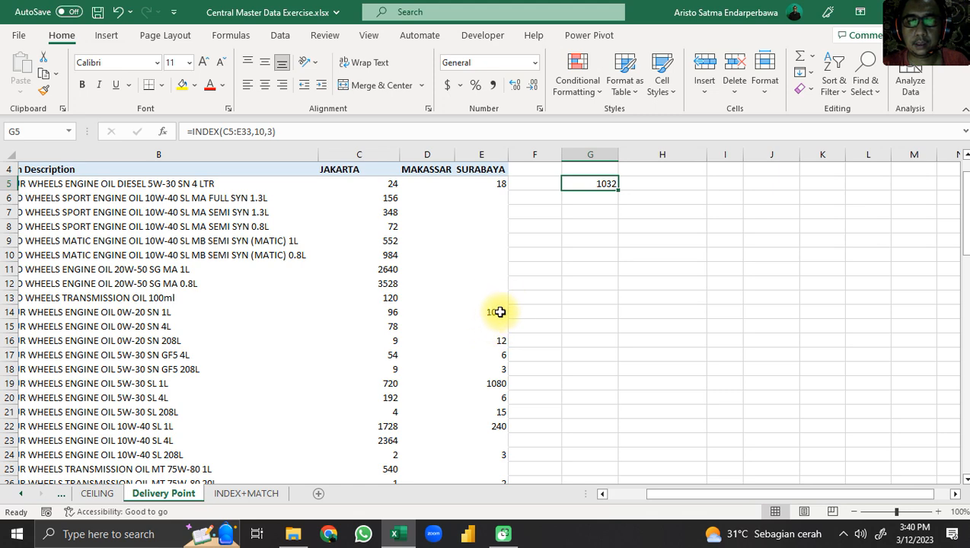
mouse_move(499, 311)
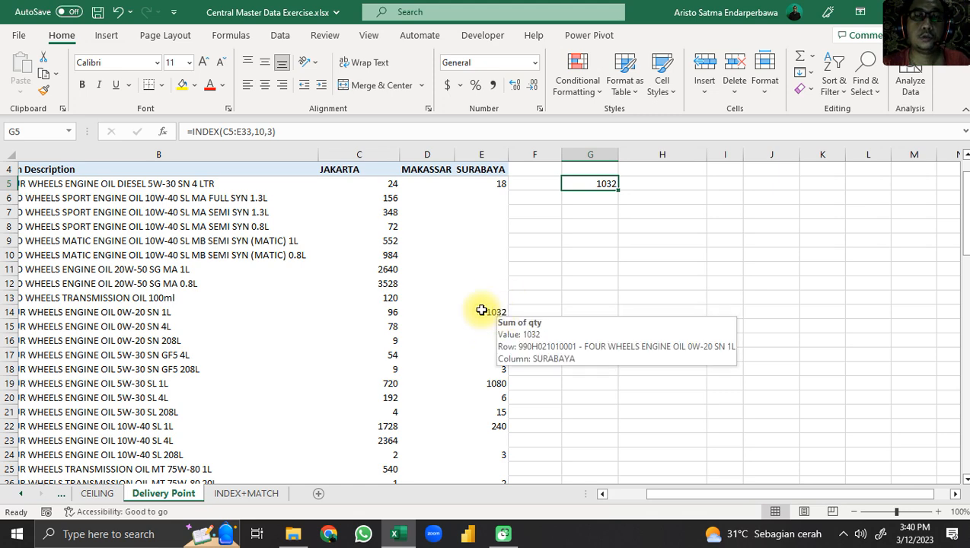
scroll(424, 277, up, 1)
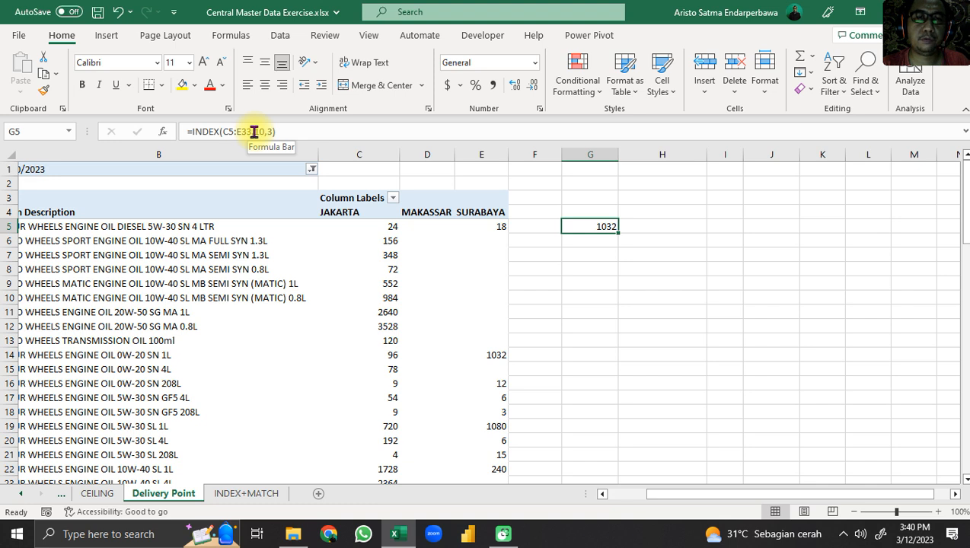
click(247, 154)
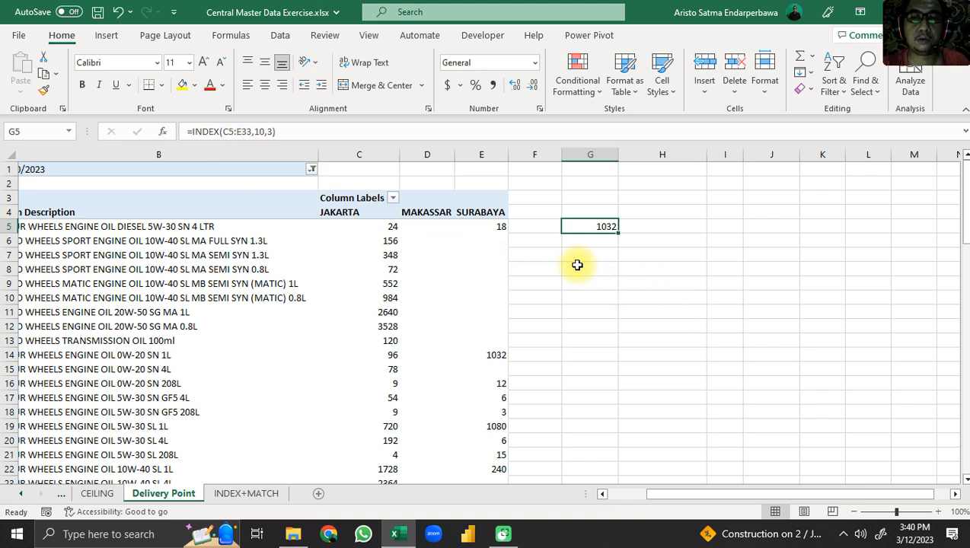
Step: Start a MATCH formula in cell H5 with the item code in A5 as its lookup value
click(614, 241)
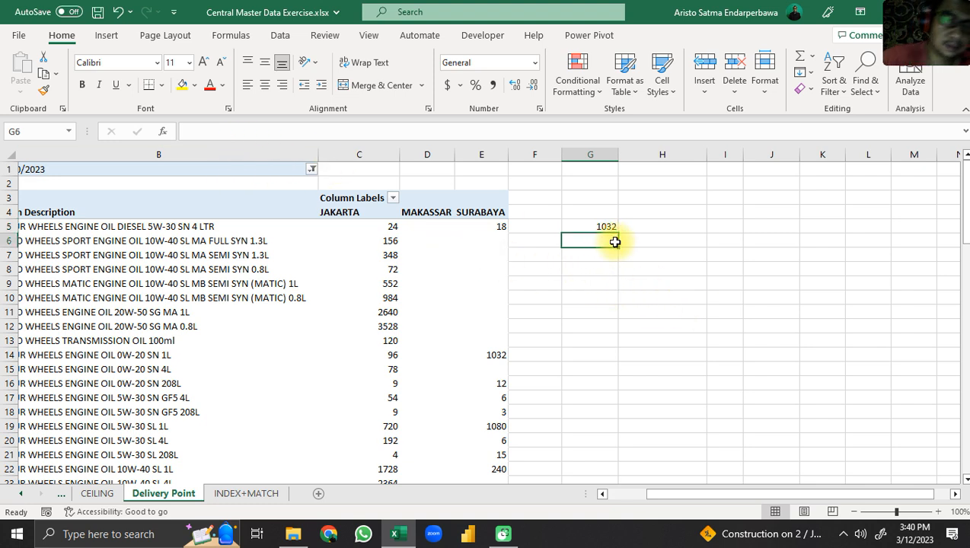
click(641, 228)
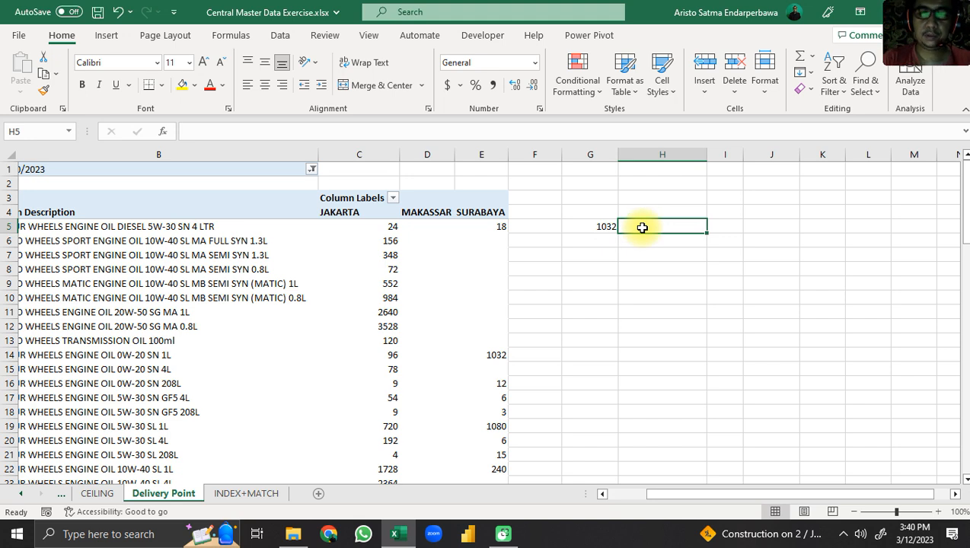
text(=MO)
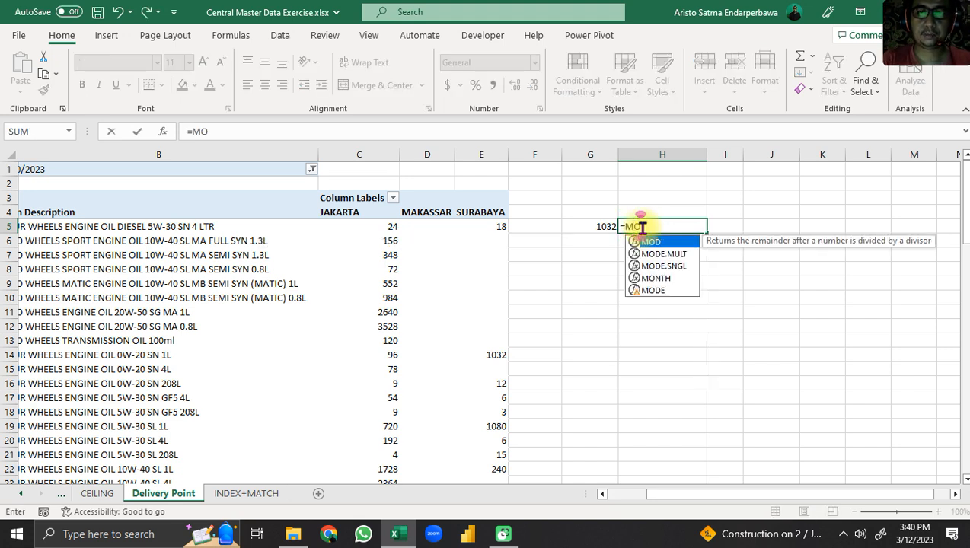
key(BackSpace)
text(ATV)
key(BackSpace)
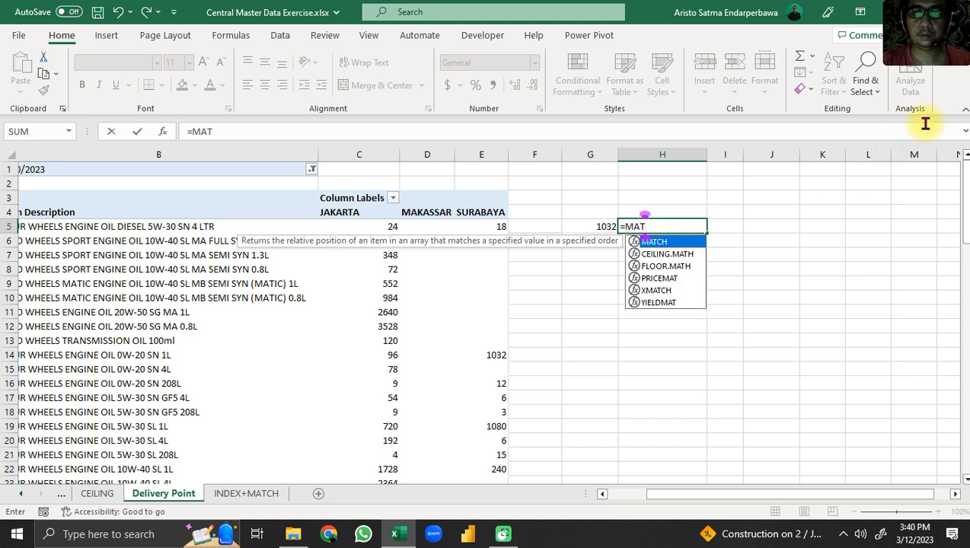
click(666, 243)
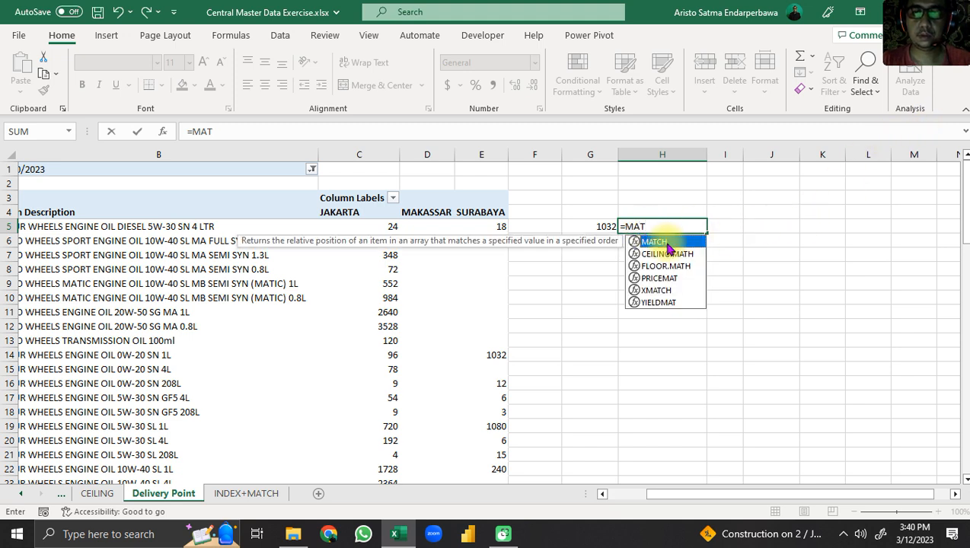
double_click(666, 243)
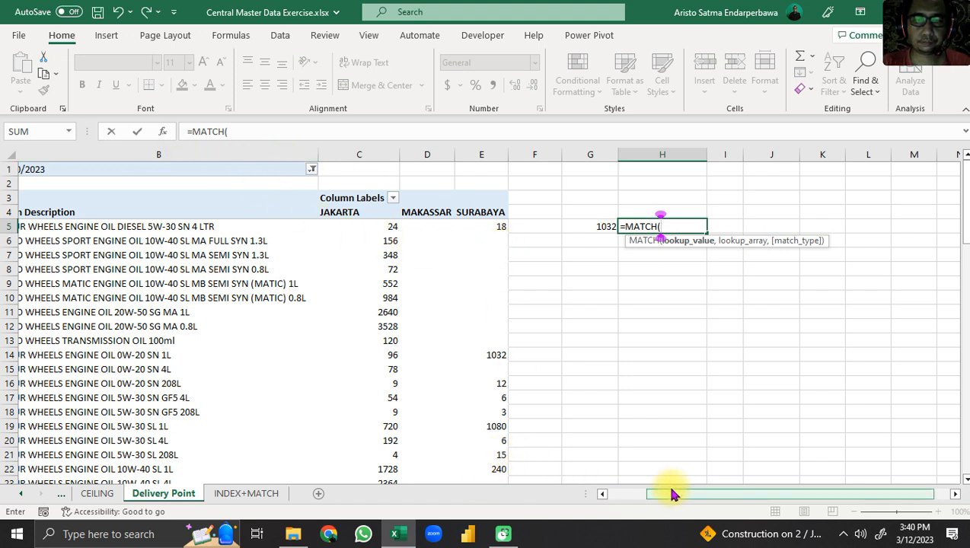
drag(670, 492, 596, 491)
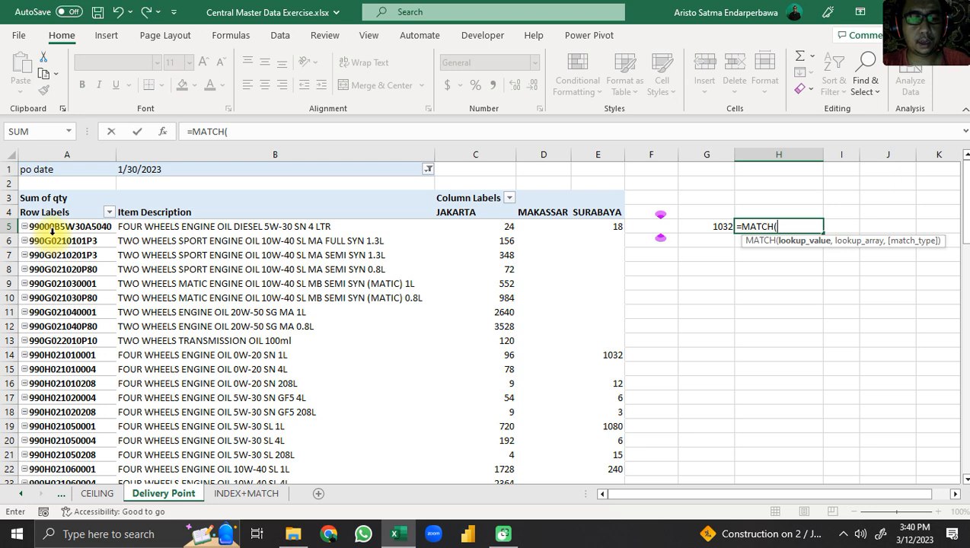
text(A5)
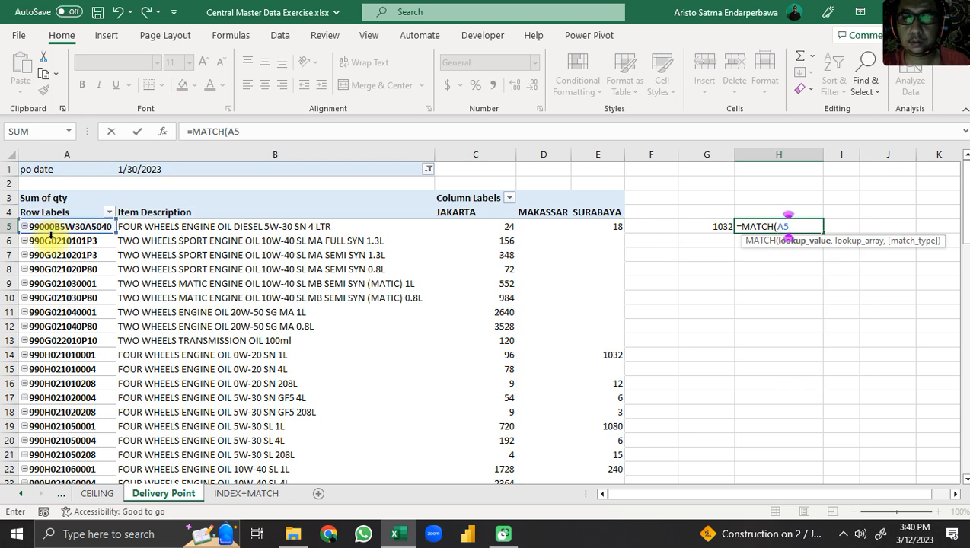
text(,)
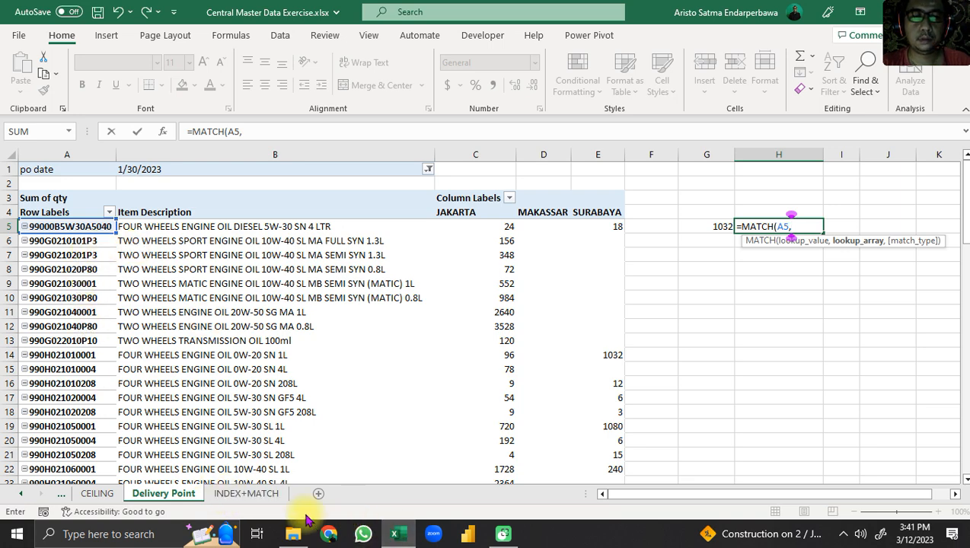
Step: Complete H5's MATCH formula with item codes A5:A50 of the INDEX+MATCH sheet as lookup array and match type 0 for an exact match
click(233, 498)
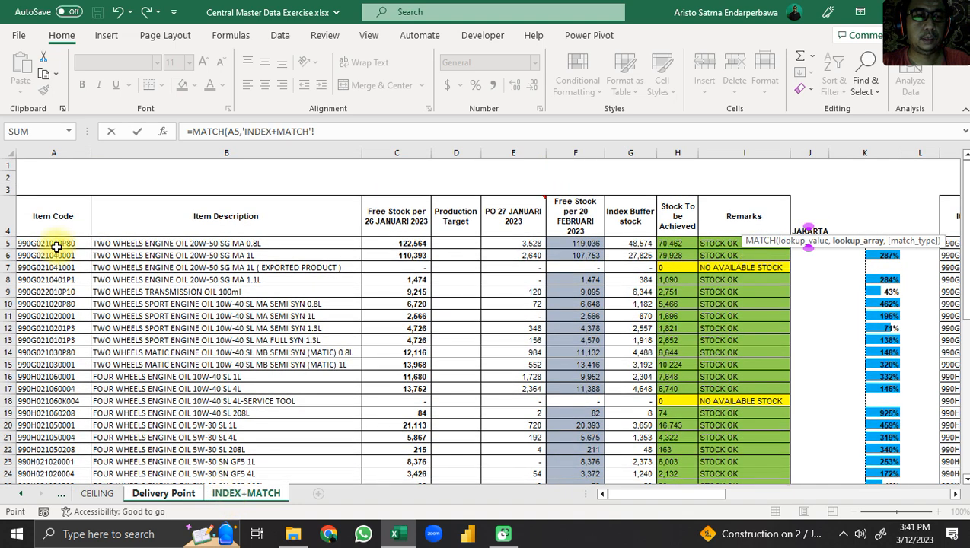
click(57, 244)
key(ctrl+shift+Down)
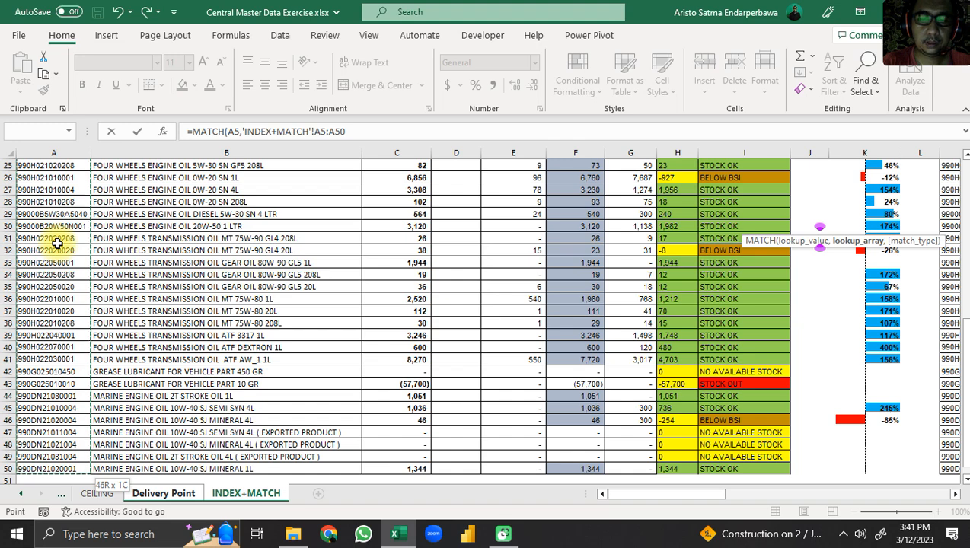
text(,)
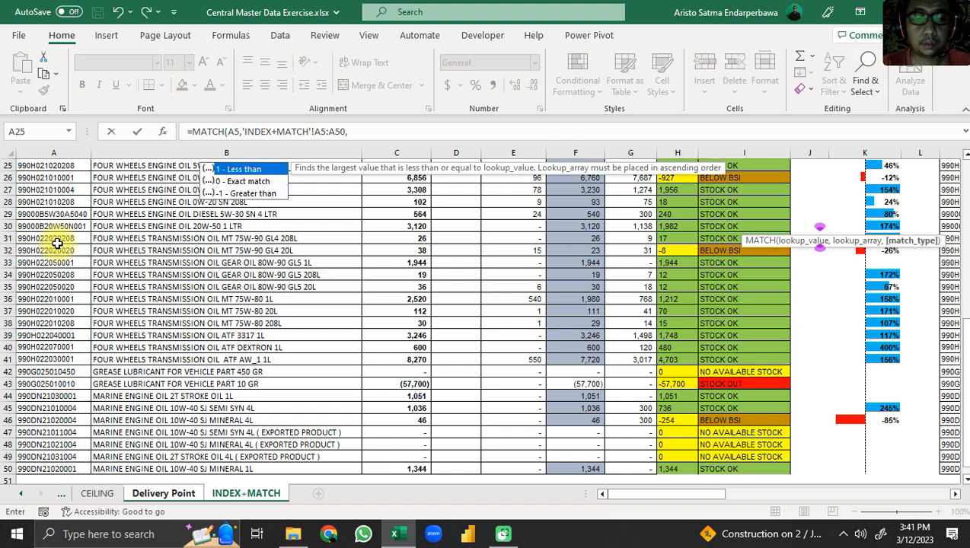
text(0)
key(Return)
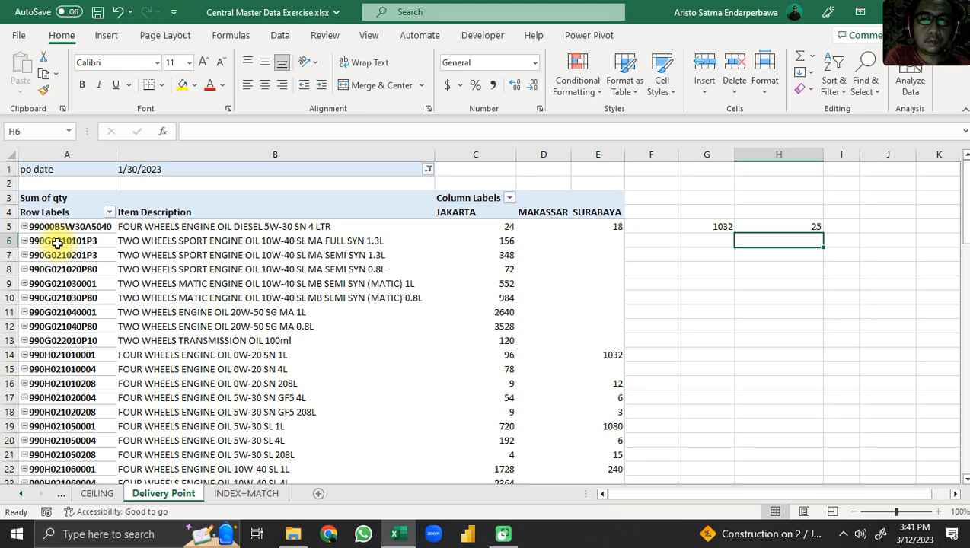
Step: Review the arguments of H5's MATCH formula without changing them, and select the item code in A5 used as lookup value
key(Up)
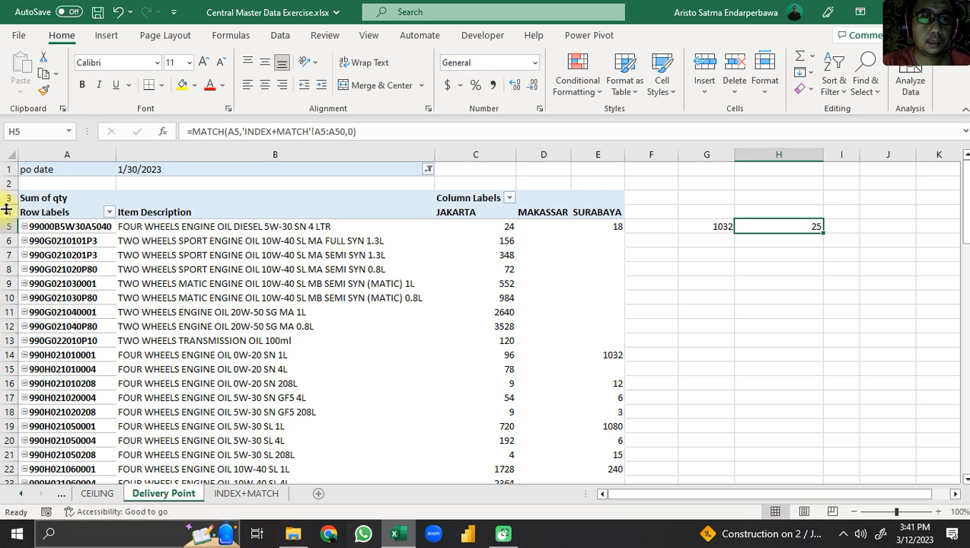
click(221, 131)
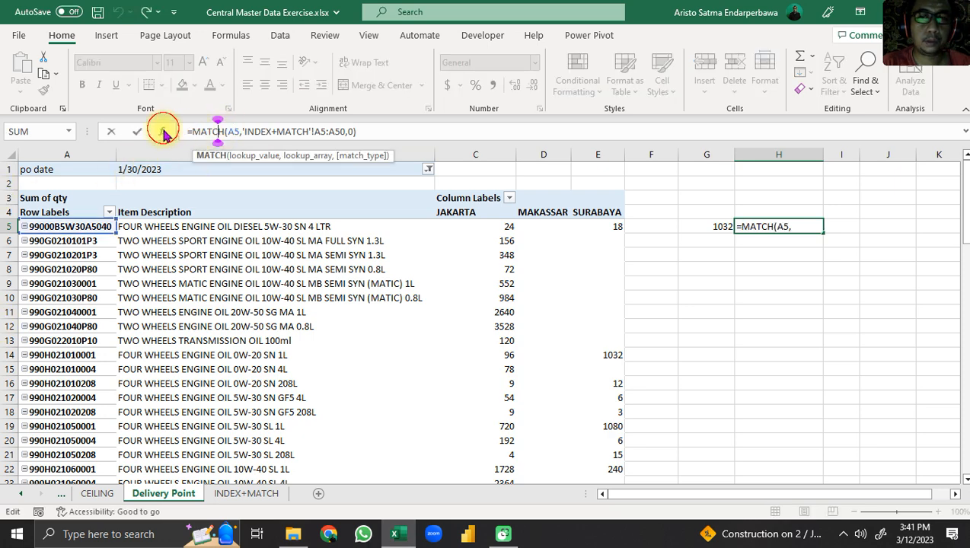
click(164, 131)
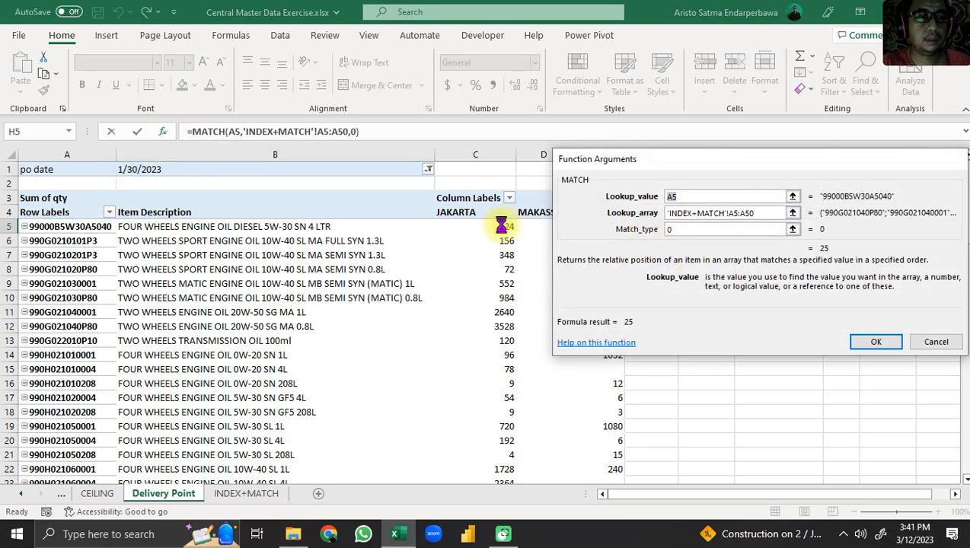
key(Escape)
click(76, 227)
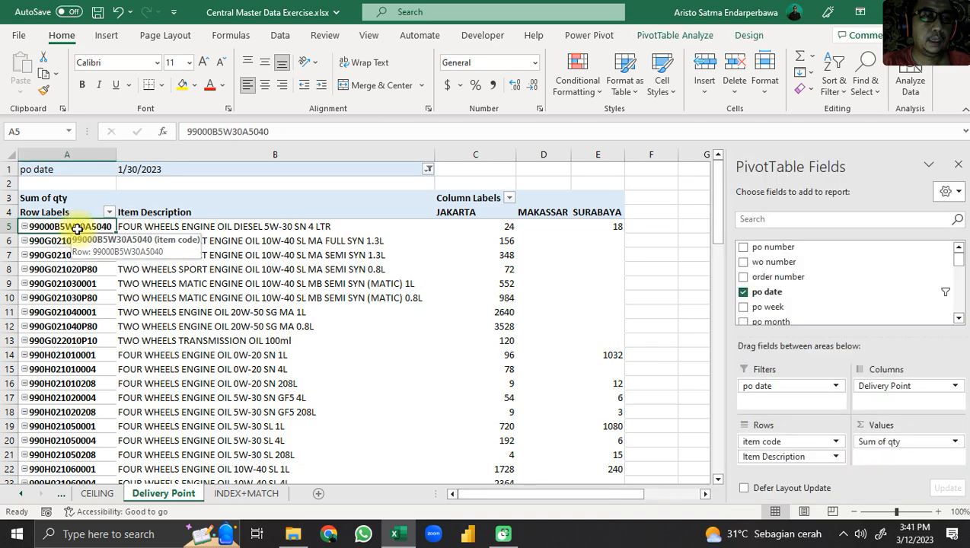
Step: Search the INDEX+MATCH sheet for the item code from A5 of the Delivery Point sheet and check its position in the item code list
key(ctrl+c)
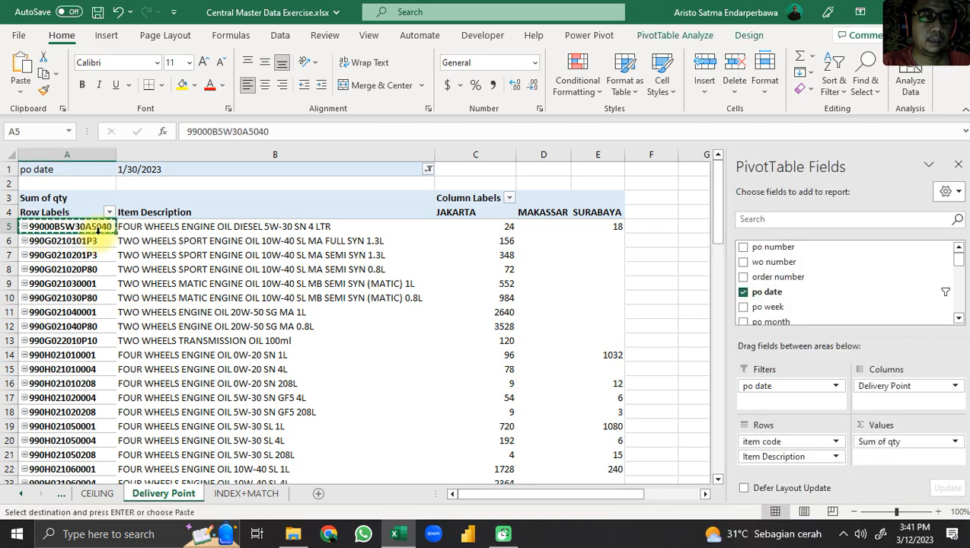
click(254, 494)
scroll(205, 361, up, 10)
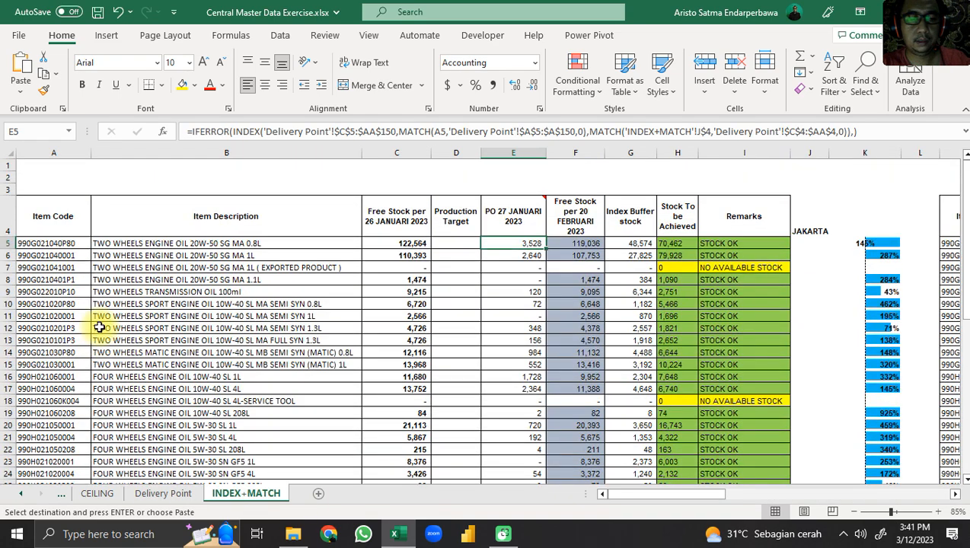
key(ctrl+f)
key(ctrl+v)
key(Return)
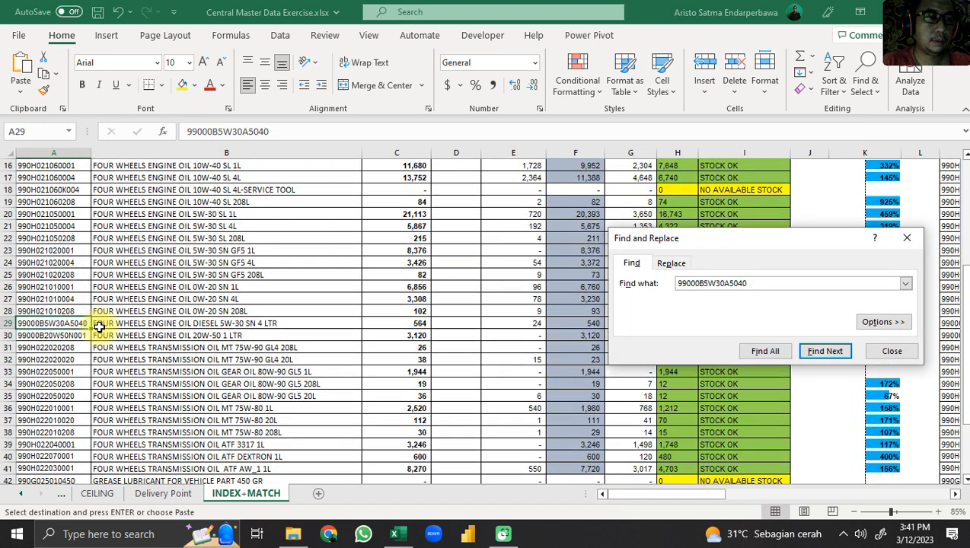
scroll(99, 326, up, 5)
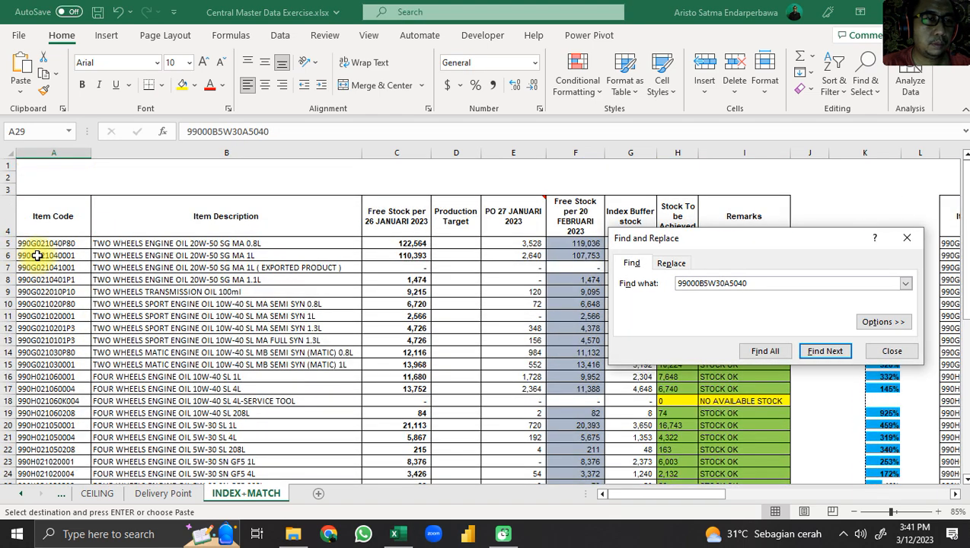
scroll(44, 246, down, 4)
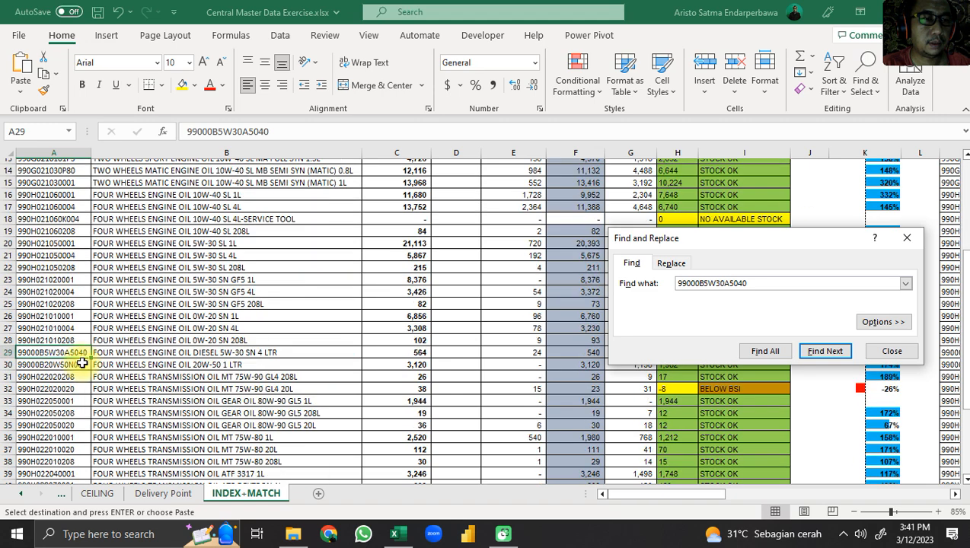
click(156, 495)
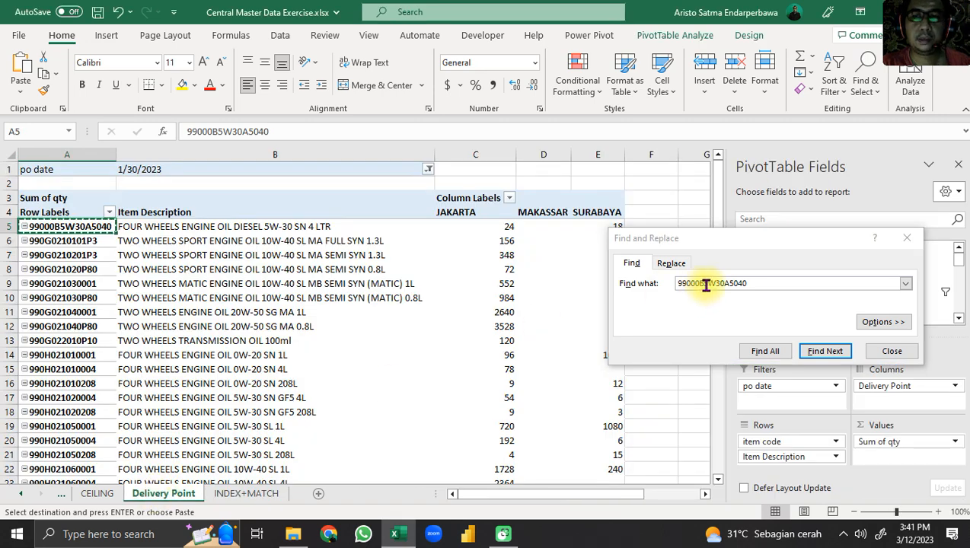
click(884, 354)
Step: Compare the INDEX formula in G5 with the MATCH formula in H5 on the Delivery Point sheet
drag(502, 495, 580, 495)
click(574, 226)
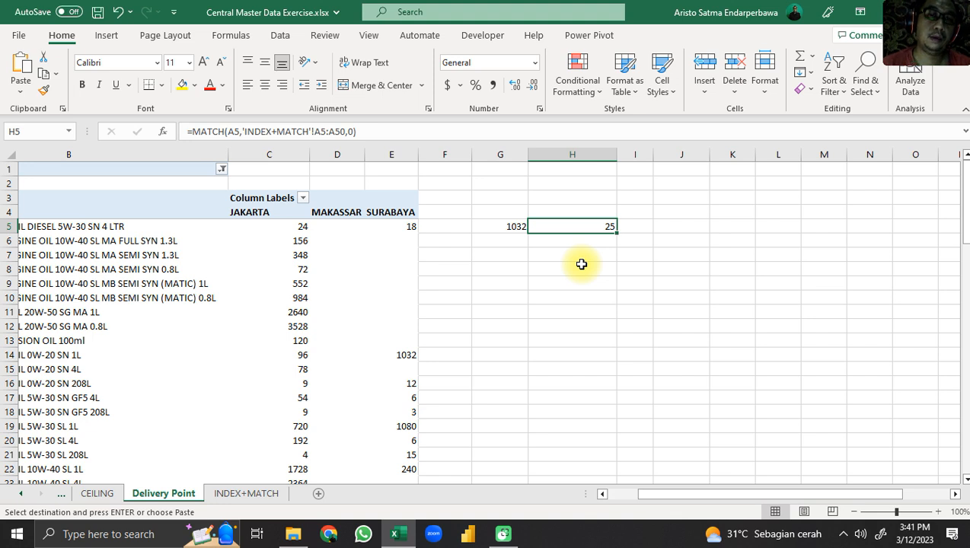
click(511, 228)
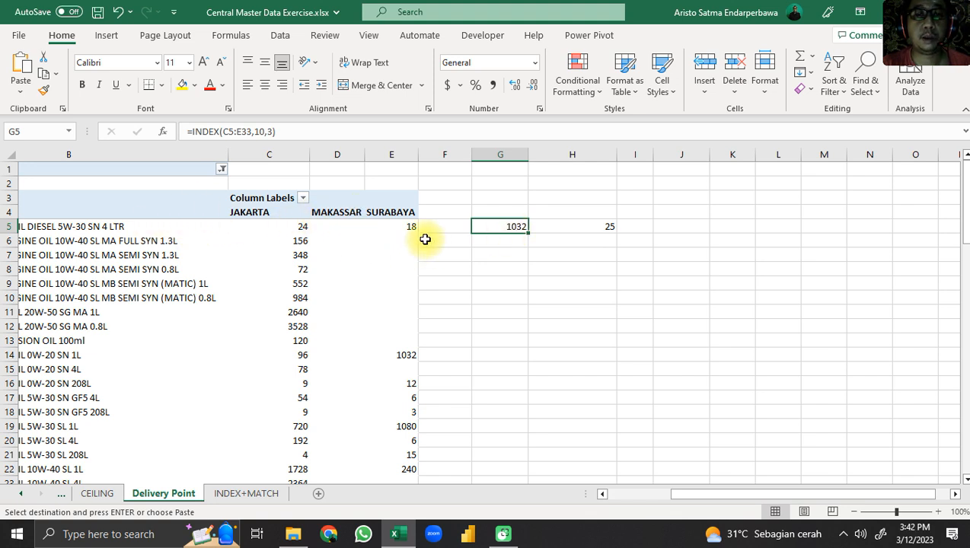
click(588, 228)
click(515, 226)
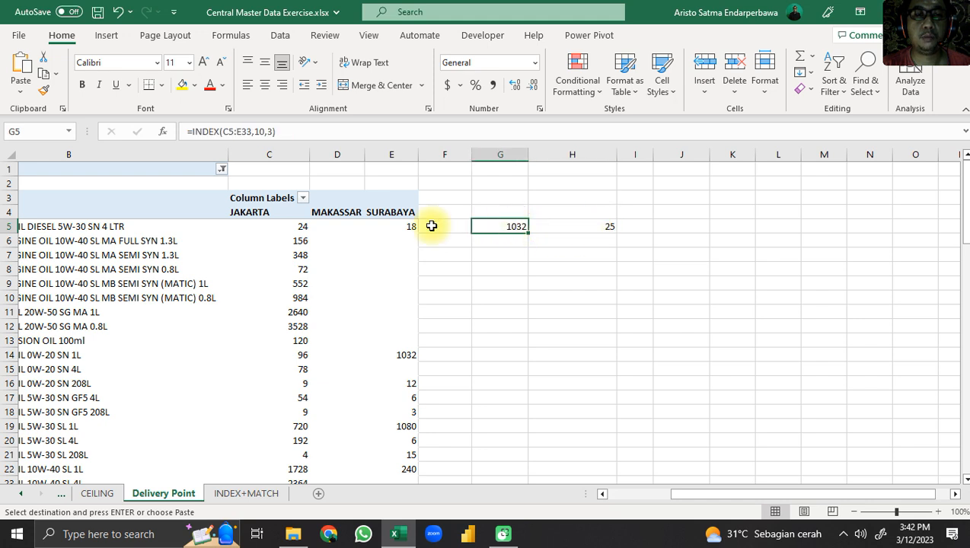
click(580, 229)
click(476, 233)
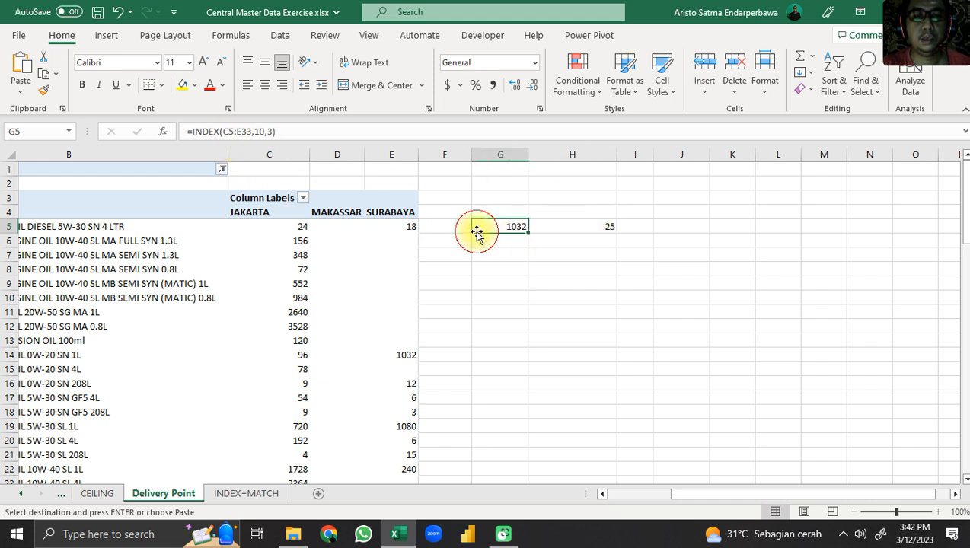
click(589, 228)
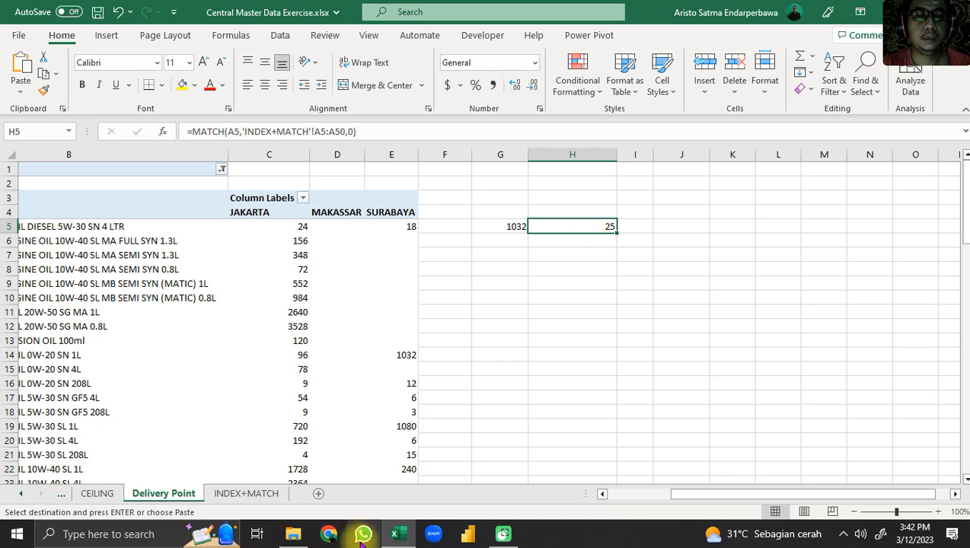
Step: Review the combined IFERROR, INDEX and MATCH formulas in the INDEX+MATCH sheet's JAKARTA PO column and the free stock formula in F5
click(248, 494)
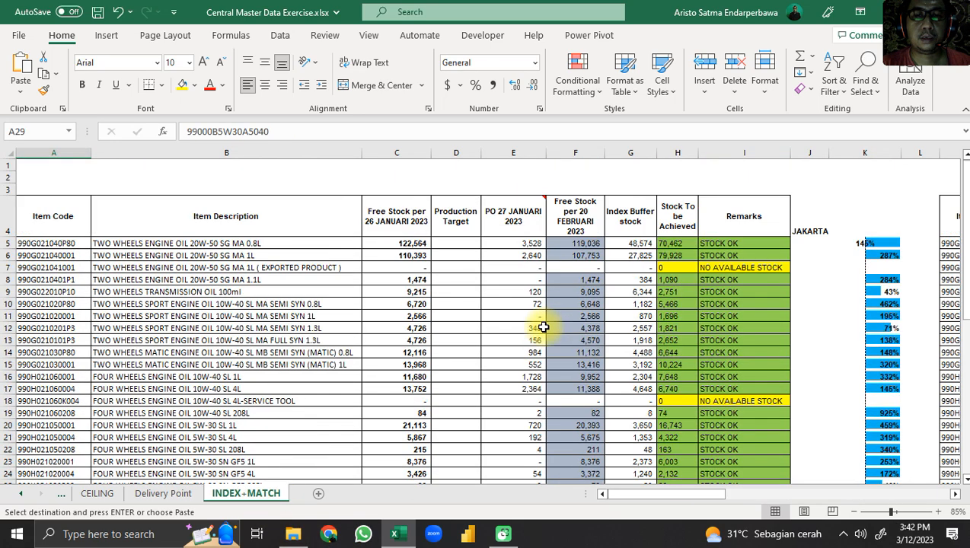
click(529, 246)
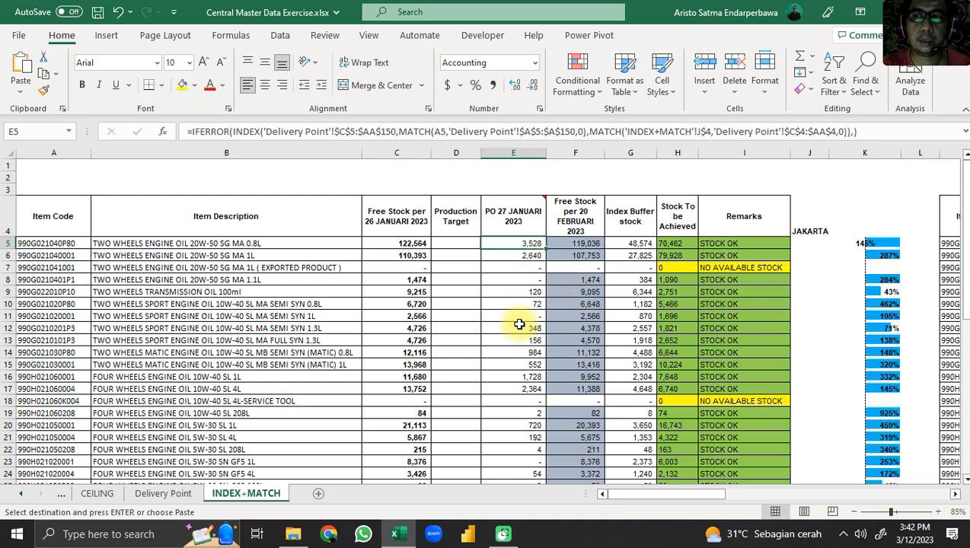
click(185, 500)
click(228, 499)
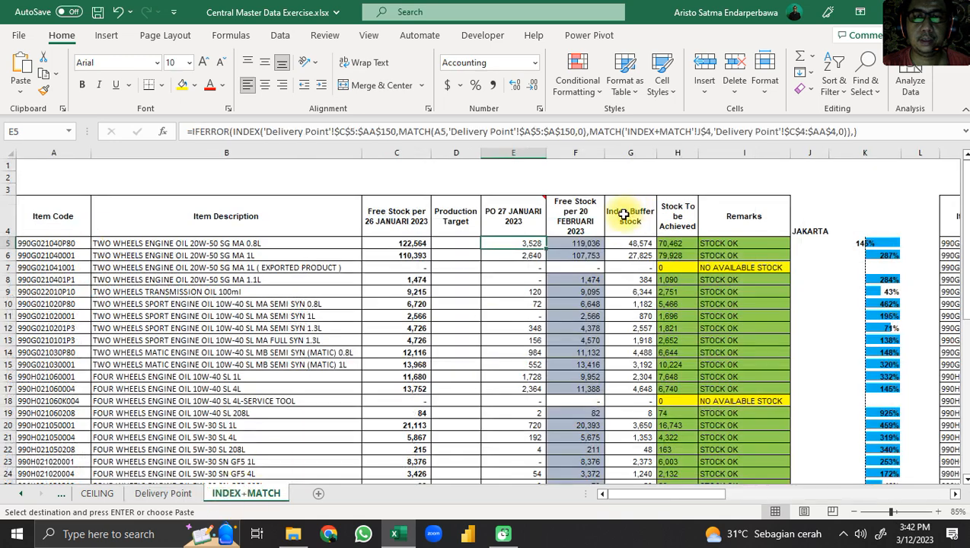
click(526, 292)
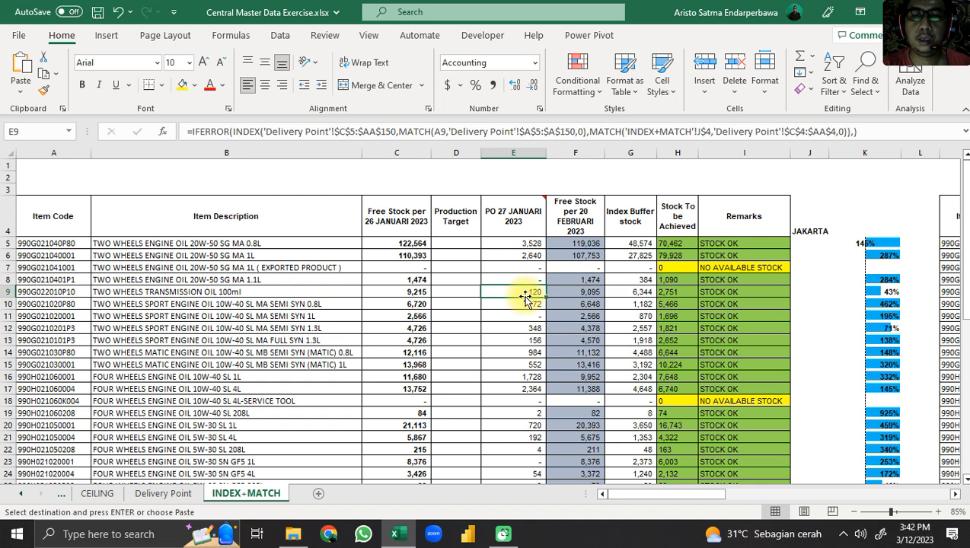
click(525, 302)
click(531, 351)
click(539, 391)
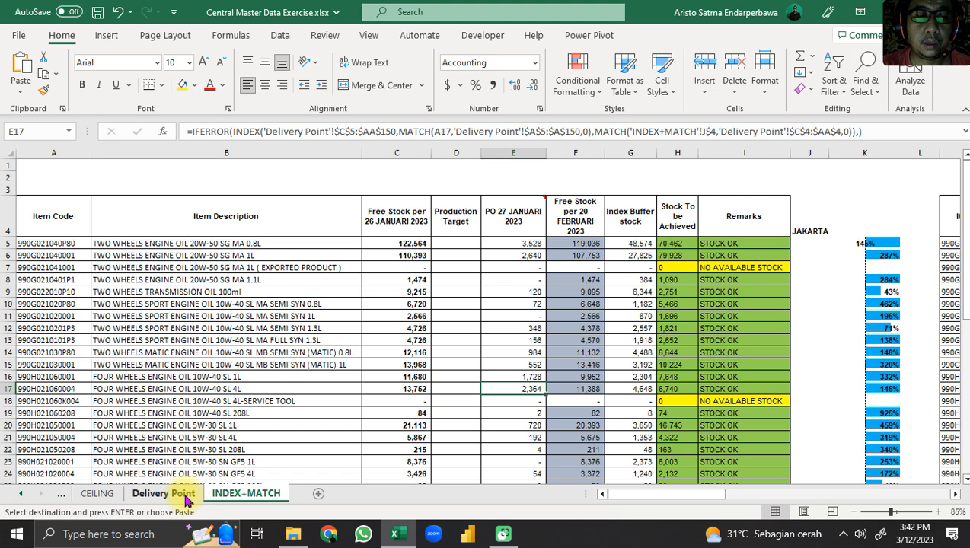
click(531, 256)
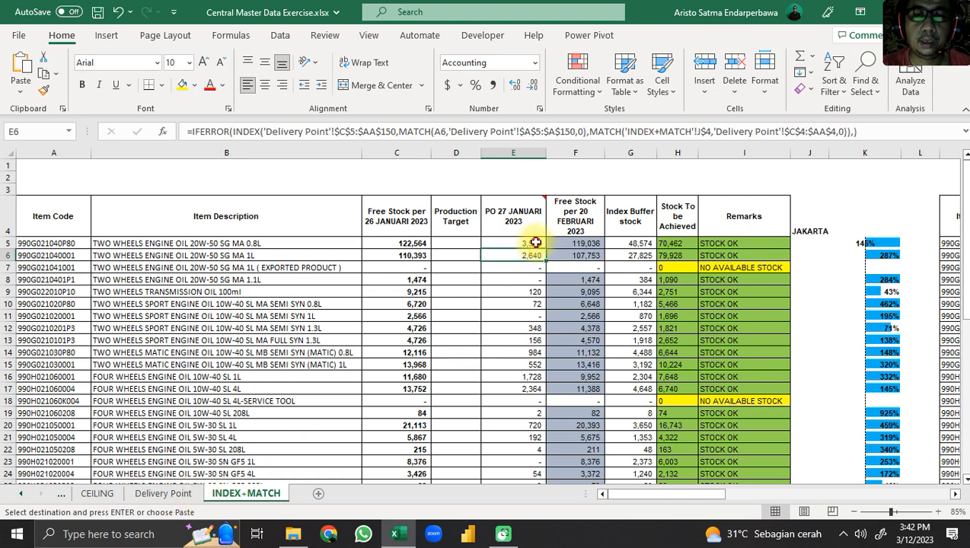
click(535, 242)
scroll(513, 305, down, 2)
scroll(513, 305, up, 2)
click(588, 243)
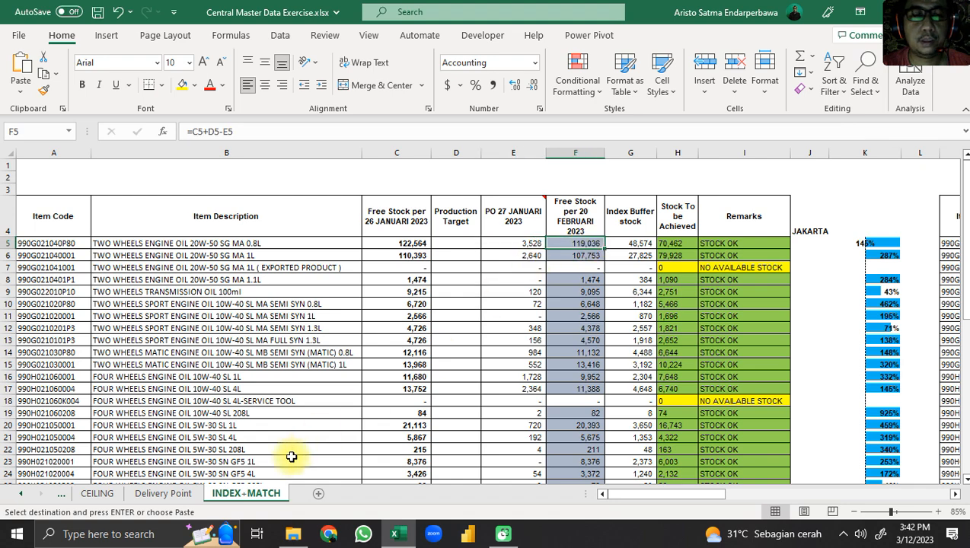
Step: Add another date to the po date filter of the PivotTable on the Delivery Point sheet
click(163, 493)
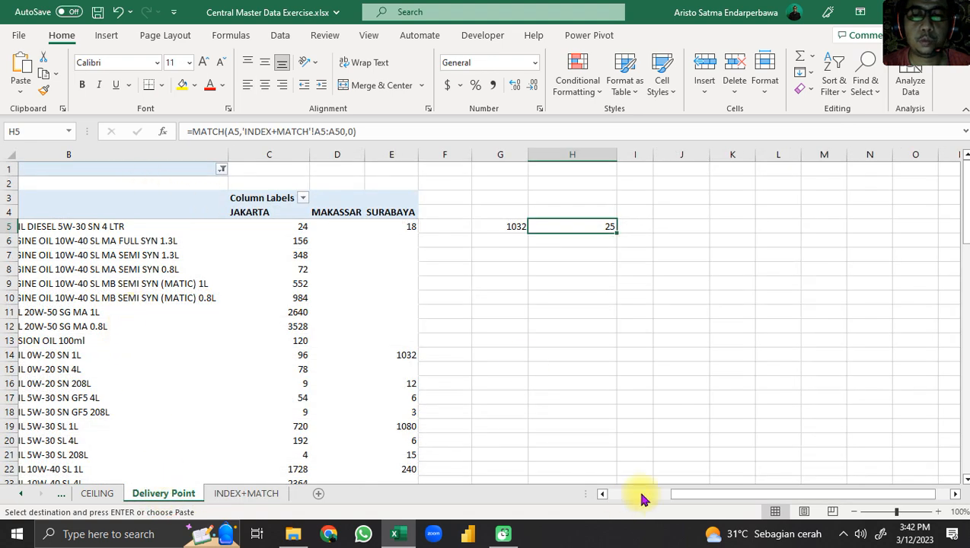
drag(682, 494, 573, 496)
click(358, 164)
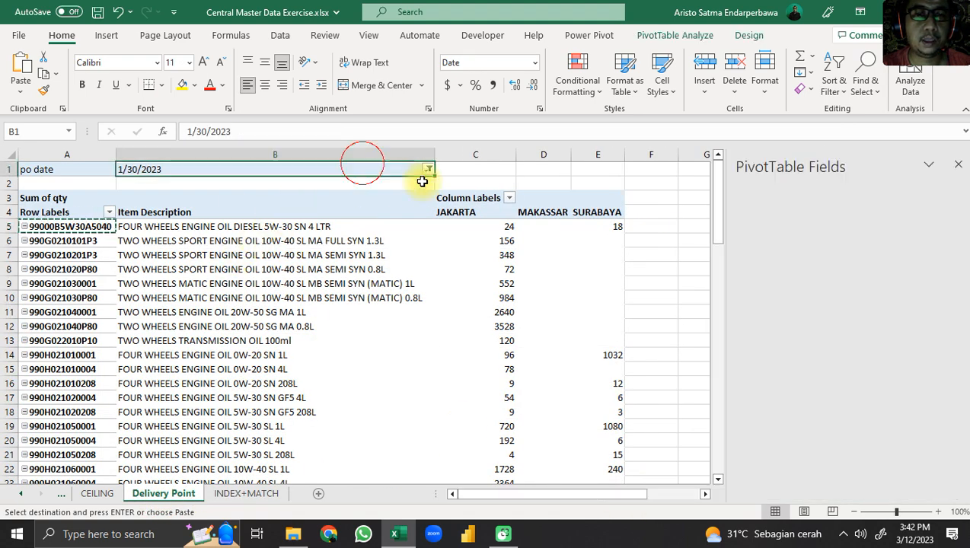
click(428, 169)
drag(418, 220, 421, 289)
click(304, 292)
click(341, 349)
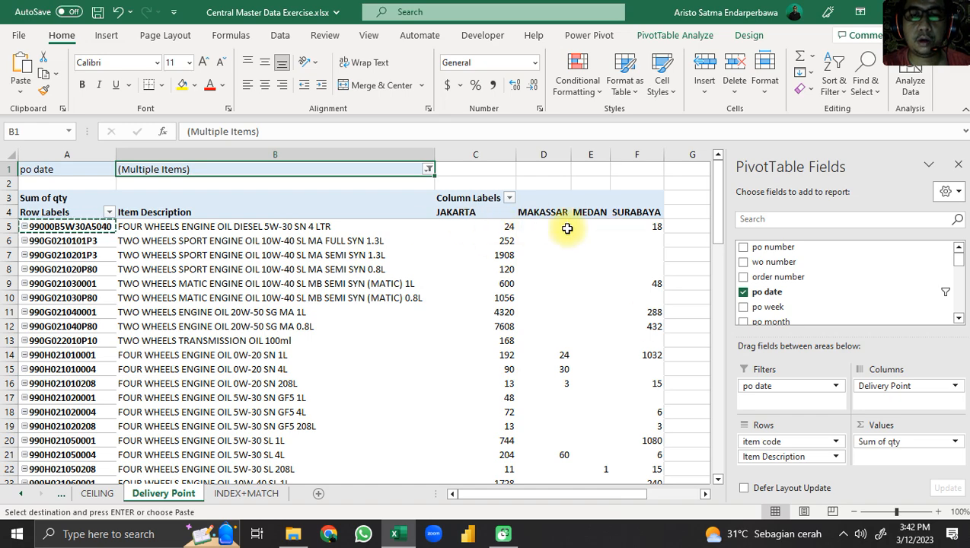
Step: Check how the JAKARTA PO quantities and stock remarks on the INDEX+MATCH sheet follow the changed PivotTable date filter
click(262, 496)
click(507, 243)
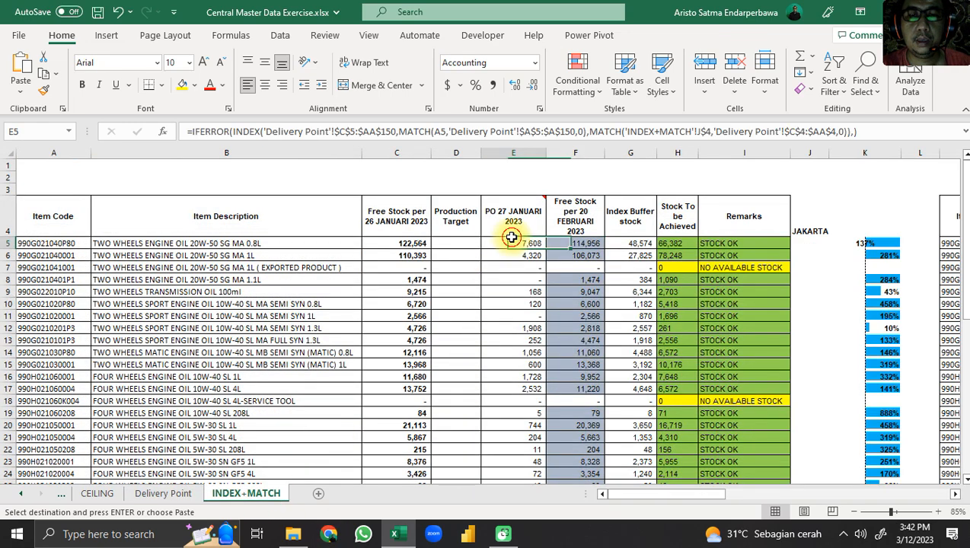
drag(521, 353, 520, 364)
scroll(533, 413, down, 1)
scroll(533, 413, up, 1)
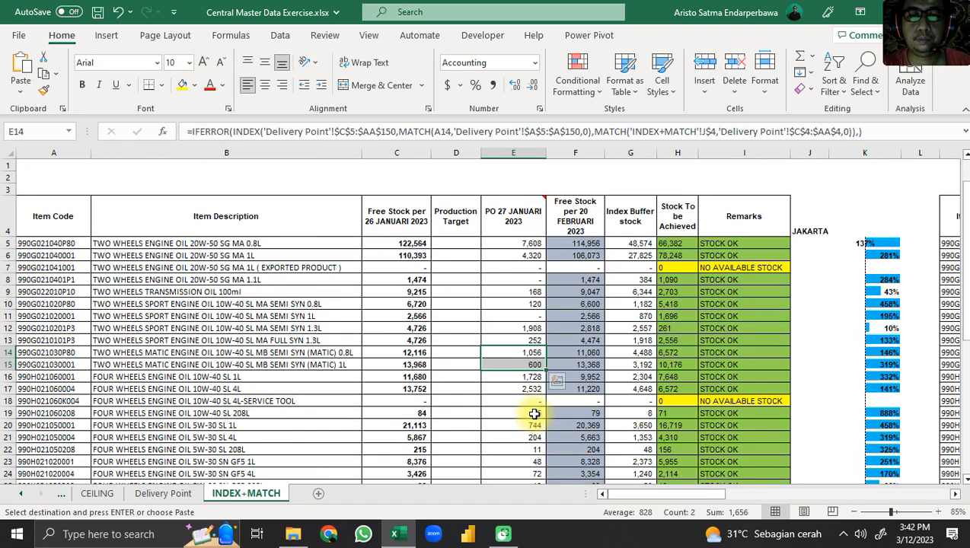
click(523, 328)
click(503, 240)
scroll(537, 424, down, 2)
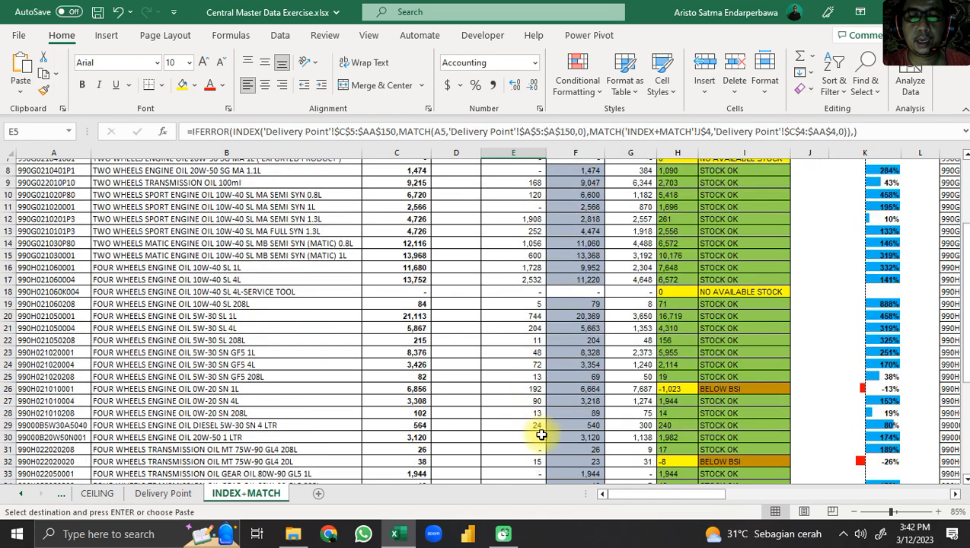
scroll(537, 424, up, 1)
click(667, 494)
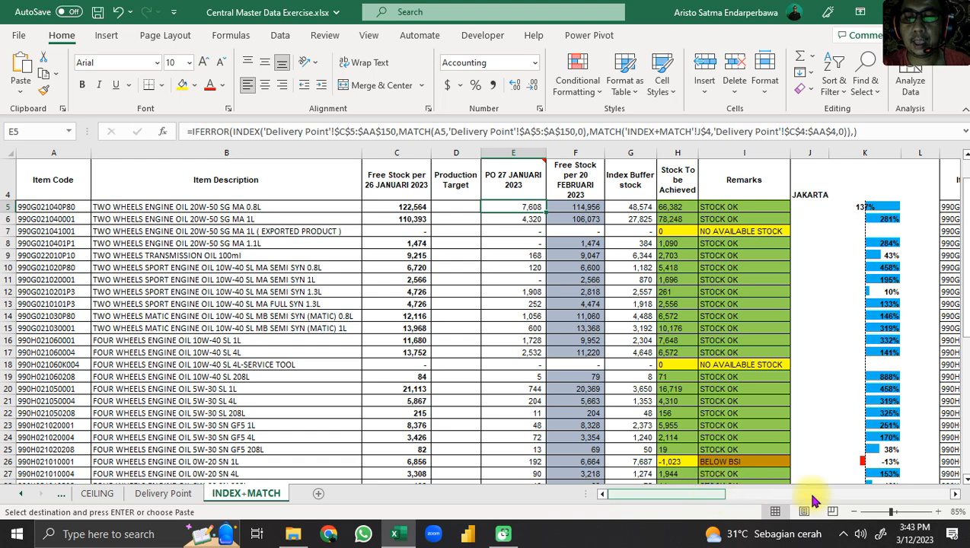
Step: Delete the demonstration INDEX and MATCH formulas in G5:J9 beside the PivotTable on the Delivery Point sheet
click(162, 495)
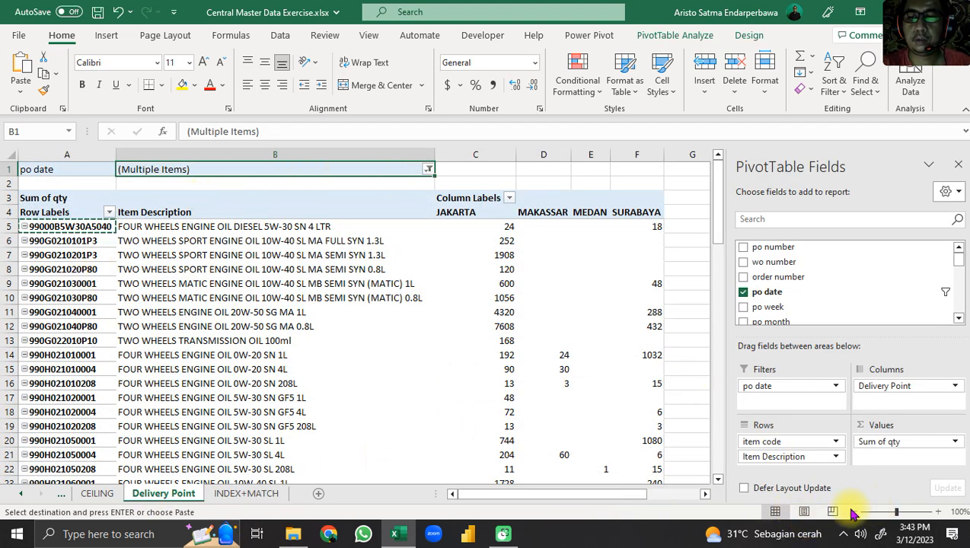
drag(508, 496, 833, 508)
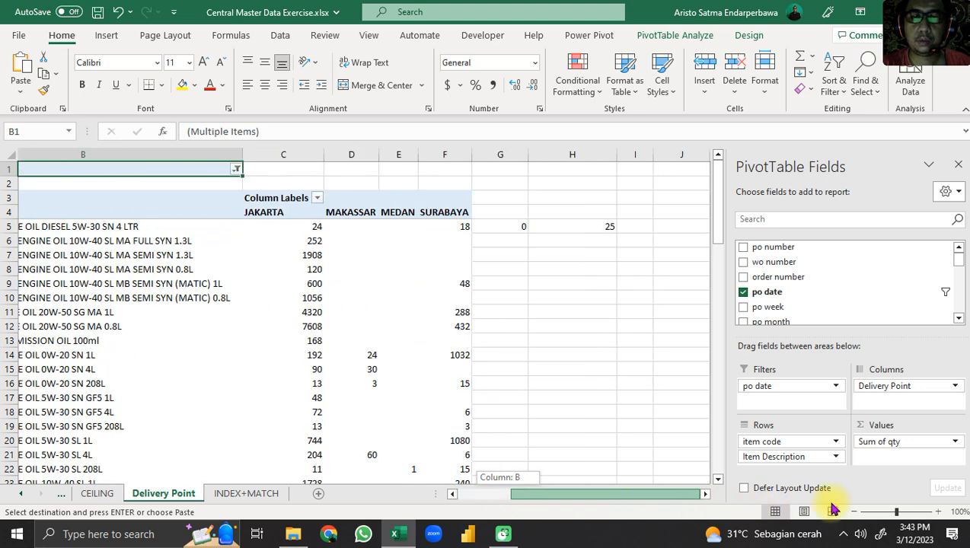
drag(499, 227, 664, 286)
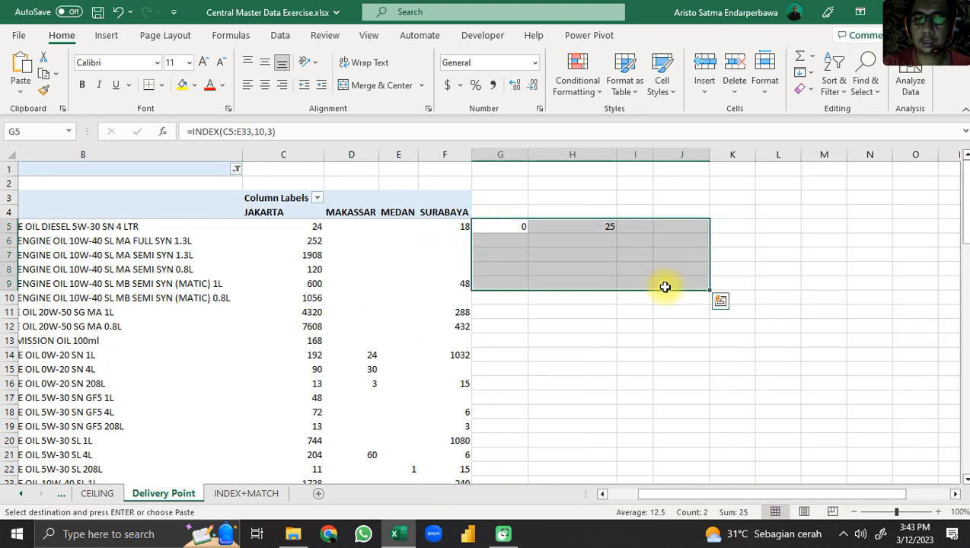
key(Delete)
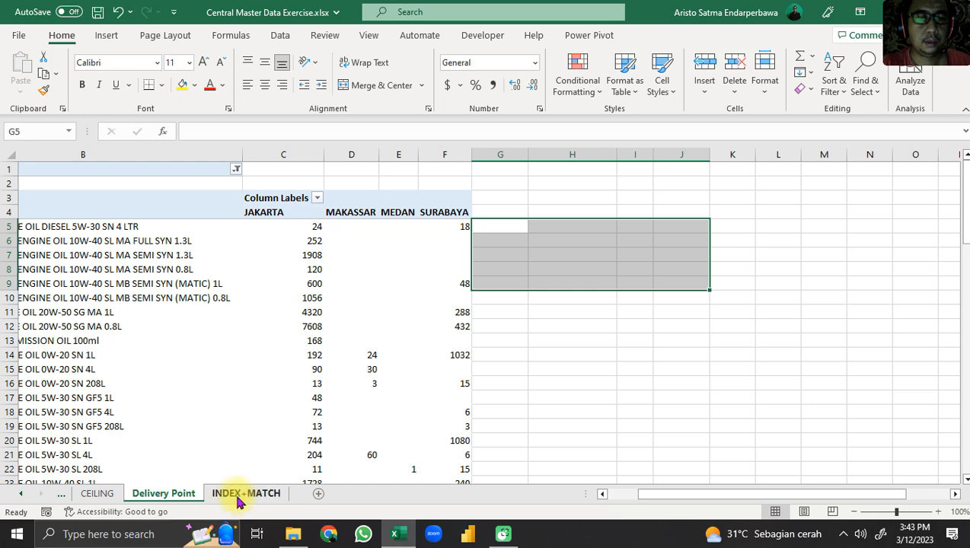
click(665, 495)
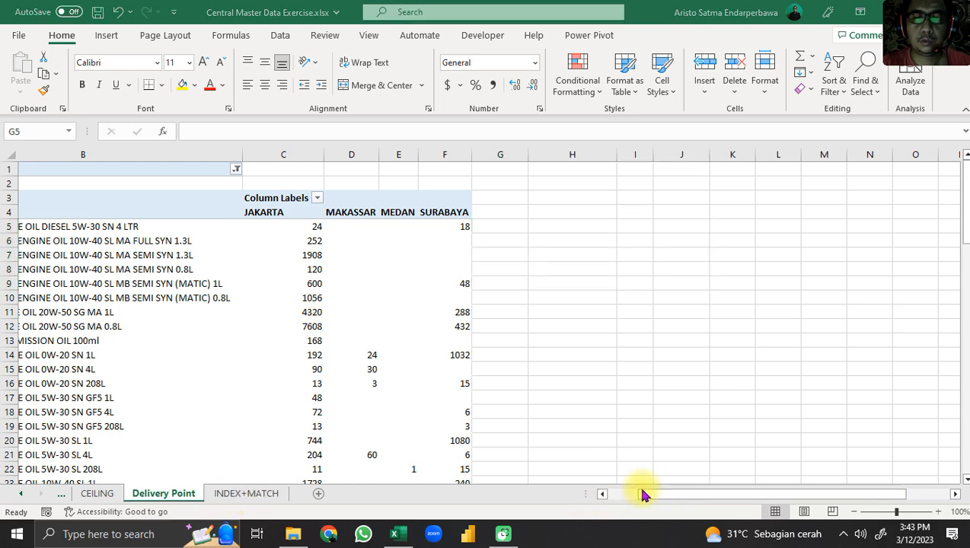
drag(641, 493, 510, 495)
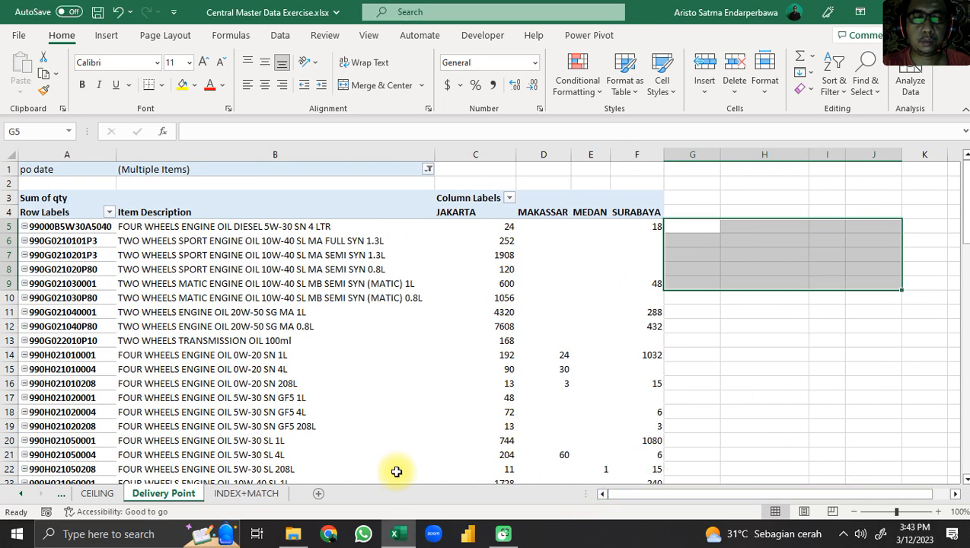
scroll(313, 461, down, 2)
scroll(252, 464, up, 2)
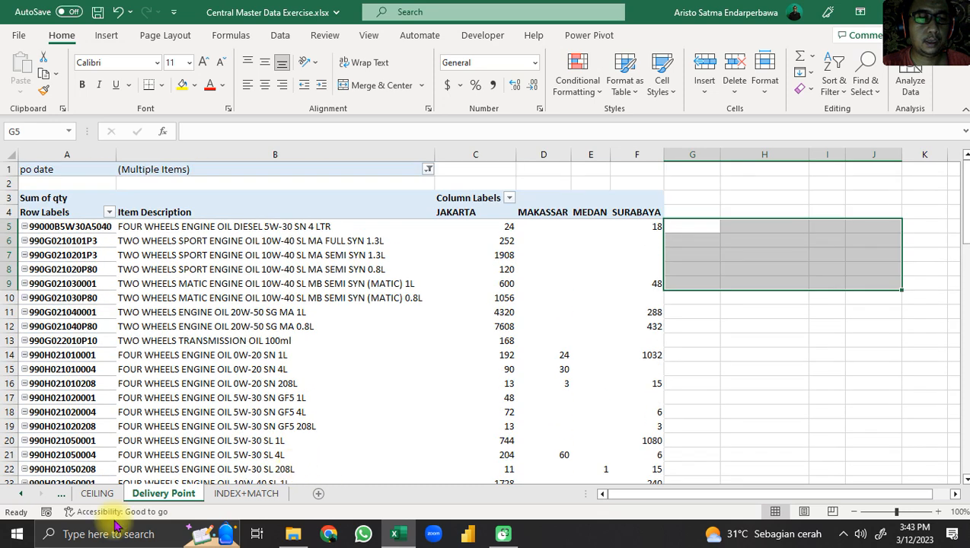
Step: Go back to the Raw Data sheet and inspect its order number, po date and po week columns
click(21, 495)
click(21, 495)
click(20, 495)
click(21, 495)
click(106, 495)
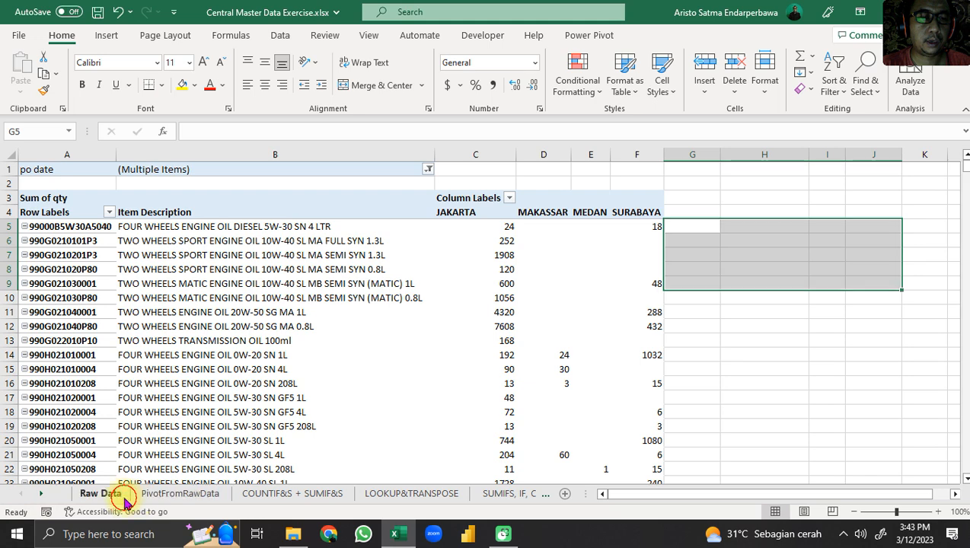
click(192, 287)
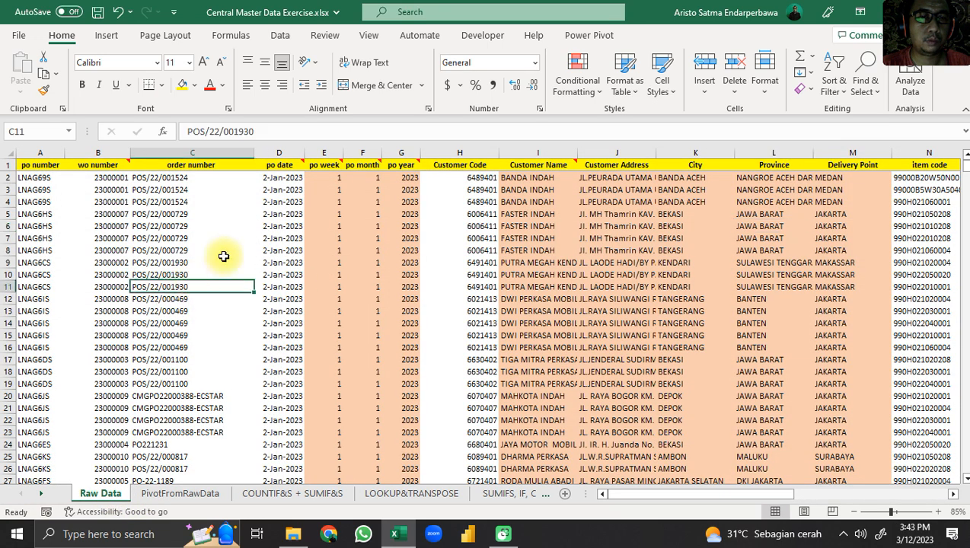
click(279, 189)
click(329, 227)
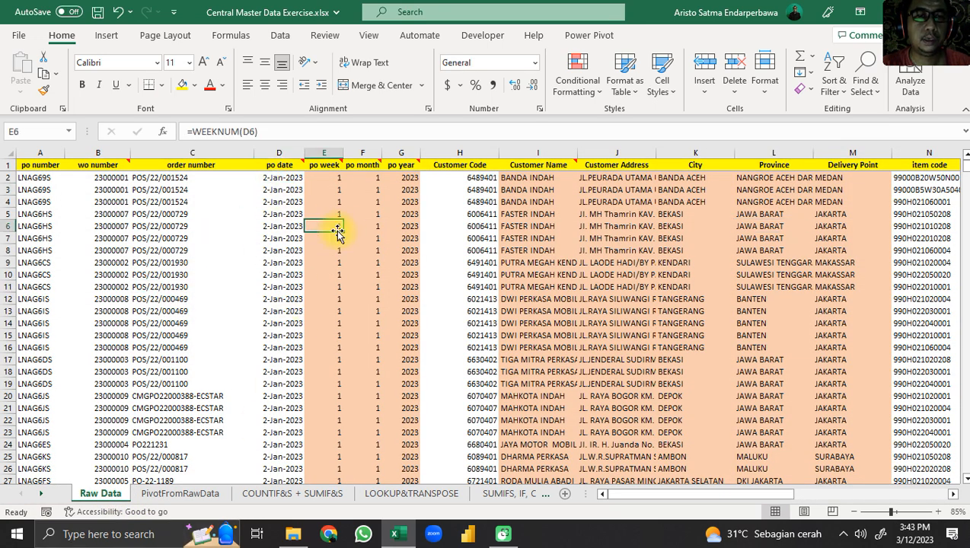
Step: Inspect the formulas in the po month, po year and Customer Name columns of the Raw Data sheet
click(366, 189)
click(407, 178)
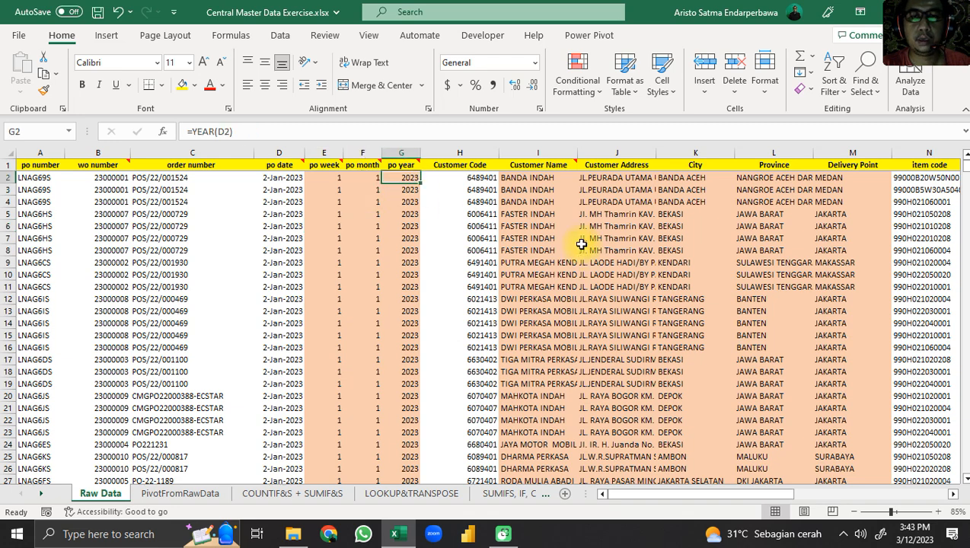
click(529, 178)
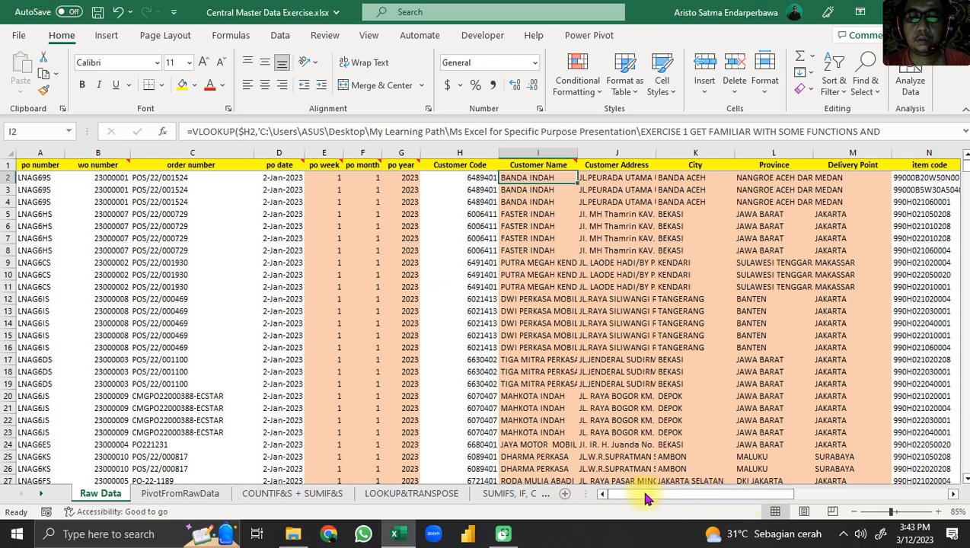
Step: Inspect the Ctn, Weight, Volume and qty columns at the far end of the Raw Data table
drag(618, 494, 780, 494)
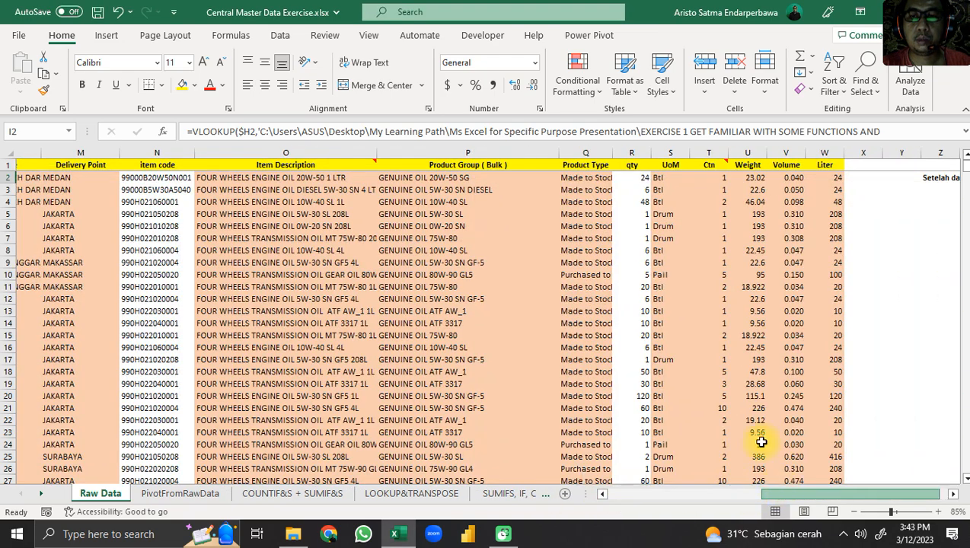
click(712, 180)
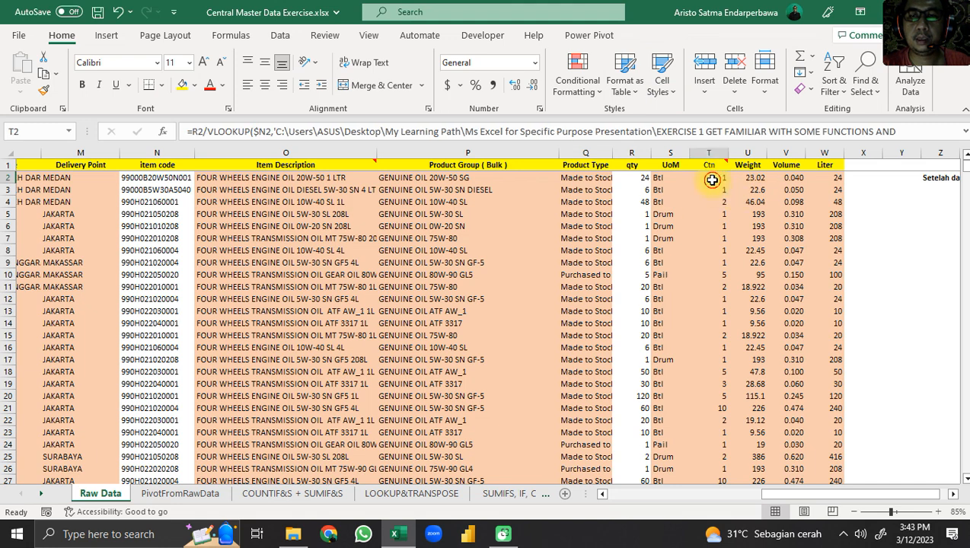
click(712, 274)
click(753, 242)
click(787, 226)
click(846, 205)
click(800, 180)
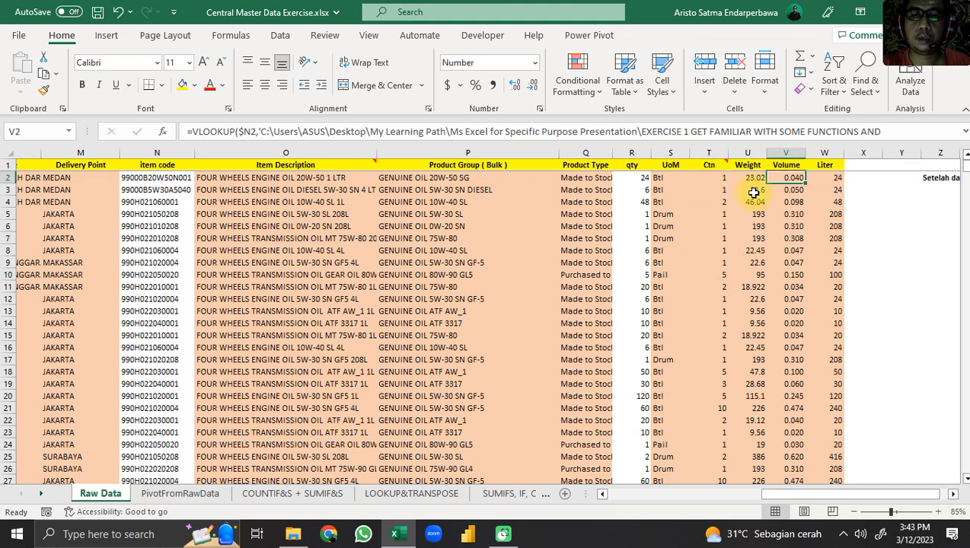
click(712, 191)
click(633, 178)
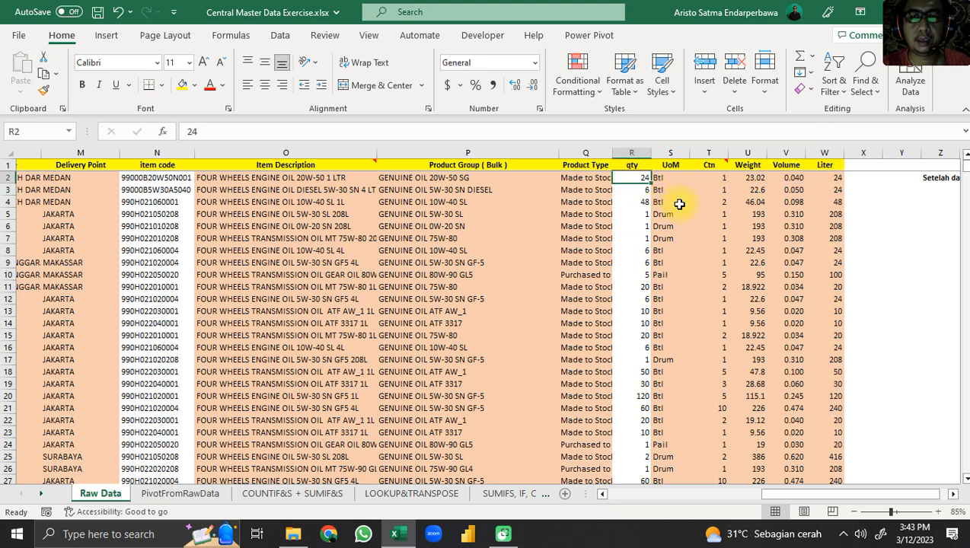
click(638, 212)
click(633, 179)
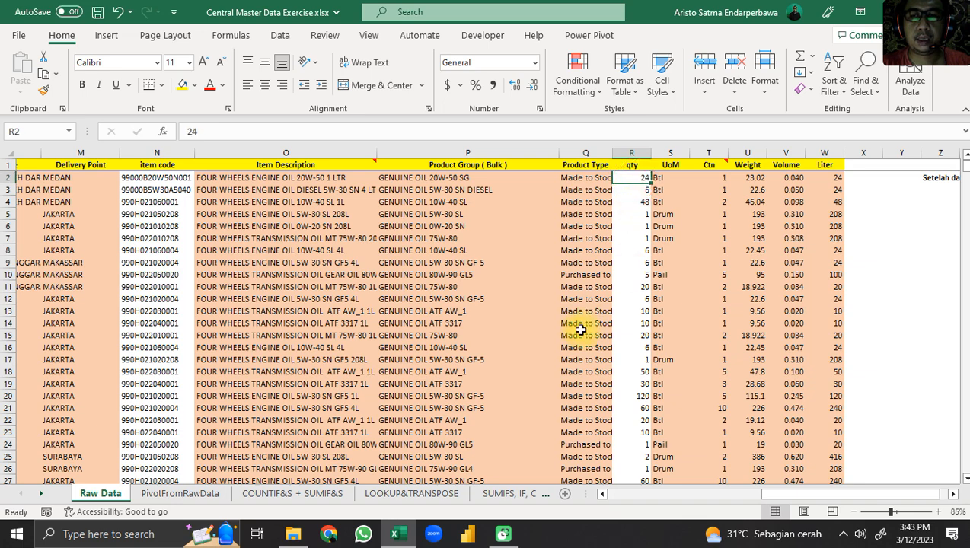
Step: Review the PivotFromRawData, COUNTIF&S + SUMIF&S and LOOKUP&TRANSPOSE sheets in turn
click(199, 494)
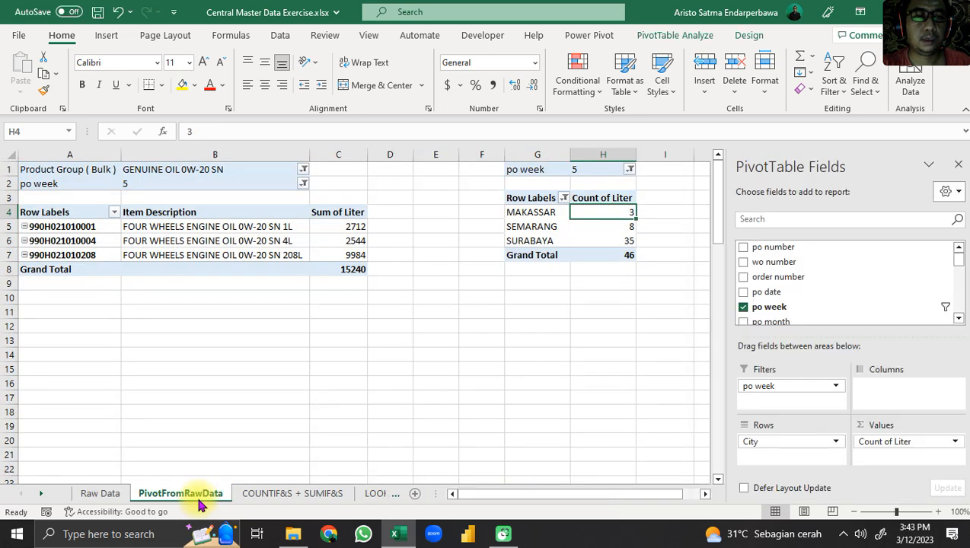
click(256, 496)
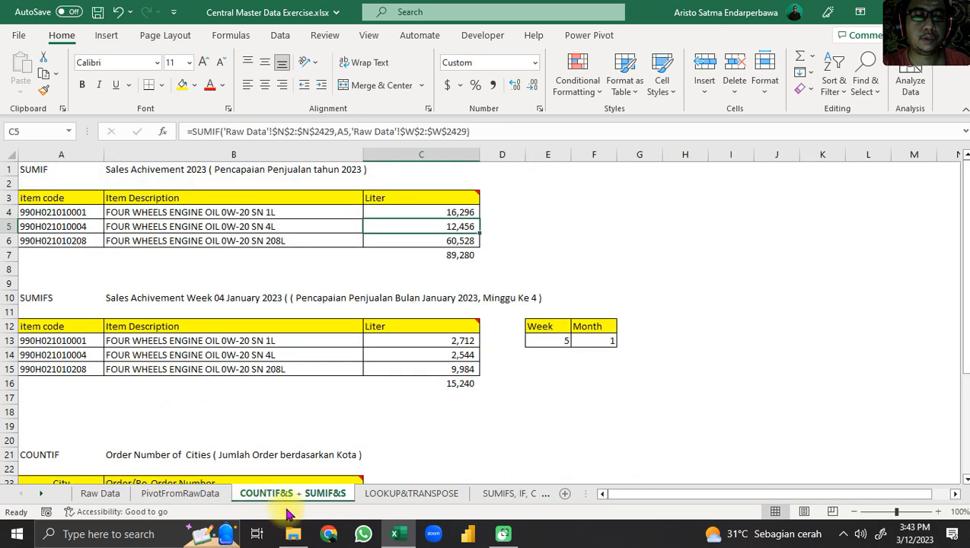
click(392, 496)
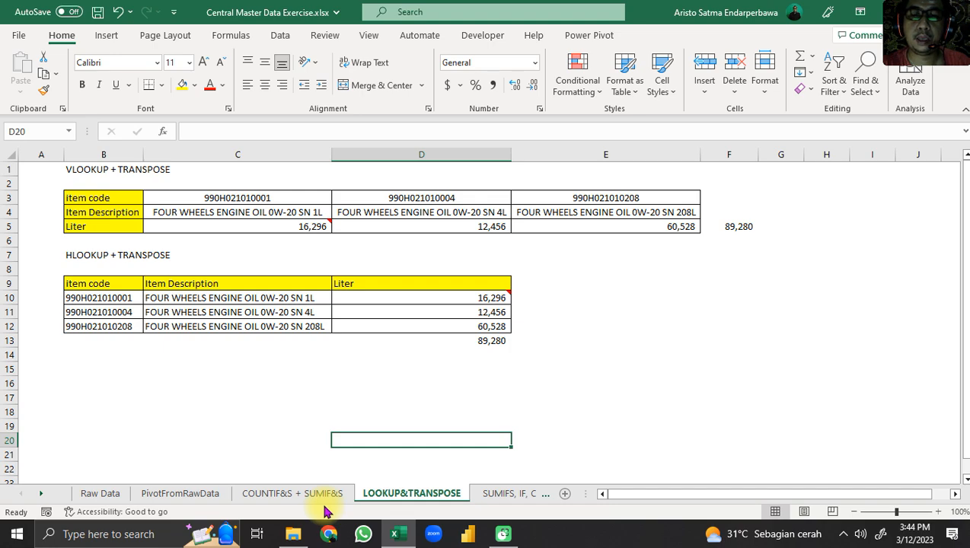
Step: Review the data bars, REPT bars and IF remarks on the SUMIFS, IF, Conditional Format sheet
click(508, 493)
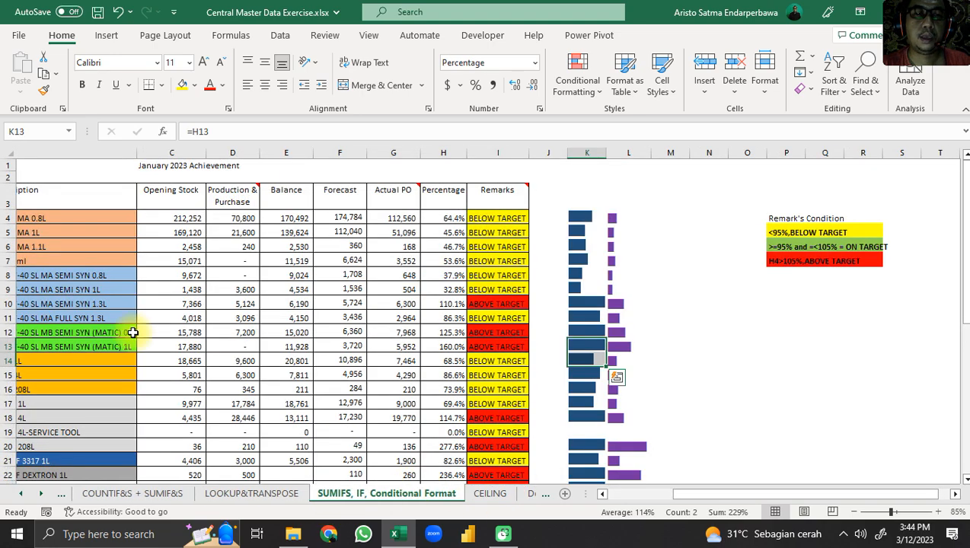
scroll(133, 331, down, 1)
scroll(134, 330, up, 1)
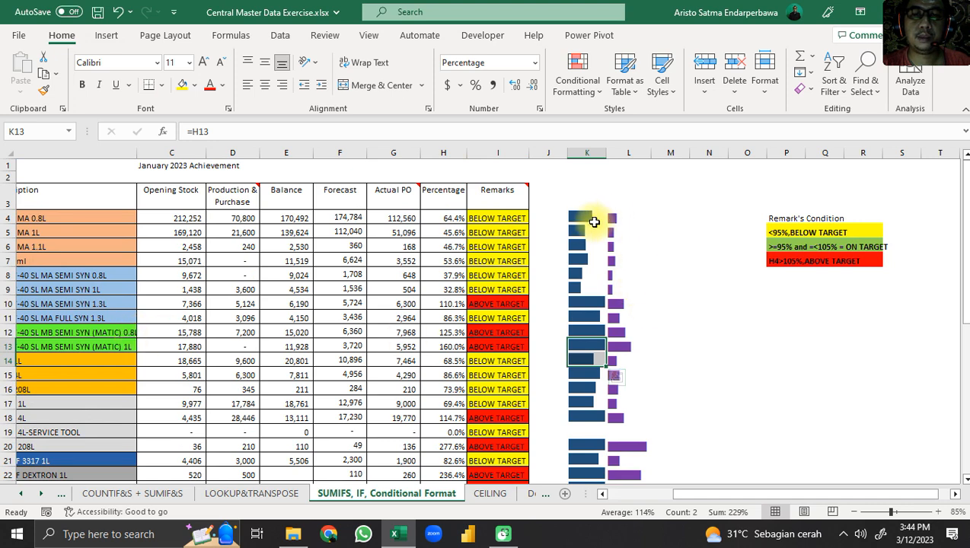
click(613, 304)
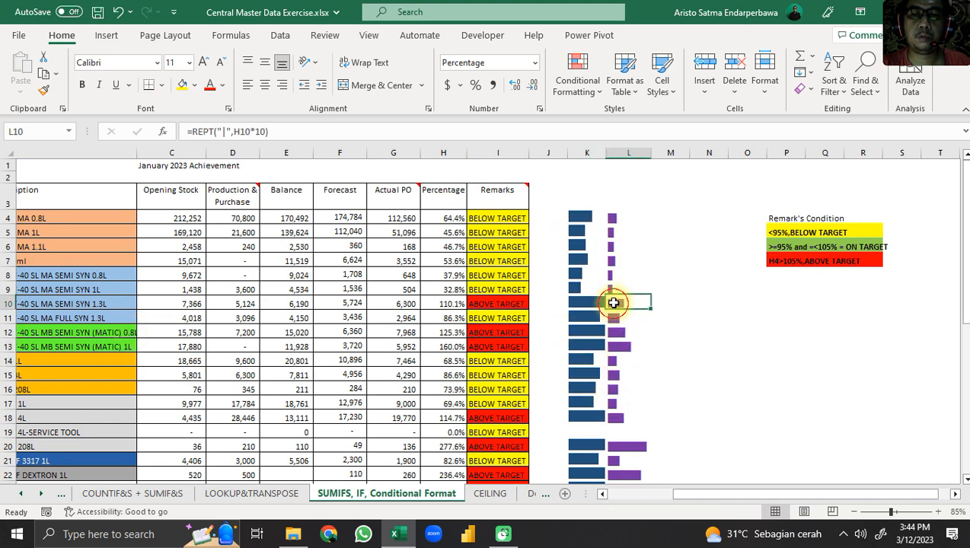
click(582, 217)
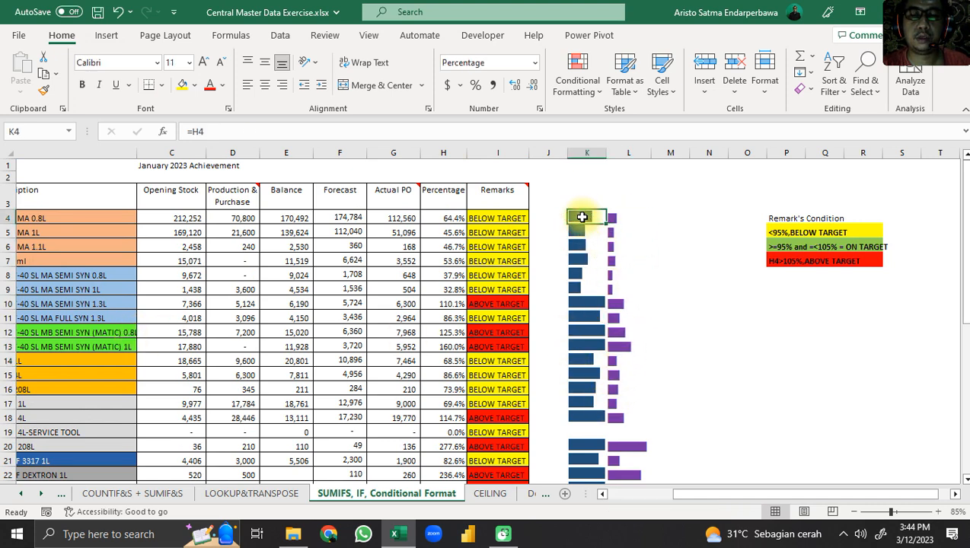
click(630, 218)
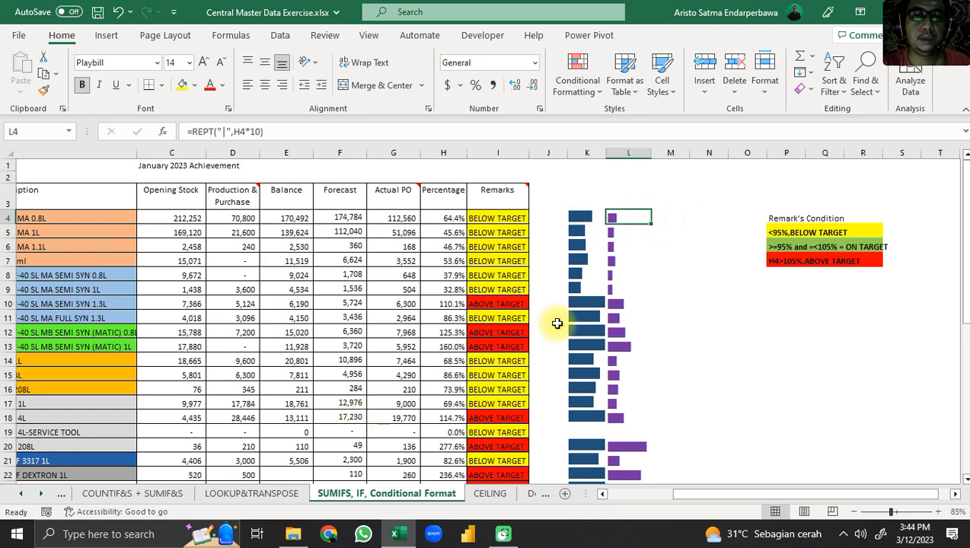
click(520, 246)
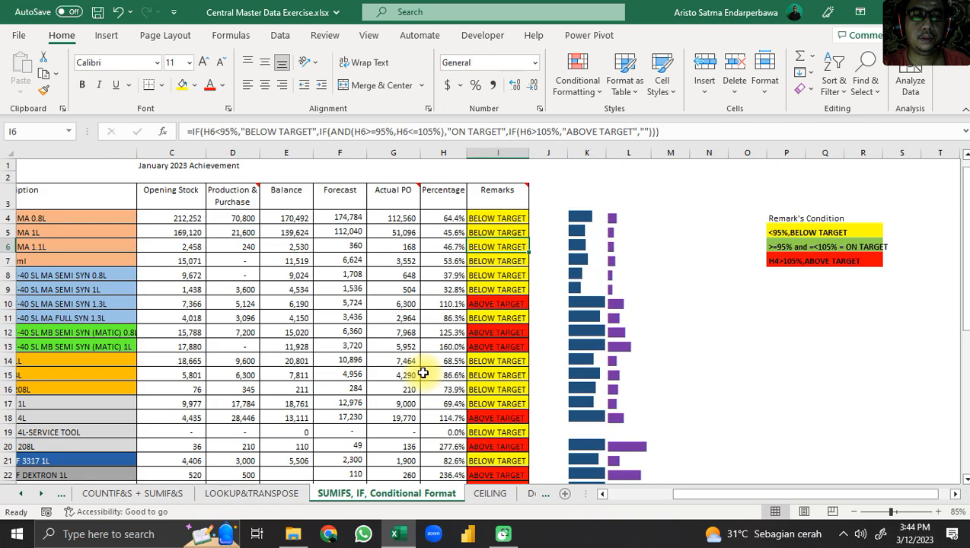
Step: Review the CEILING formulas in the Purchased Requisition column of the CEILING sheet
click(491, 494)
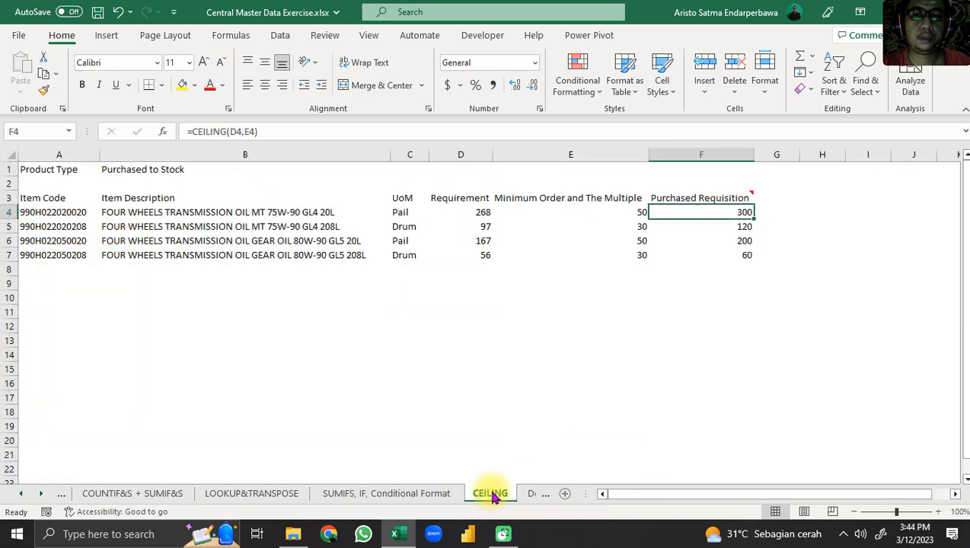
click(695, 255)
click(697, 213)
click(695, 244)
Step: View the Delivery Point PivotTable and examine the JAKARTA PO formula in E11 on the INDEX+MATCH sheet
click(535, 494)
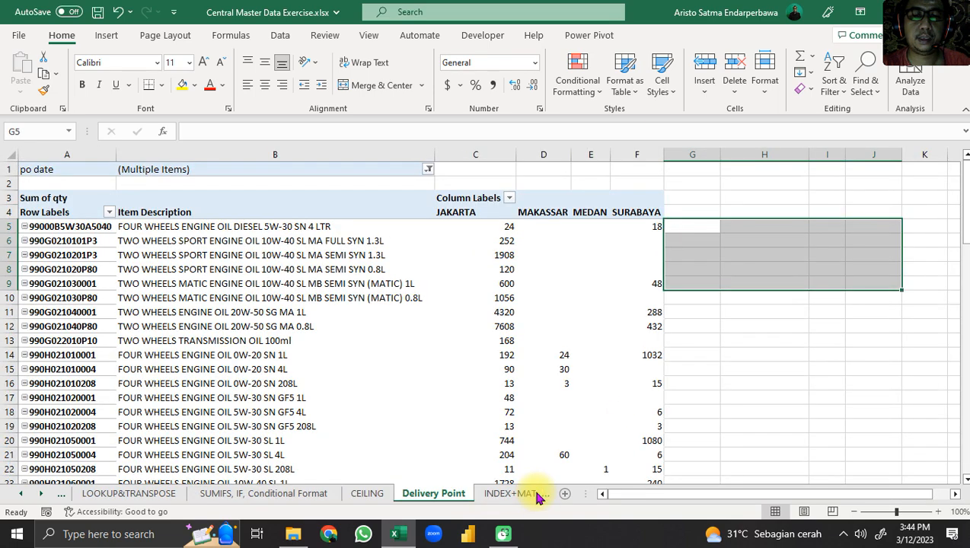
click(491, 494)
click(524, 318)
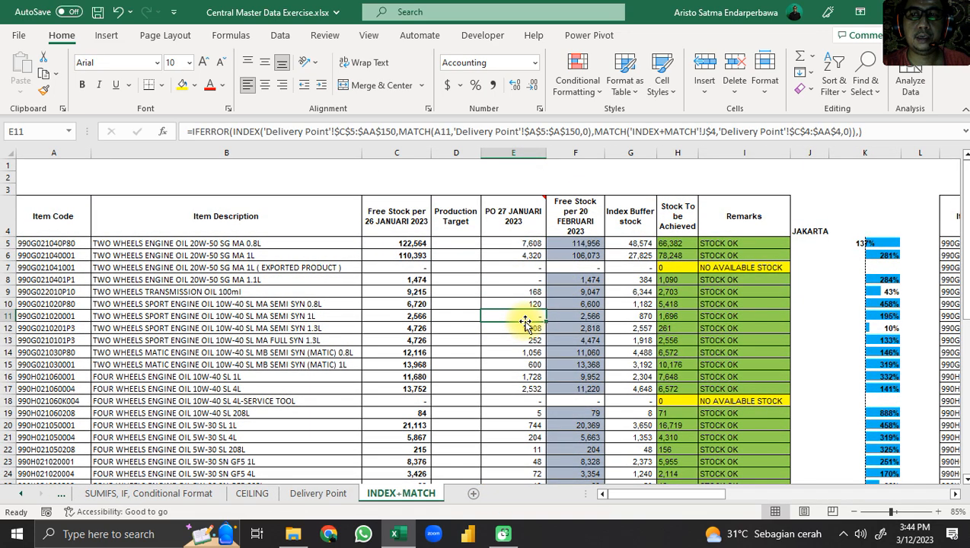
scroll(525, 322, down, 1)
scroll(532, 333, up, 1)
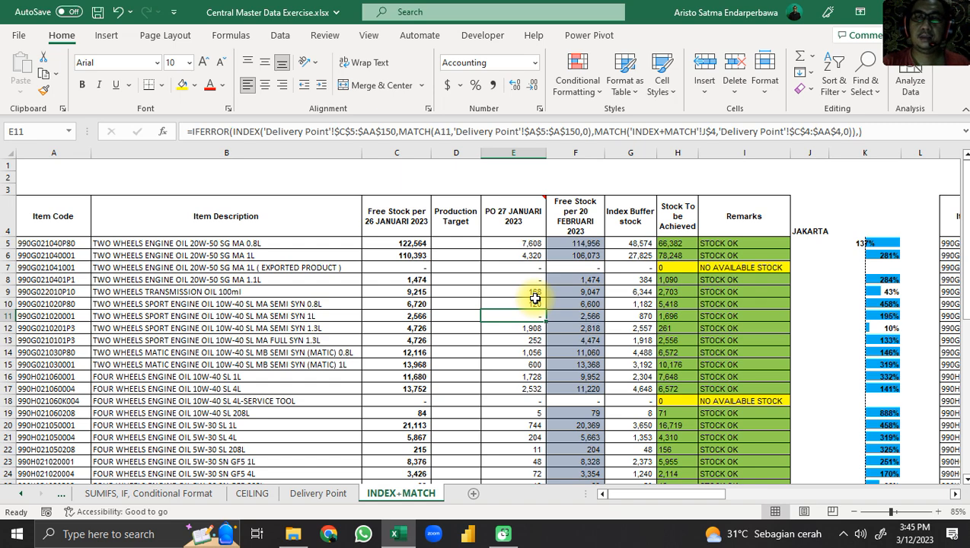
Step: Restore the maximized workbook window to its smaller floating size
double_click(648, 19)
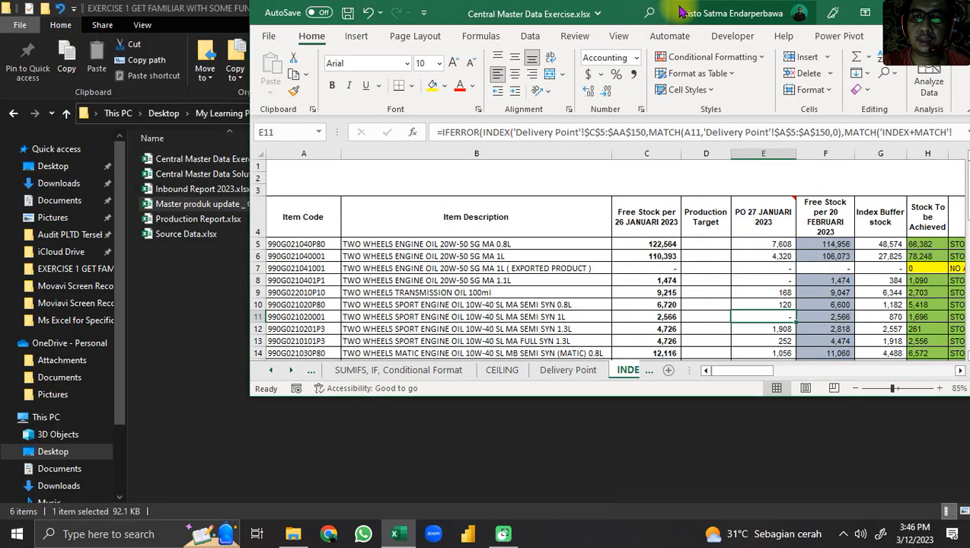